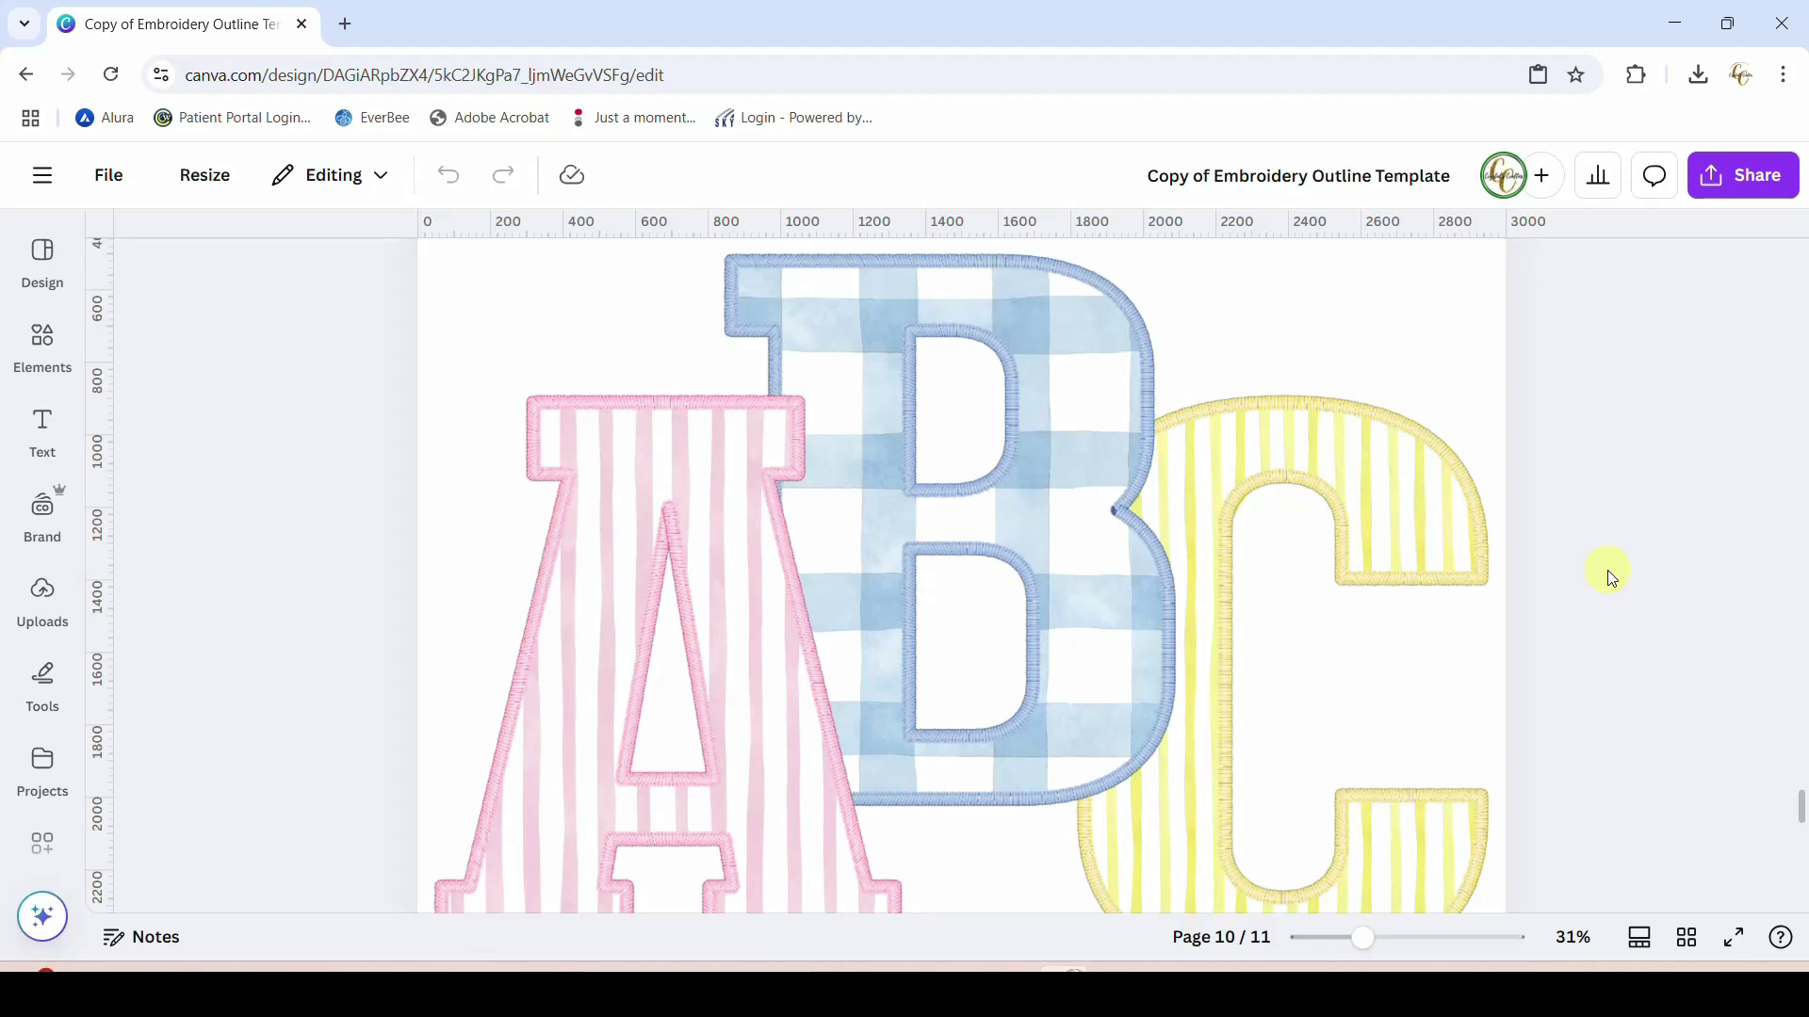
# Look through the template's letter, number and symbol frames in each outline color, from page 1 to page 10
pyautogui.scroll(1, 1607, 569)
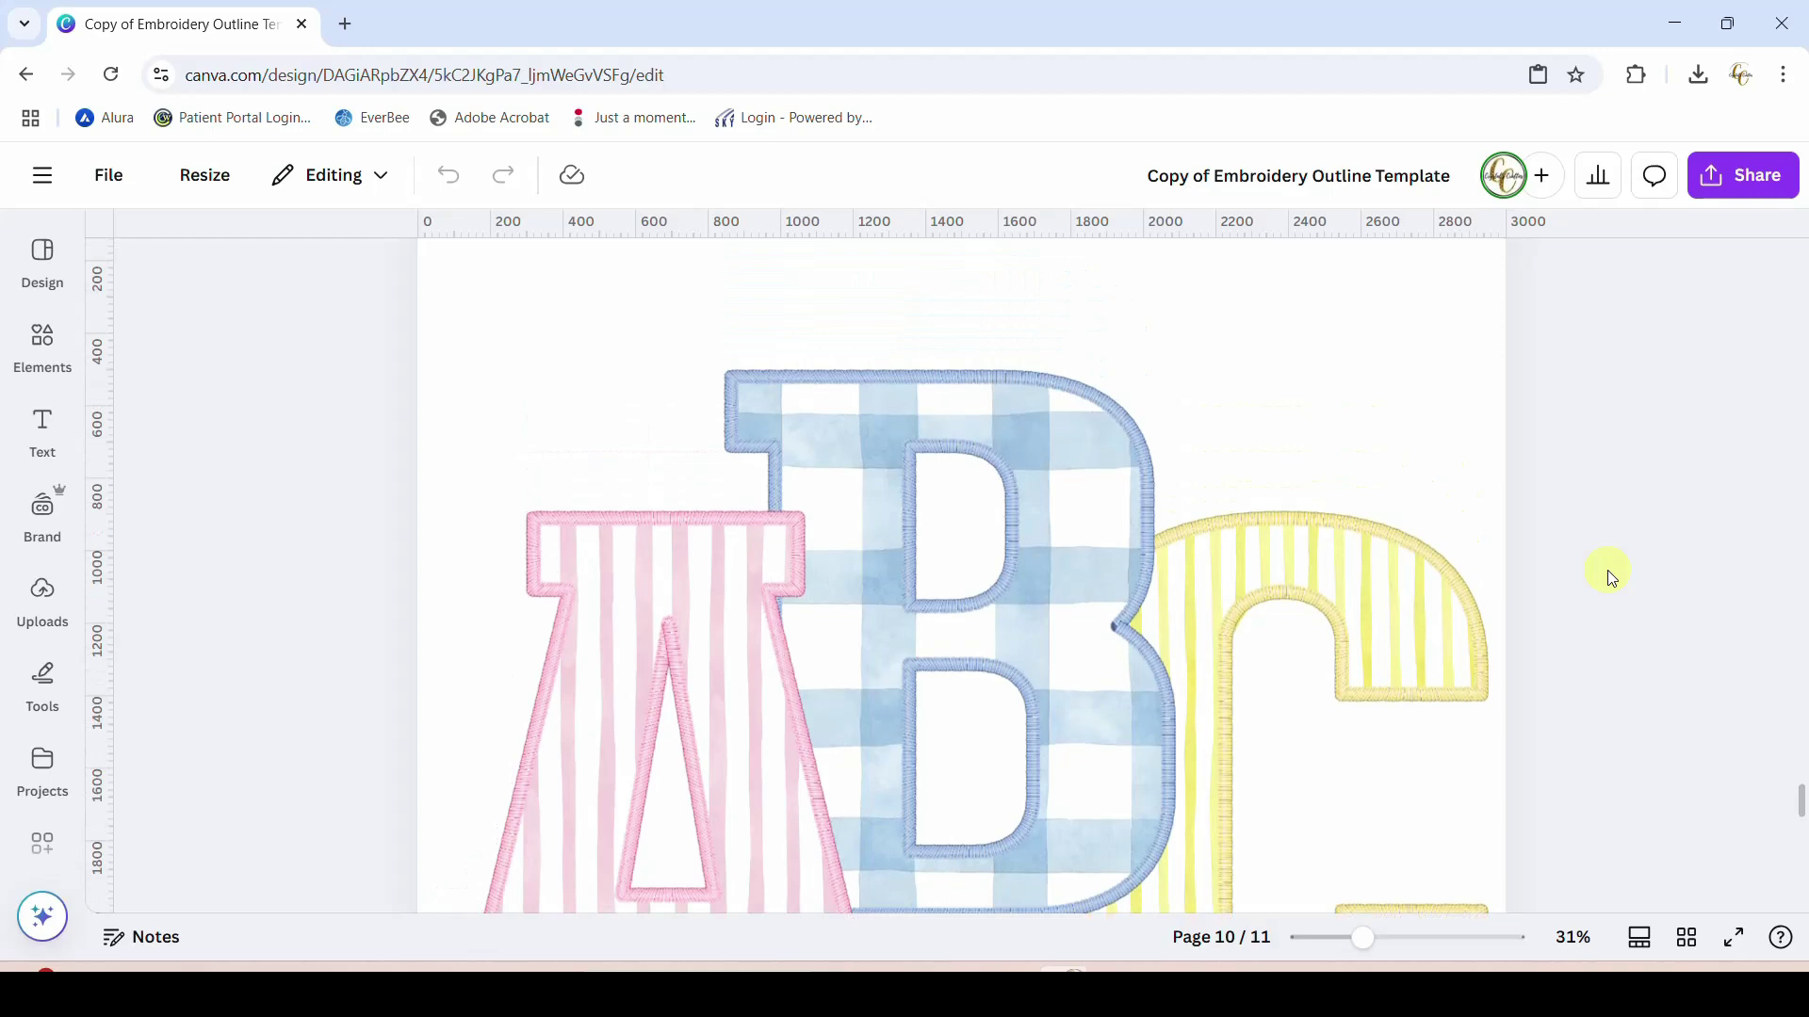
pyautogui.scroll(15, 1607, 569)
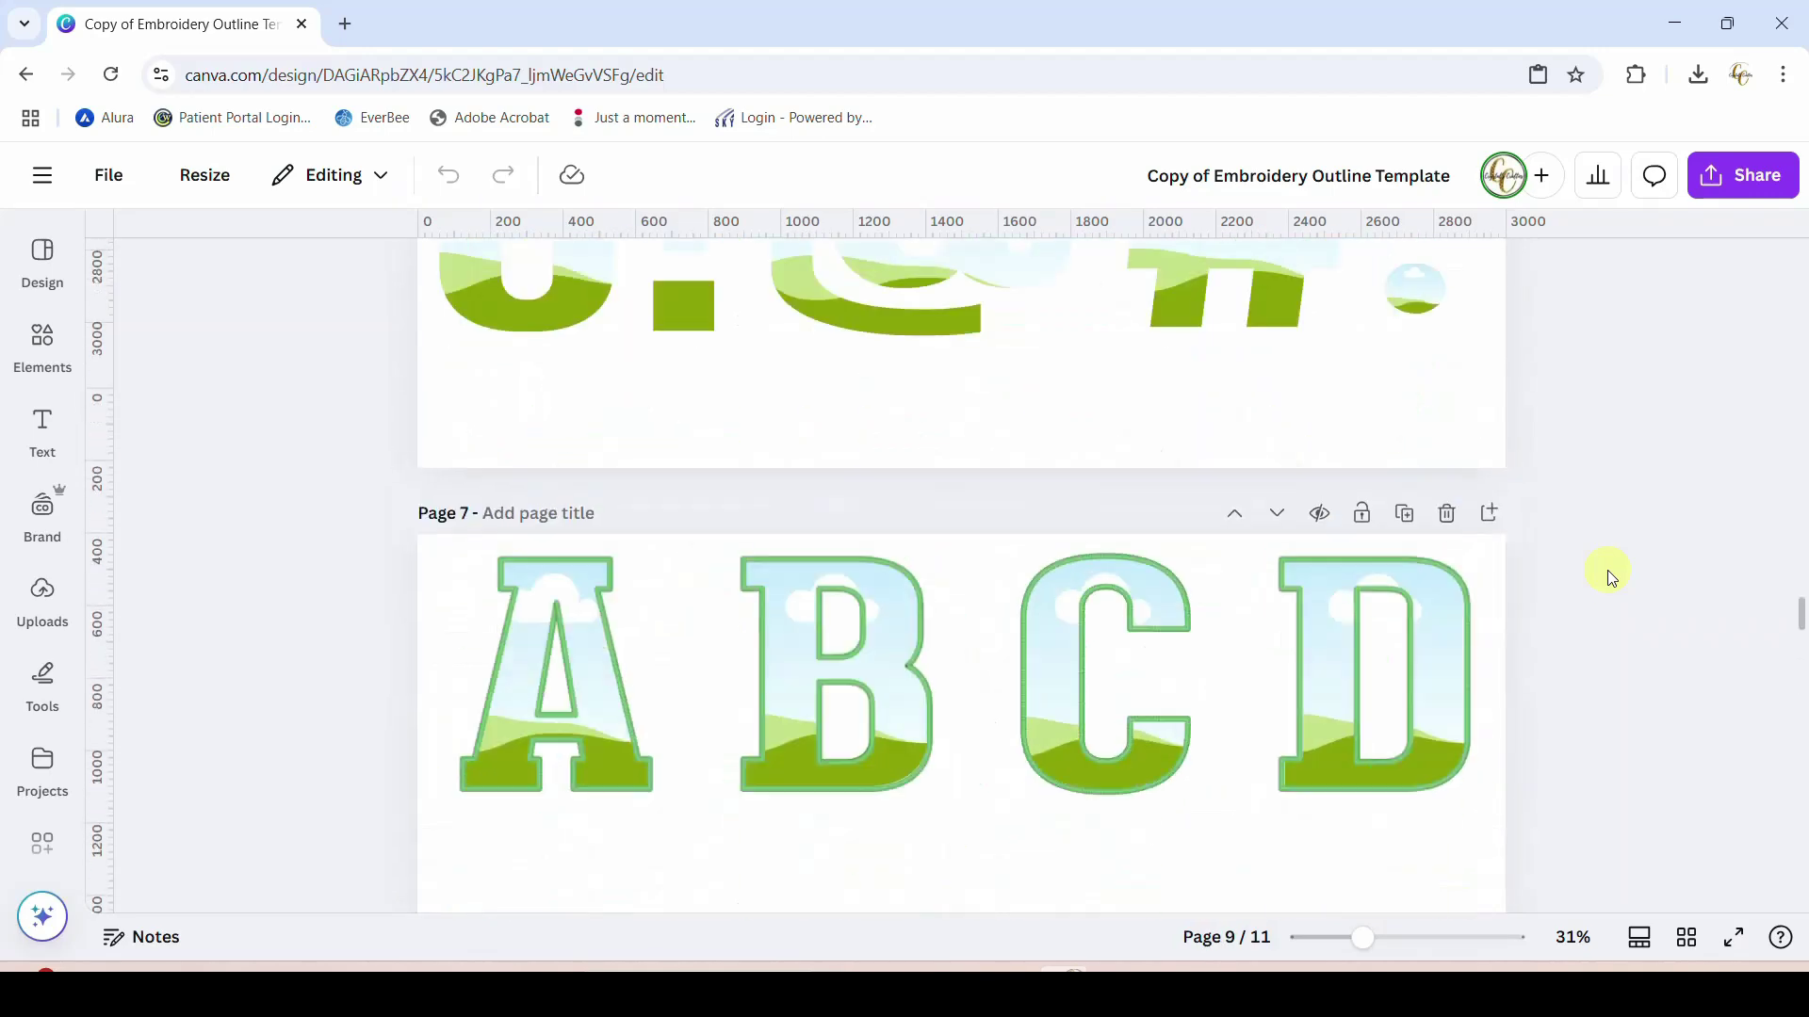
pyautogui.moveTo(1363, 938); pyautogui.dragTo(1330, 938)
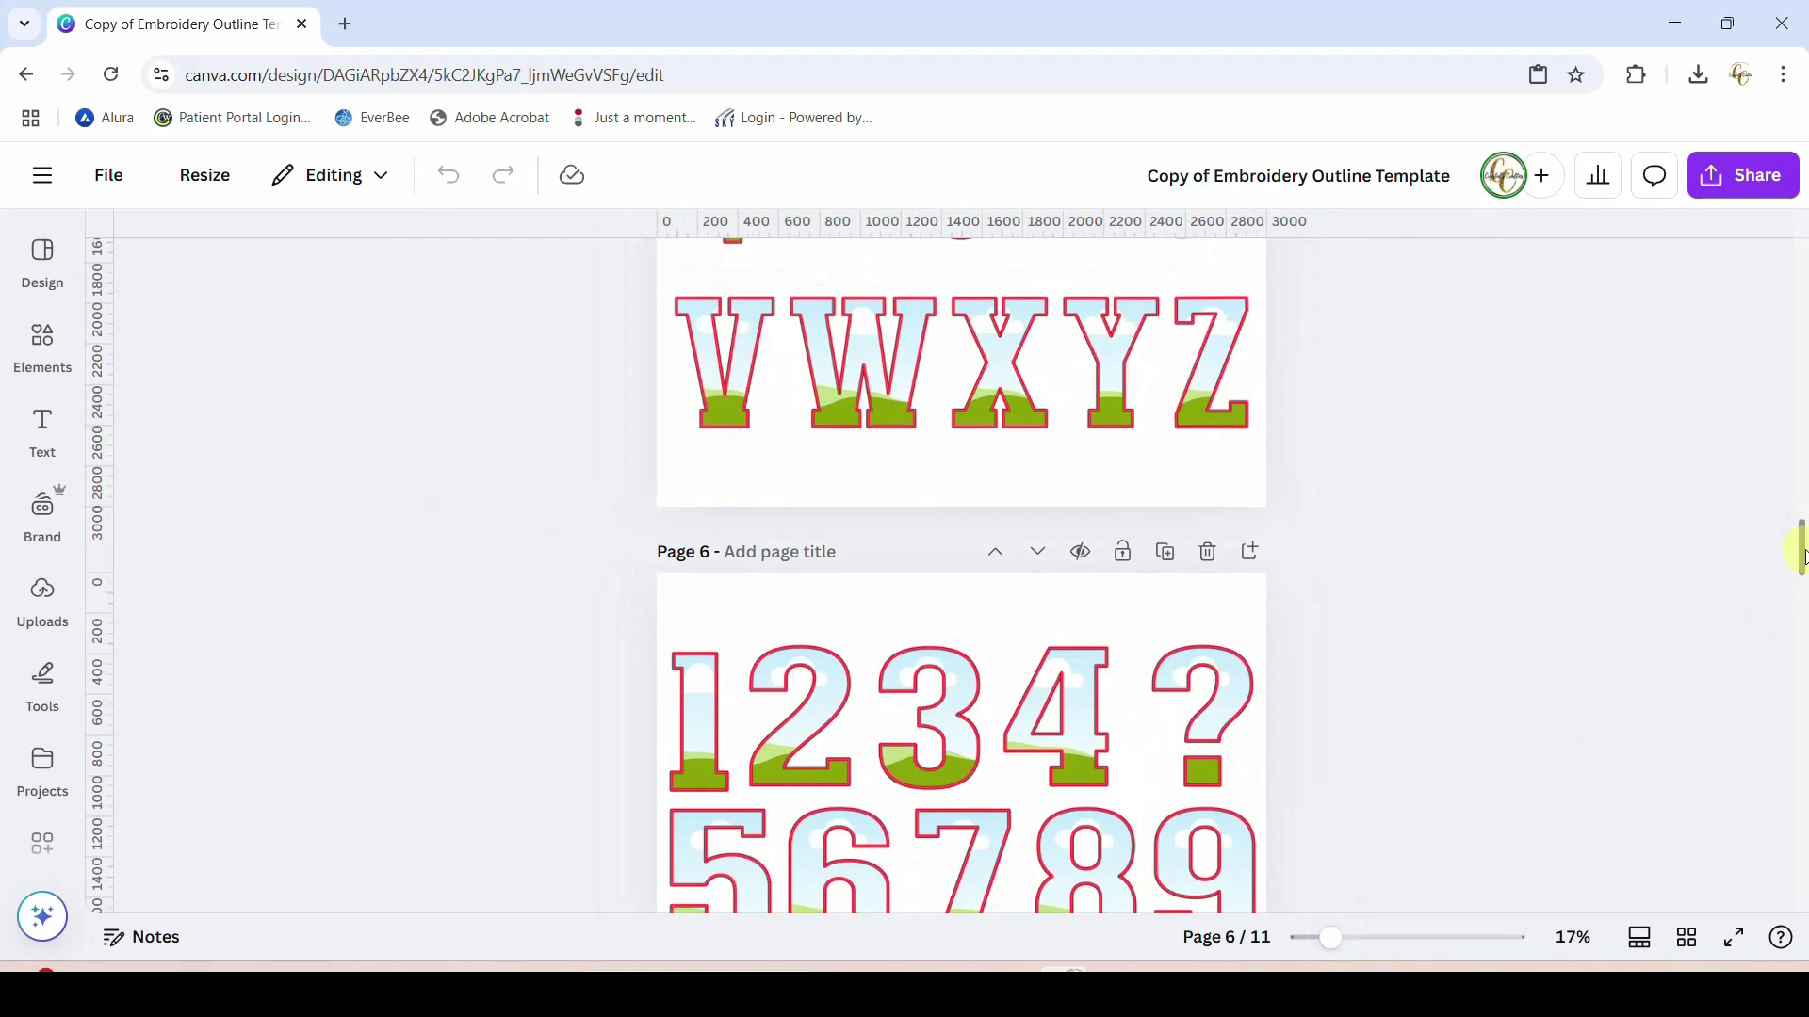
pyautogui.moveTo(1801, 546); pyautogui.dragTo(1801, 278)
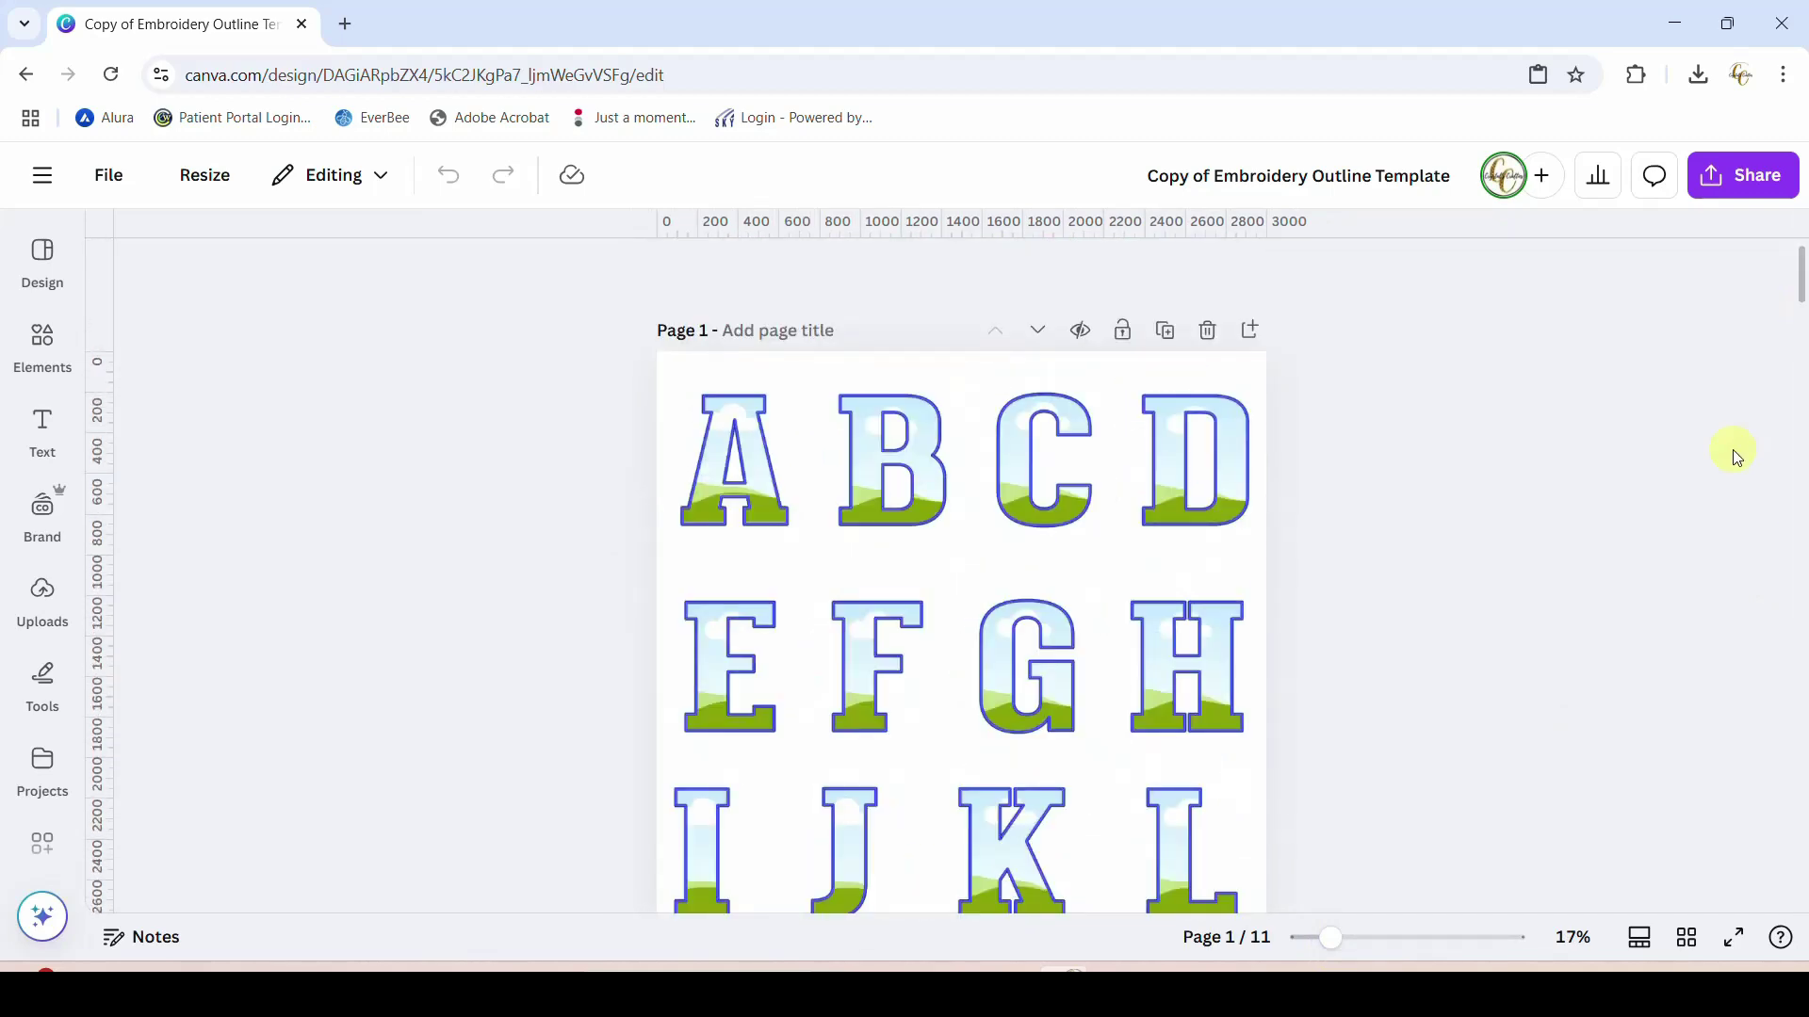
pyautogui.scroll(-10, 1510, 471)
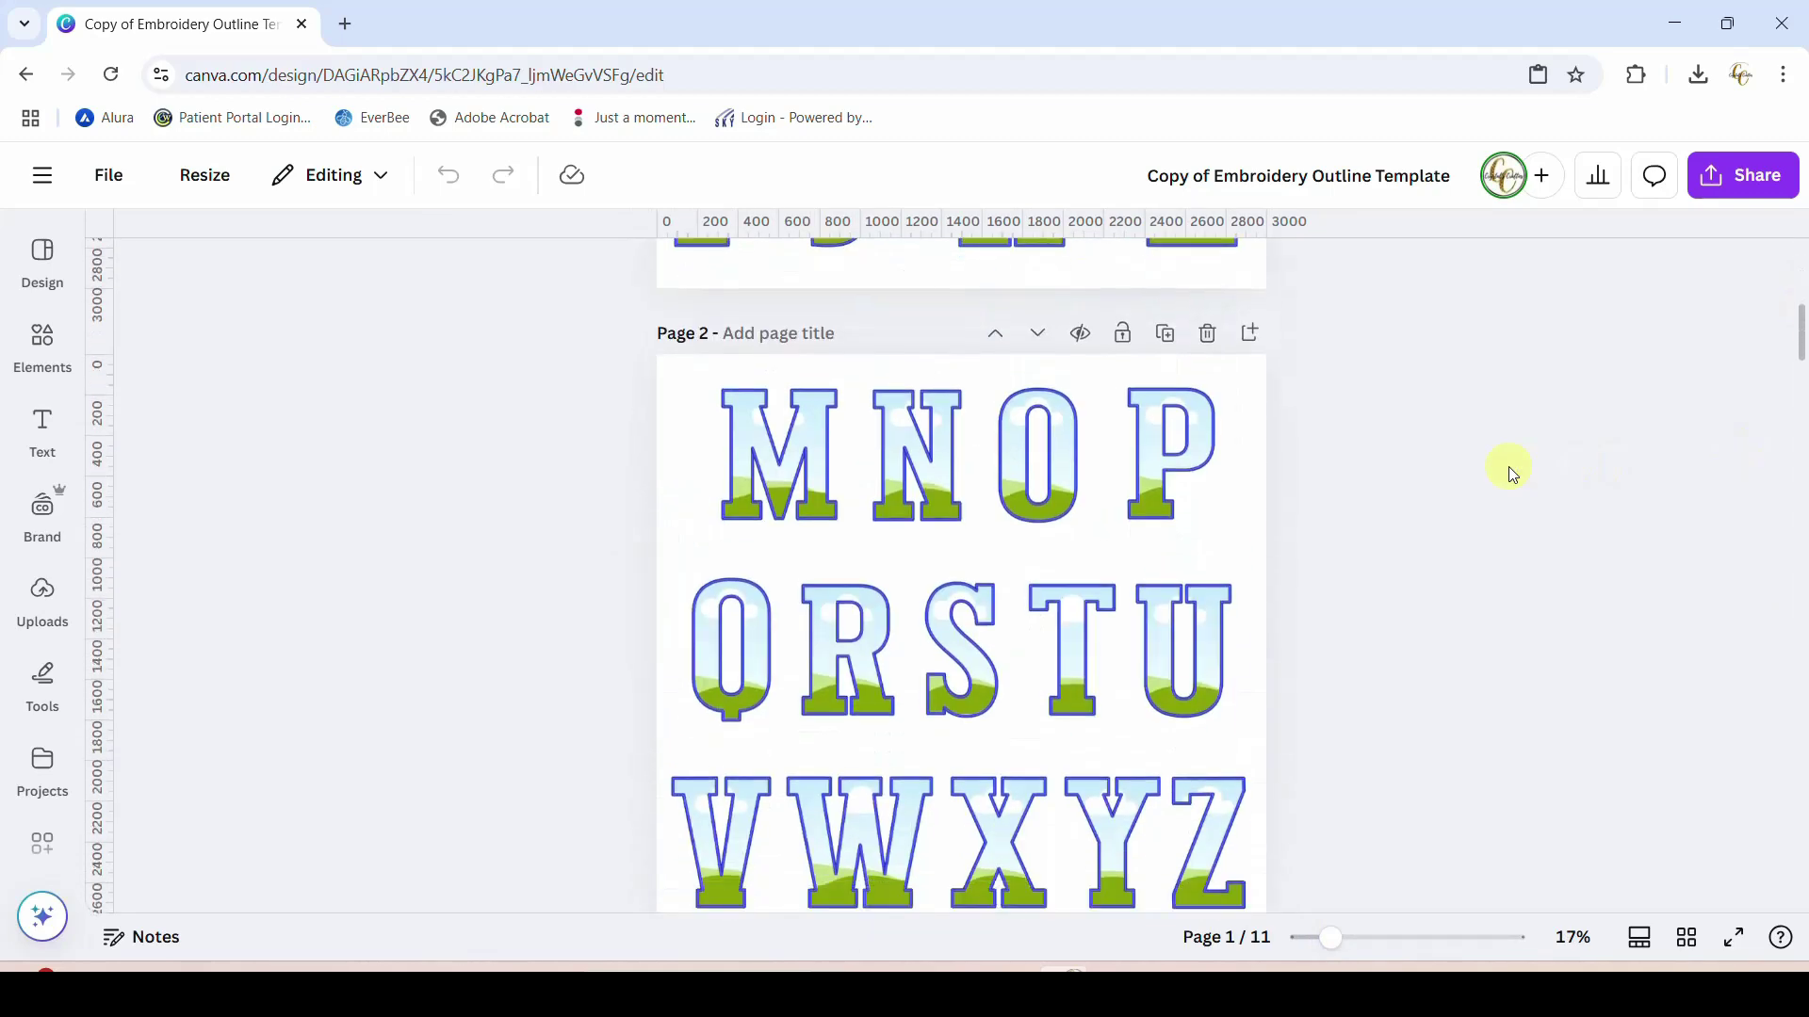
pyautogui.scroll(-10, 1510, 471)
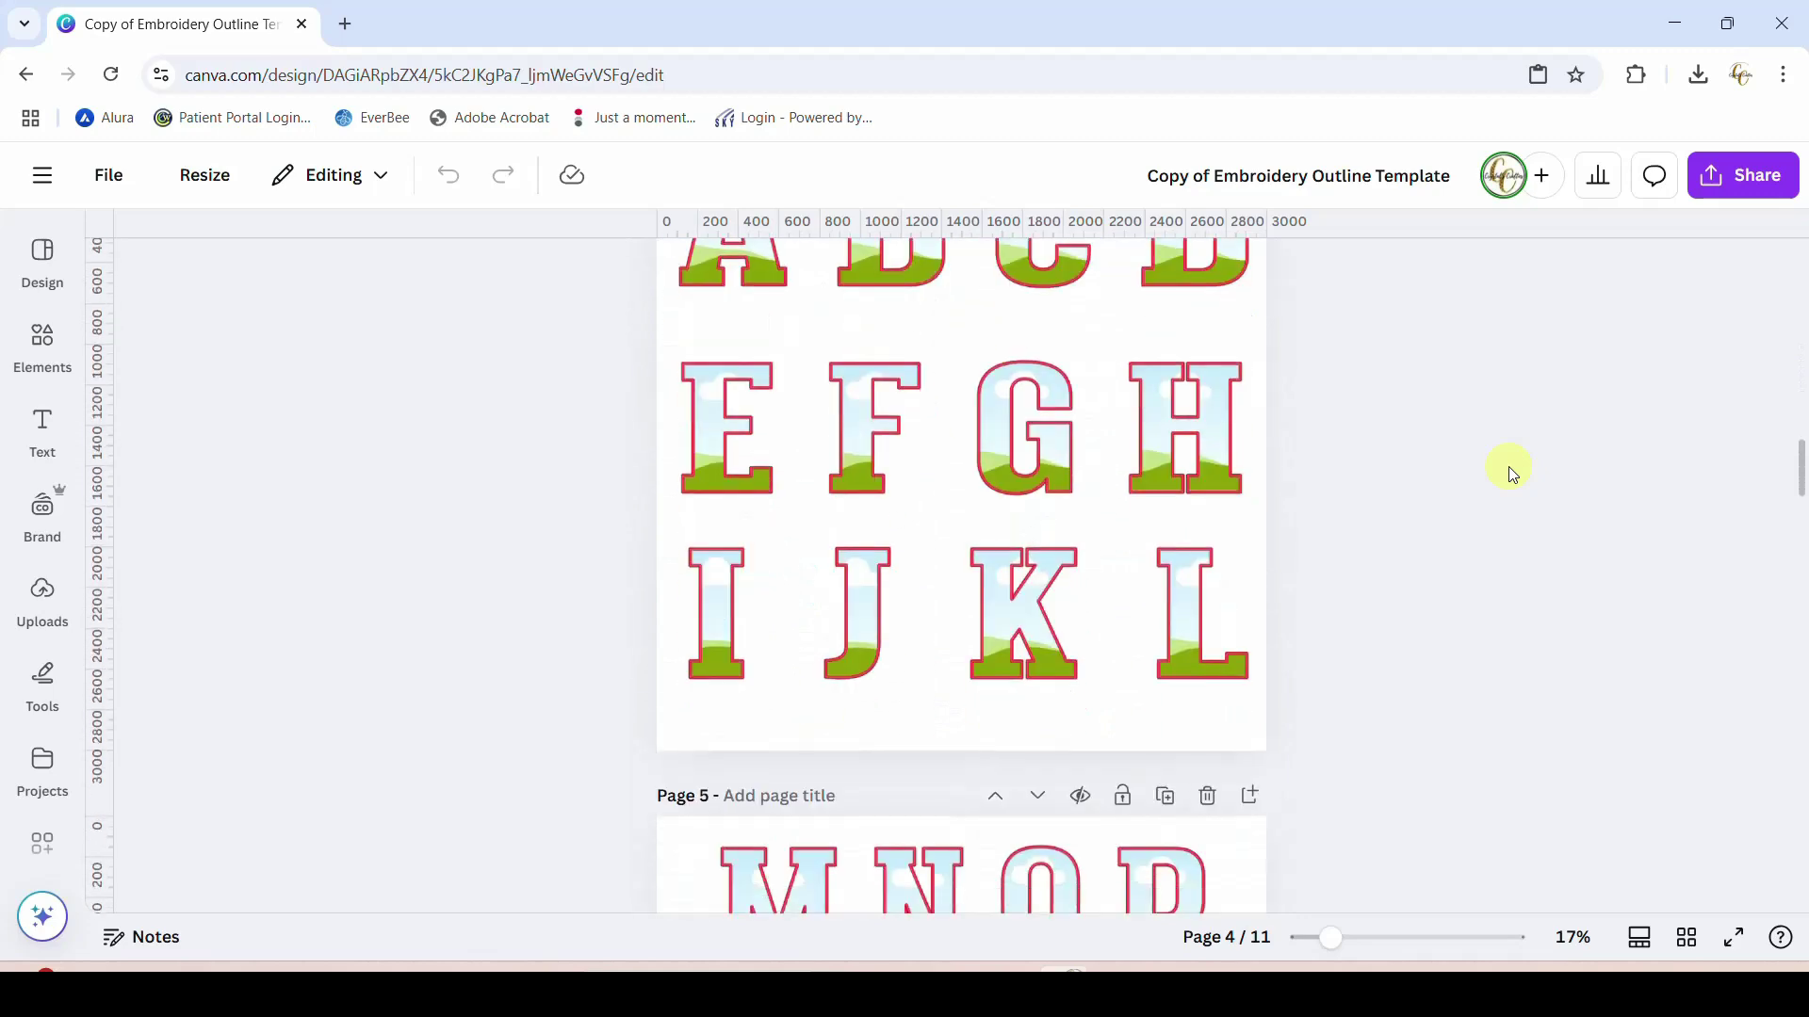
pyautogui.scroll(-5, 1510, 471)
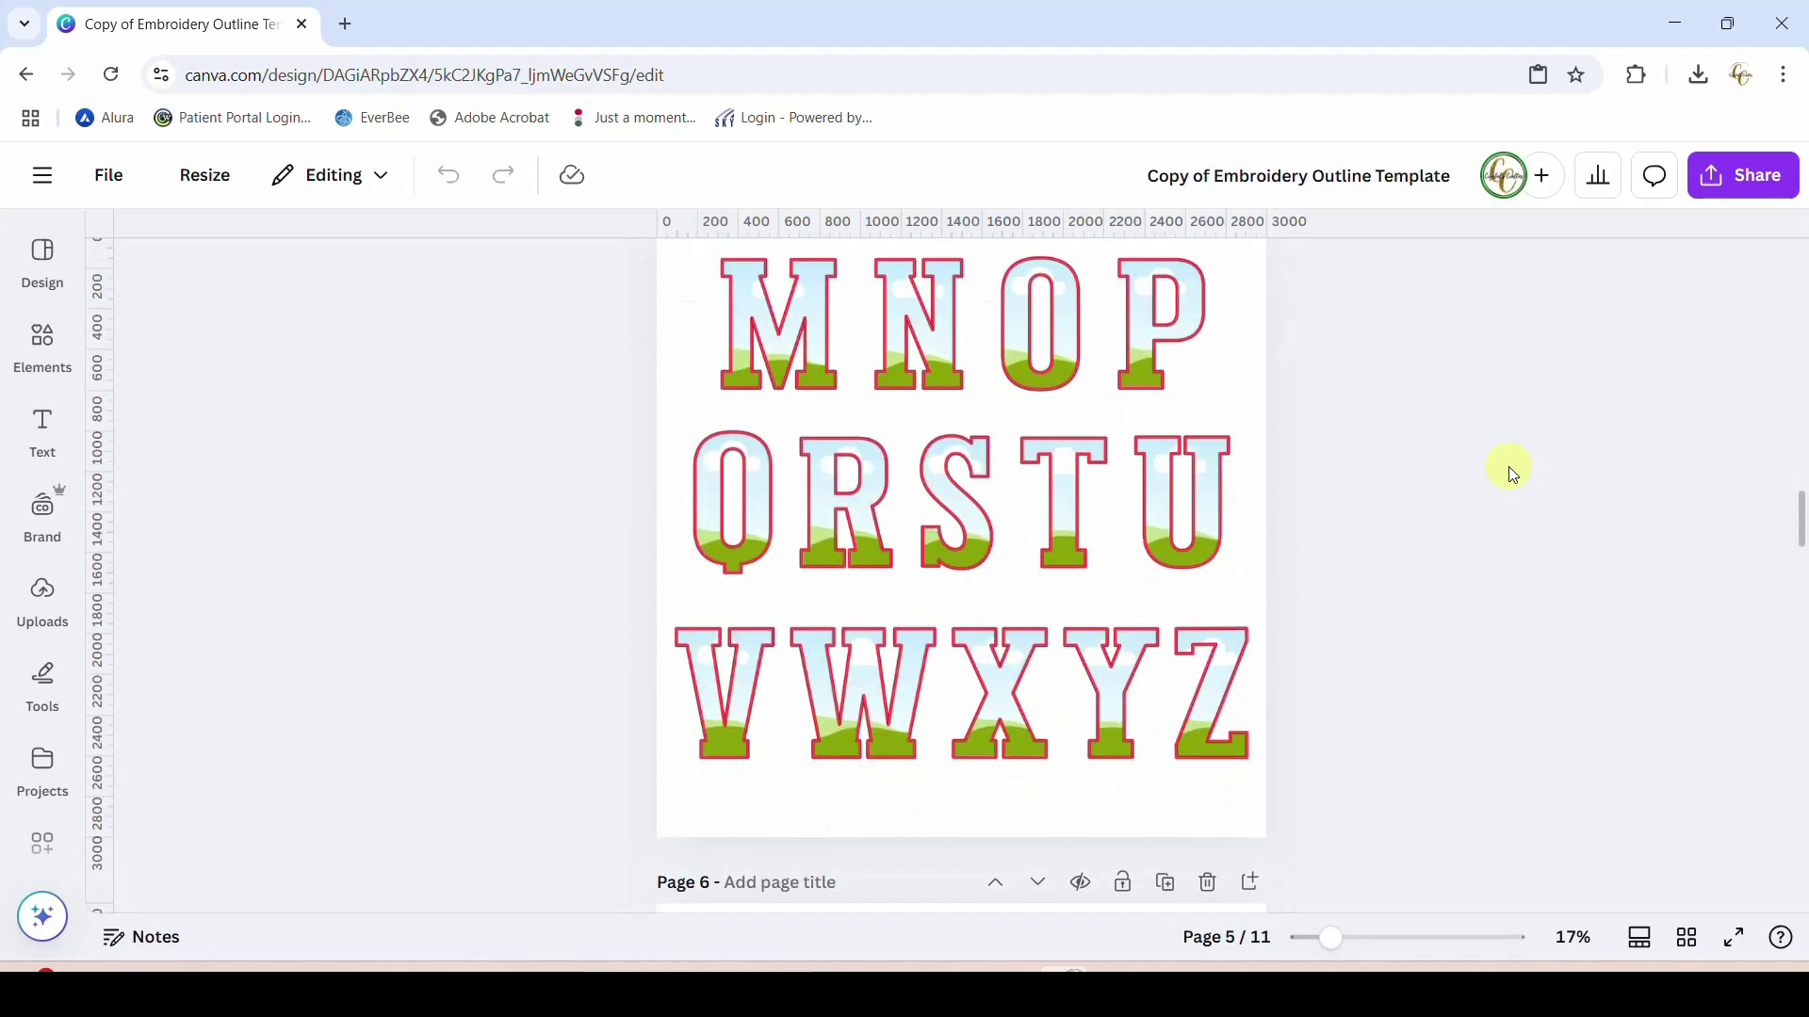
pyautogui.scroll(-5, 1507, 467)
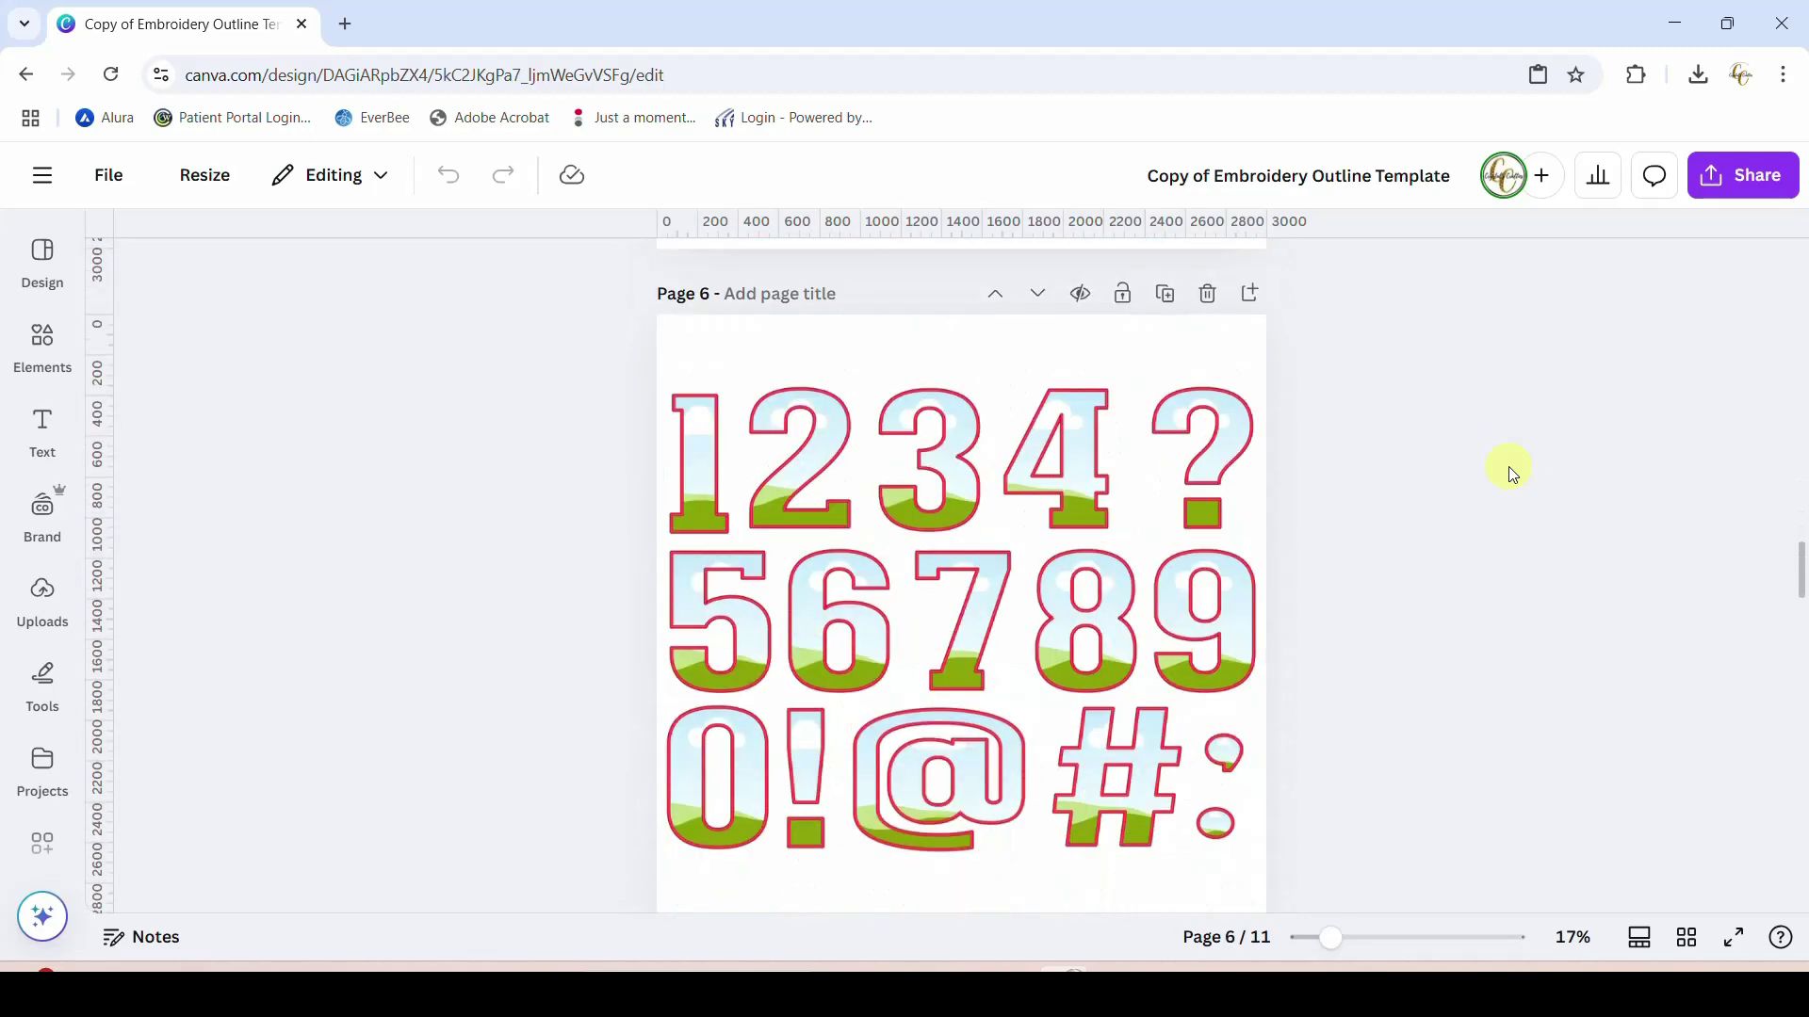
pyautogui.scroll(-1, 1508, 466)
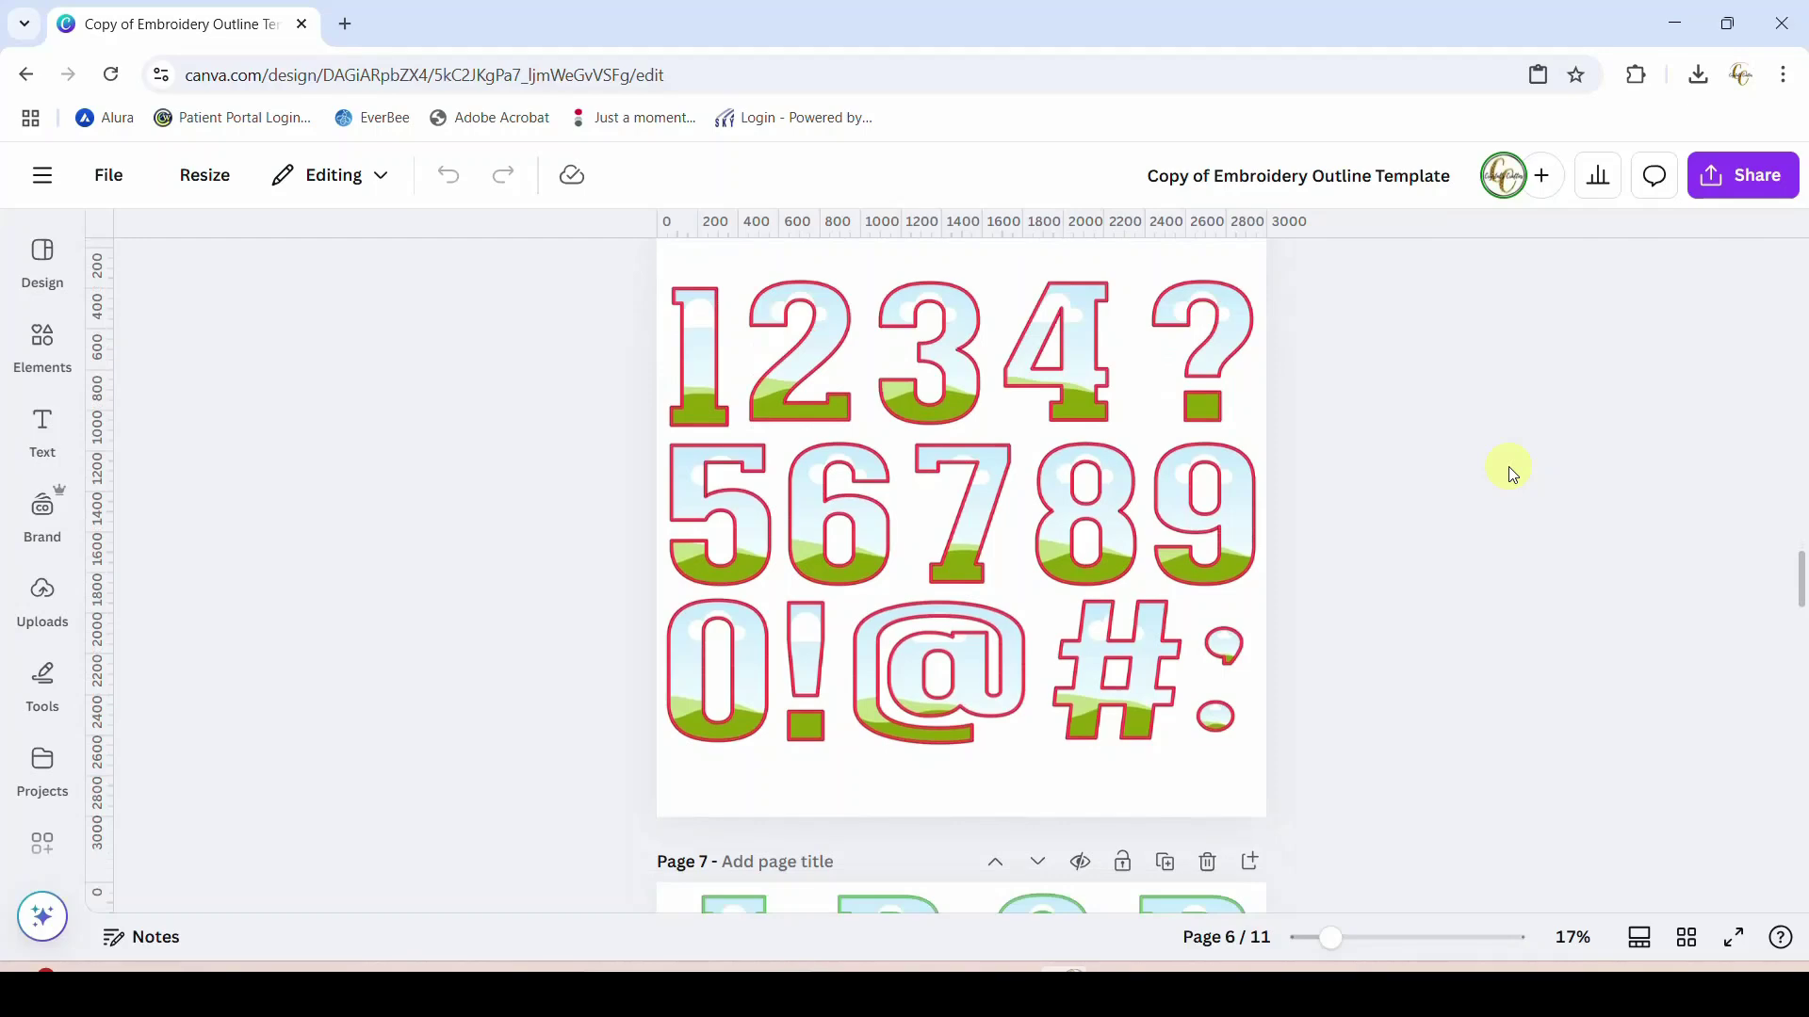
pyautogui.scroll(-5, 1508, 466)
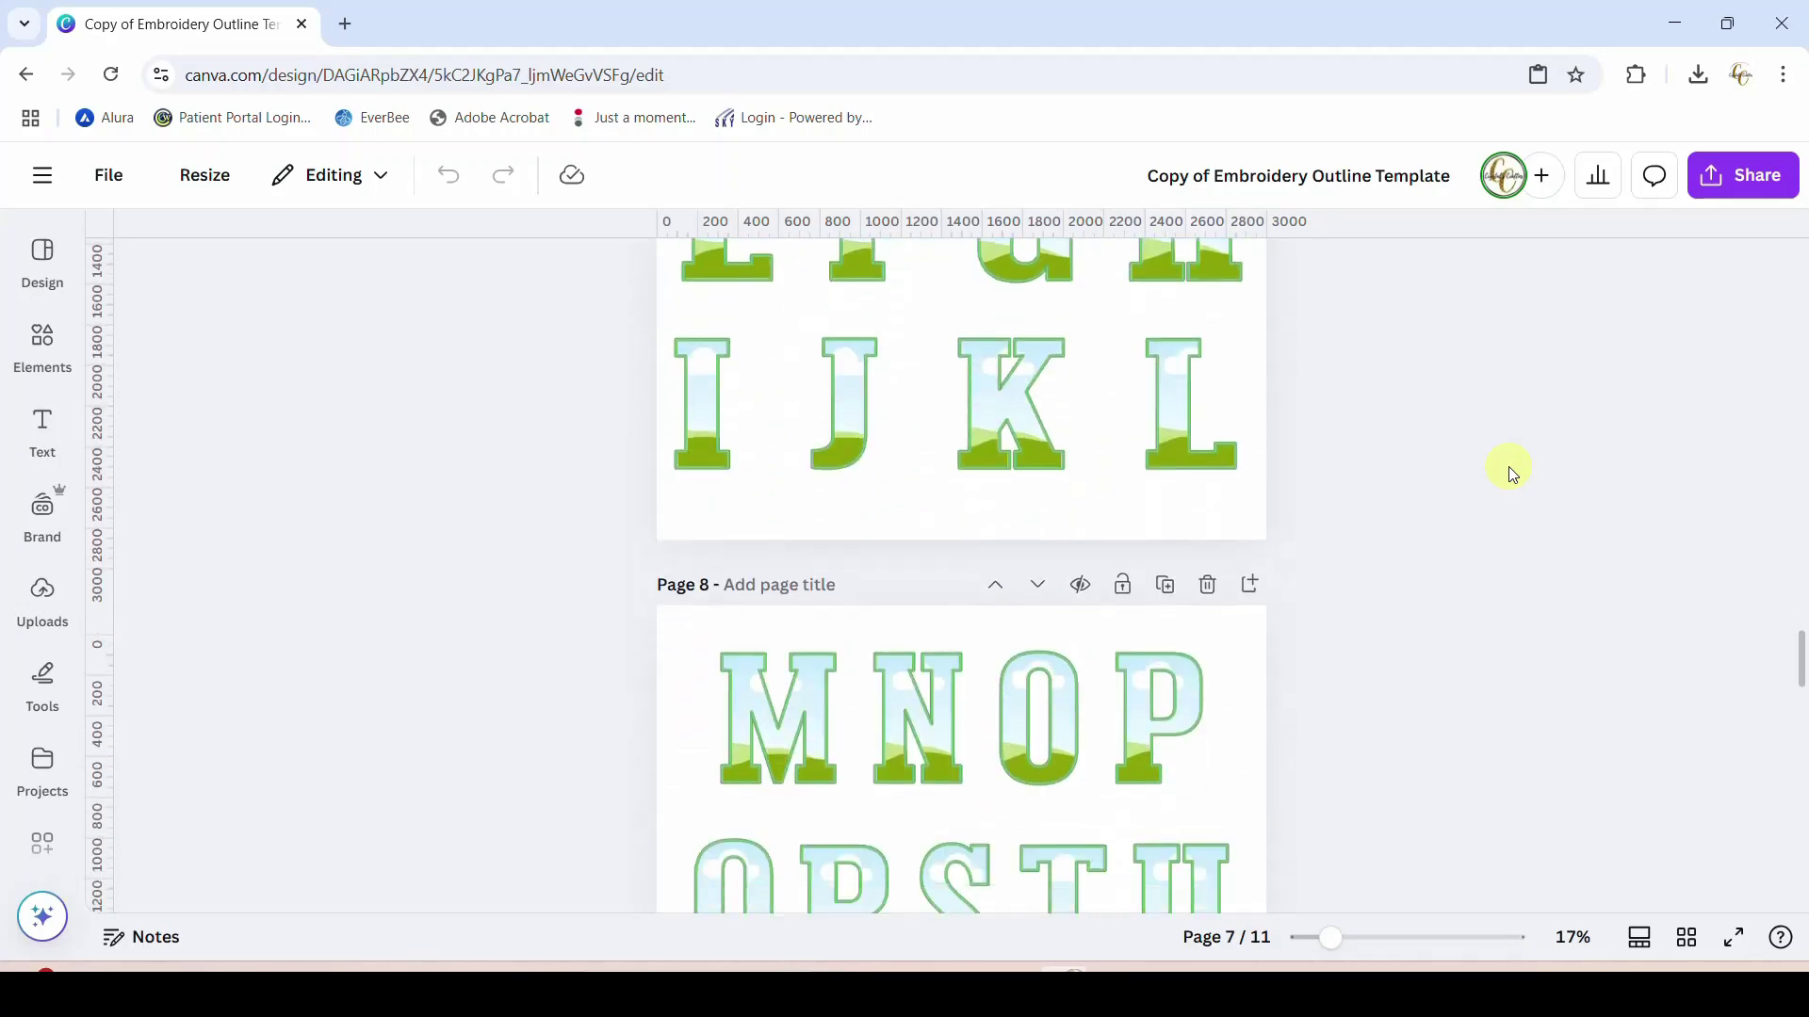
pyautogui.scroll(-3, 1508, 466)
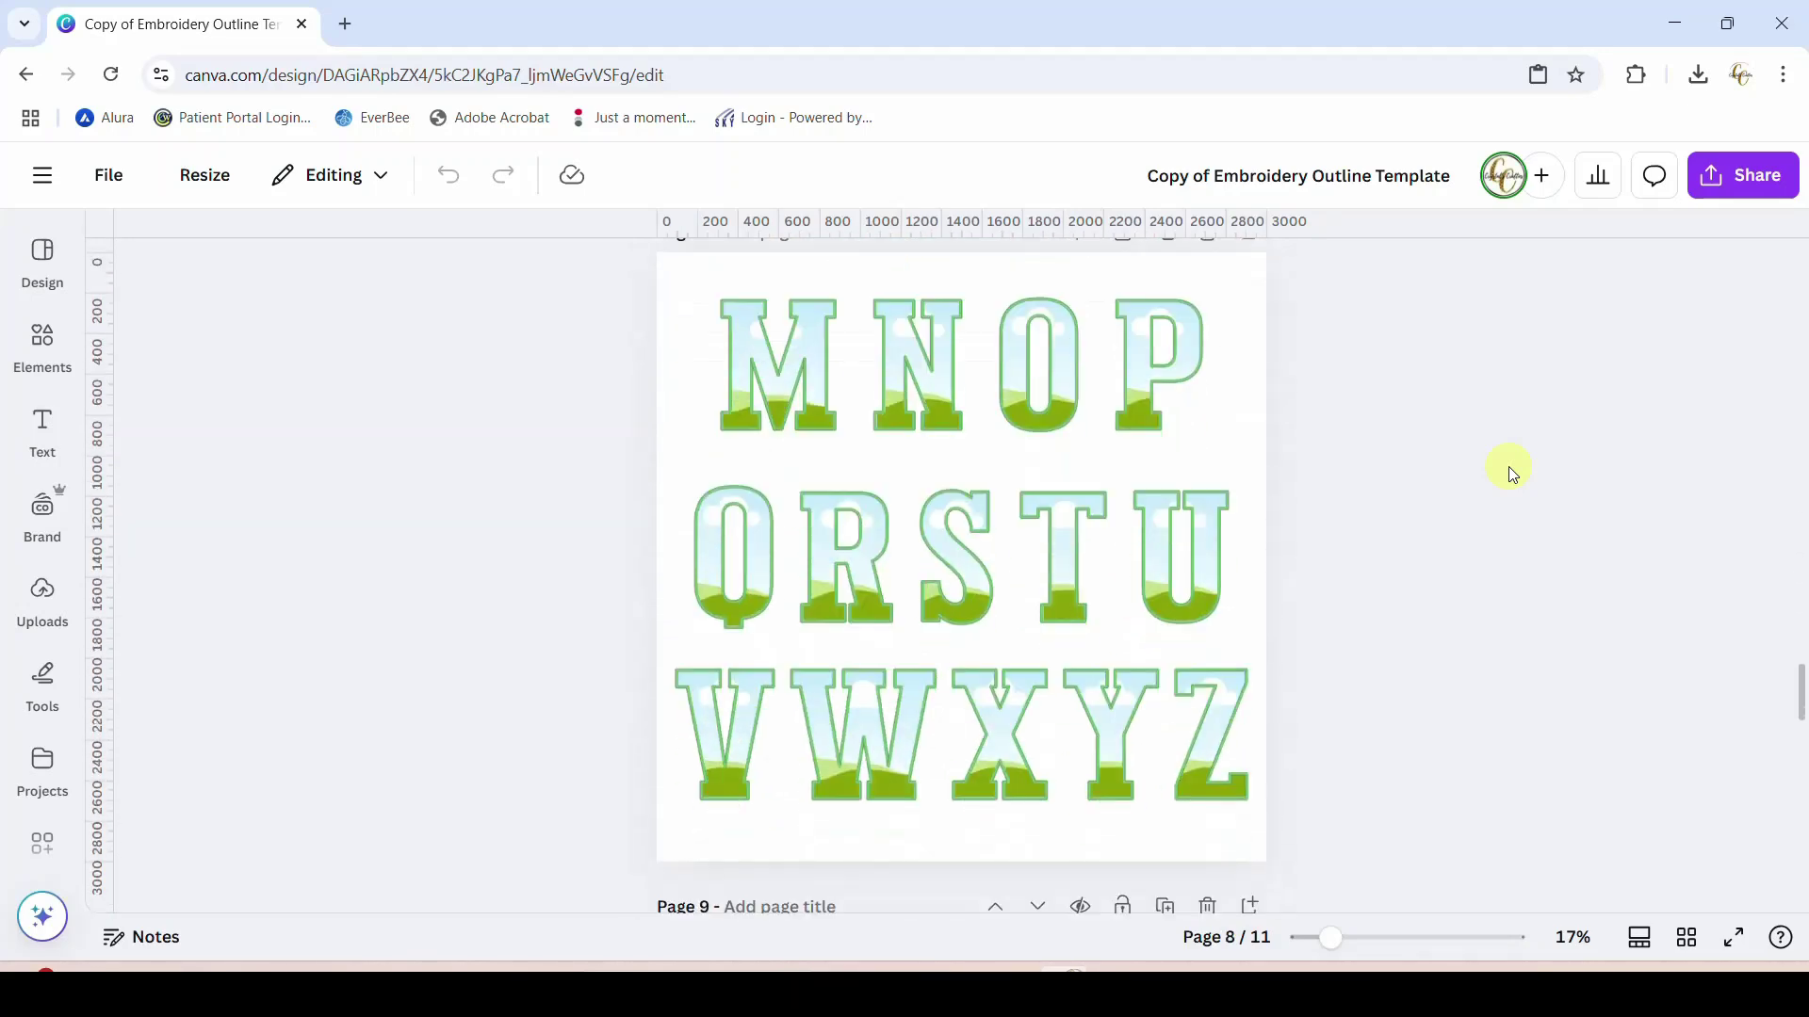
pyautogui.scroll(-10, 1507, 466)
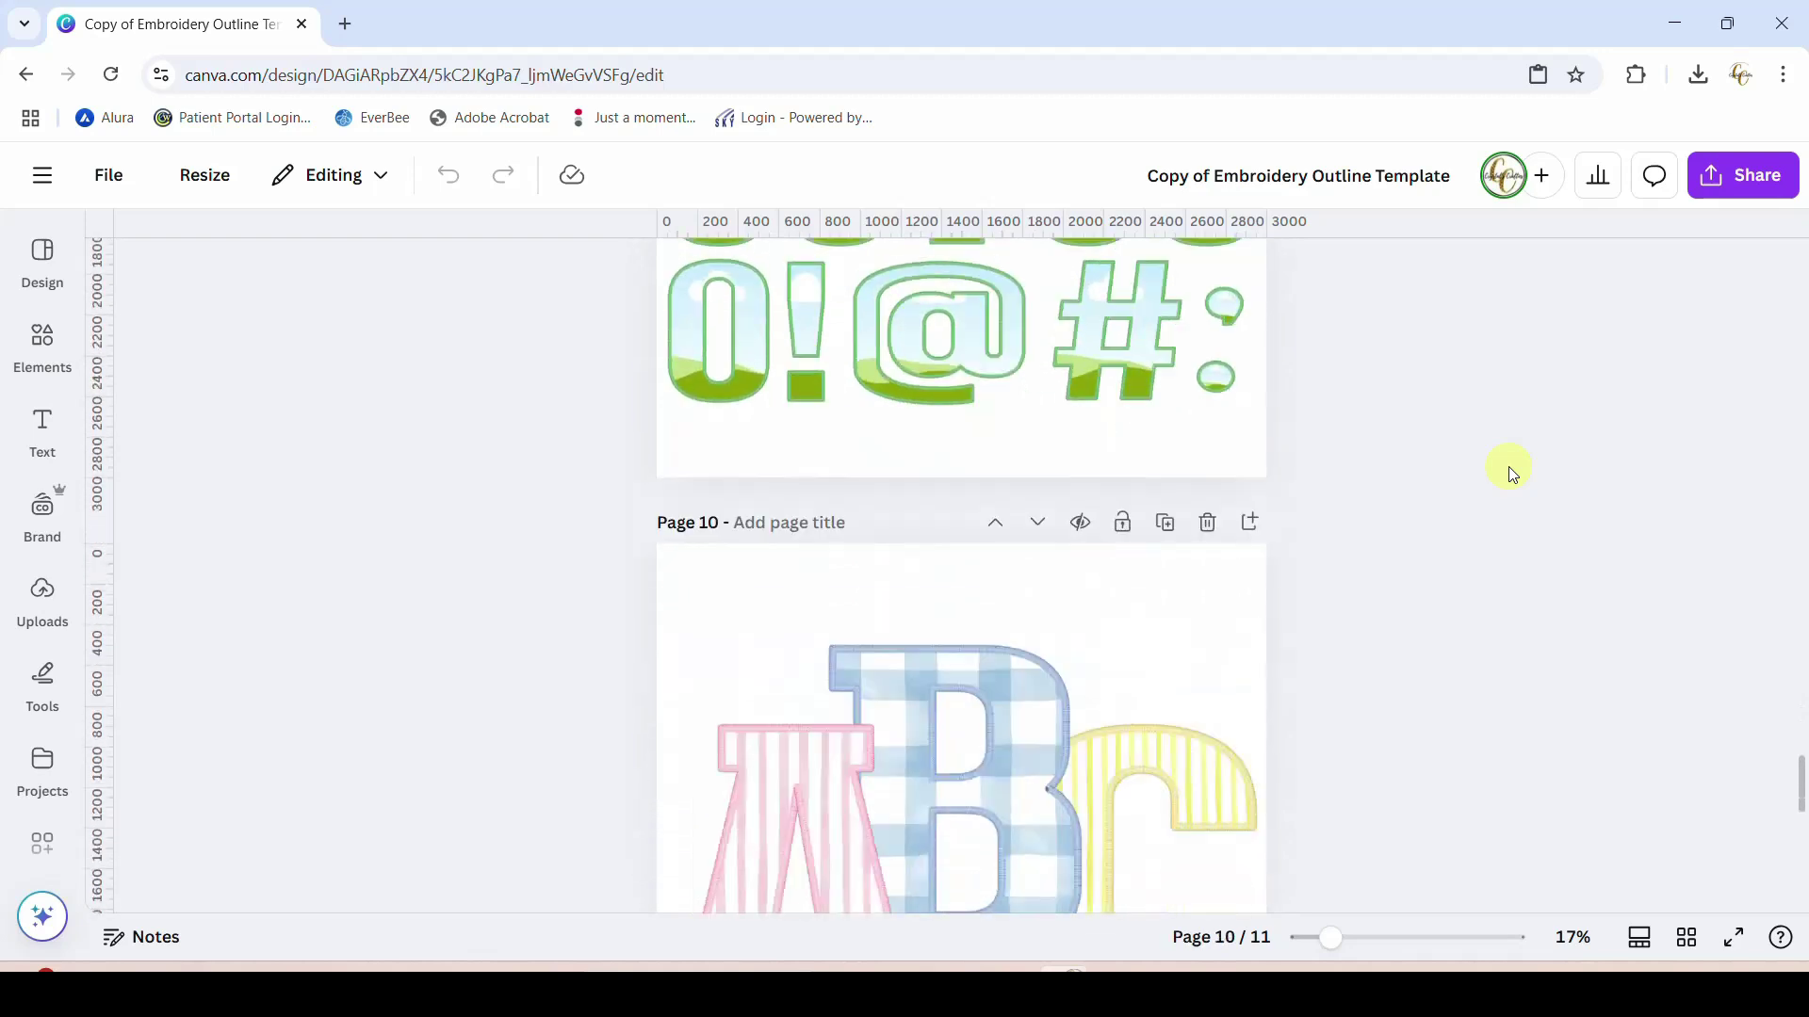
pyautogui.scroll(-2, 1508, 466)
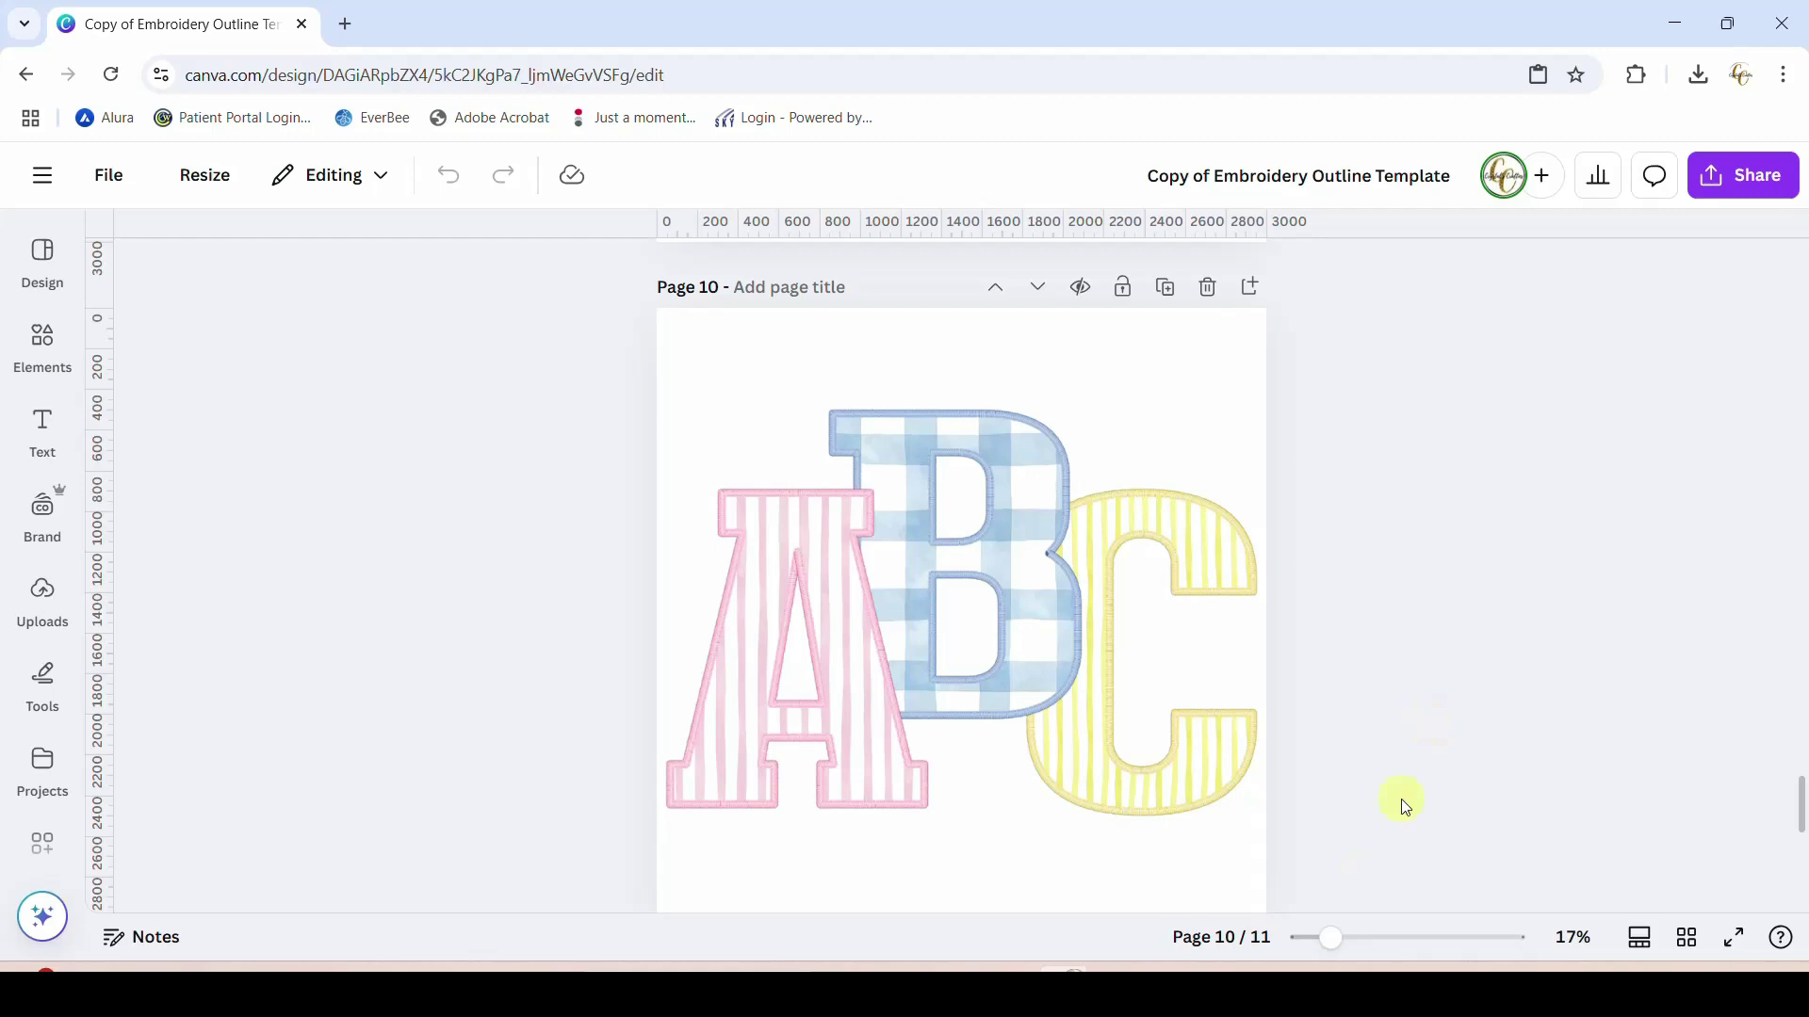
# Examine the finished lettering samples on pages 10 and 11 up close
pyautogui.moveTo(1329, 937); pyautogui.dragTo(1363, 937)
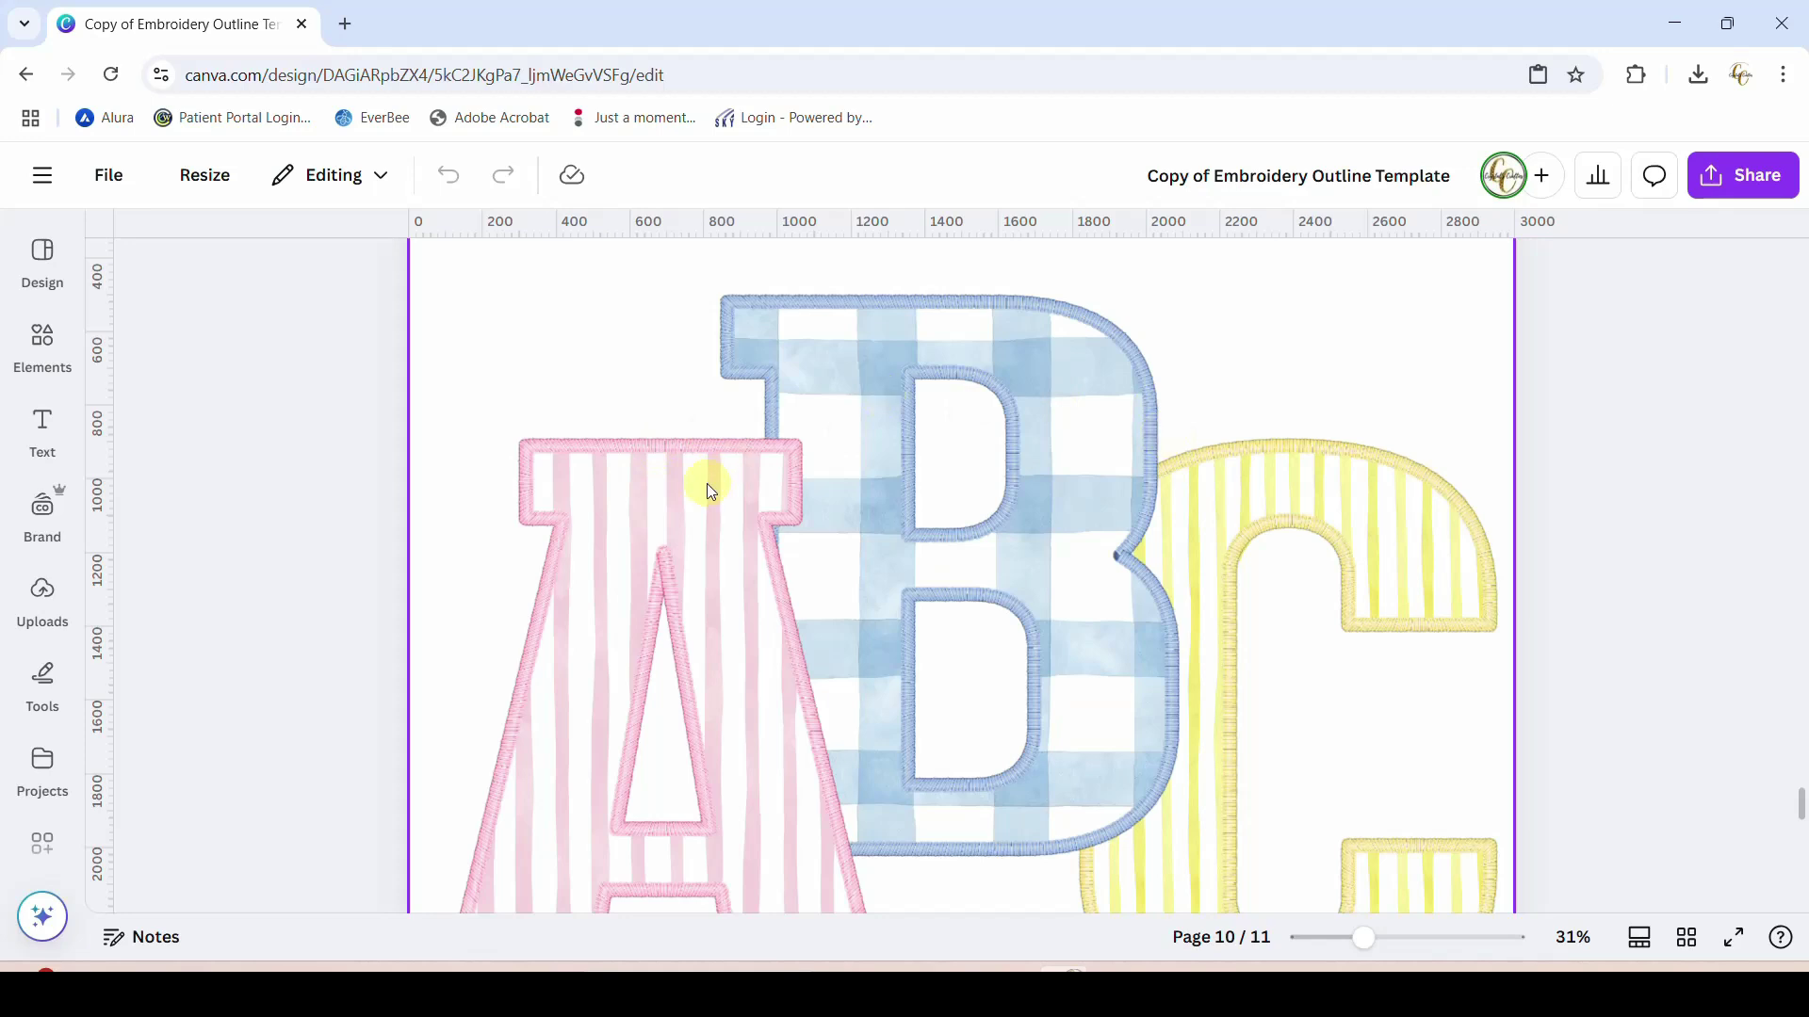
pyautogui.scroll(-10, 1718, 517)
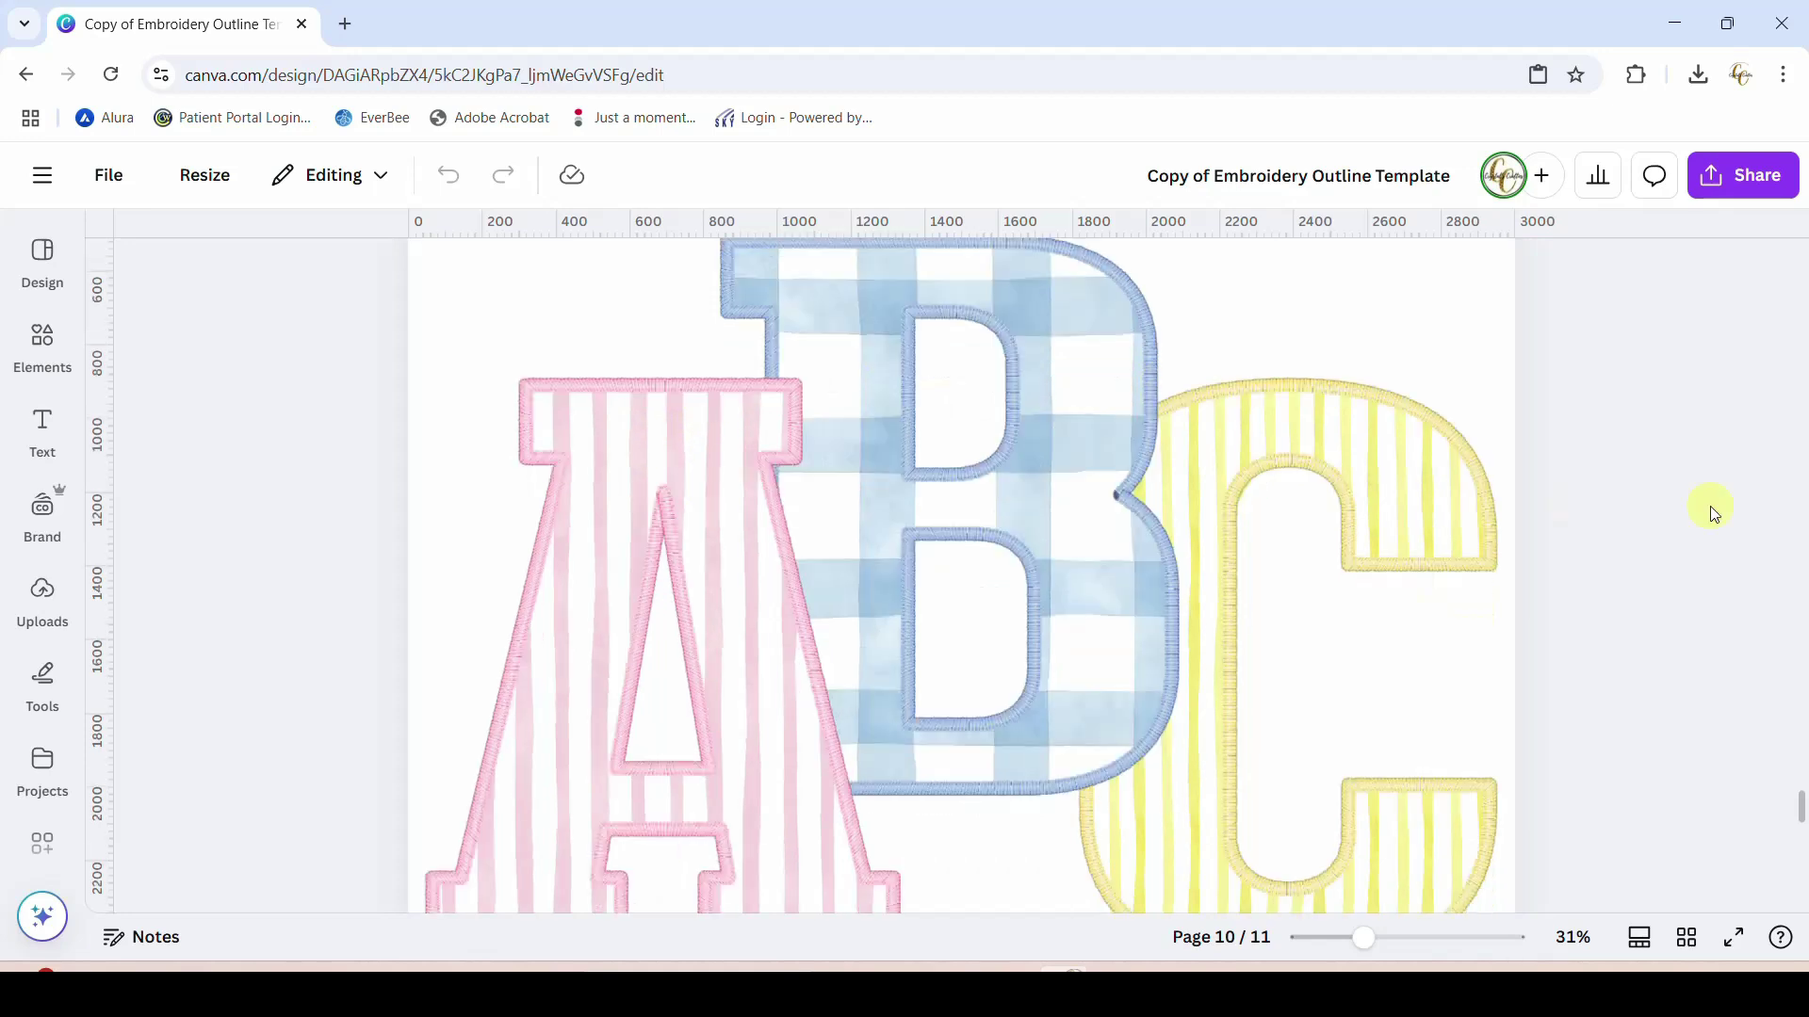
pyautogui.scroll(-3, 1507, 585)
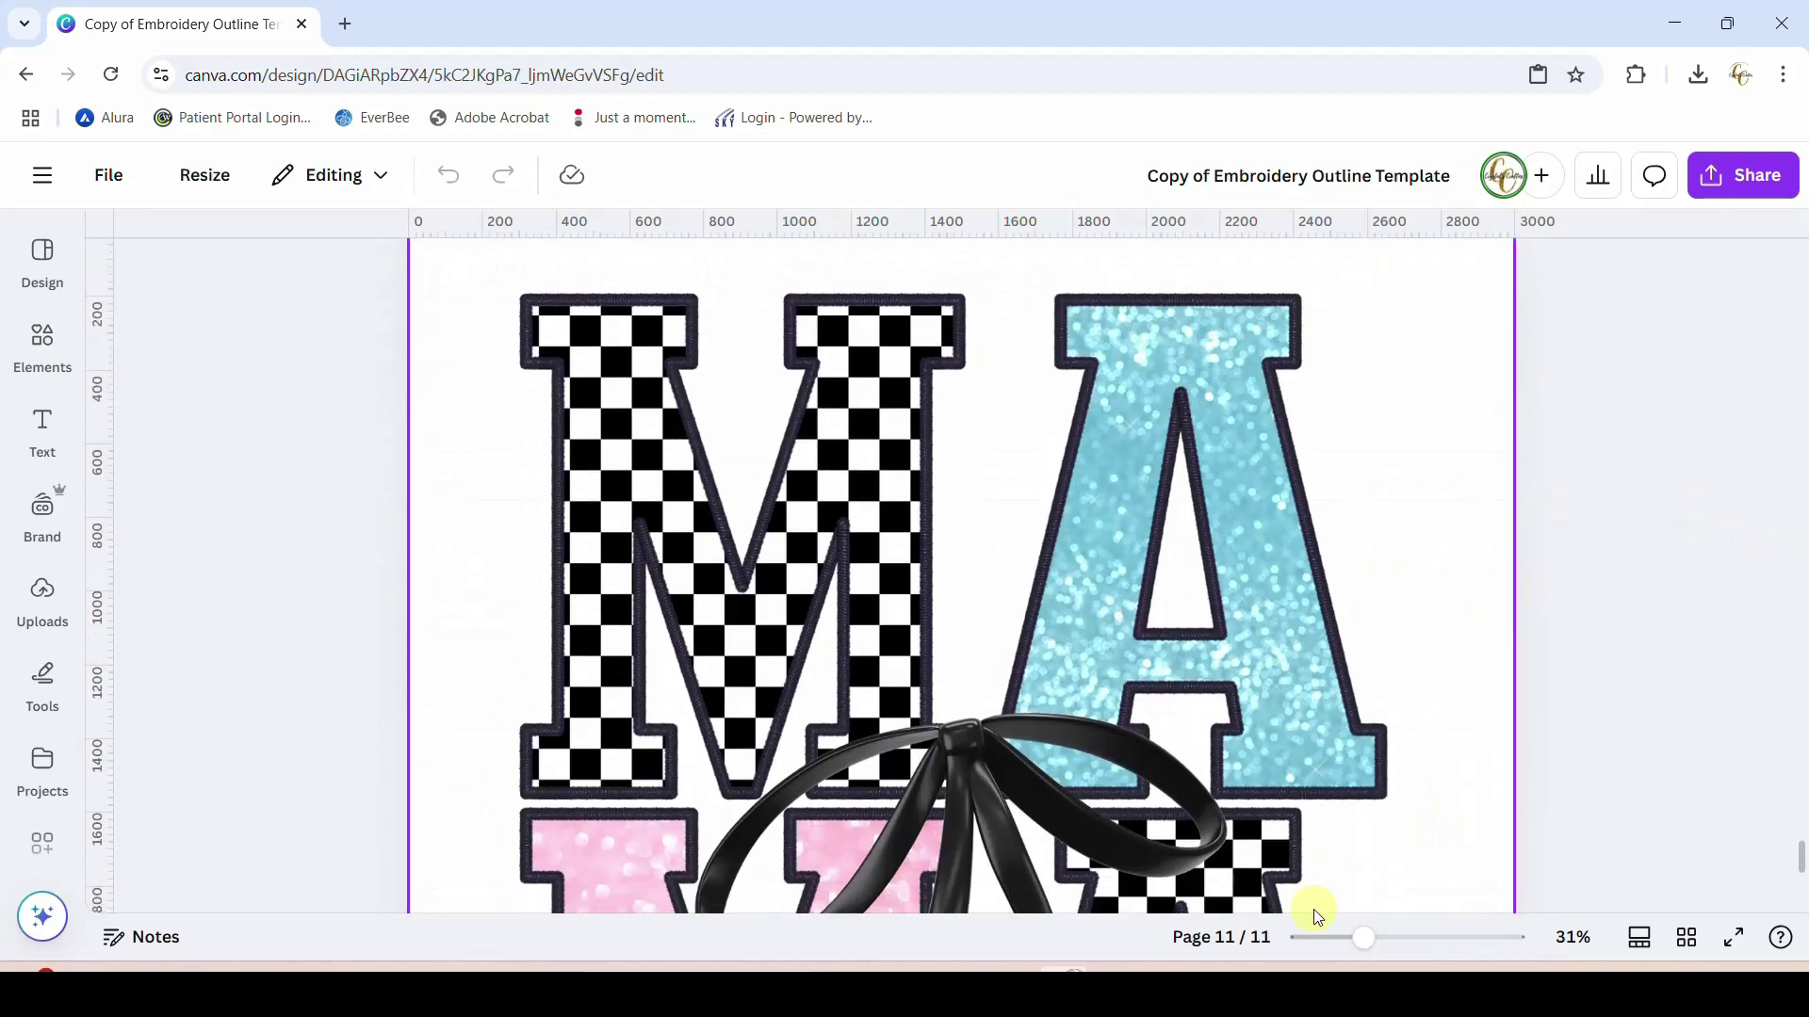
pyautogui.moveTo(1357, 937); pyautogui.dragTo(1365, 938)
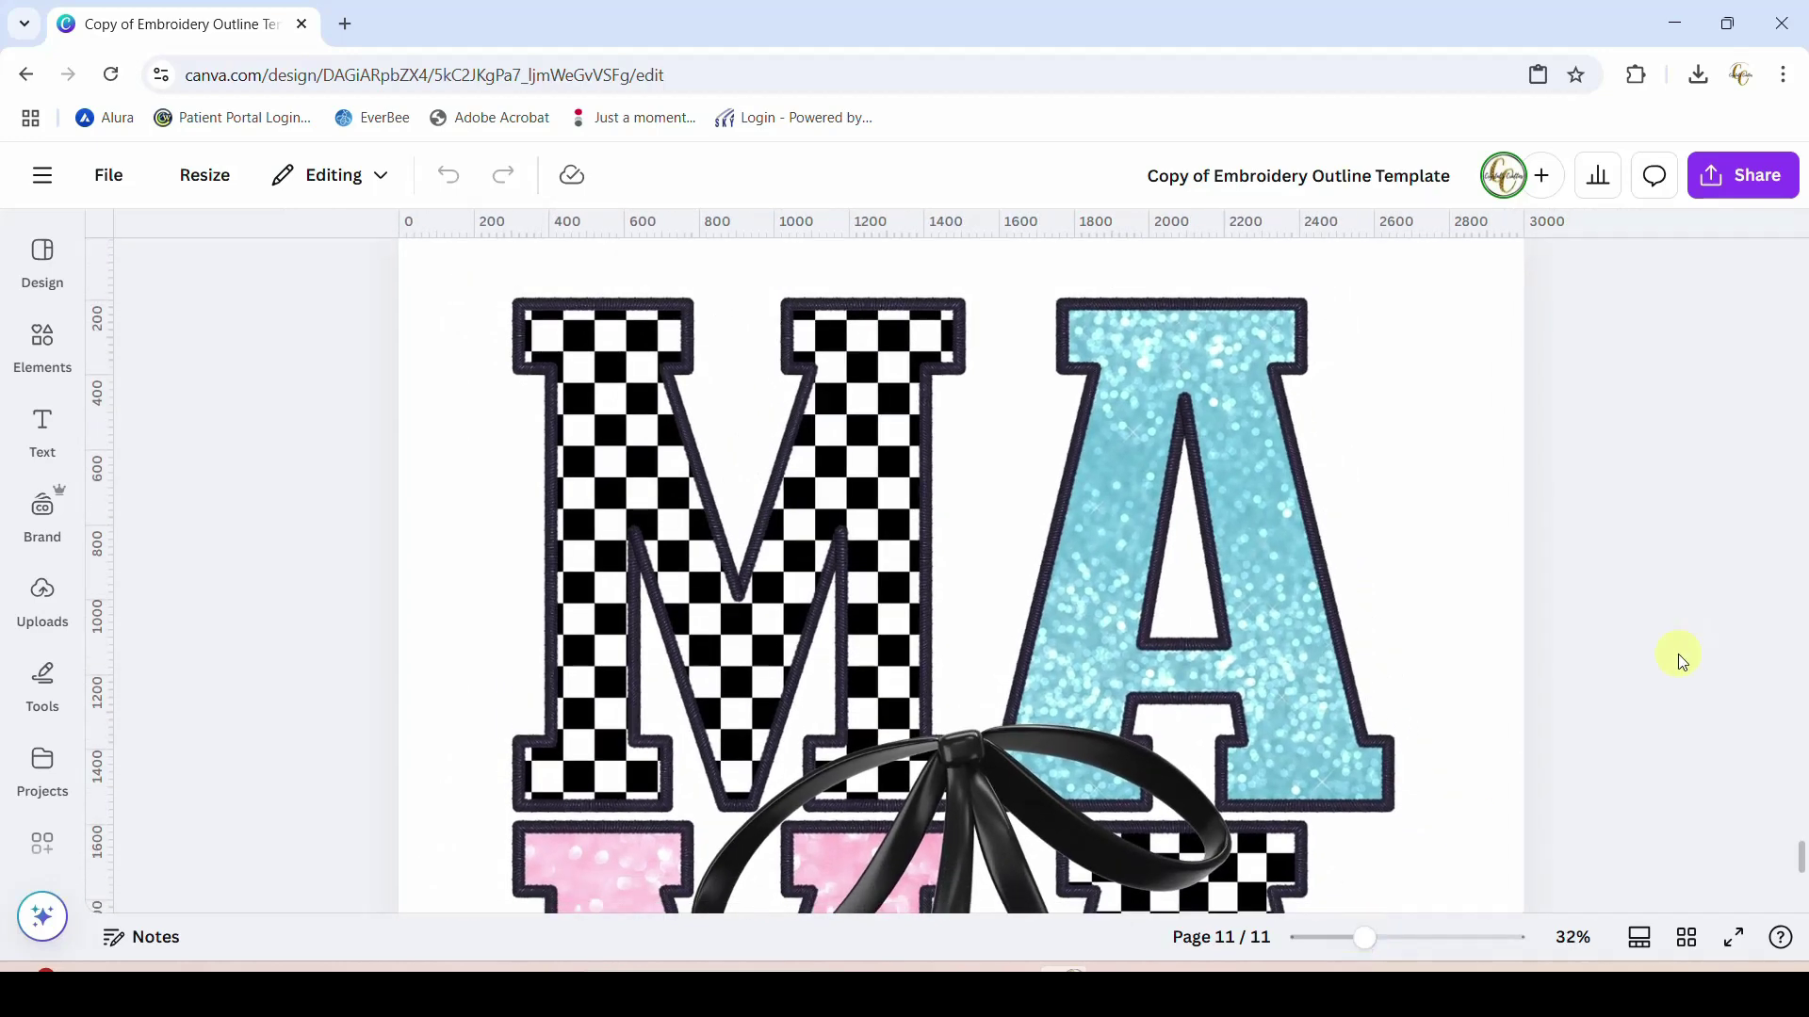
# Add a blank page directly after page 1 of the template
pyautogui.scroll(5, 1682, 660)
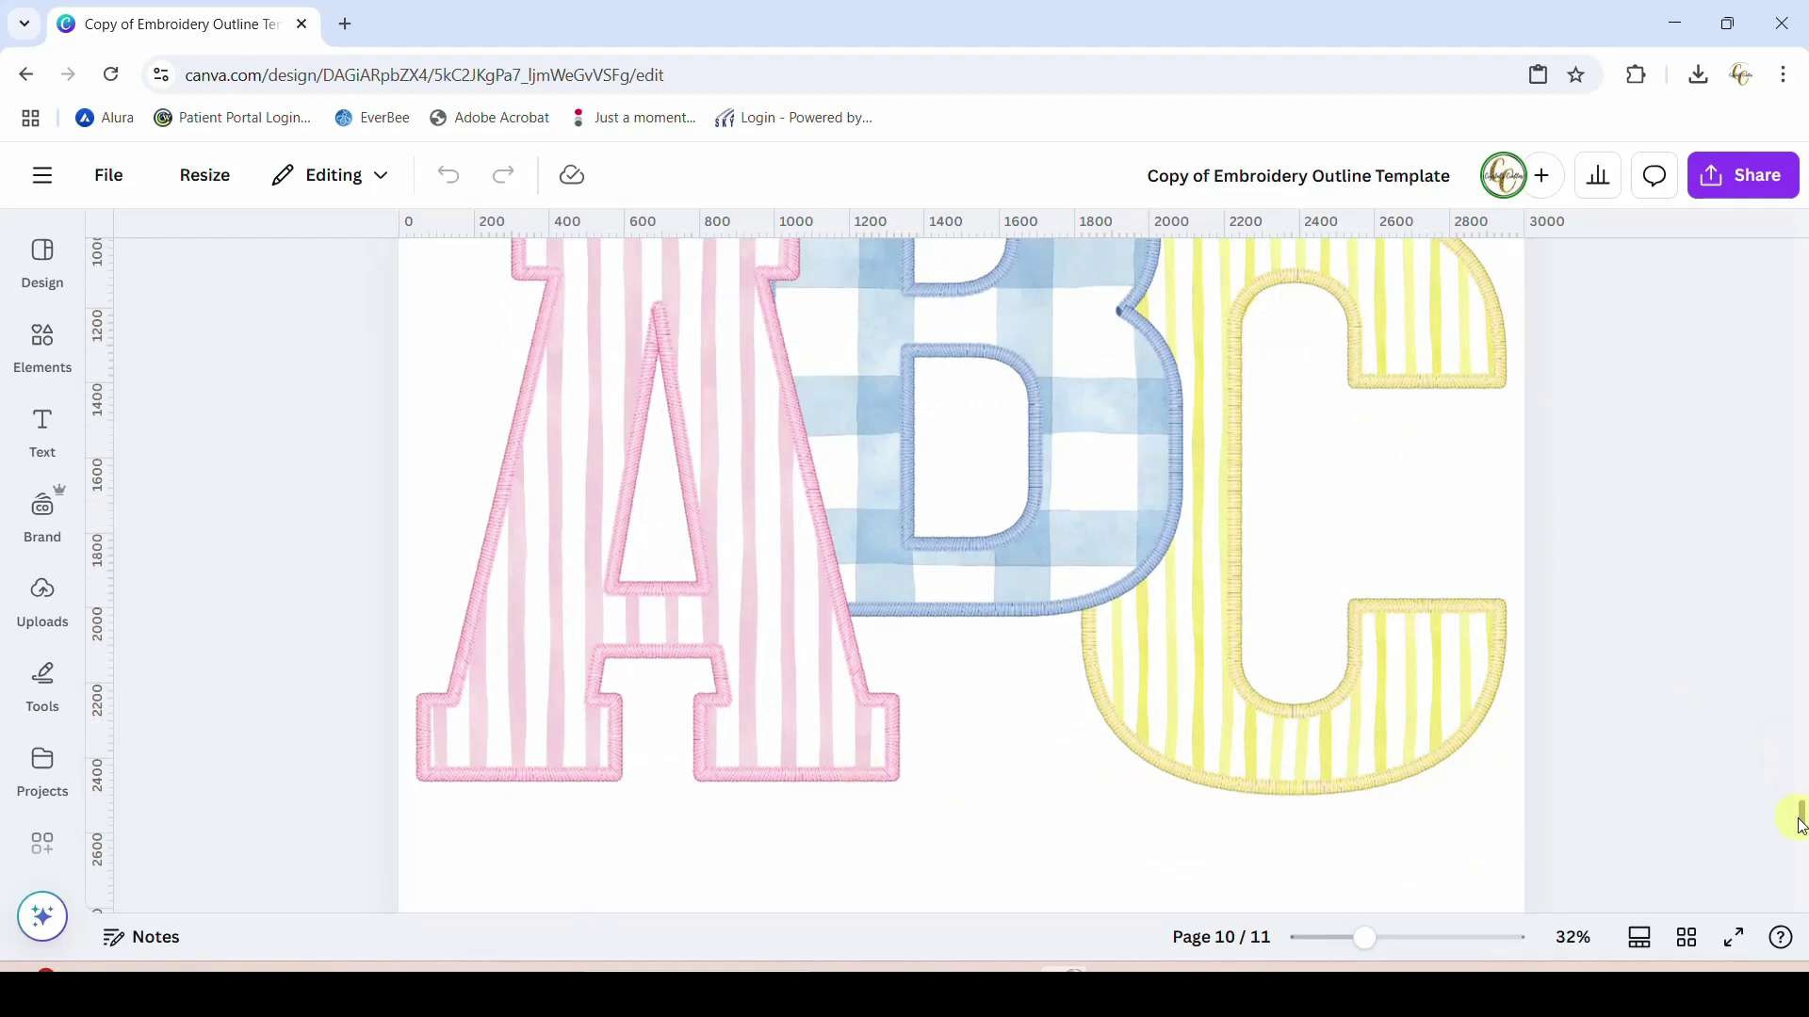
pyautogui.moveTo(1801, 826); pyautogui.dragTo(1797, 659)
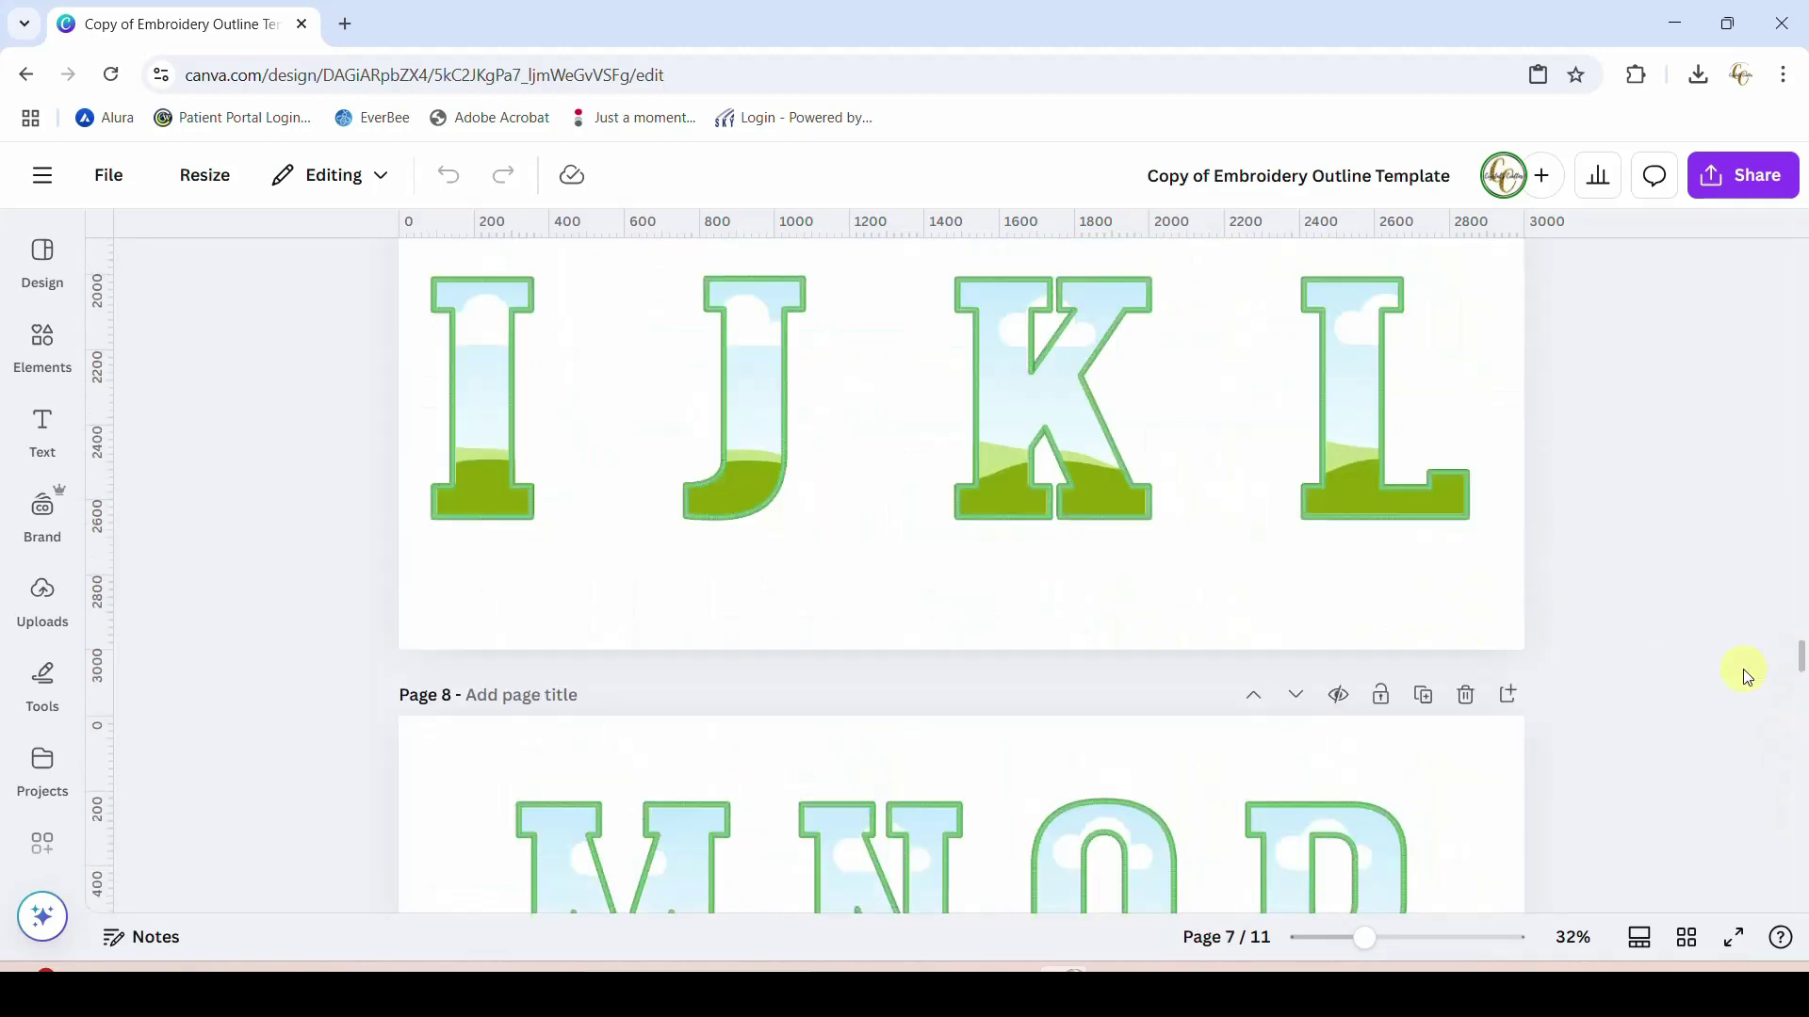
pyautogui.scroll(10, 1743, 669)
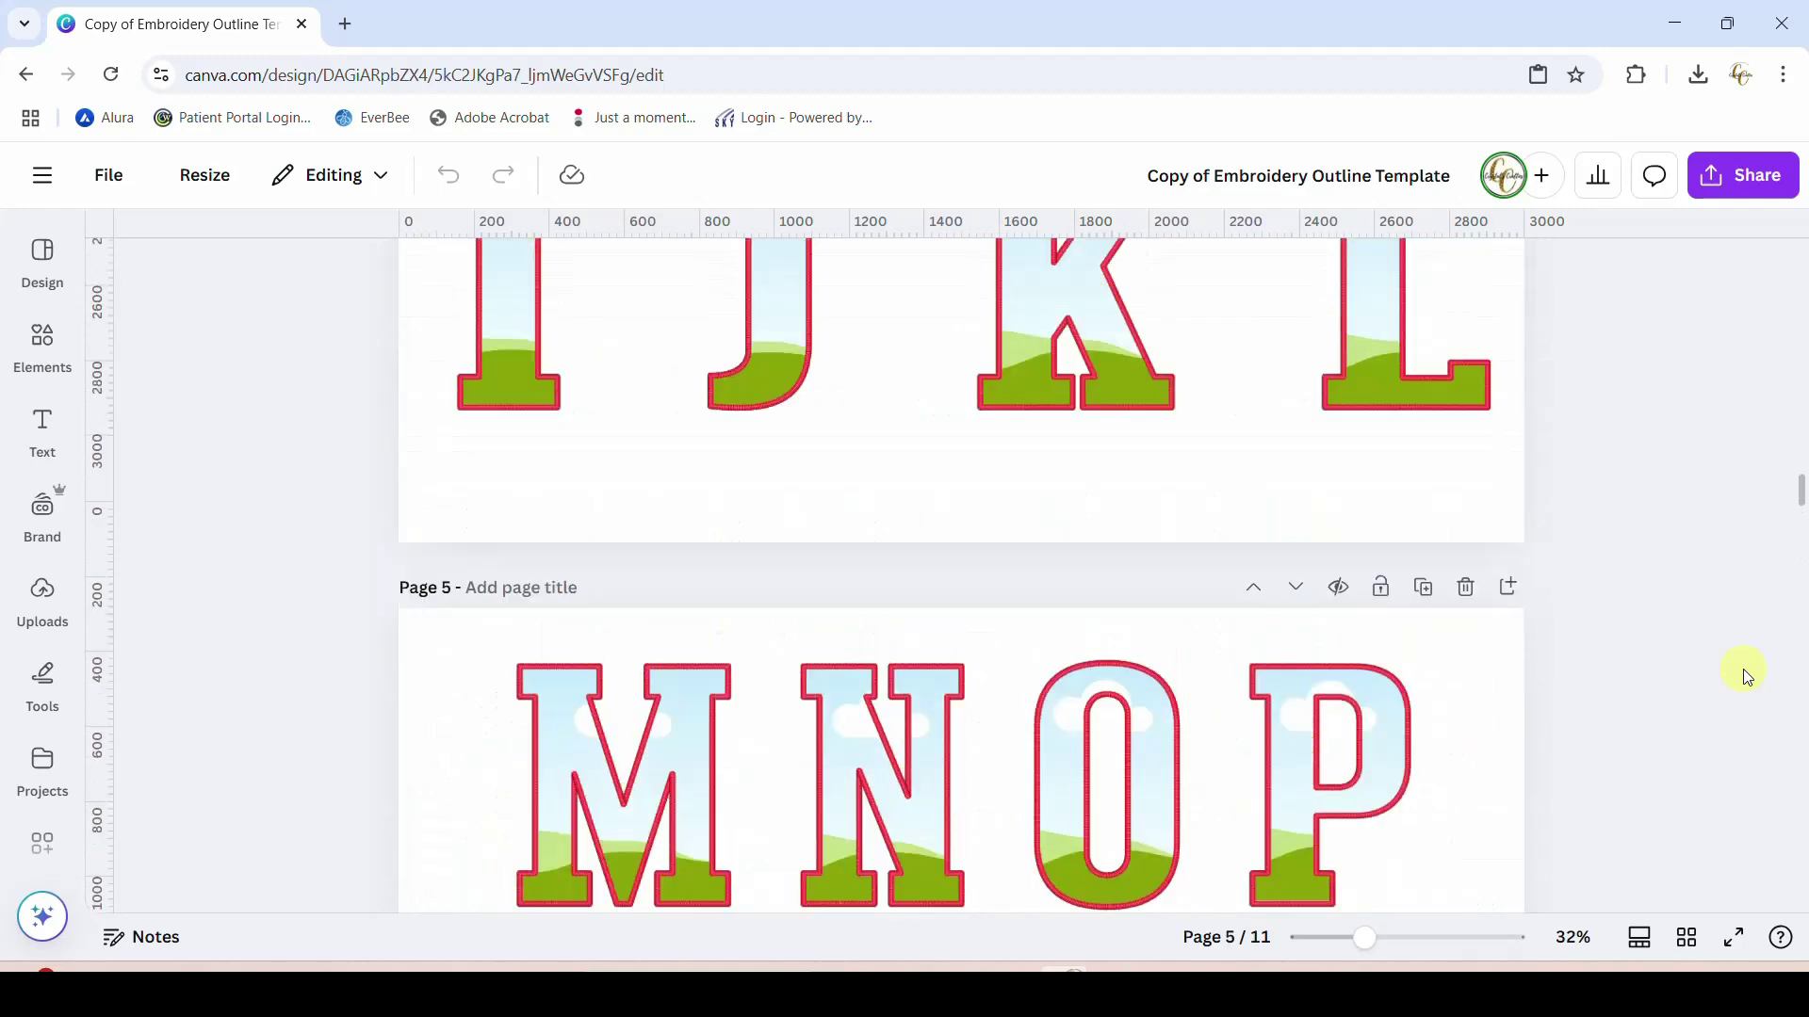
pyautogui.scroll(15, 1743, 669)
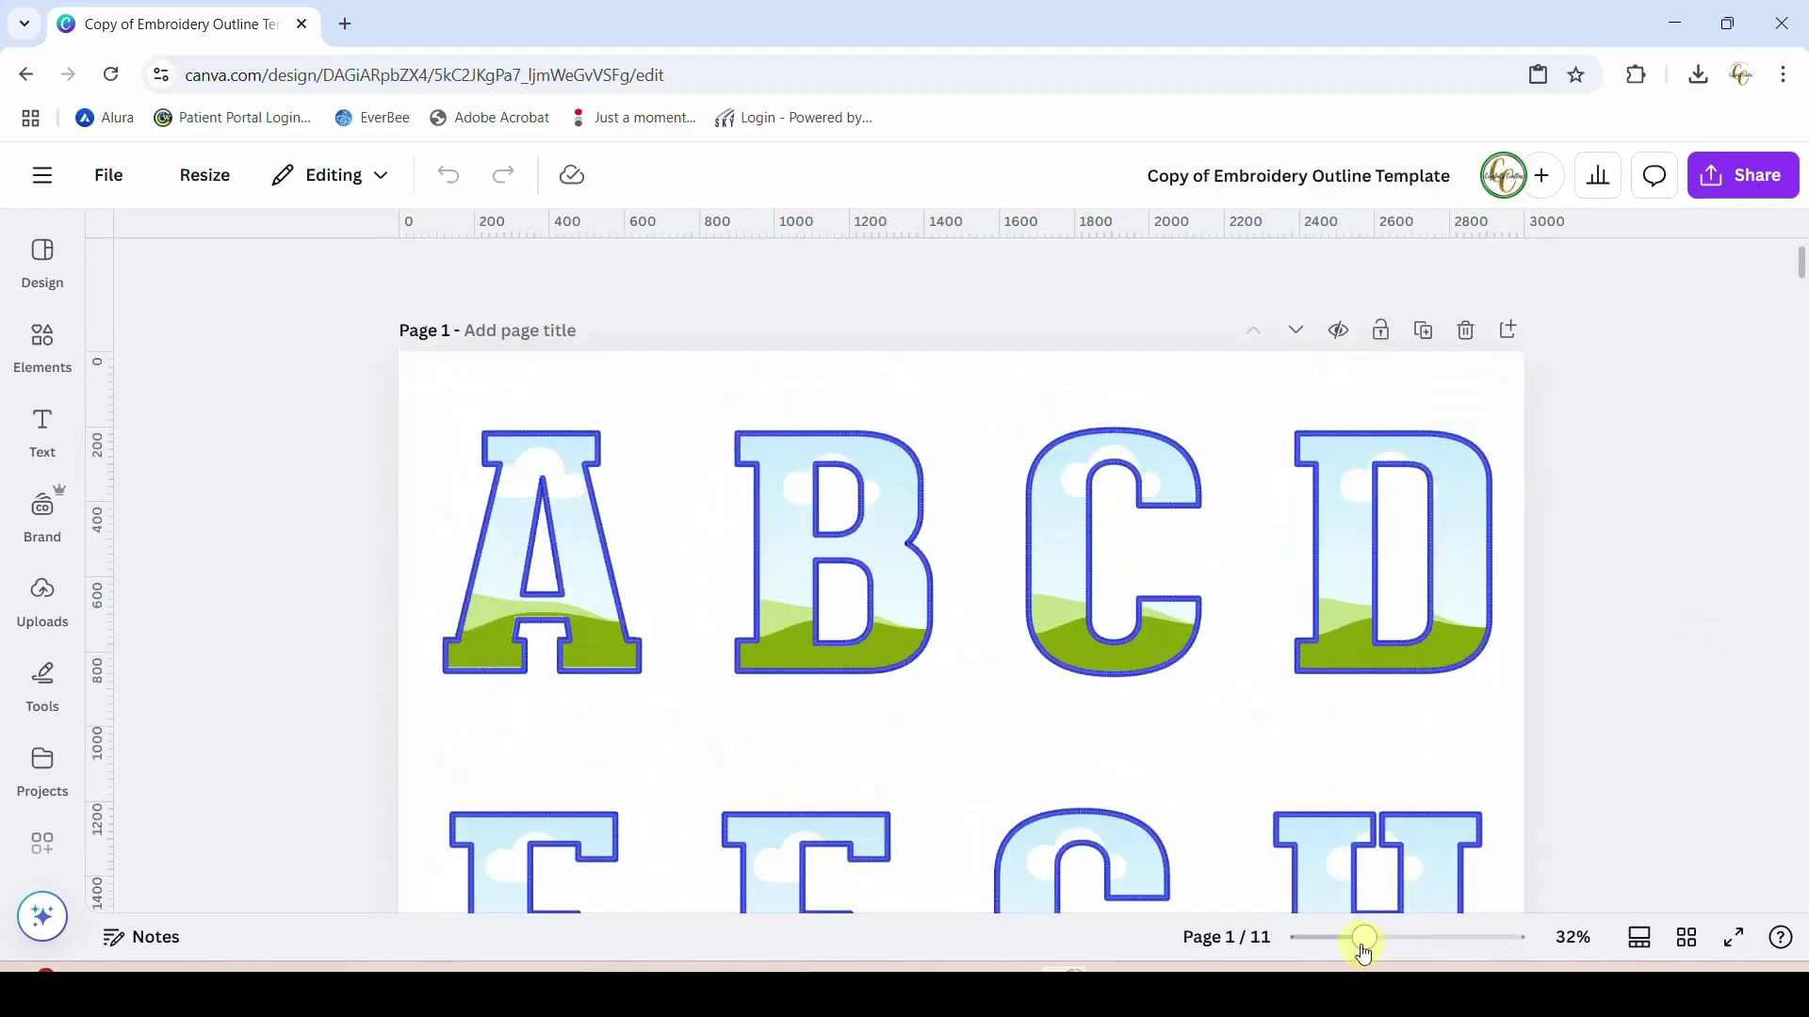
pyautogui.moveTo(1363, 942); pyautogui.dragTo(1343, 940)
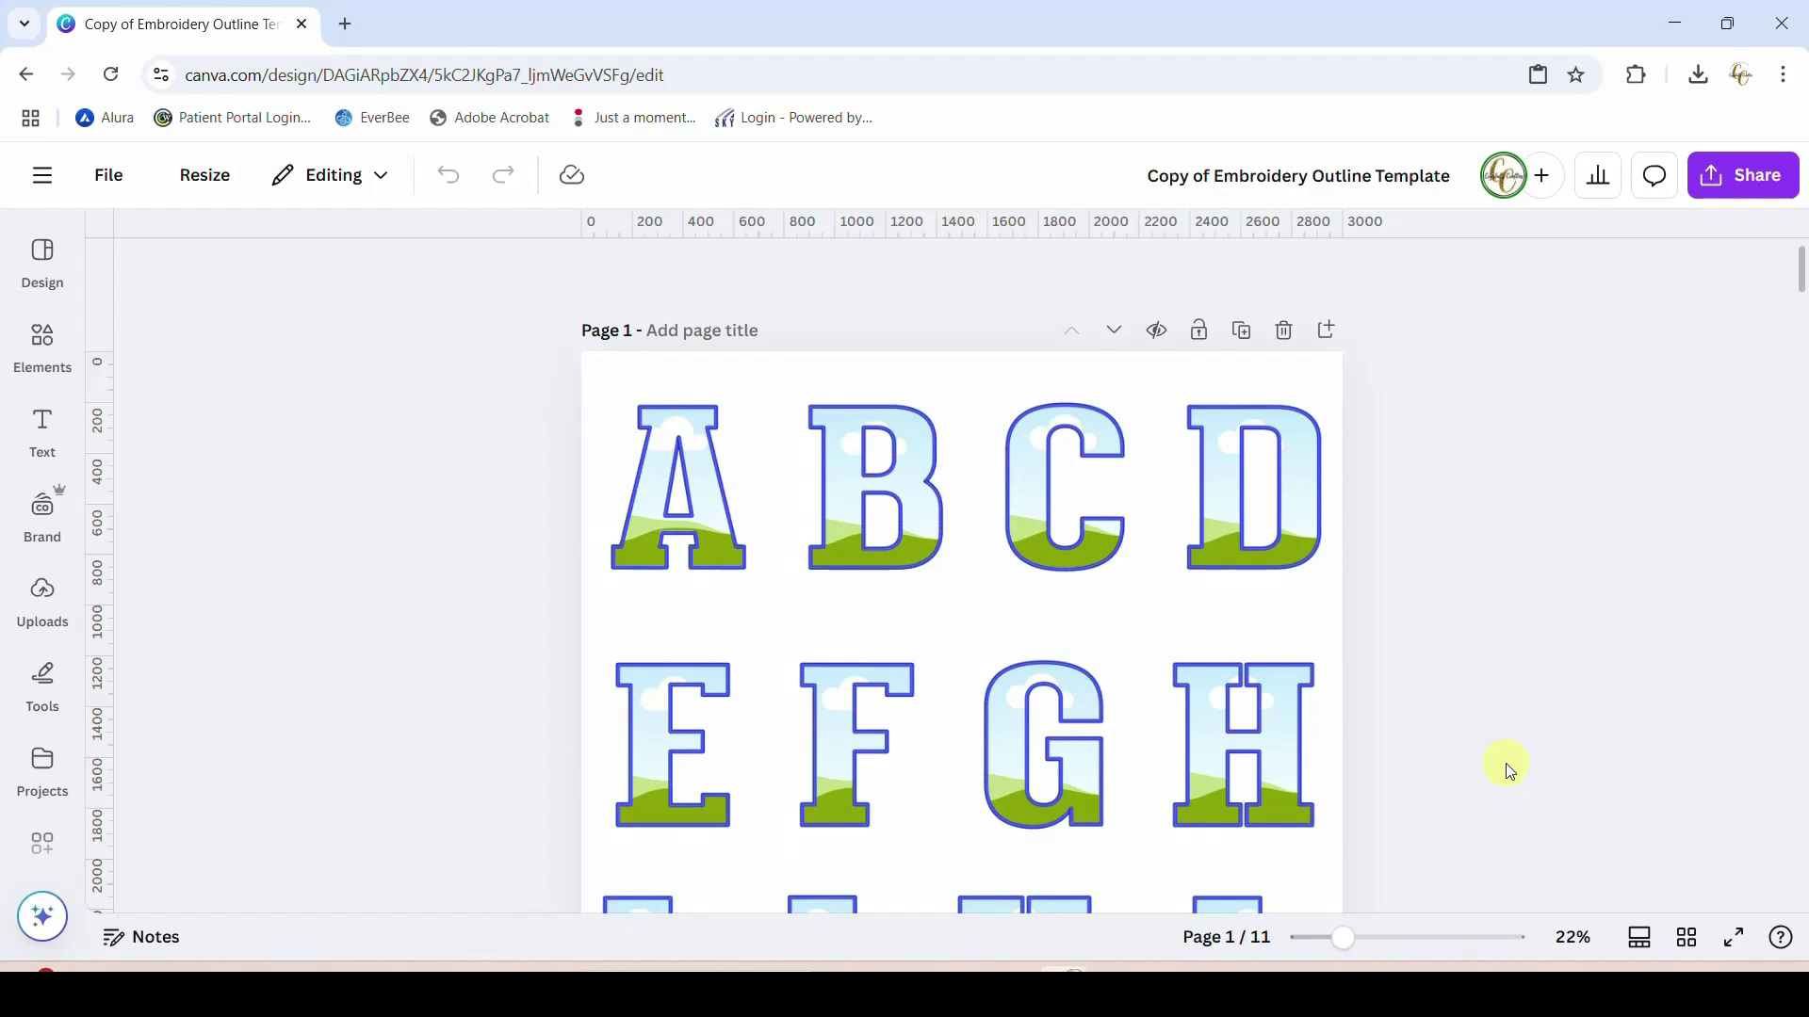
pyautogui.click(1276, 373)
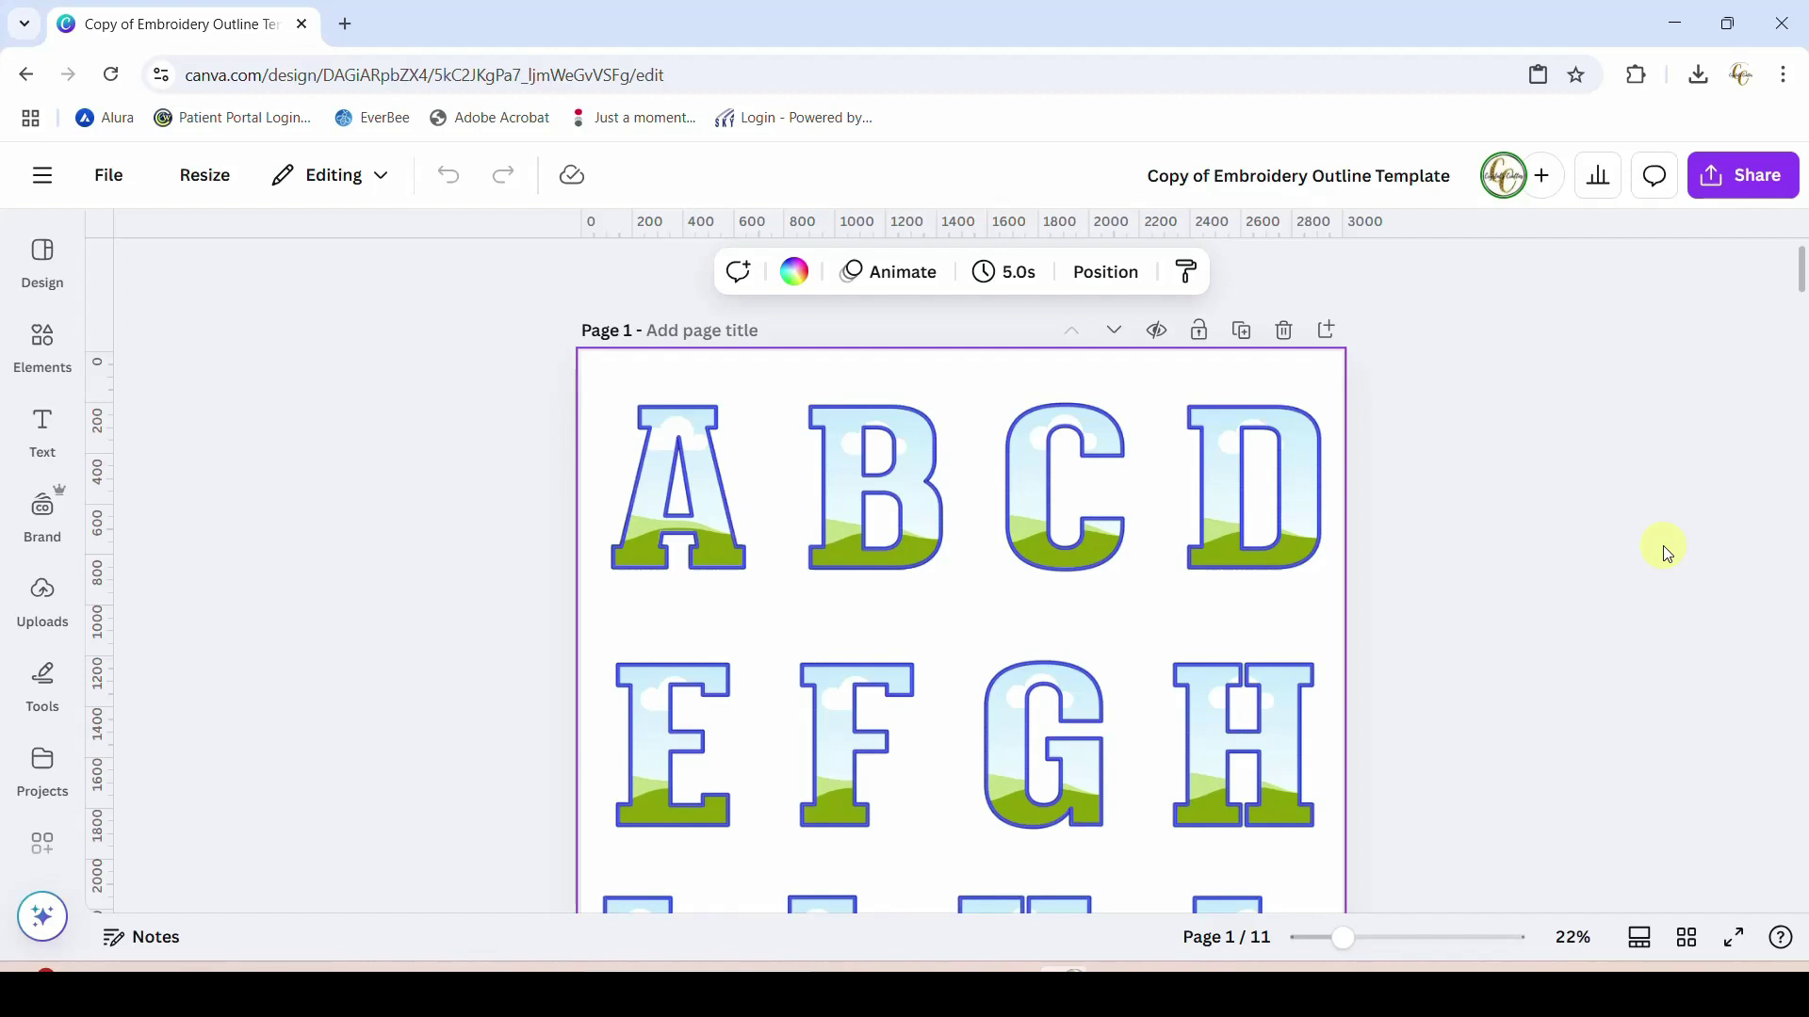
pyautogui.click(1326, 332)
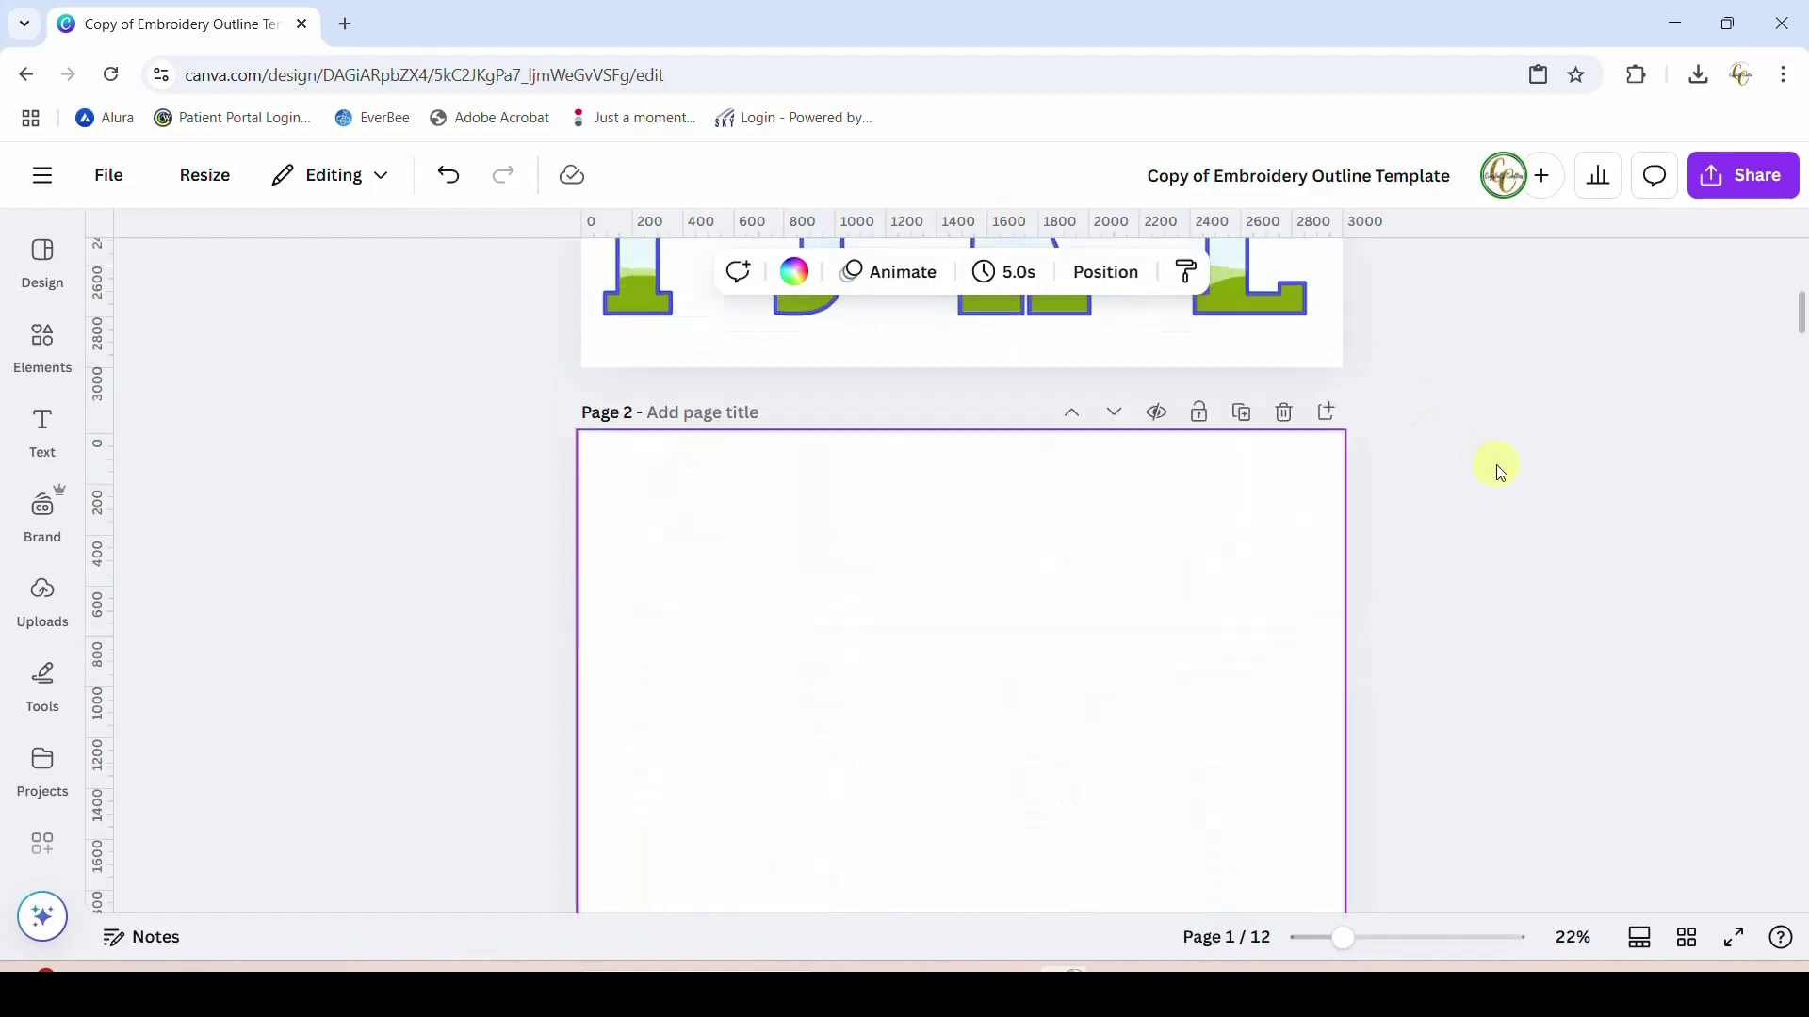
# Copy the blue-outlined letter B from page 1 onto the blank page 2
pyautogui.scroll(5, 1500, 471)
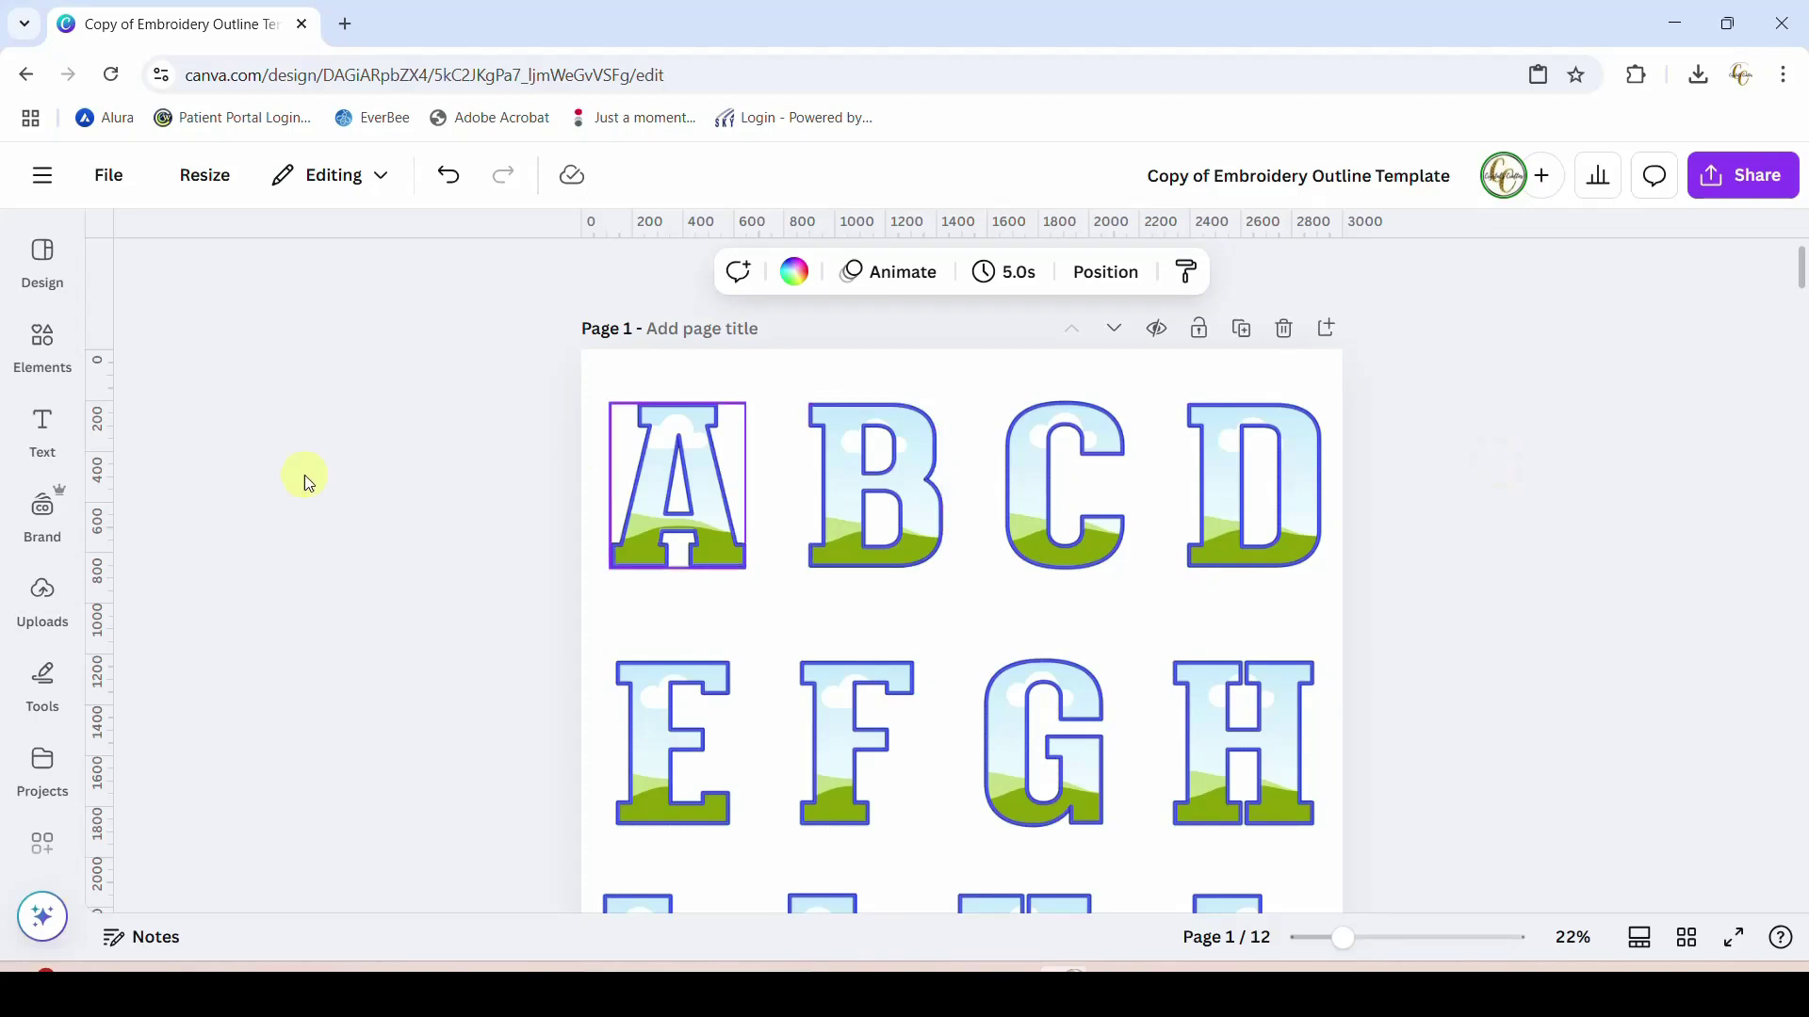
pyautogui.scroll(-5, 1624, 541)
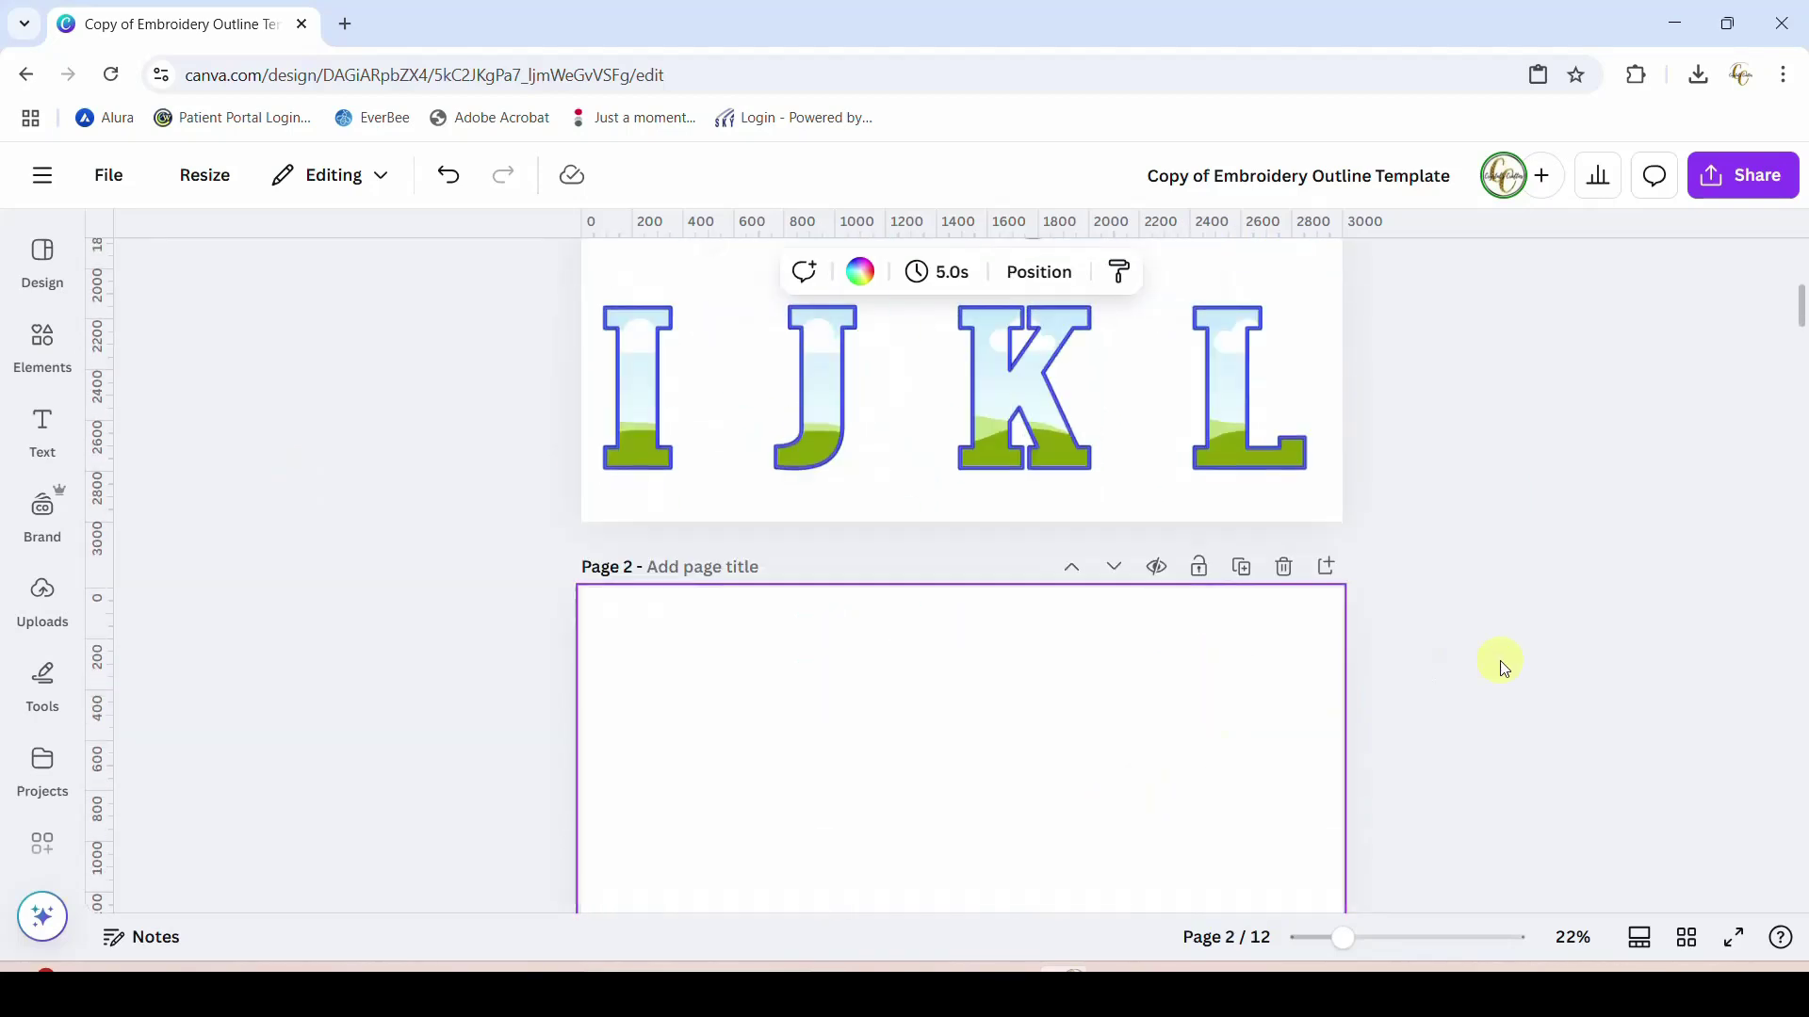
pyautogui.scroll(5, 1502, 660)
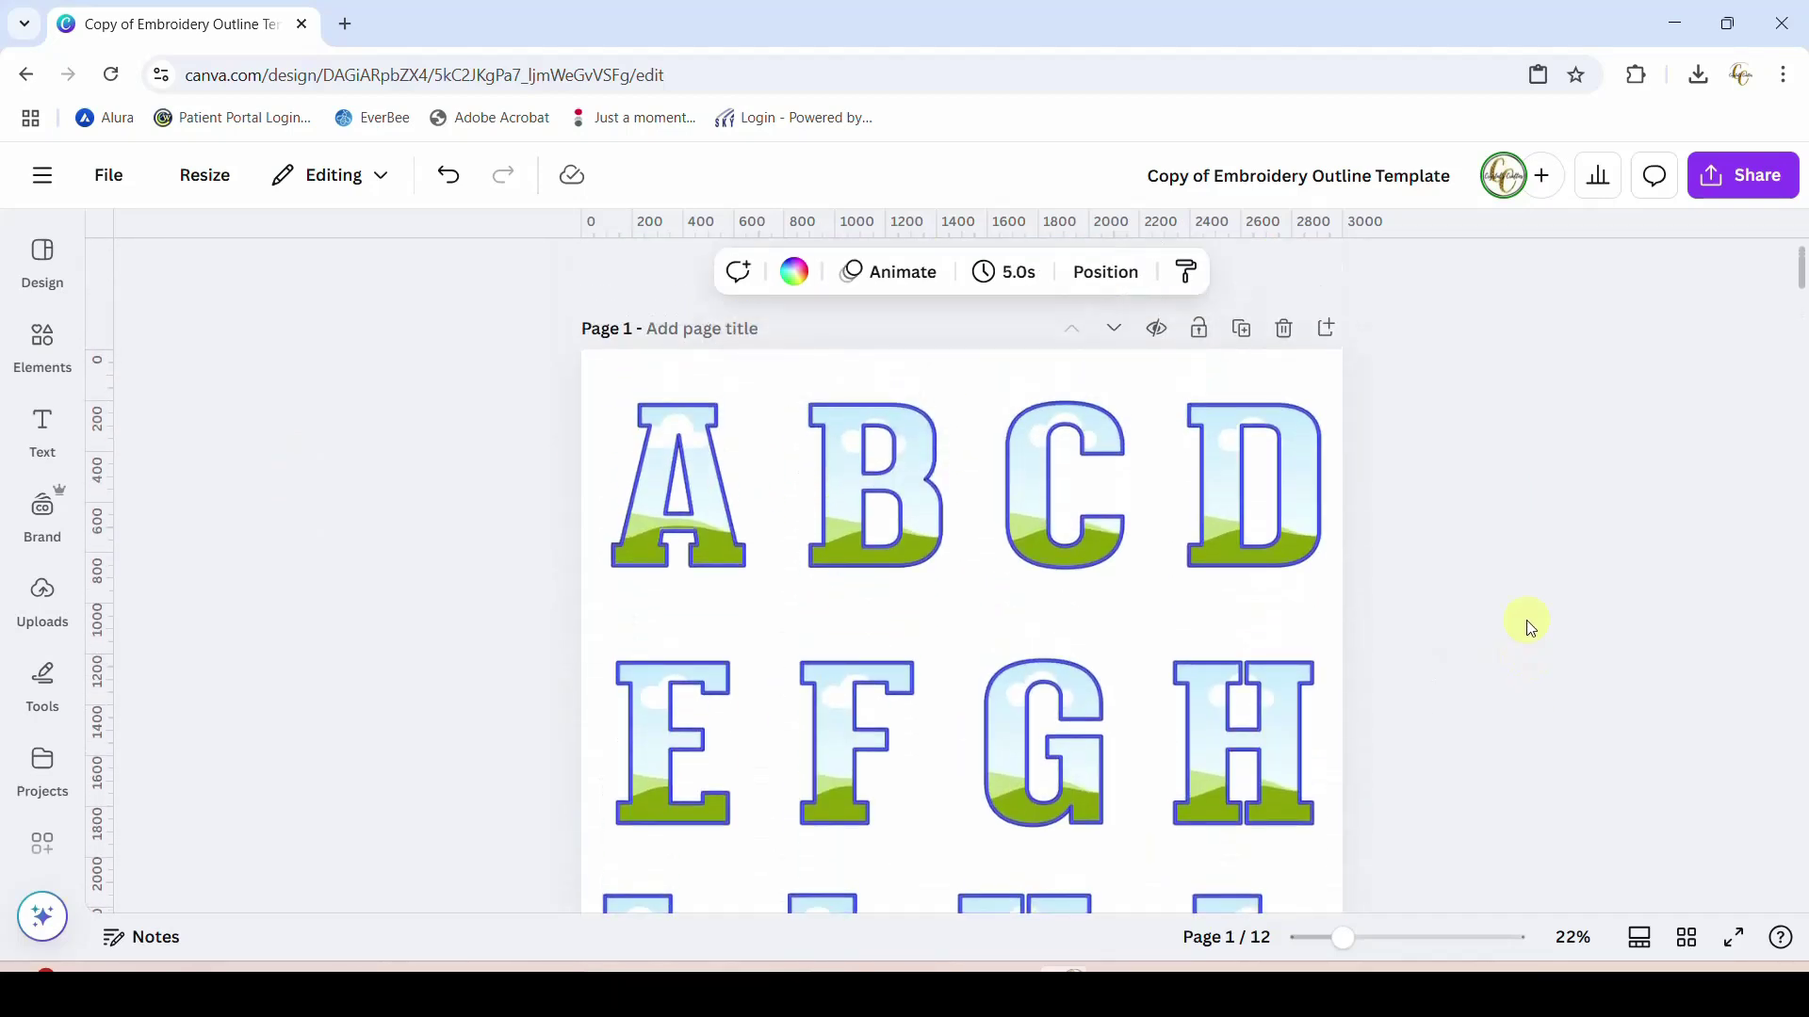
pyautogui.click(837, 505)
pyautogui.rightClick(843, 506)
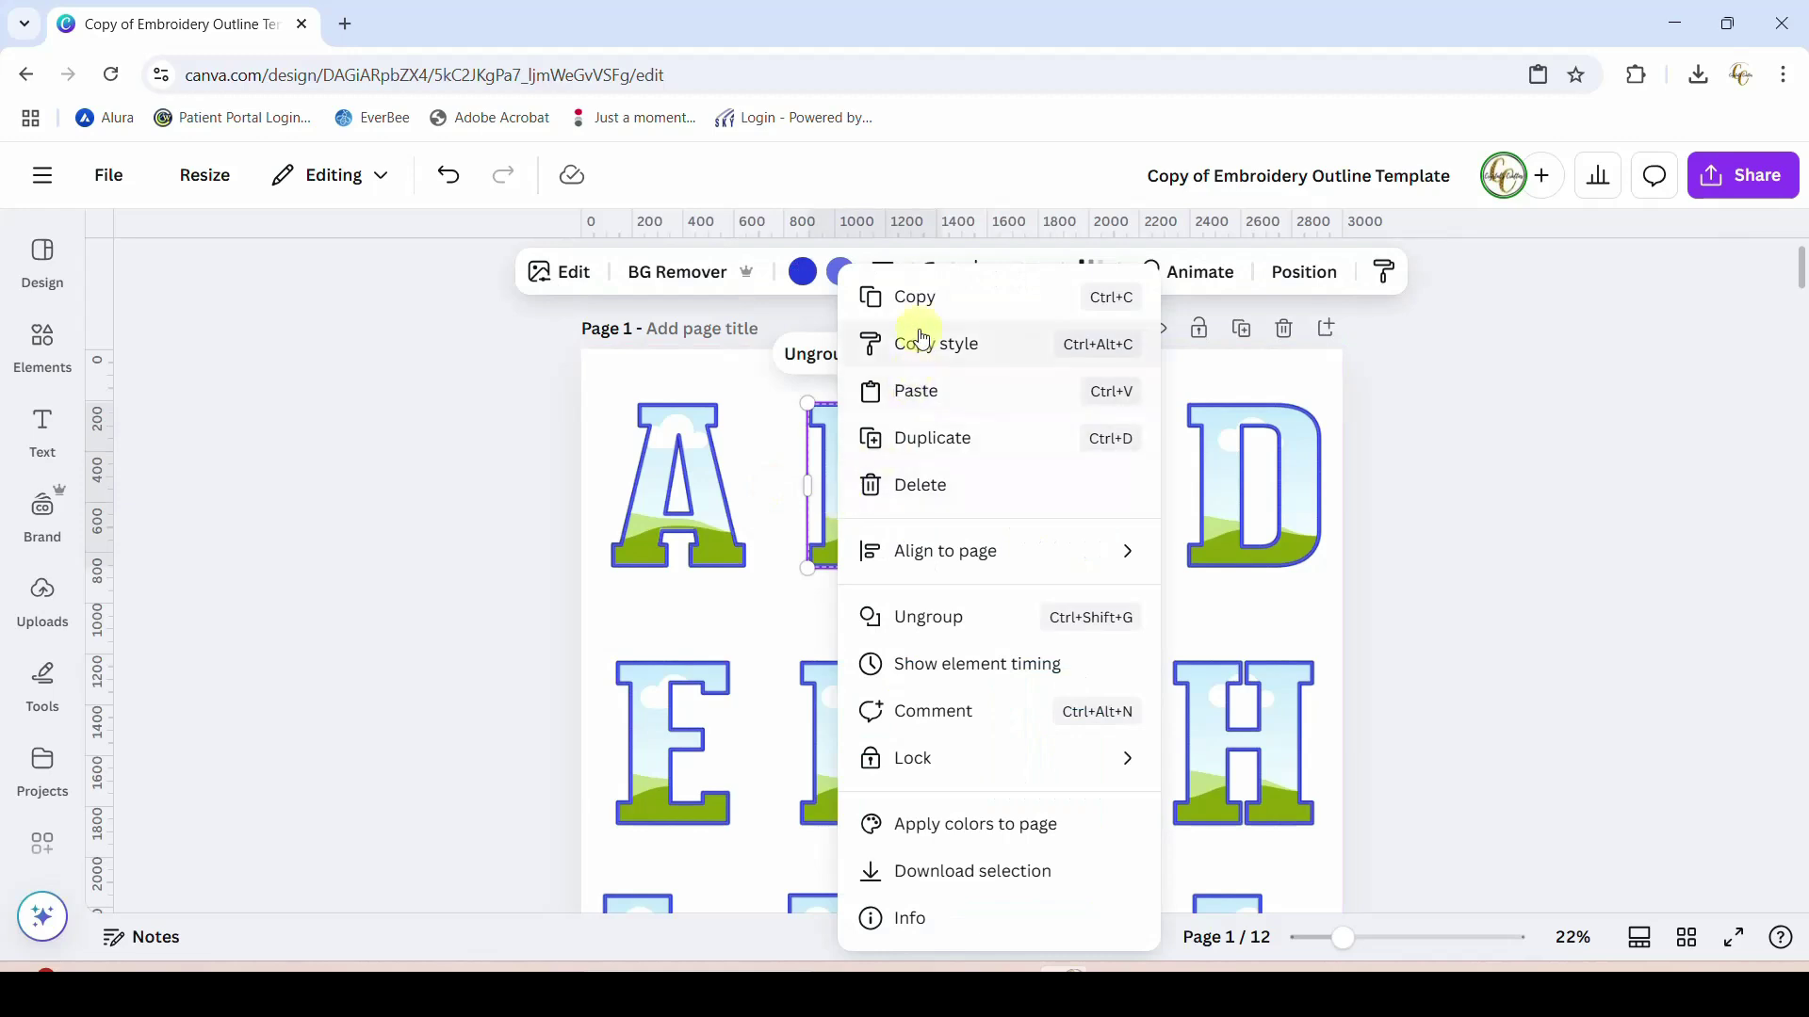
pyautogui.click(914, 297)
pyautogui.scroll(-5, 853, 527)
pyautogui.rightClick(832, 552)
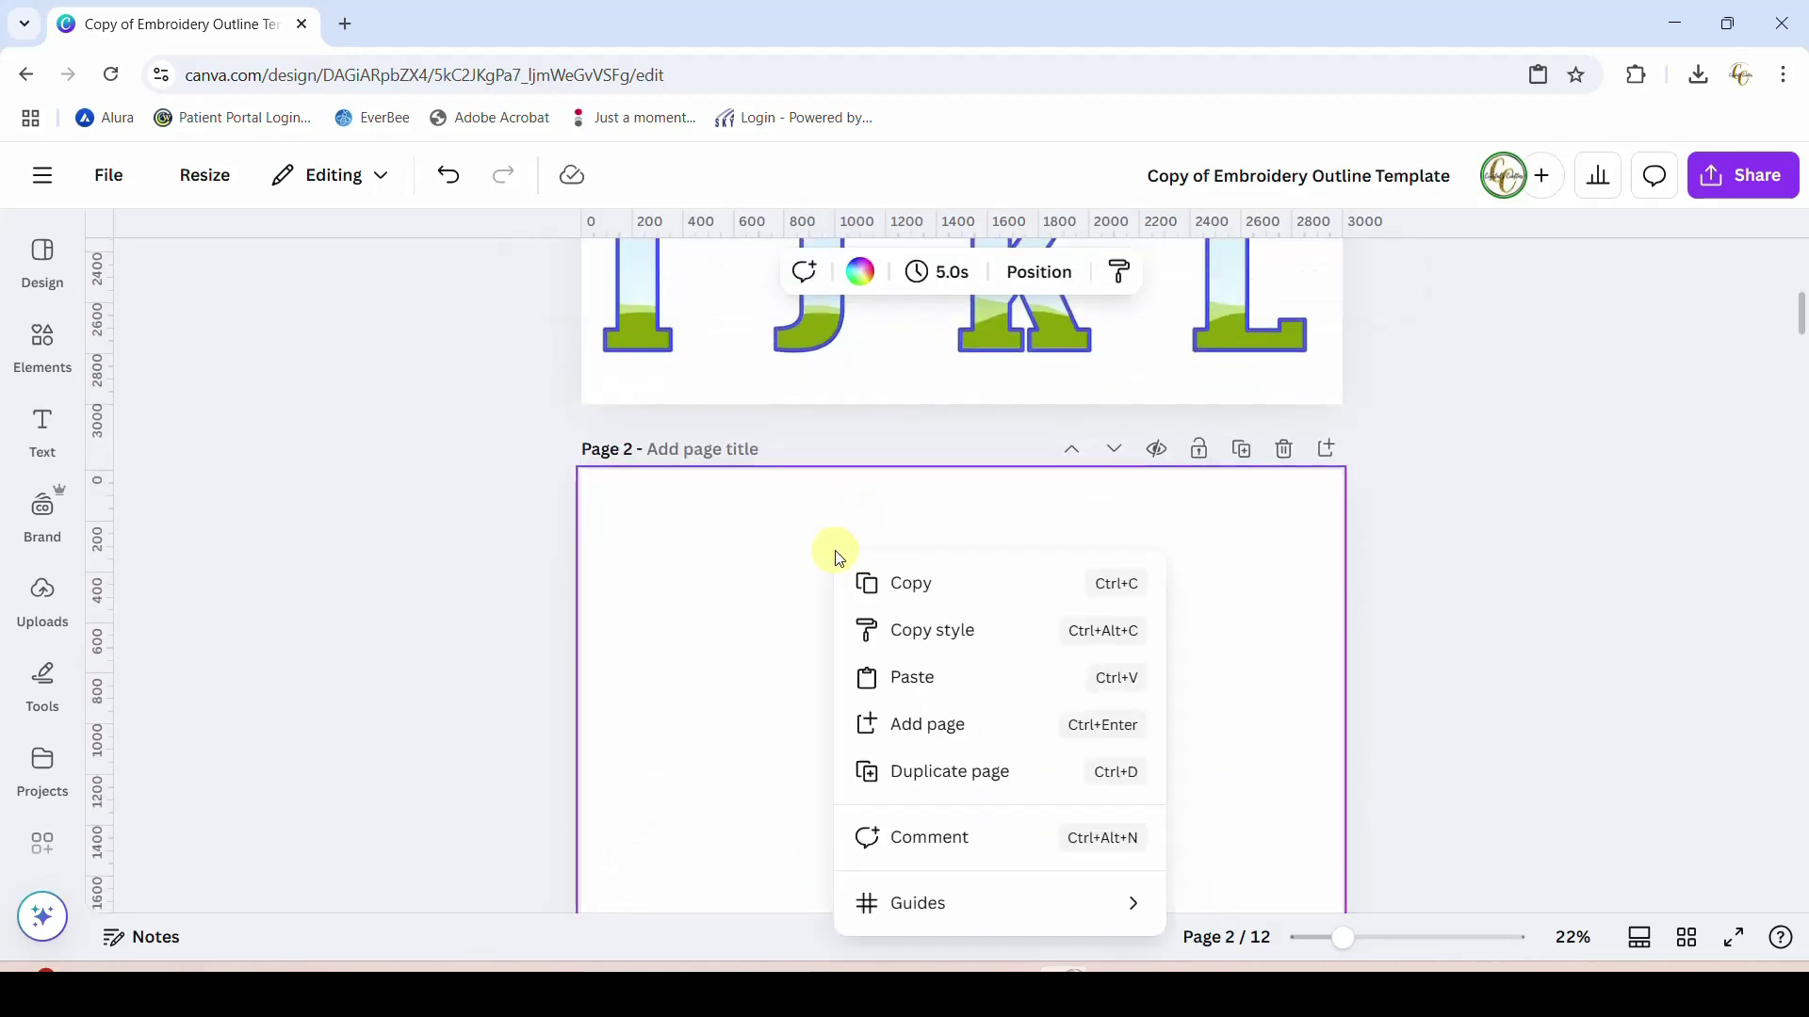
pyautogui.click(896, 675)
# Copy the blue-outlined letter R from page 3 onto page 2
pyautogui.scroll(-12, 896, 678)
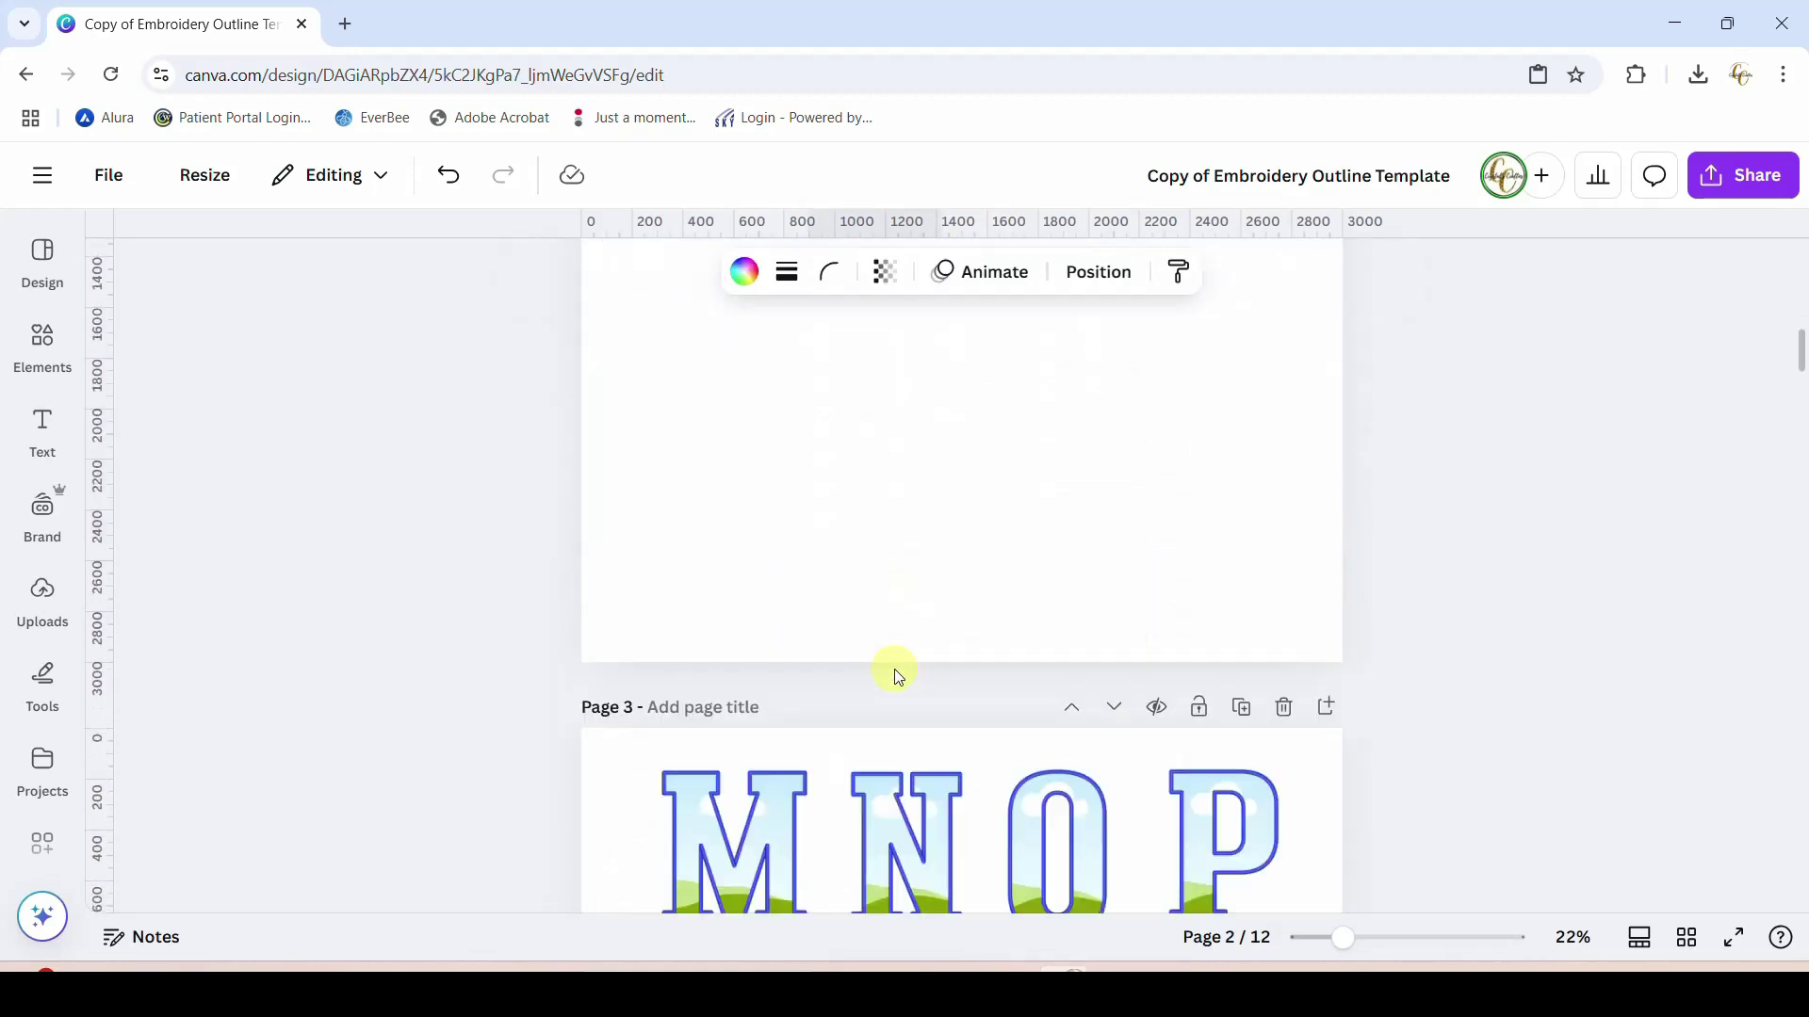
pyautogui.rightClick(820, 665)
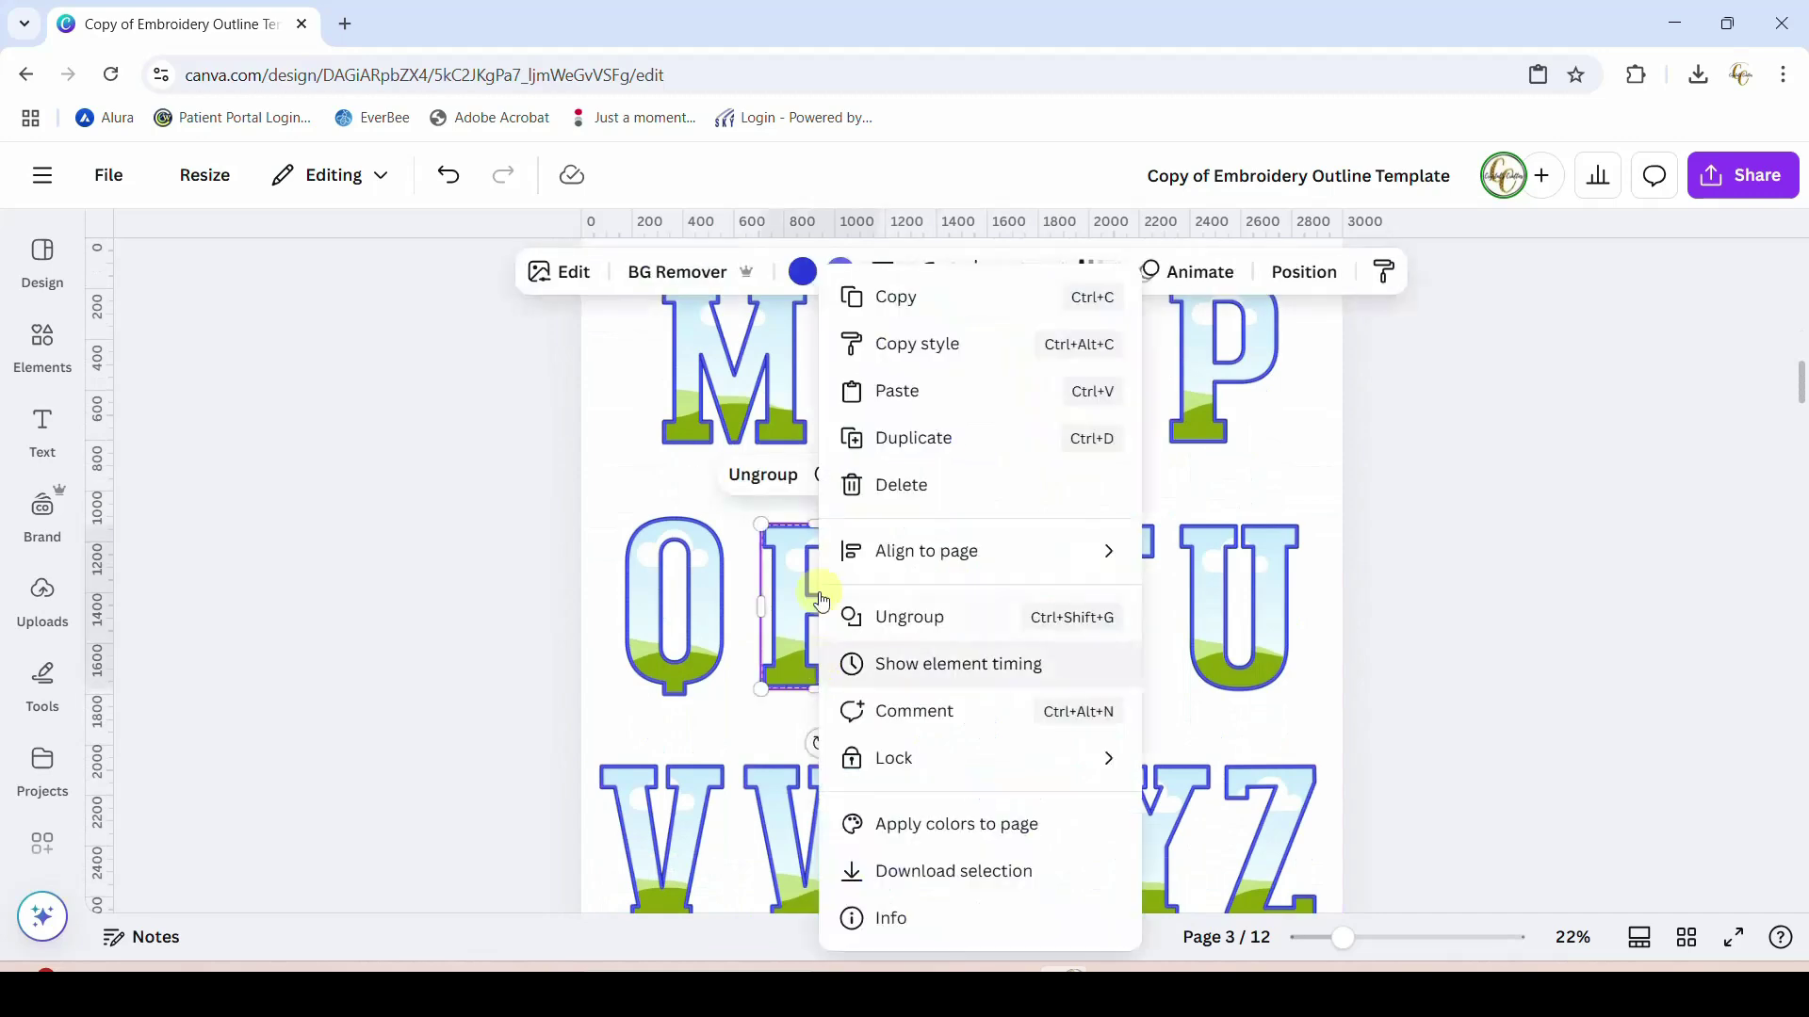
pyautogui.click(881, 296)
pyautogui.scroll(5, 936, 556)
pyautogui.scroll(2, 936, 556)
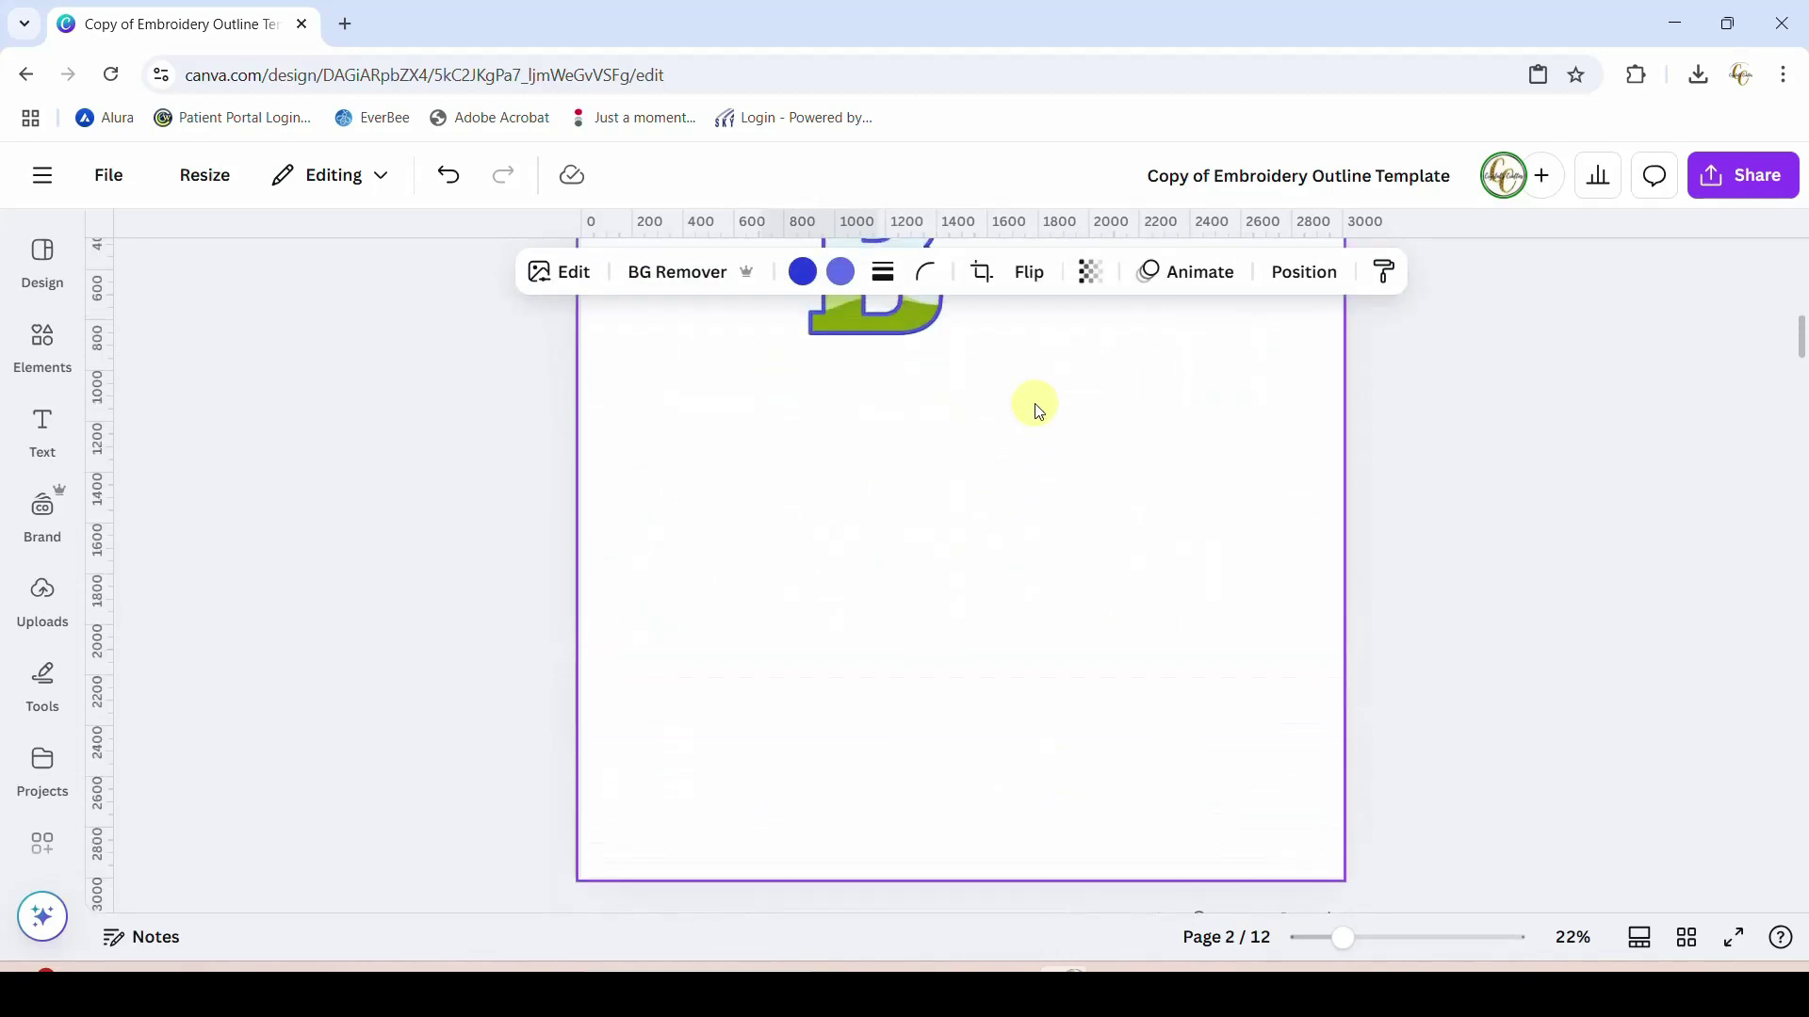
pyautogui.rightClick(1035, 408)
pyautogui.click(1113, 527)
# Copy the blue-outlined letters I and E from page 1 onto page 2
pyautogui.scroll(6, 1119, 546)
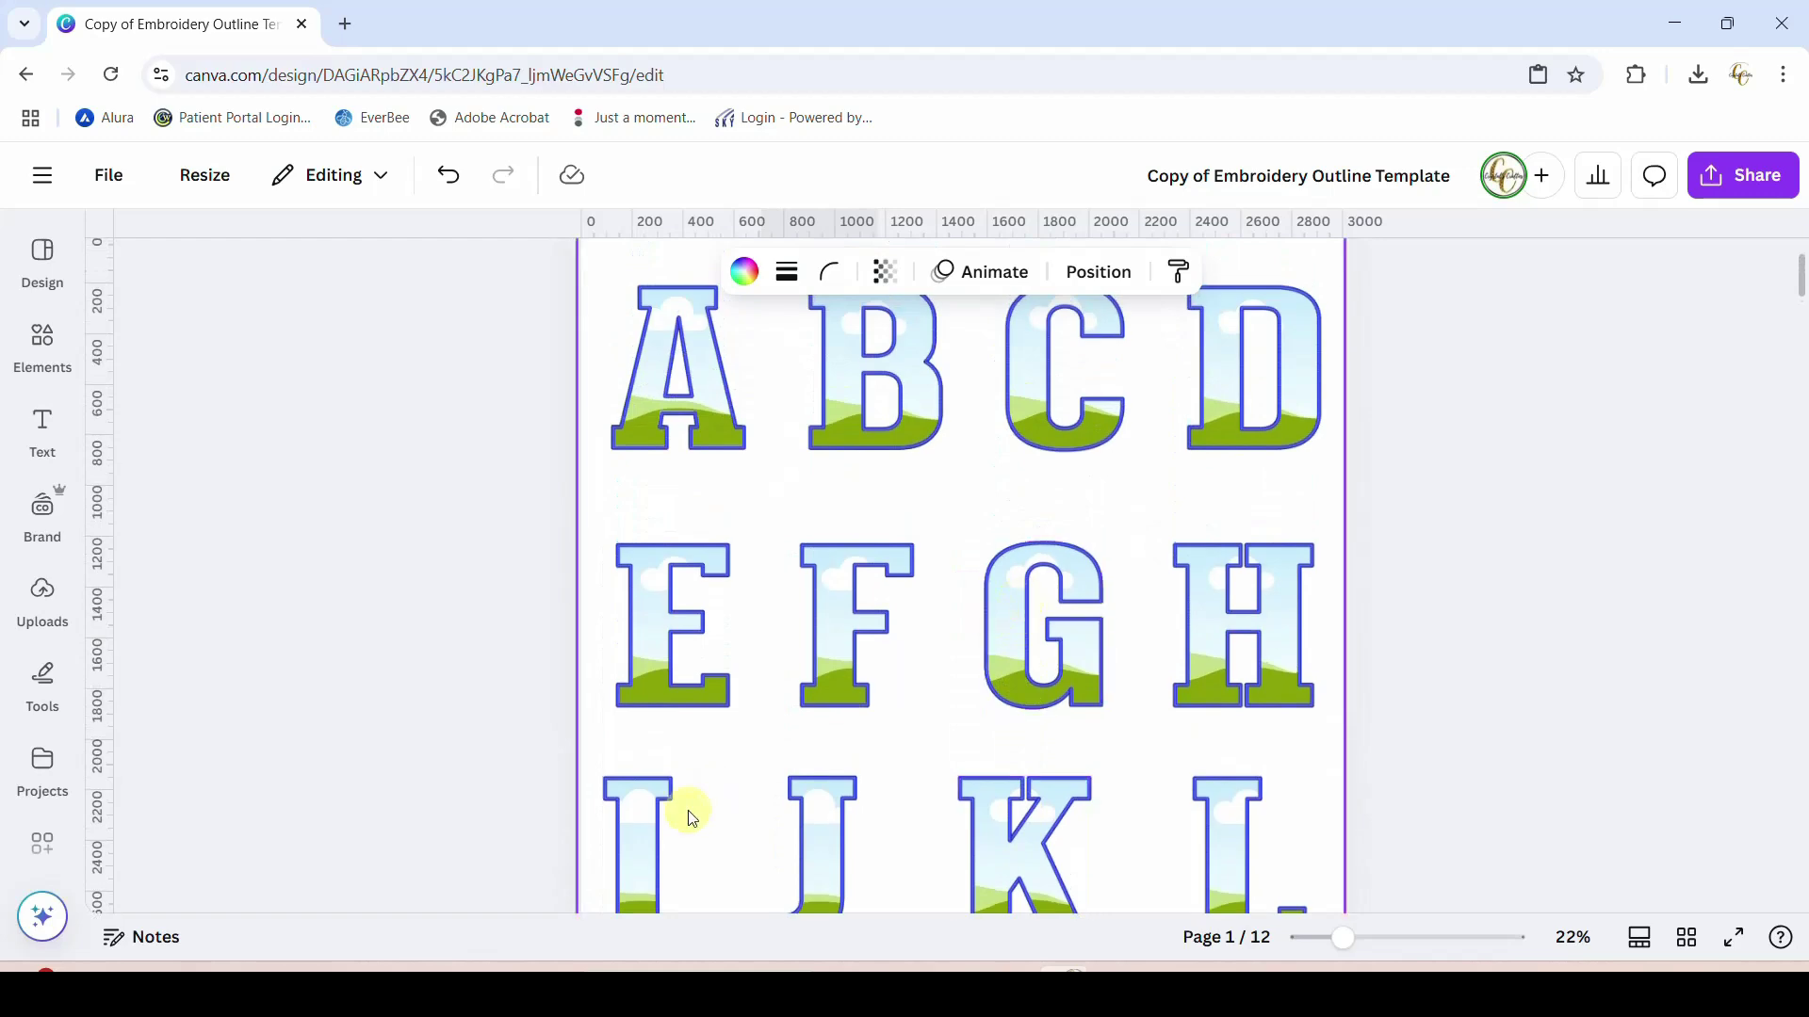
pyautogui.scroll(-5, 1151, 627)
pyautogui.scroll(3, 1248, 675)
pyautogui.scroll(-4, 1247, 674)
pyautogui.rightClick(969, 415)
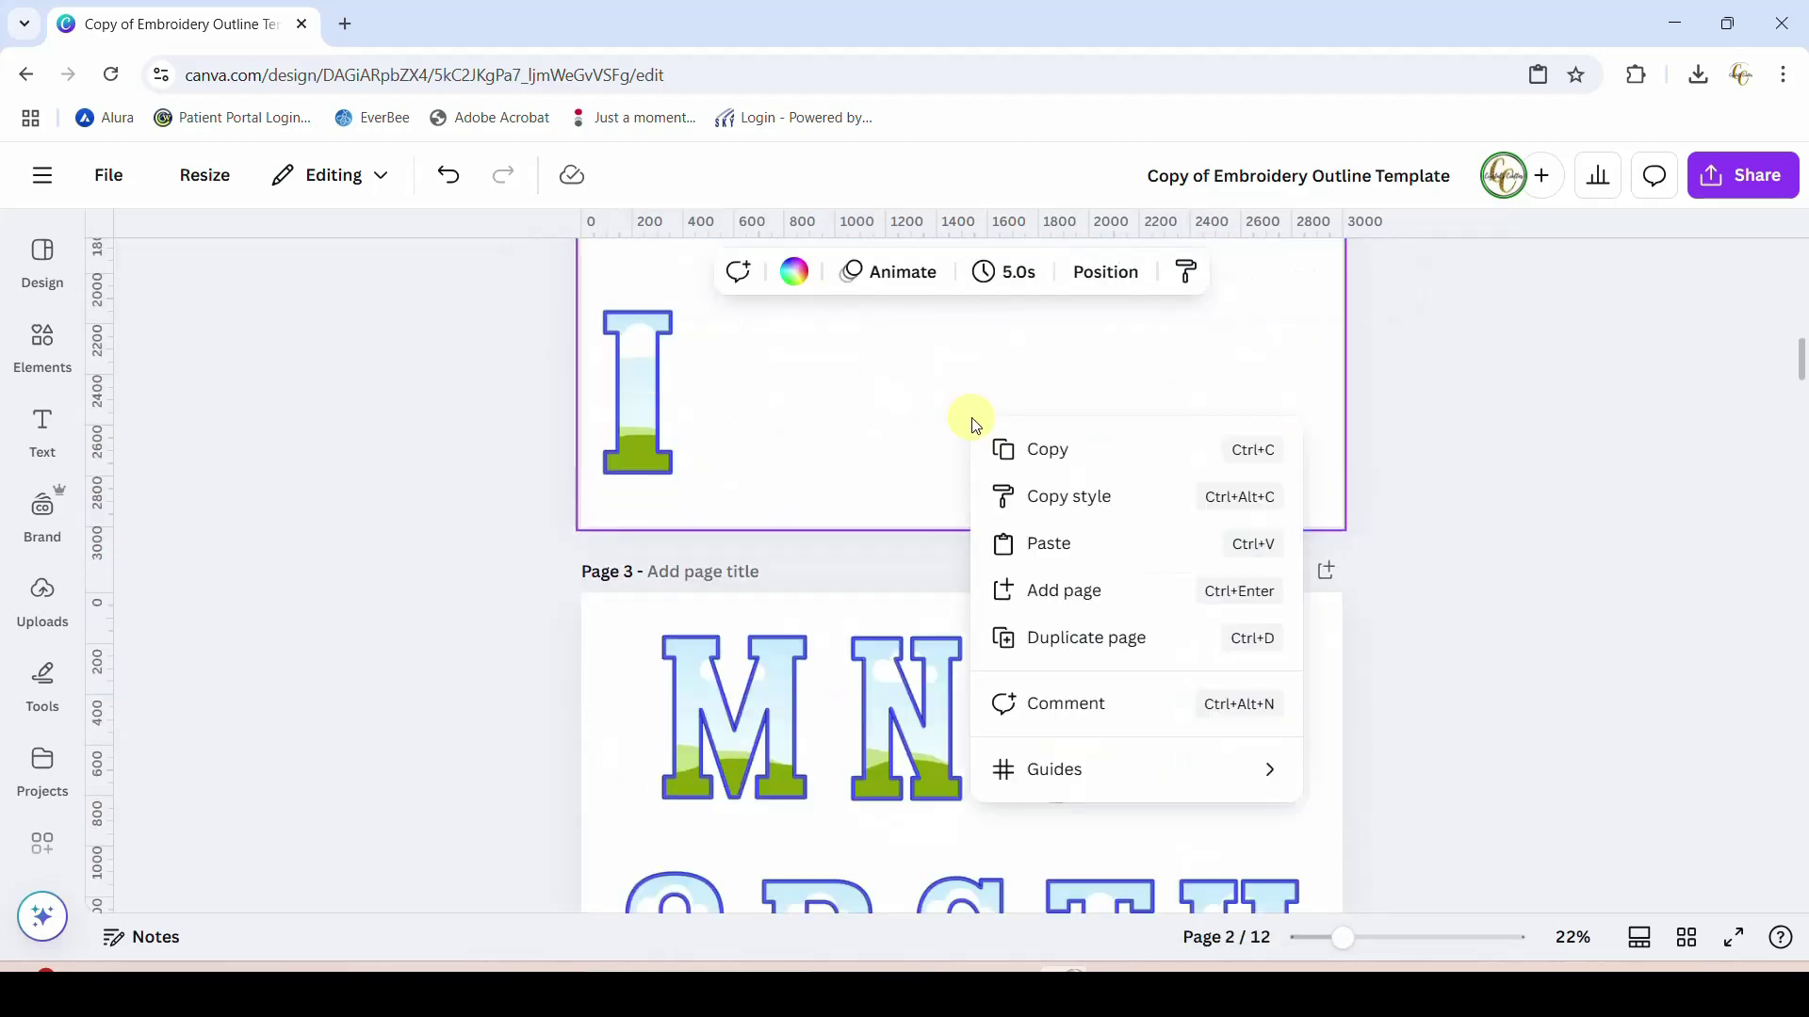
pyautogui.click(1051, 544)
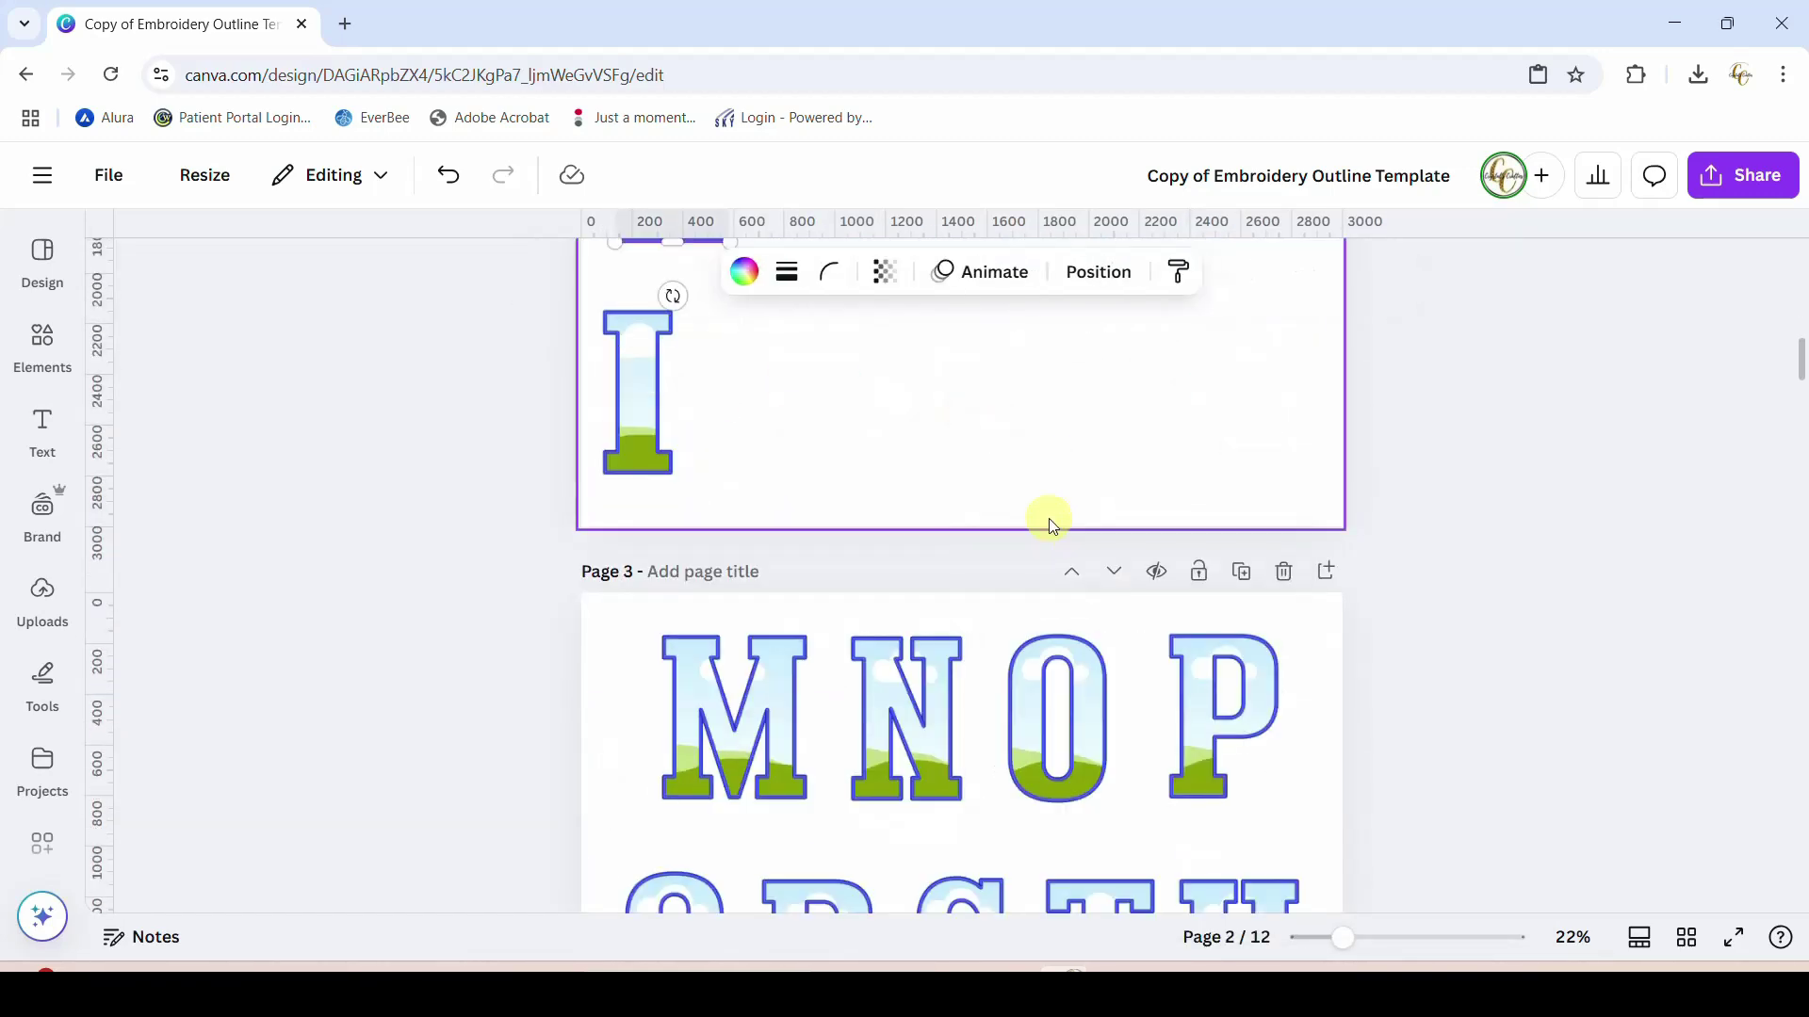
# Move the letter B near the upper-left corner of page 2 and place the R directly beside it on the same line
pyautogui.scroll(4, 1263, 546)
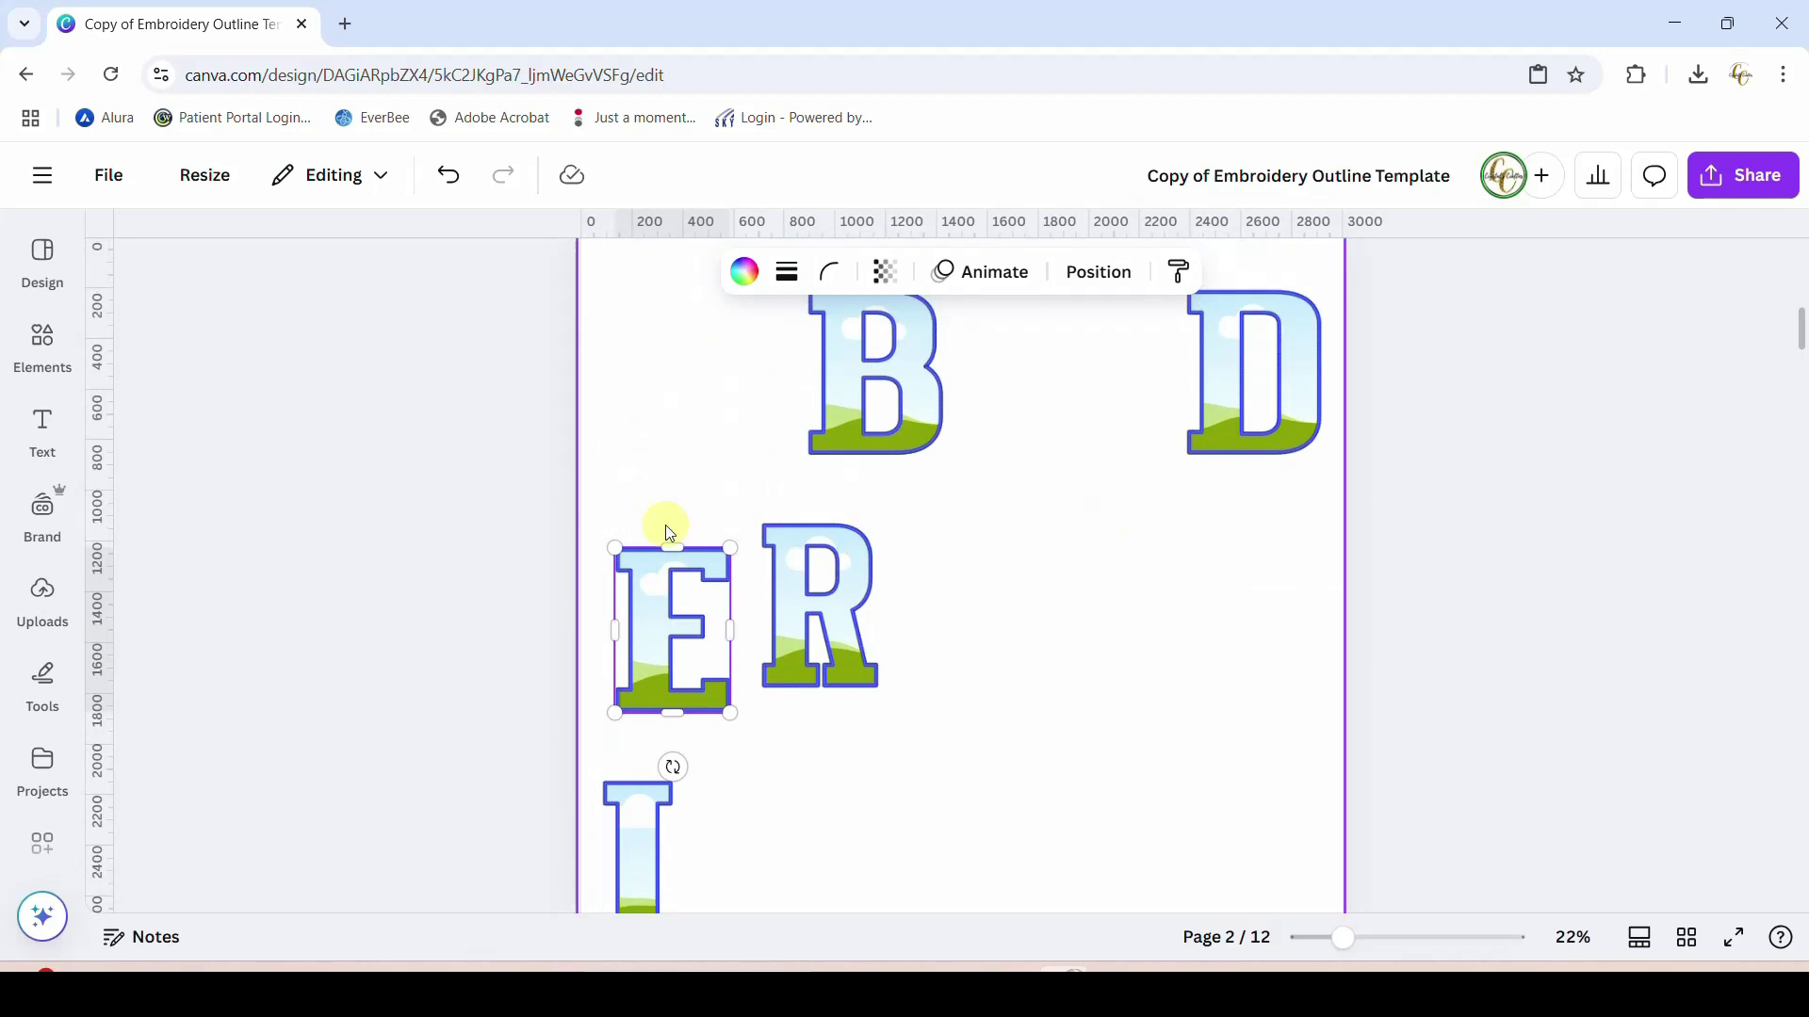
pyautogui.click(962, 750)
pyautogui.scroll(2, 1025, 744)
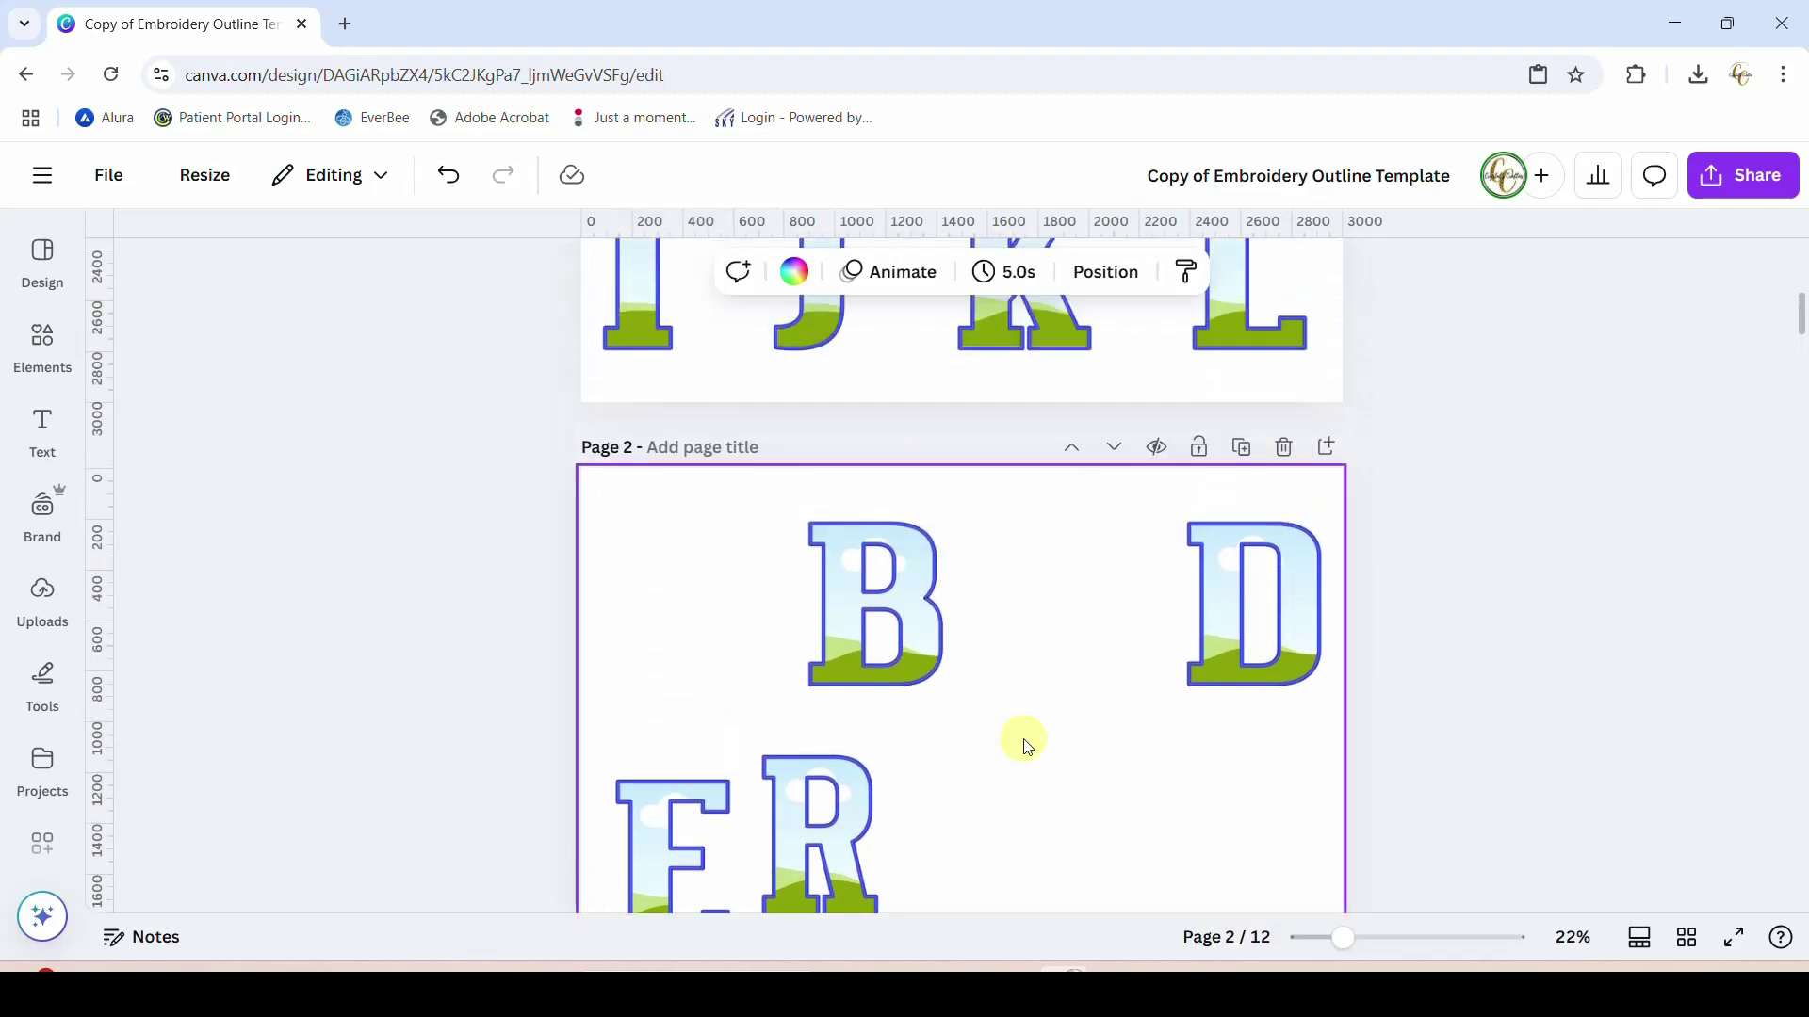
pyautogui.moveTo(897, 663); pyautogui.dragTo(726, 664)
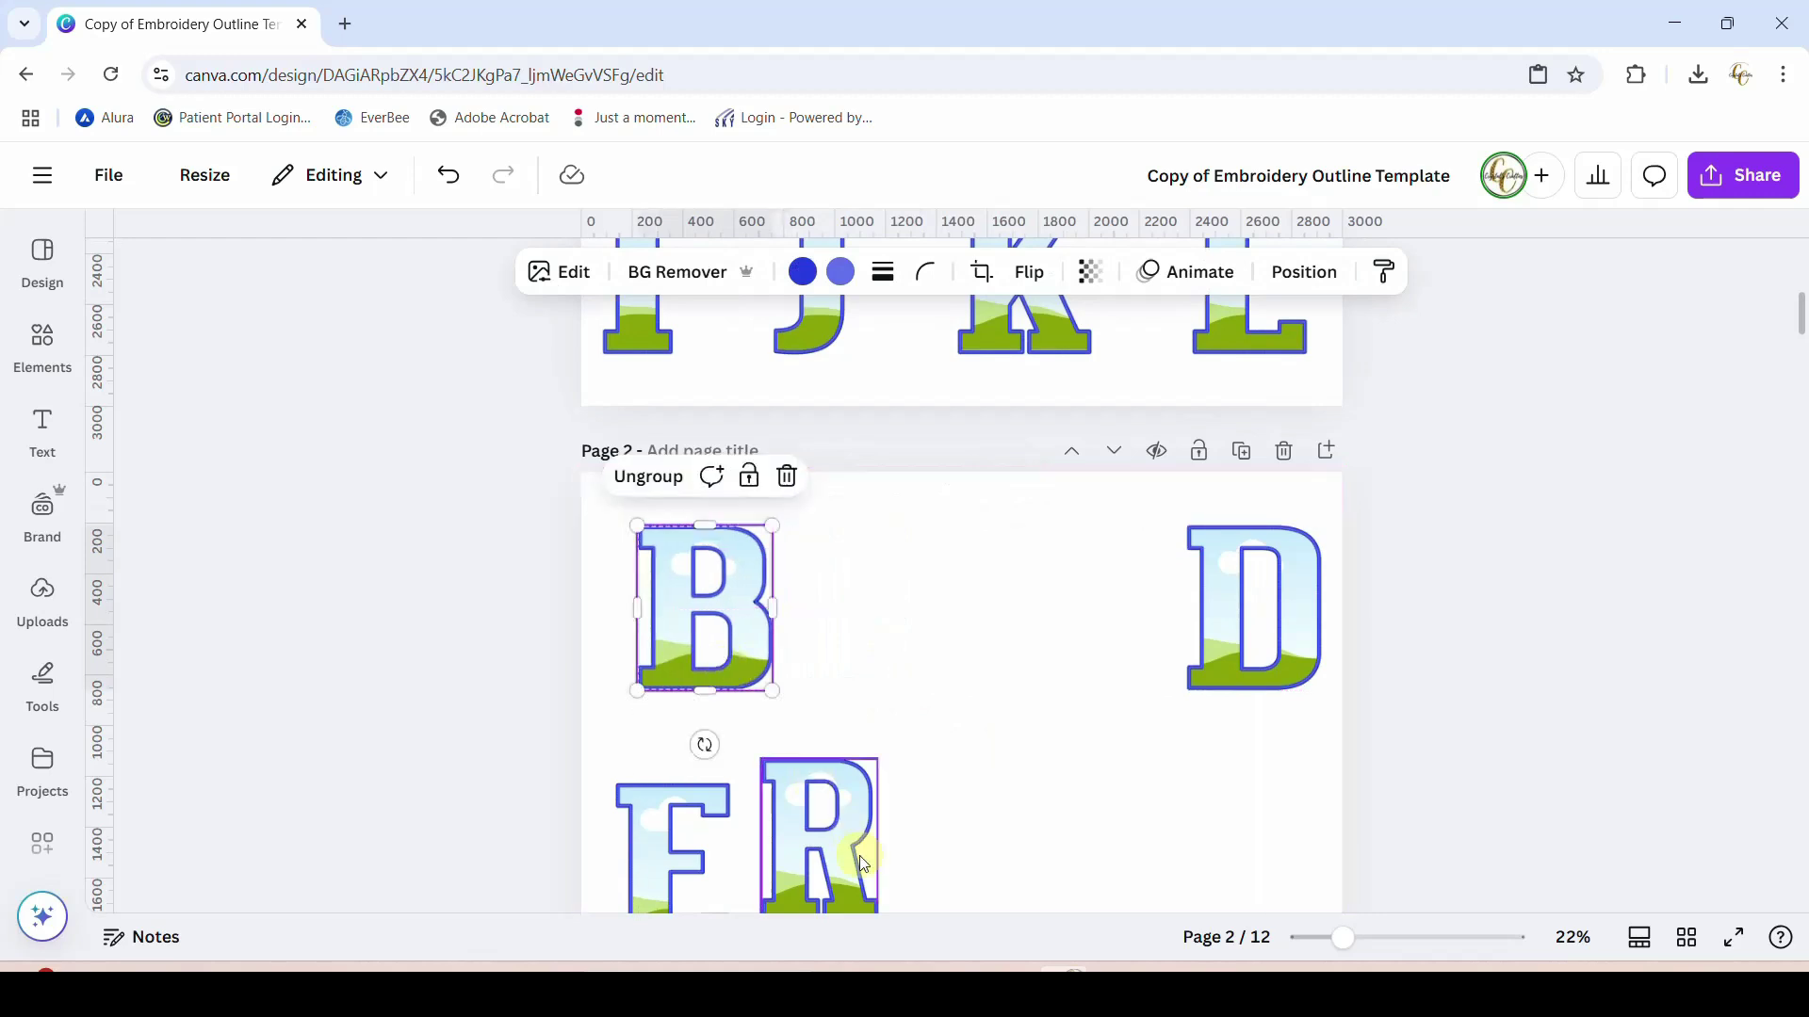
pyautogui.moveTo(859, 856); pyautogui.dragTo(839, 648)
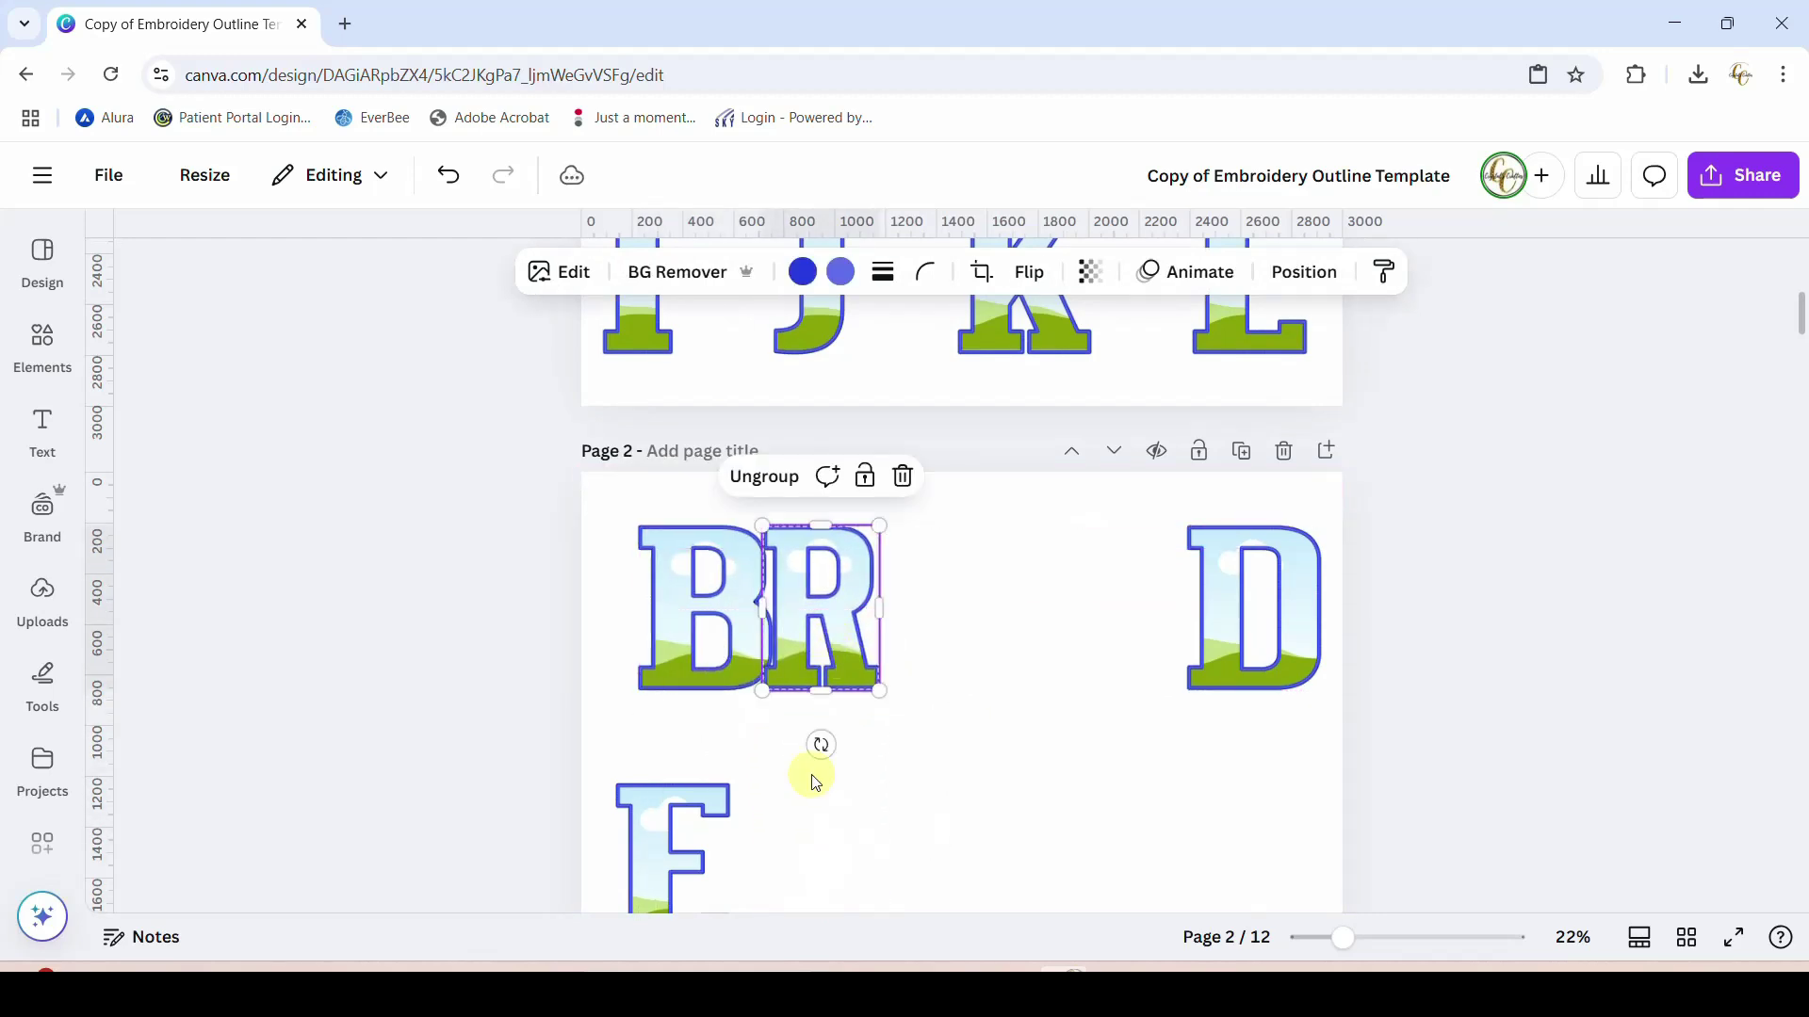
# Line up the letters I, D and E after the R so the row on page 2 spells BRIDE
pyautogui.scroll(-3, 807, 828)
pyautogui.moveTo(623, 880); pyautogui.dragTo(906, 409)
pyautogui.moveTo(1223, 410); pyautogui.dragTo(980, 412)
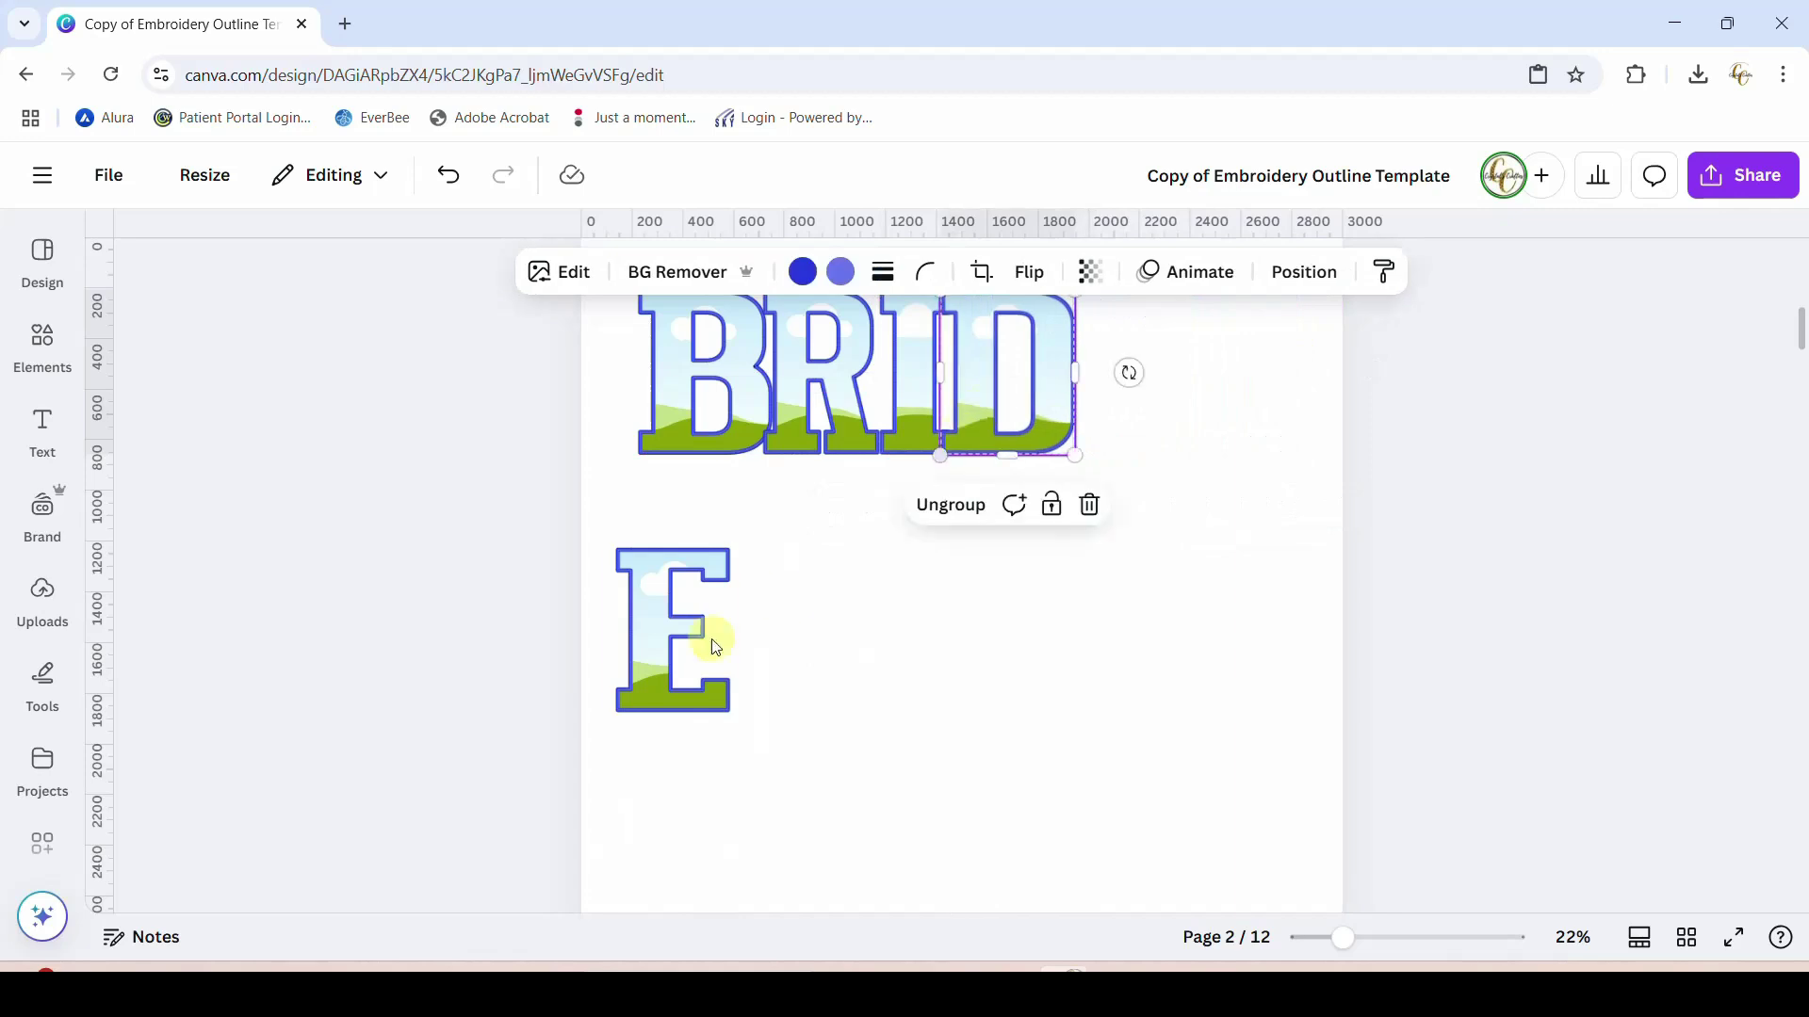
pyautogui.moveTo(716, 648); pyautogui.dragTo(1177, 386)
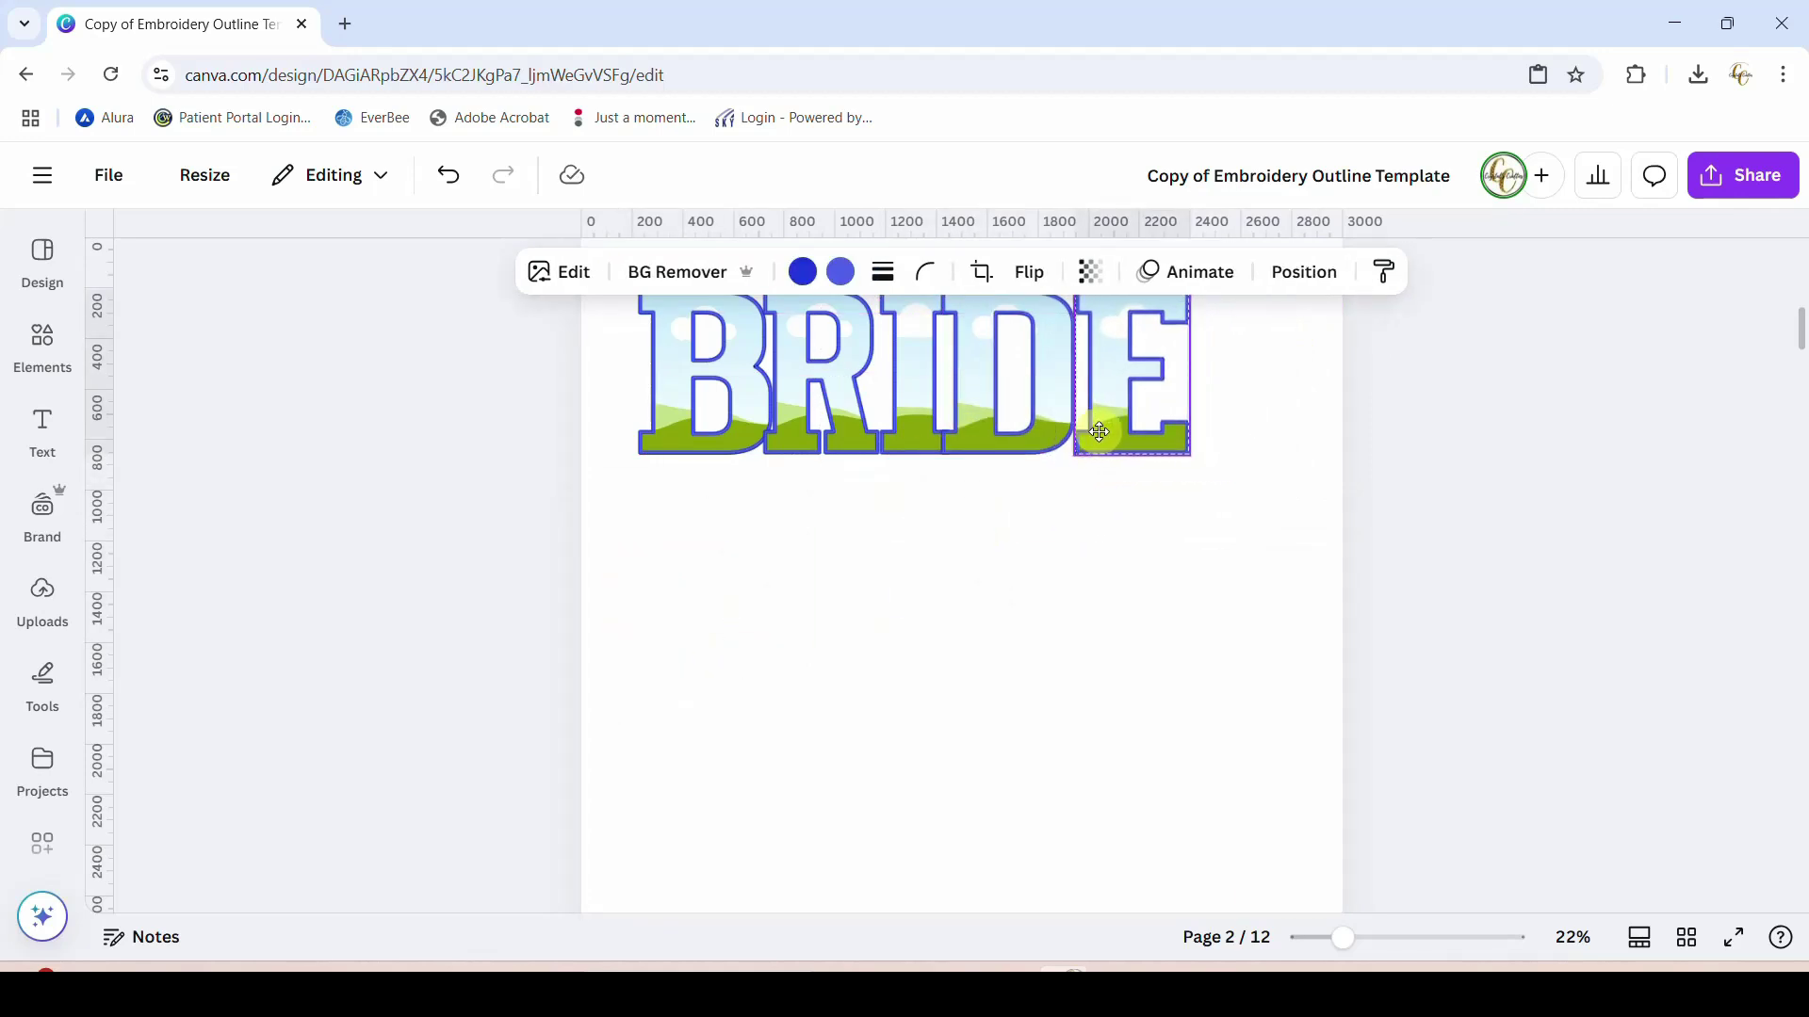
pyautogui.click(1072, 686)
pyautogui.scroll(2, 1084, 744)
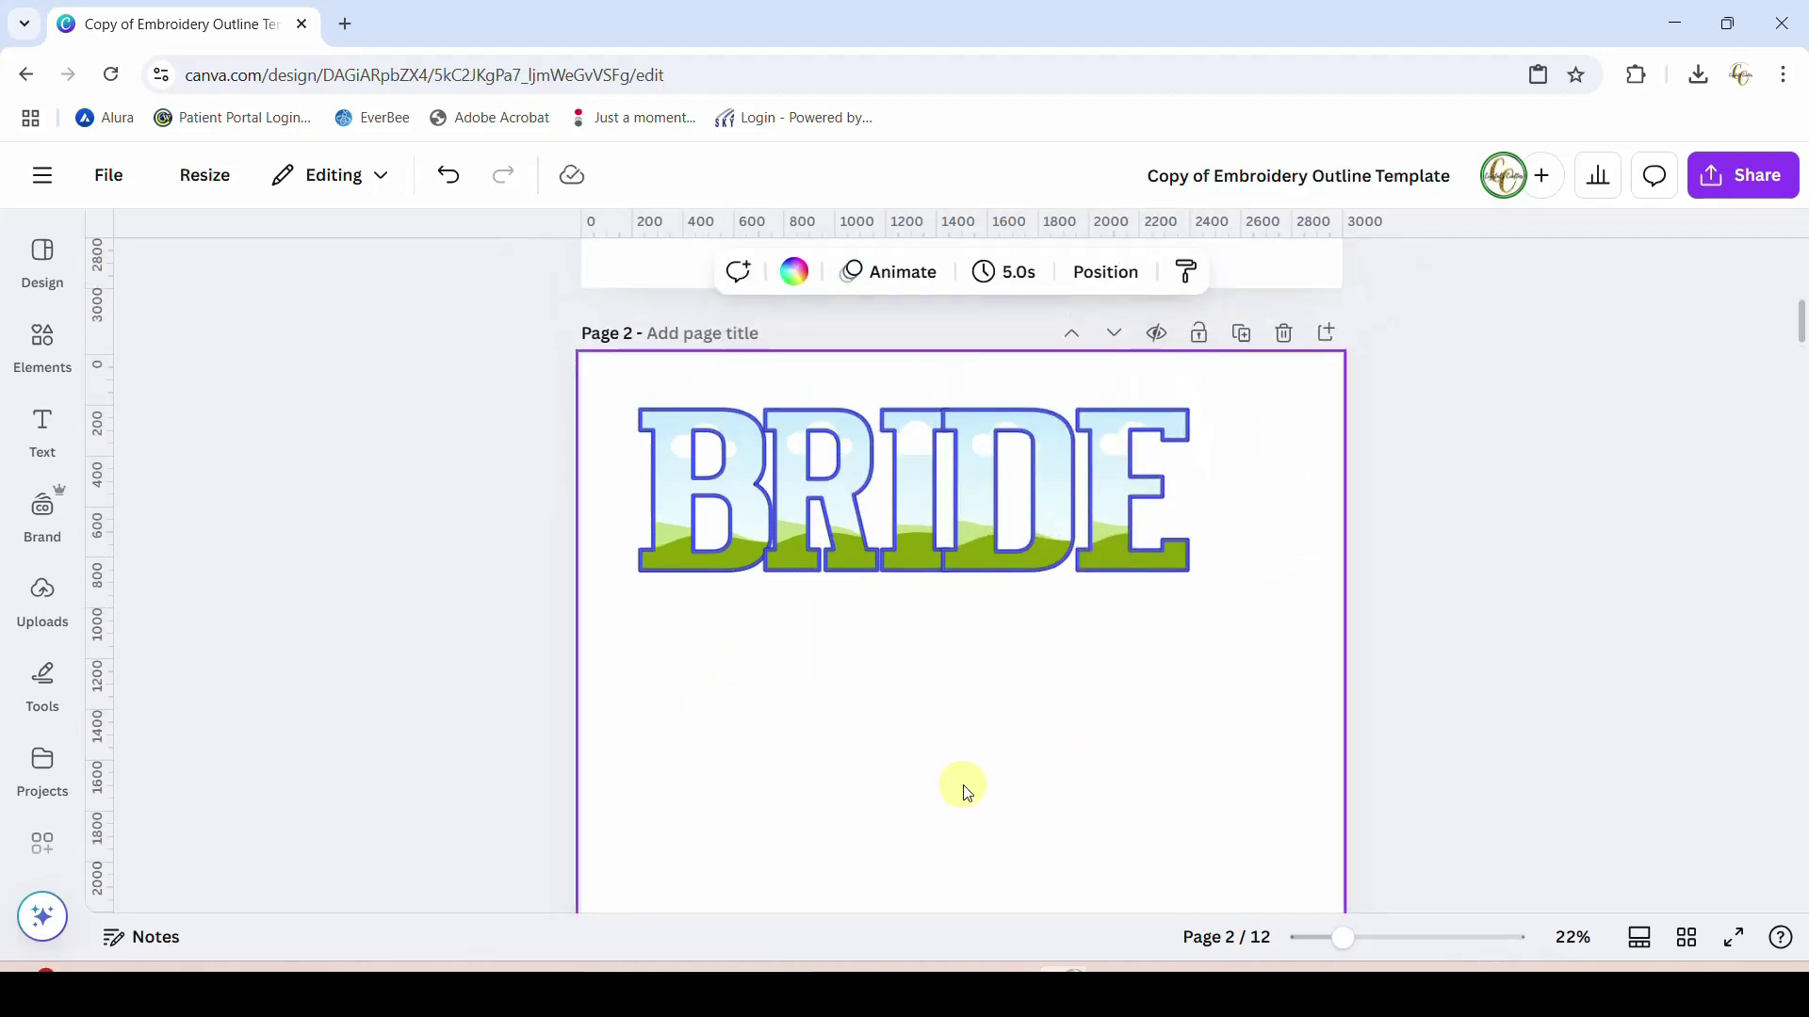
# Ungroup the letter B and move its blue outline straight down below the filled letter frame
pyautogui.click(674, 552)
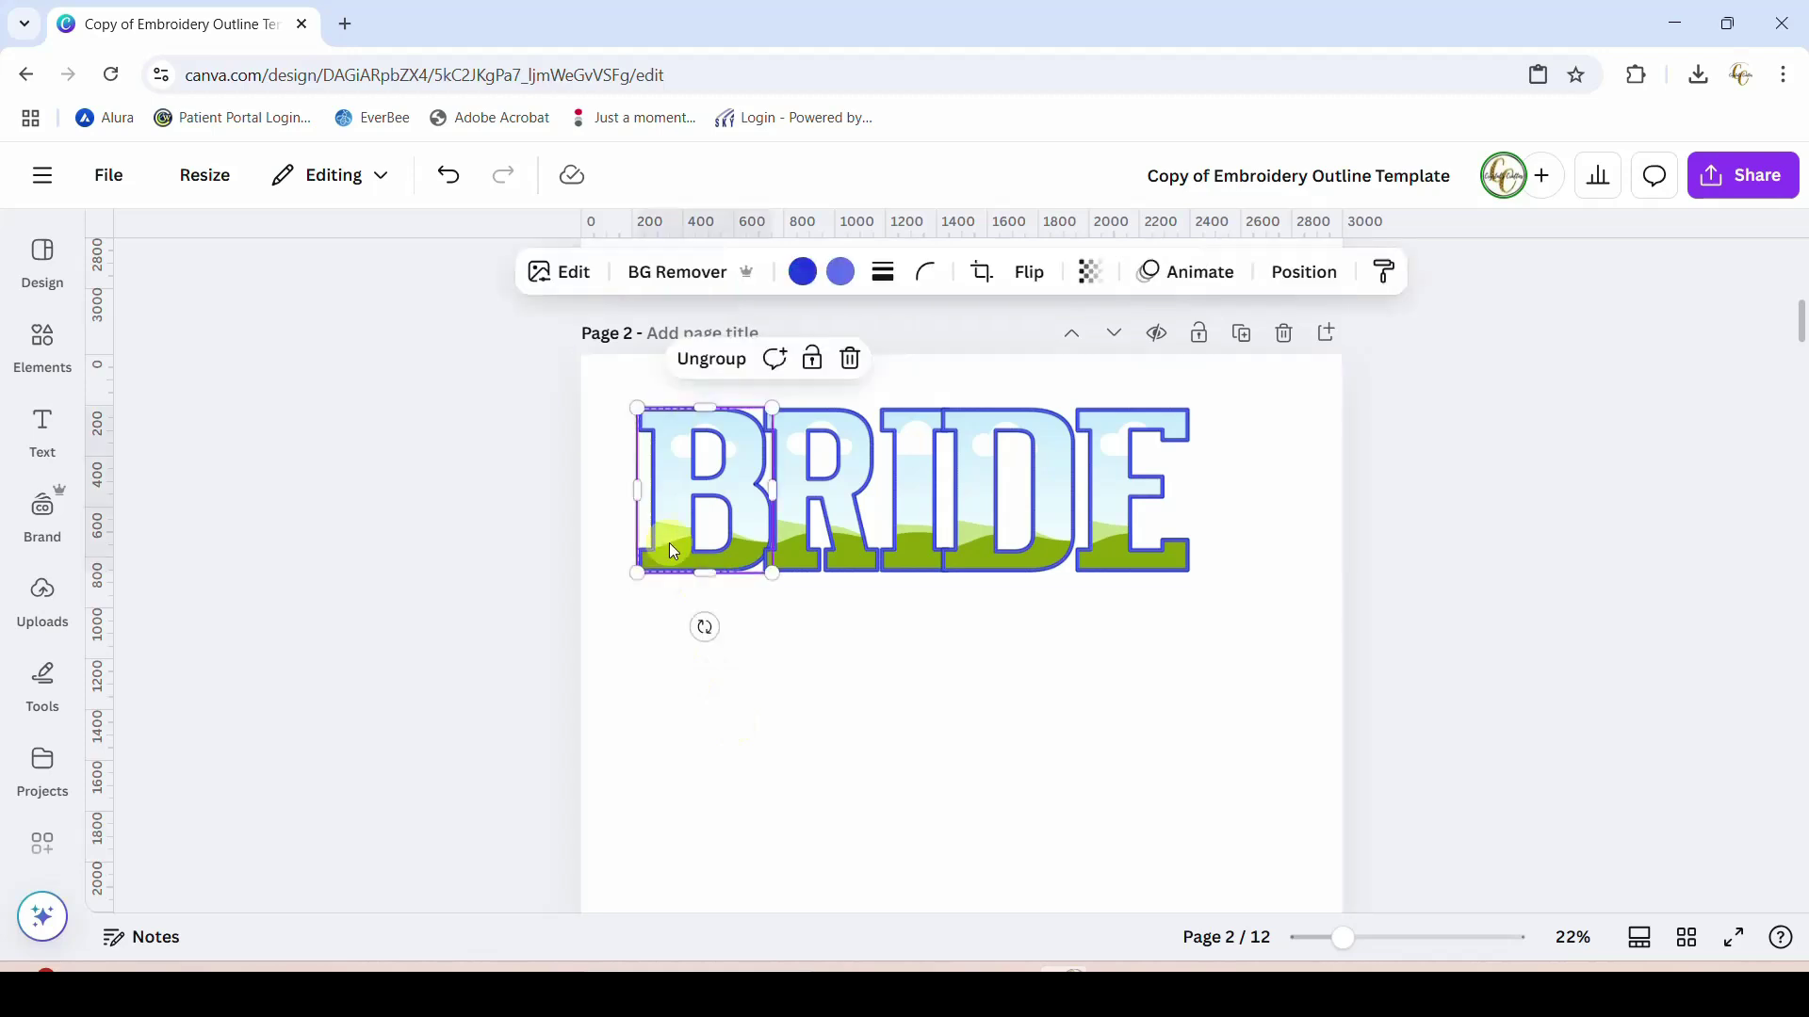
pyautogui.rightClick(673, 553)
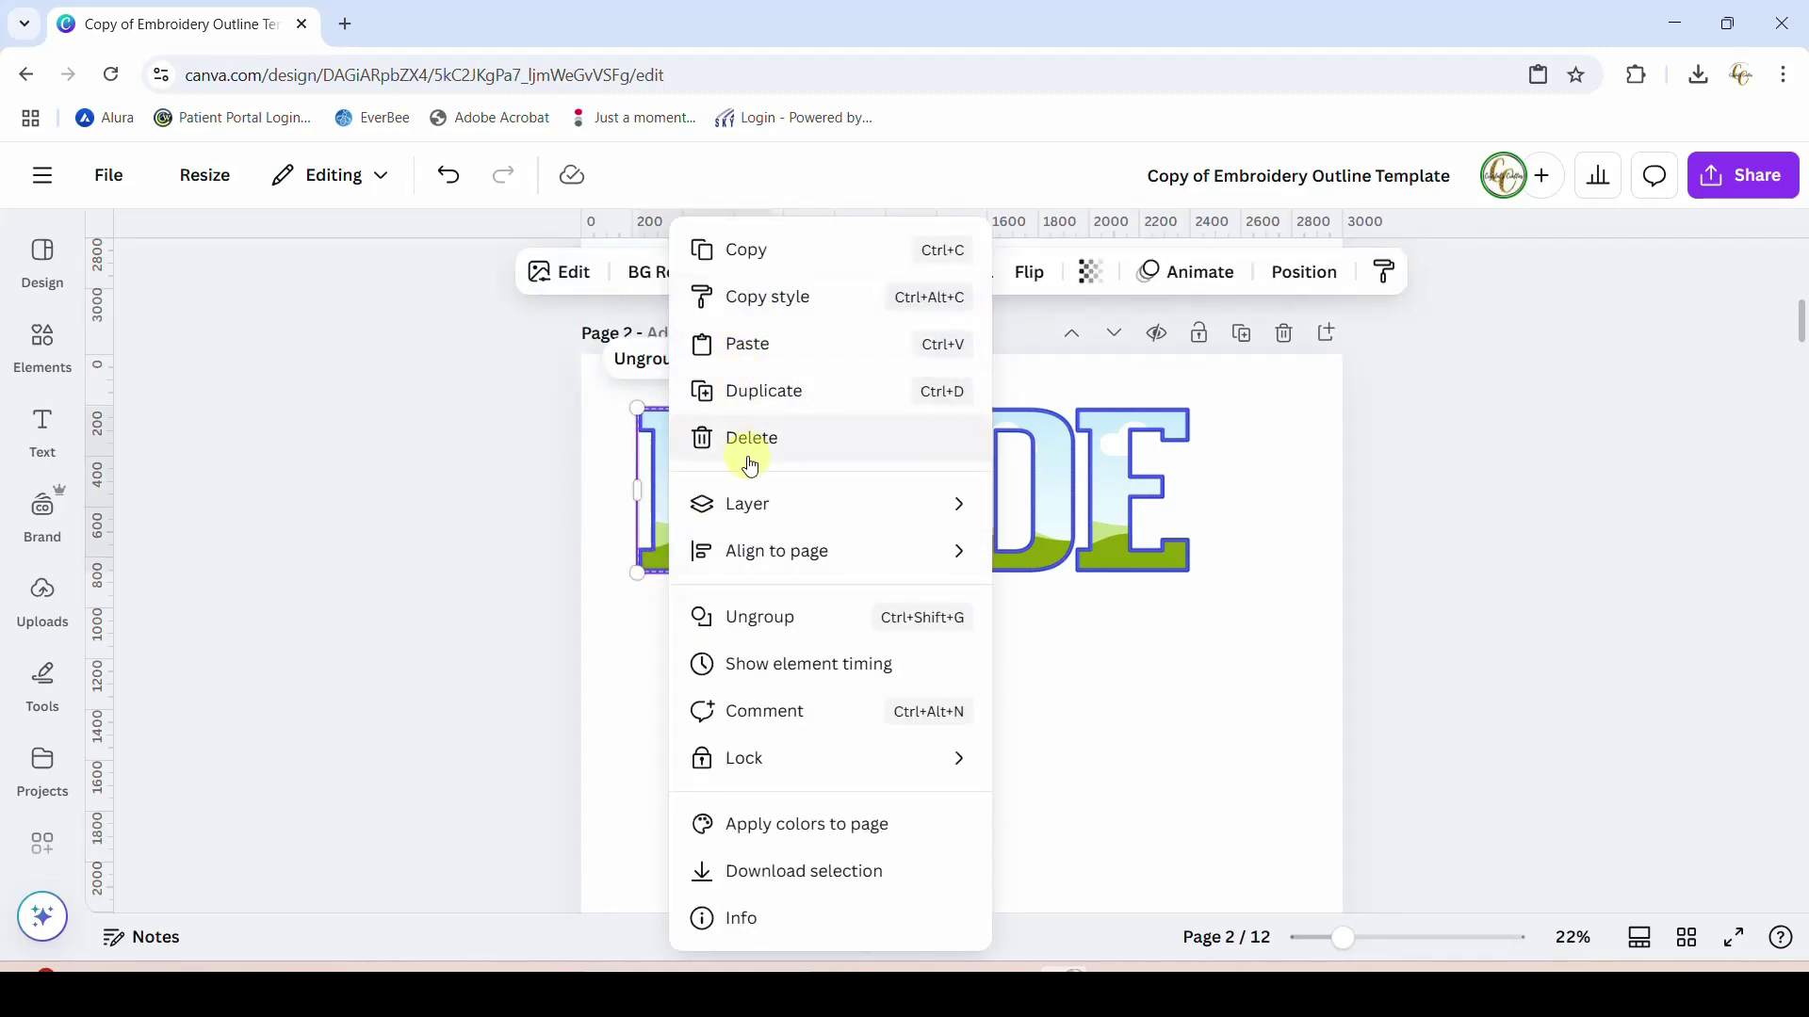
pyautogui.click(745, 617)
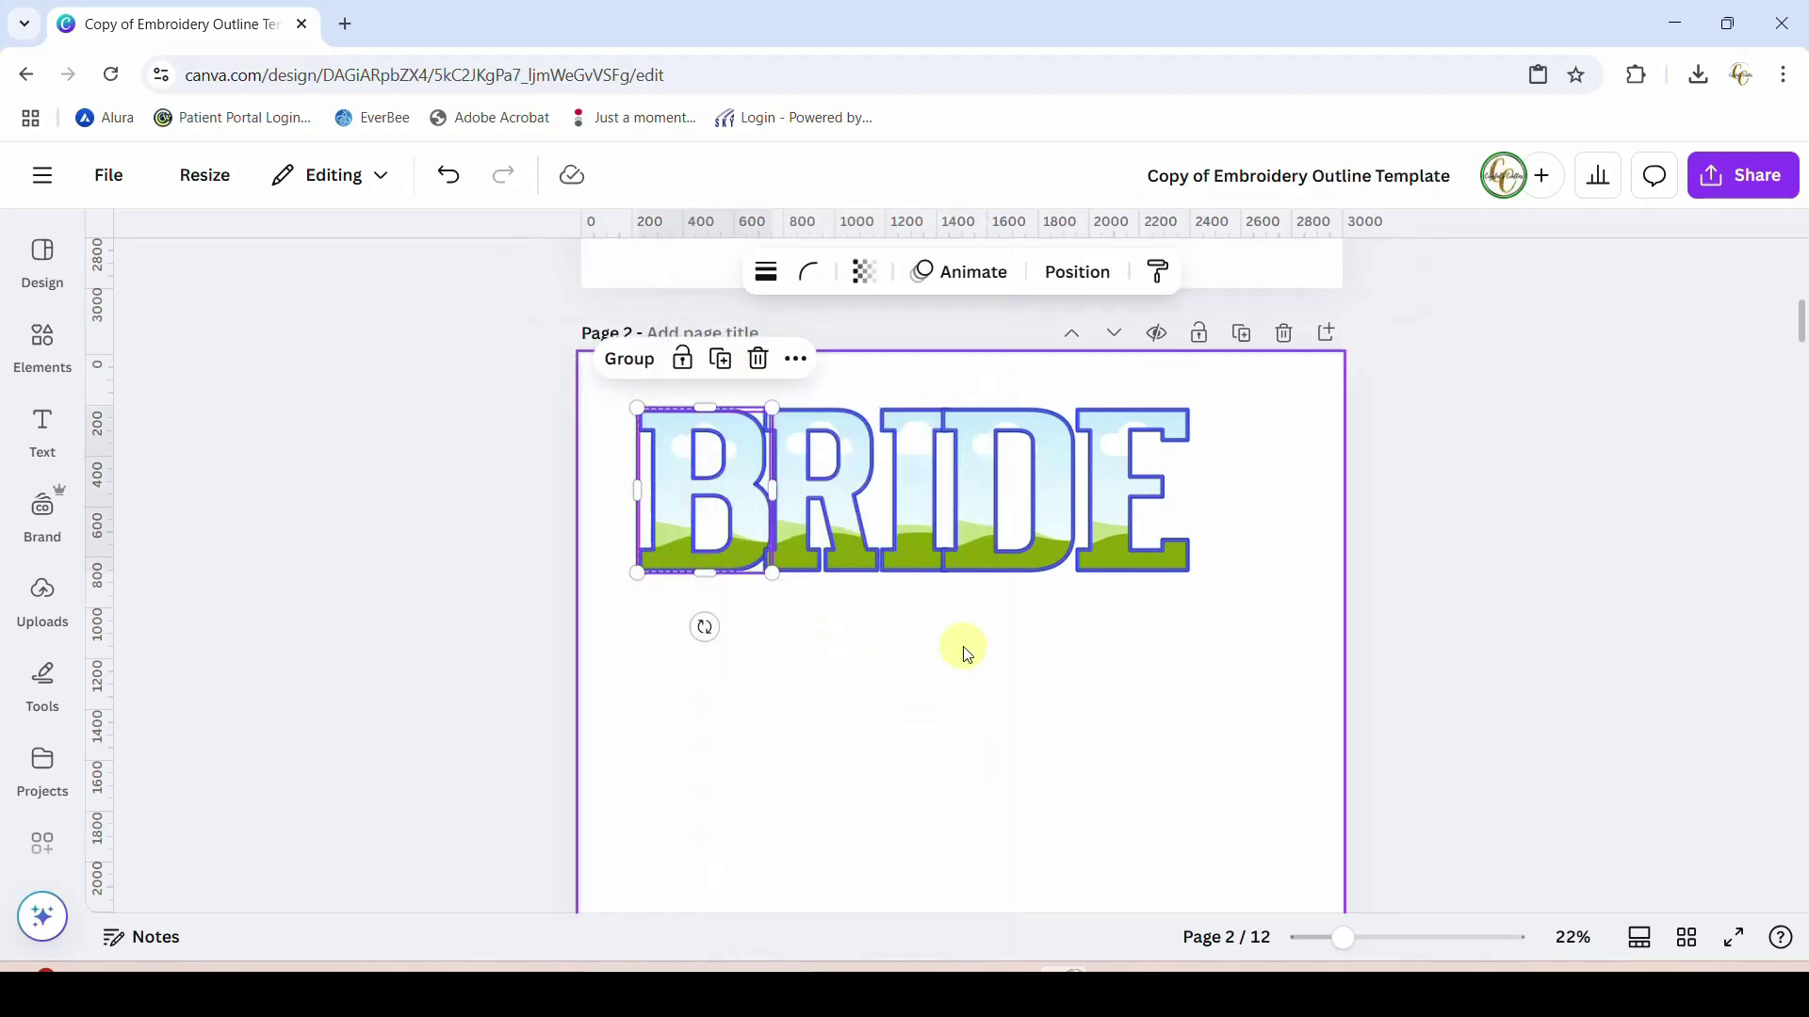
pyautogui.click(663, 595)
pyautogui.moveTo(650, 557); pyautogui.dragTo(646, 771)
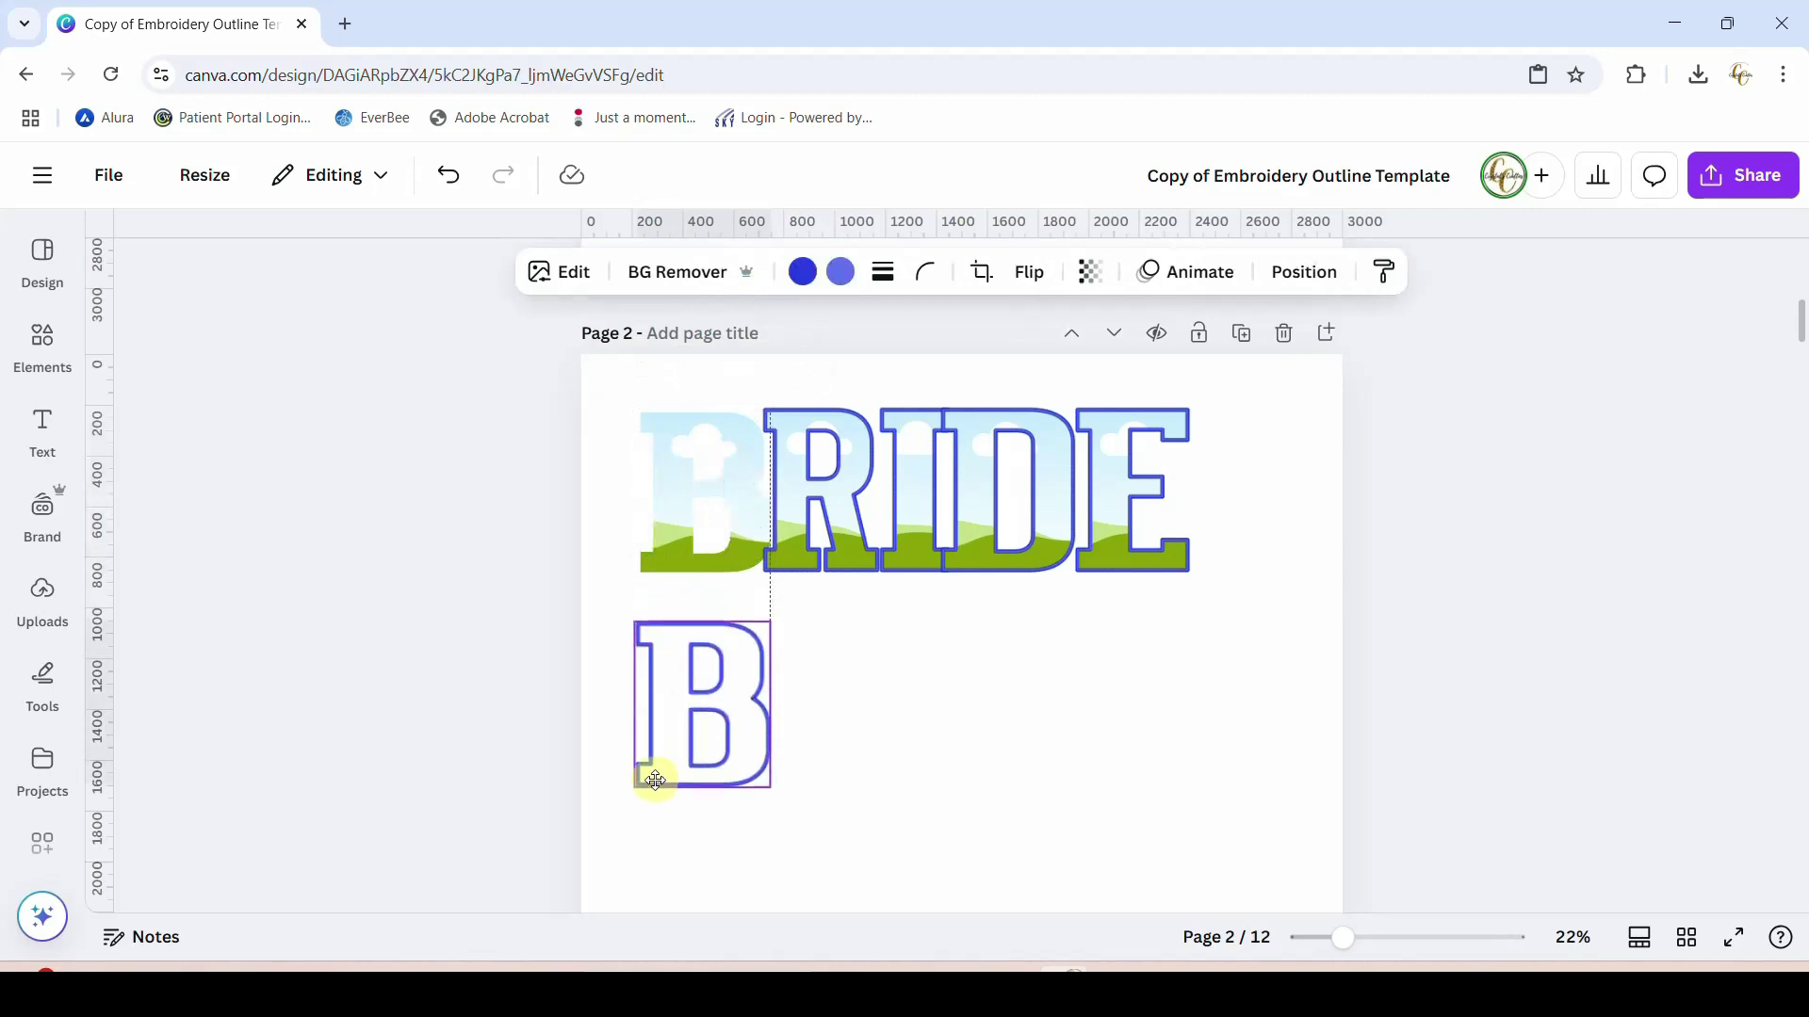
# Ungroup the R, I, D and E and move their blue outlines into a row after the B outline
pyautogui.rightClick(842, 523)
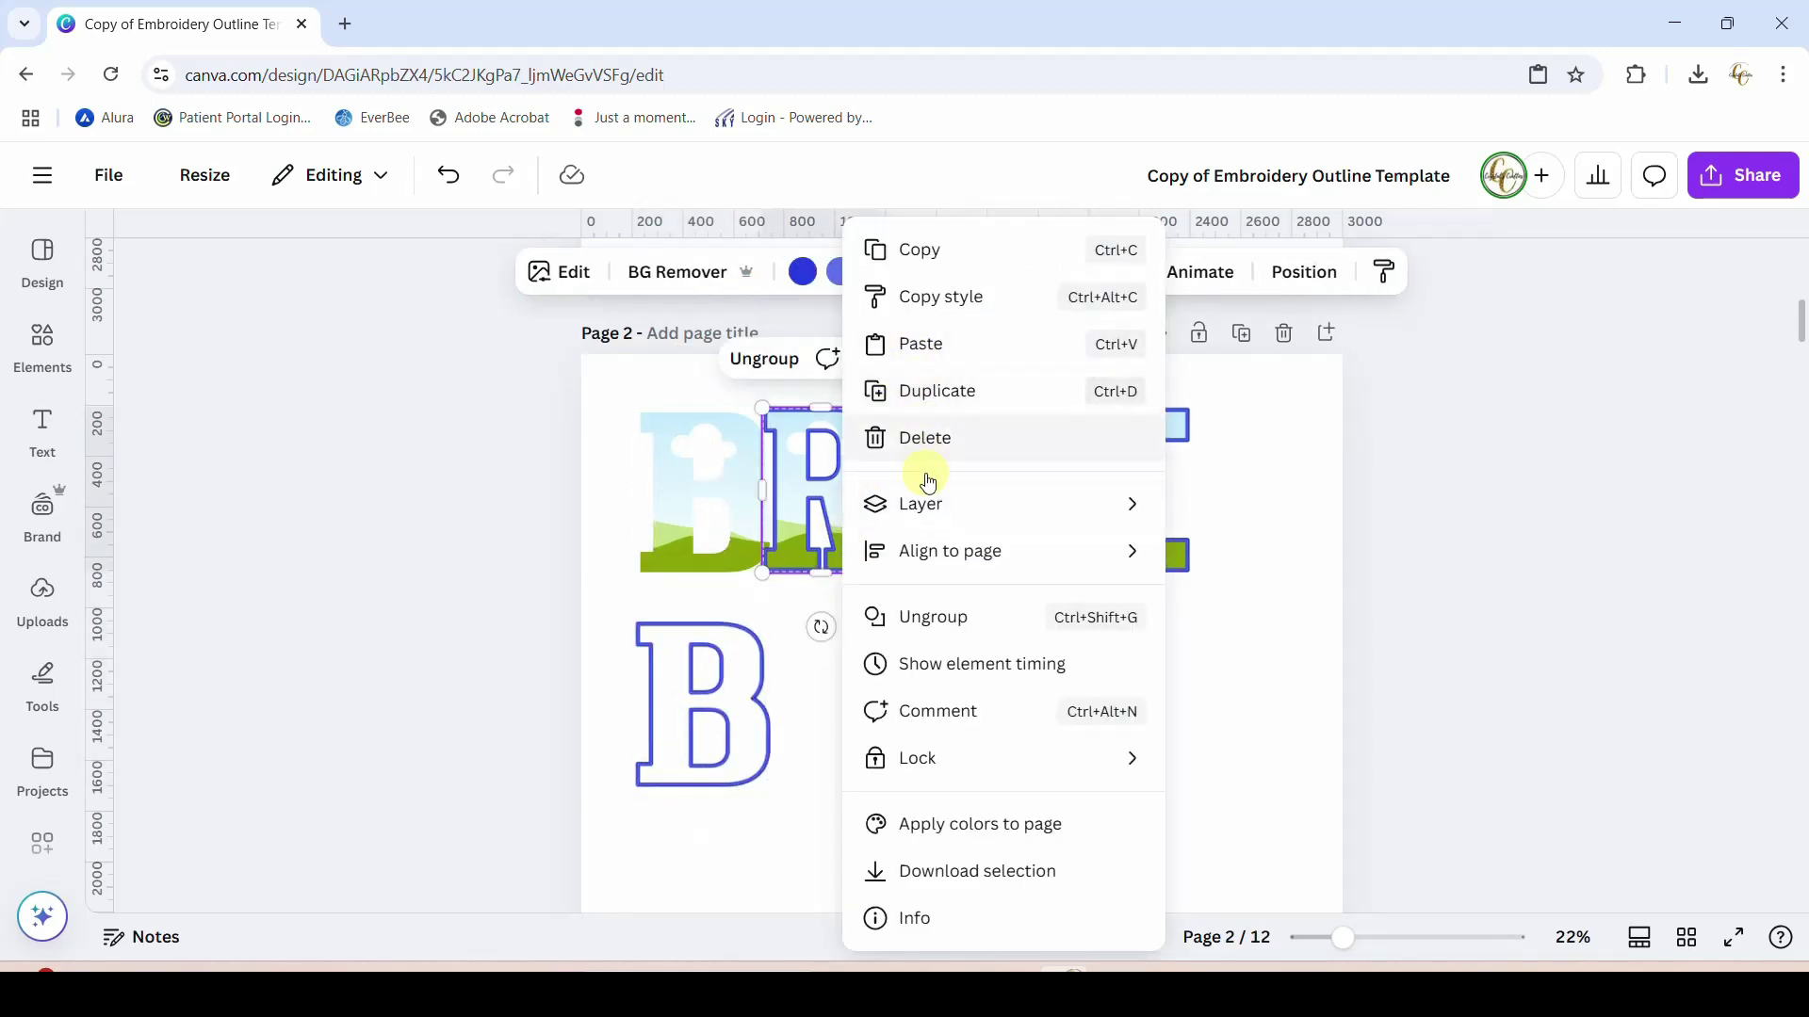
pyautogui.click(892, 599)
pyautogui.click(848, 569)
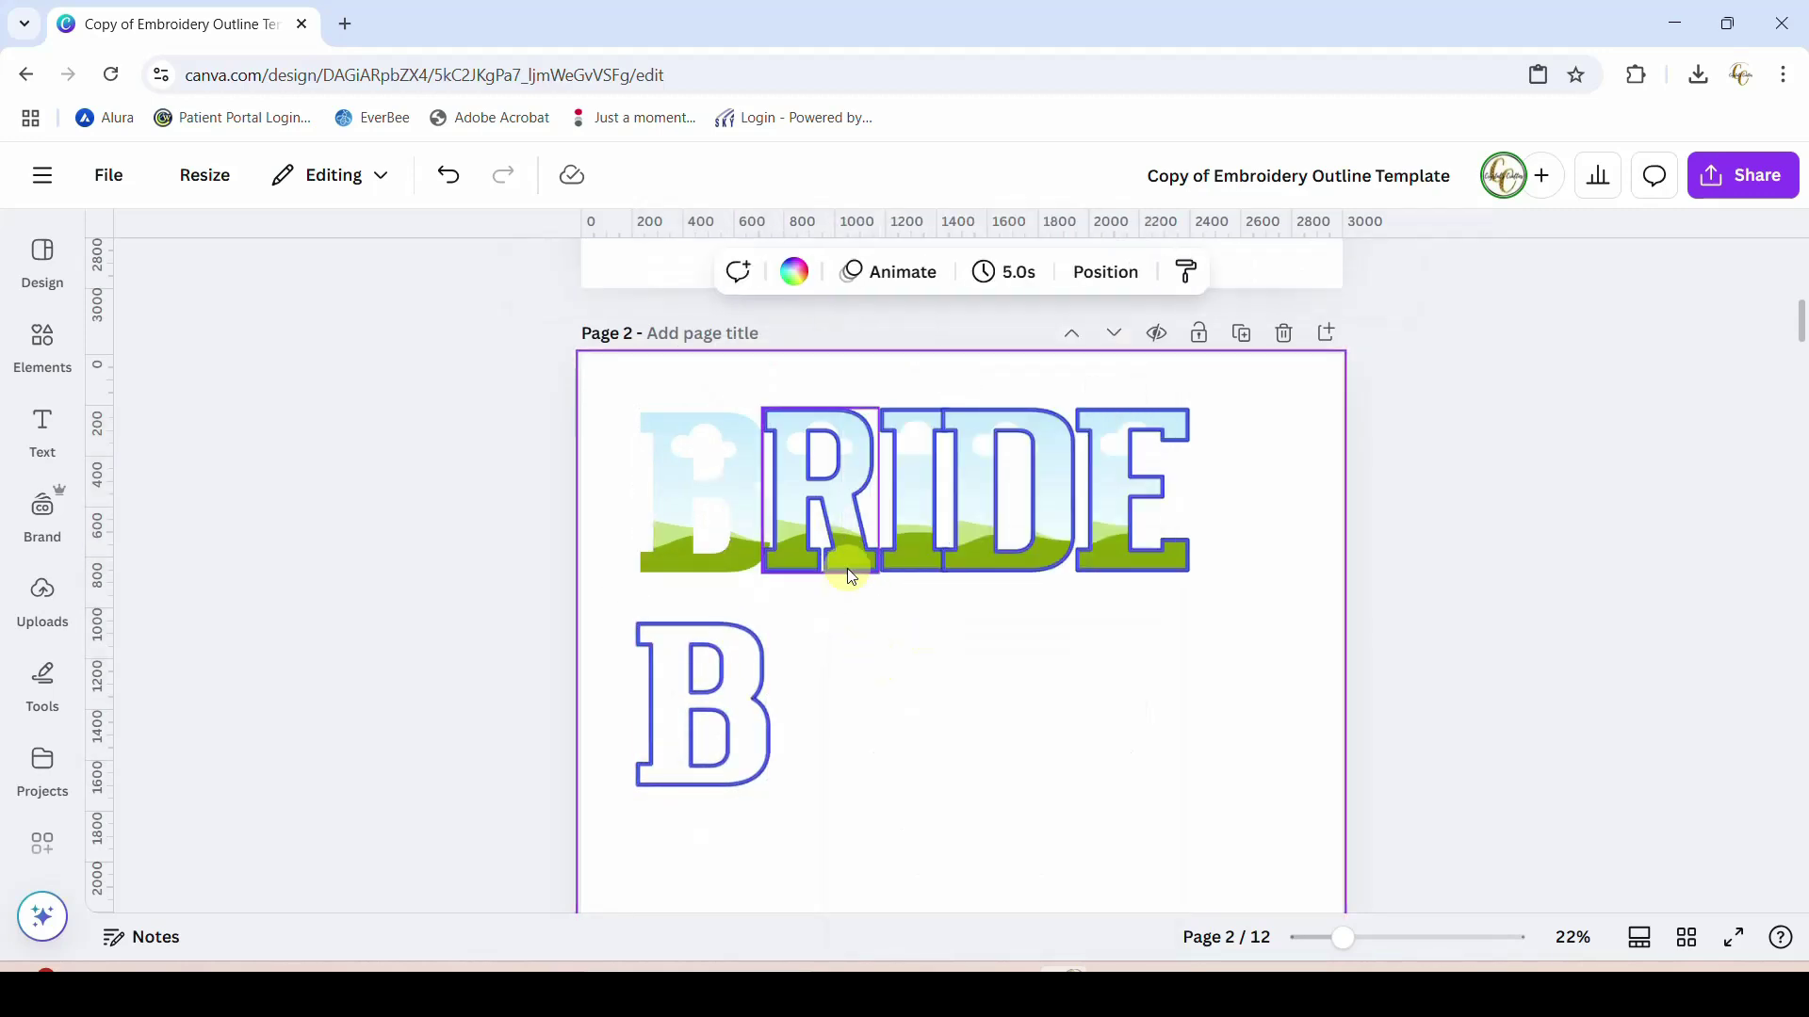
pyautogui.moveTo(847, 569); pyautogui.dragTo(848, 782)
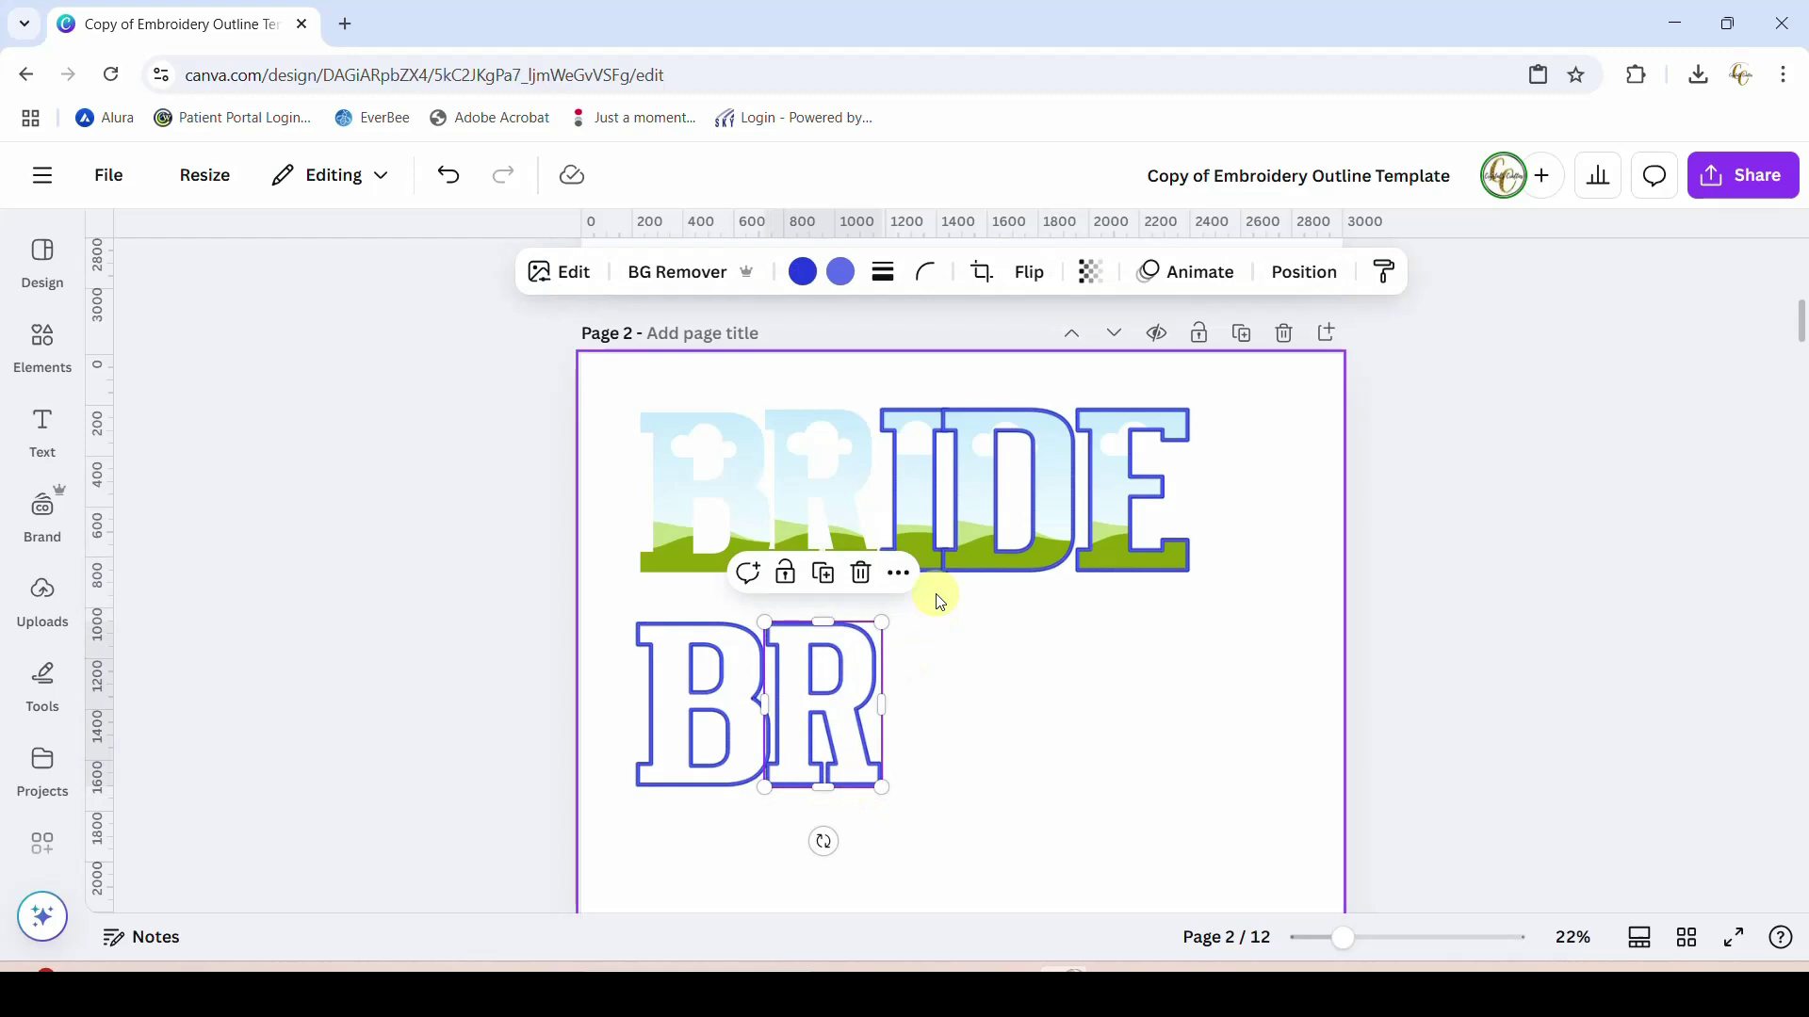
pyautogui.rightClick(902, 511)
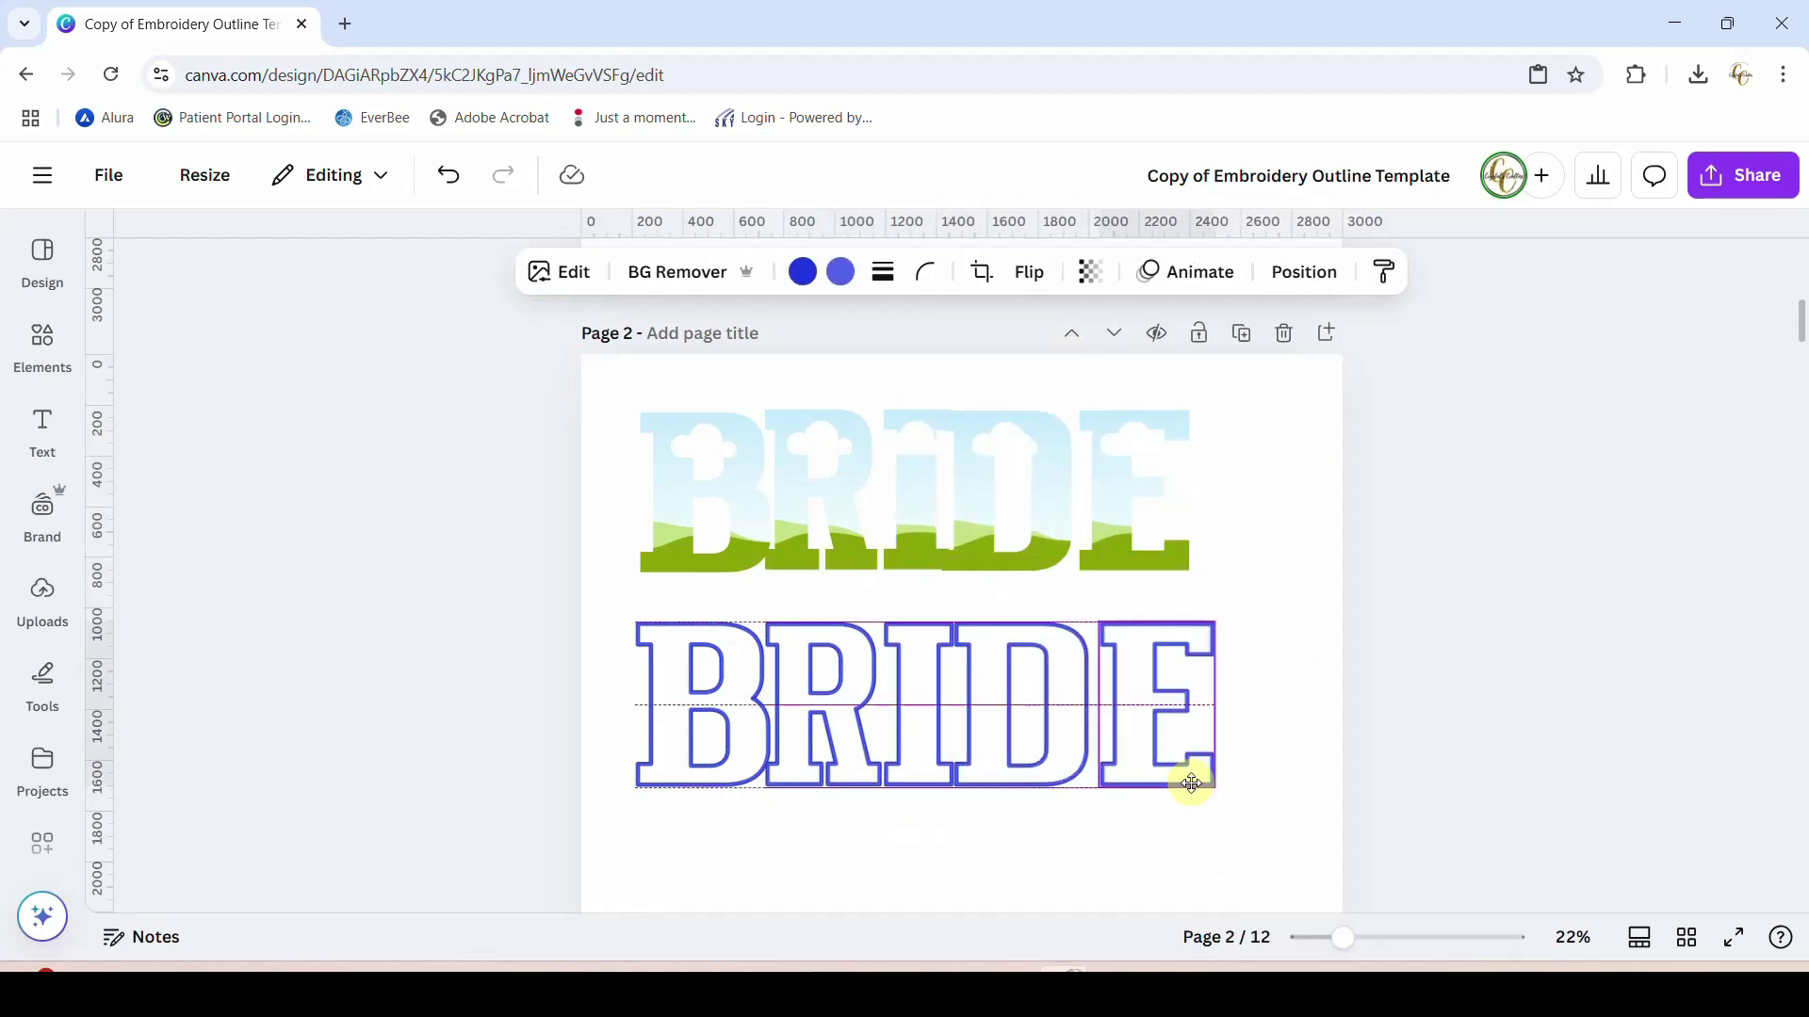
pyautogui.moveTo(1191, 779); pyautogui.dragTo(1189, 778)
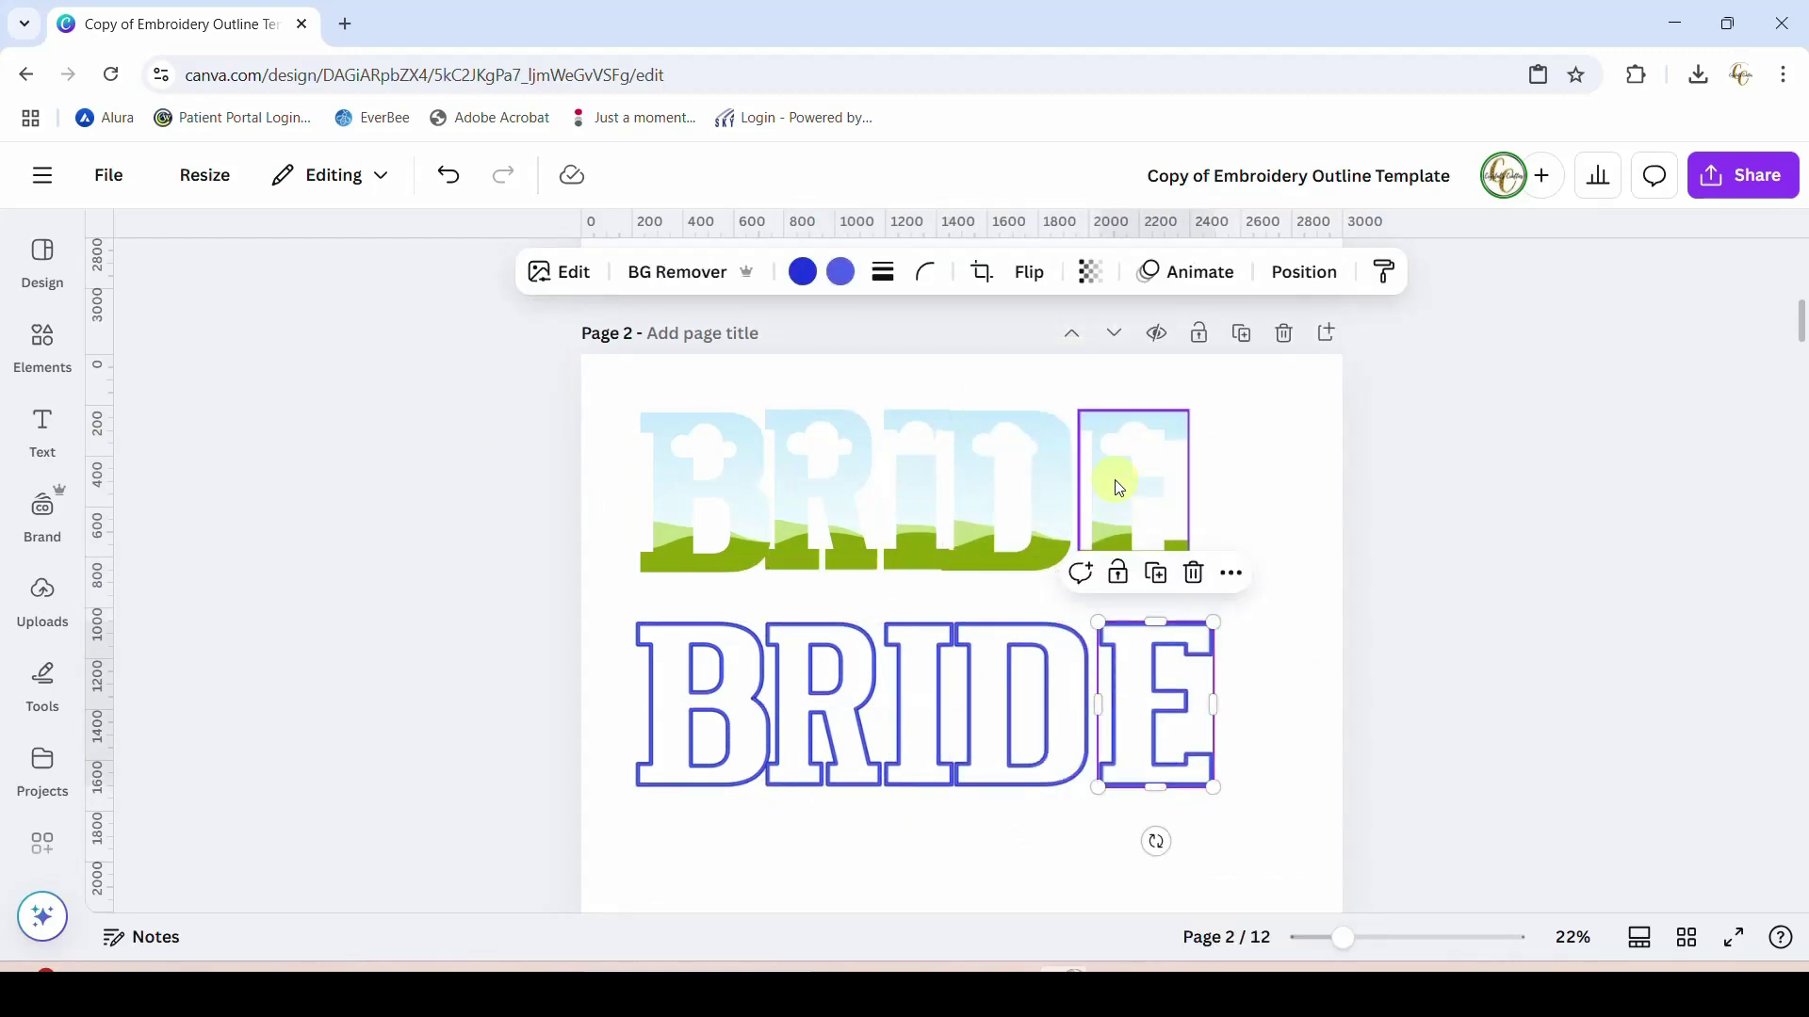
# Fill all five BRIDE letter frames with the off-white texture from the recently used elements
pyautogui.click(41, 350)
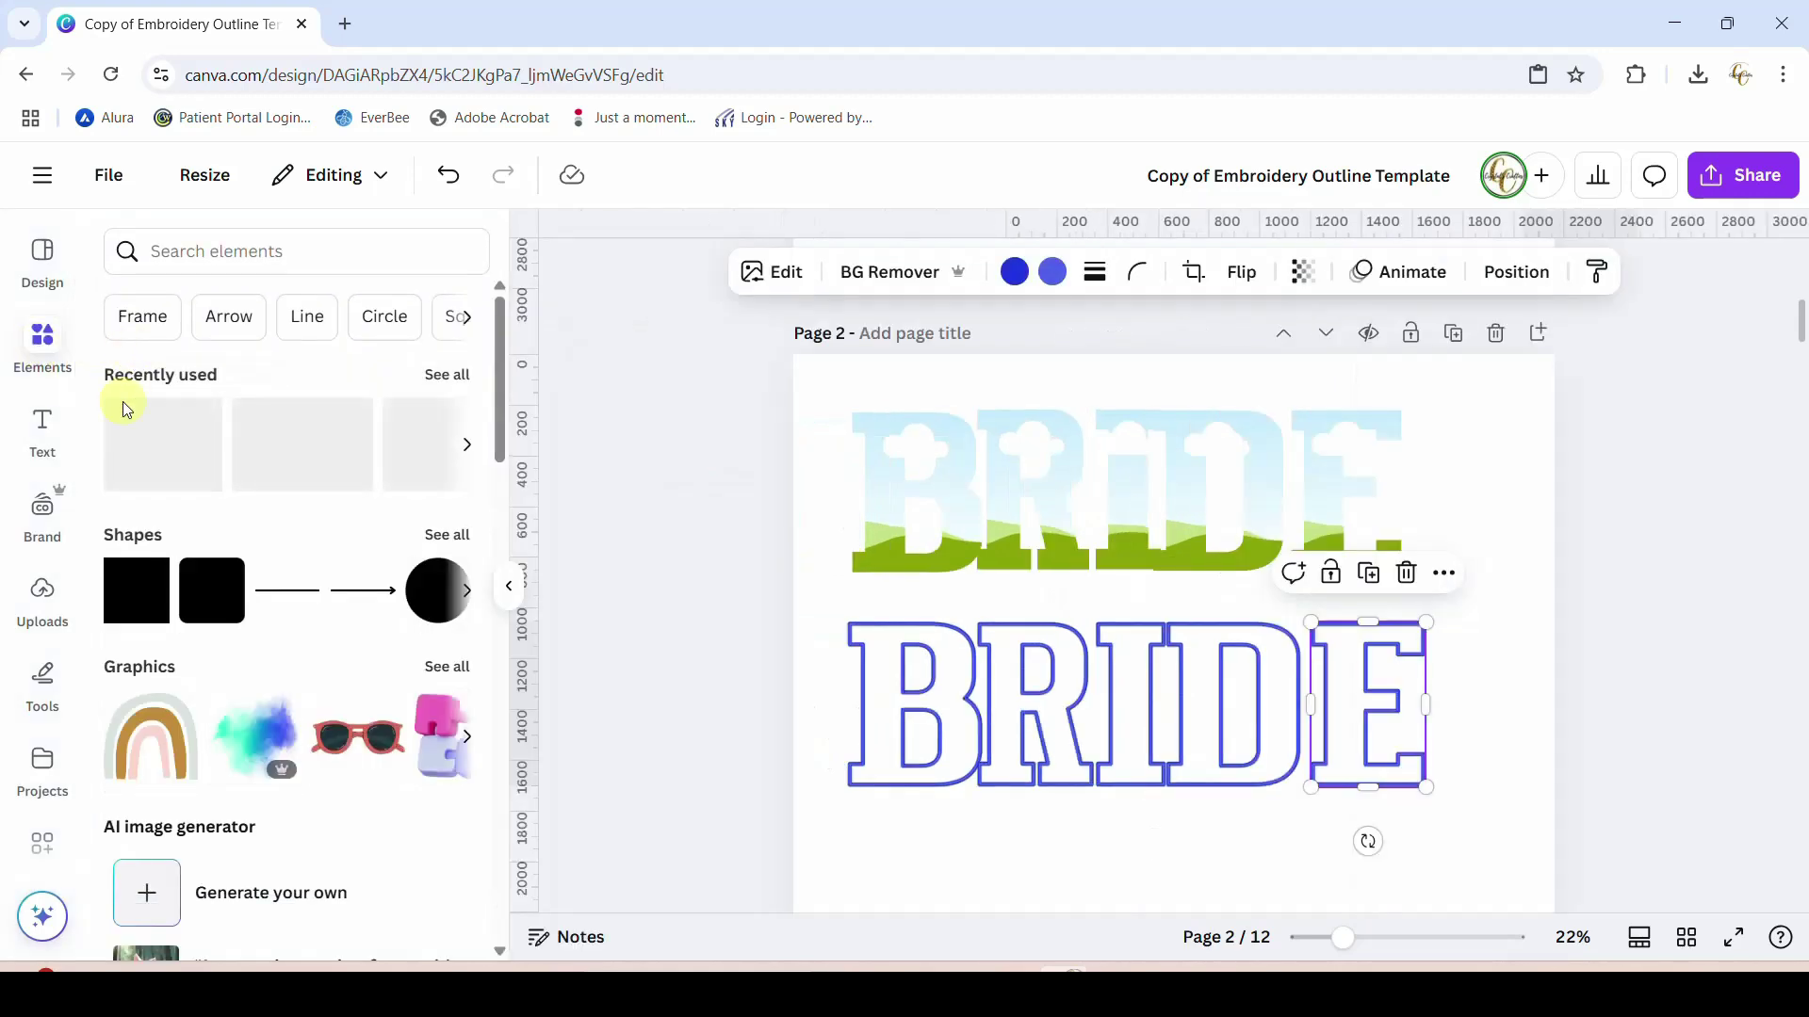
pyautogui.moveTo(141, 471); pyautogui.dragTo(895, 485)
pyautogui.moveTo(161, 442); pyautogui.dragTo(1009, 456)
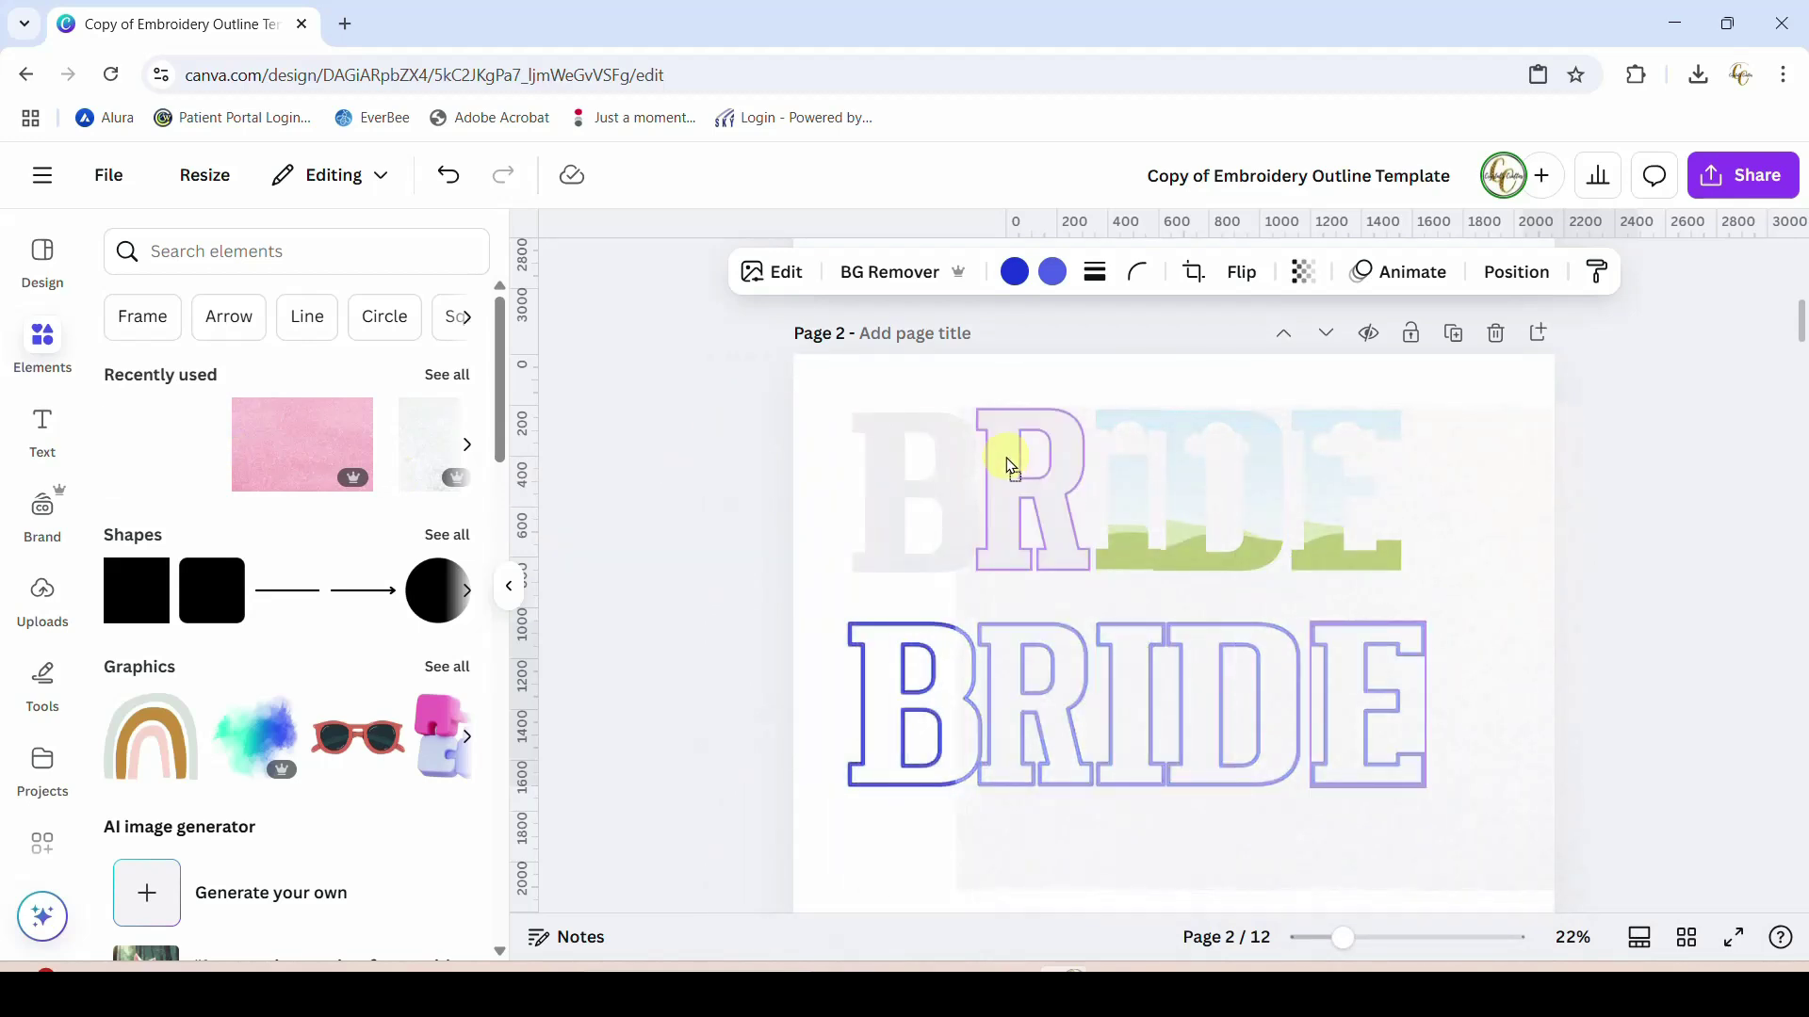
pyautogui.moveTo(129, 451); pyautogui.dragTo(1342, 473)
pyautogui.click(1138, 843)
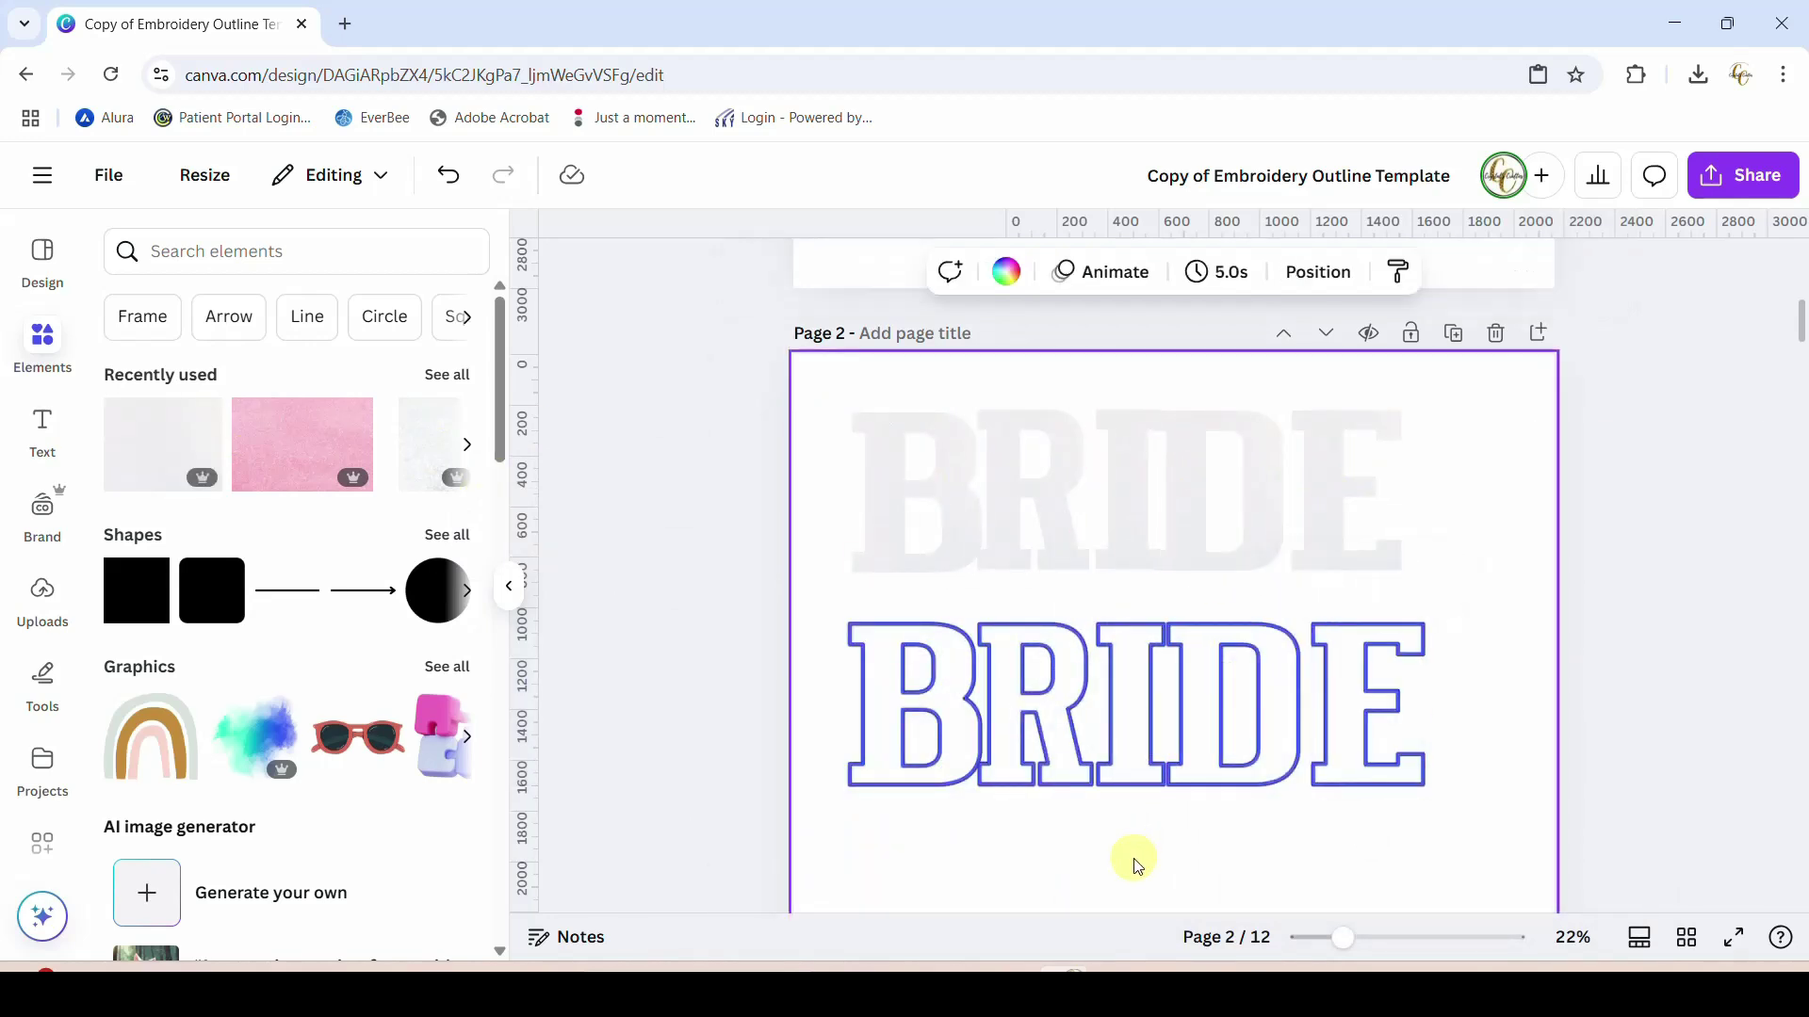
# Open the image adjustments for the blue B outline and look through them, including the Color edit options
pyautogui.click(898, 784)
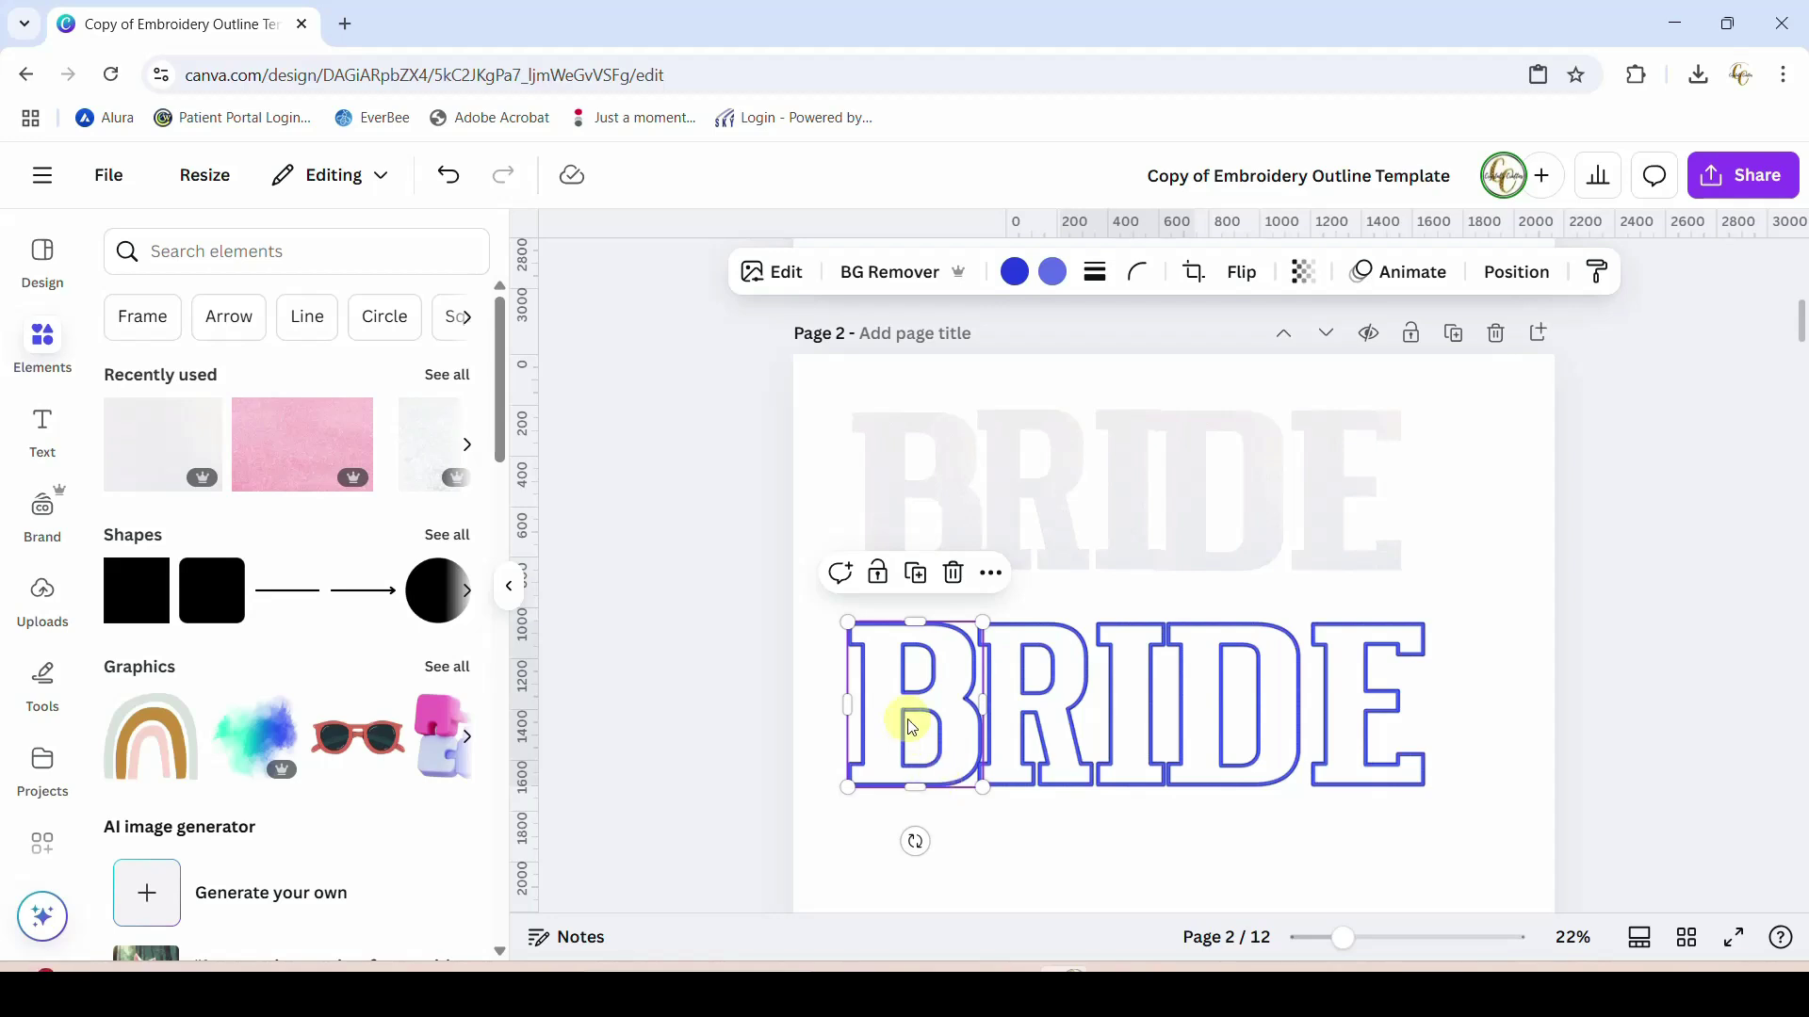
pyautogui.click(789, 273)
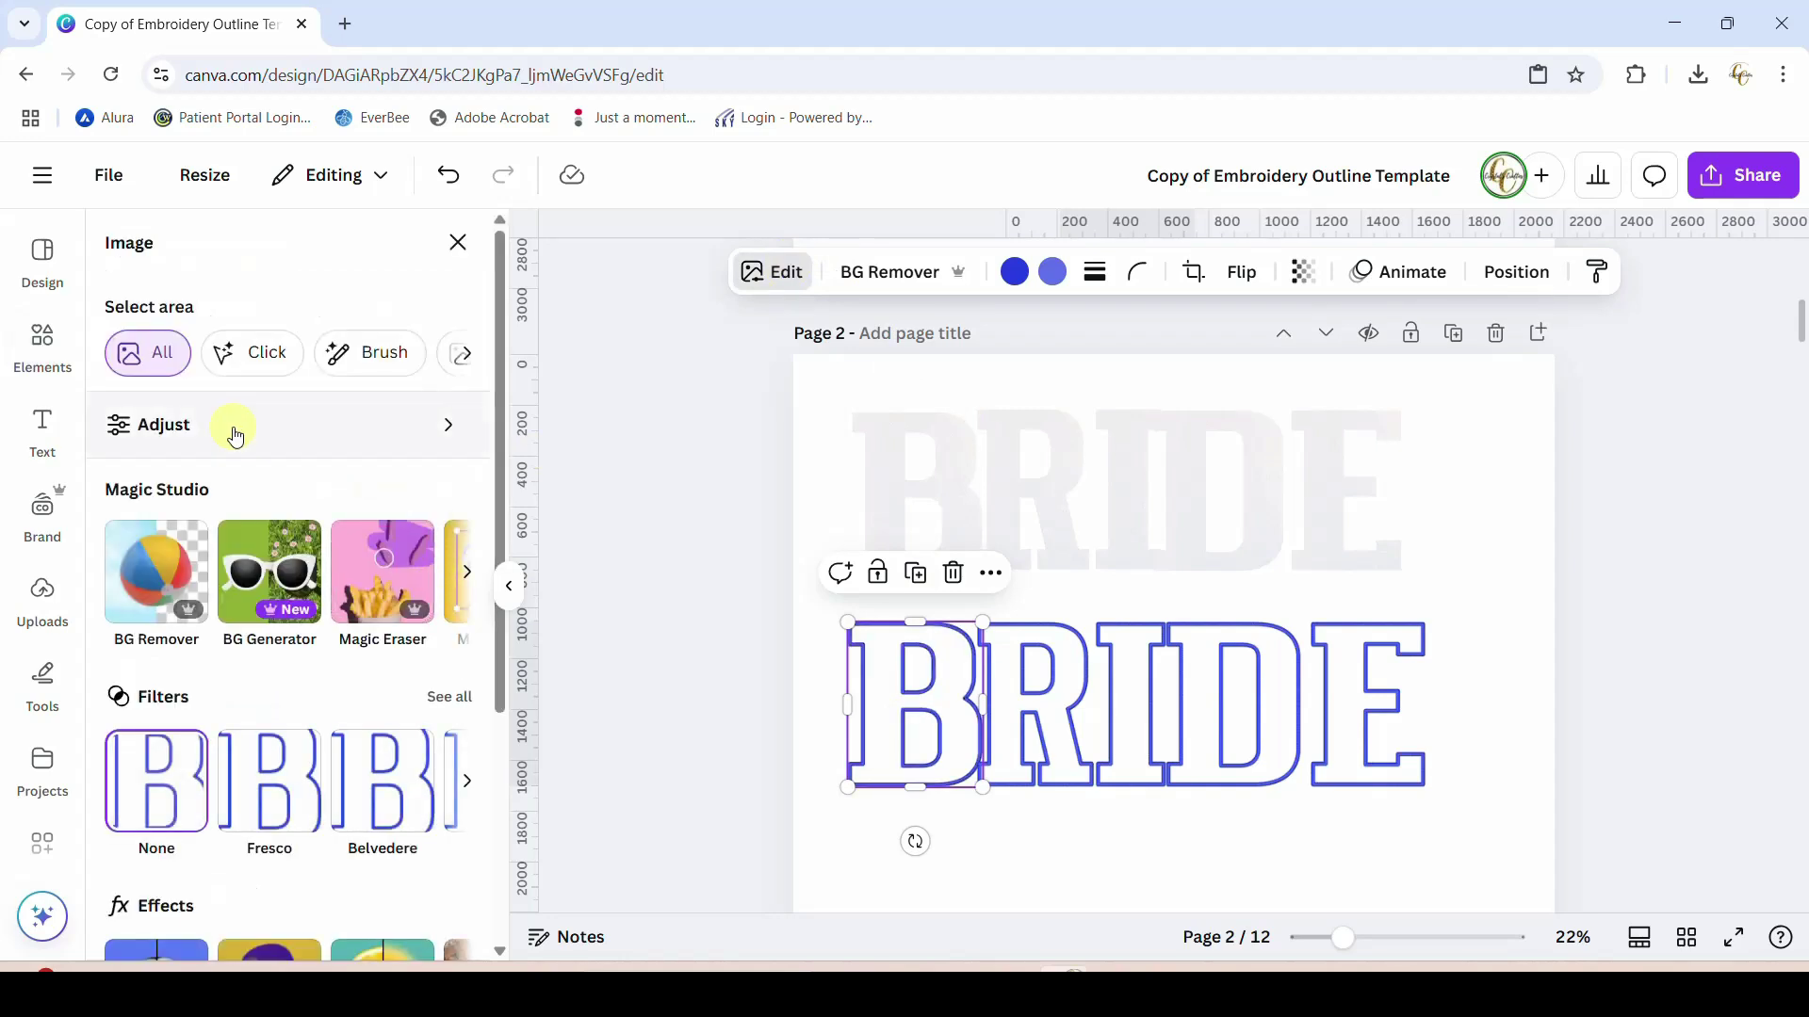
pyautogui.click(154, 440)
pyautogui.scroll(-8, 235, 586)
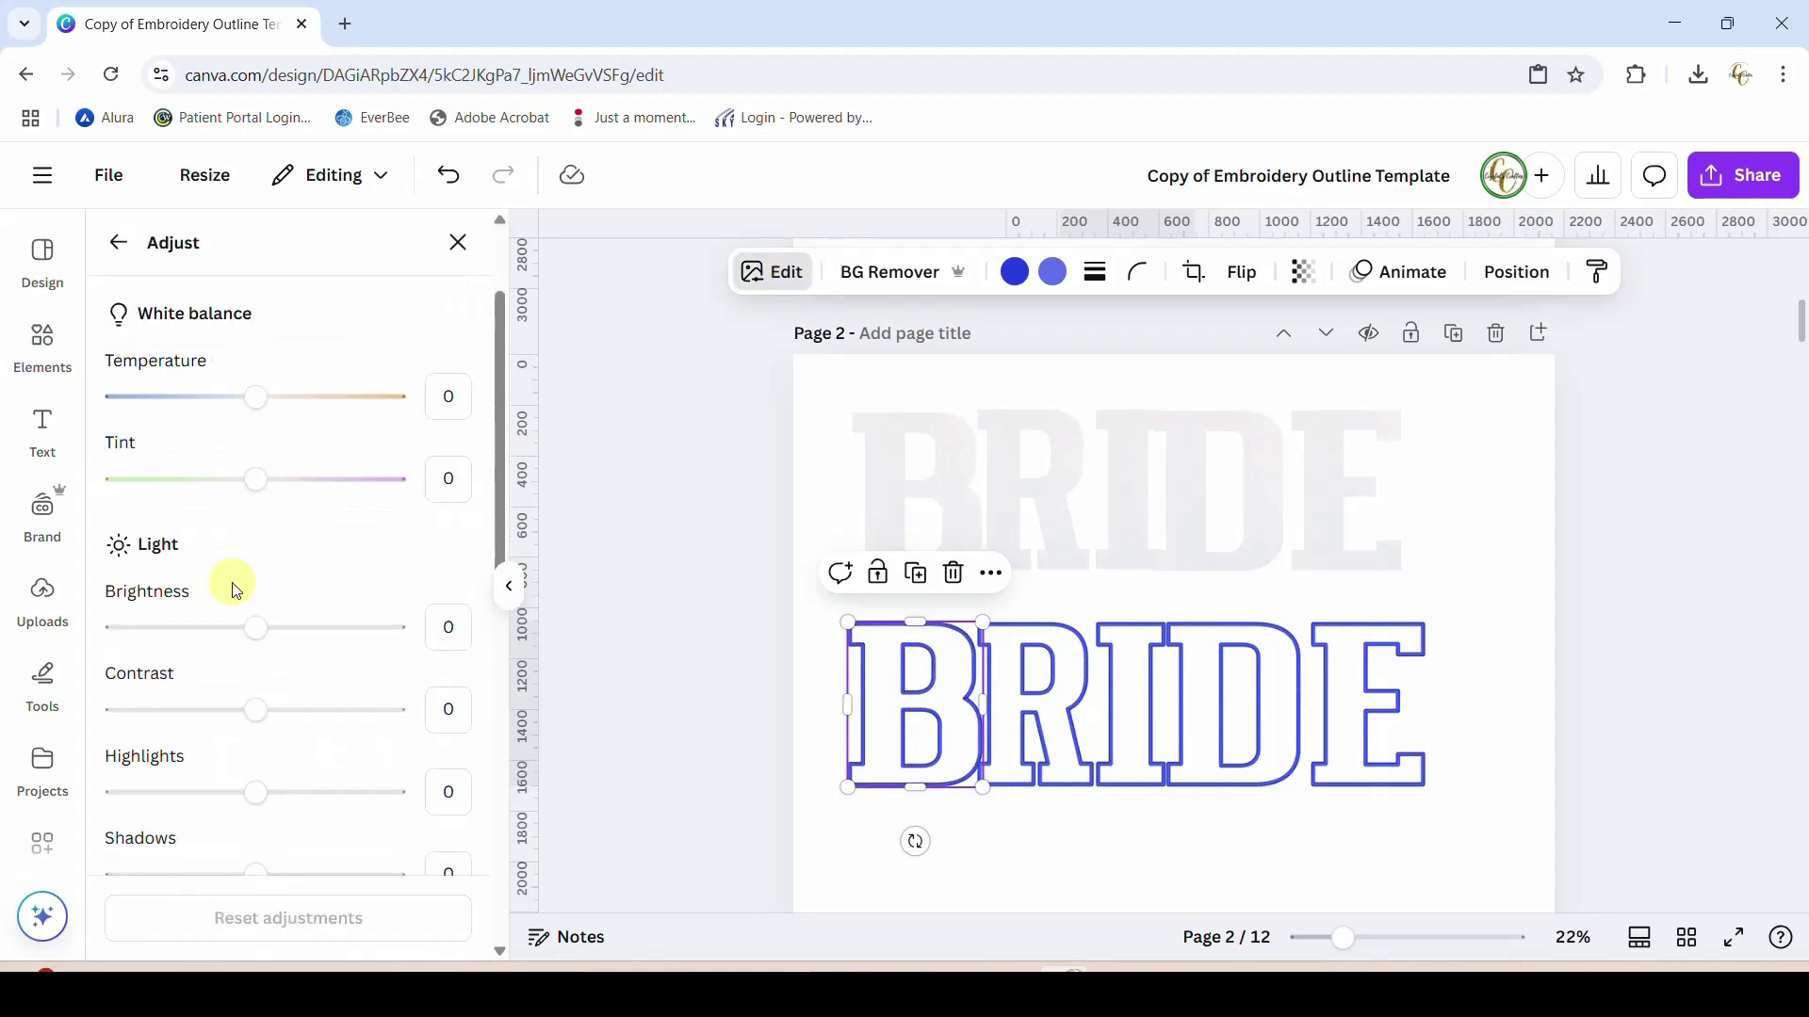
pyautogui.click(189, 712)
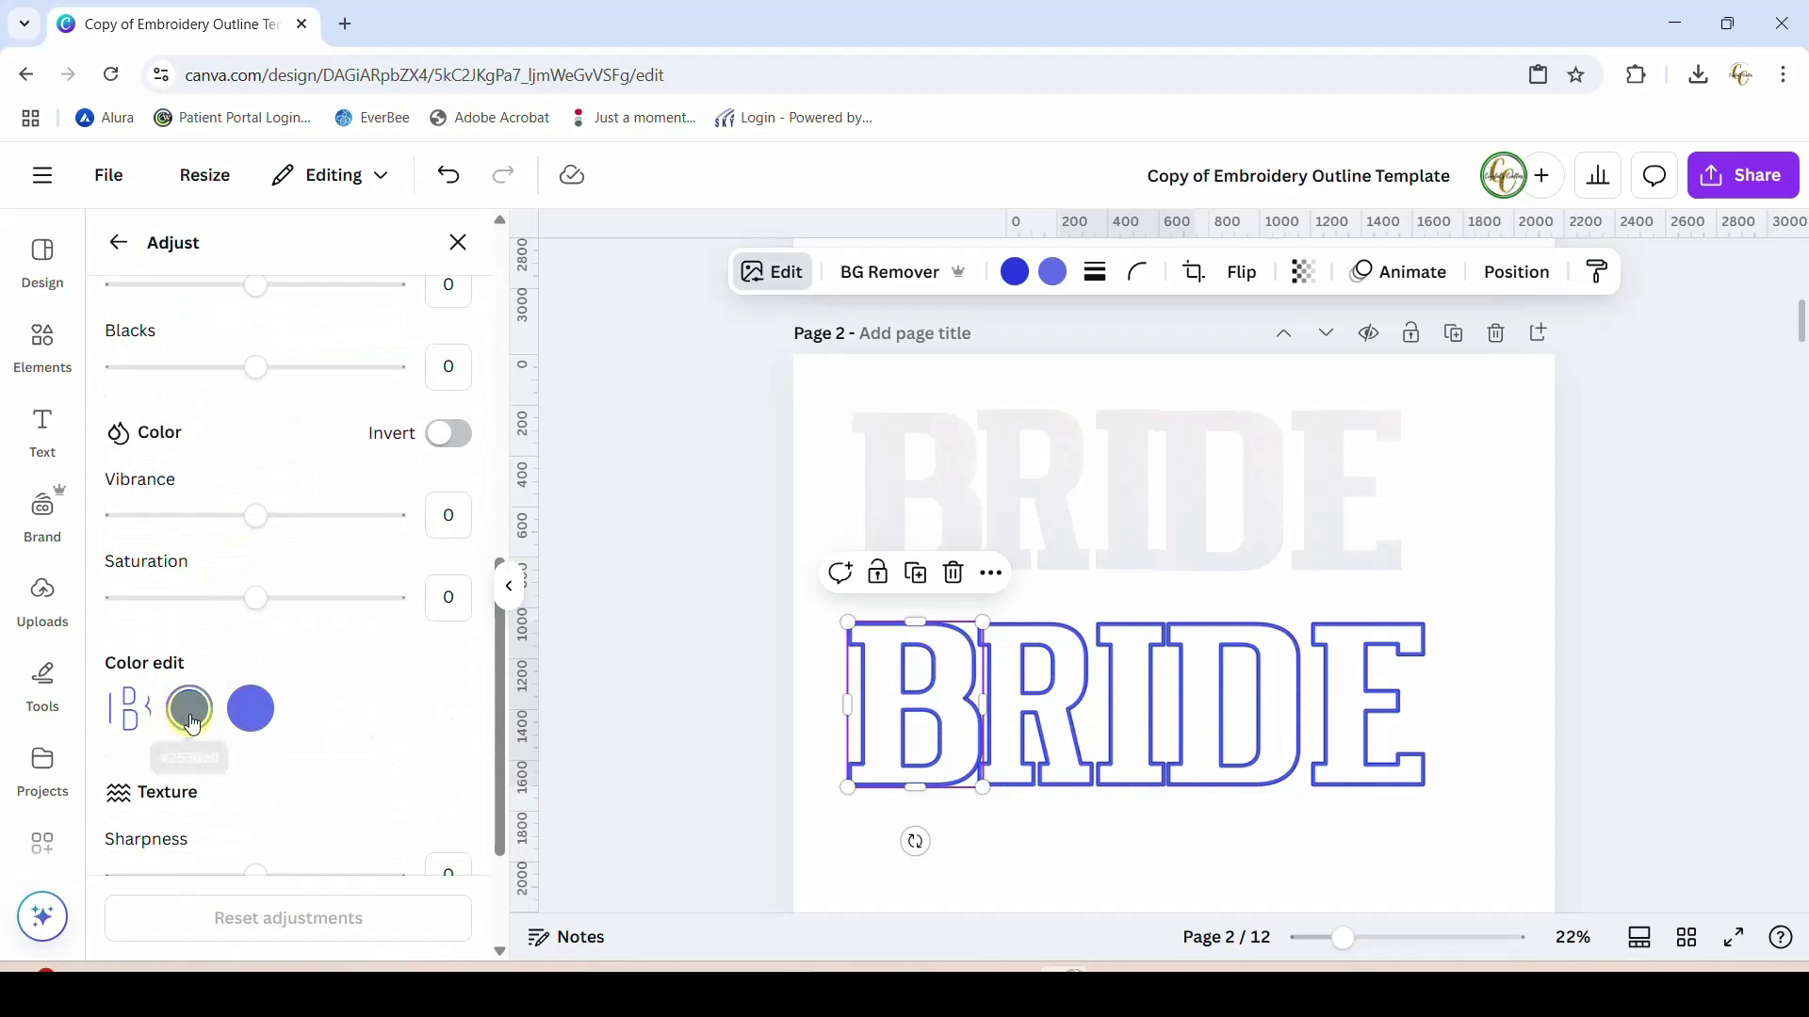
pyautogui.scroll(-5, 251, 731)
pyautogui.scroll(15, 263, 646)
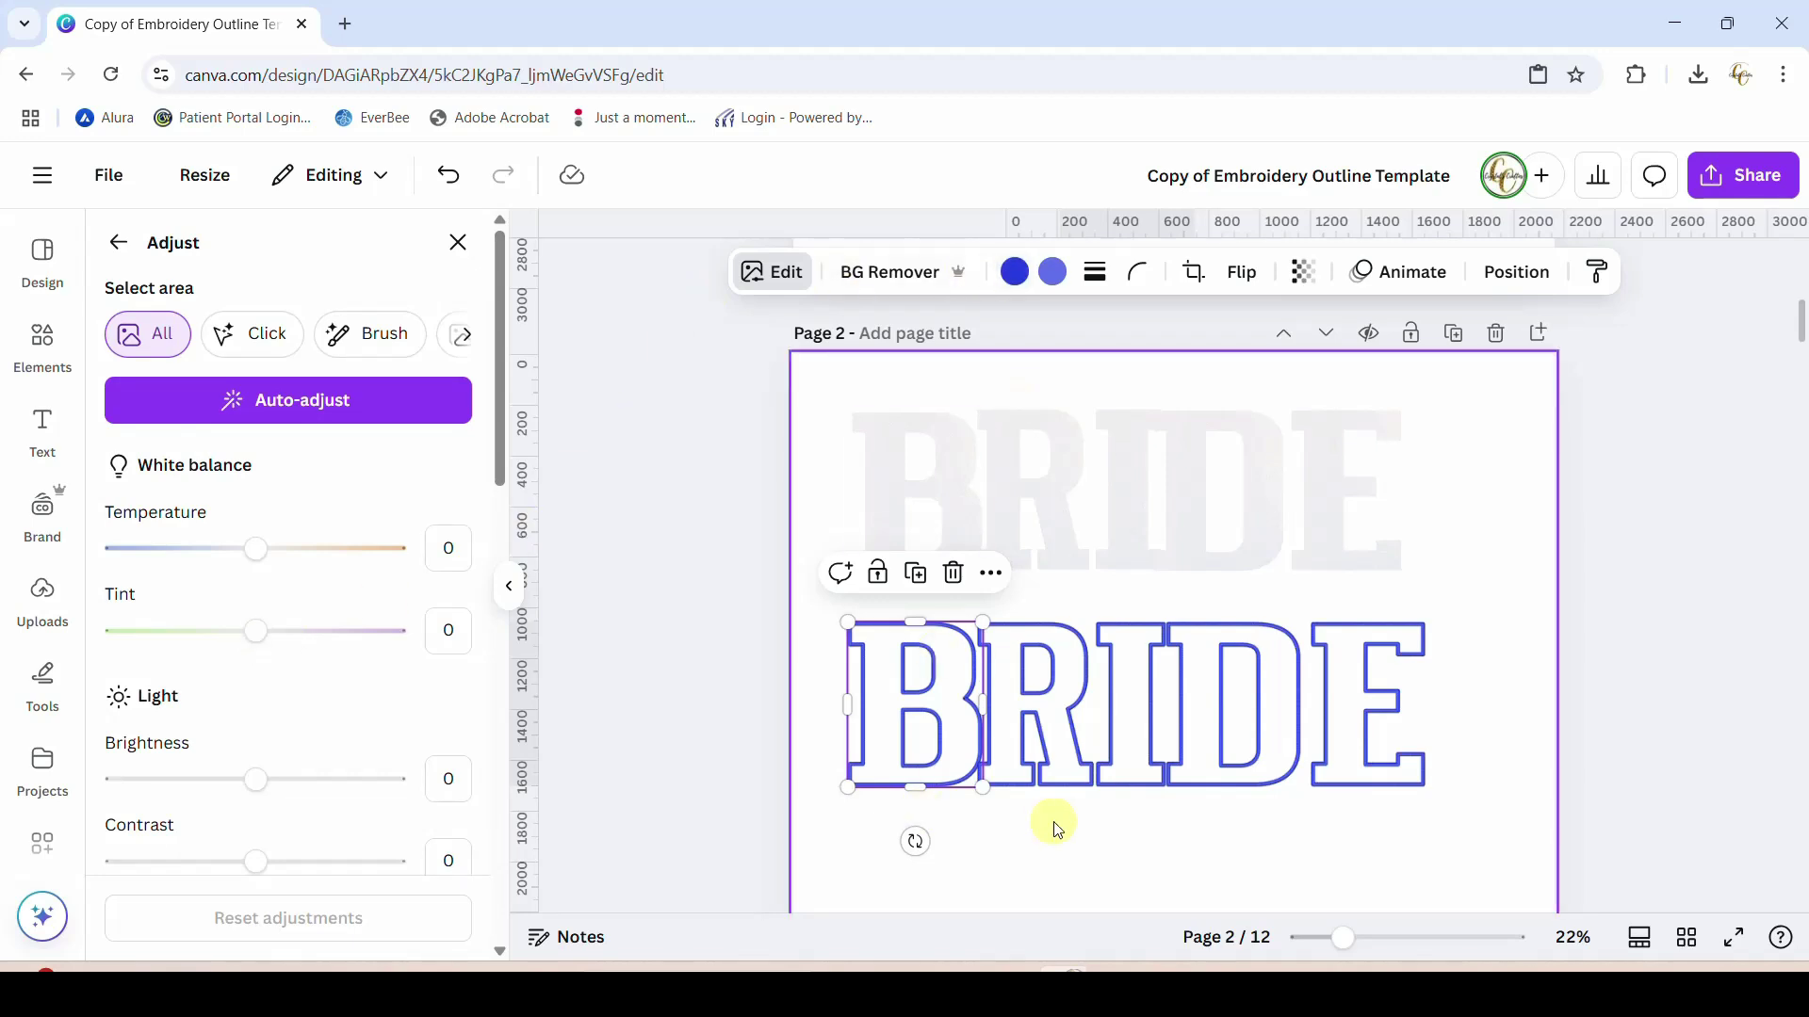
# Recolor the darker blue of the R outline with the pink brand color #f1a4c9
pyautogui.click(1024, 782)
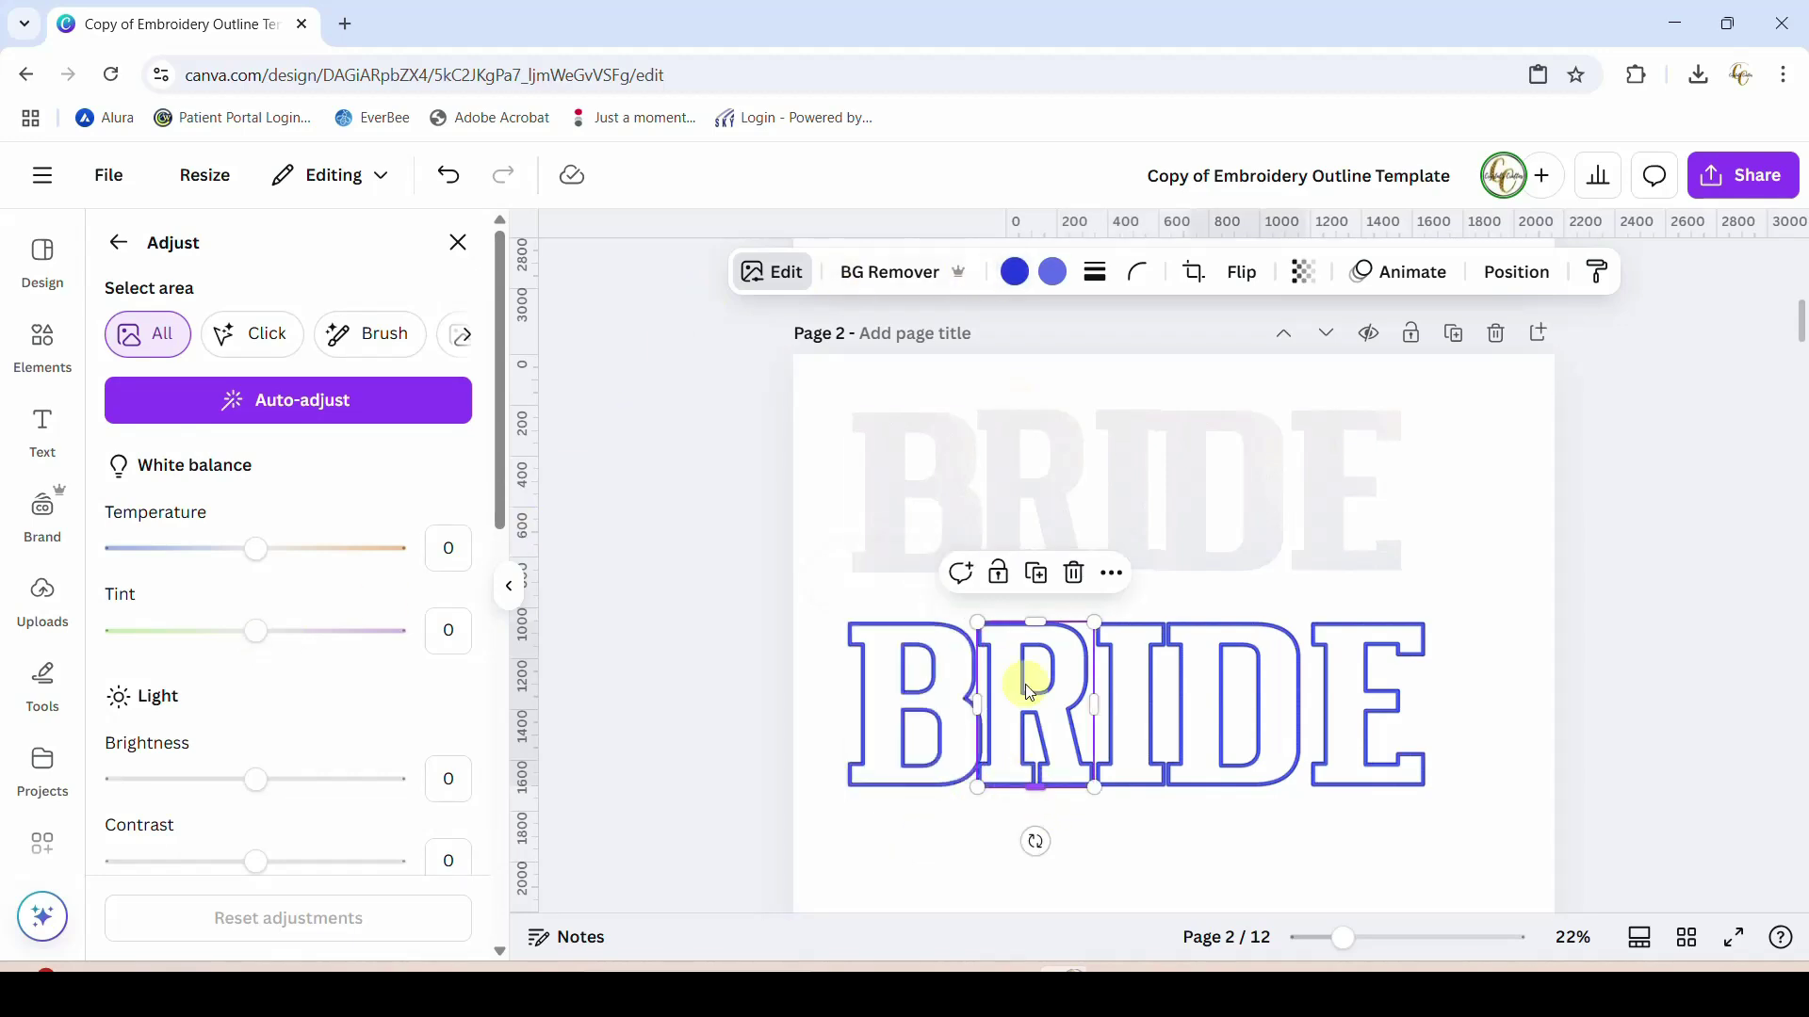
pyautogui.click(1015, 276)
pyautogui.scroll(-3, 353, 731)
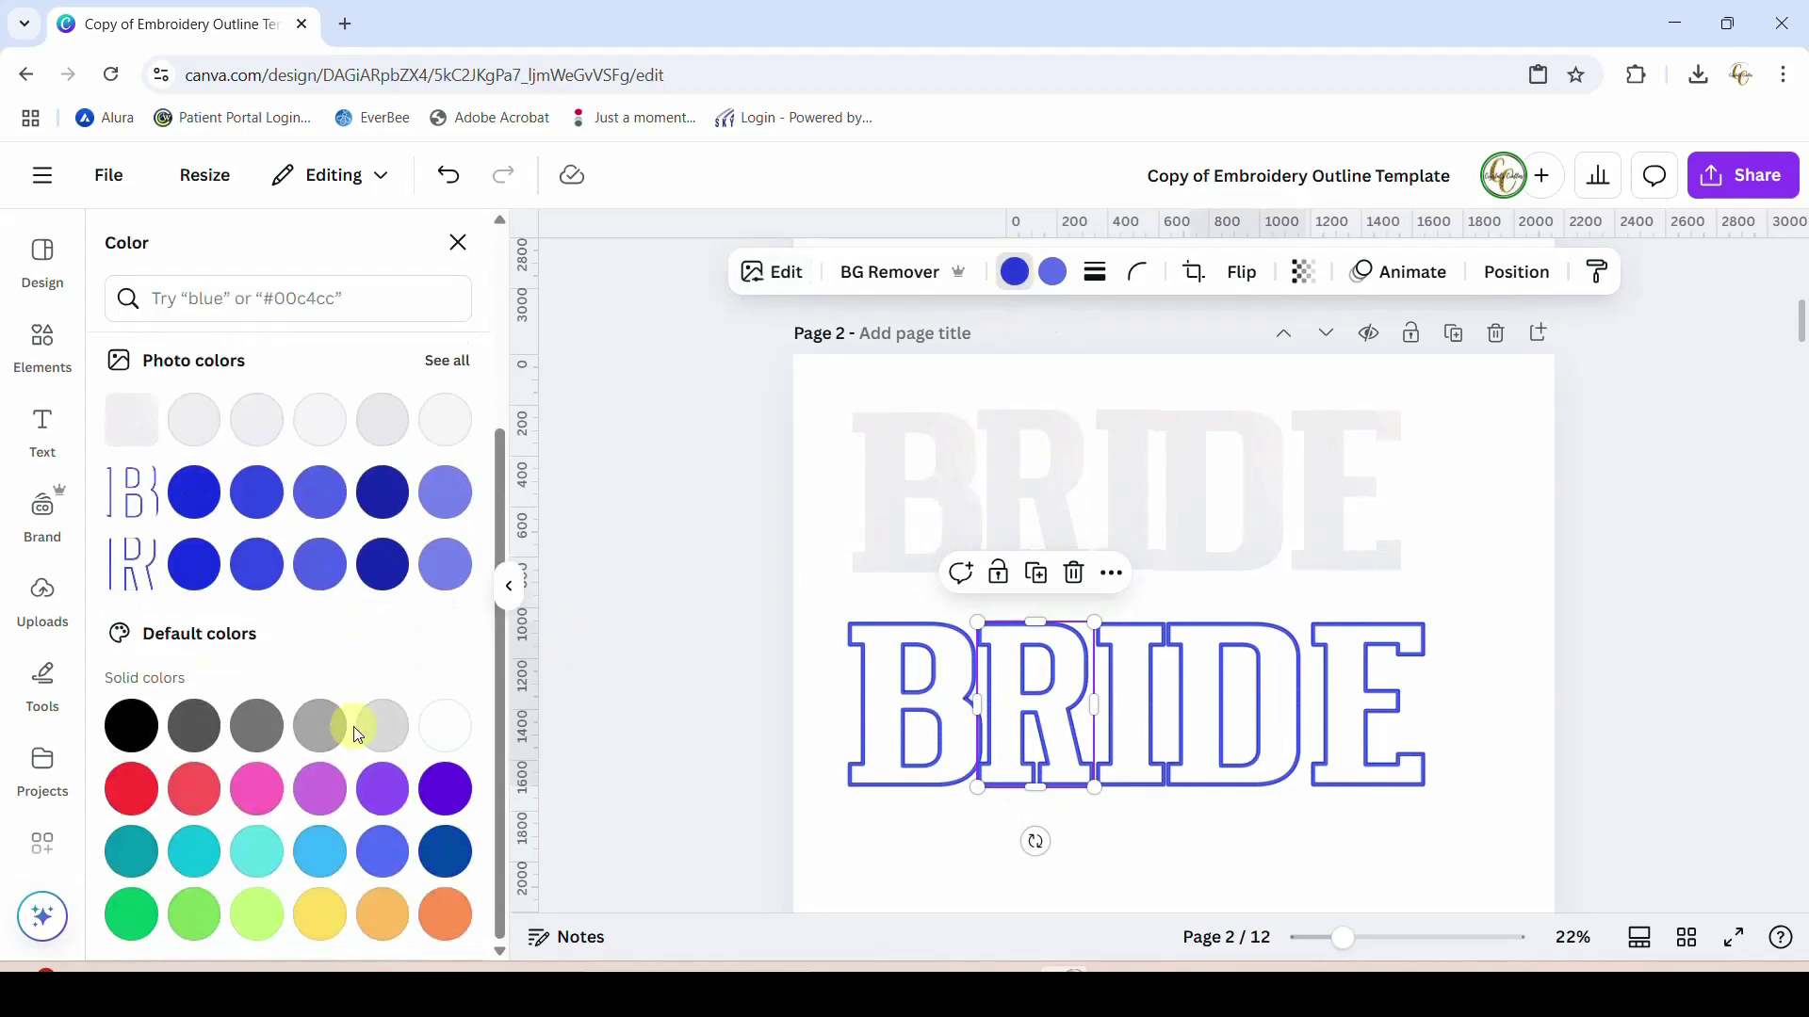
pyautogui.scroll(3, 257, 723)
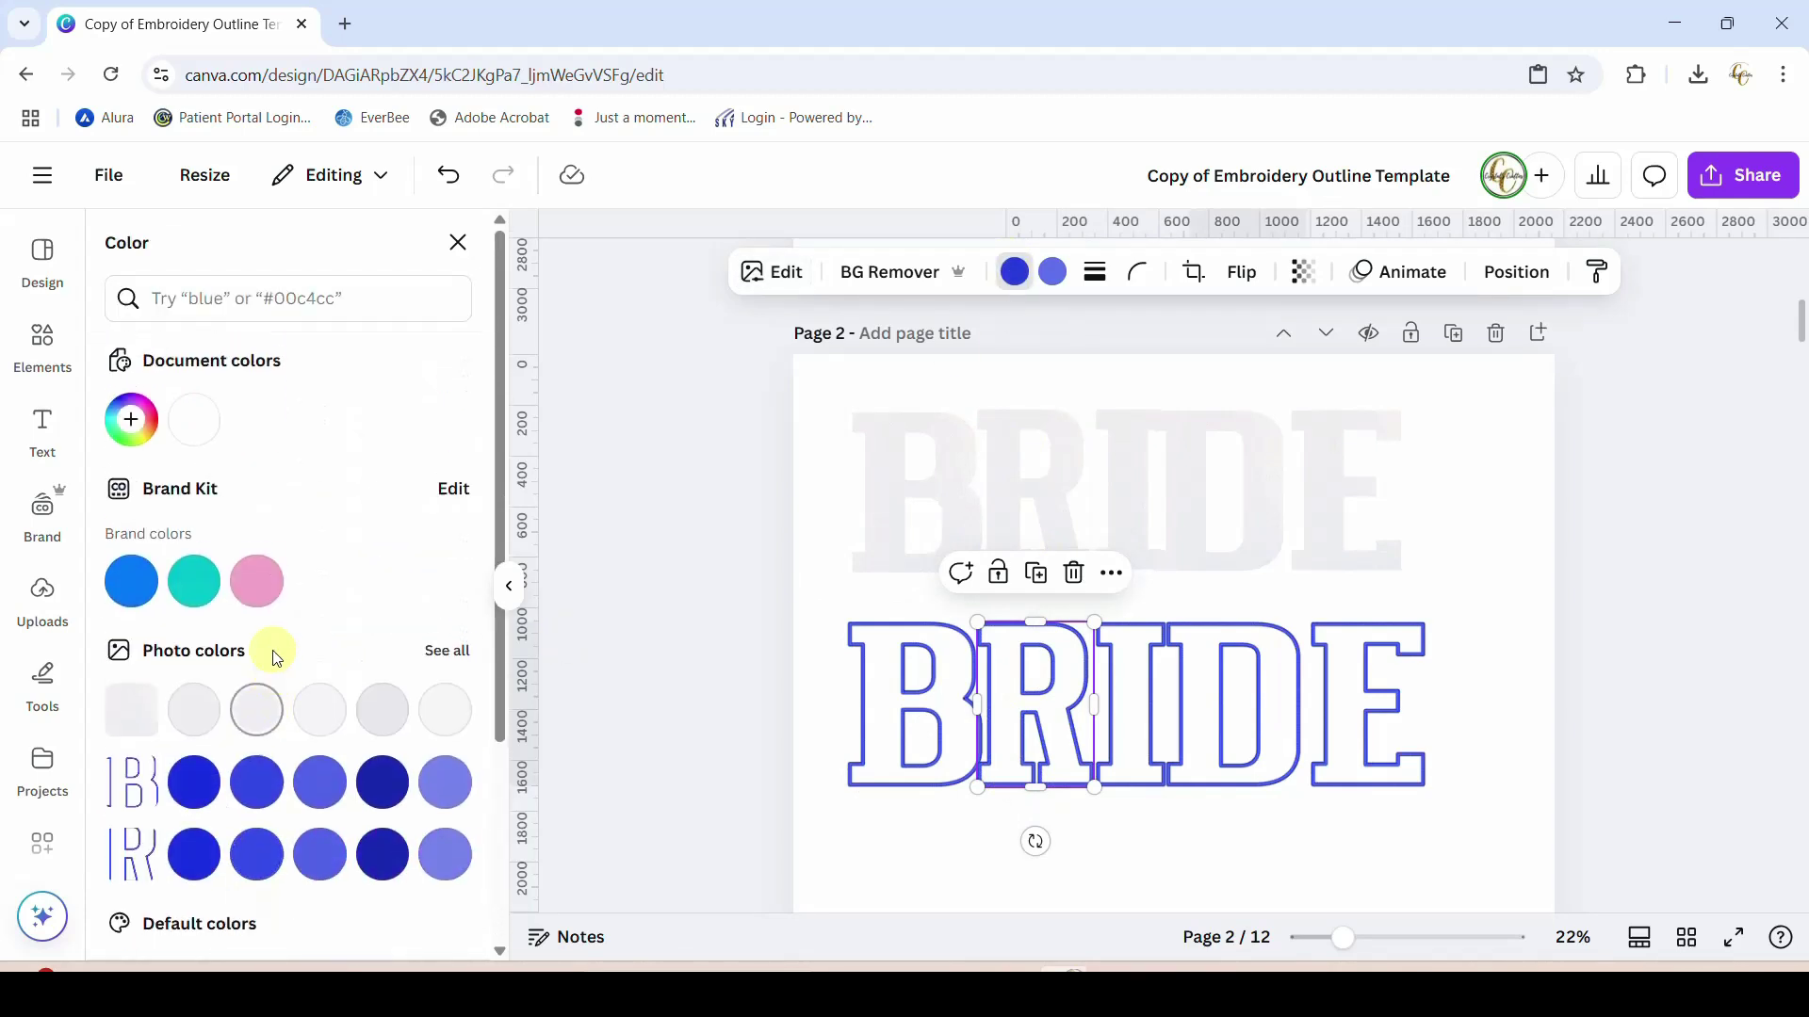
pyautogui.click(256, 582)
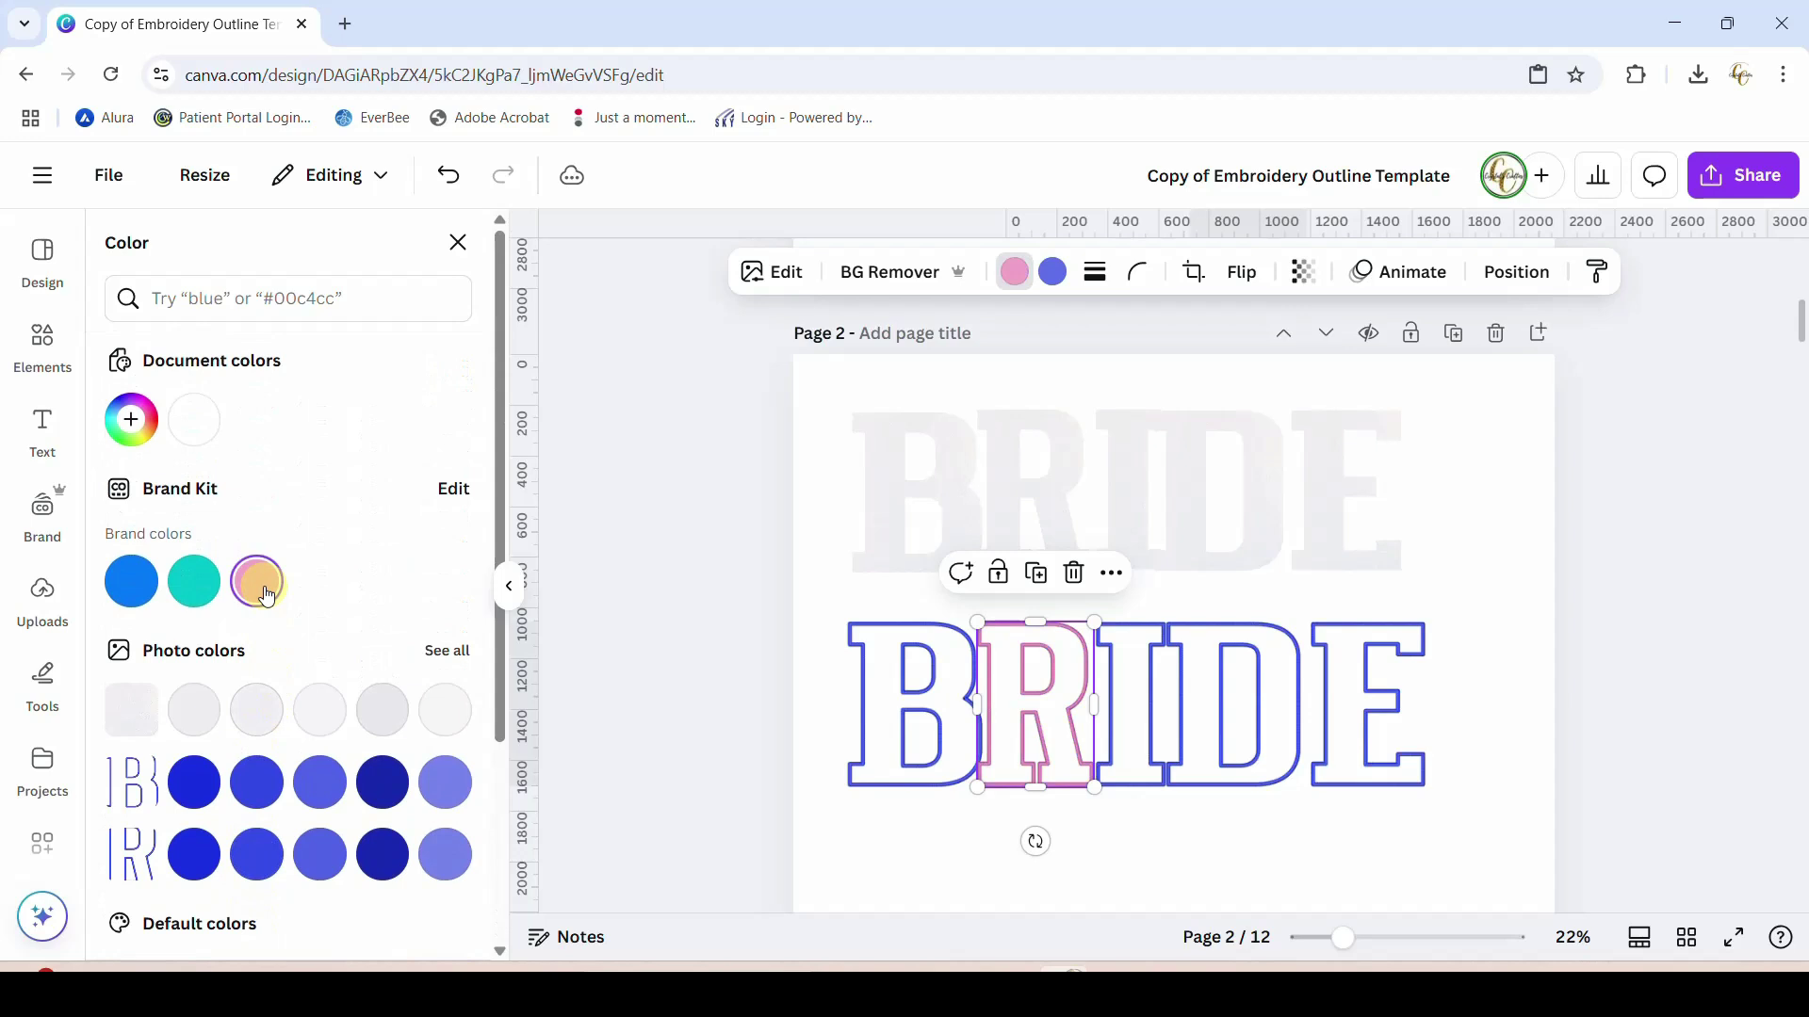
pyautogui.click(936, 843)
pyautogui.click(1010, 768)
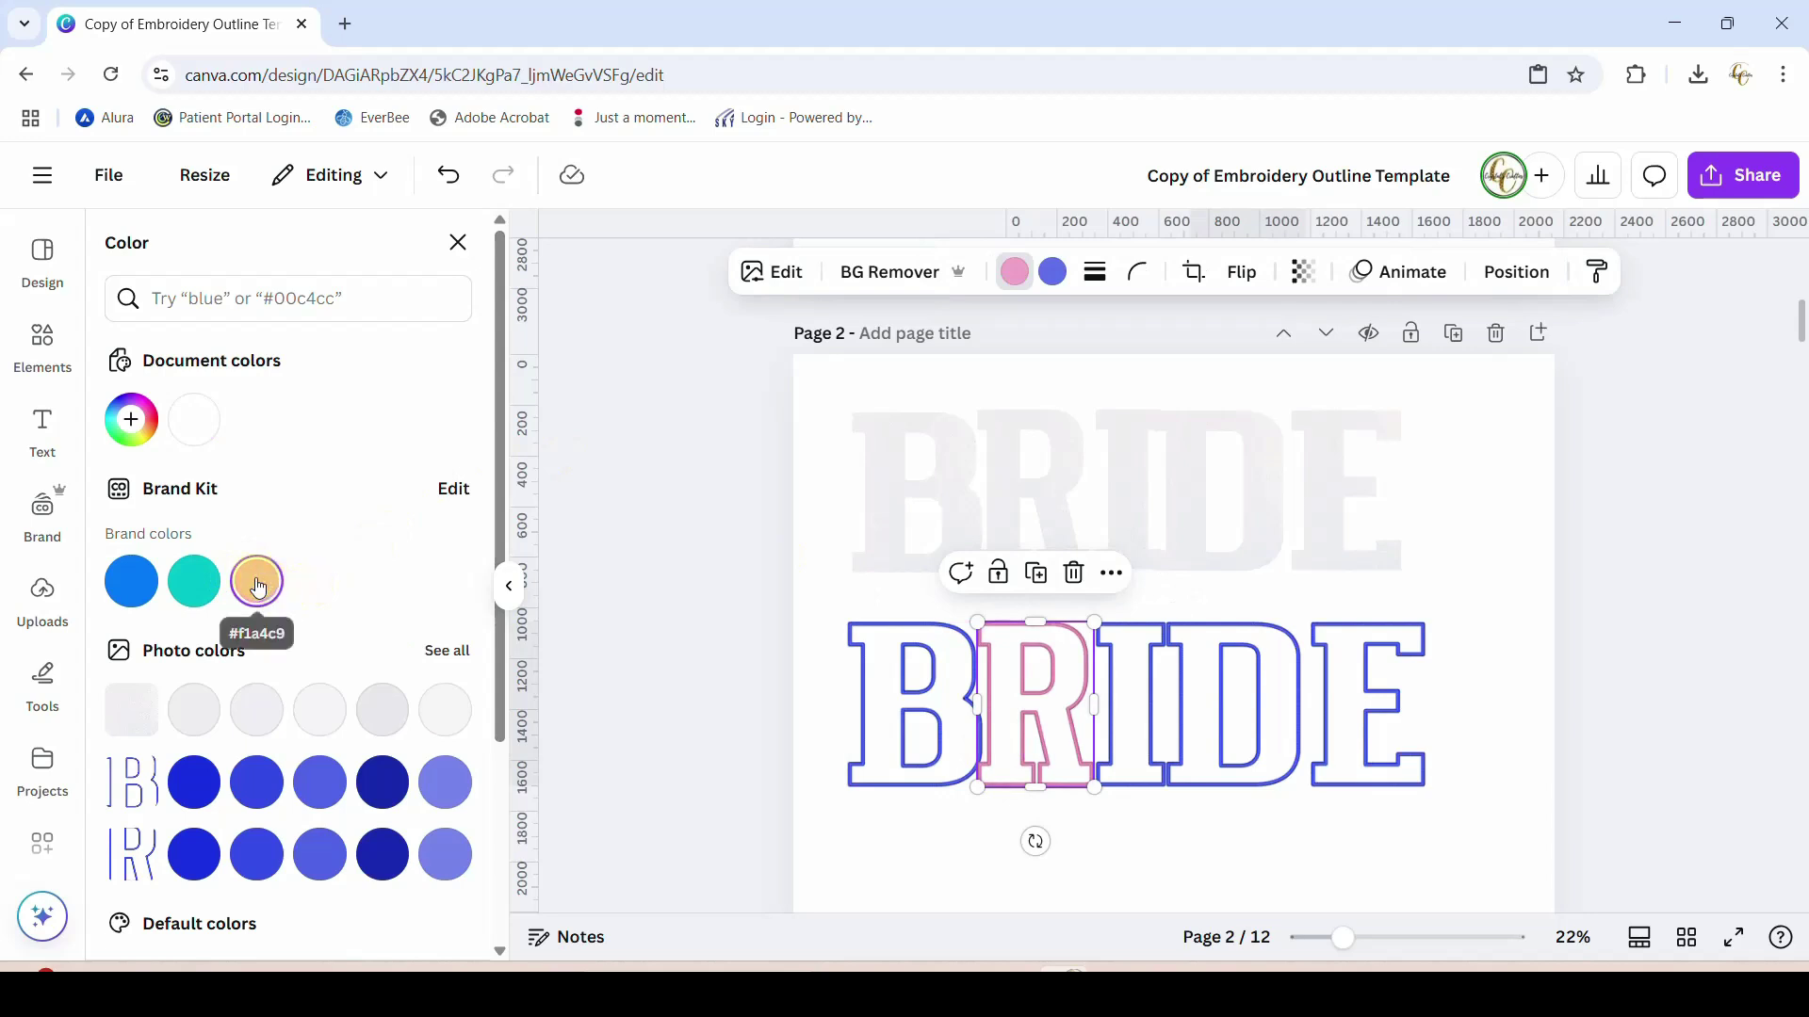
pyautogui.click(867, 868)
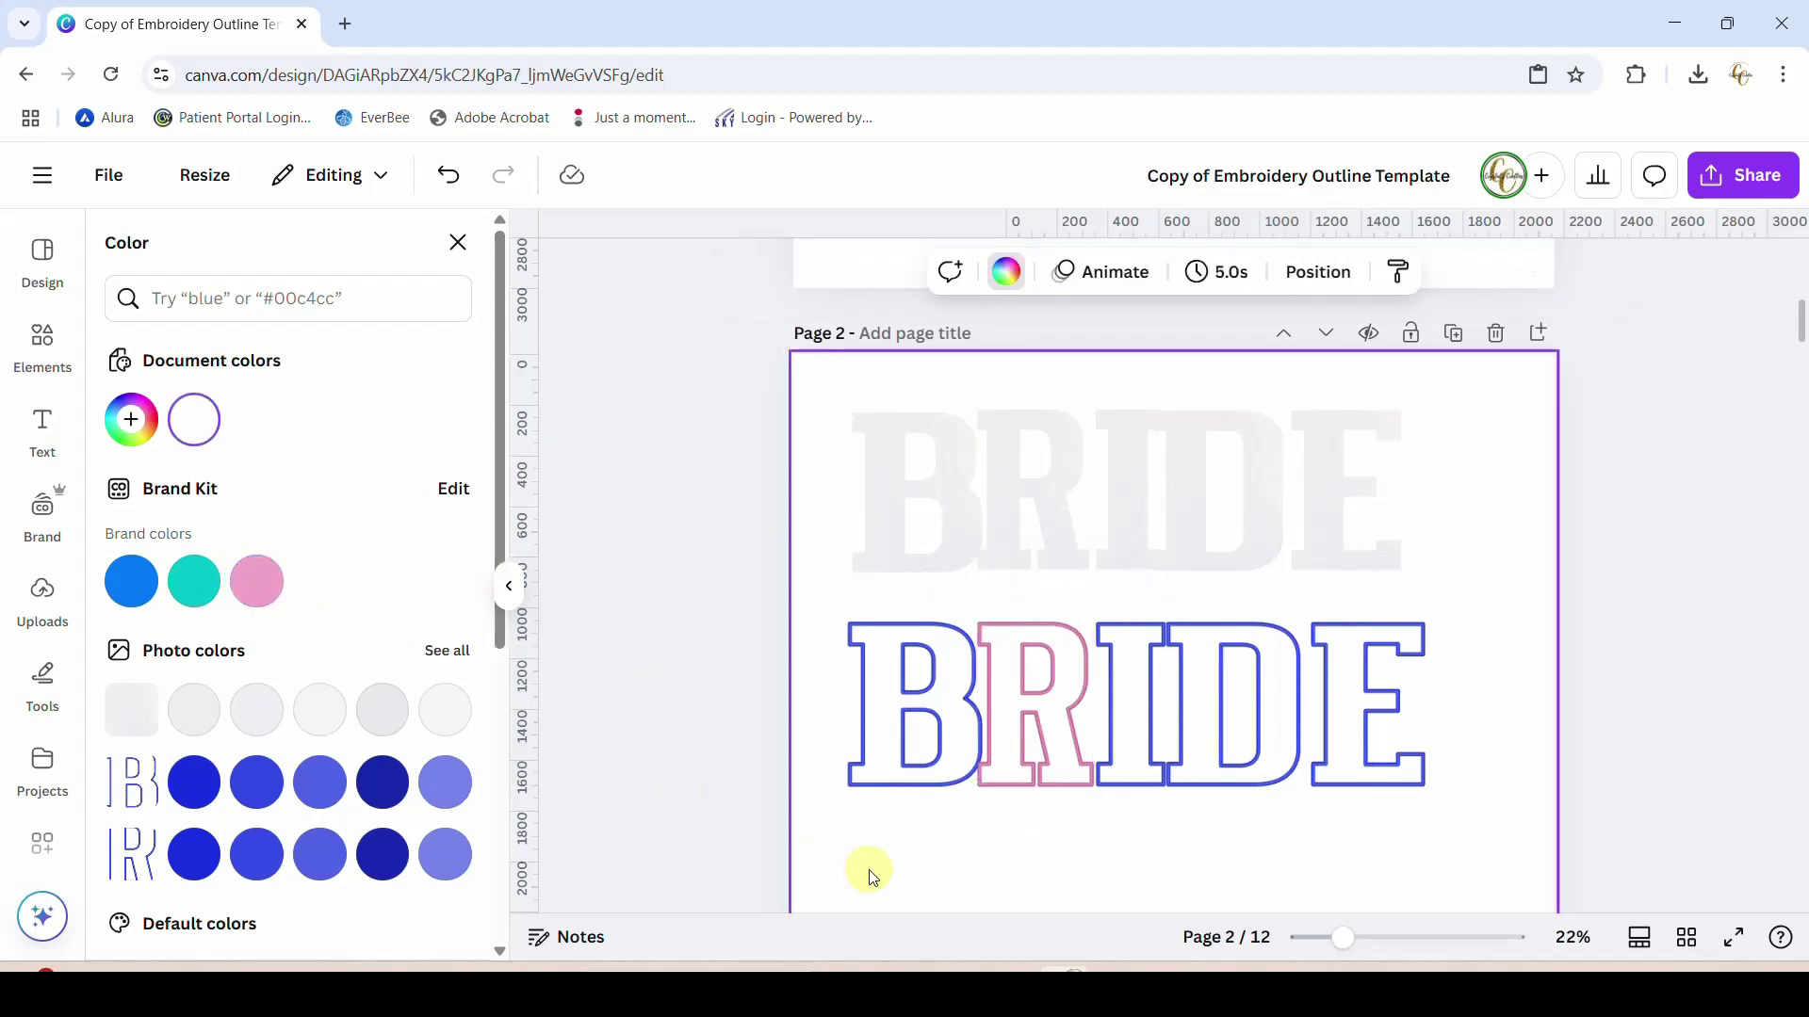
# Recolor the B outline with the same pink brand color and undo the accidental color change made to the page
pyautogui.click(888, 766)
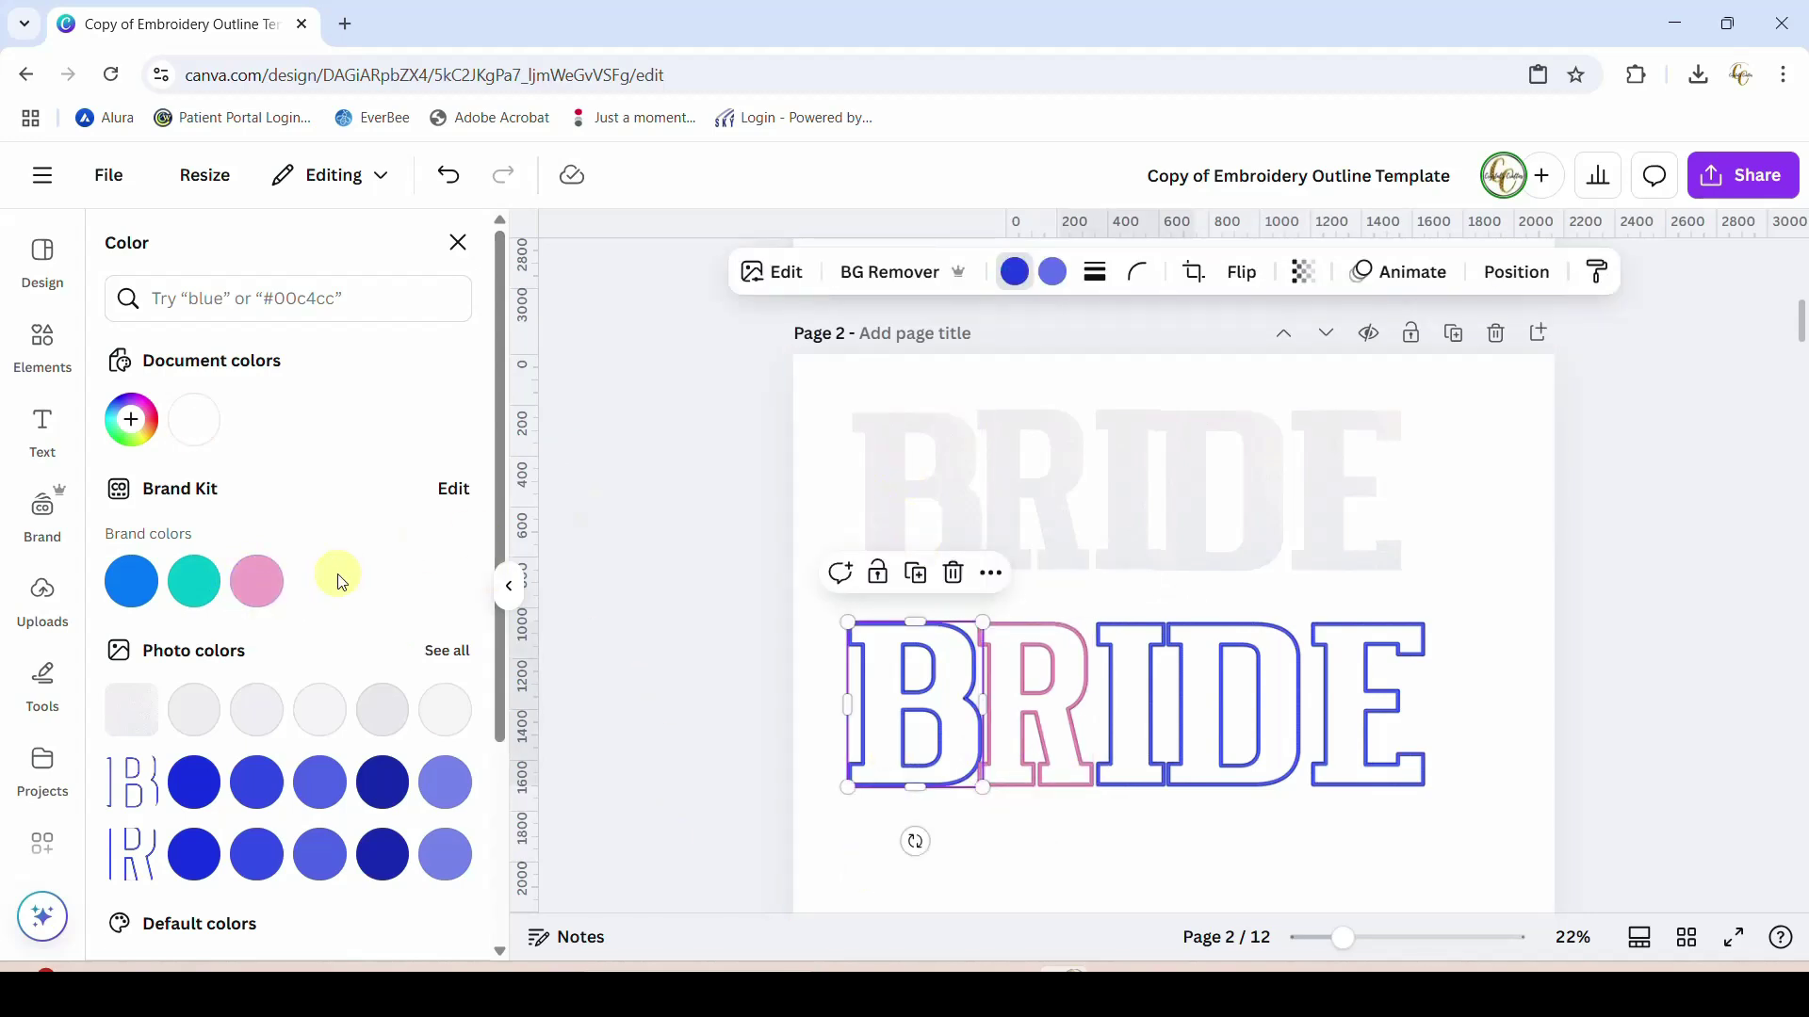
pyautogui.click(256, 582)
pyautogui.click(739, 687)
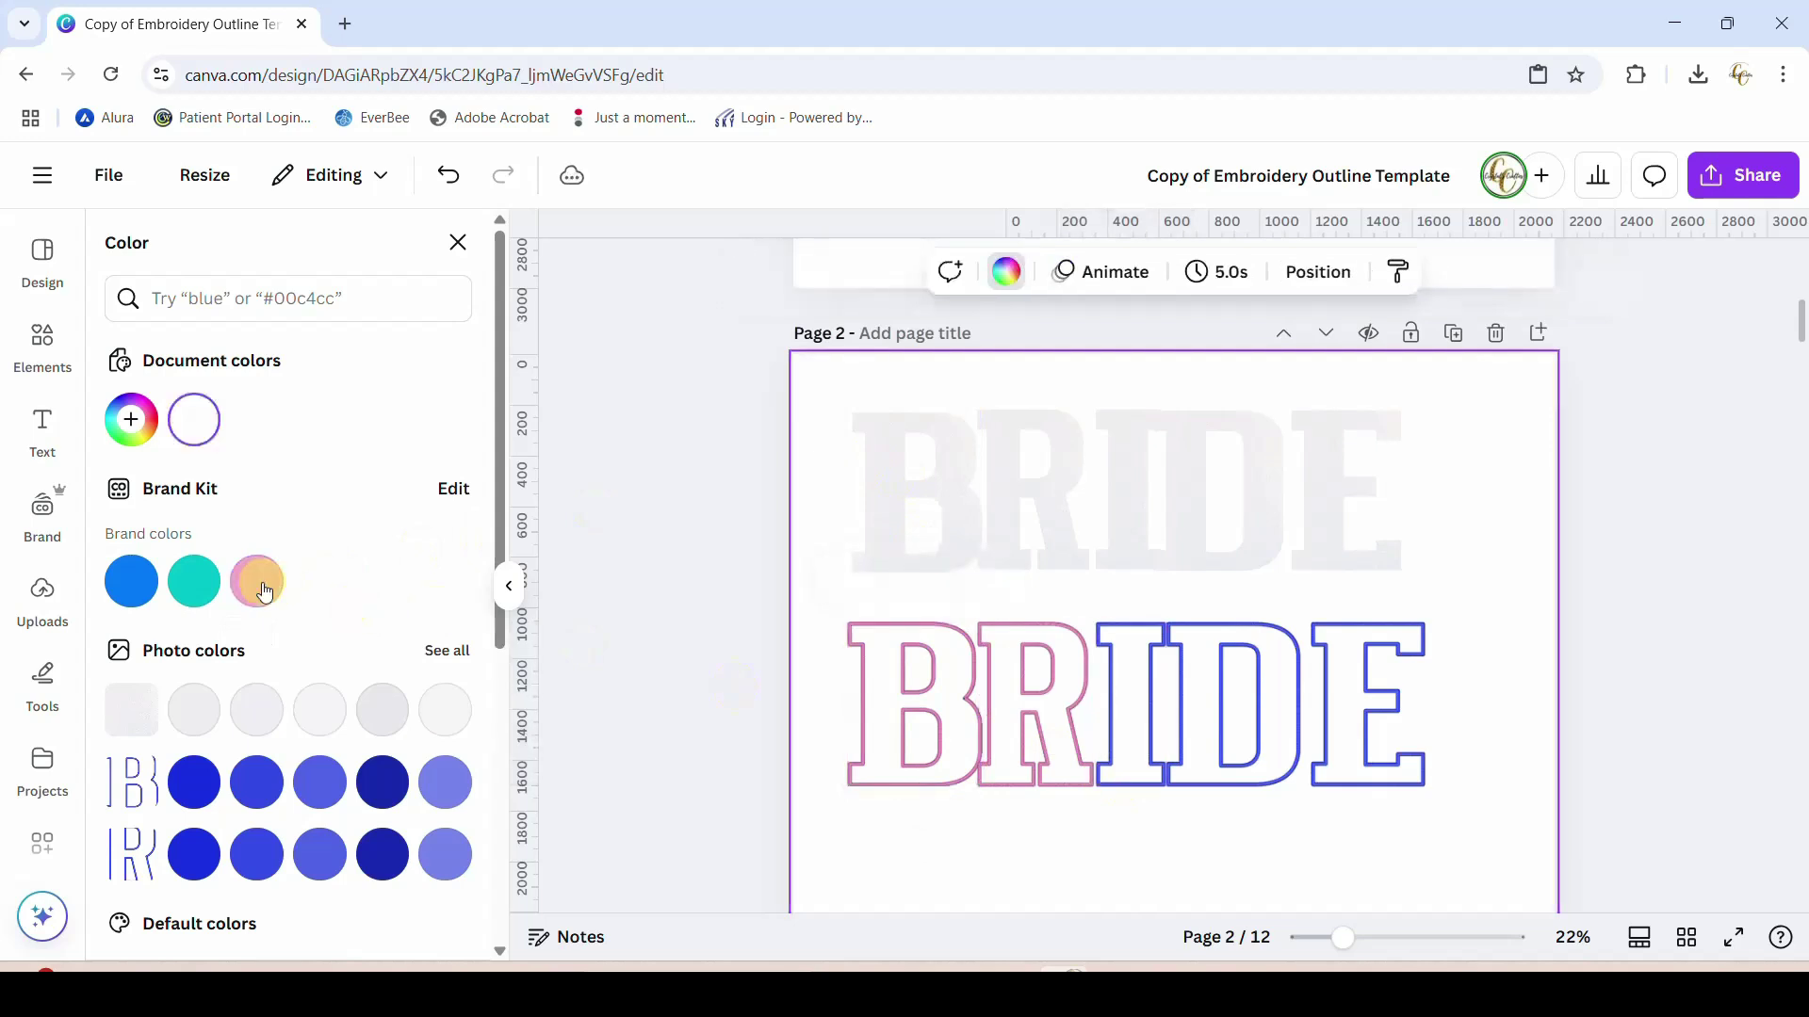
pyautogui.click(265, 592)
pyautogui.hotkey('ctrl', 'z')
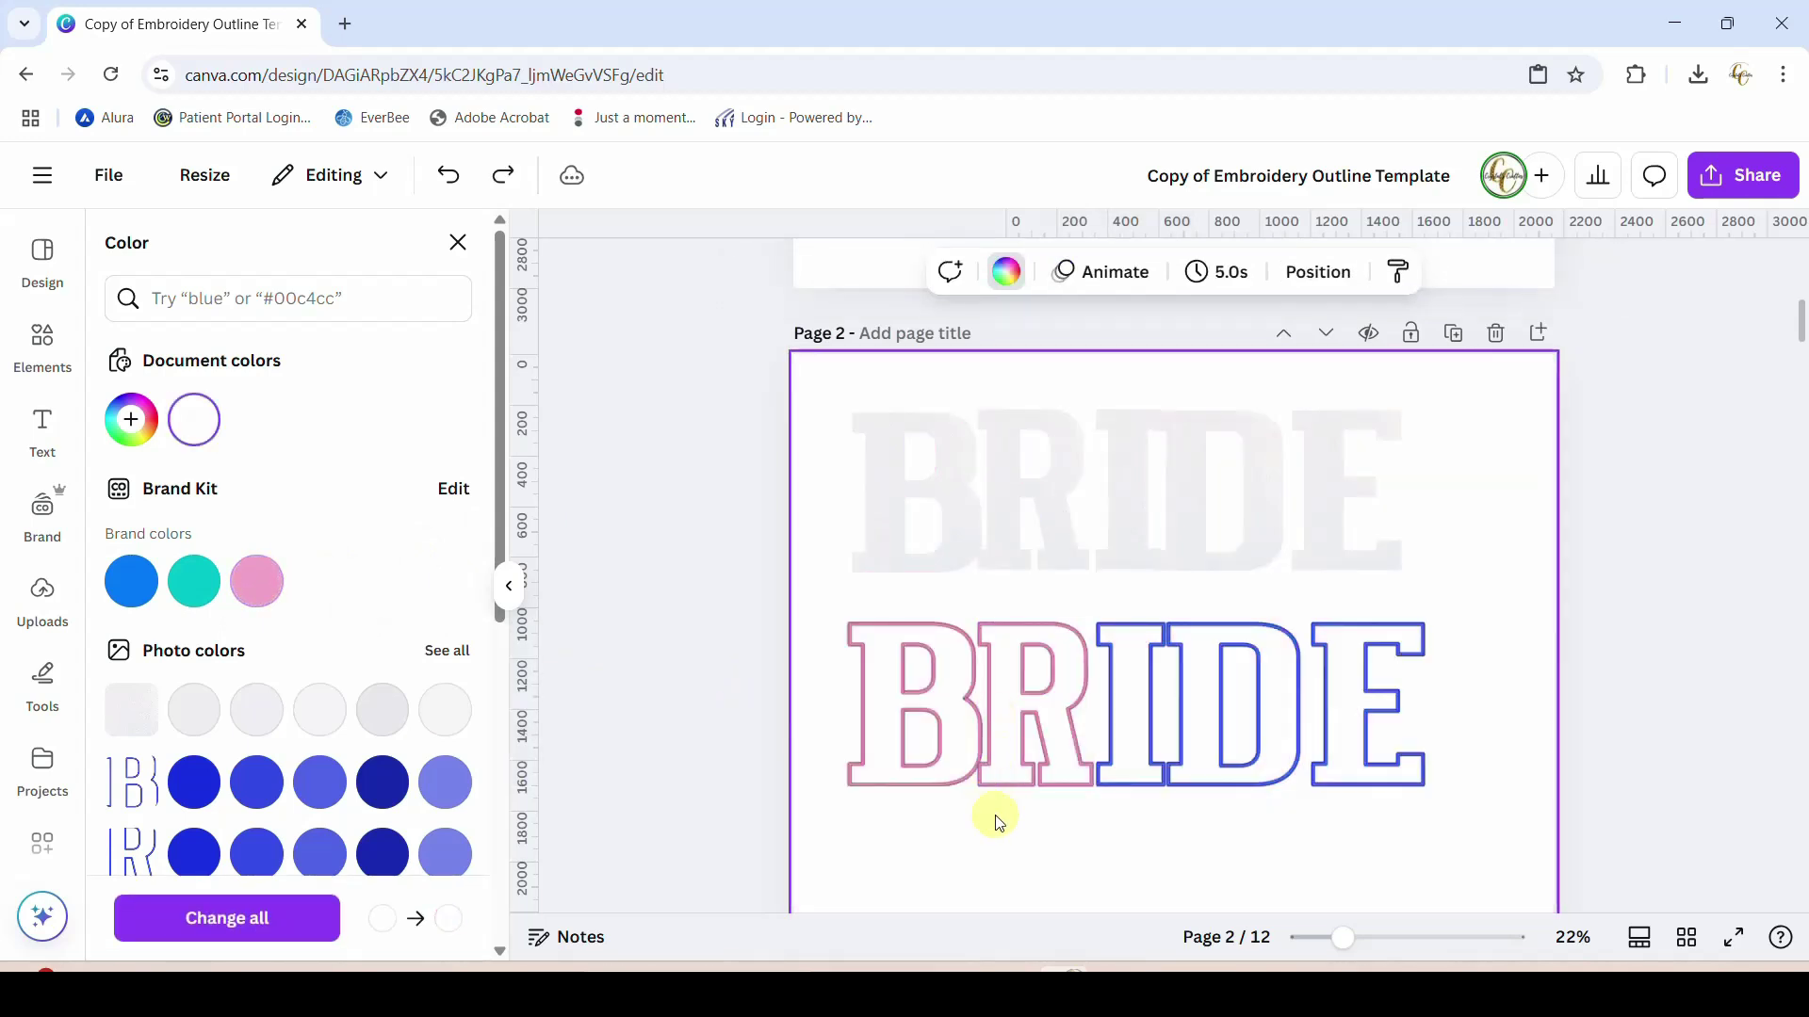
# Recolor the darker blue of the I, D and E outlines with the pink brand color #f1a4c9
pyautogui.click(1121, 771)
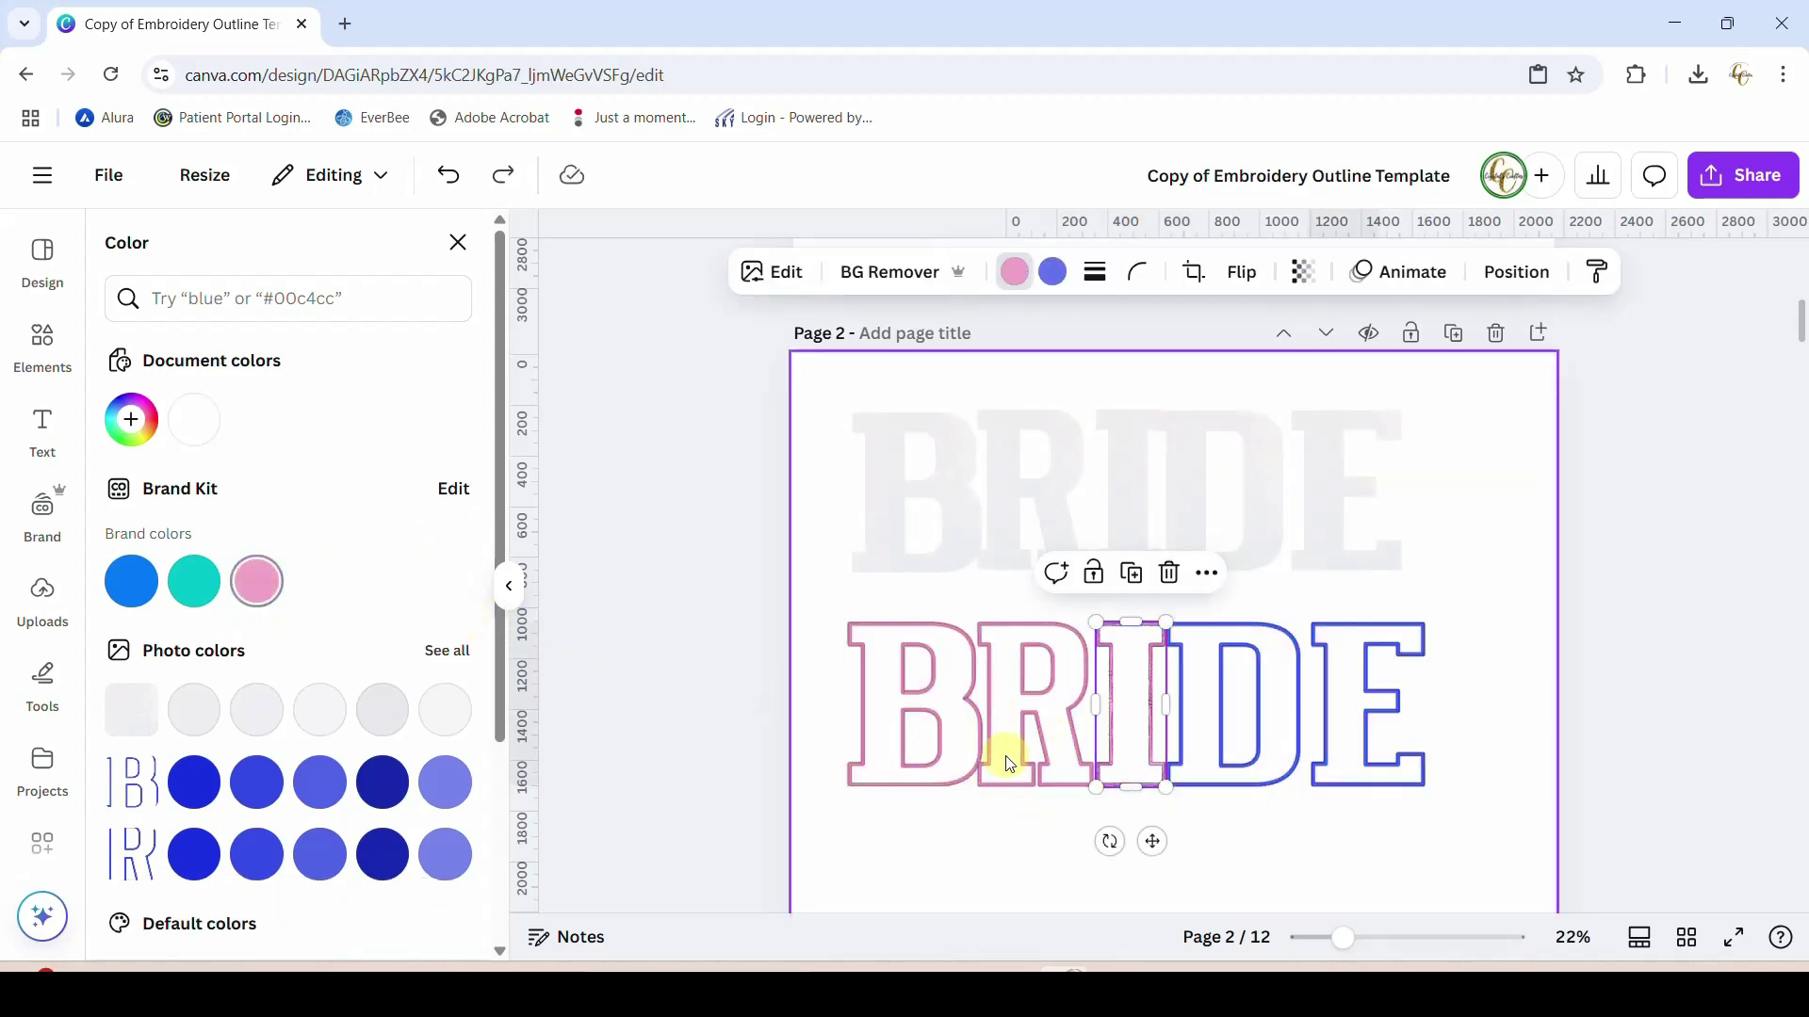
pyautogui.click(1208, 784)
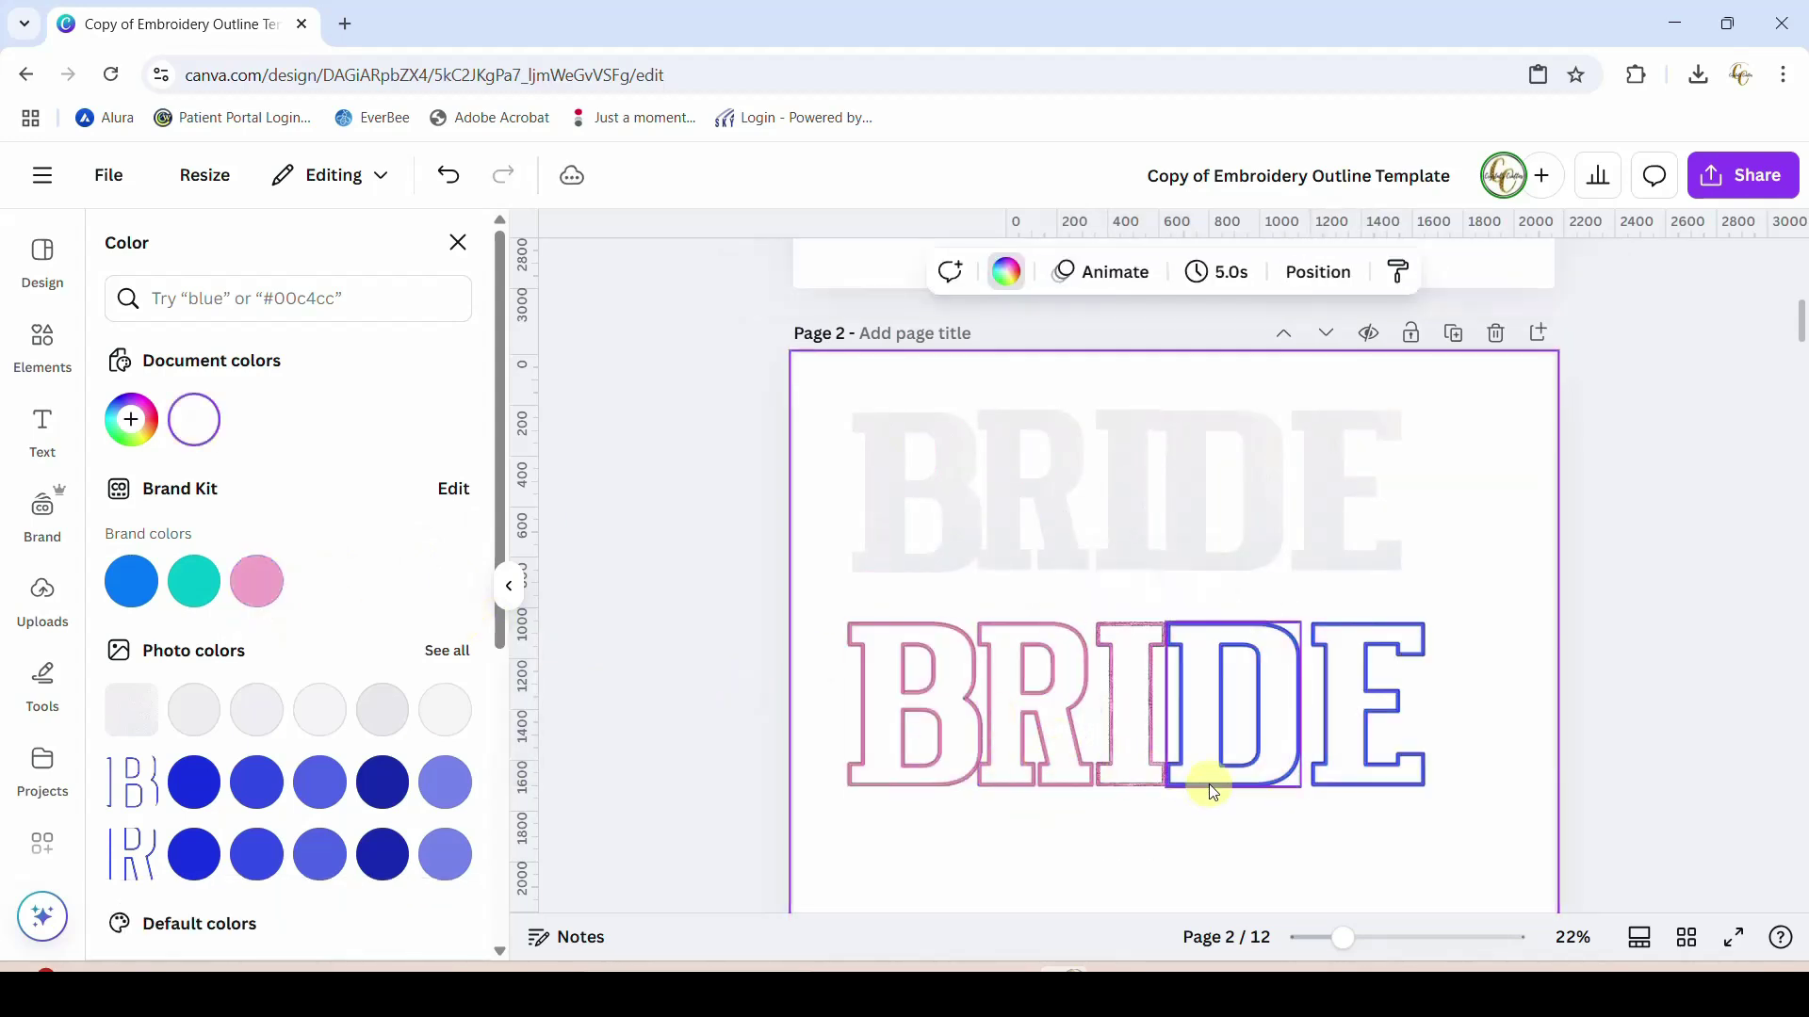
pyautogui.click(261, 596)
pyautogui.click(1399, 780)
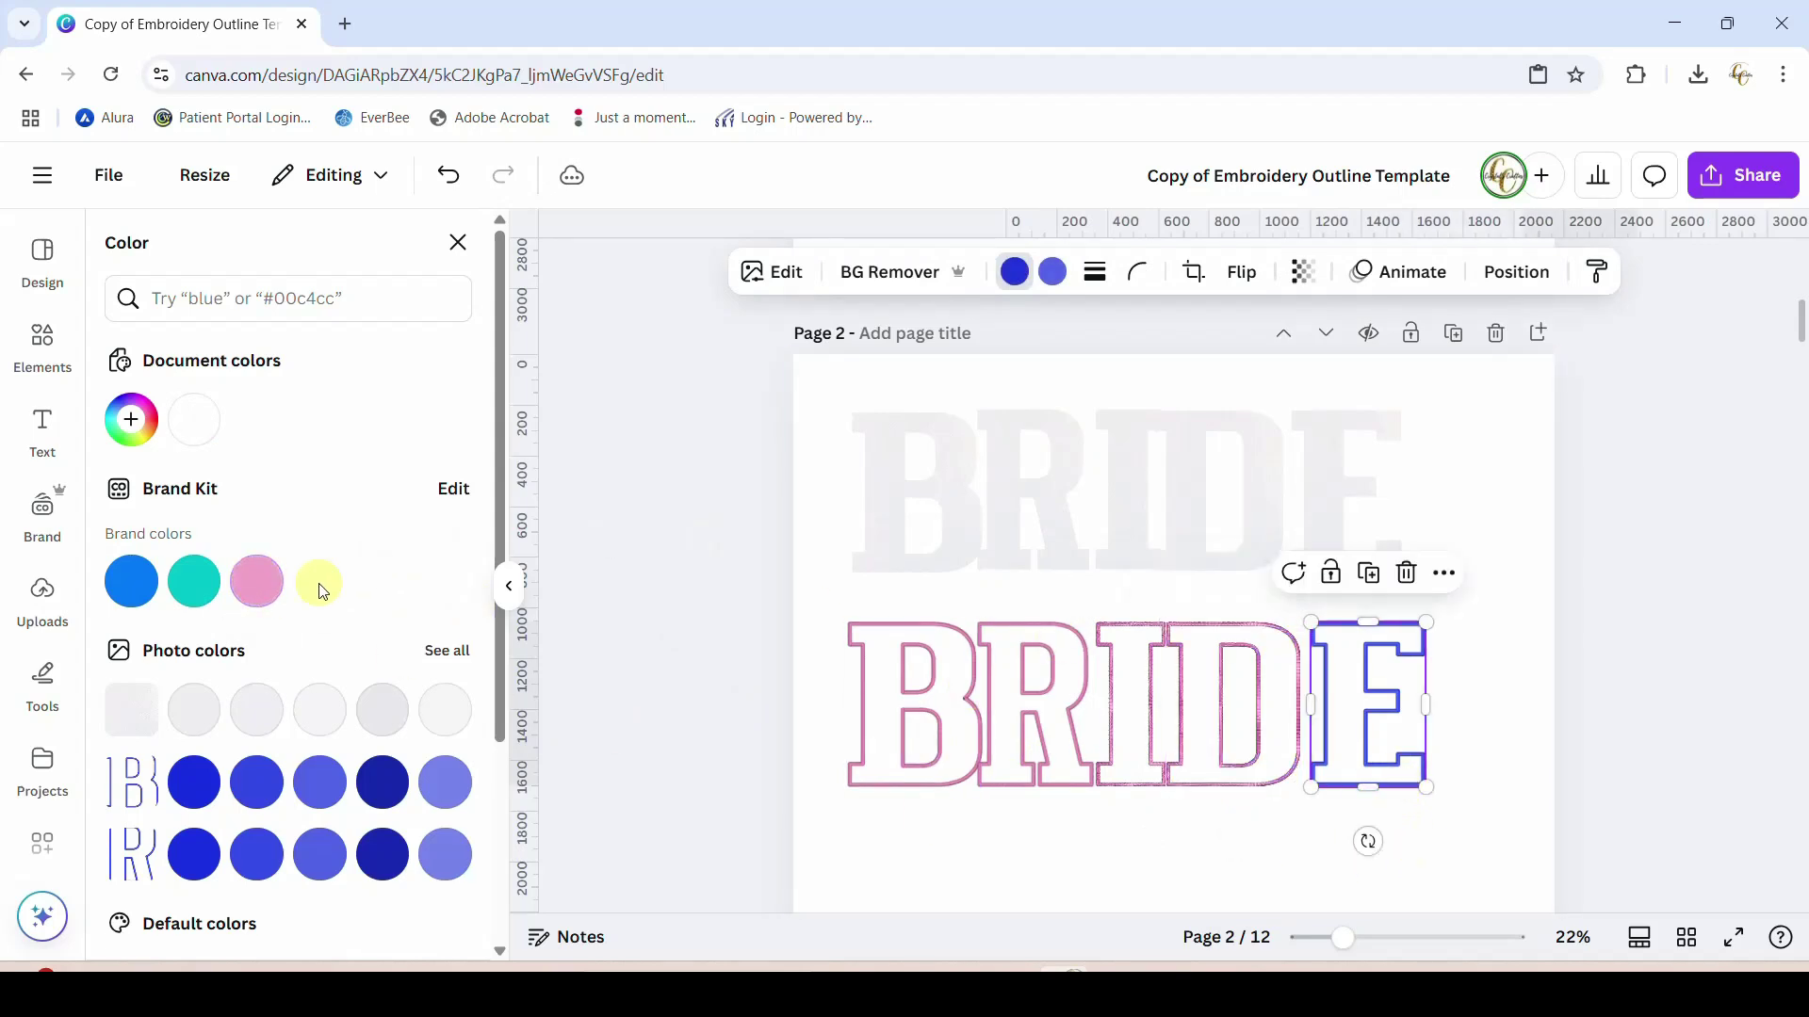
pyautogui.click(259, 584)
pyautogui.click(931, 874)
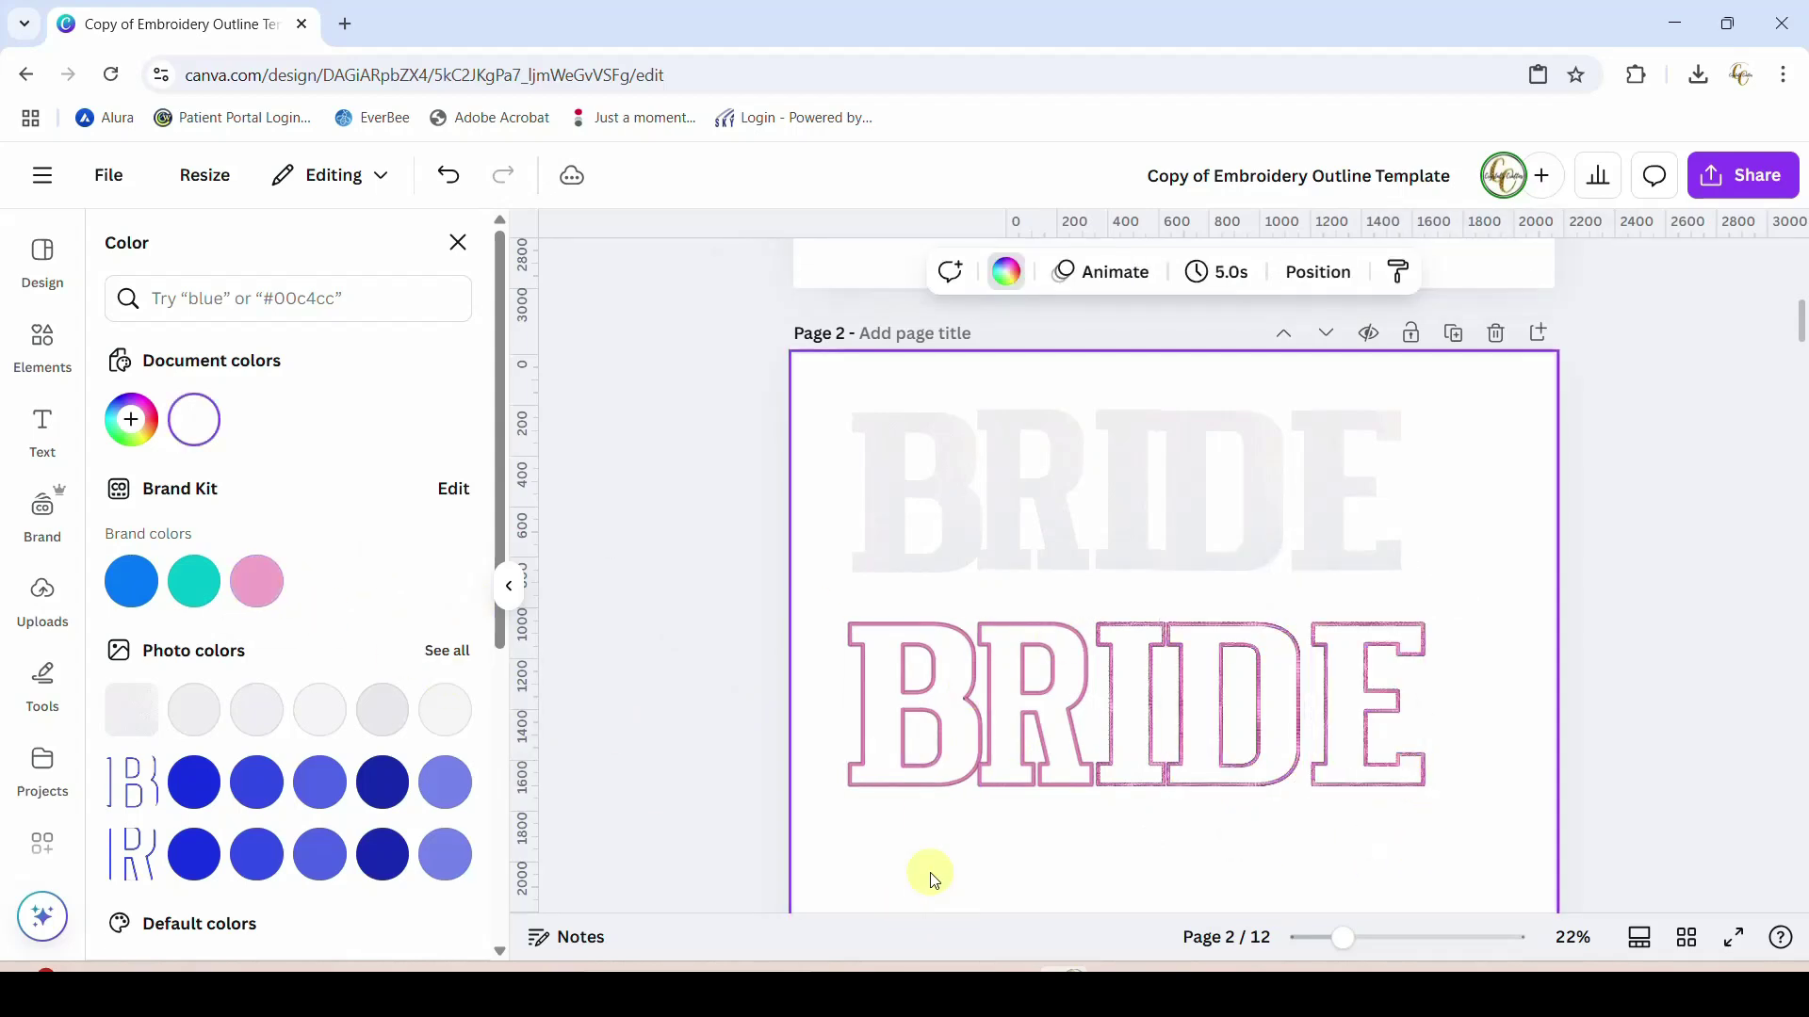
# Change the pink of the separate B outline to the lighter shade #FFCDE5
pyautogui.scroll(3, 931, 876)
pyautogui.scroll(-4, 930, 873)
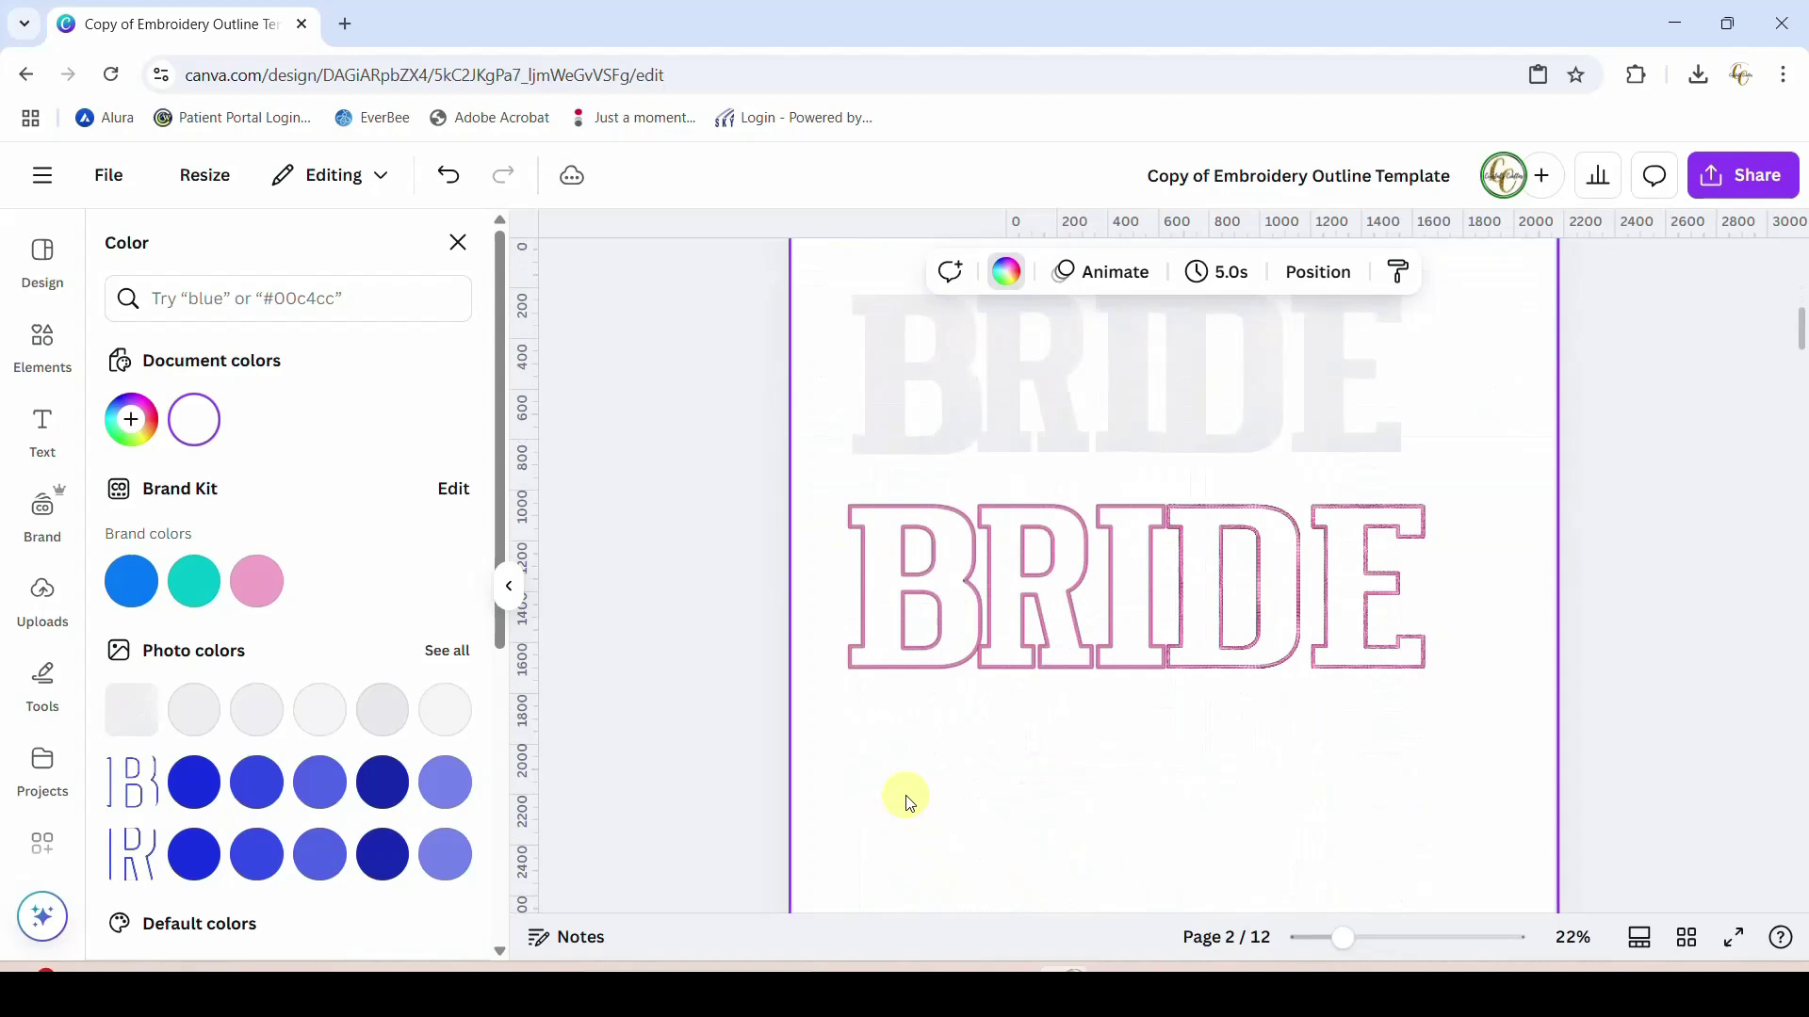
pyautogui.click(919, 670)
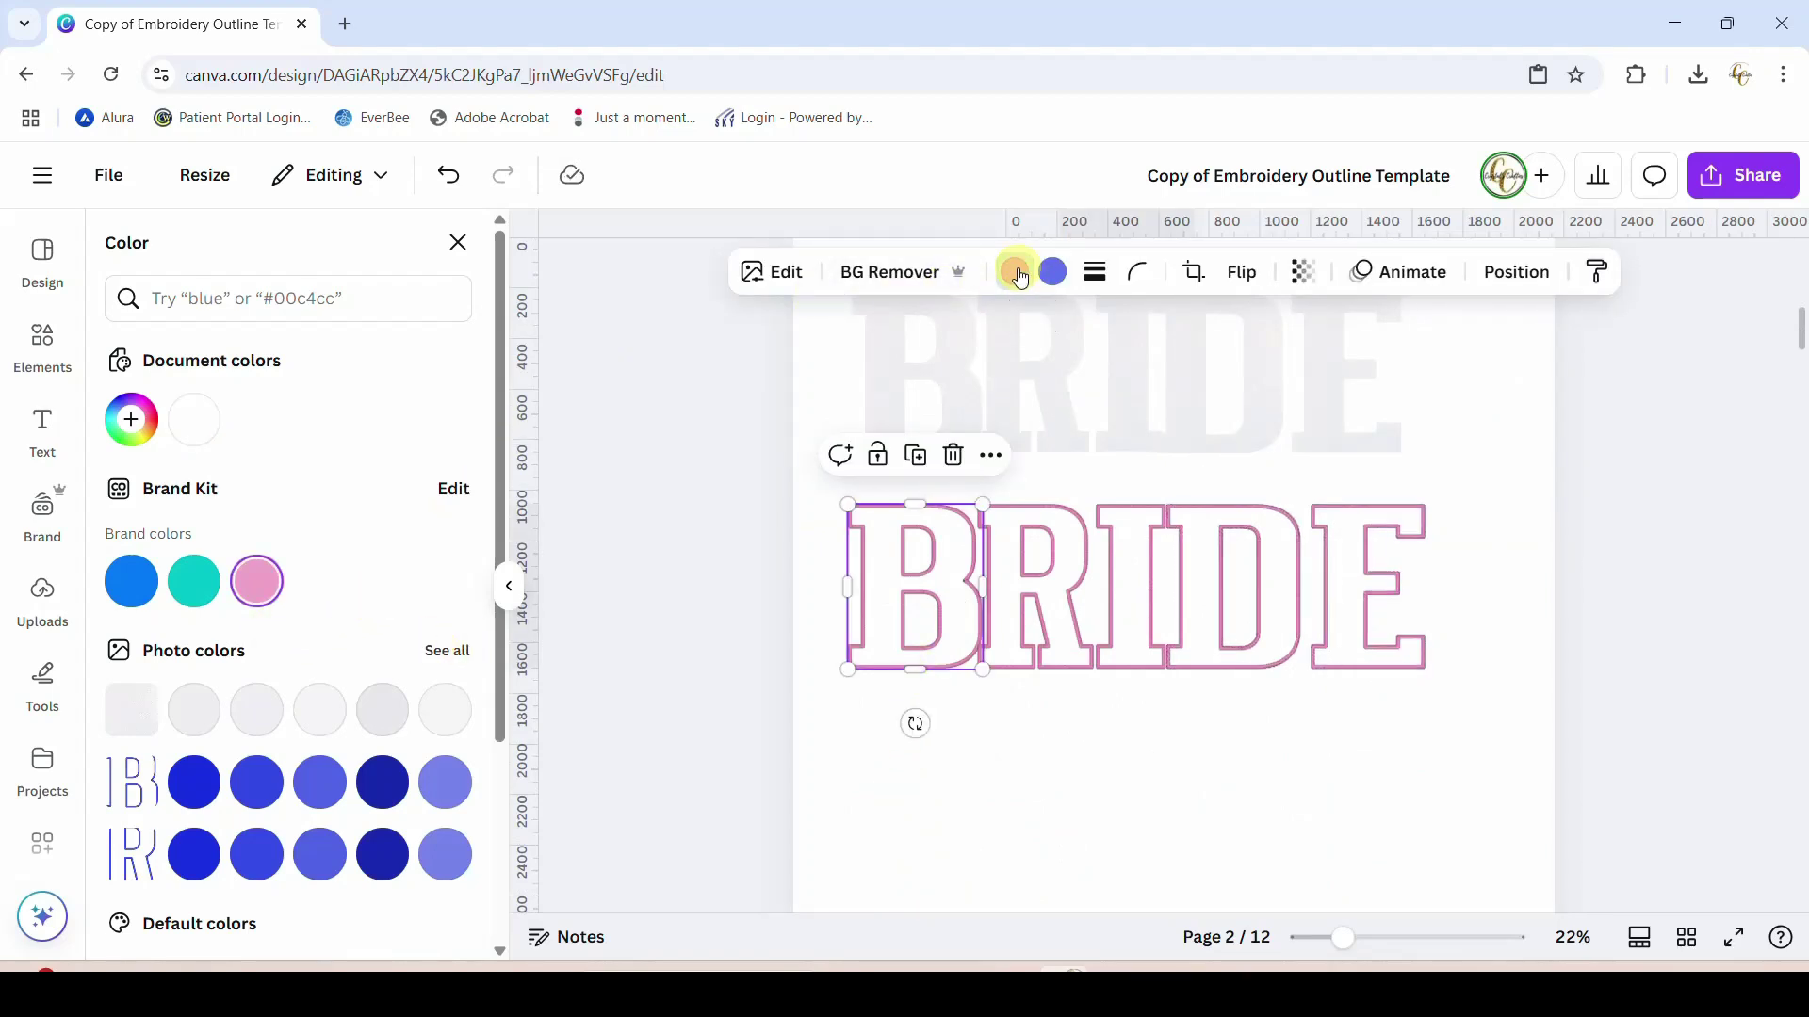
pyautogui.click(1015, 273)
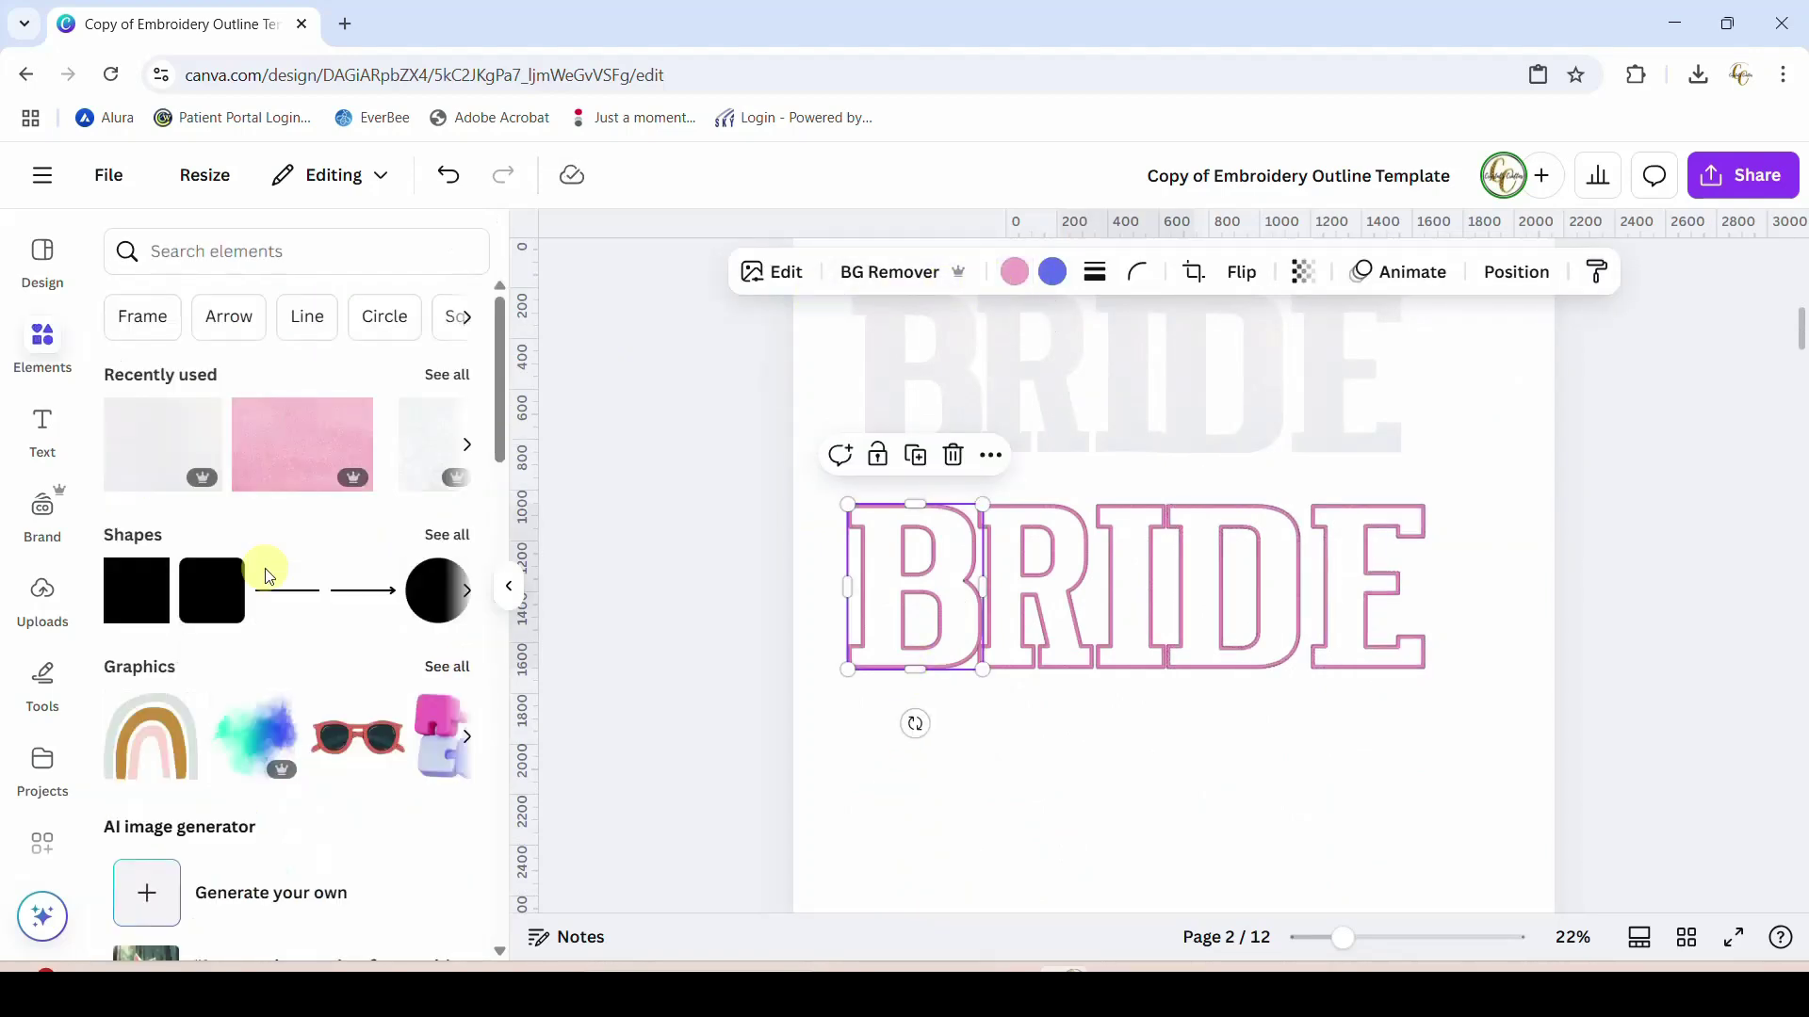
pyautogui.click(1015, 272)
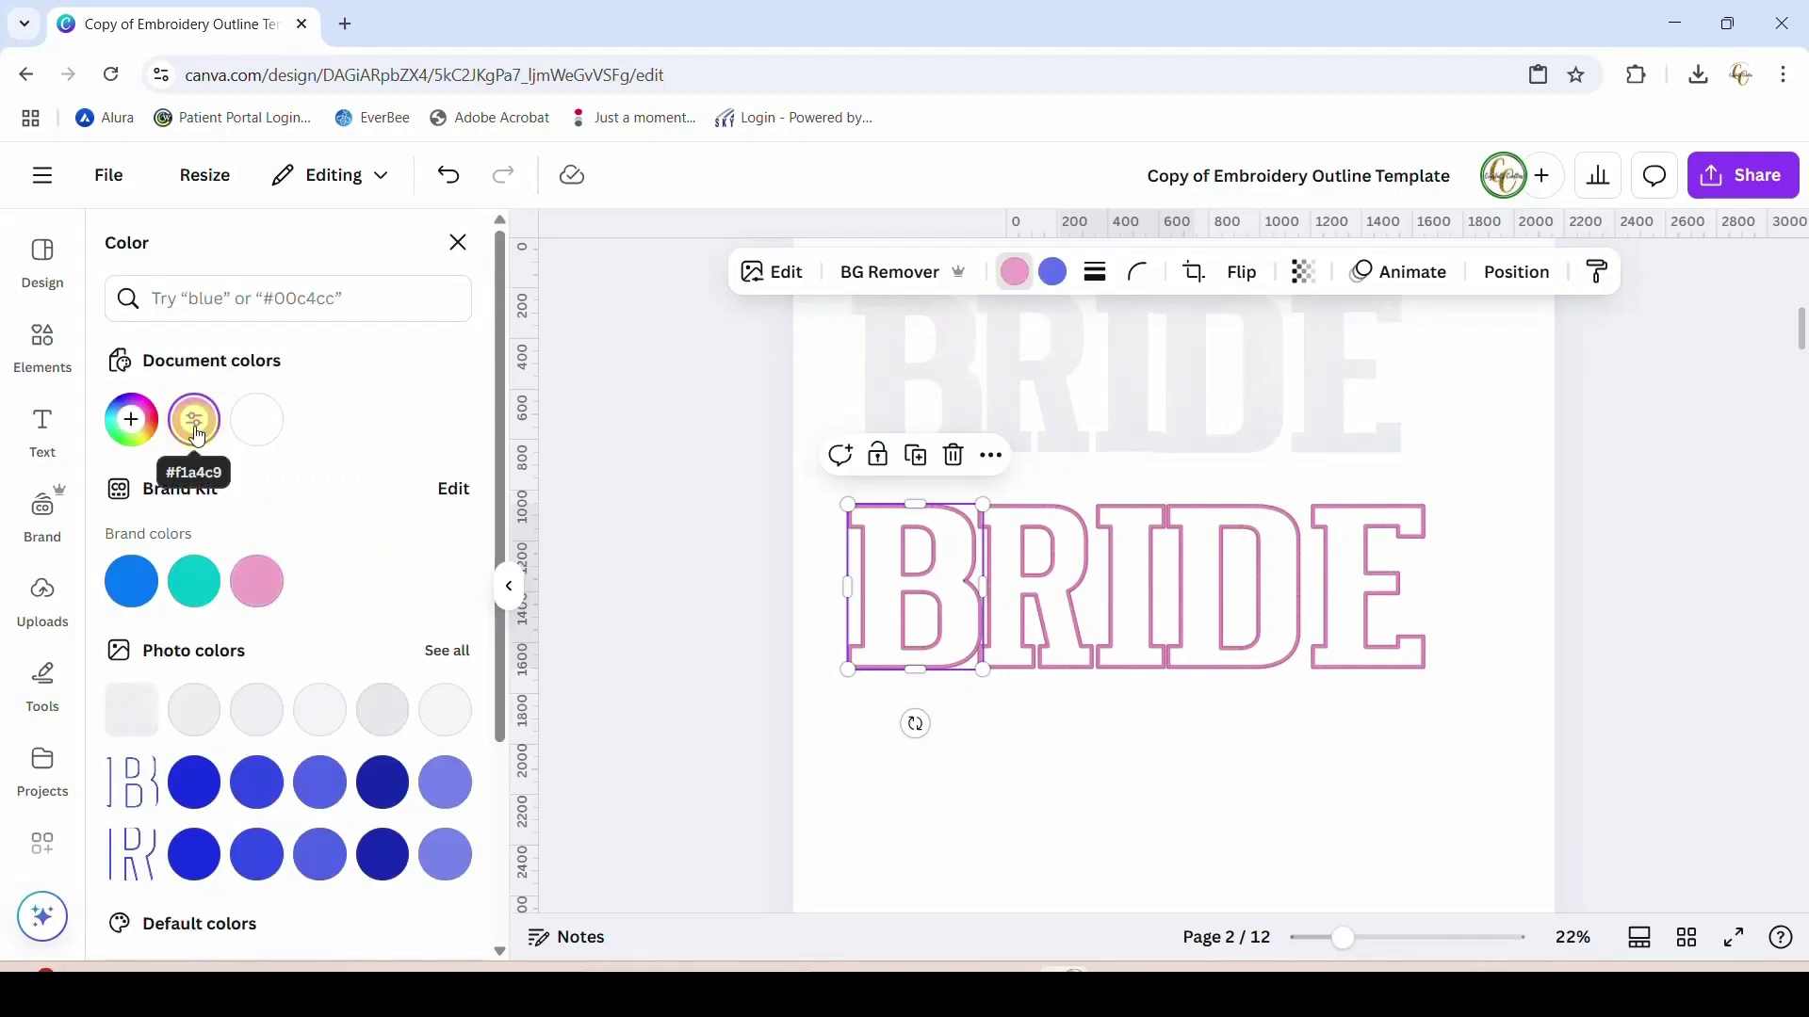
pyautogui.click(196, 434)
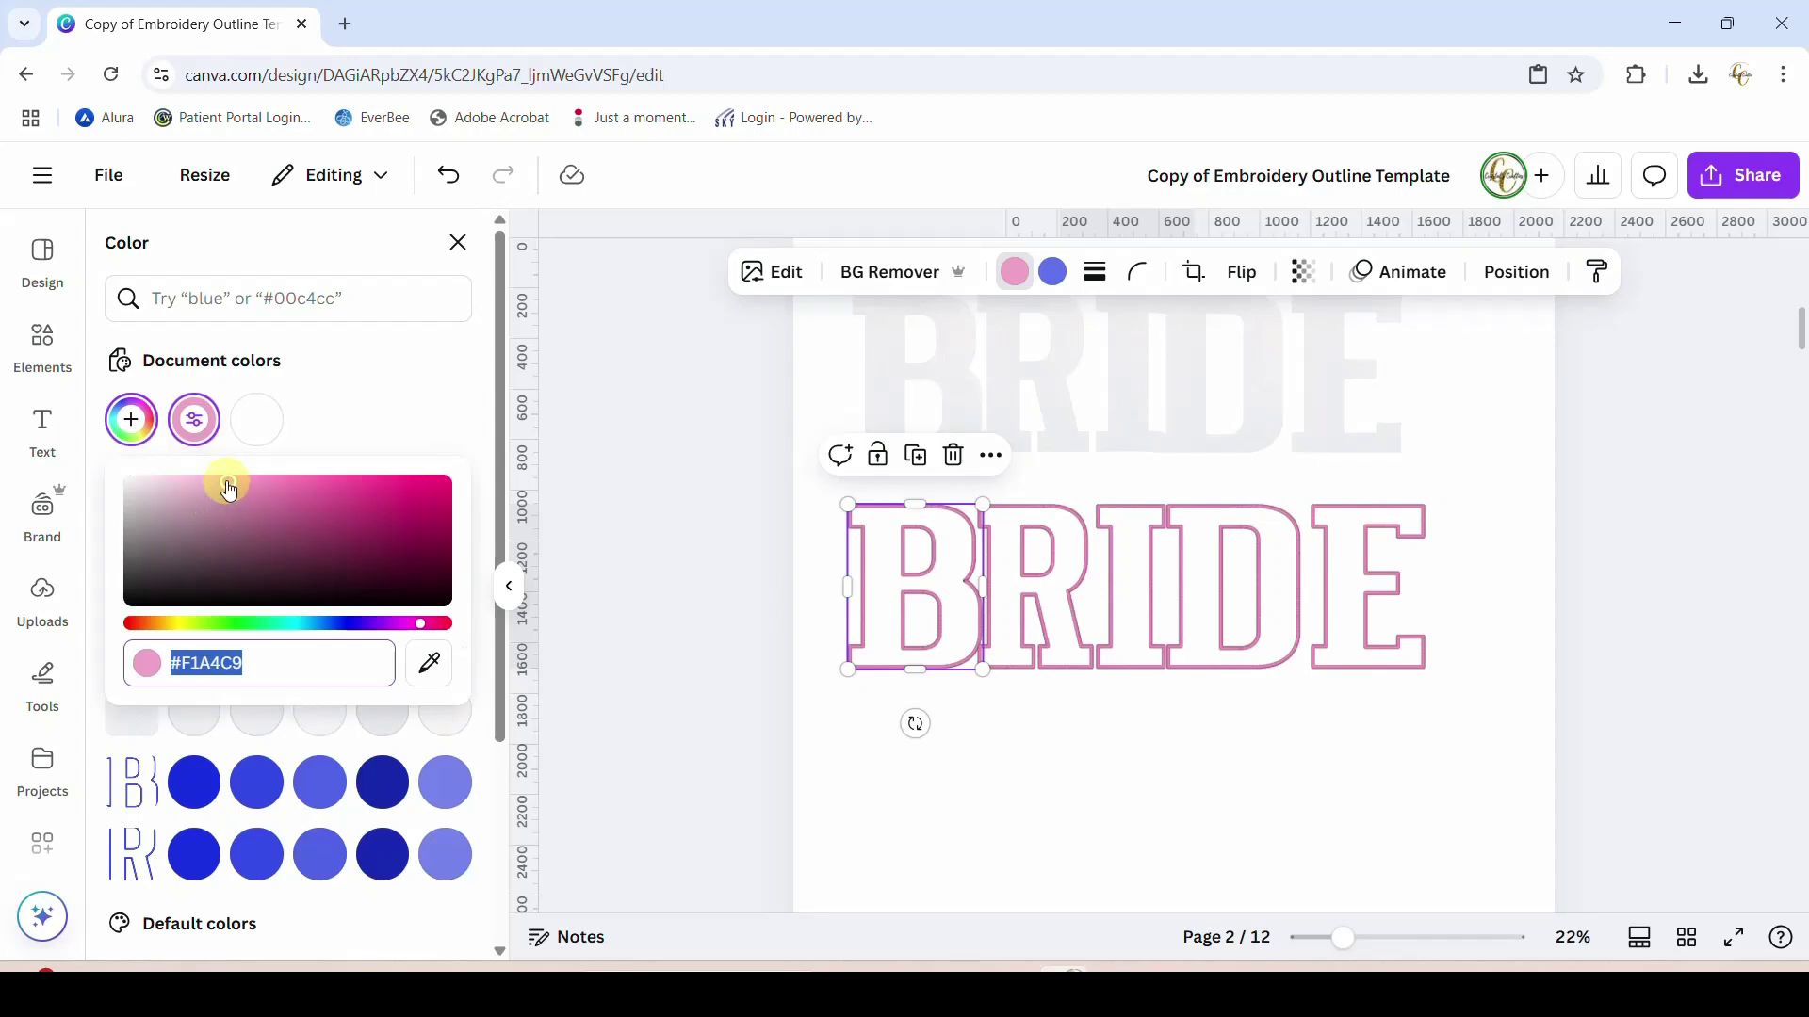
pyautogui.moveTo(228, 487); pyautogui.dragTo(191, 483)
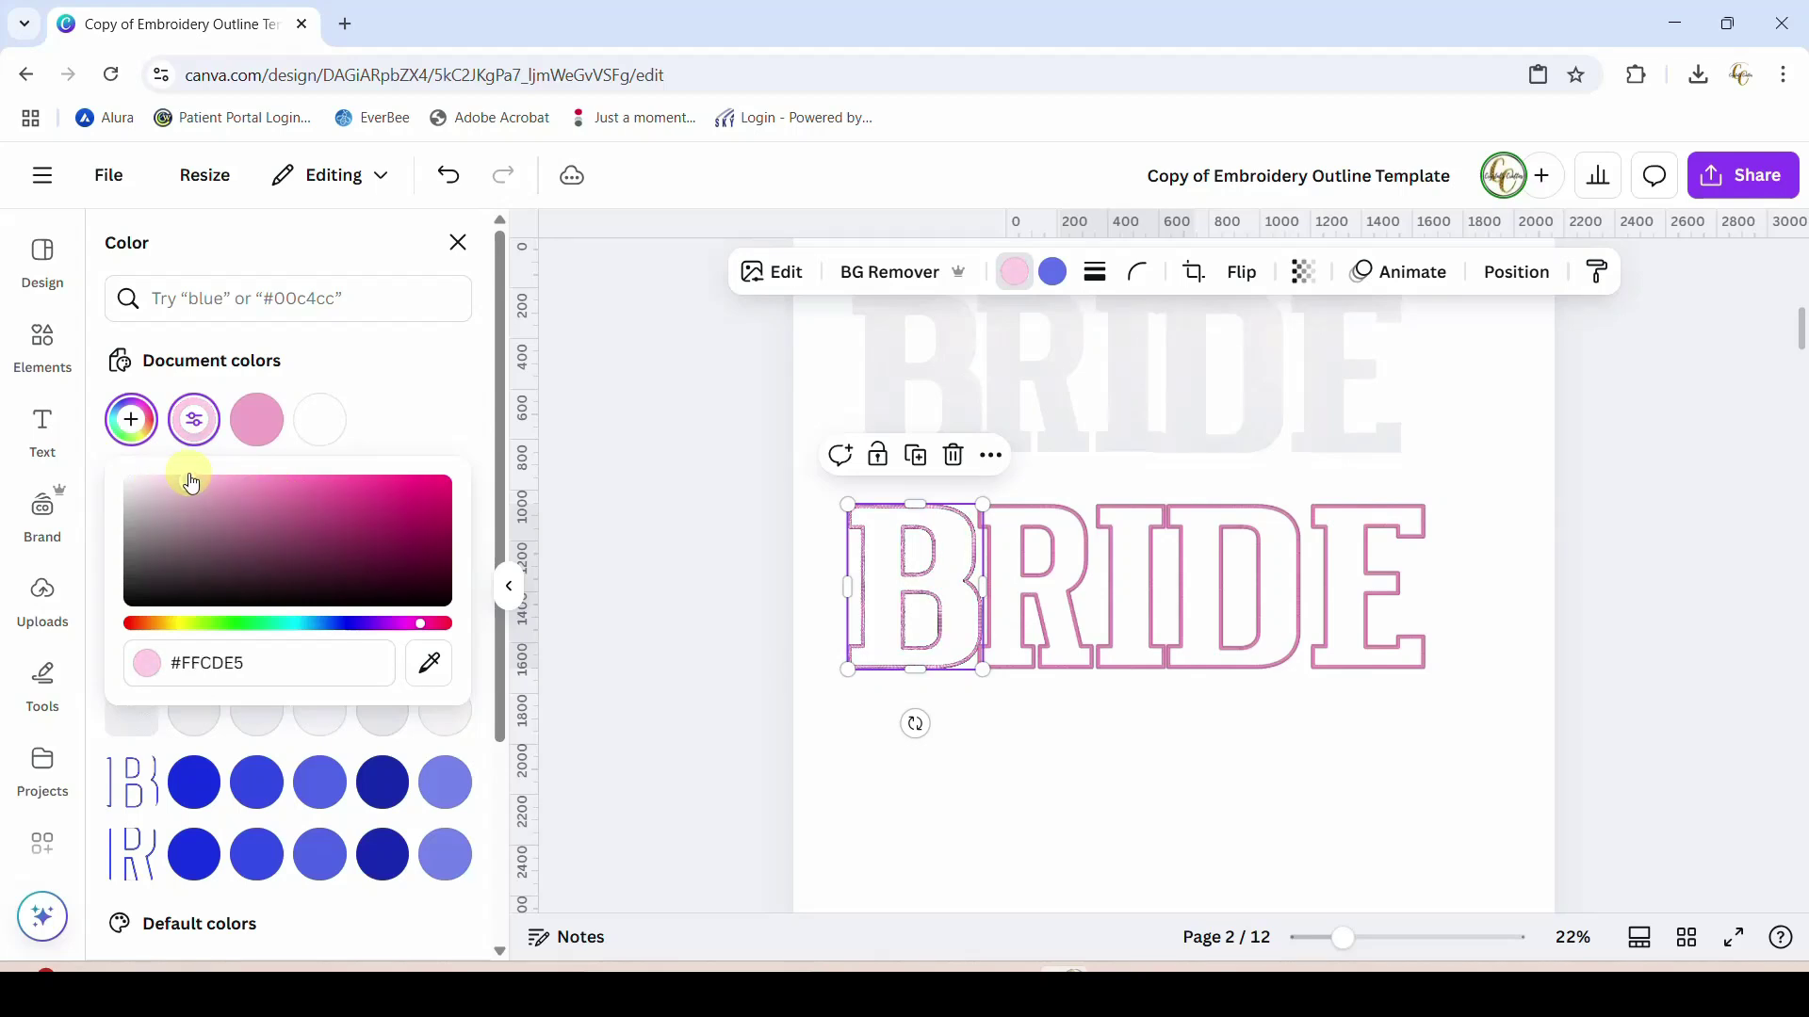
pyautogui.click(898, 842)
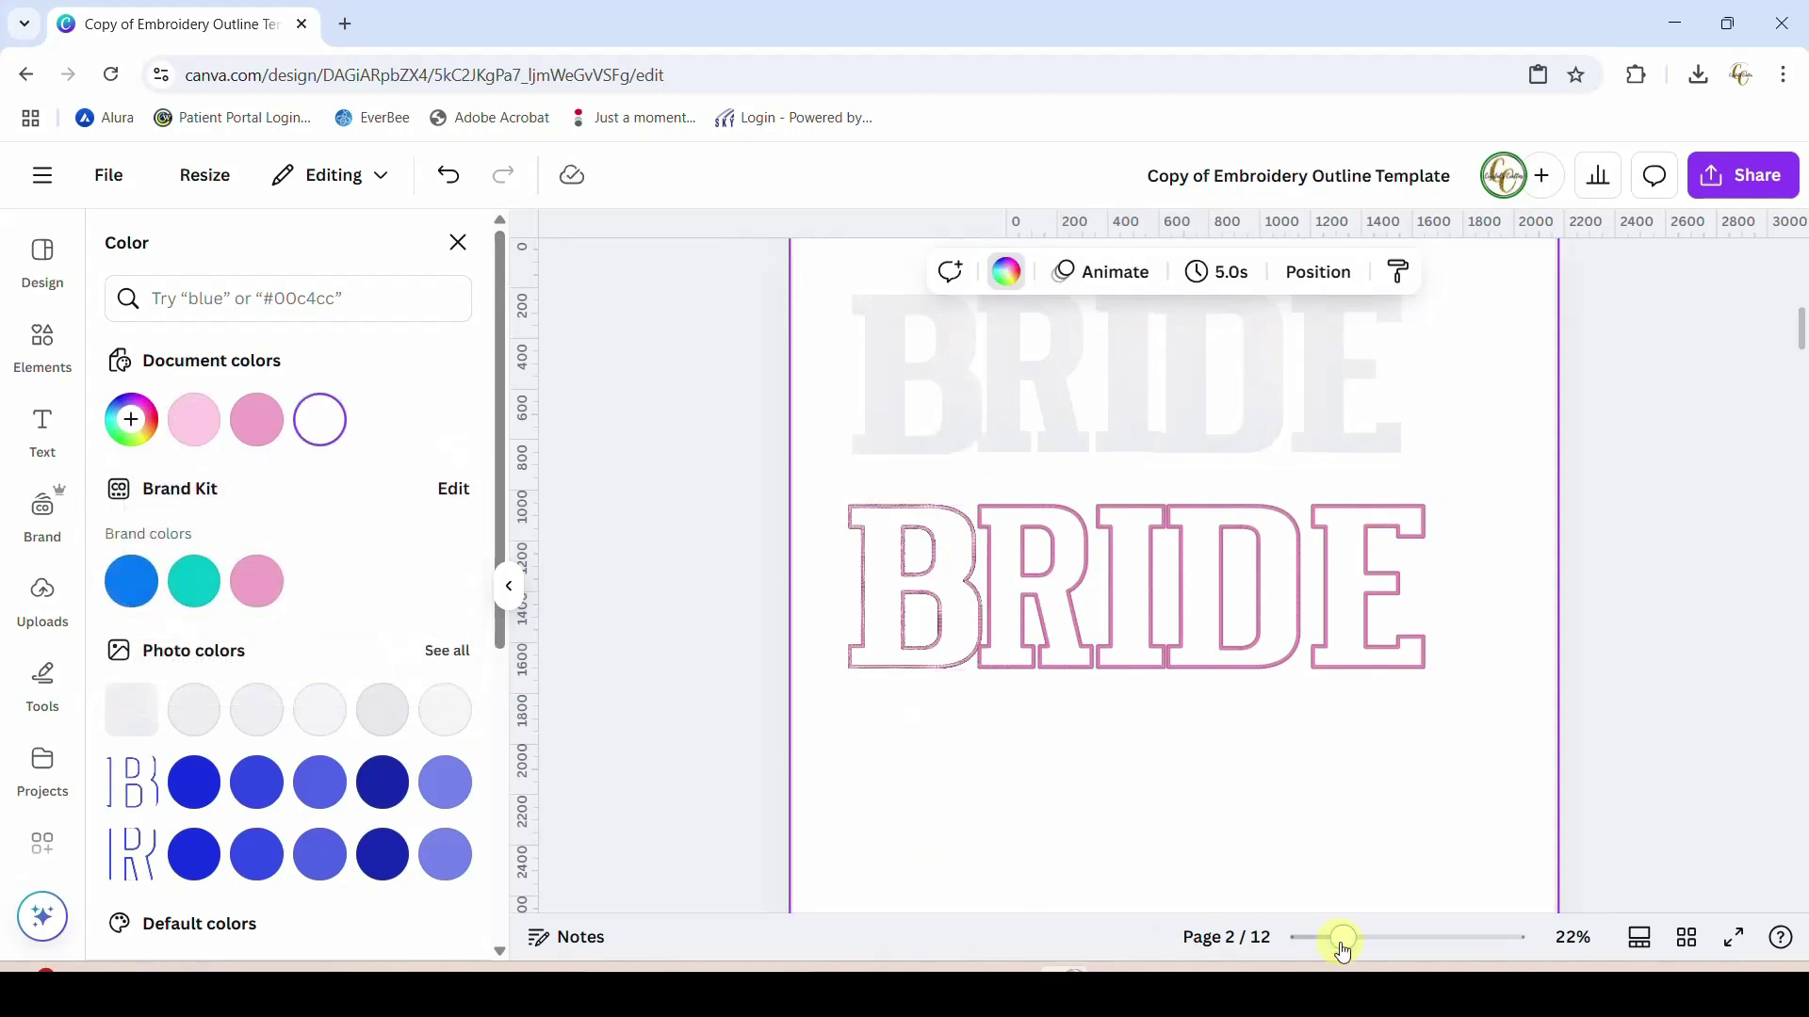
# Examine the stitching of the B and R outlines up close and compare their pink shades
pyautogui.moveTo(1342, 947); pyautogui.dragTo(1400, 946)
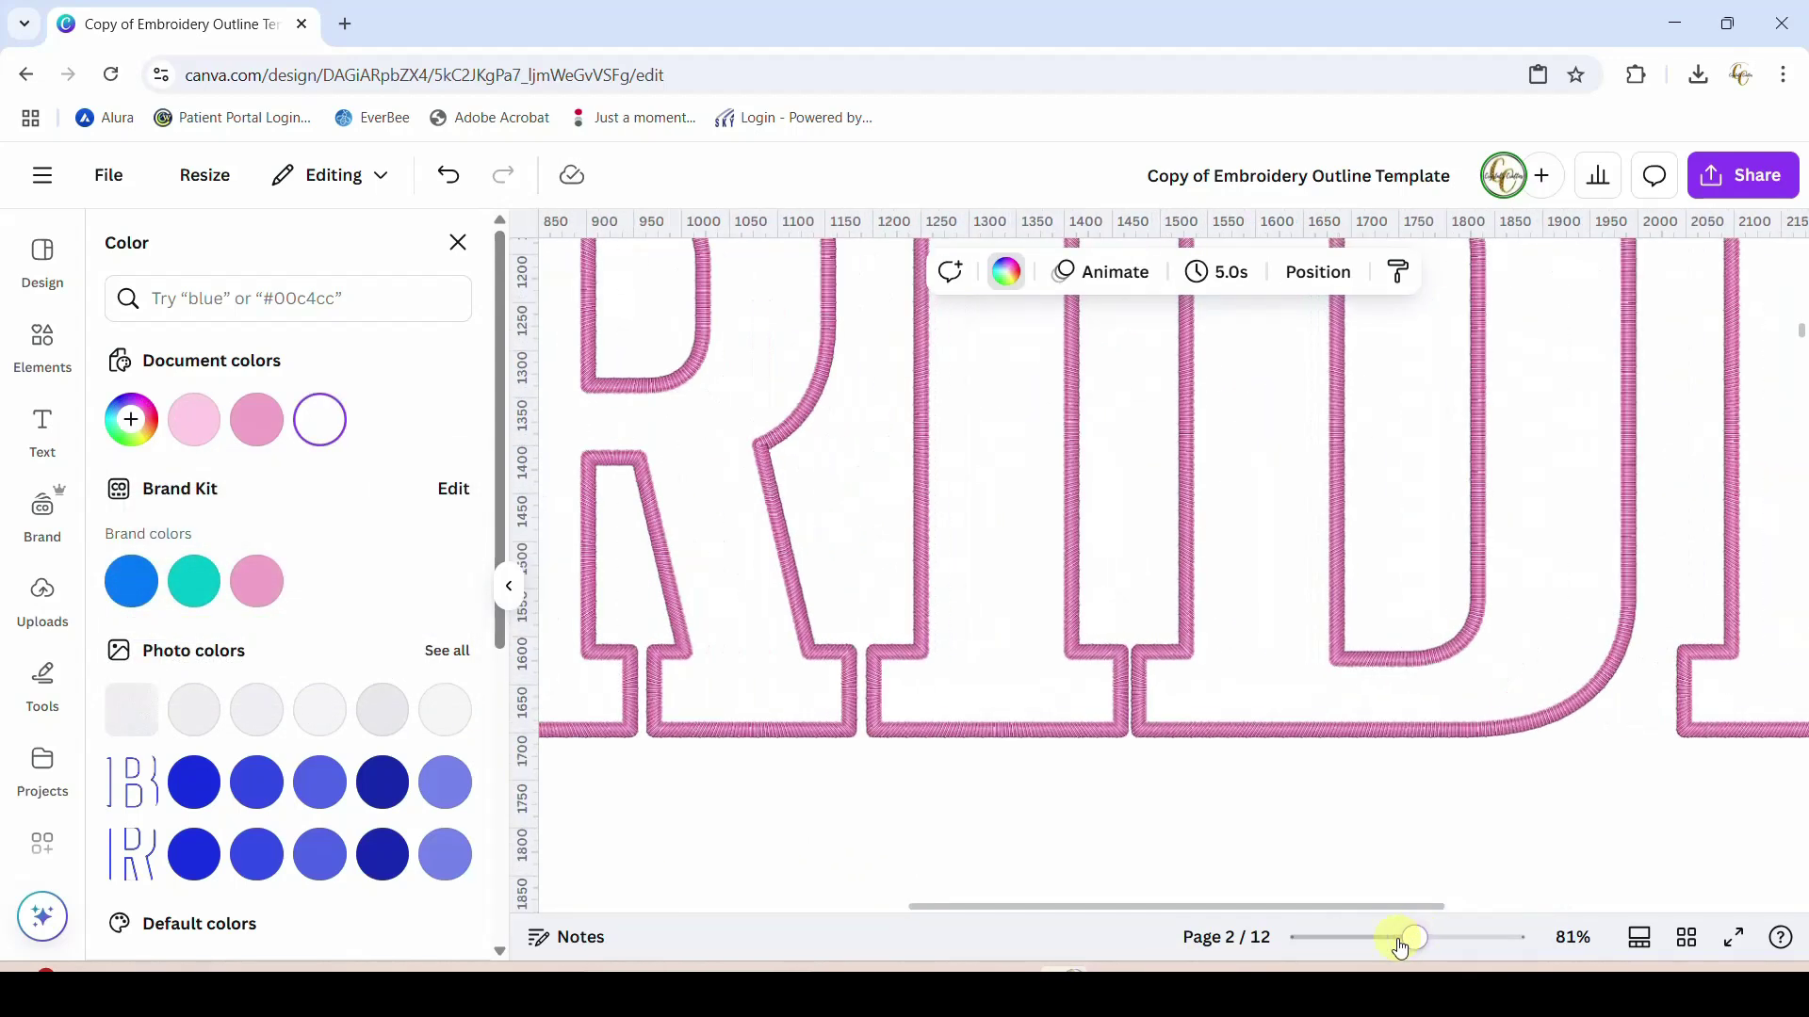
pyautogui.moveTo(1195, 906); pyautogui.dragTo(870, 908)
pyautogui.scroll(4, 1038, 869)
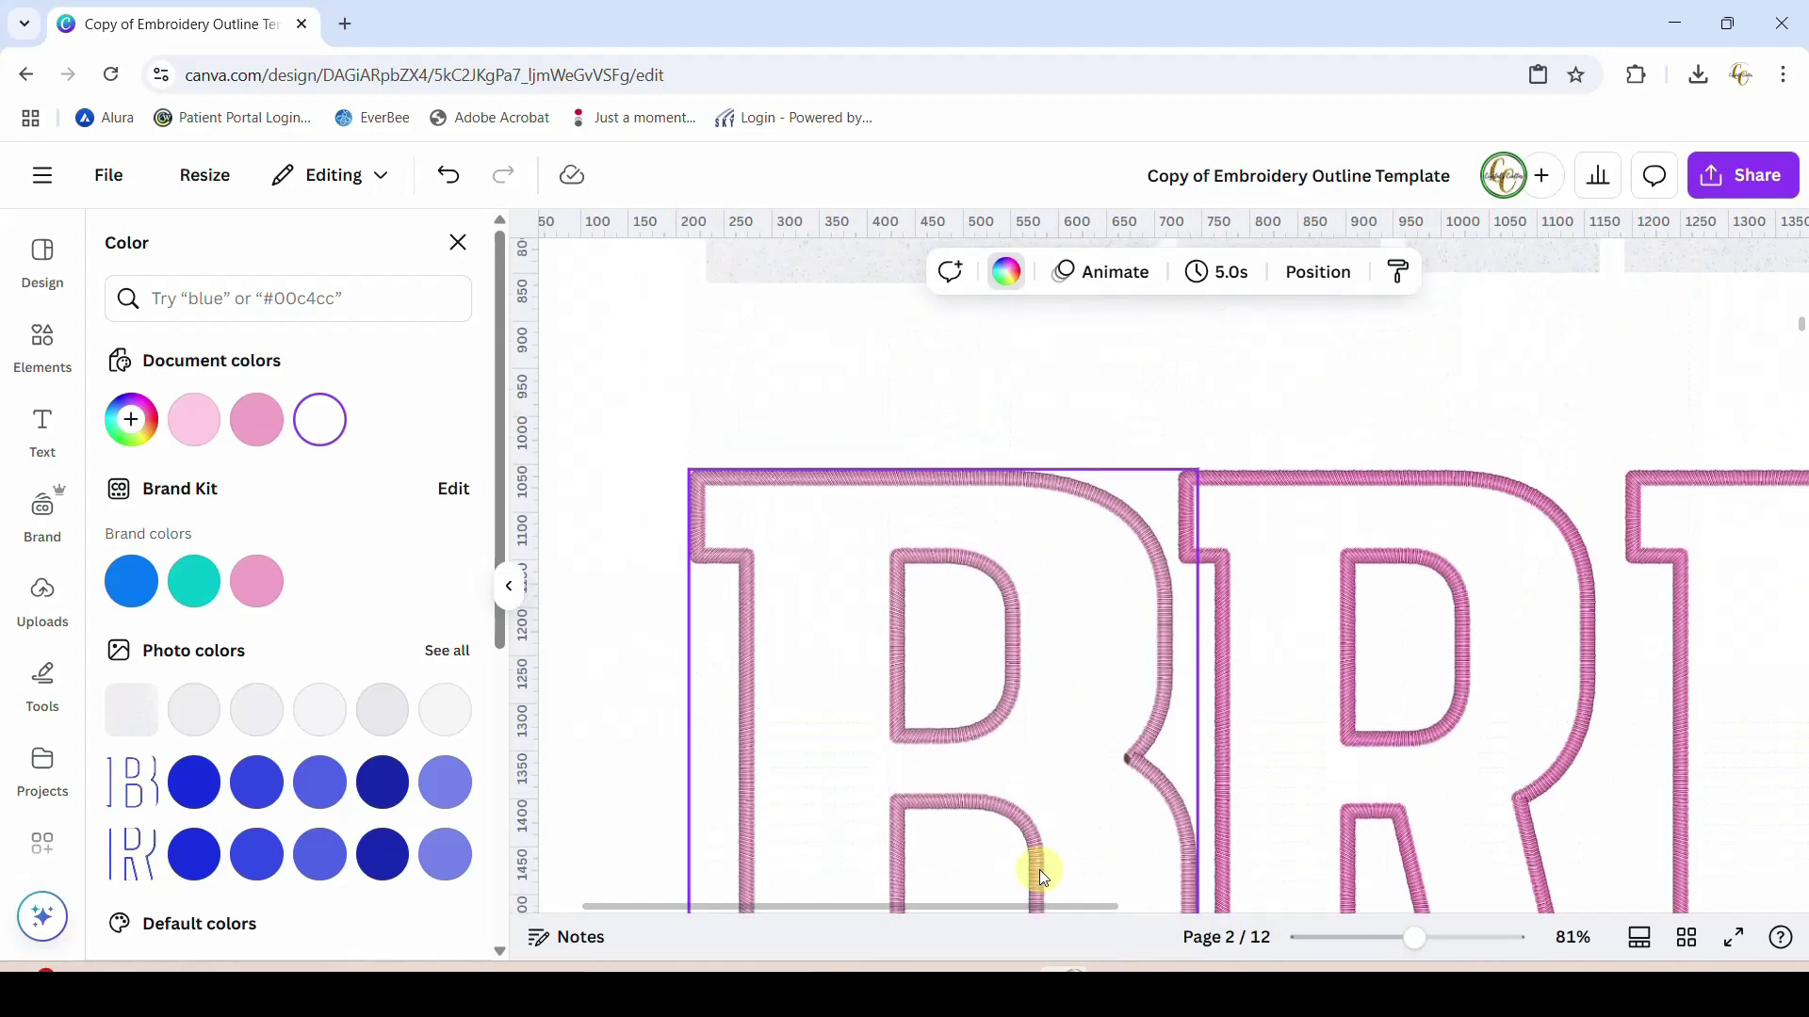
pyautogui.scroll(-1, 1043, 877)
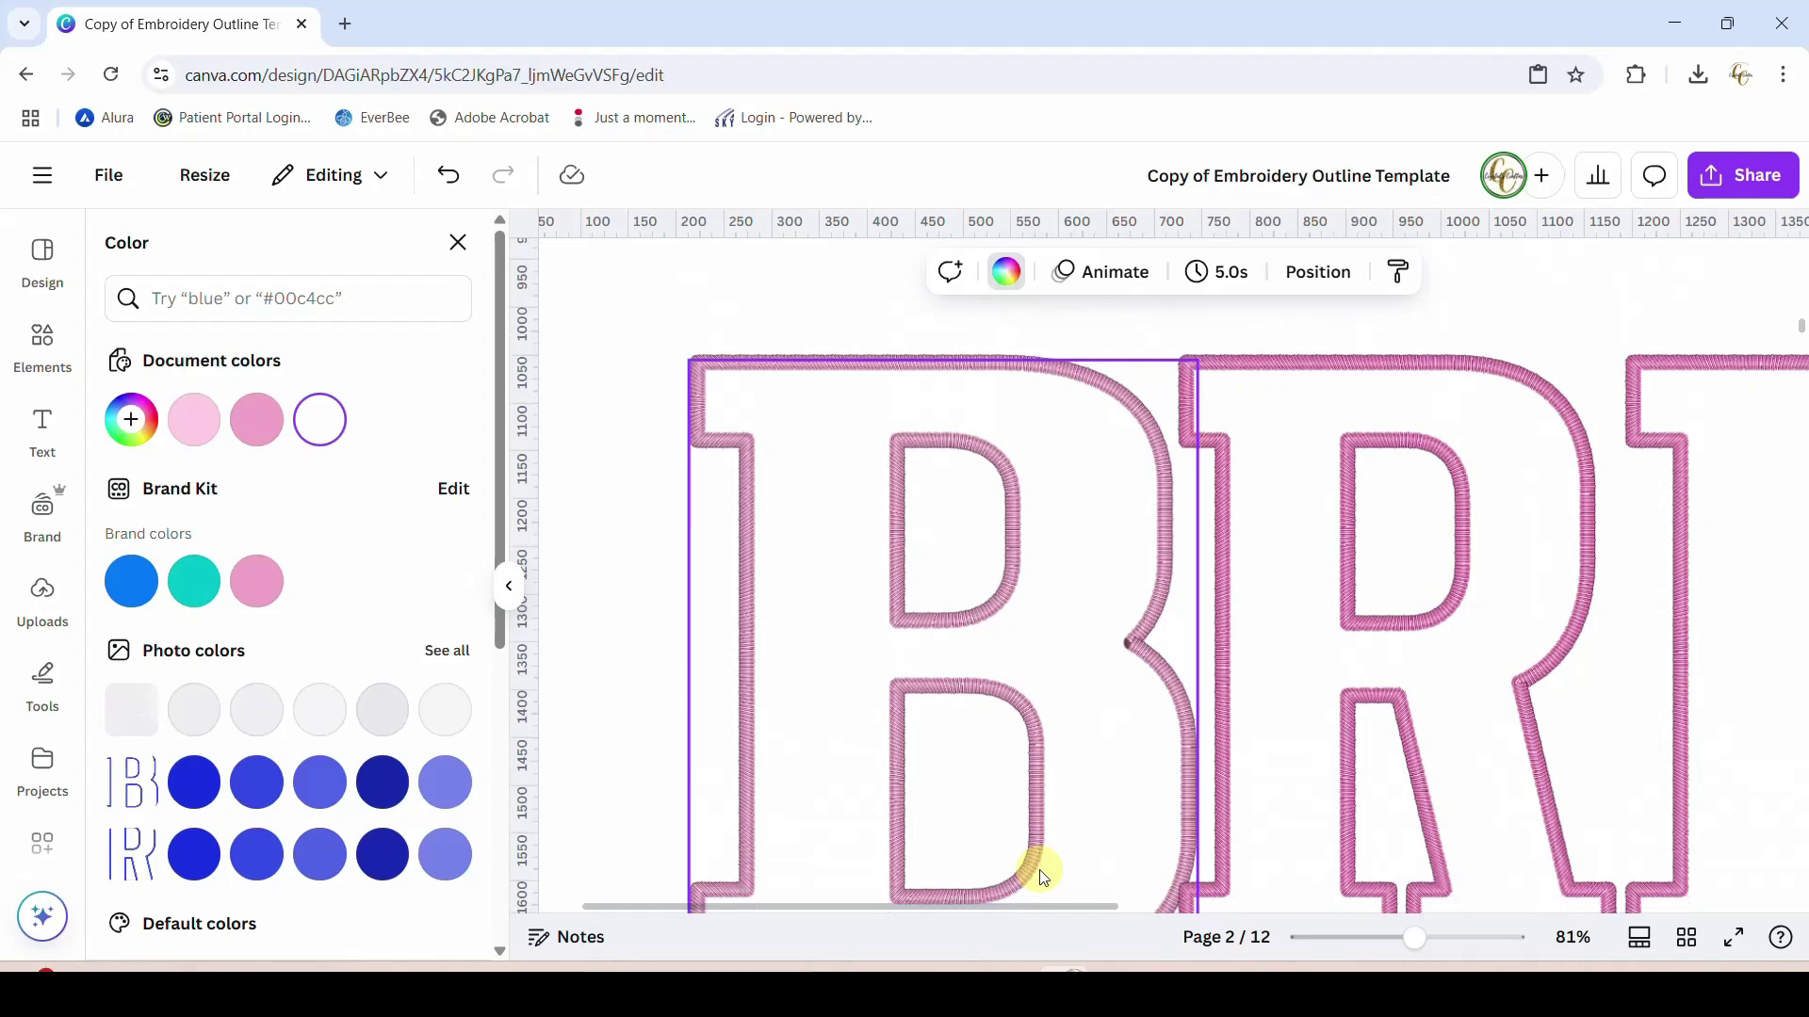
pyautogui.scroll(-1, 1064, 879)
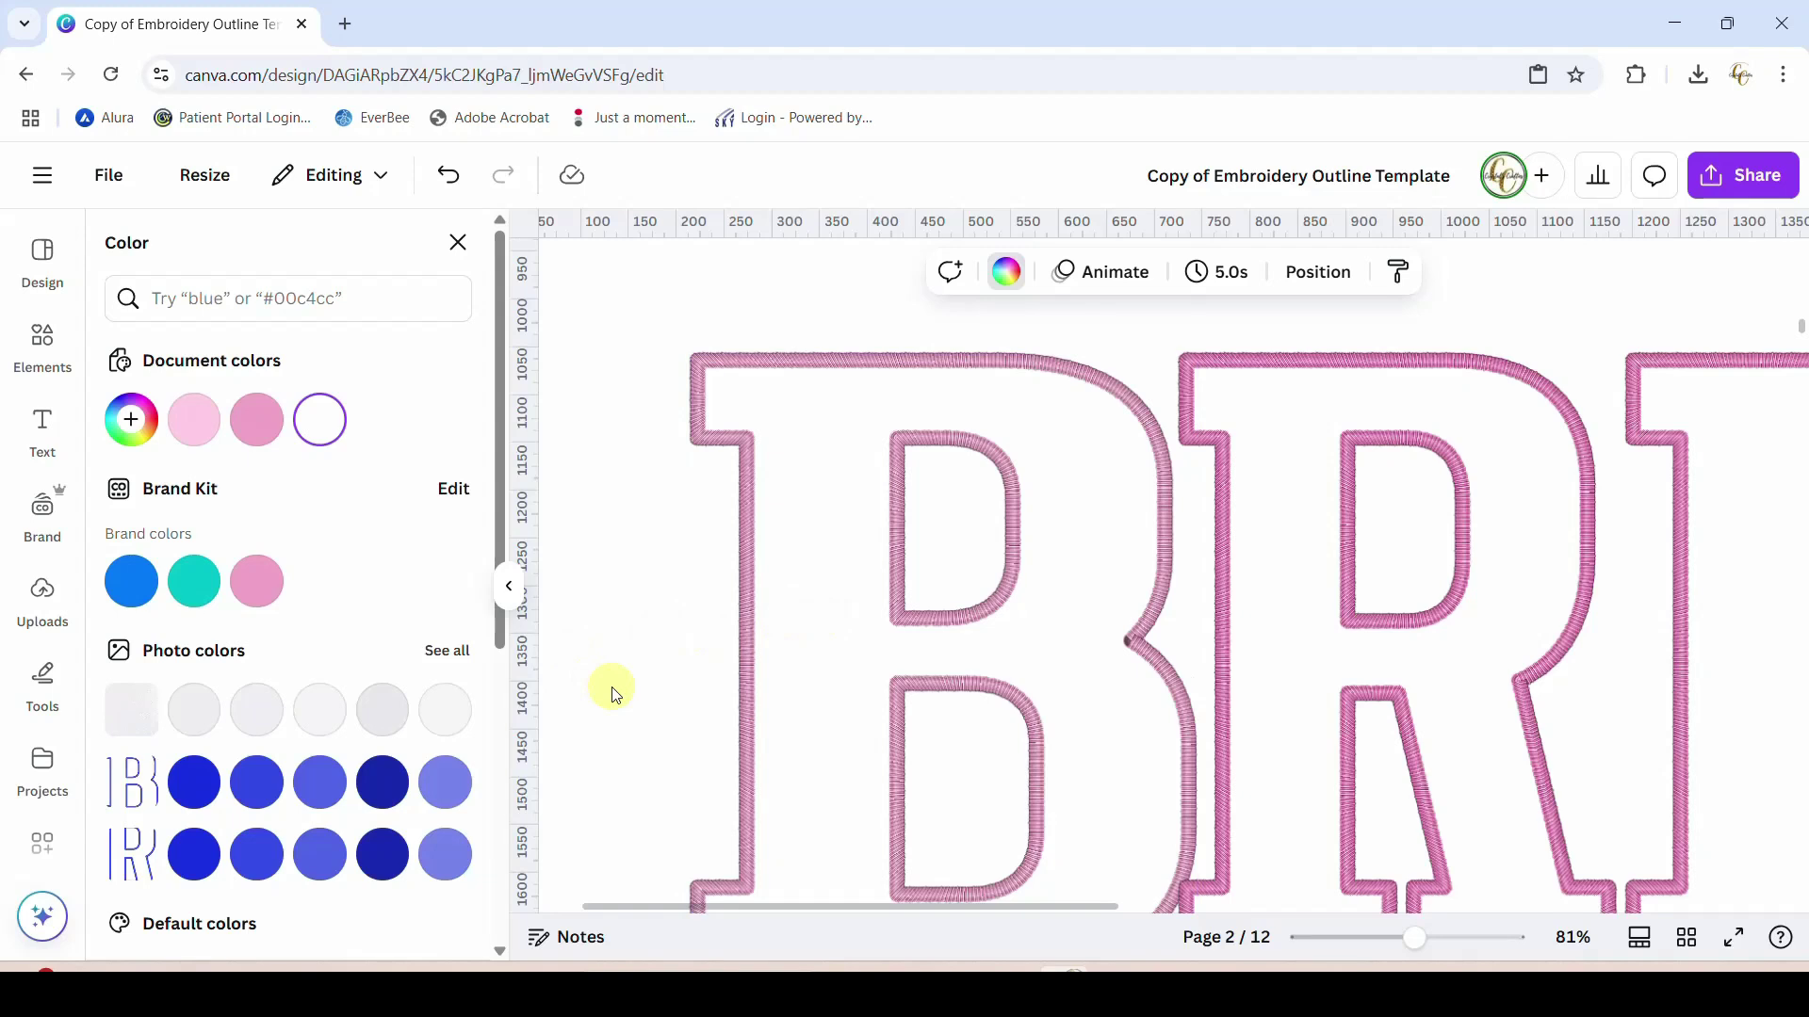
pyautogui.scroll(-4, 612, 695)
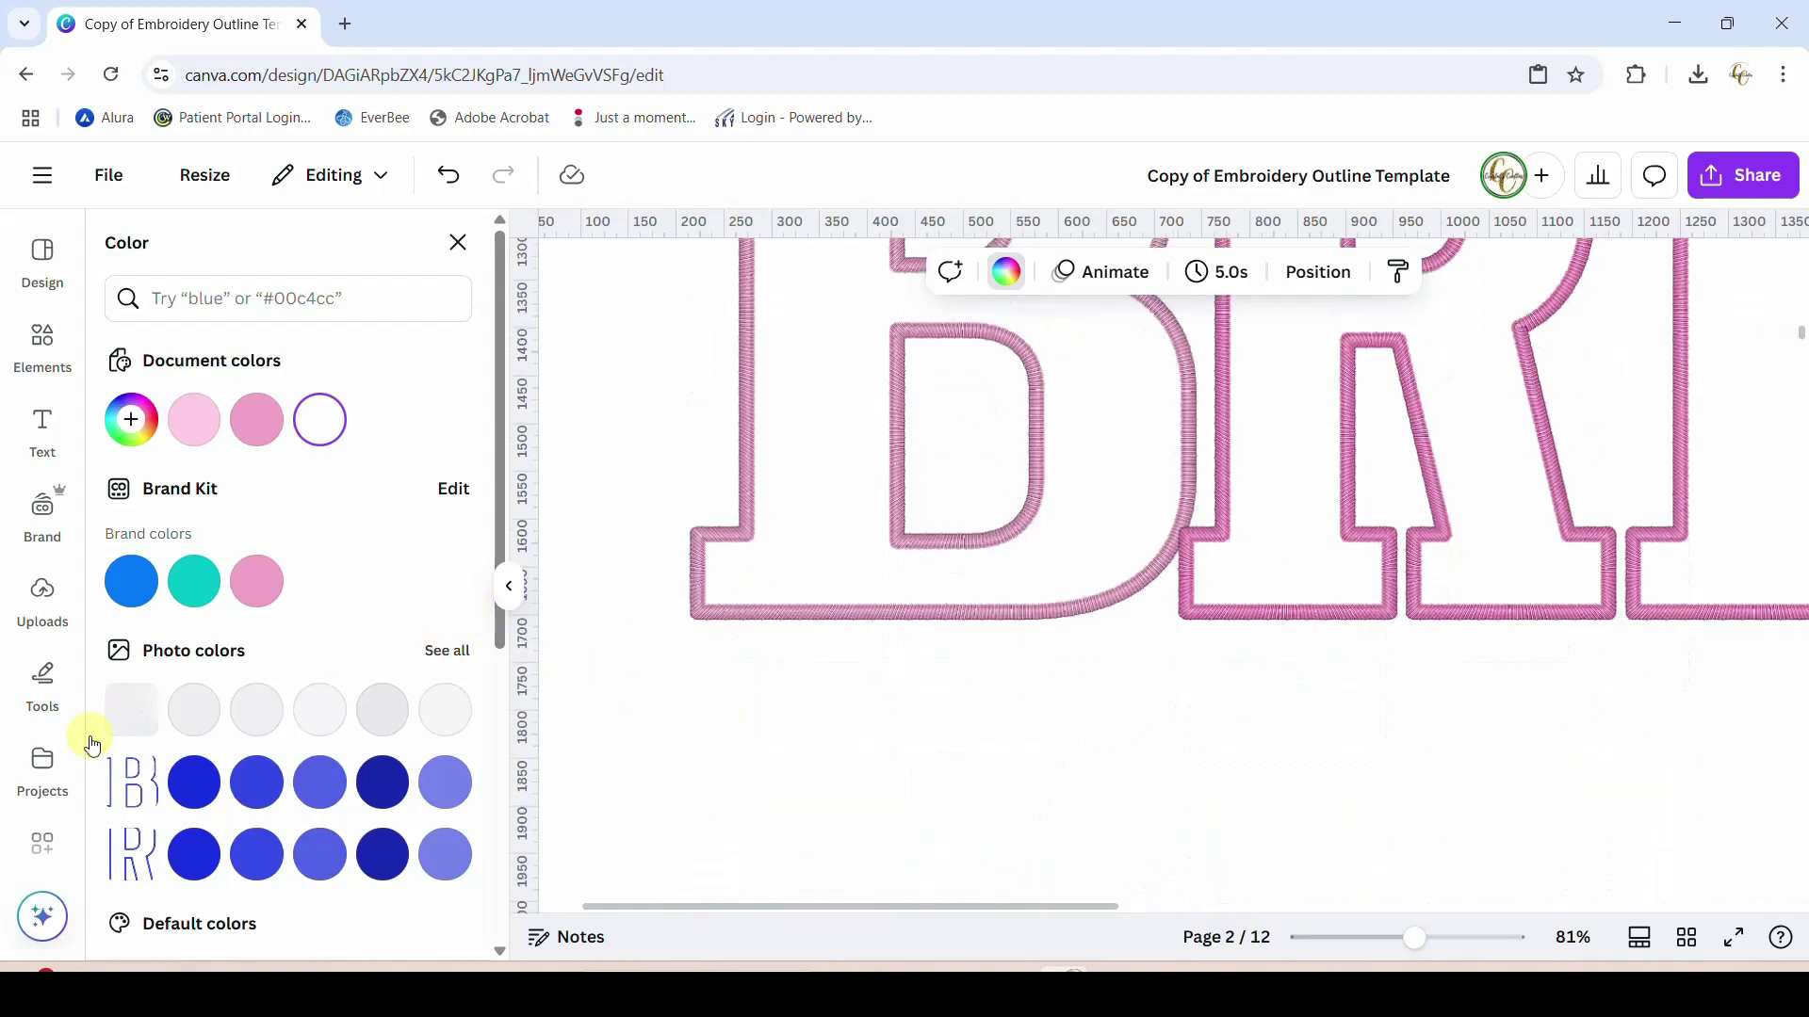
pyautogui.scroll(4, 597, 699)
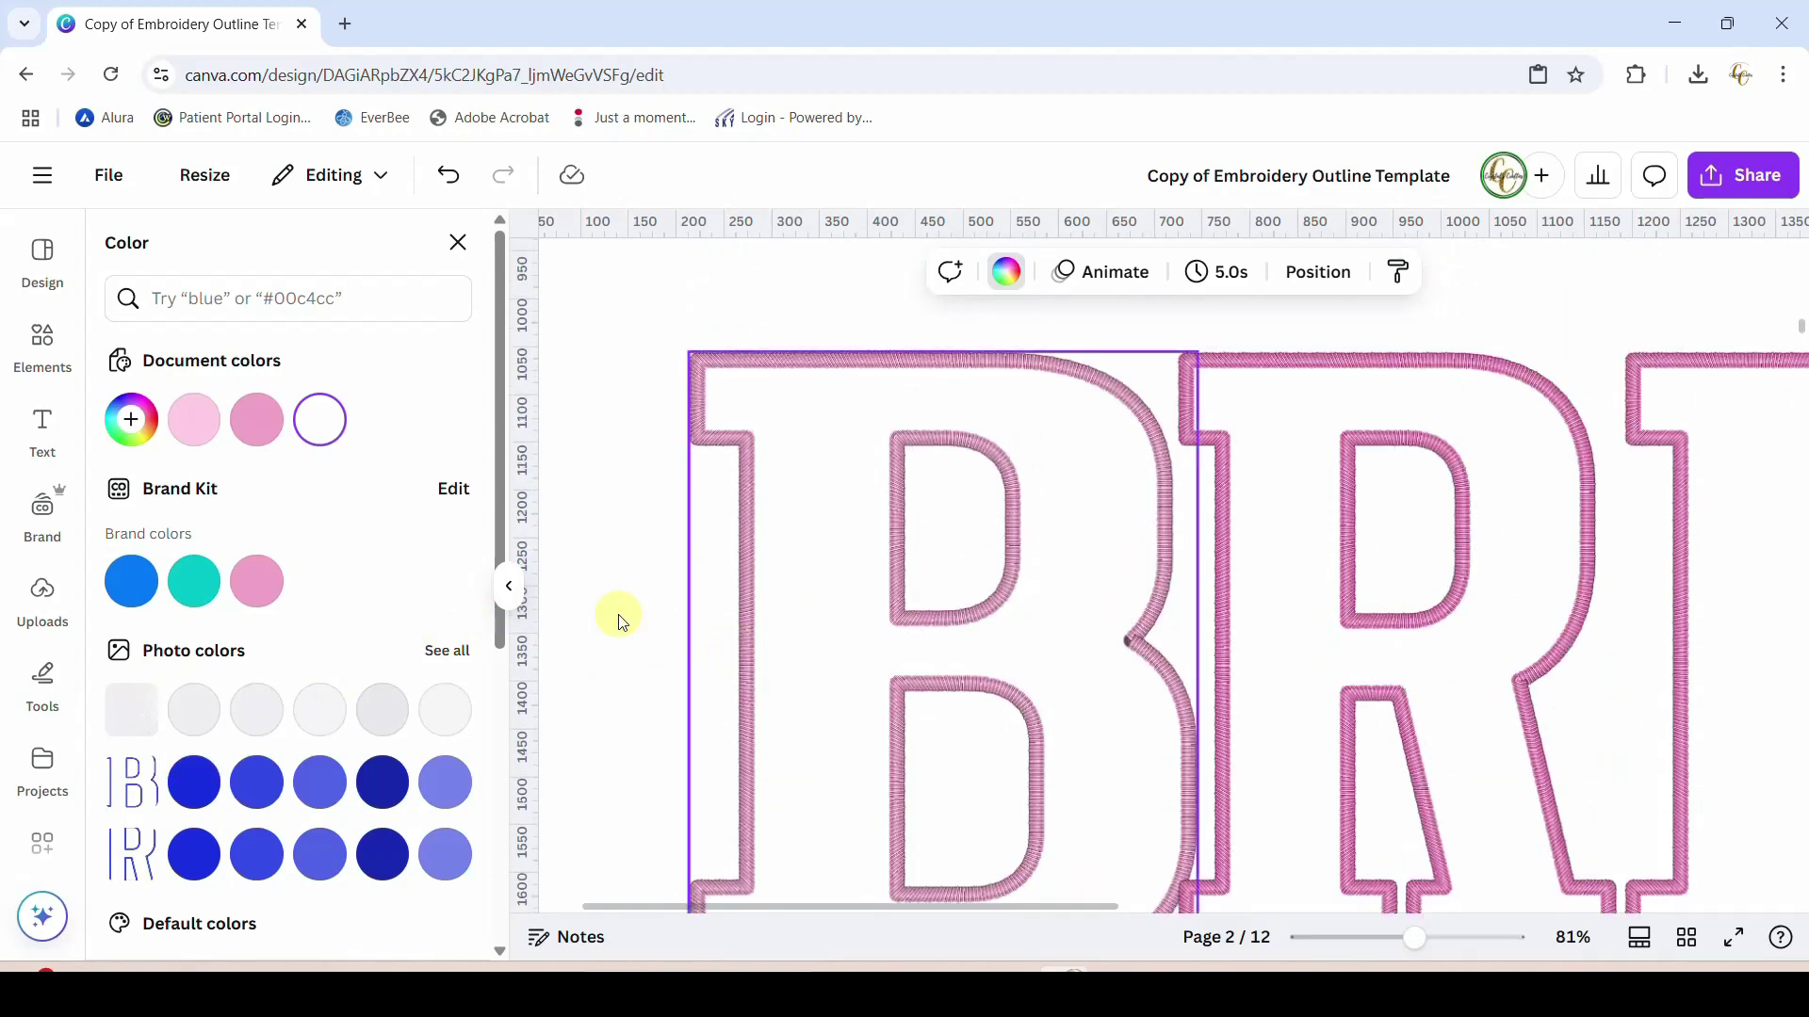
# Adjust the B outline image with temperature -1, brightness 37, highlights 37 and shadows -48
pyautogui.click(751, 529)
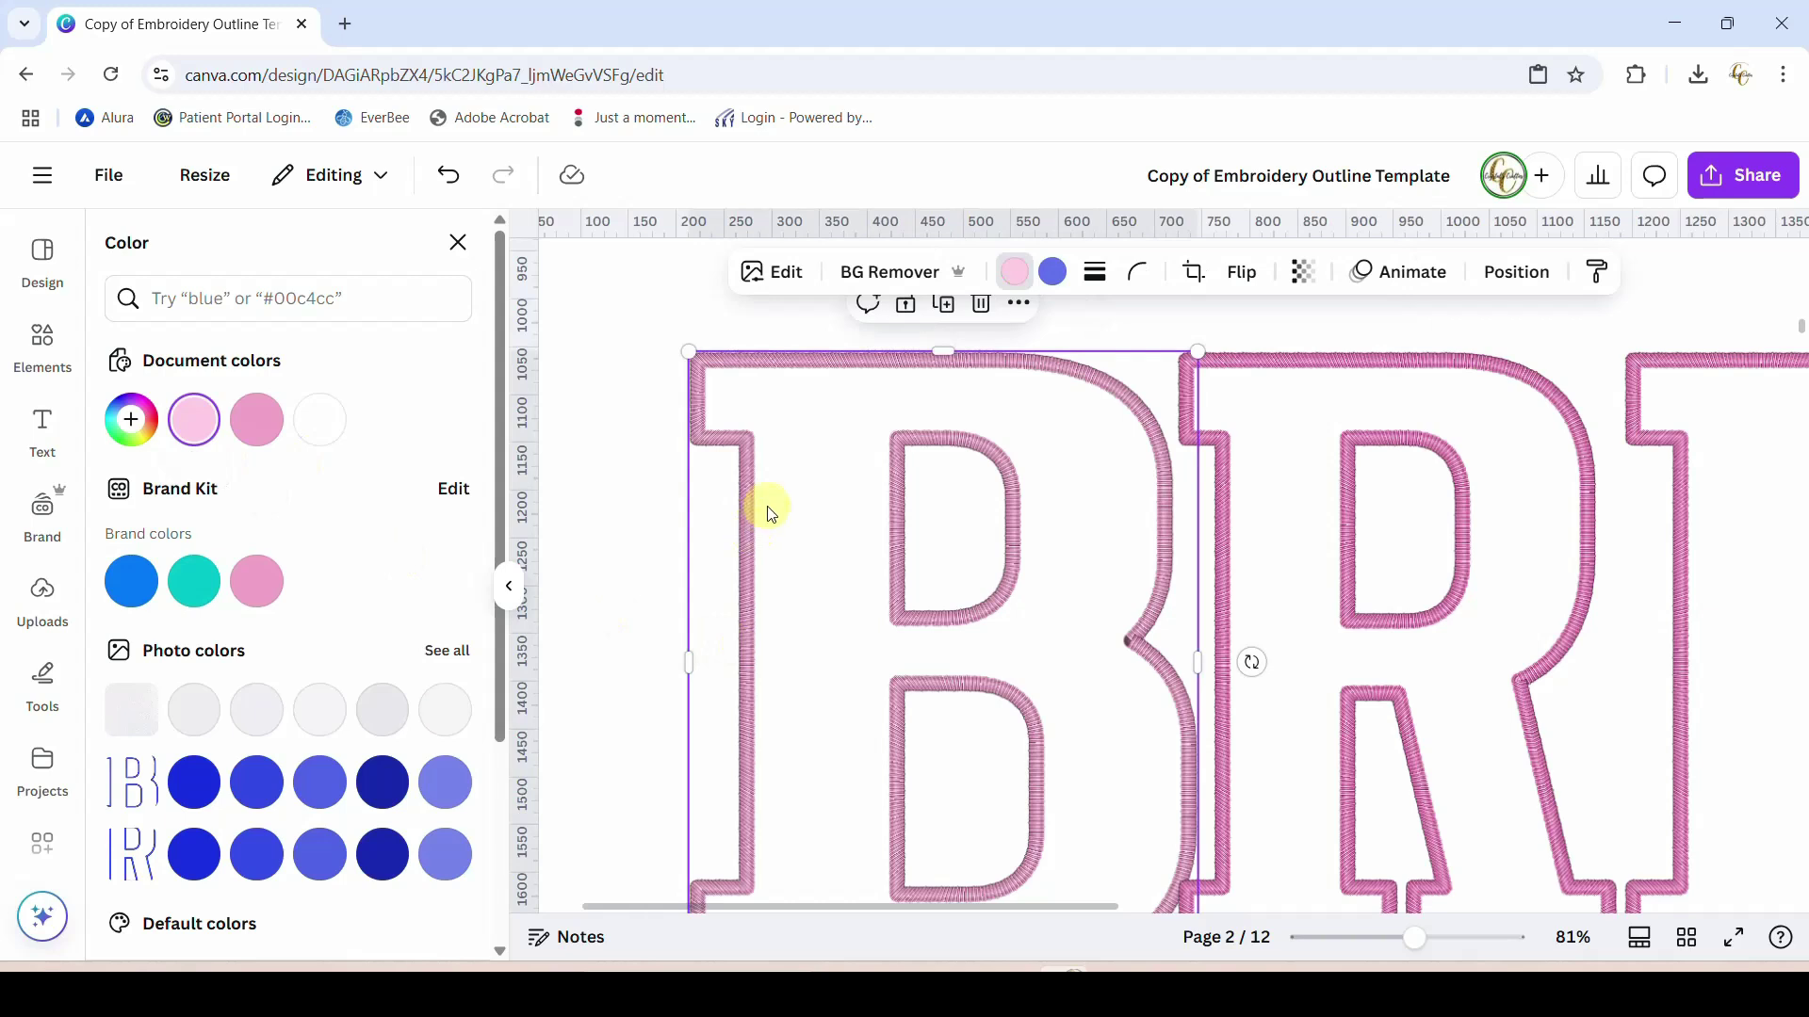
pyautogui.click(759, 279)
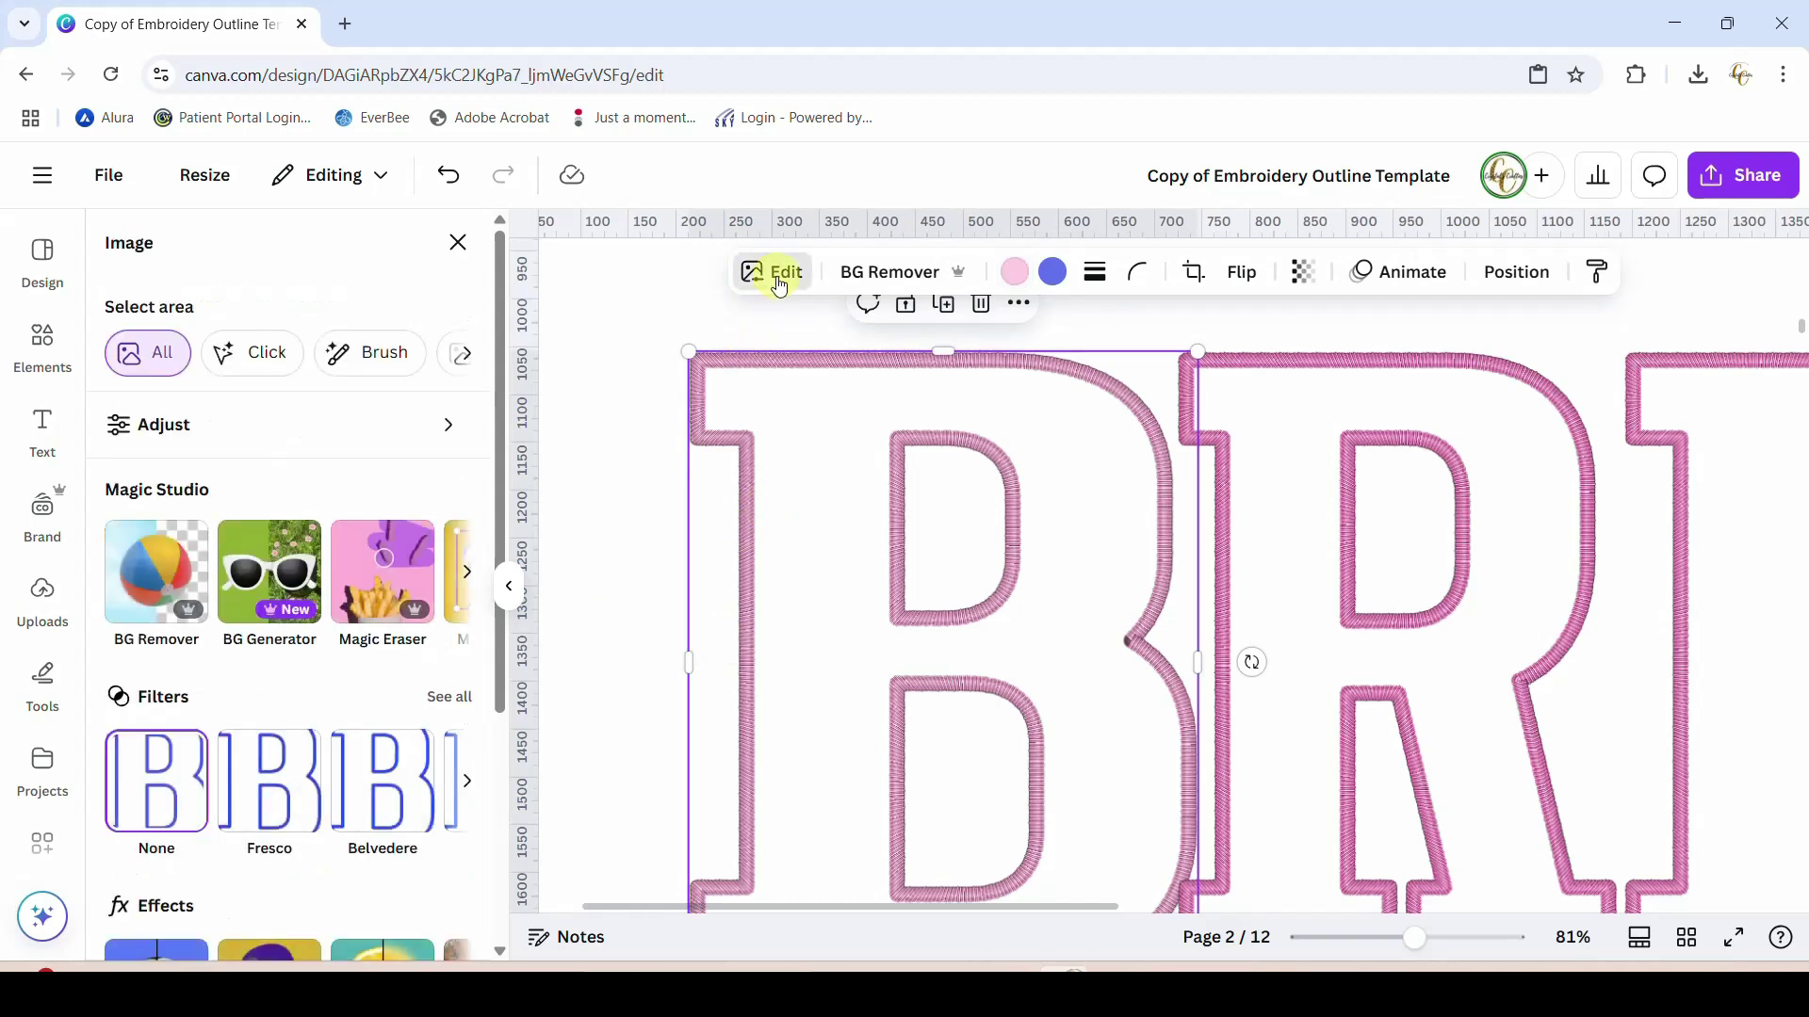
pyautogui.click(162, 424)
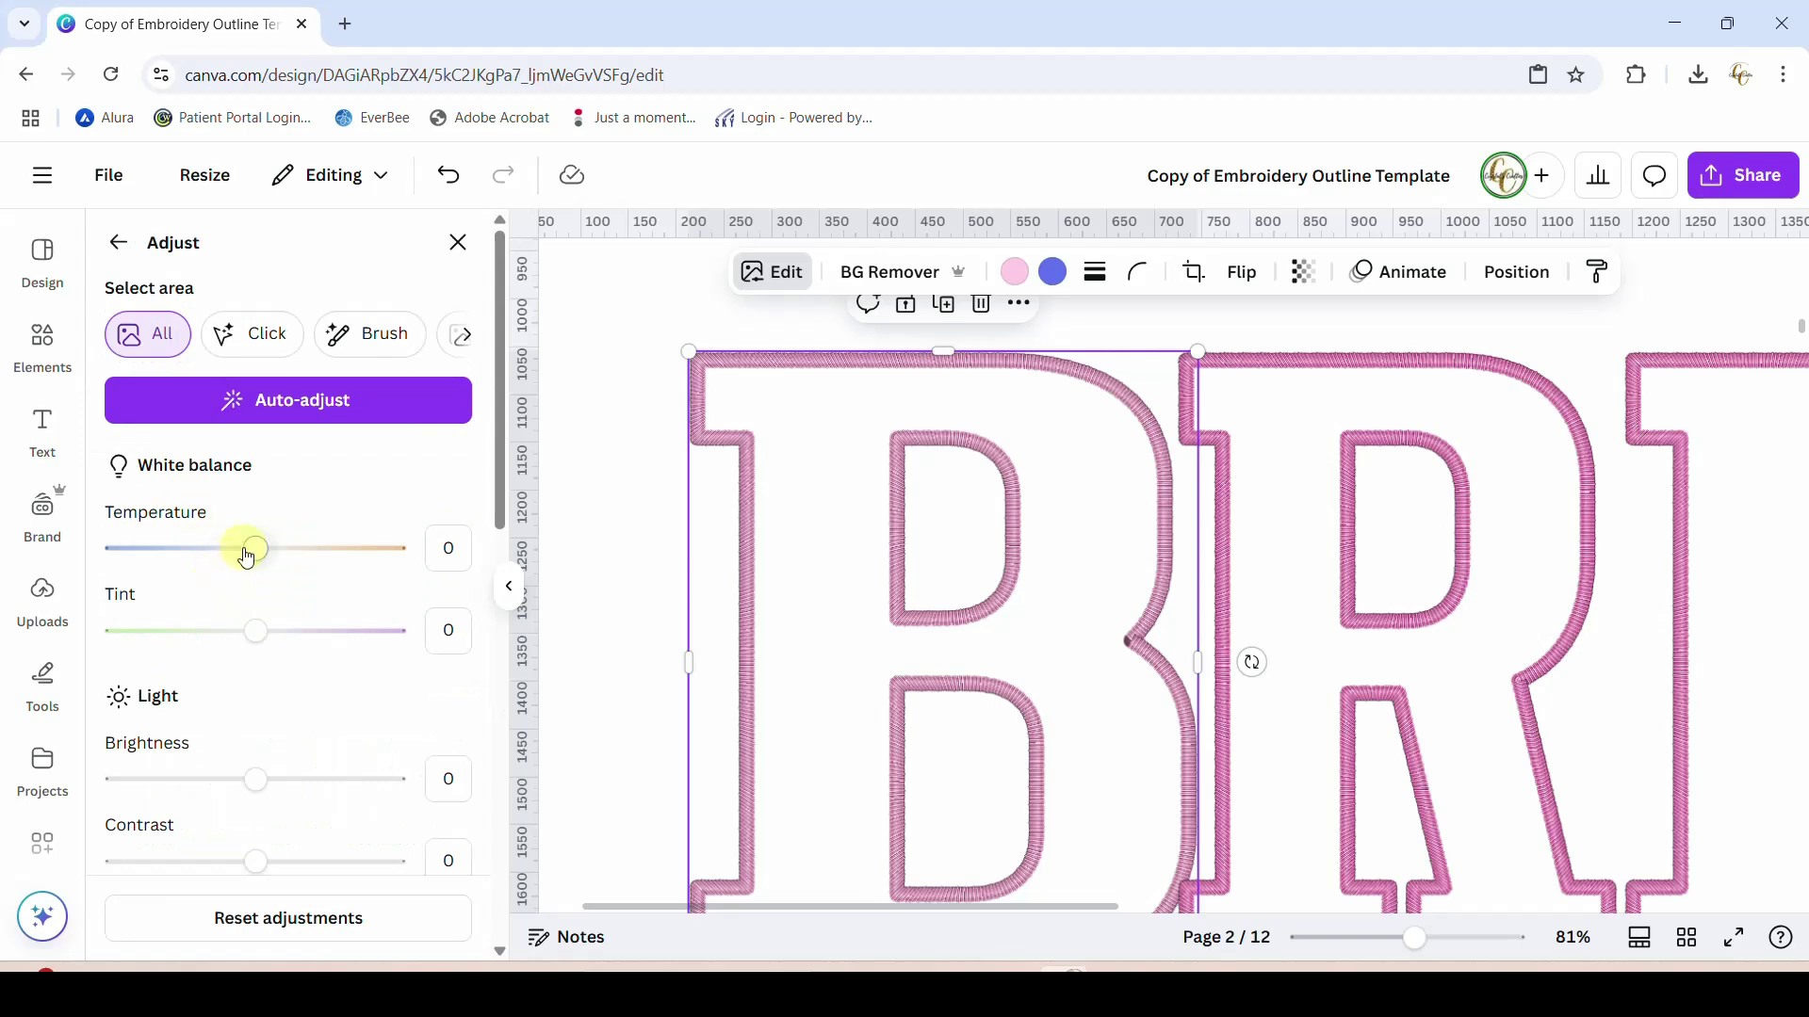
pyautogui.moveTo(256, 559)
pyautogui.mouseDown()
pyautogui.moveTo(320, 553)
pyautogui.moveTo(210, 576)
pyautogui.moveTo(194, 556)
pyautogui.moveTo(254, 561)
pyautogui.mouseUp()
pyautogui.moveTo(258, 632)
pyautogui.mouseDown()
pyautogui.moveTo(345, 626)
pyautogui.moveTo(170, 635)
pyautogui.moveTo(259, 640)
pyautogui.mouseUp()
pyautogui.scroll(-5, 282, 692)
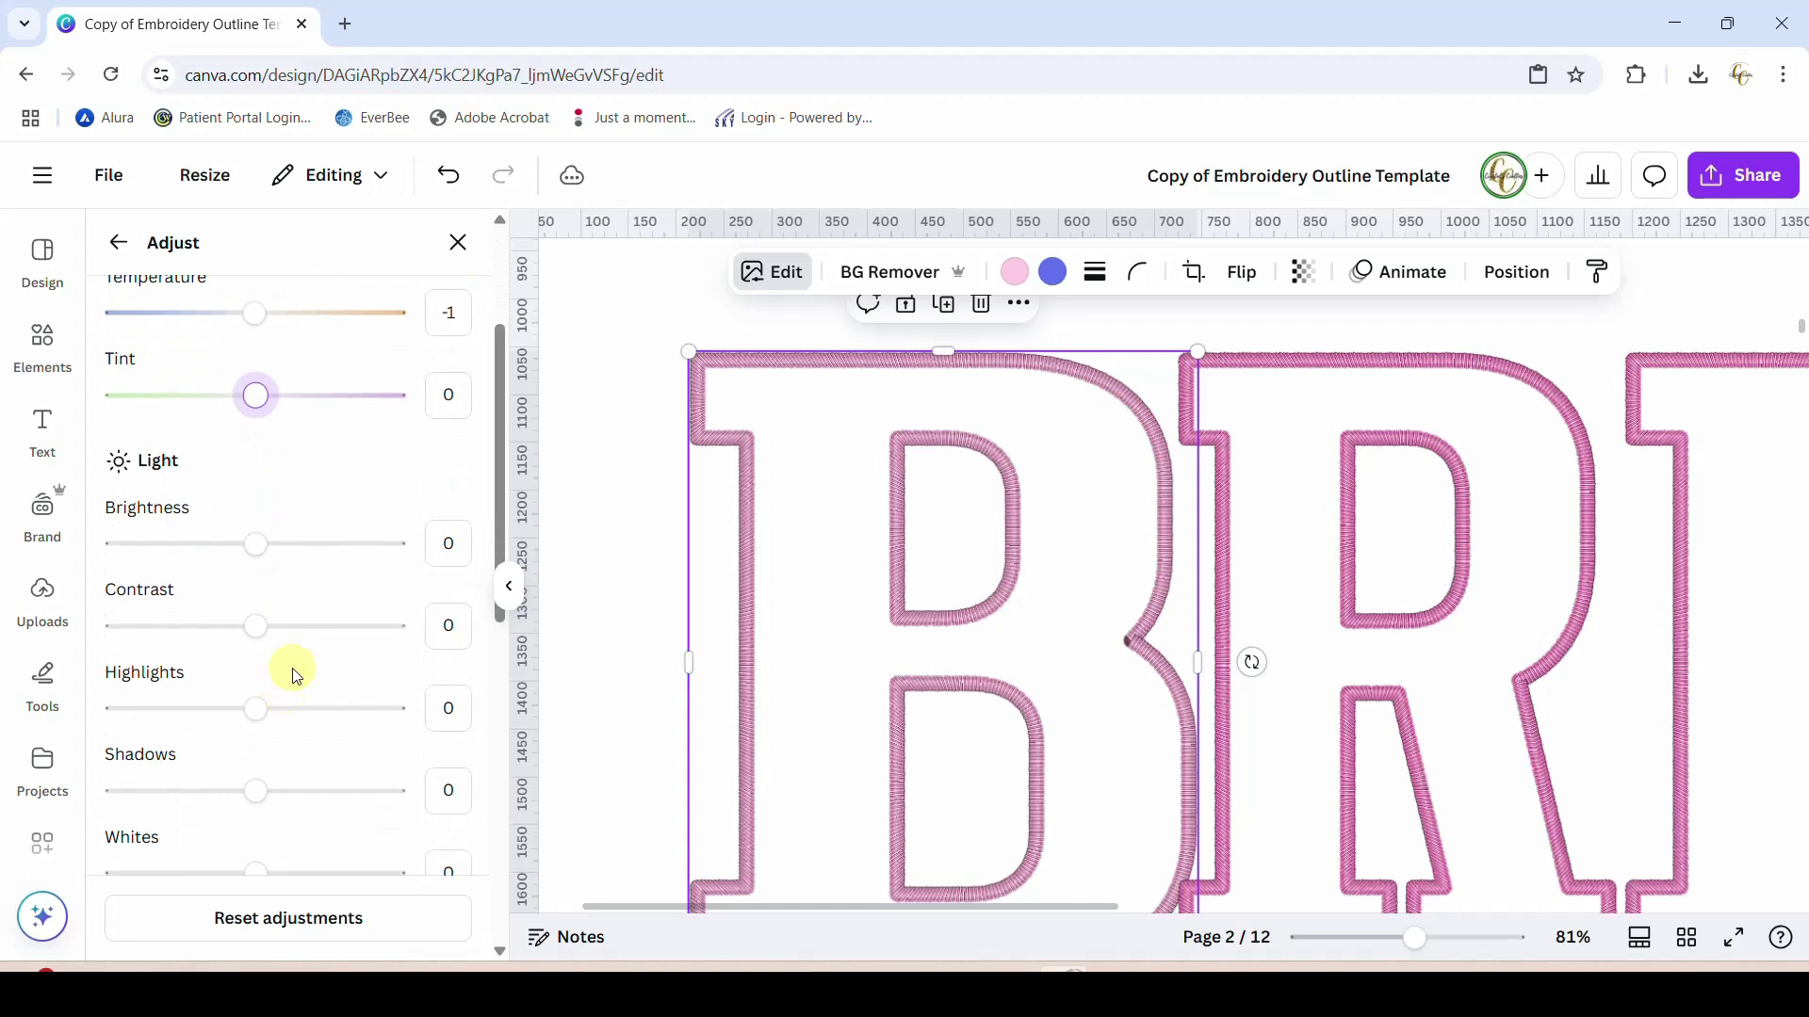
pyautogui.moveTo(262, 555); pyautogui.dragTo(311, 548)
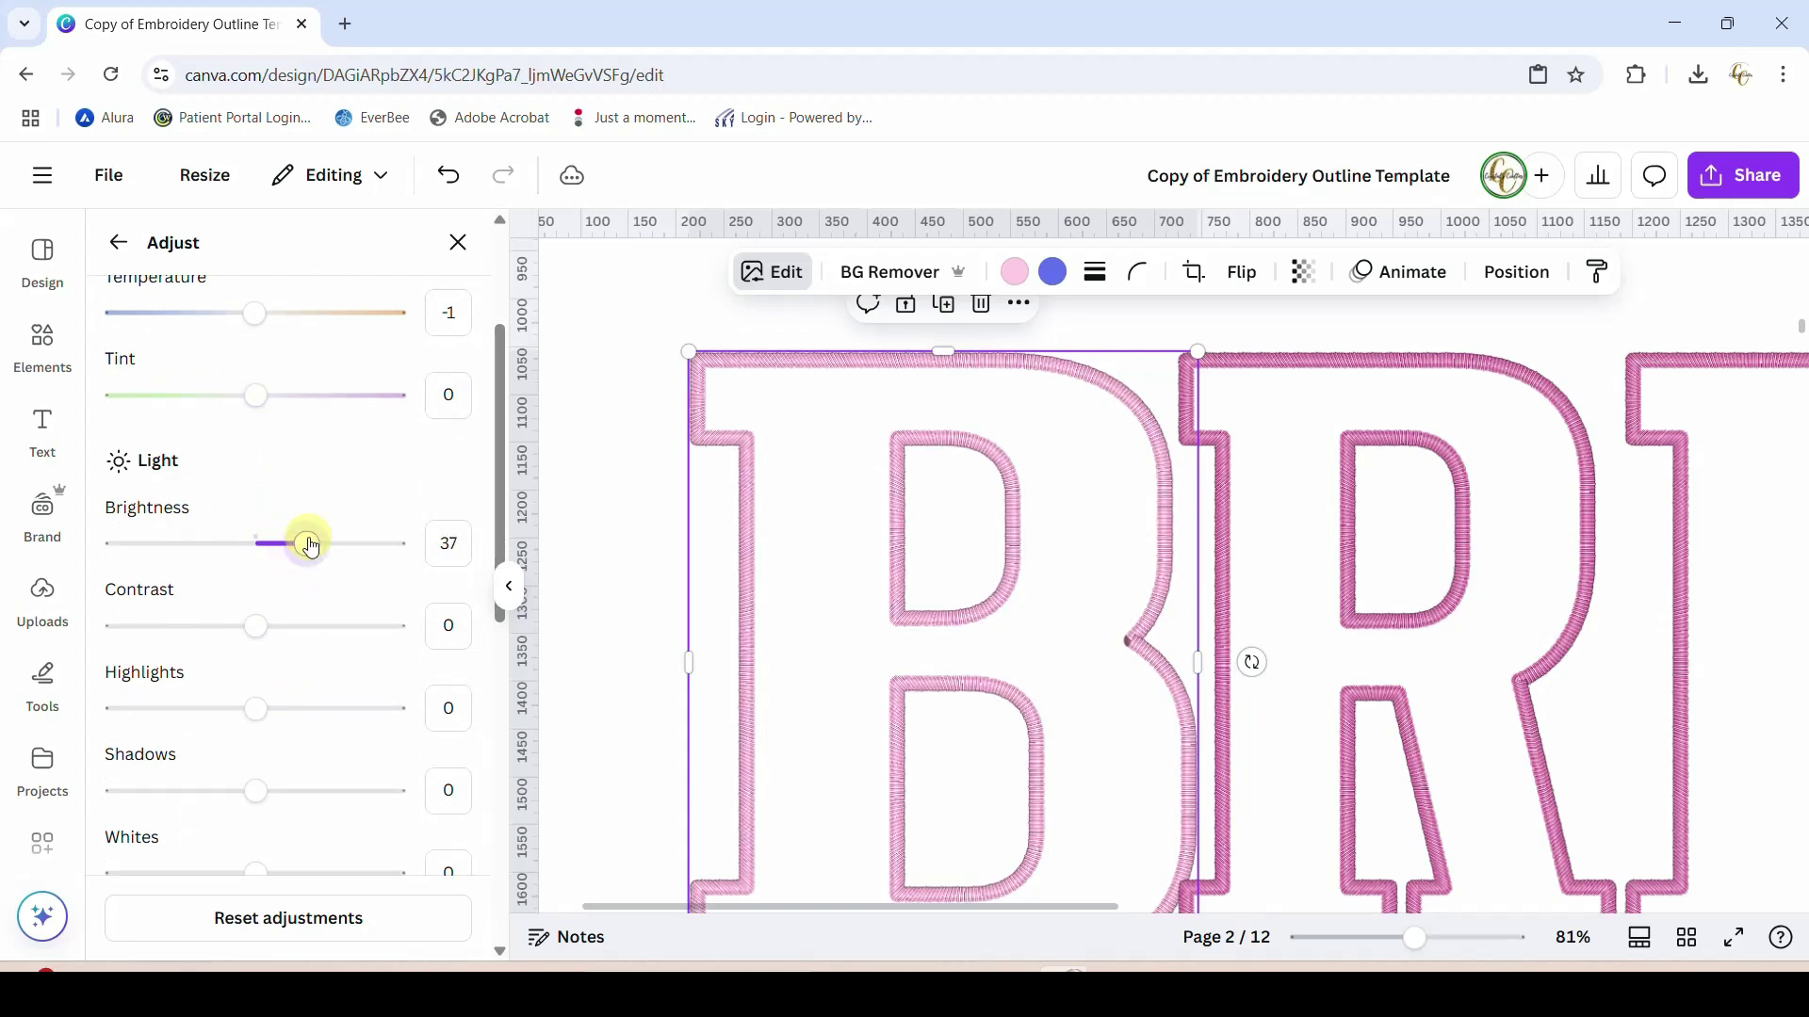
pyautogui.moveTo(257, 710); pyautogui.dragTo(306, 708)
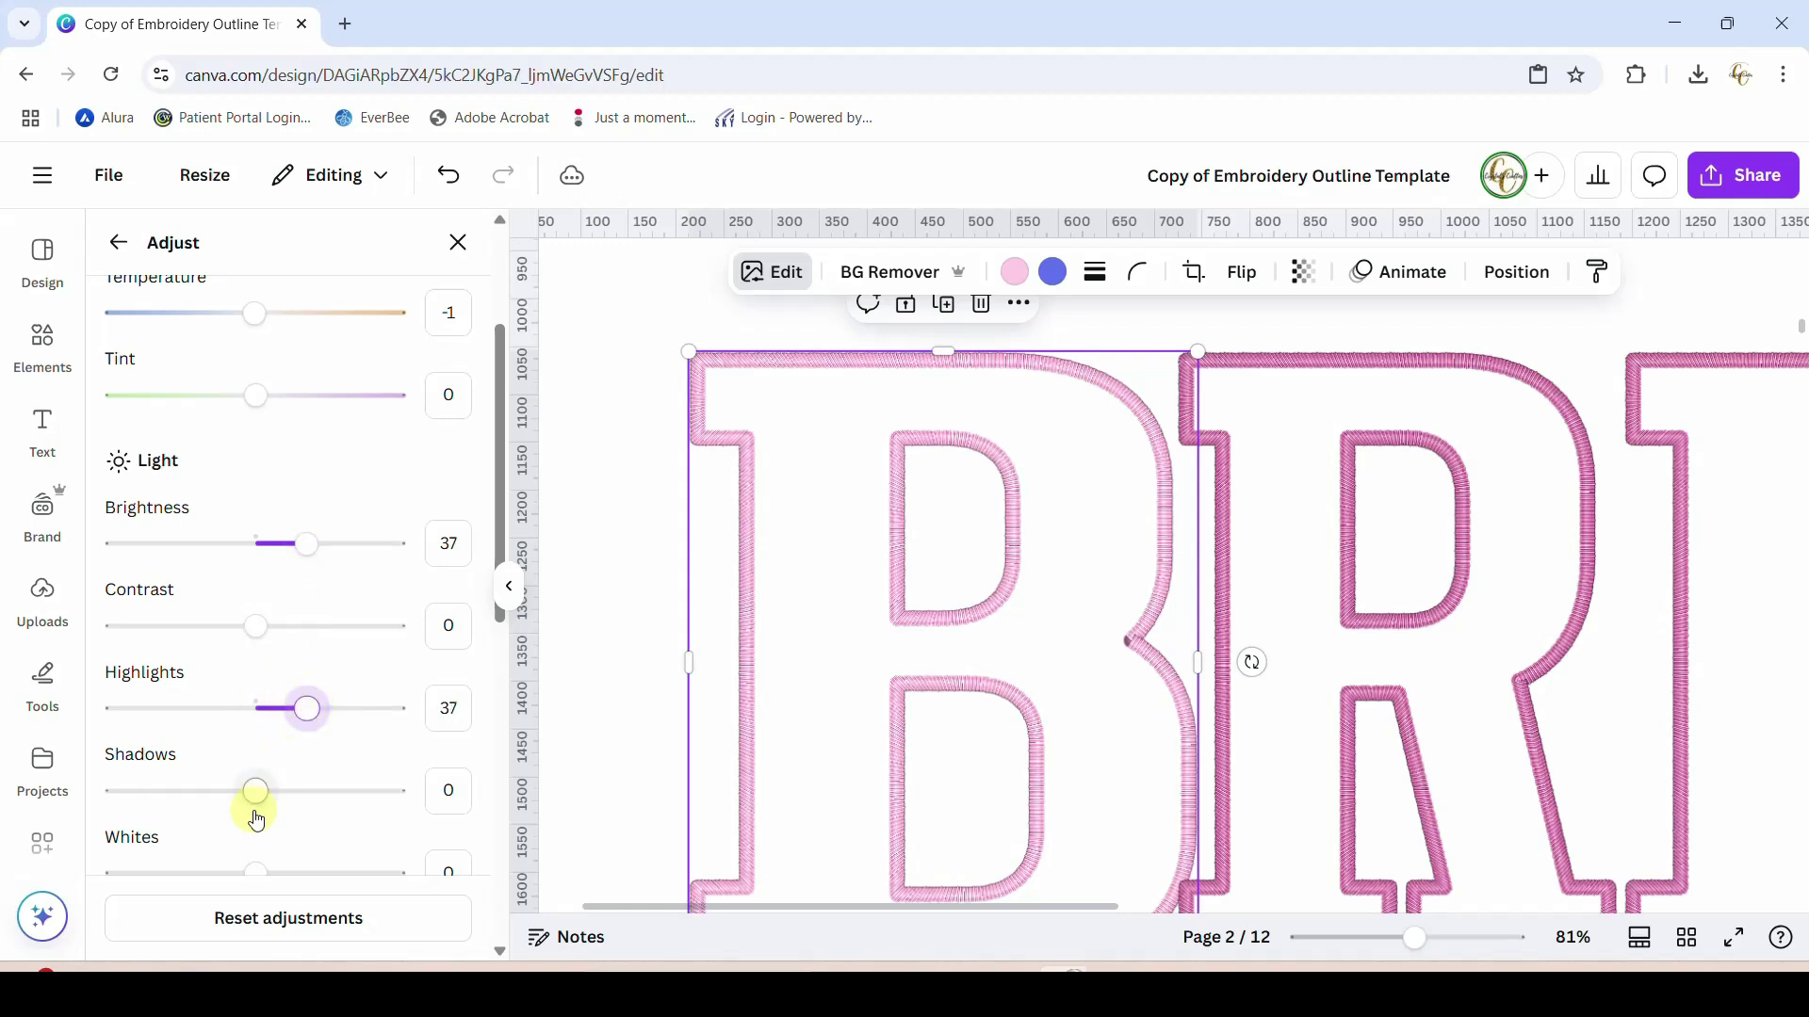
pyautogui.moveTo(255, 796); pyautogui.dragTo(196, 818)
# Set the B outline's whites to 48, blacks to -50, saturation to 73 and vibrance to -71
pyautogui.scroll(-1, 201, 826)
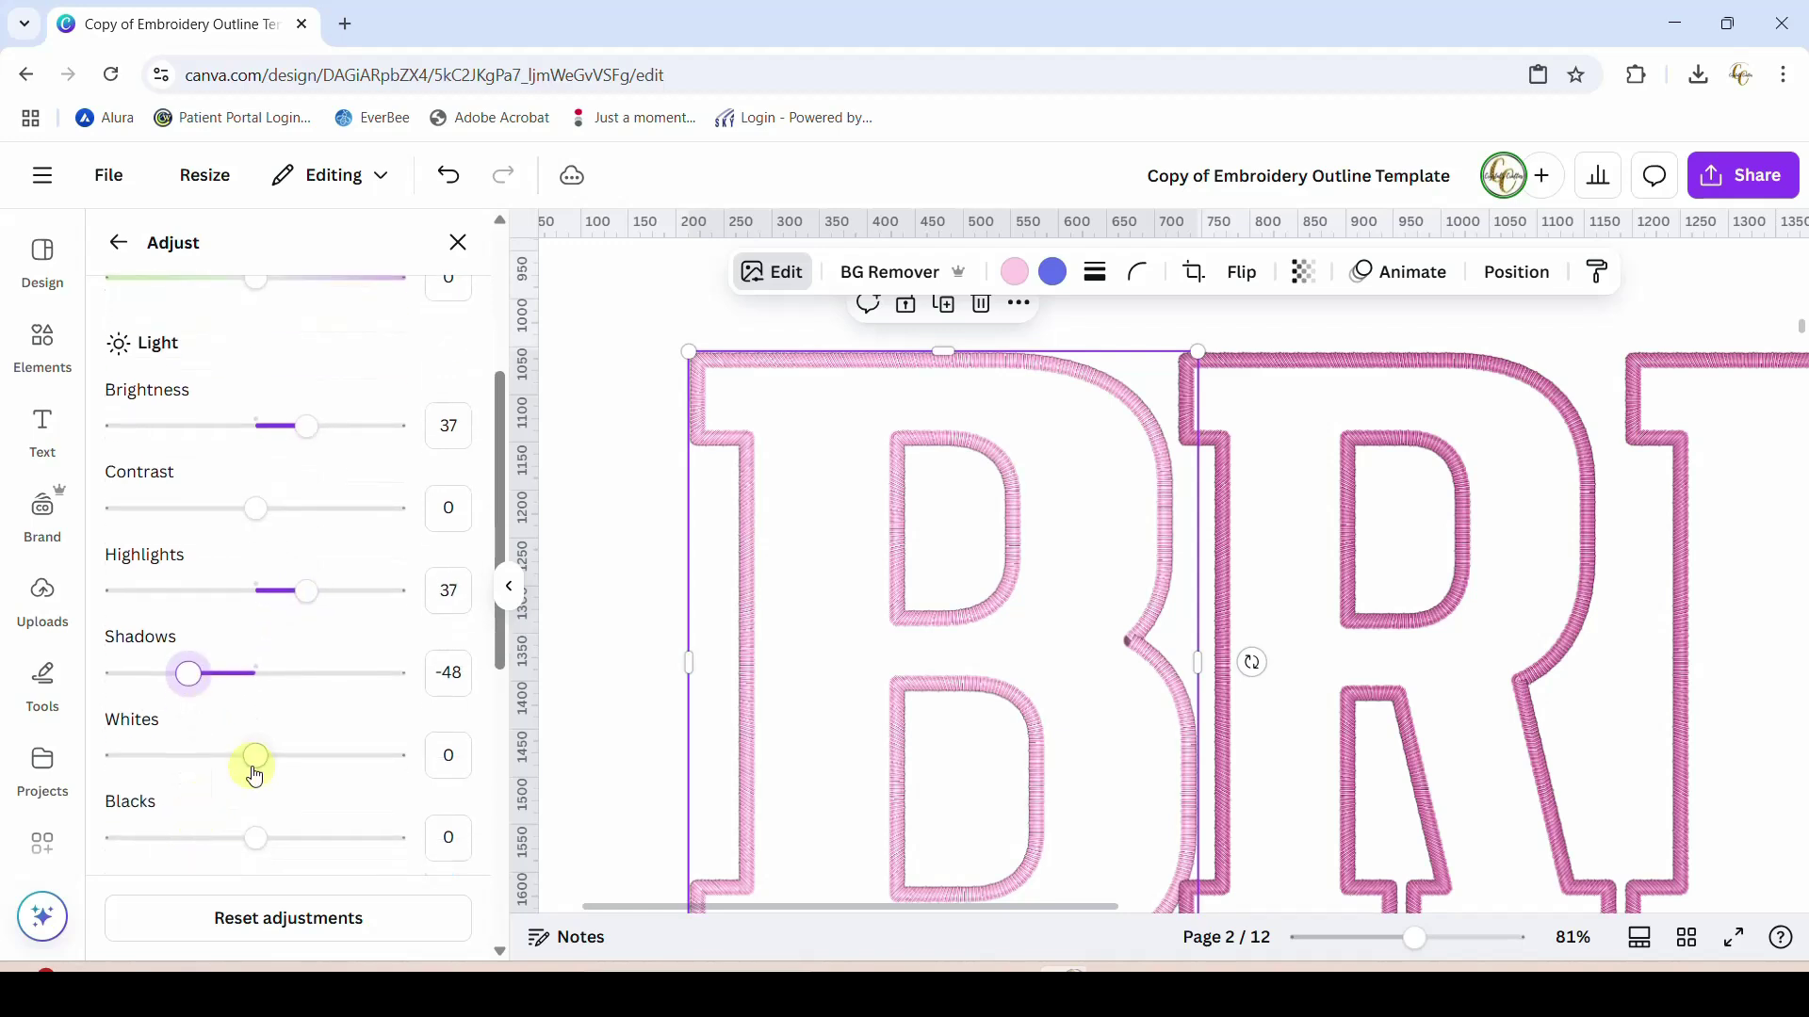
pyautogui.moveTo(254, 755); pyautogui.dragTo(321, 756)
pyautogui.moveTo(254, 840); pyautogui.dragTo(187, 852)
pyautogui.scroll(-4, 230, 779)
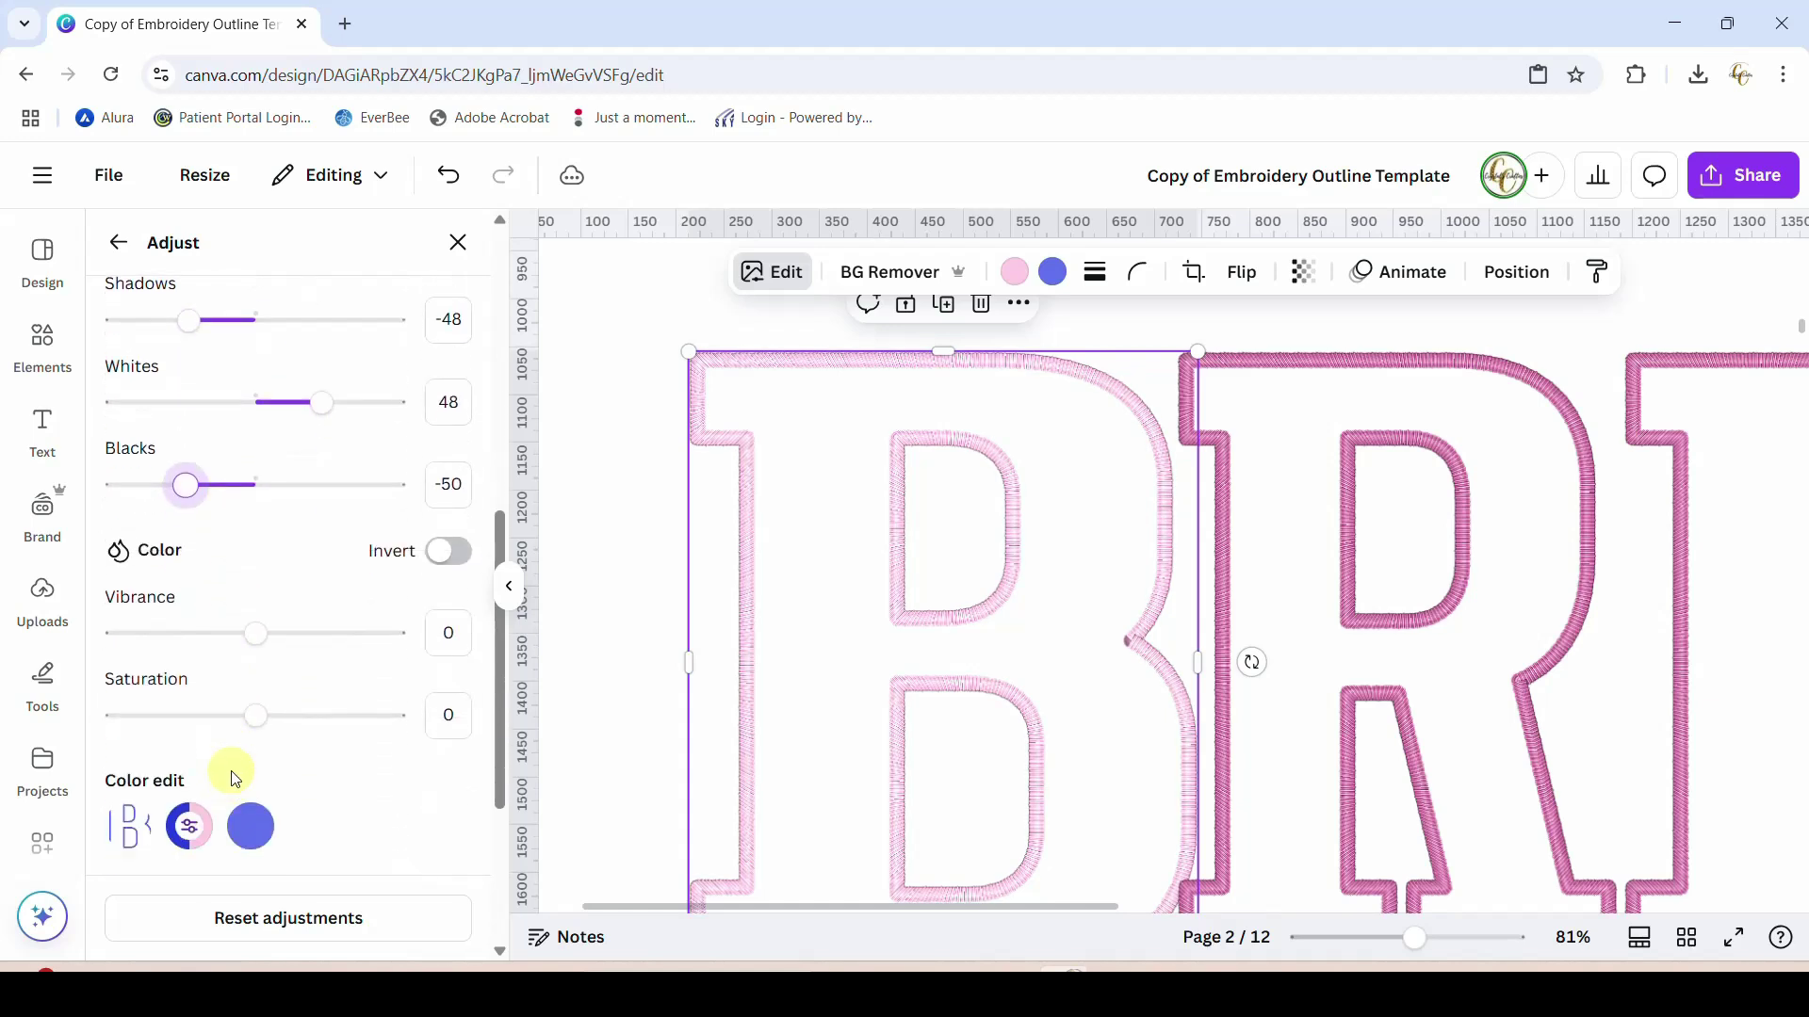
pyautogui.moveTo(256, 716); pyautogui.dragTo(357, 718)
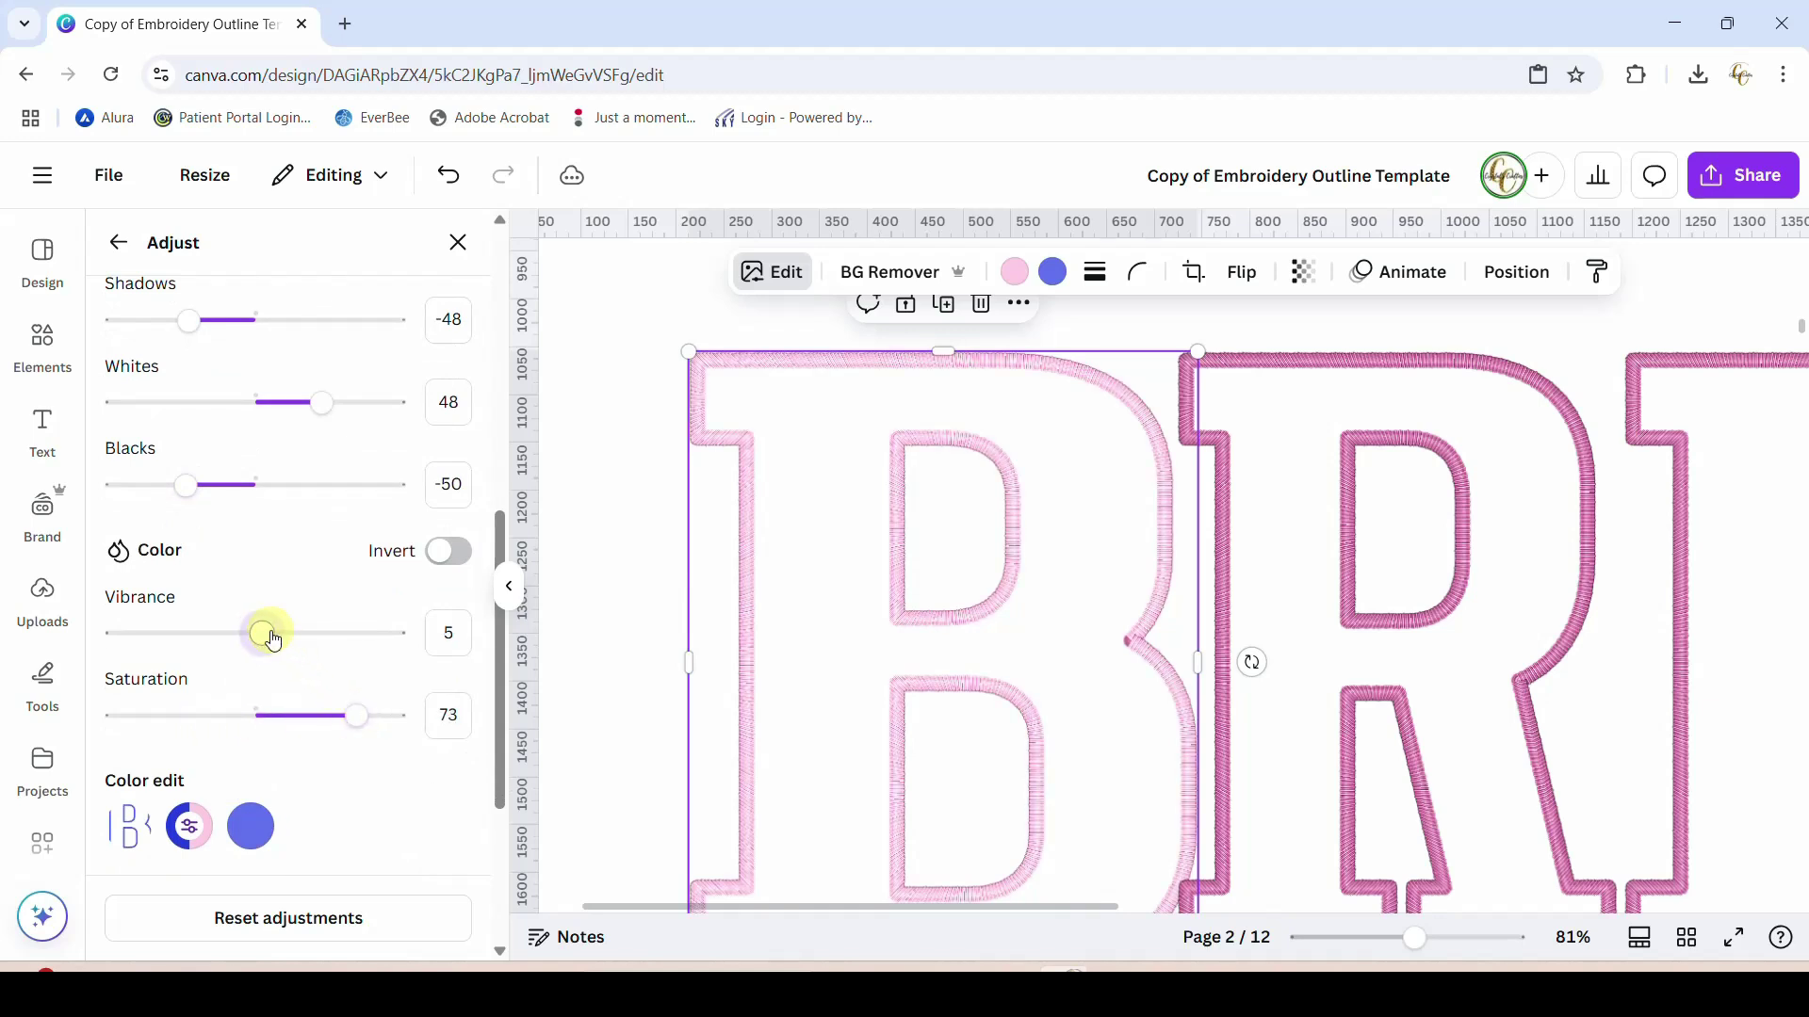
pyautogui.moveTo(266, 634); pyautogui.dragTo(157, 636)
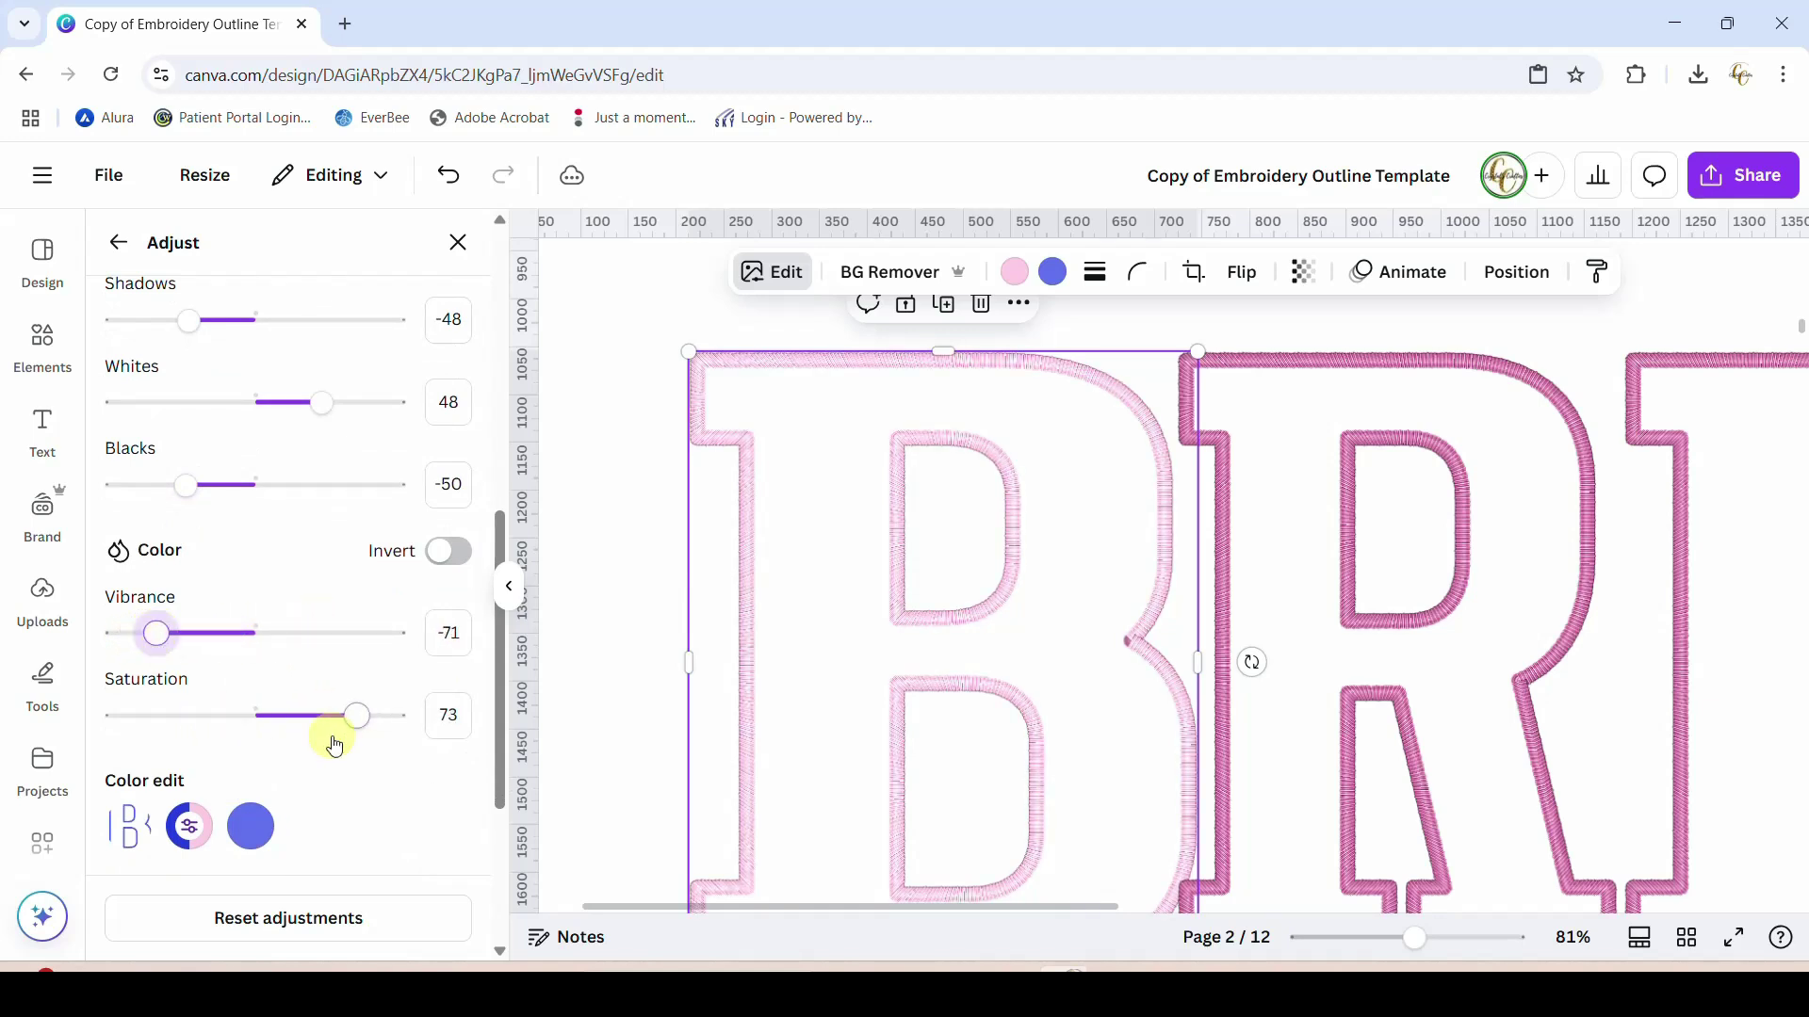
pyautogui.click(585, 775)
# Move the light pink B outline up onto the off-white textured B
pyautogui.scroll(3, 585, 775)
pyautogui.moveTo(739, 856); pyautogui.dragTo(698, 541)
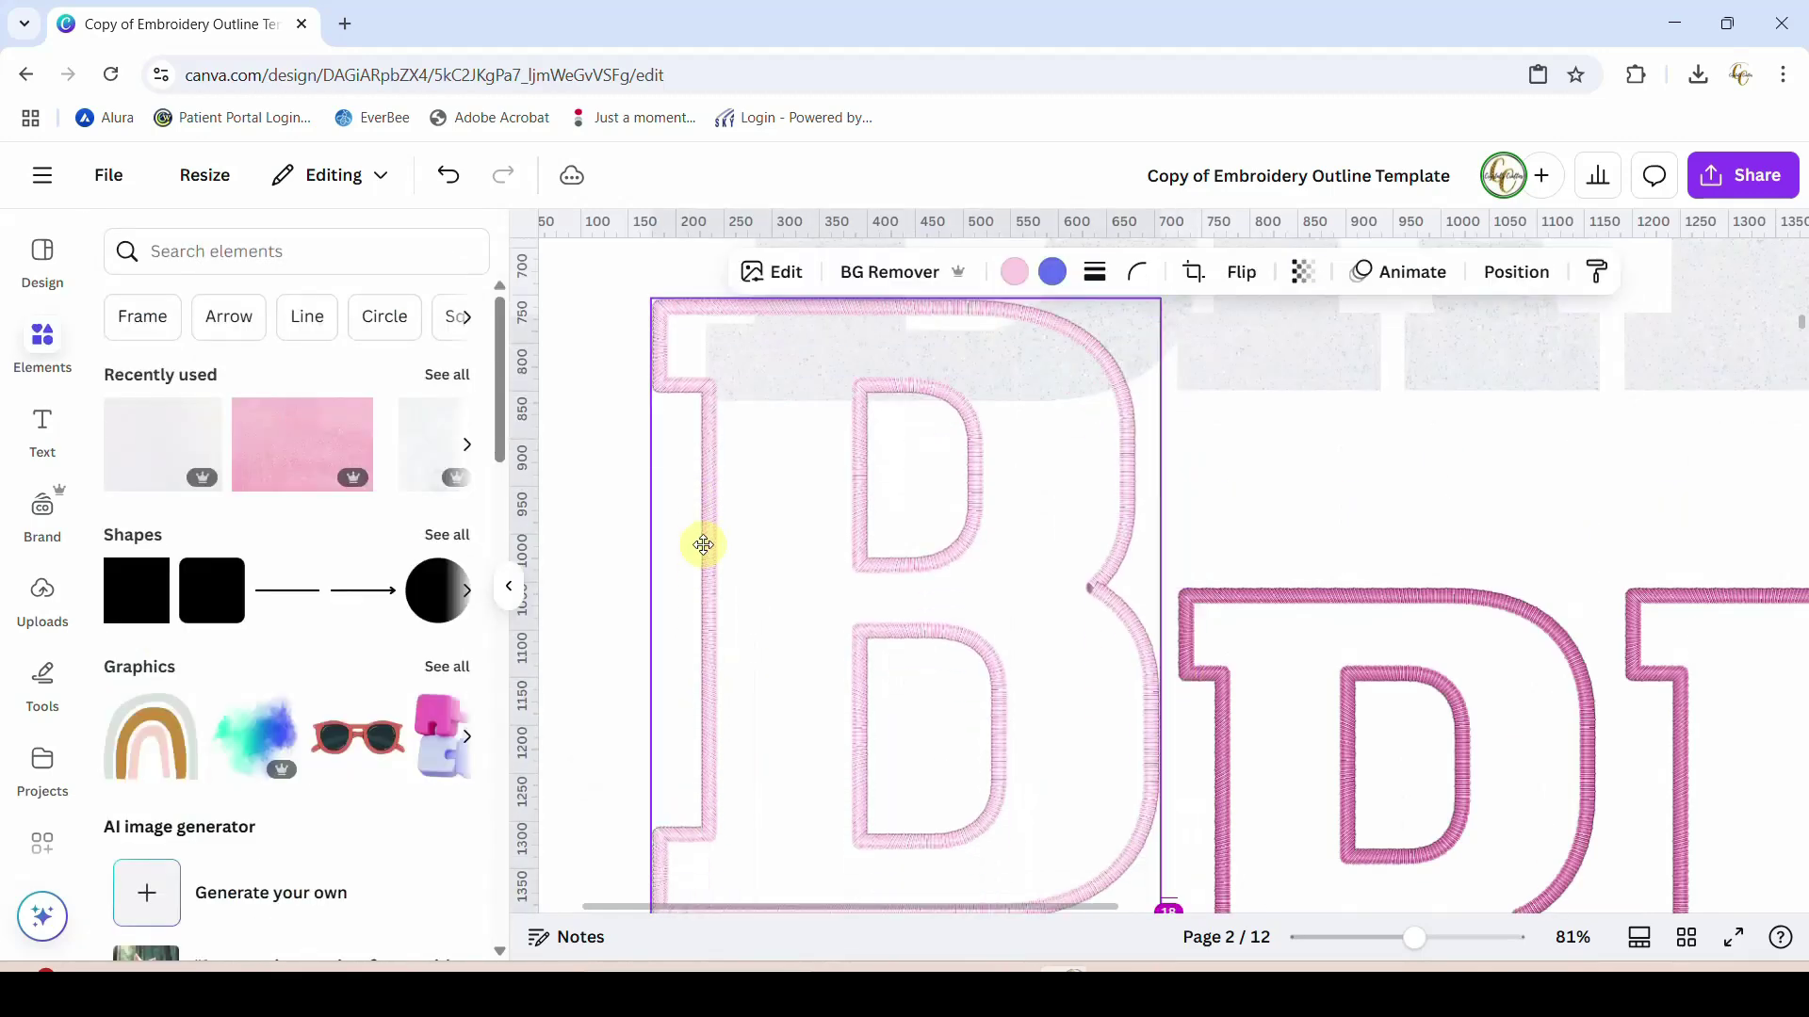
pyautogui.scroll(3, 1068, 796)
pyautogui.moveTo(1123, 867); pyautogui.dragTo(1191, 391)
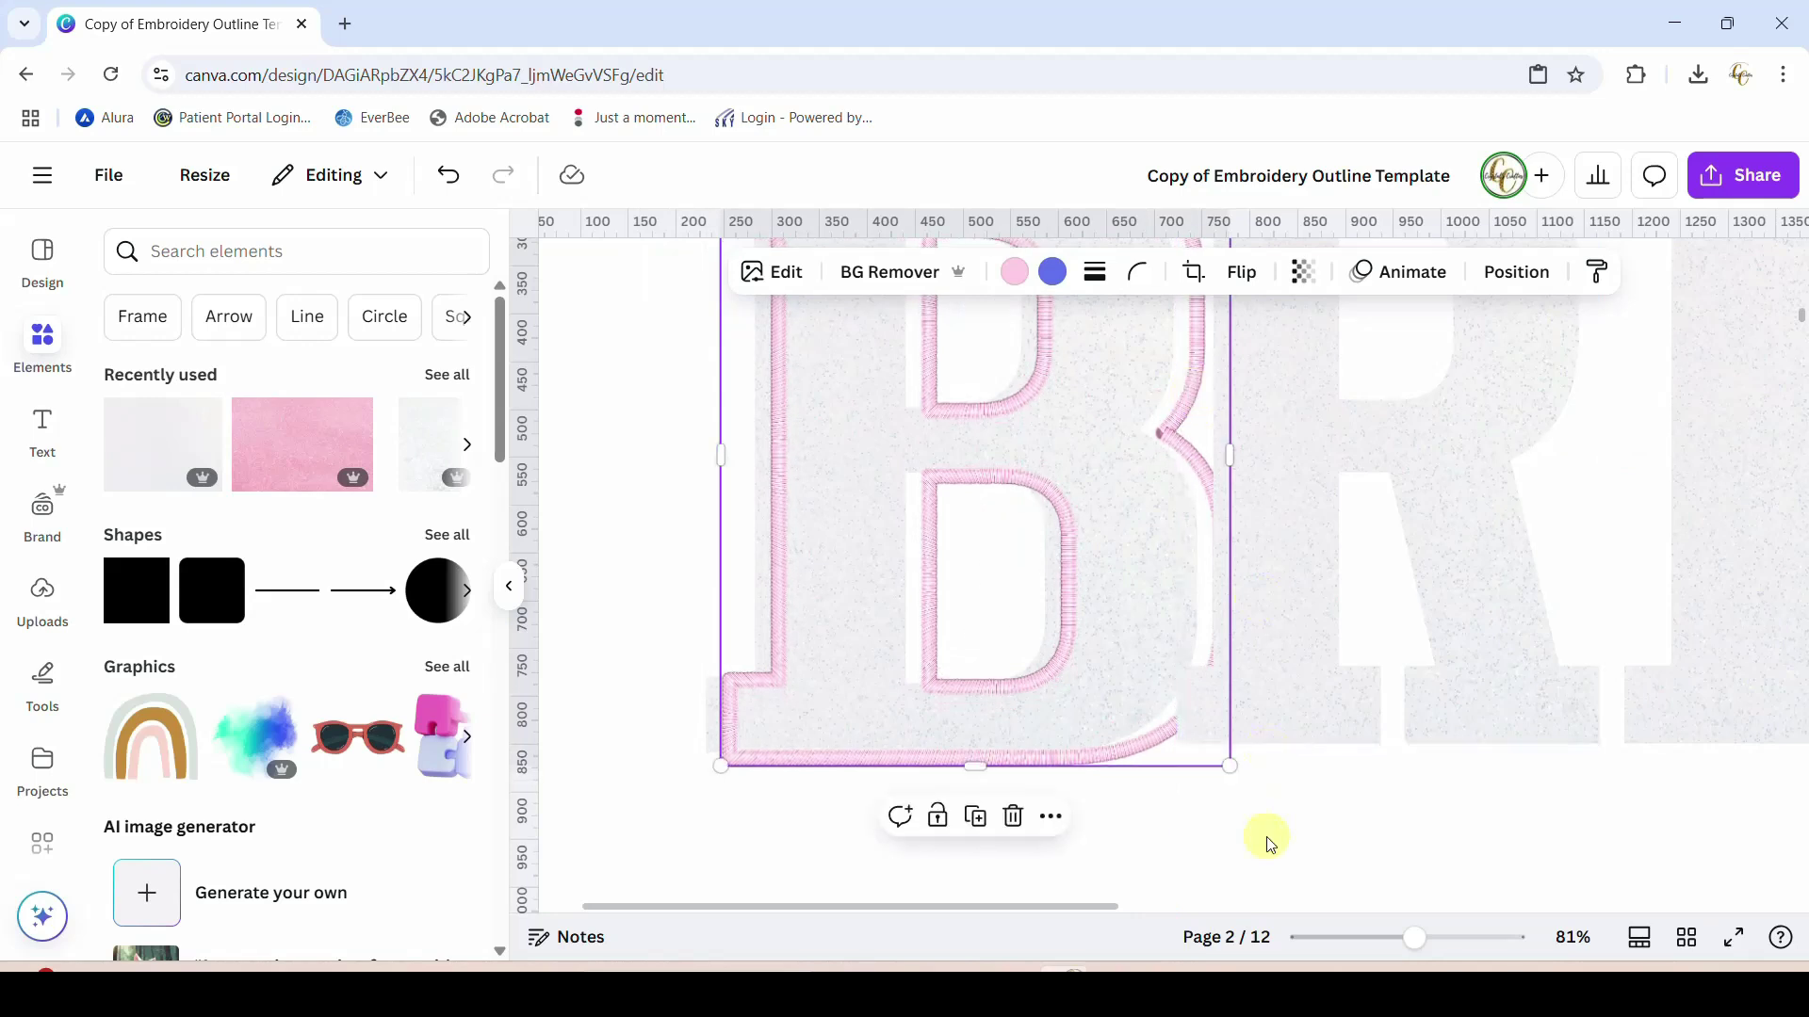
# Nudge the B outline left in small increments until it lines up with the edges of the textured B
pyautogui.press('Left')
pyautogui.press('Left')
pyautogui.press('Left')
pyautogui.press('Left')
pyautogui.press('Left')
pyautogui.press('Left')
pyautogui.press('Left')
pyautogui.press('Left')
pyautogui.press('Left')
pyautogui.press('Left')
pyautogui.press('Left')
pyautogui.press('Left')
pyautogui.press('Left')
pyautogui.press('Left')
pyautogui.press('Left')
pyautogui.press('Left')
pyautogui.press('Left')
pyautogui.press('Left')
pyautogui.press('Left')
pyautogui.press('Left')
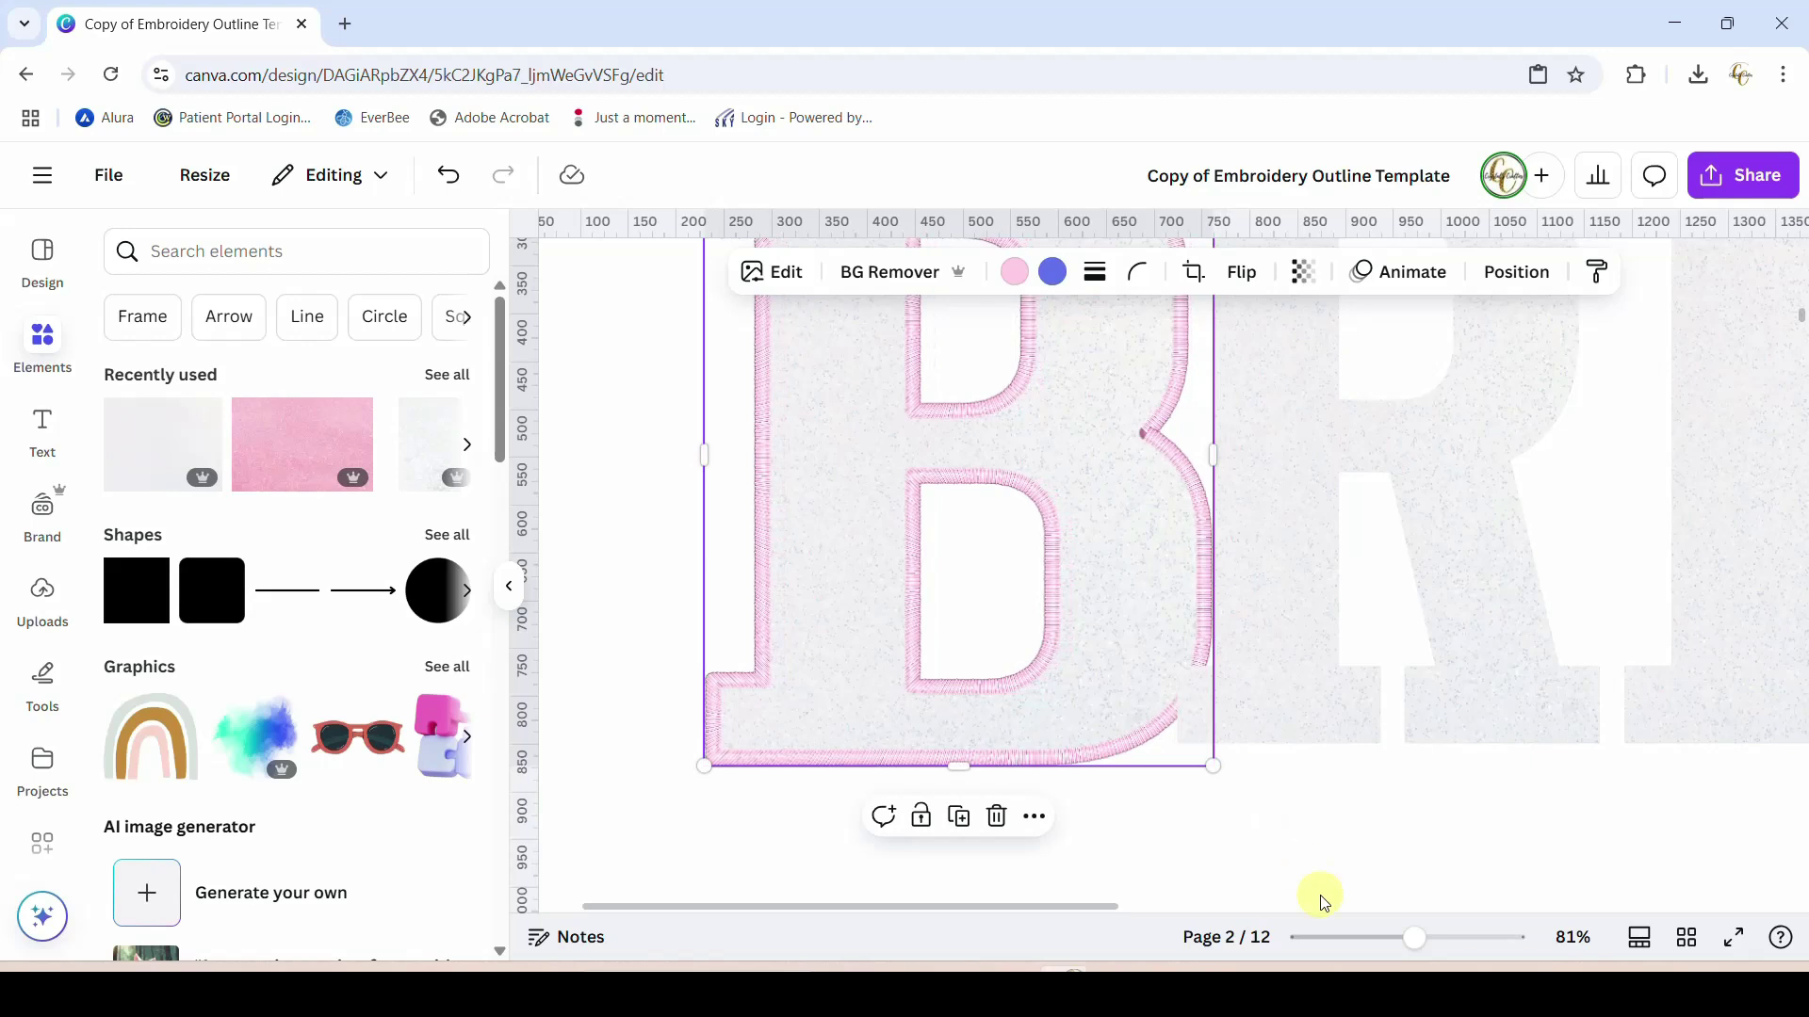
pyautogui.click(1323, 822)
pyautogui.scroll(3, 1329, 822)
pyautogui.scroll(5, 1328, 822)
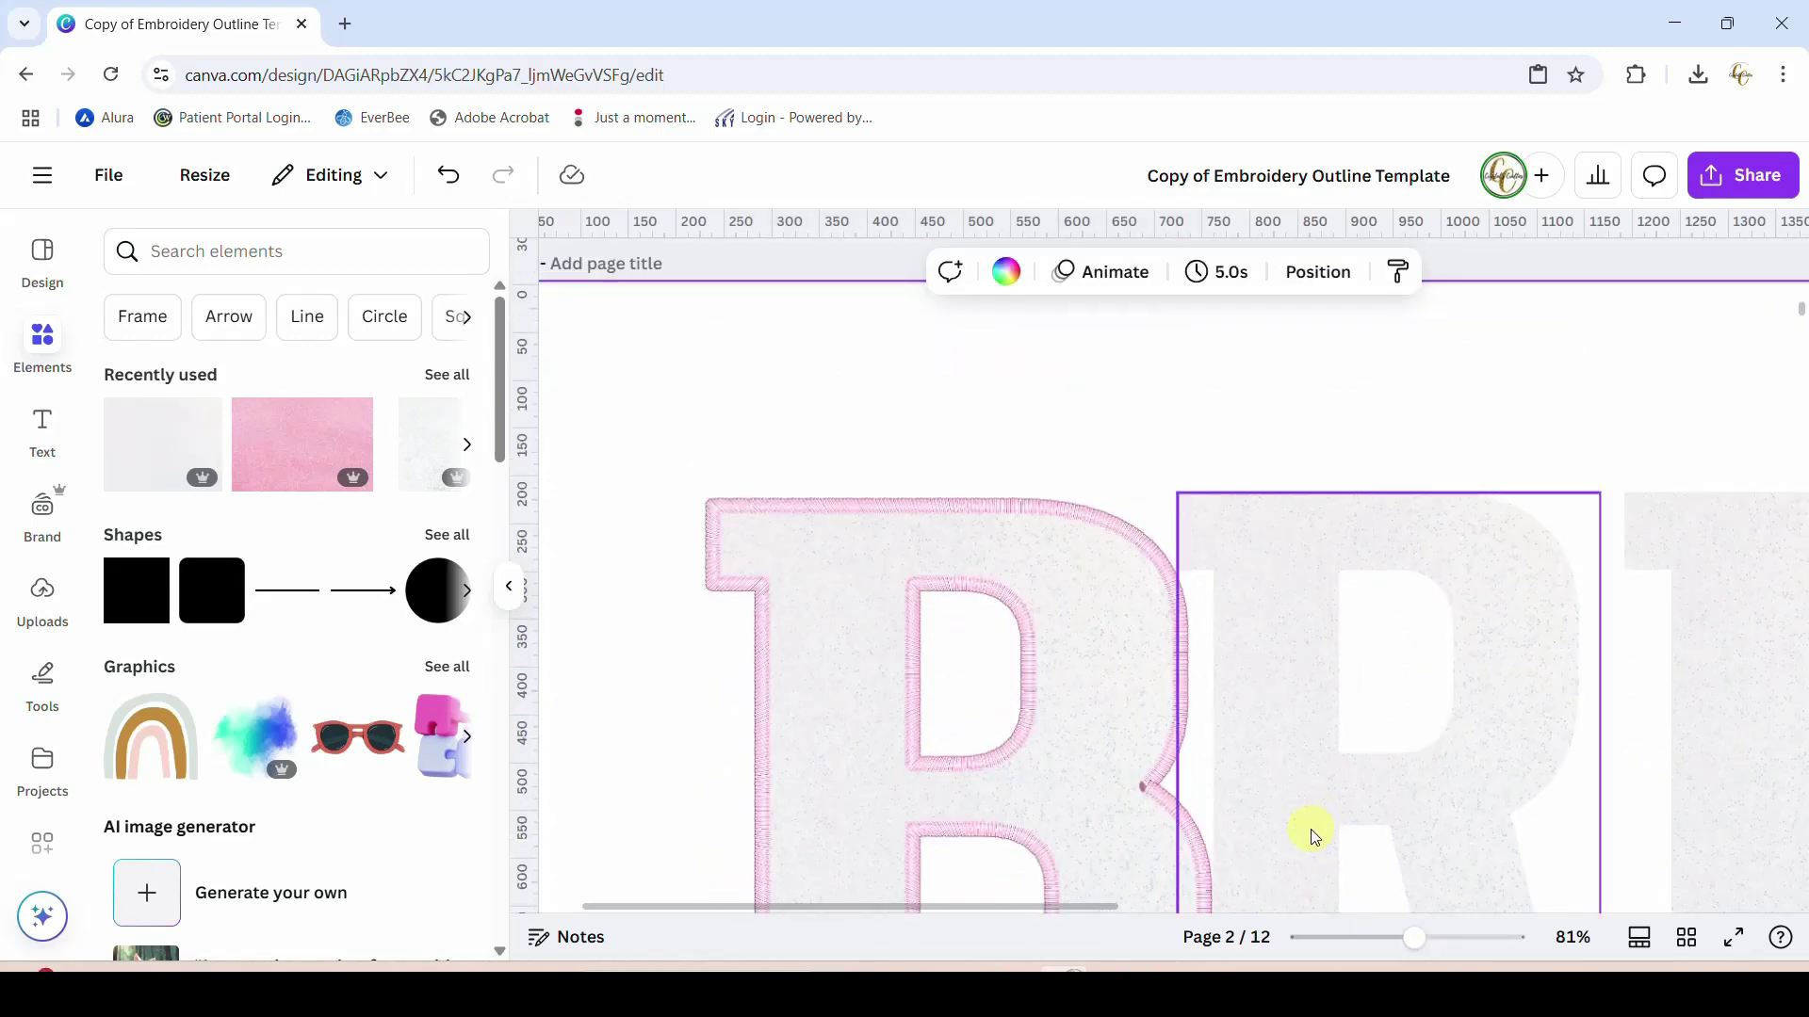
# Add a new blank page at the end of the document, after page 12
pyautogui.scroll(-7, 1316, 837)
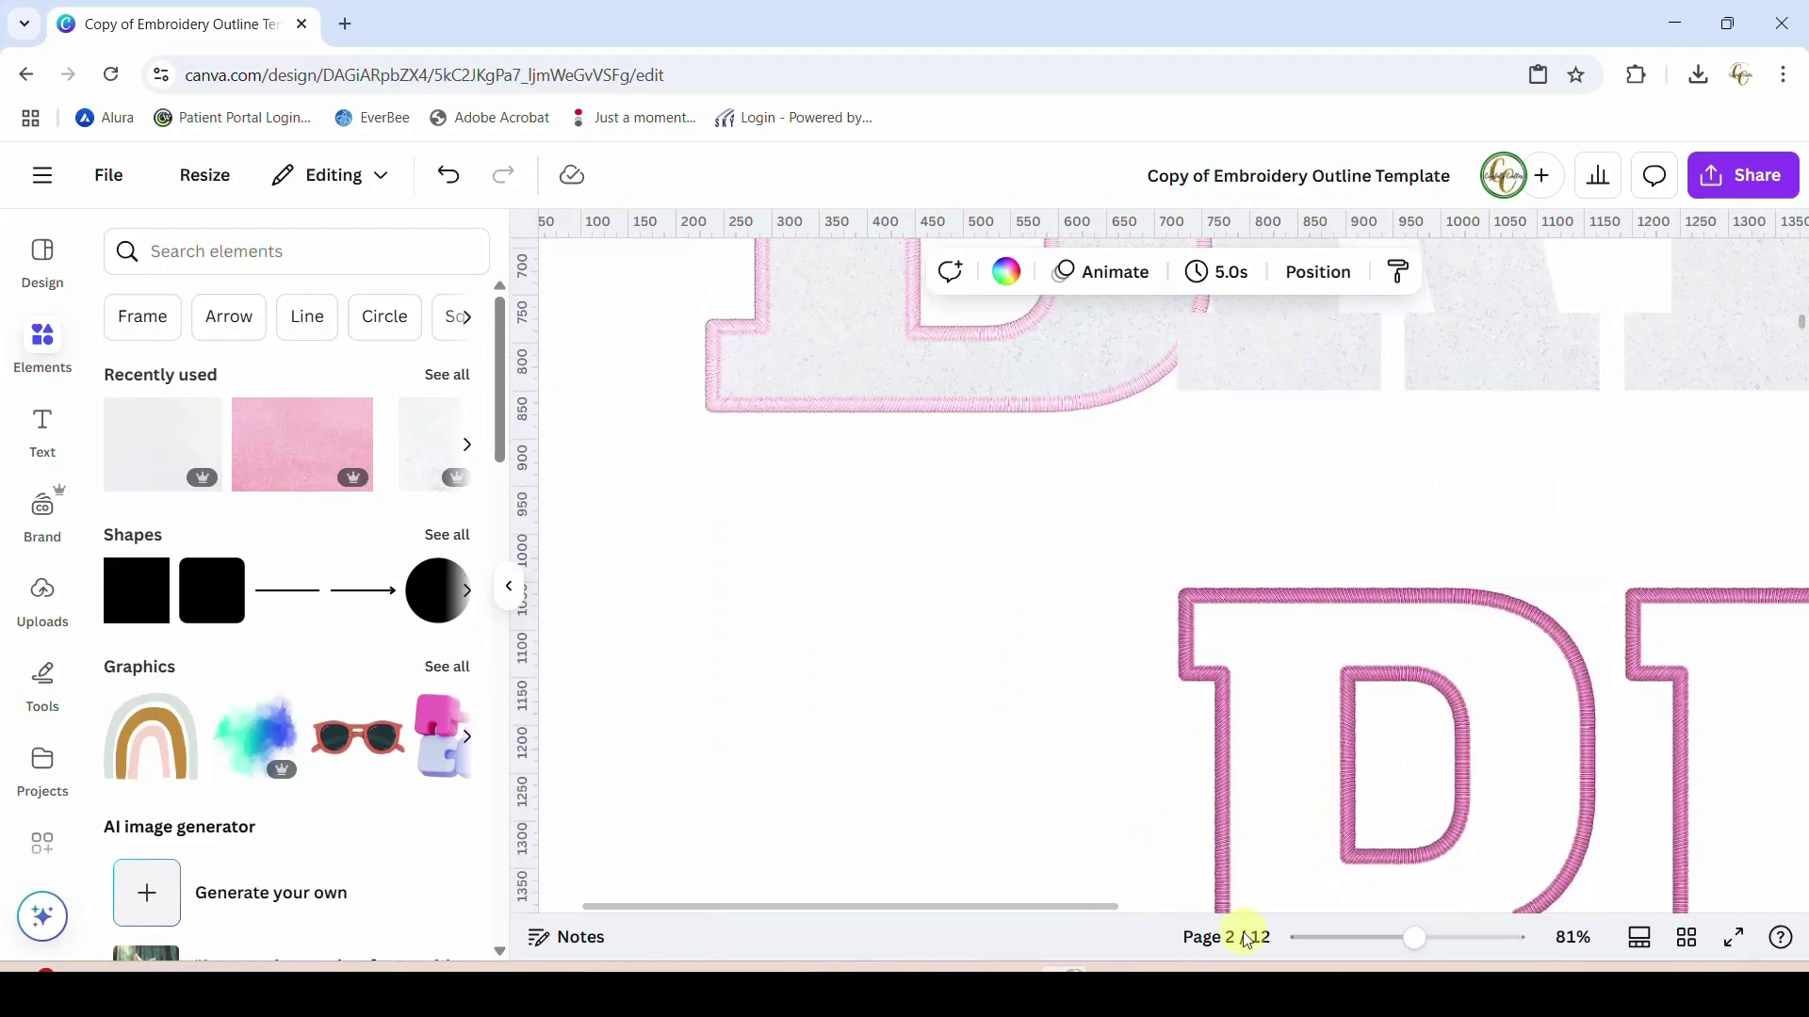
pyautogui.moveTo(1411, 945); pyautogui.dragTo(1344, 940)
pyautogui.scroll(-20, 1352, 843)
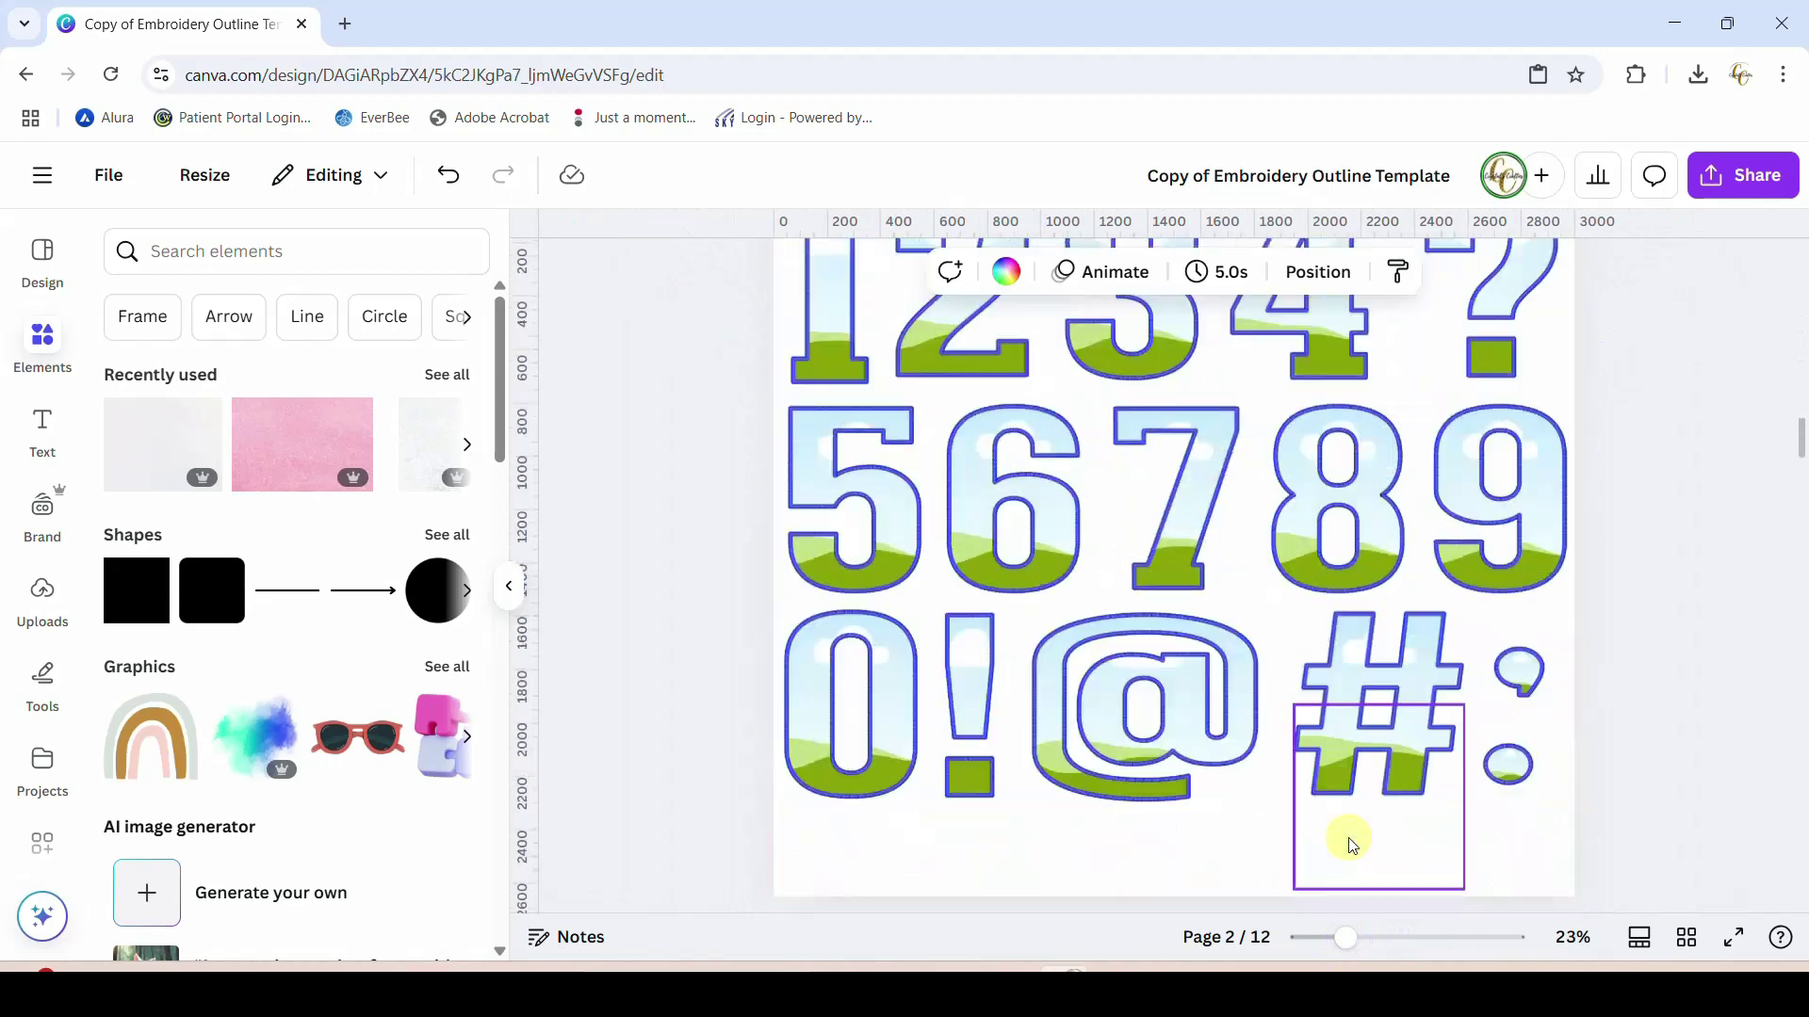
pyautogui.scroll(-20, 1371, 834)
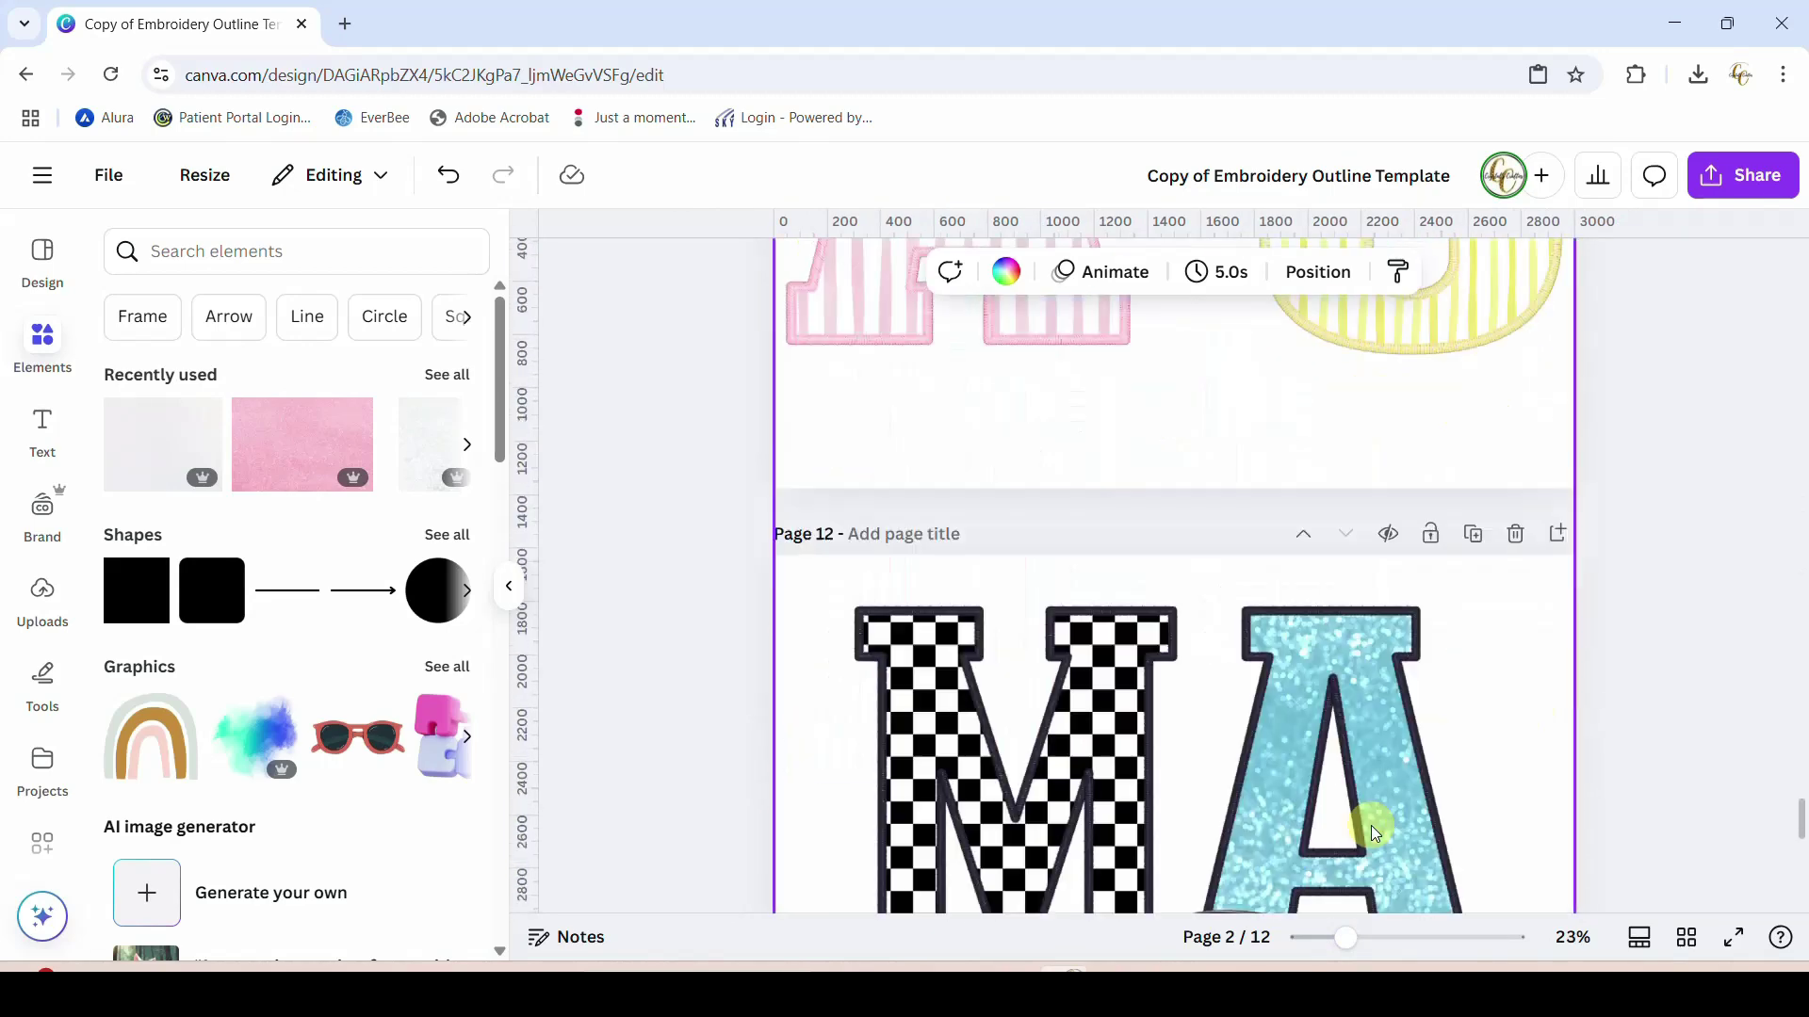
pyautogui.click(1212, 867)
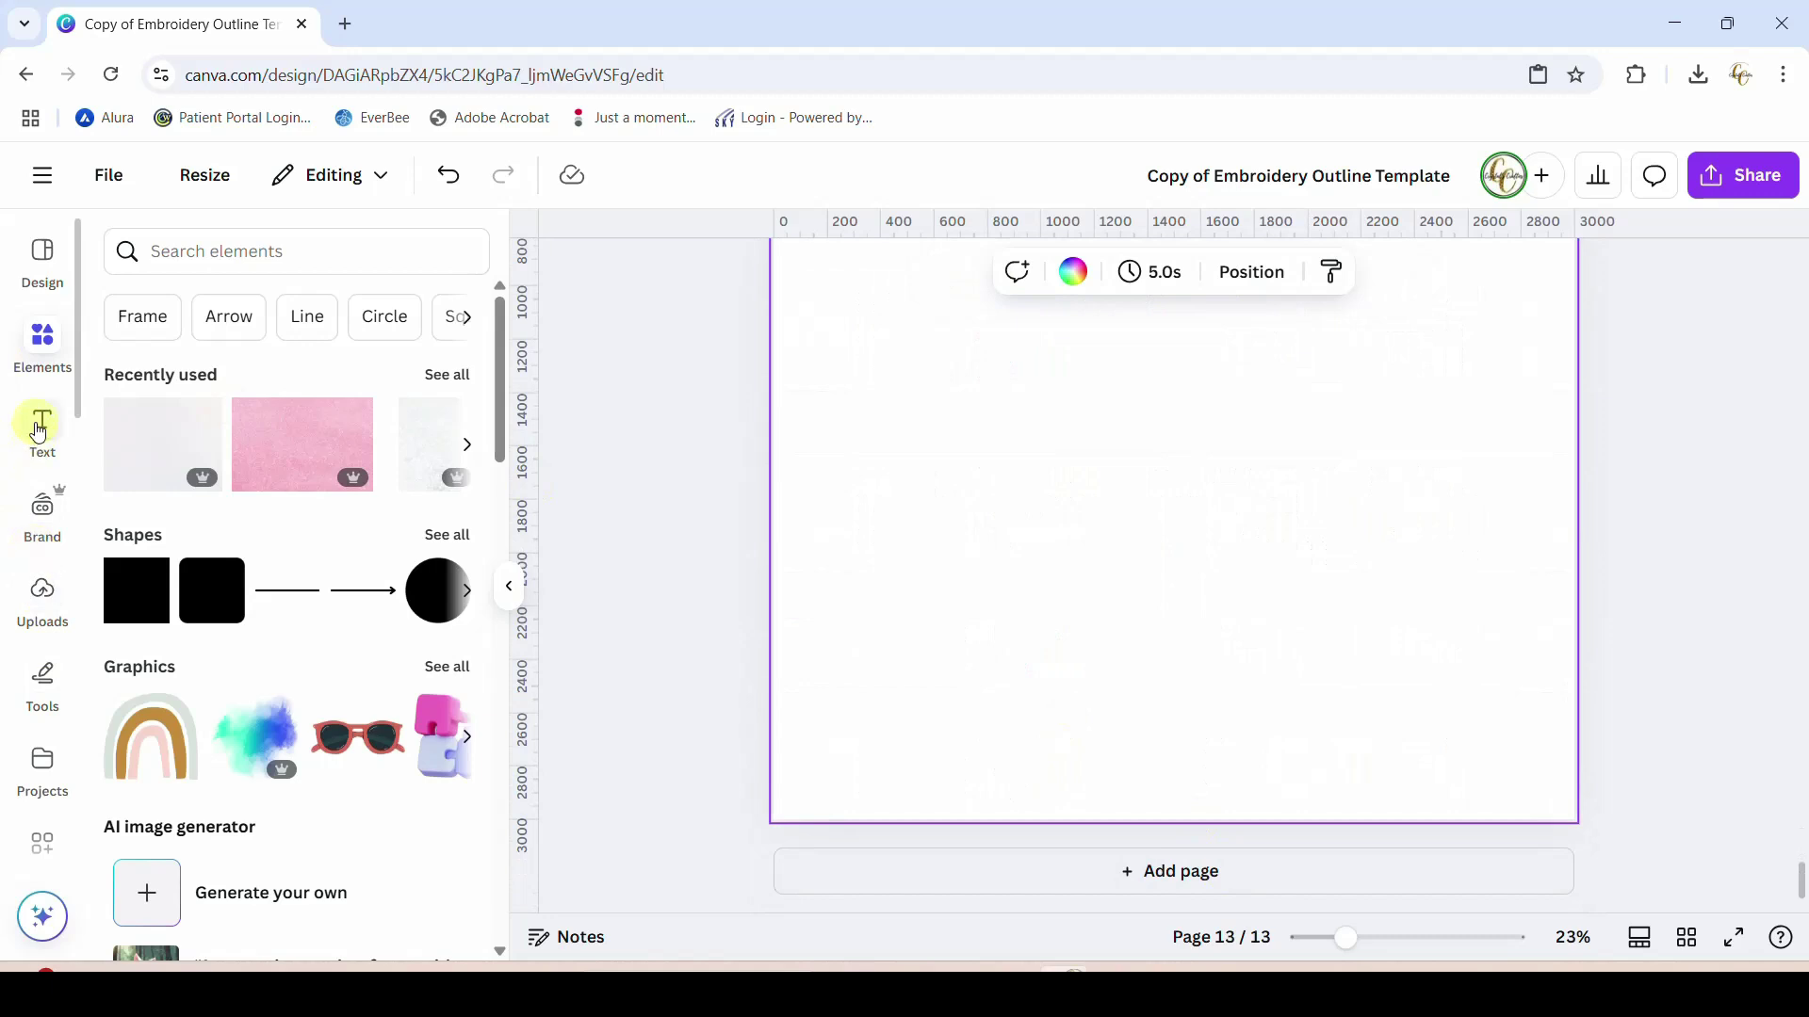
# Place the uploaded black-haired ballerina image on page 13 and move it lower on the page
pyautogui.click(33, 614)
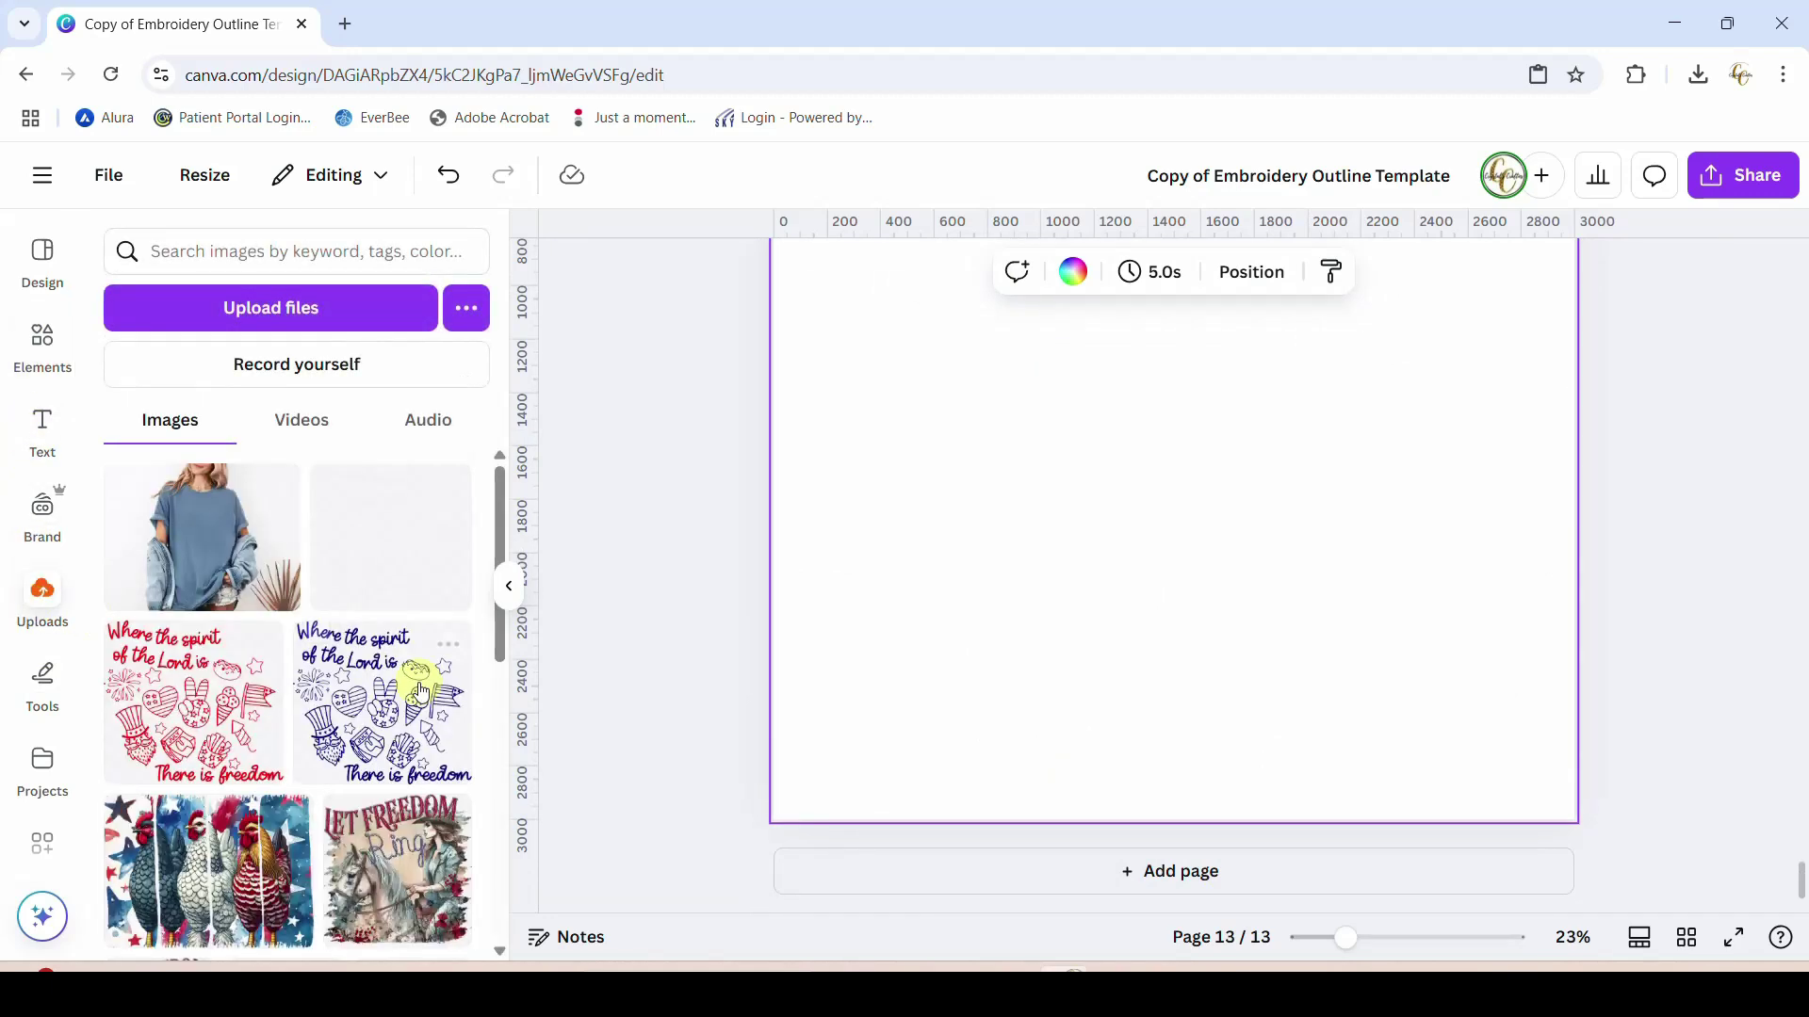
pyautogui.scroll(-10, 371, 697)
pyautogui.scroll(-10, 375, 701)
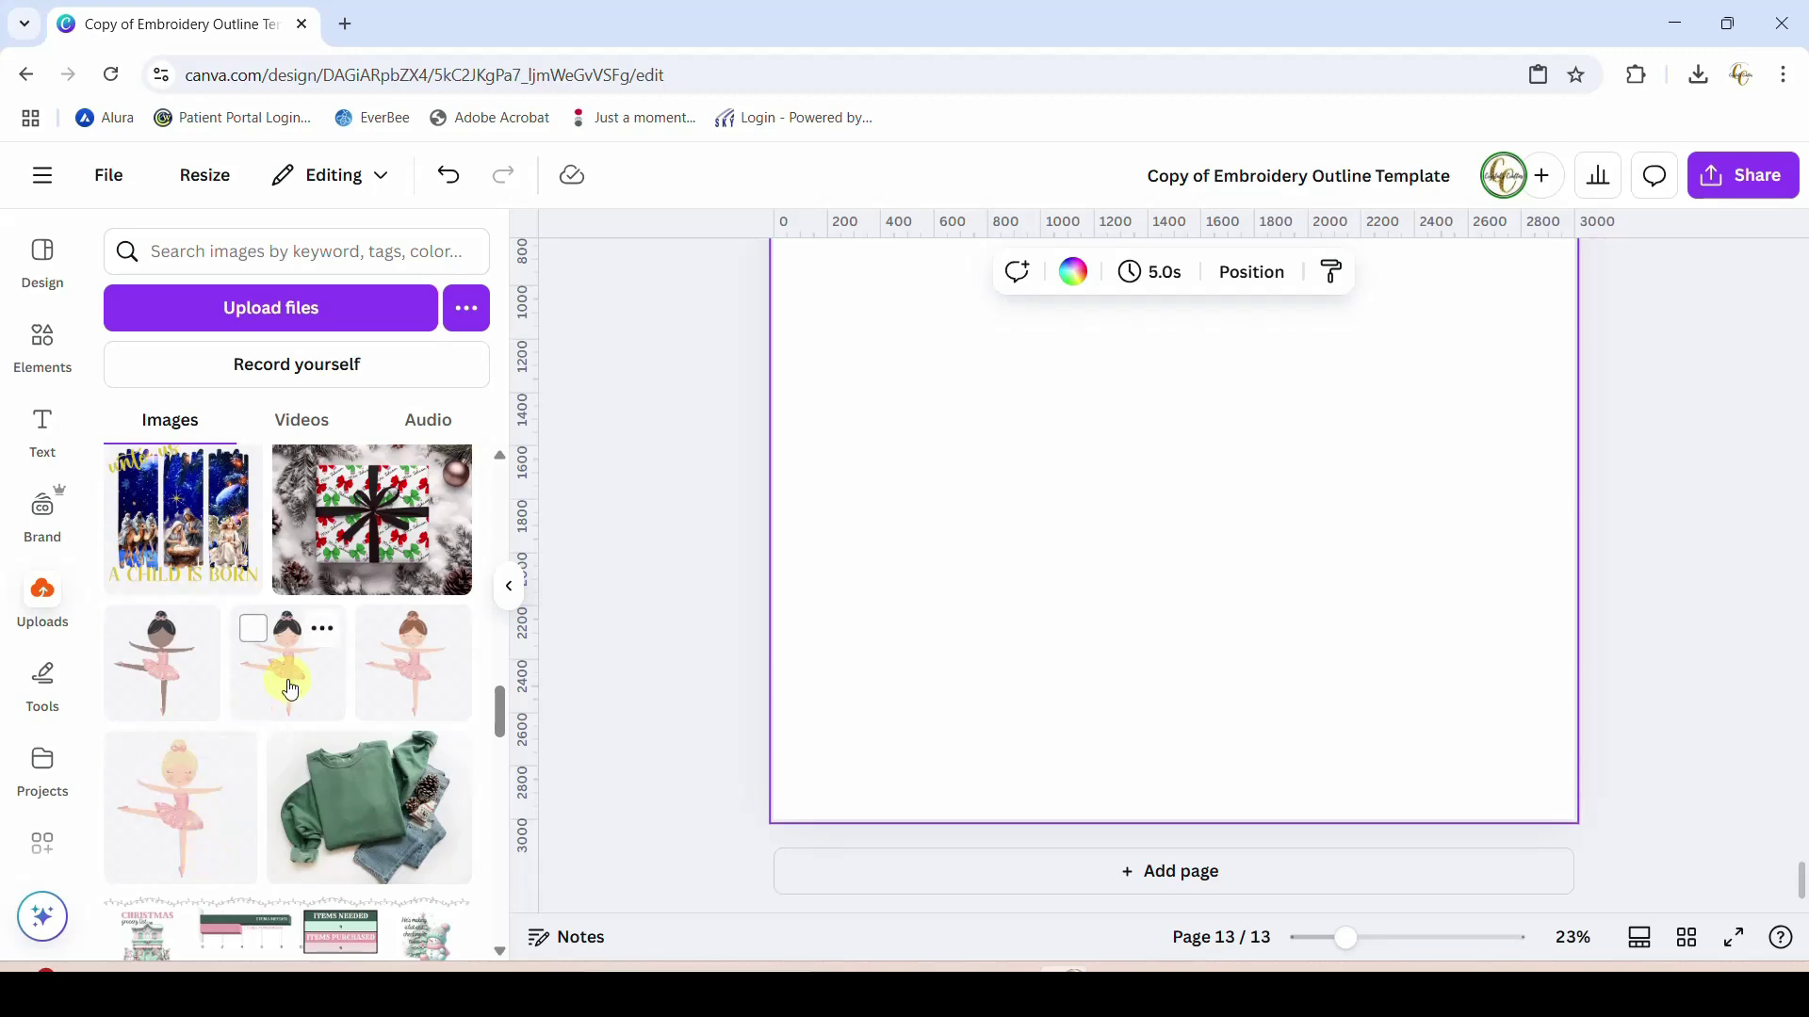
pyautogui.click(289, 690)
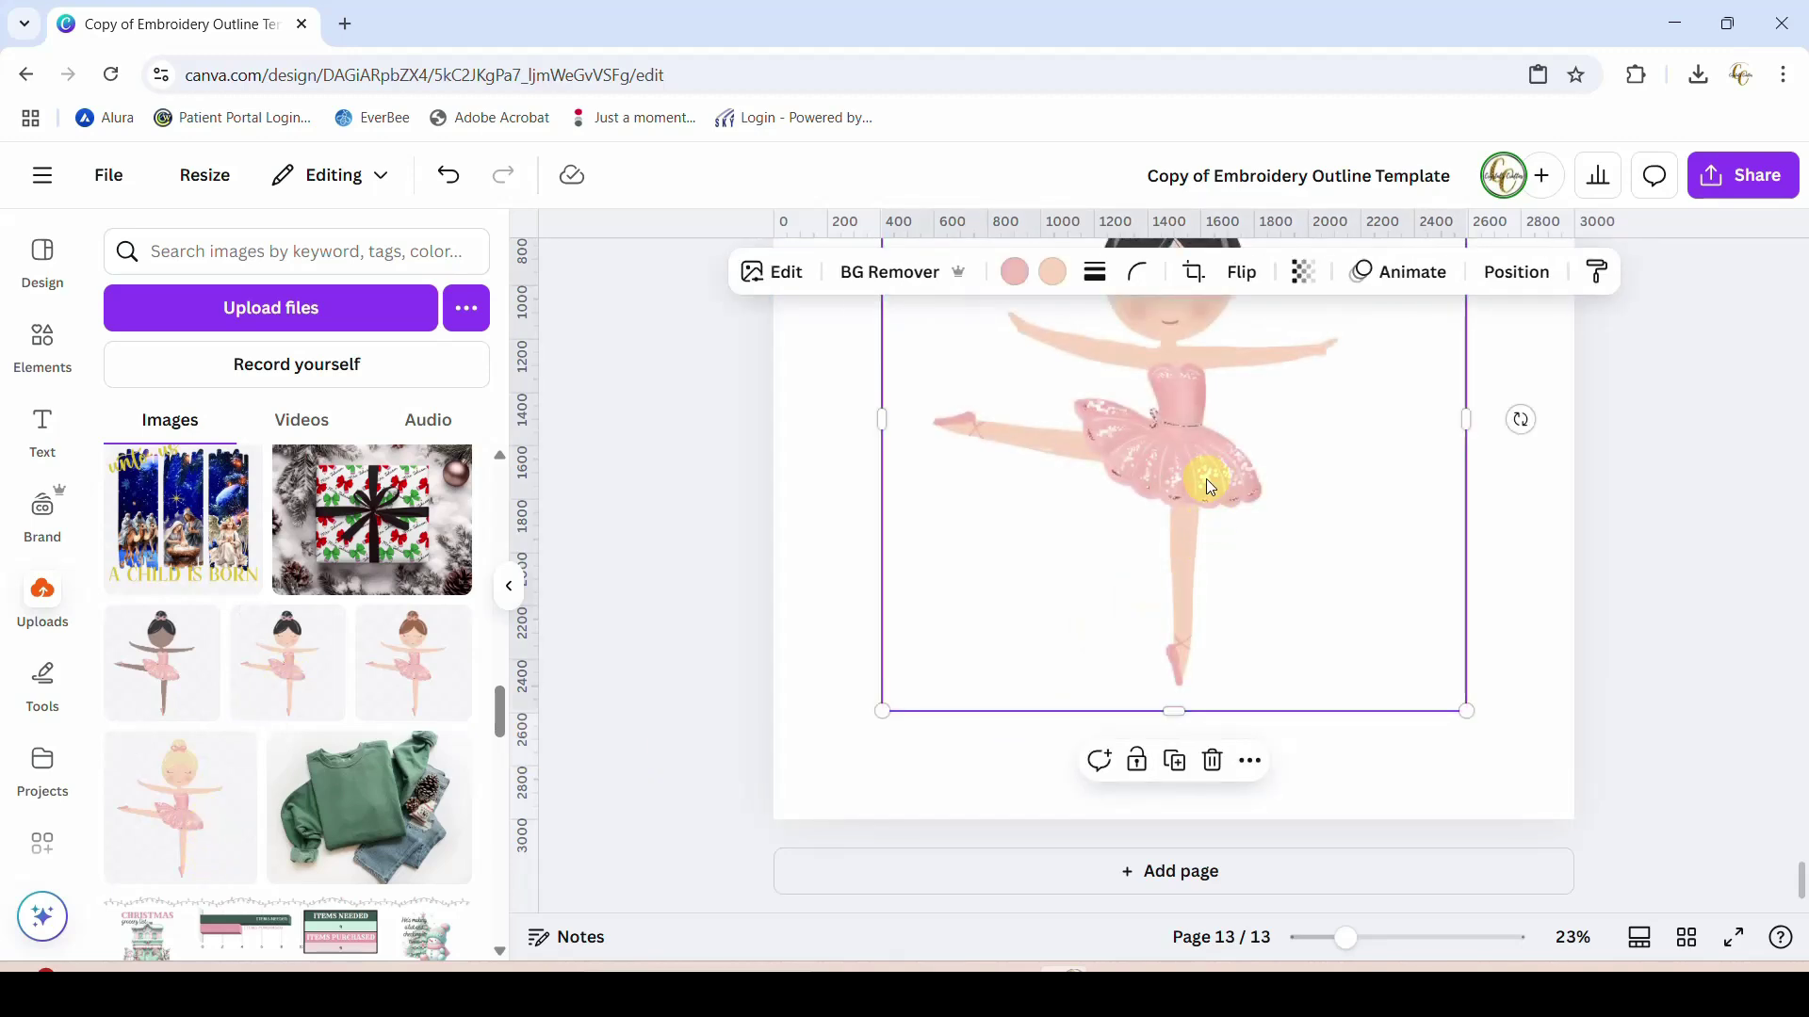
pyautogui.moveTo(1203, 480); pyautogui.dragTo(1214, 584)
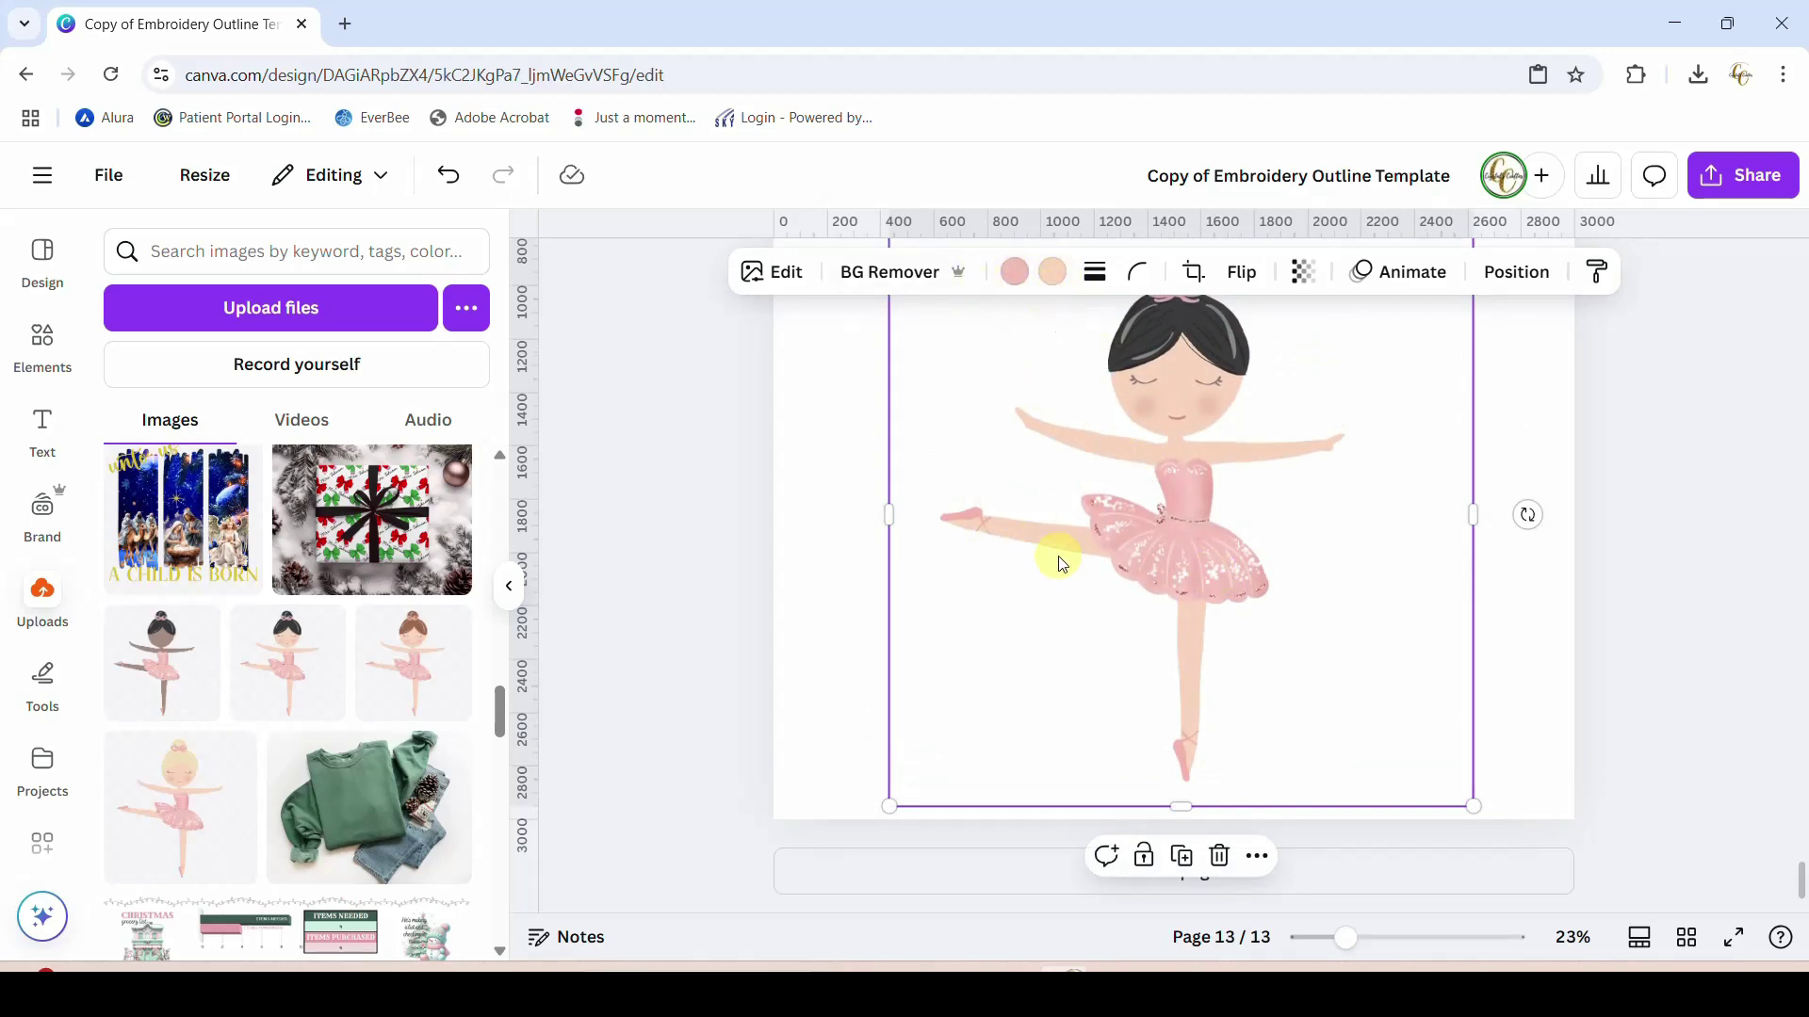
# Try the peach photo colour from the ballerina as the page 13 background and undo it
pyautogui.click(1052, 270)
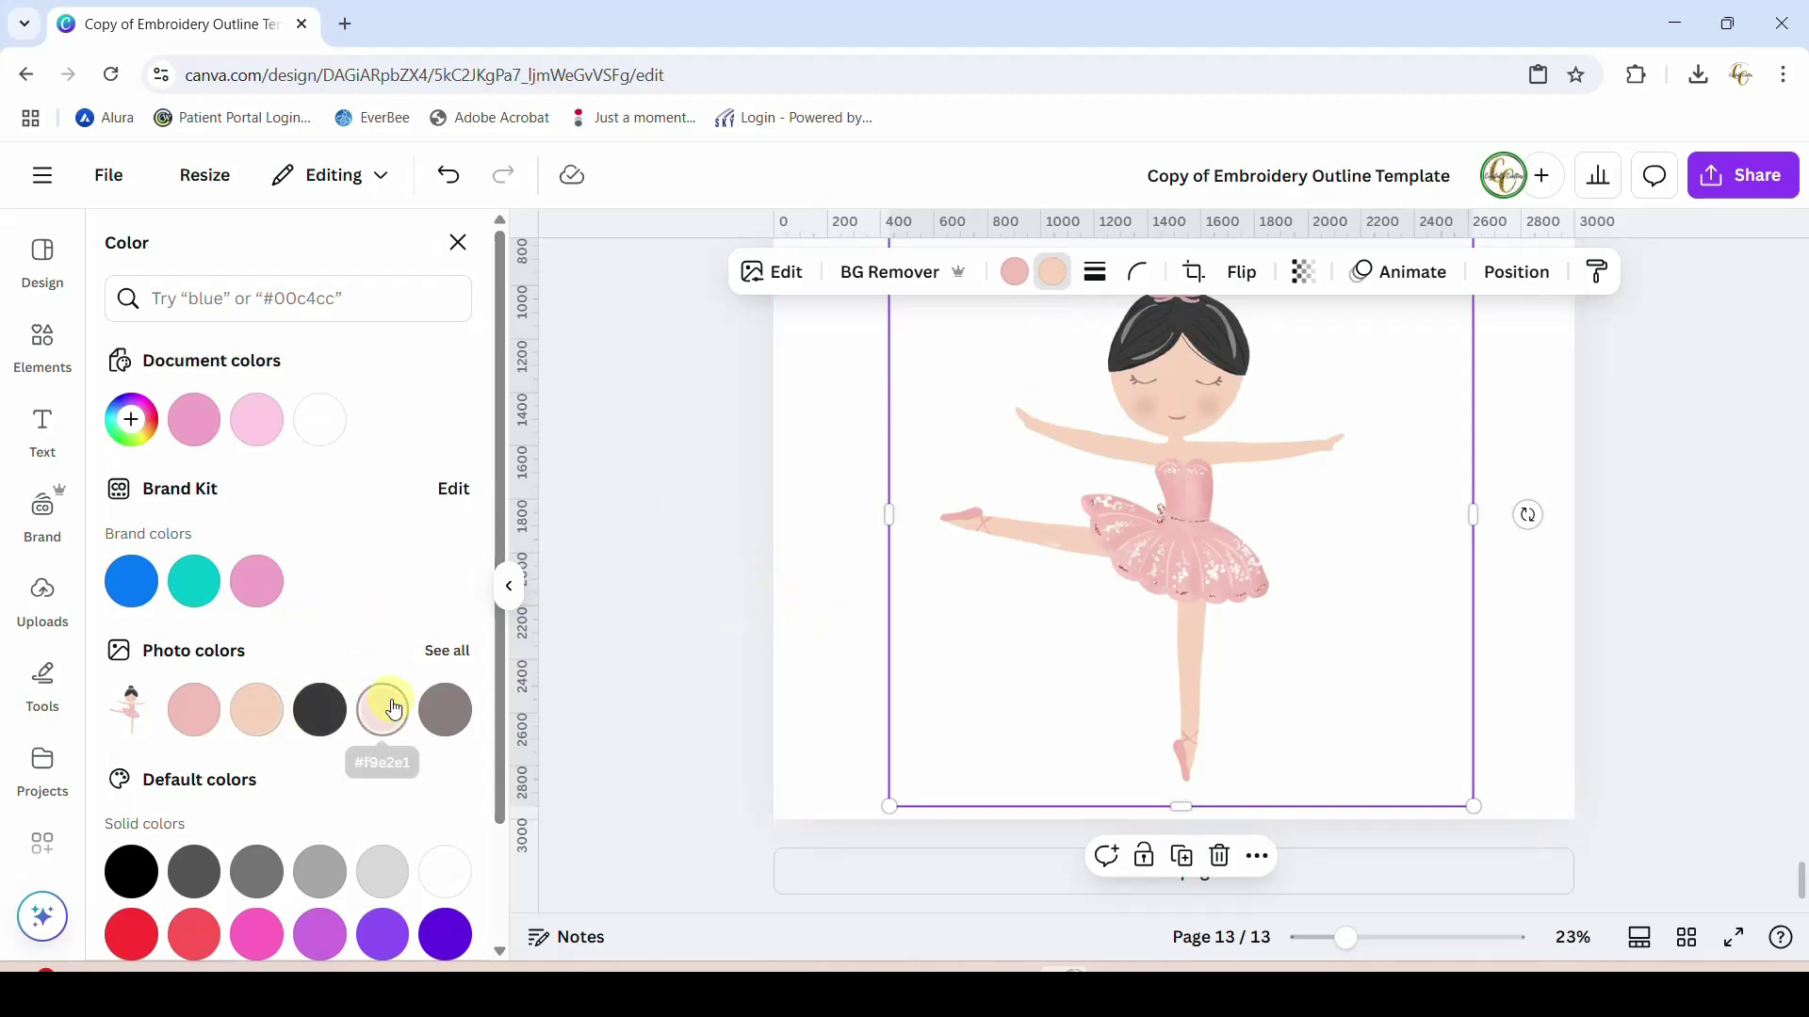
pyautogui.click(795, 654)
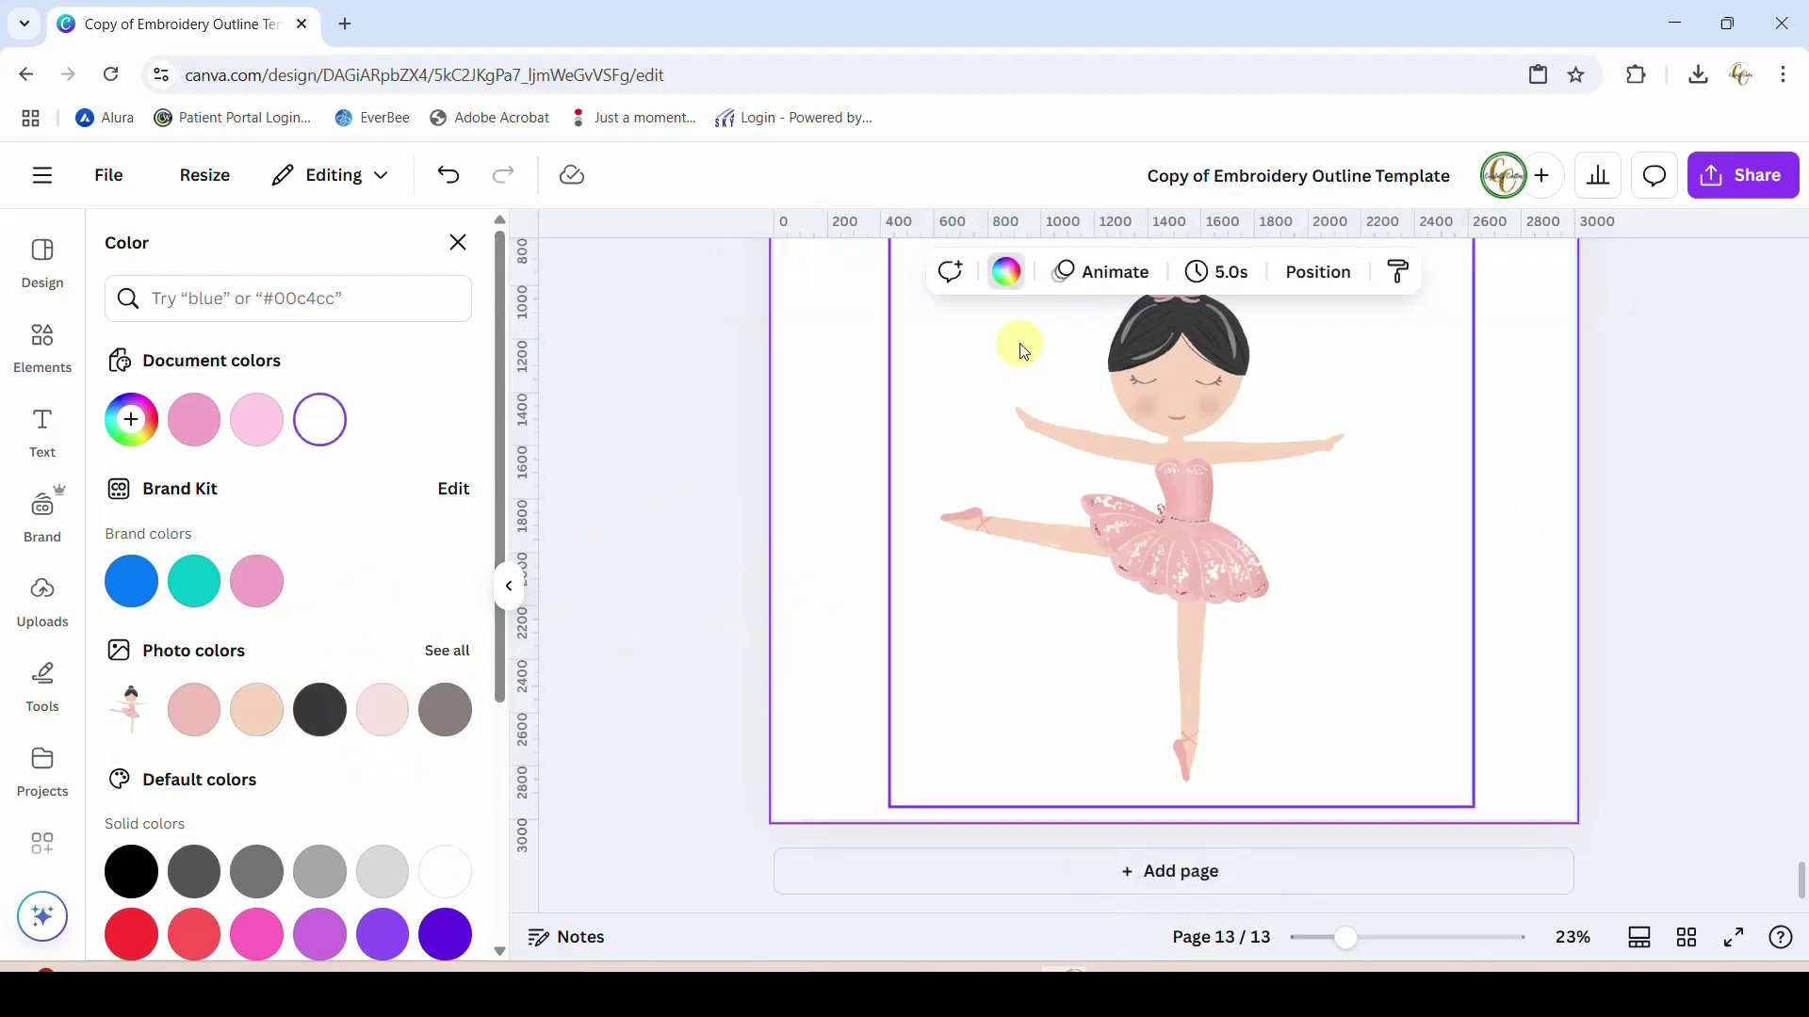
pyautogui.click(1011, 278)
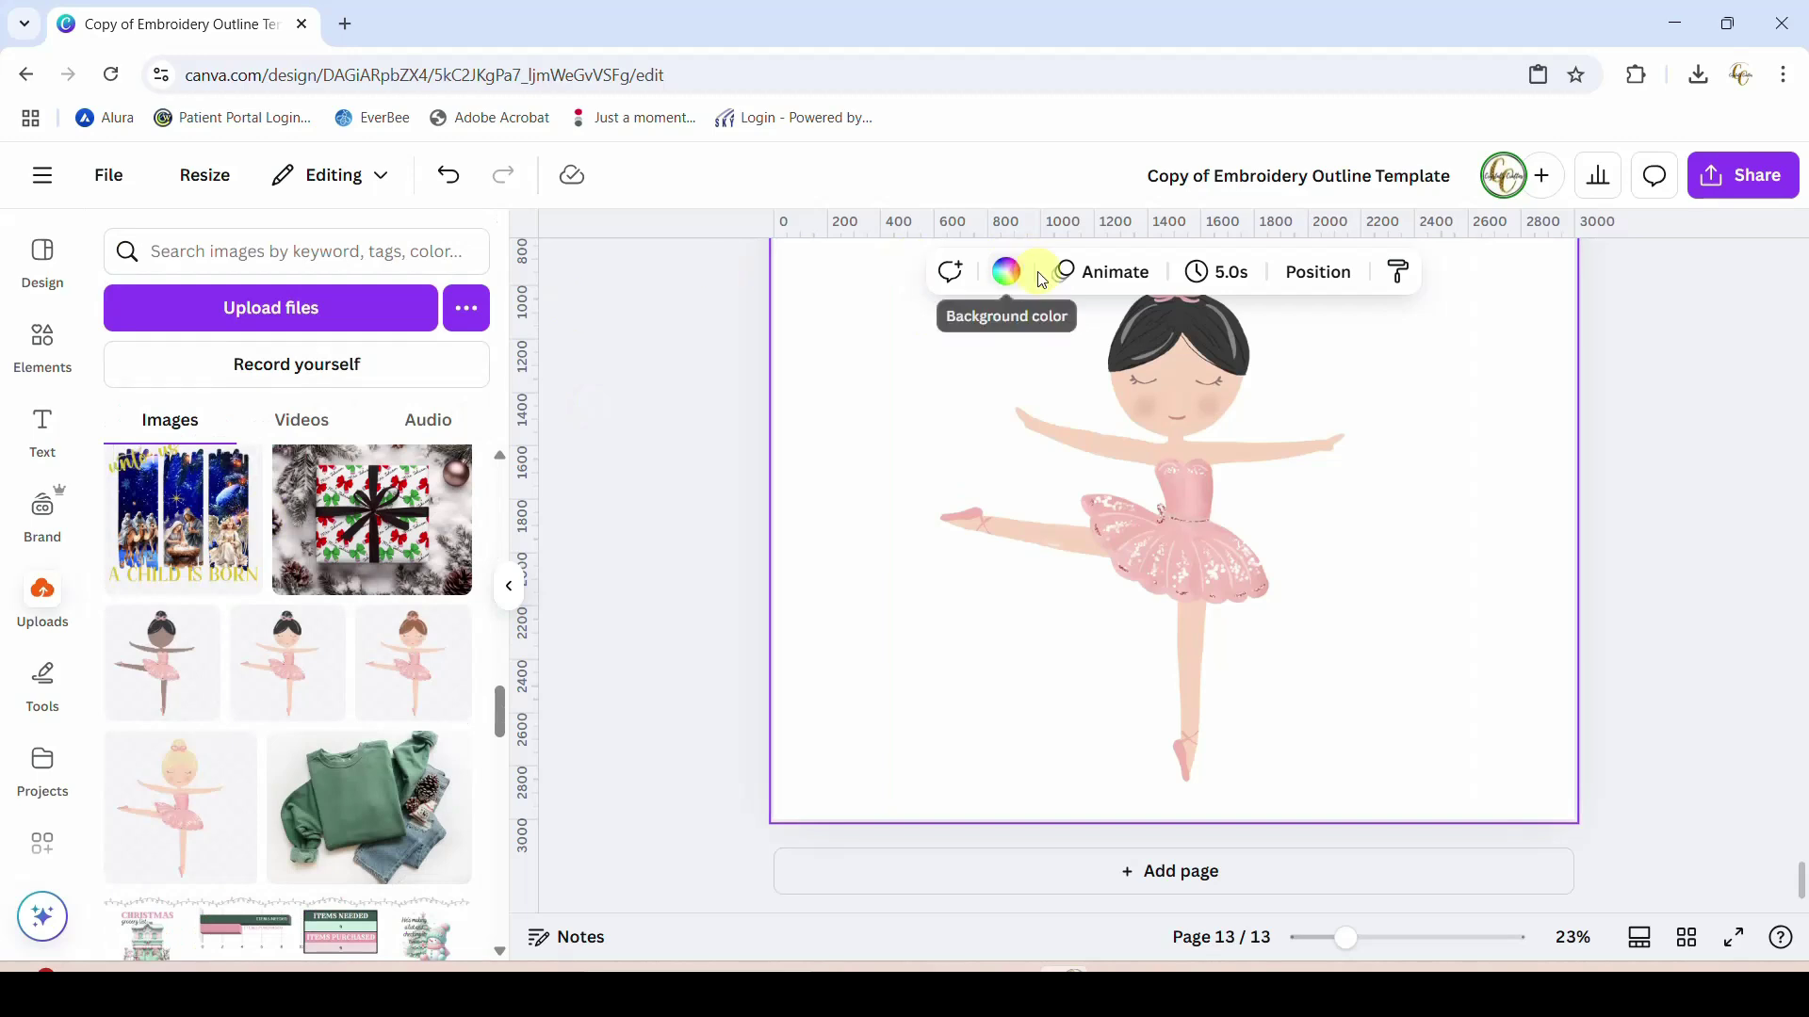
pyautogui.click(1006, 275)
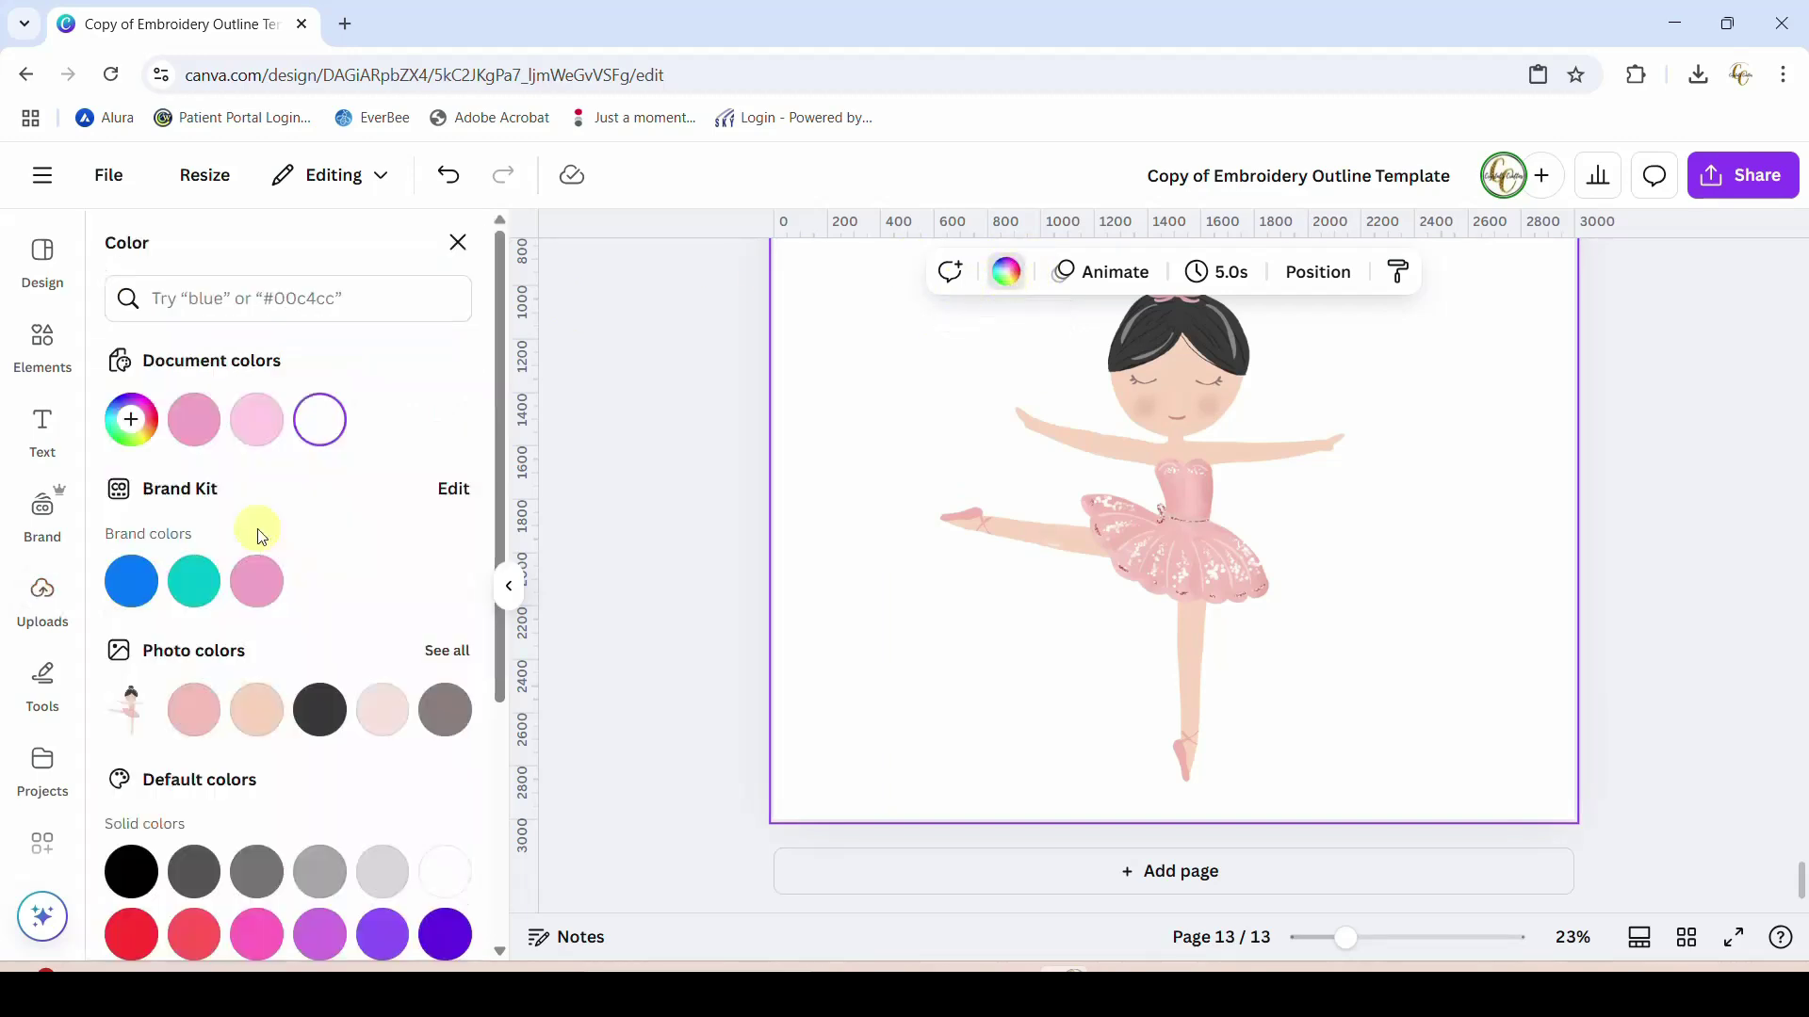
pyautogui.click(256, 709)
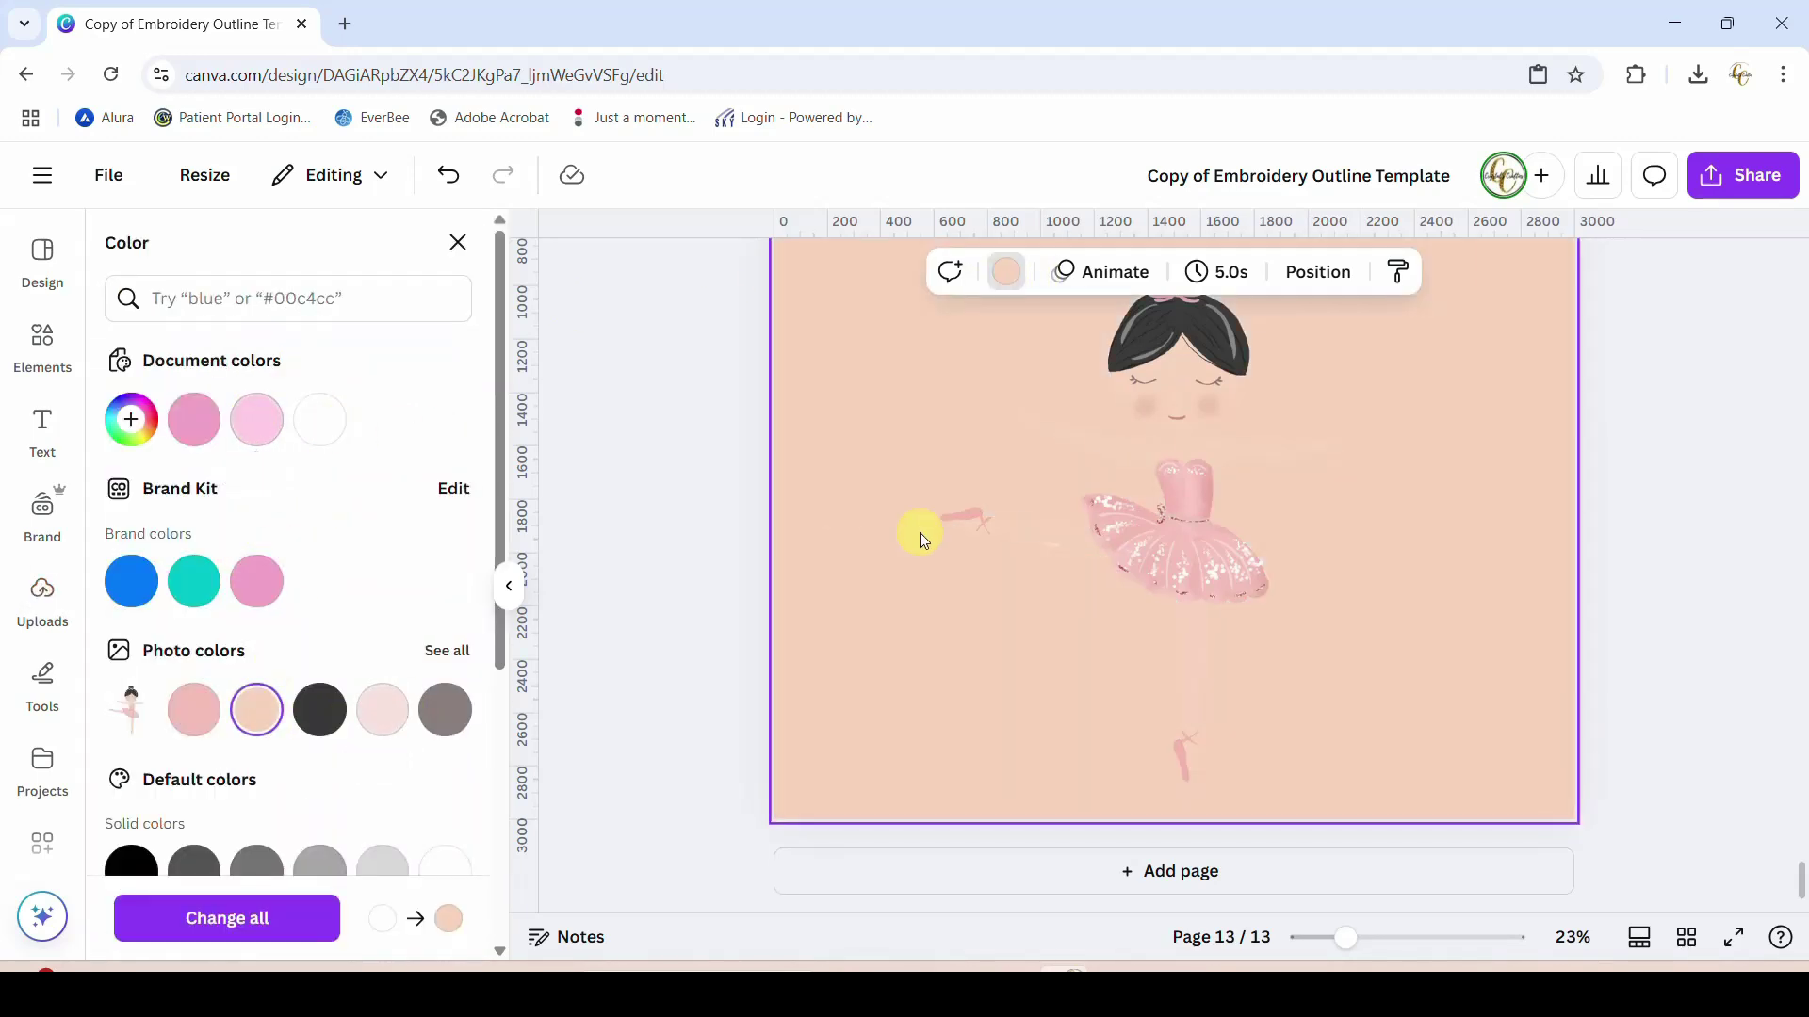
pyautogui.hotkey('ctrl', 'z')
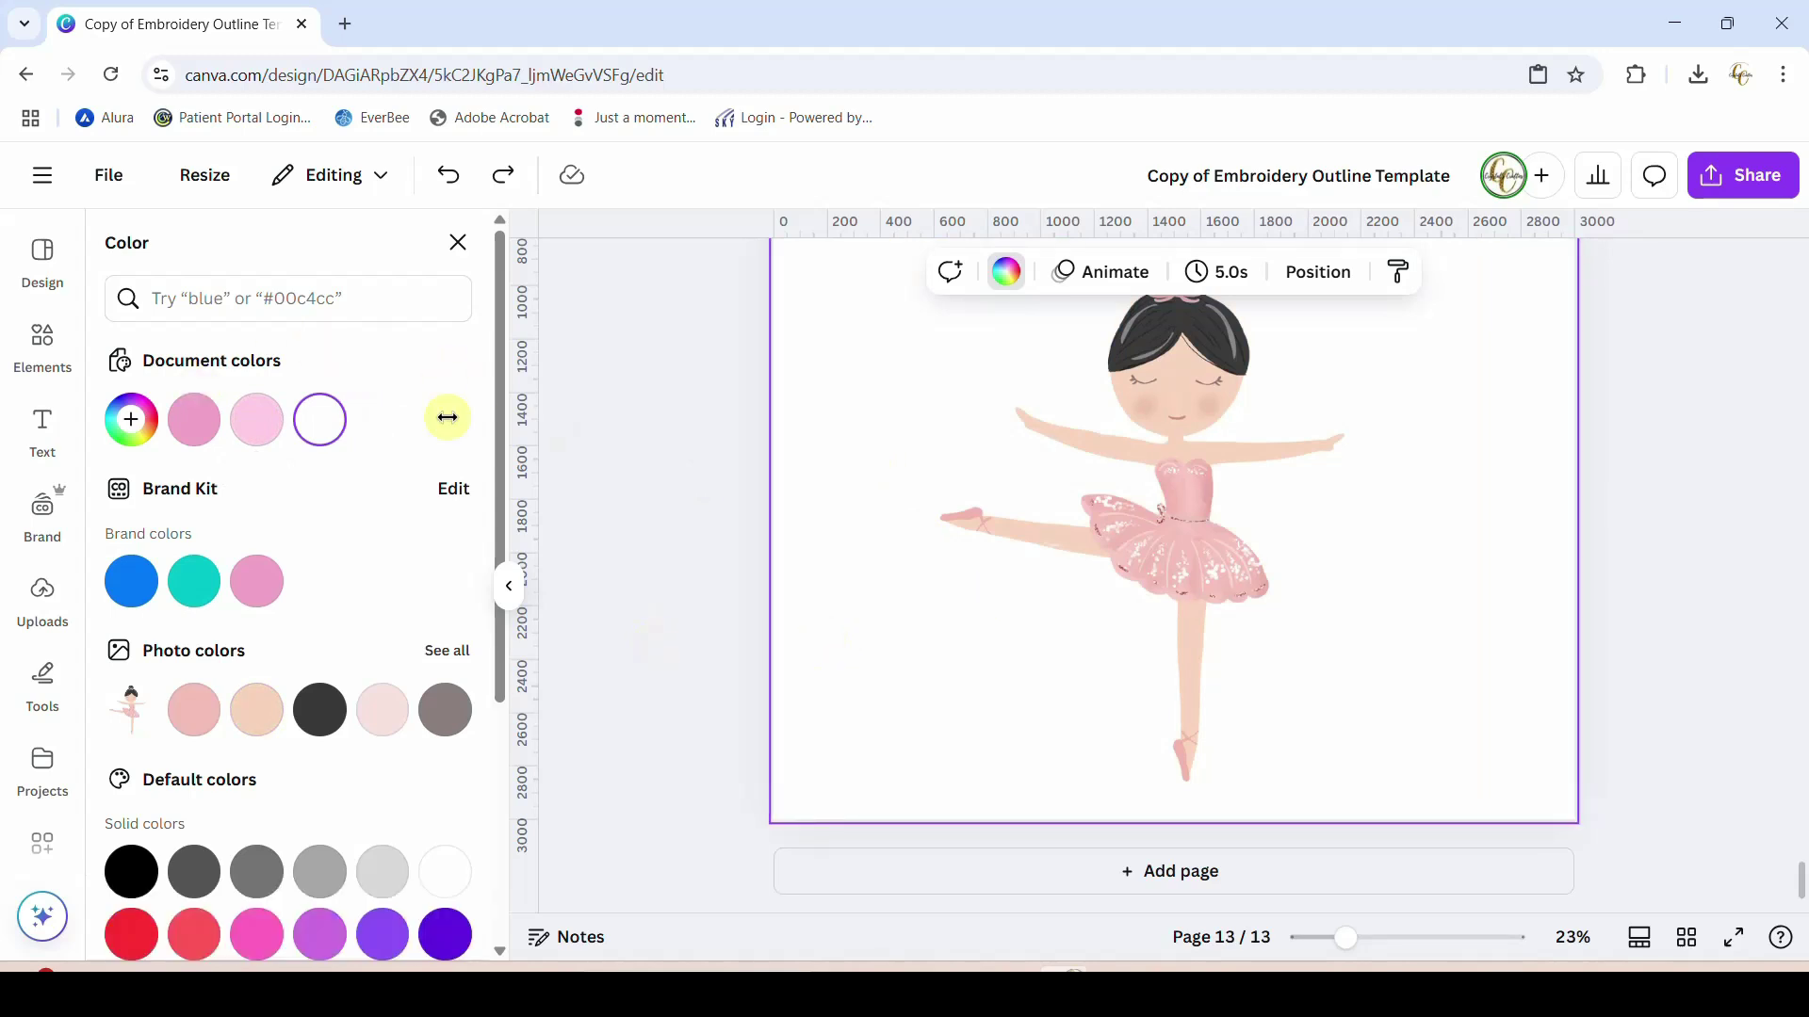
# Apply the peach photo colour to the ballerina image's skin-tone colour
pyautogui.click(1174, 466)
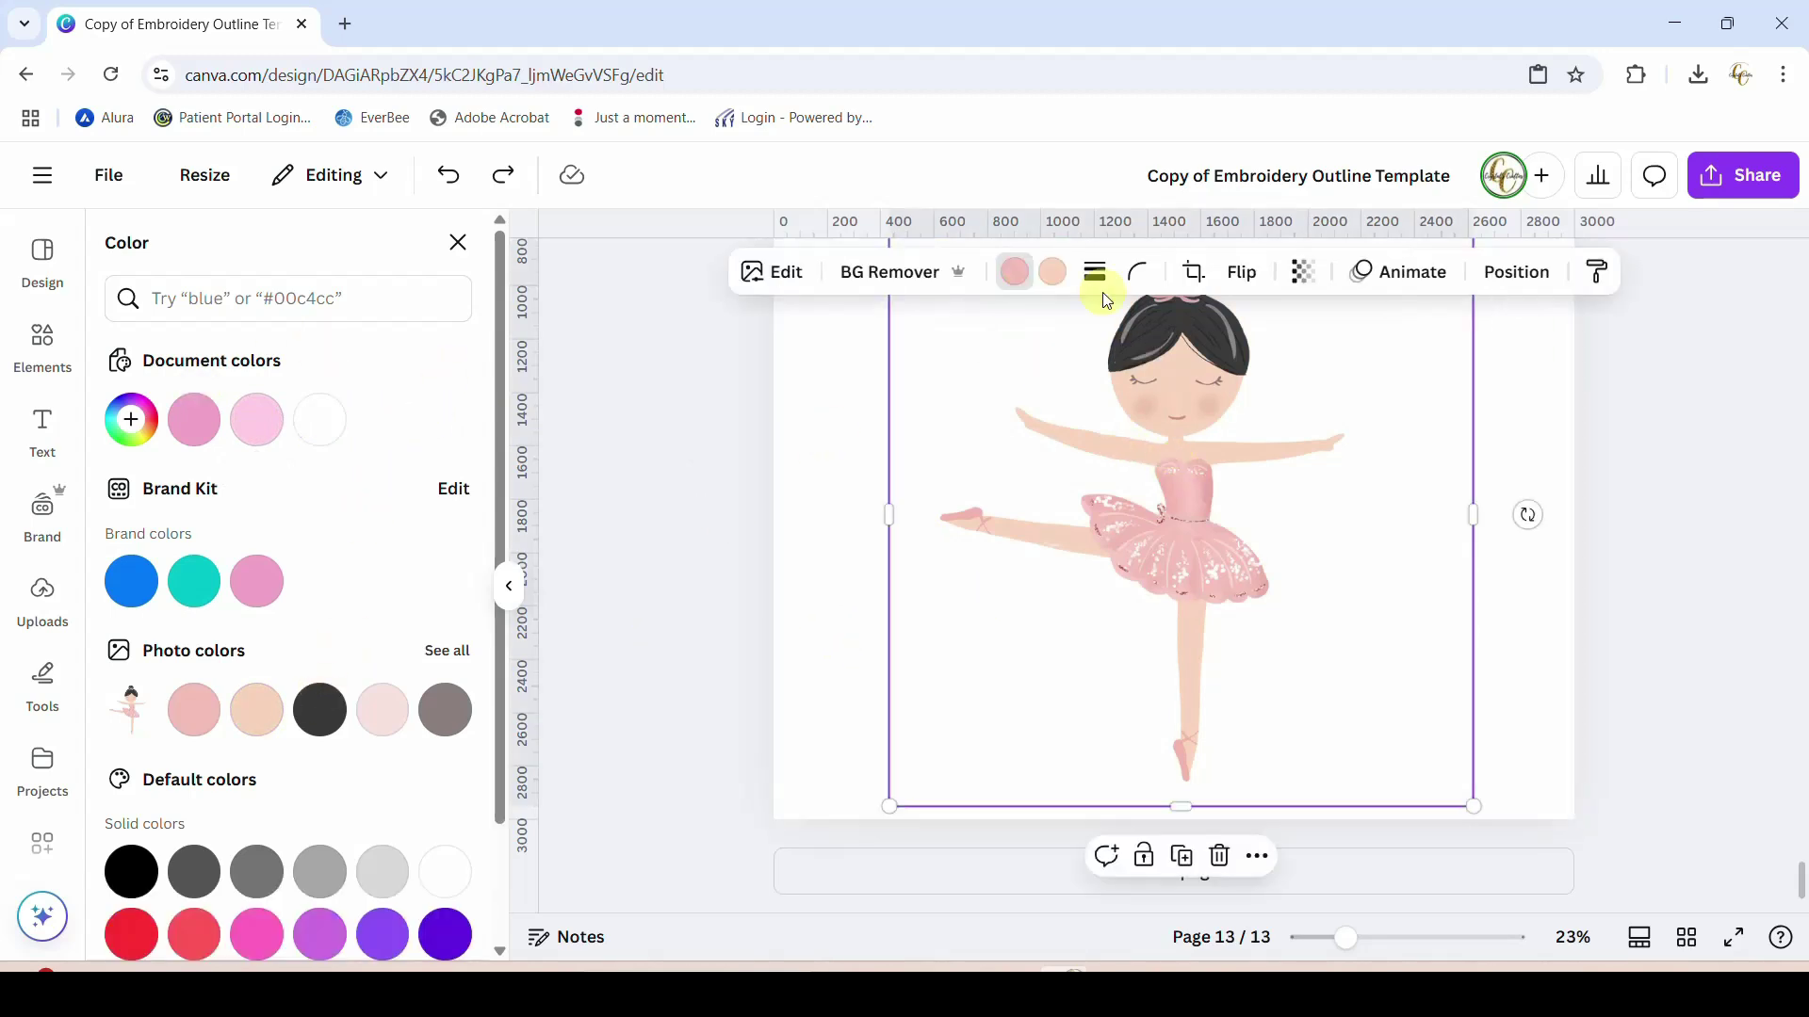
pyautogui.click(1063, 283)
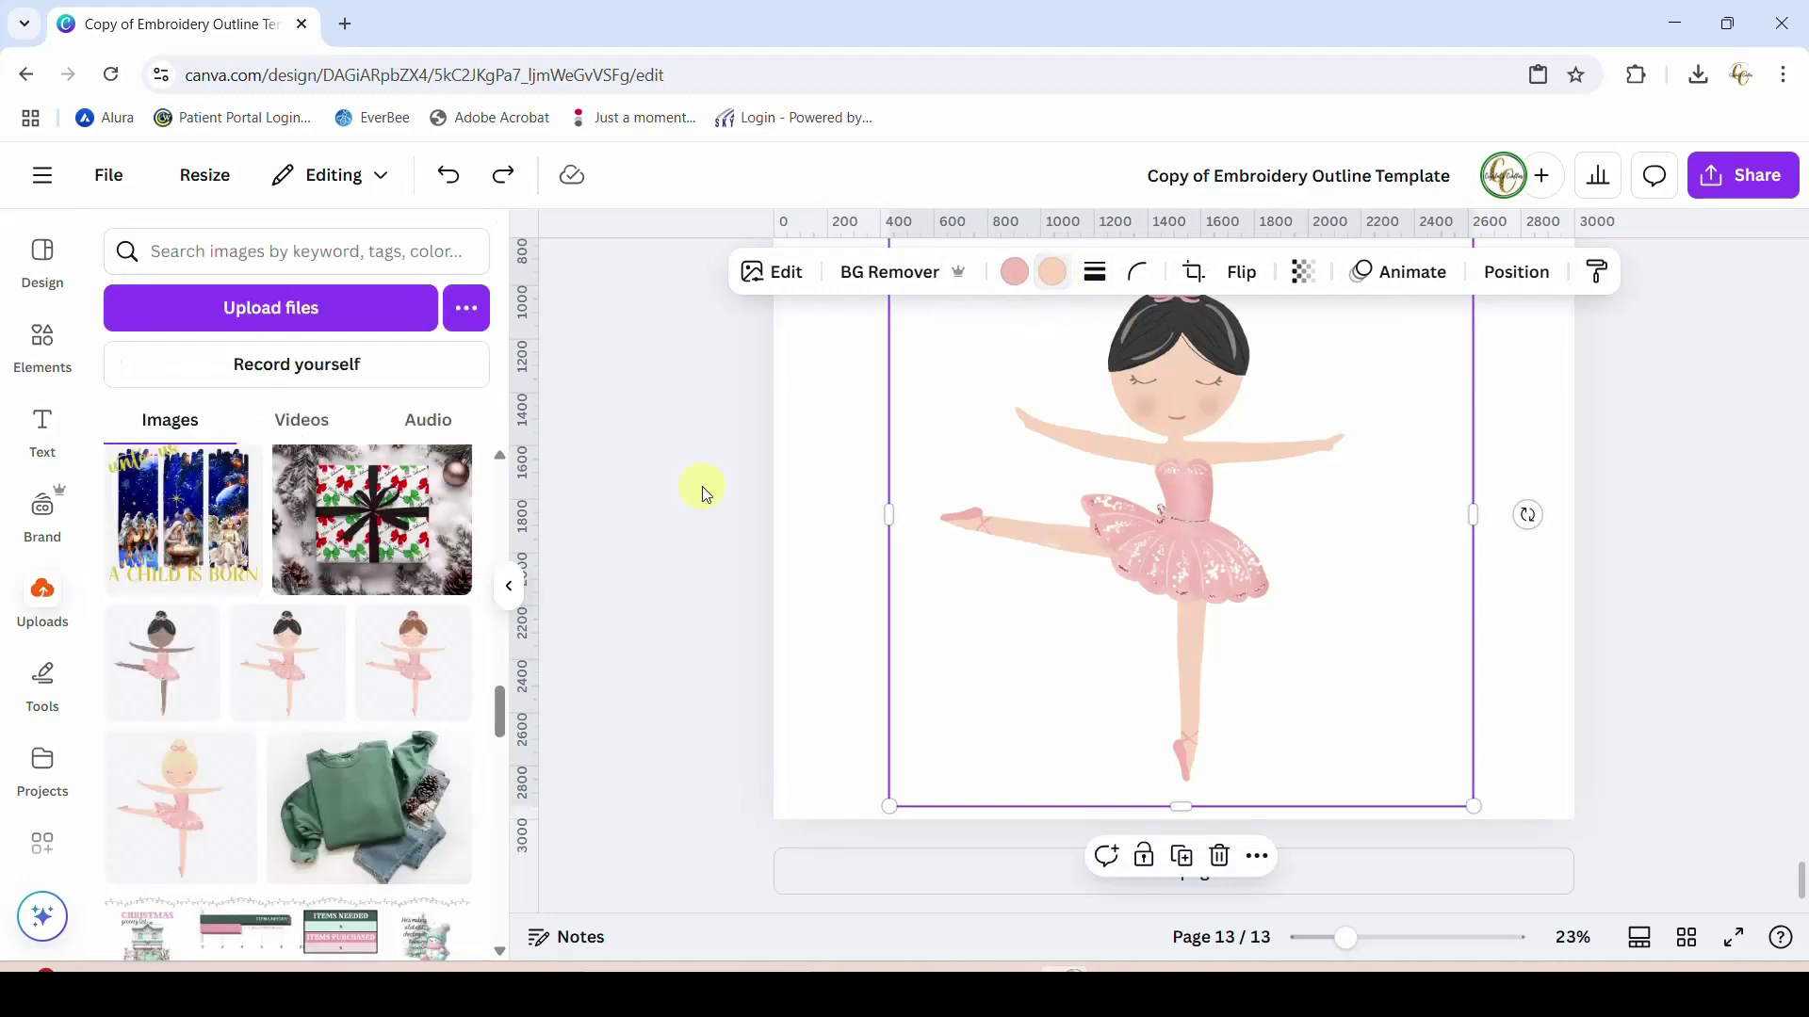
pyautogui.click(1050, 275)
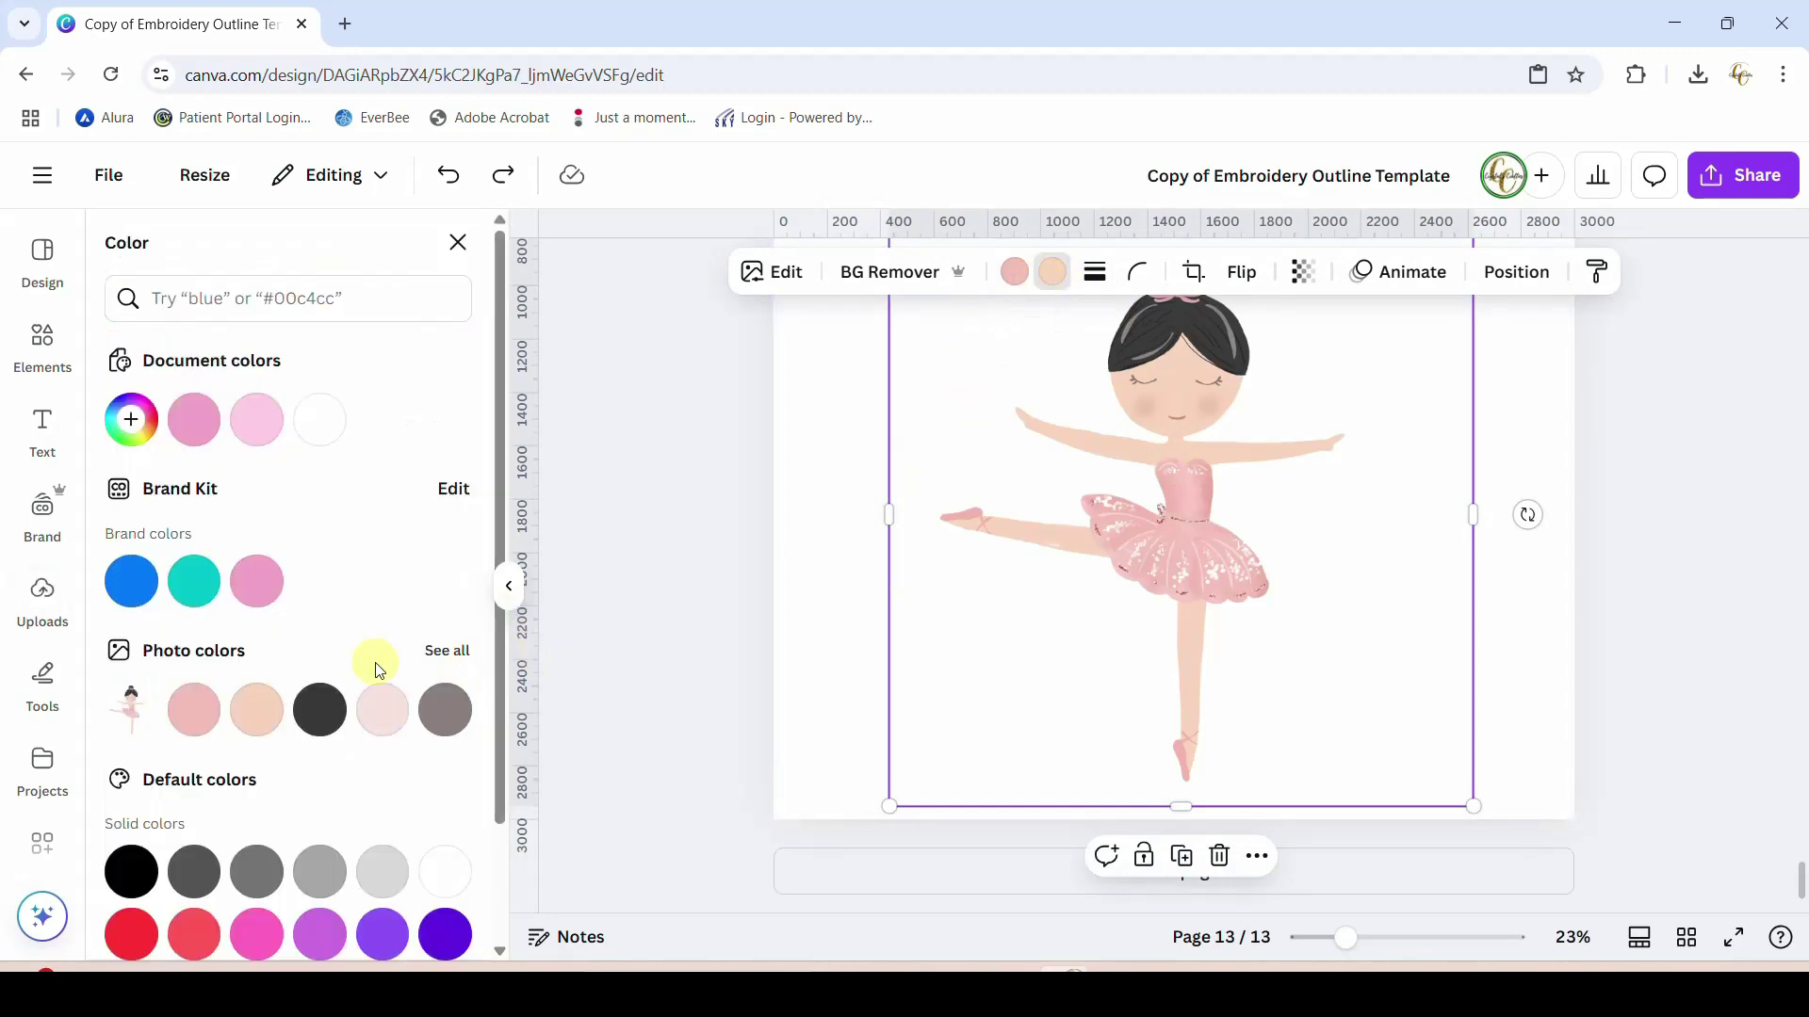
pyautogui.click(250, 726)
pyautogui.click(805, 749)
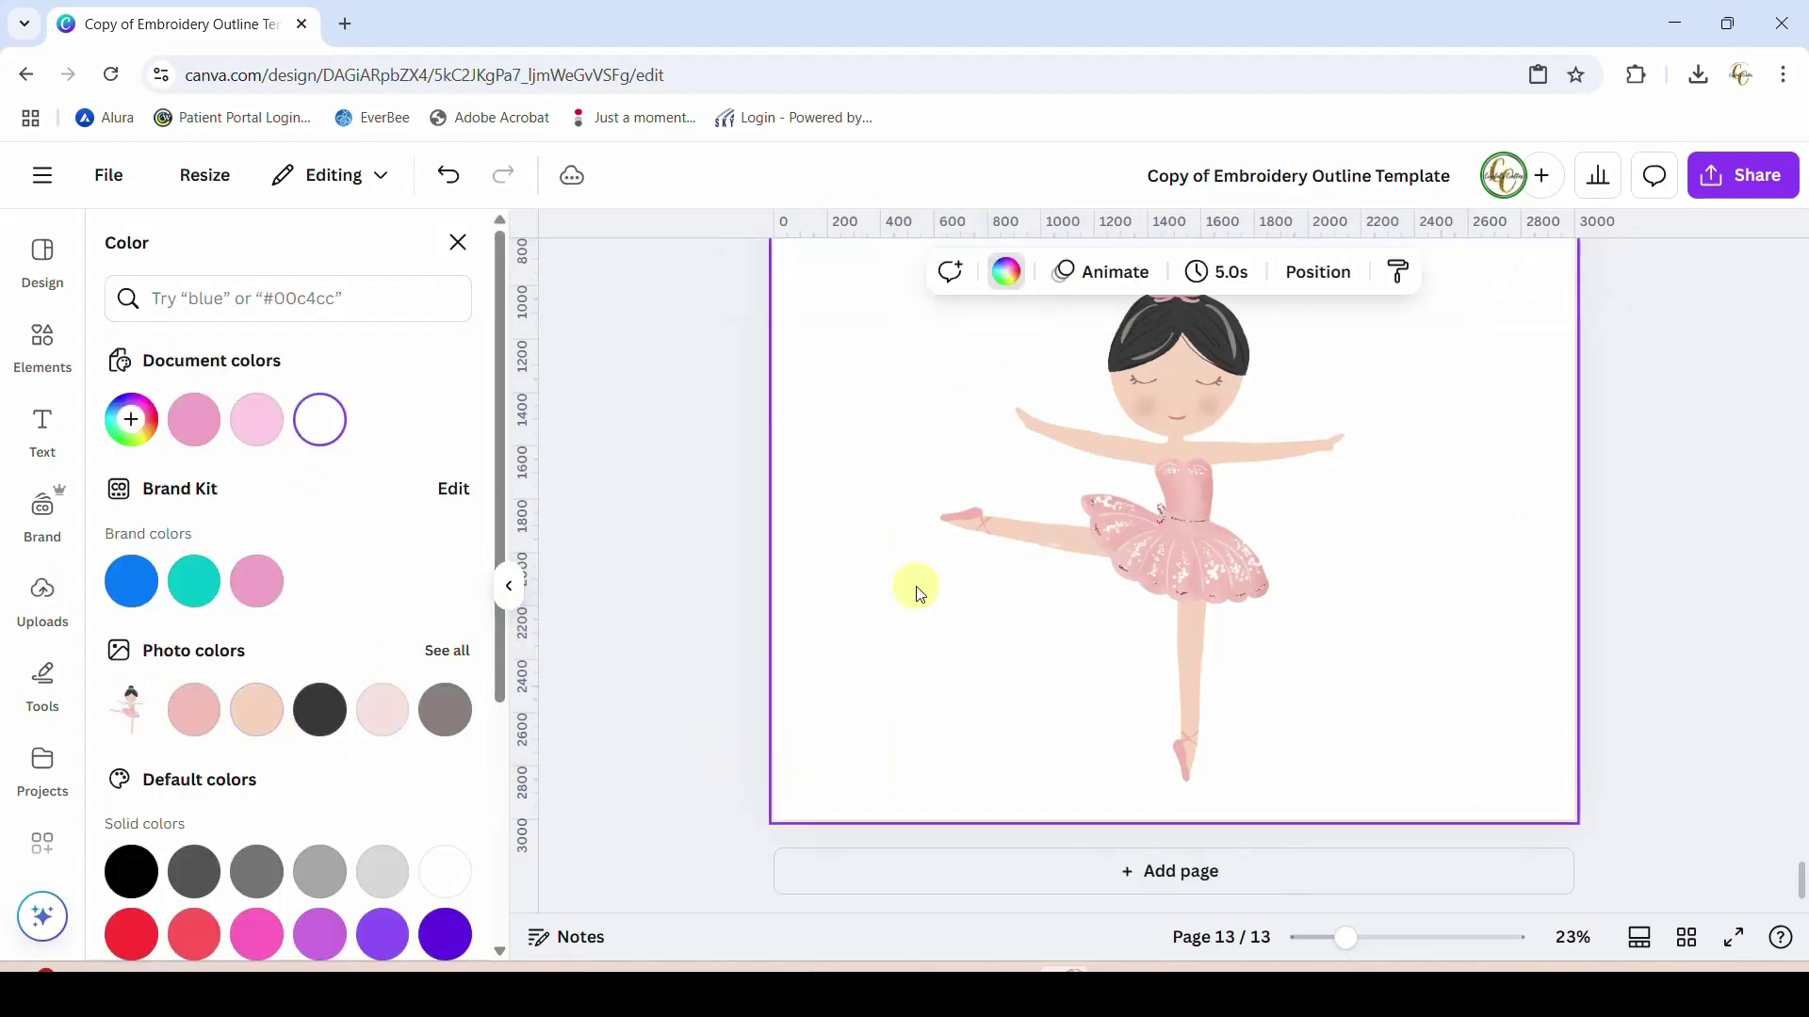
# Change the ballerina's peach skin colour to brown #996339
pyautogui.click(1206, 491)
pyautogui.click(1053, 275)
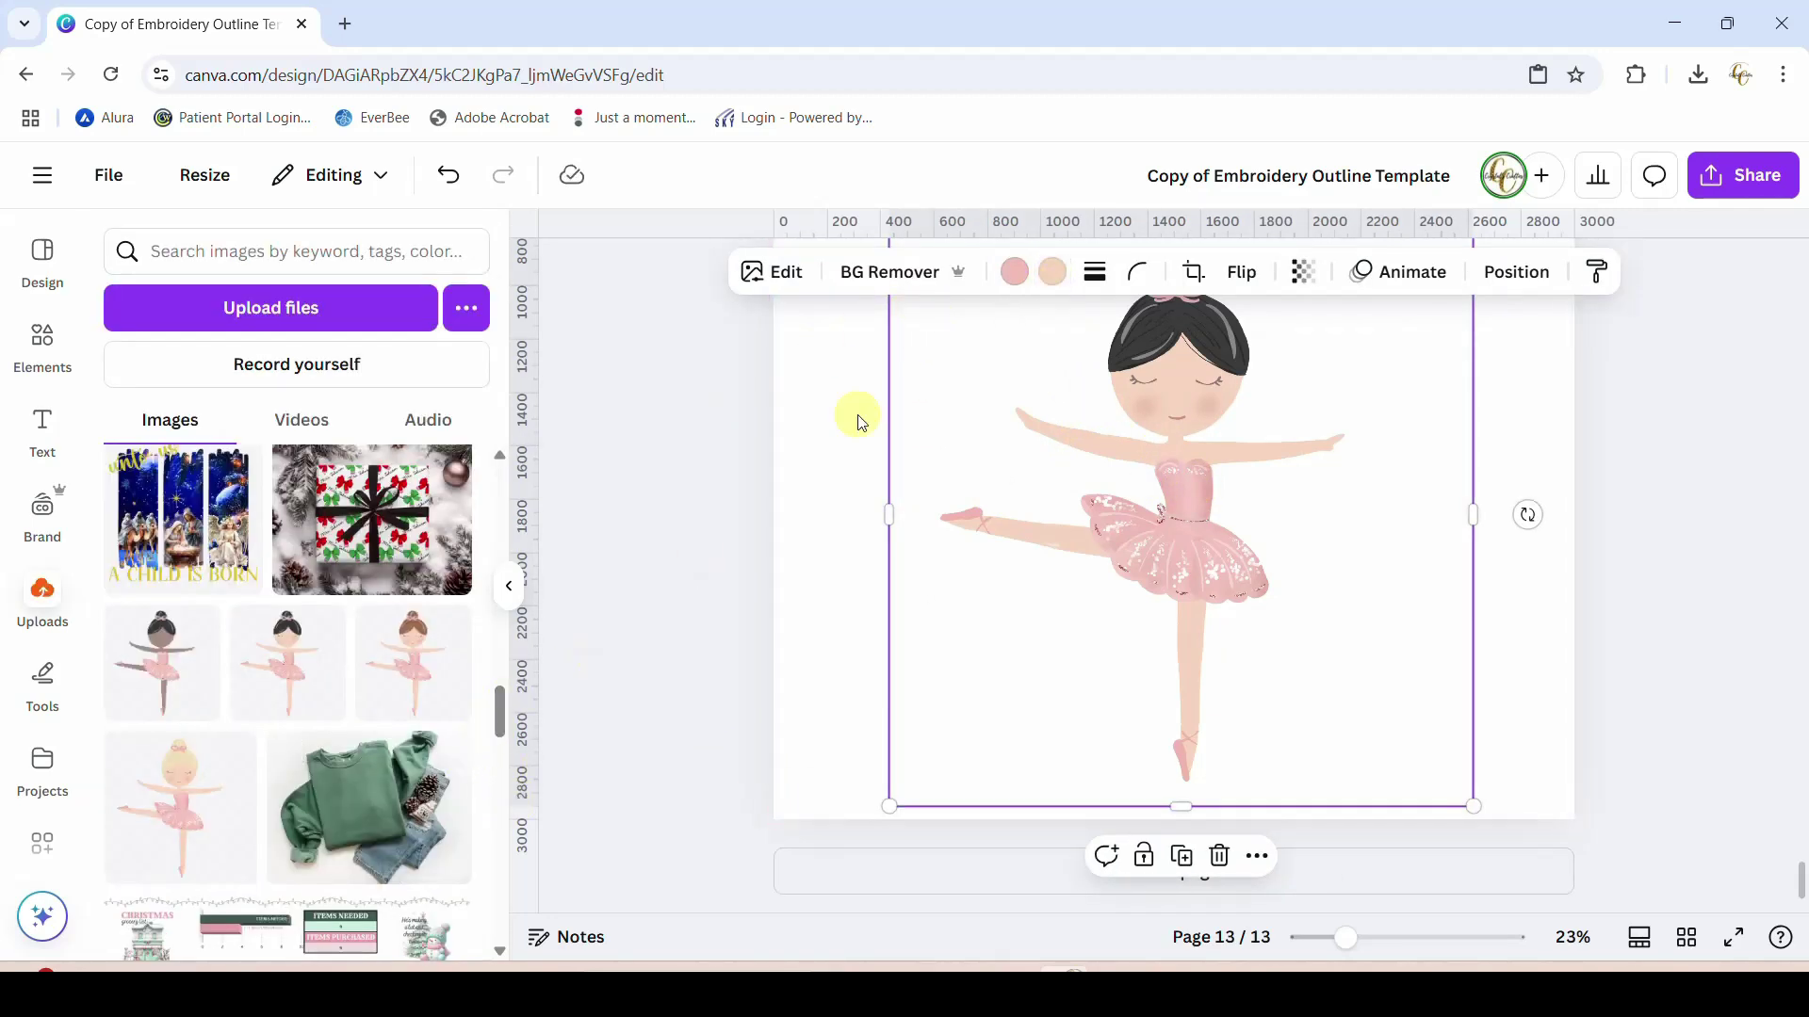
pyautogui.click(1055, 274)
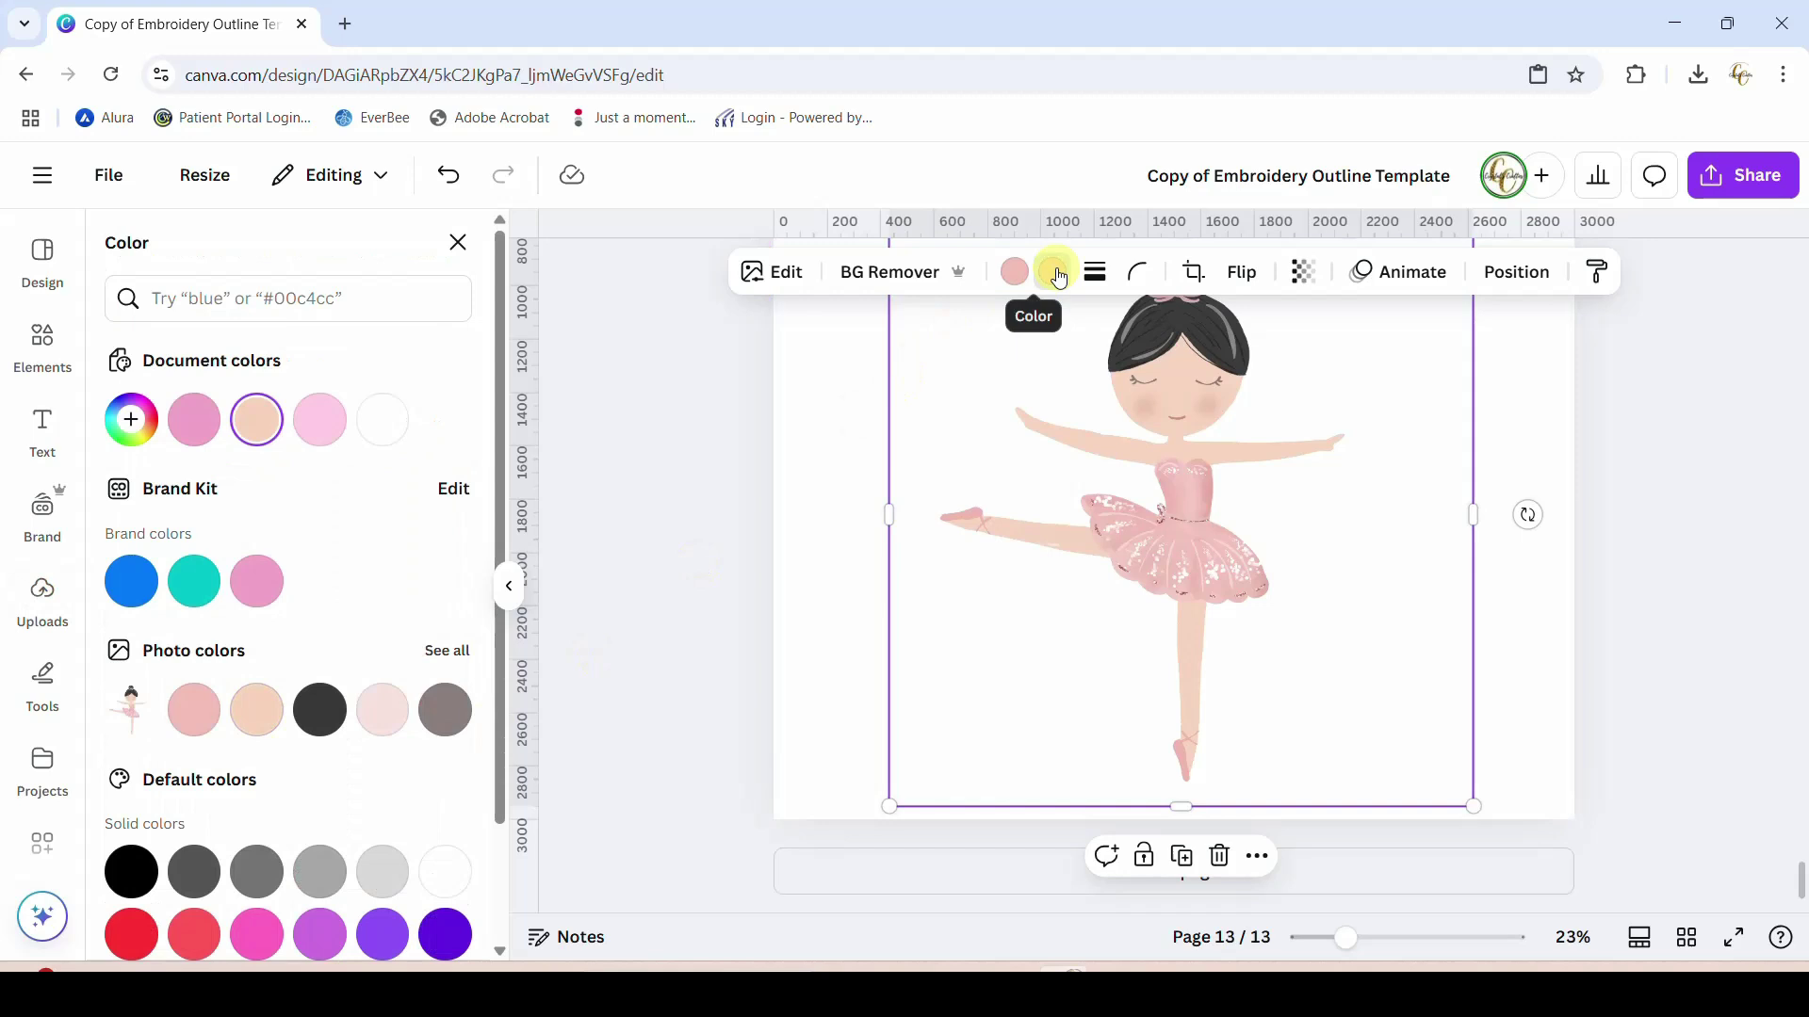
pyautogui.click(262, 427)
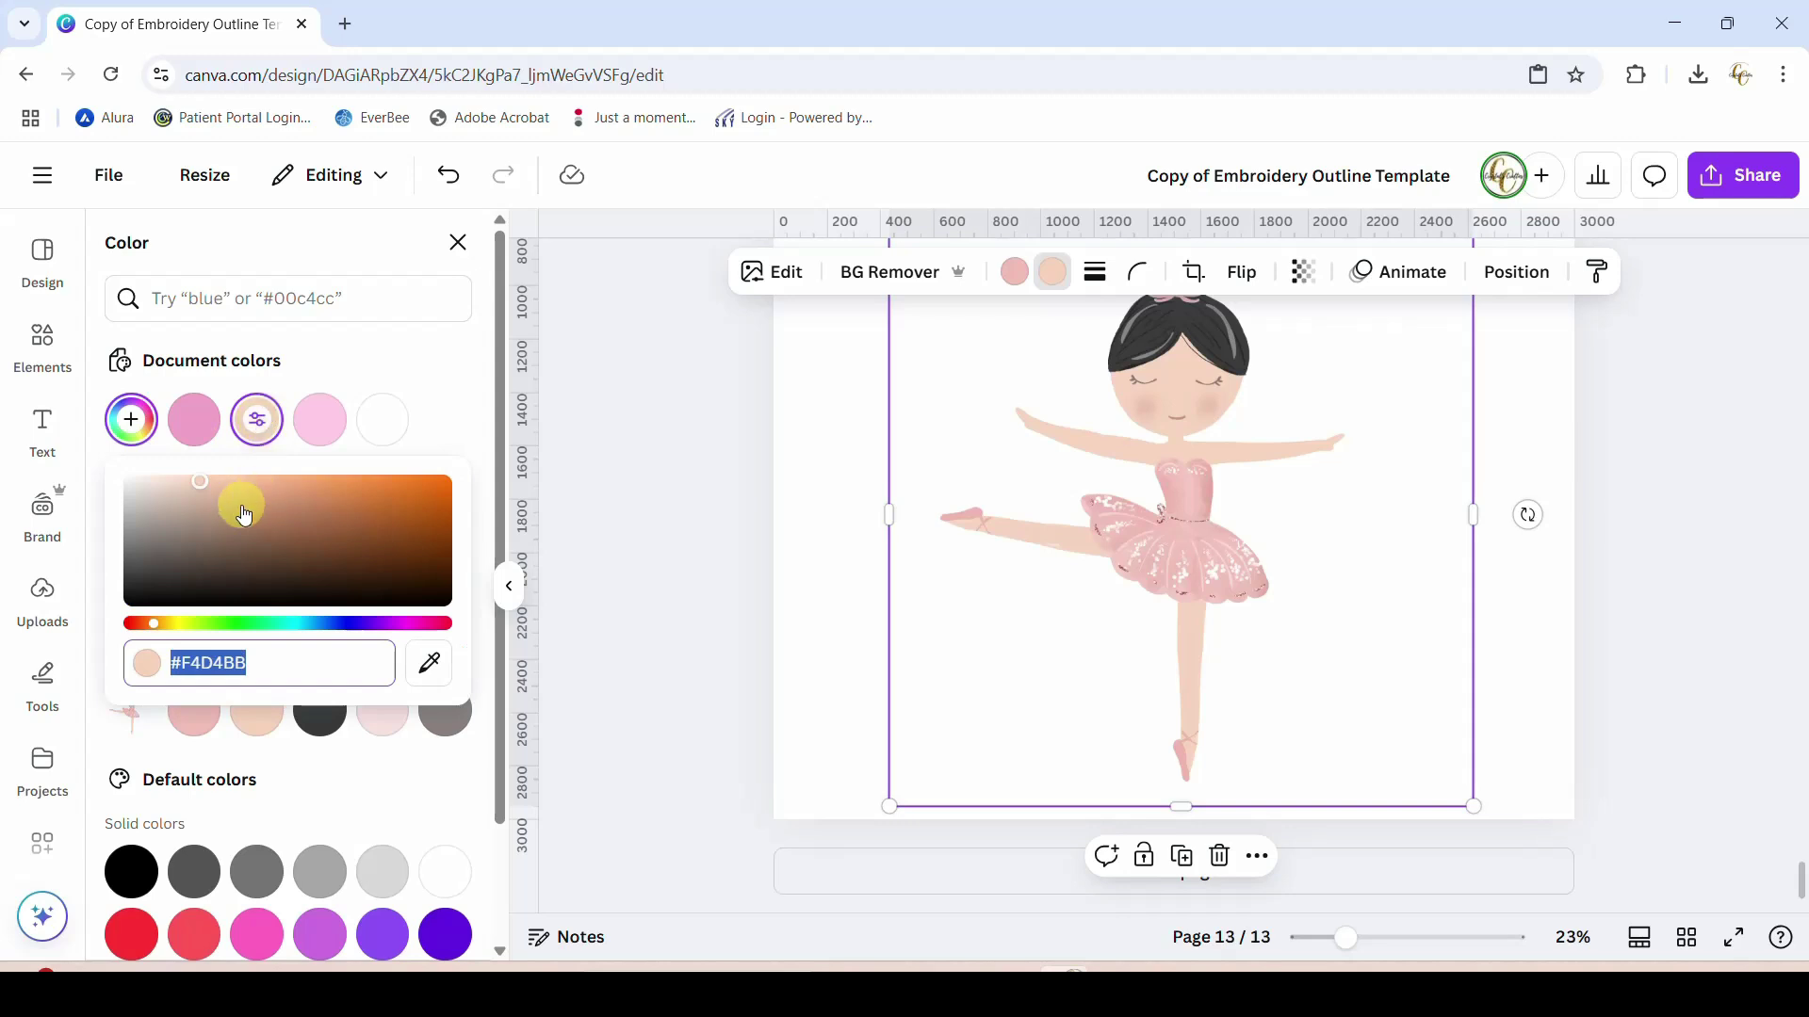
pyautogui.moveTo(193, 512); pyautogui.dragTo(333, 537)
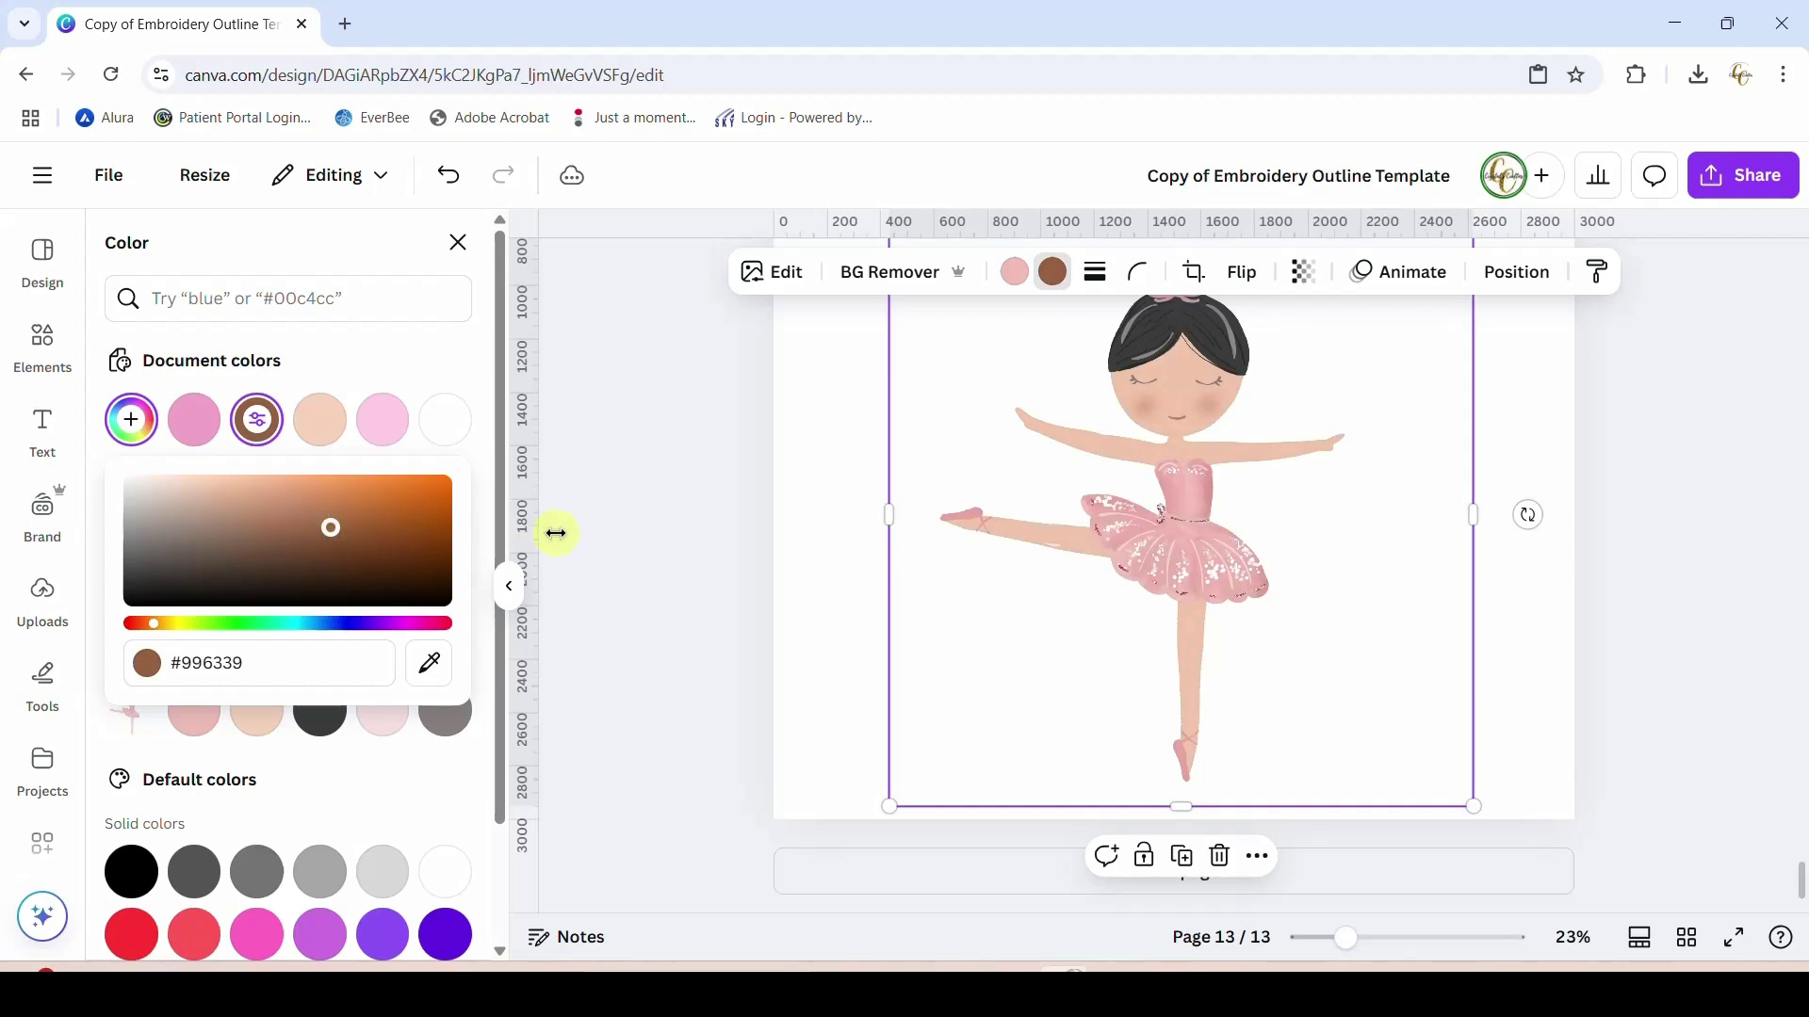
# Delete page 13 with the ballerina from the document
pyautogui.scroll(4, 1502, 634)
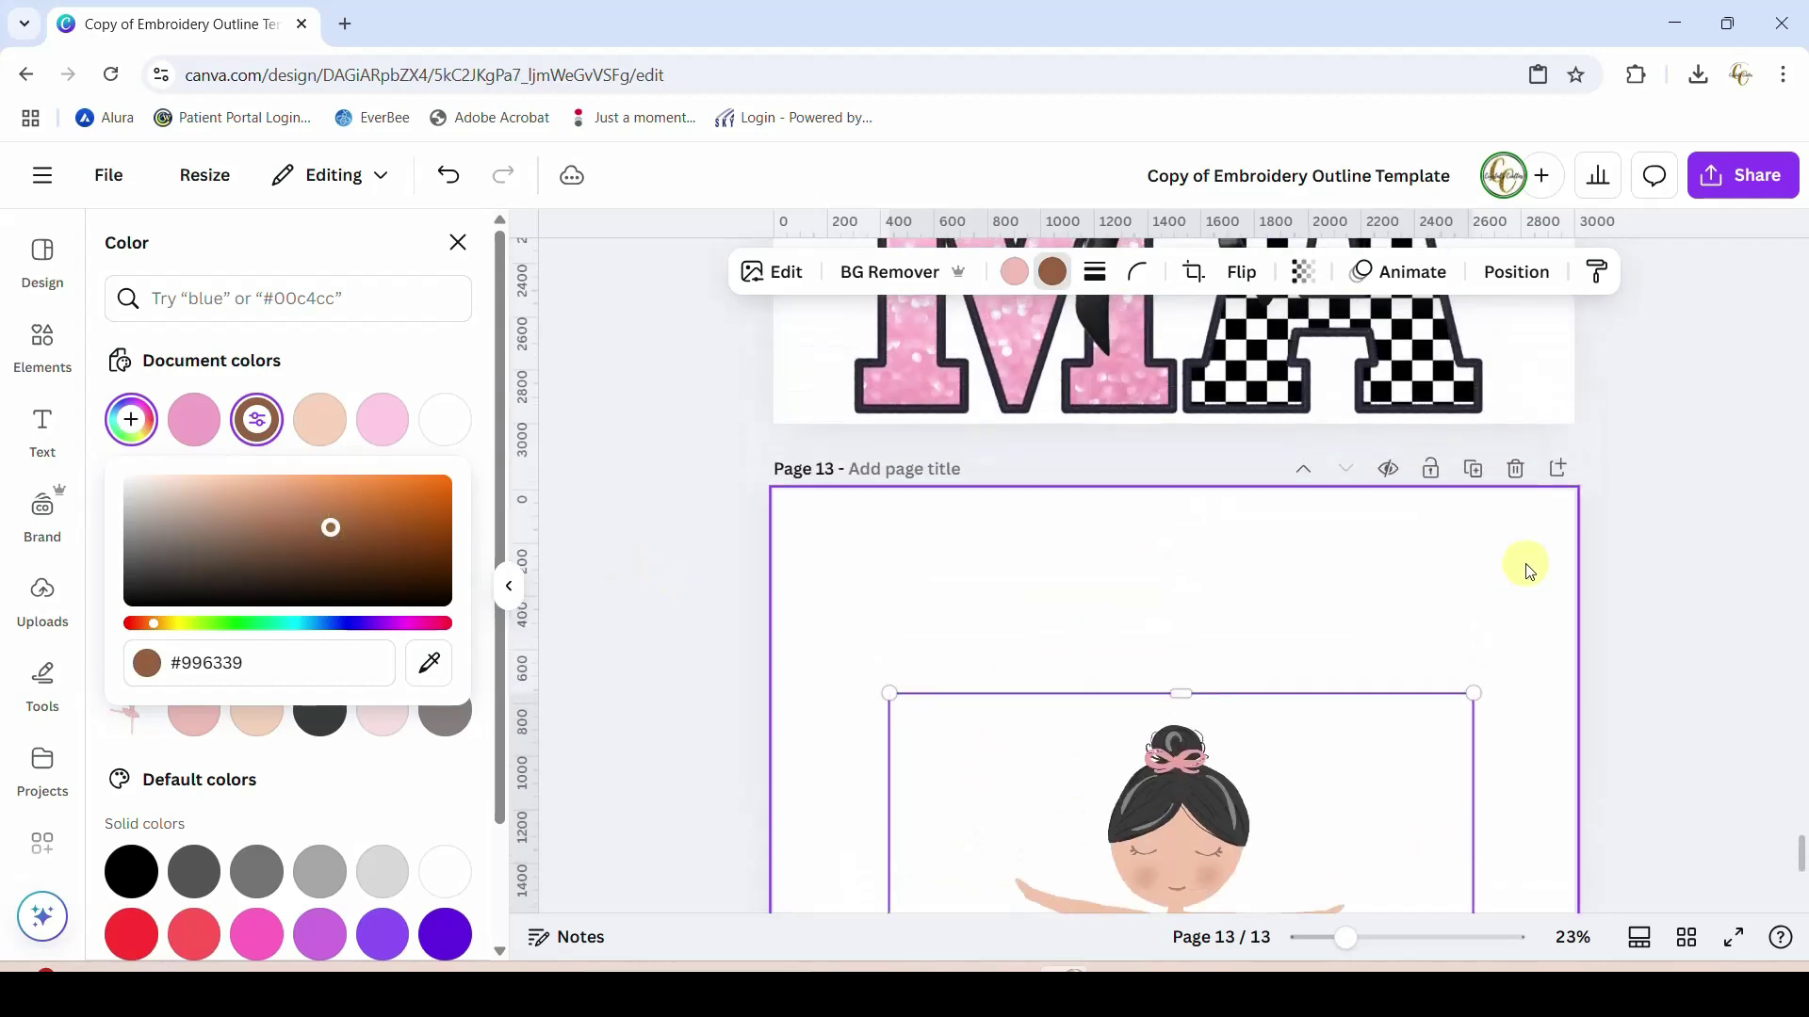
pyautogui.click(1516, 468)
# Return to the BRIDE design on page 2 and open the image adjustments of the light pink B outline
pyautogui.scroll(7, 1641, 641)
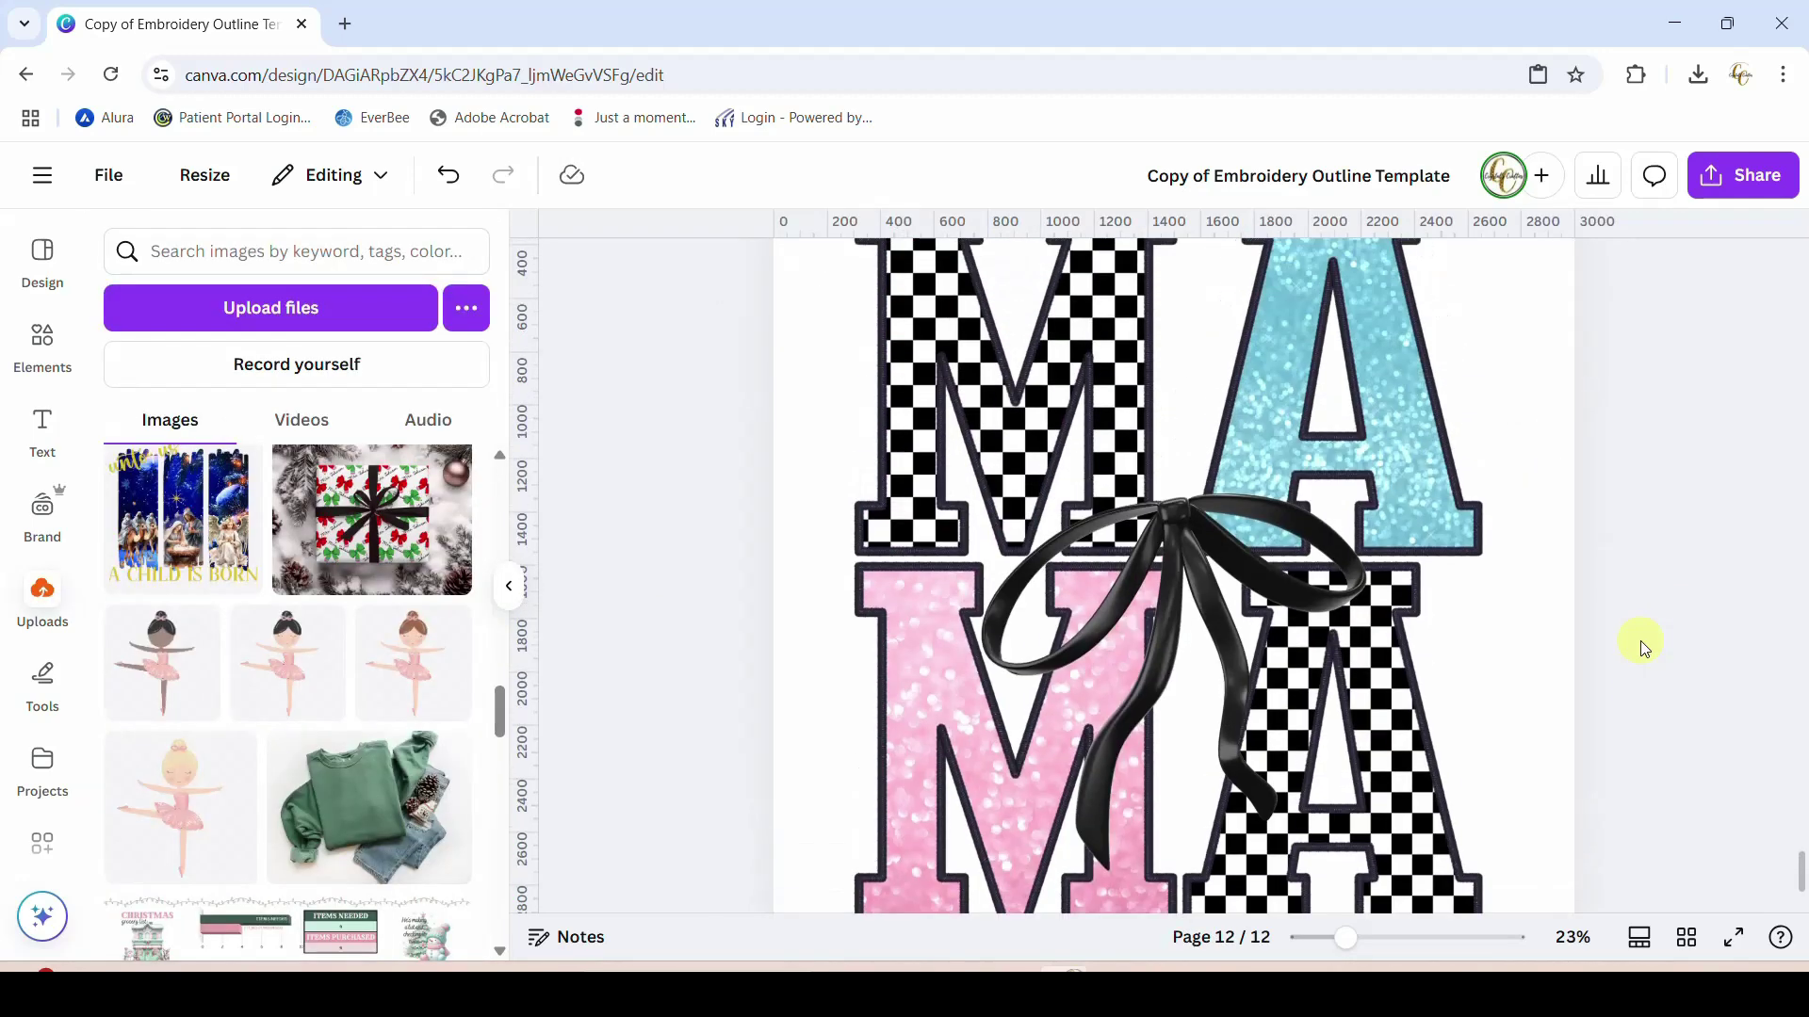
pyautogui.scroll(12, 1641, 641)
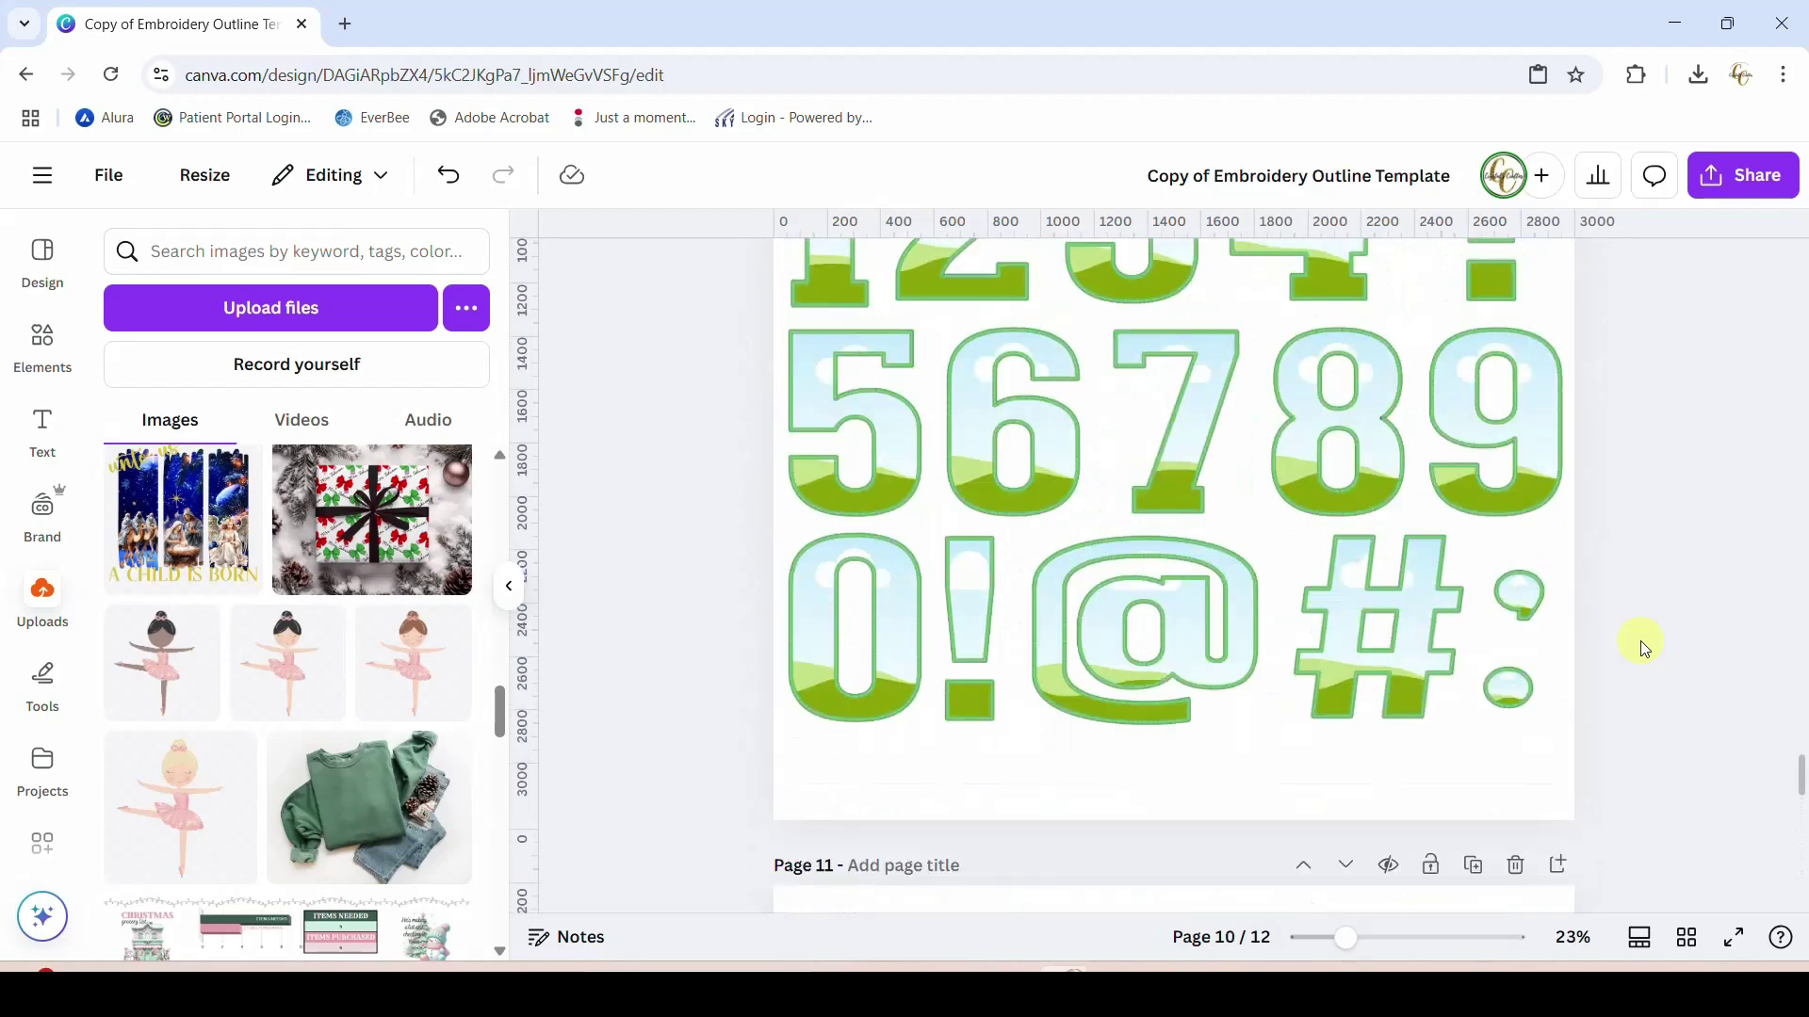
pyautogui.scroll(15, 1641, 646)
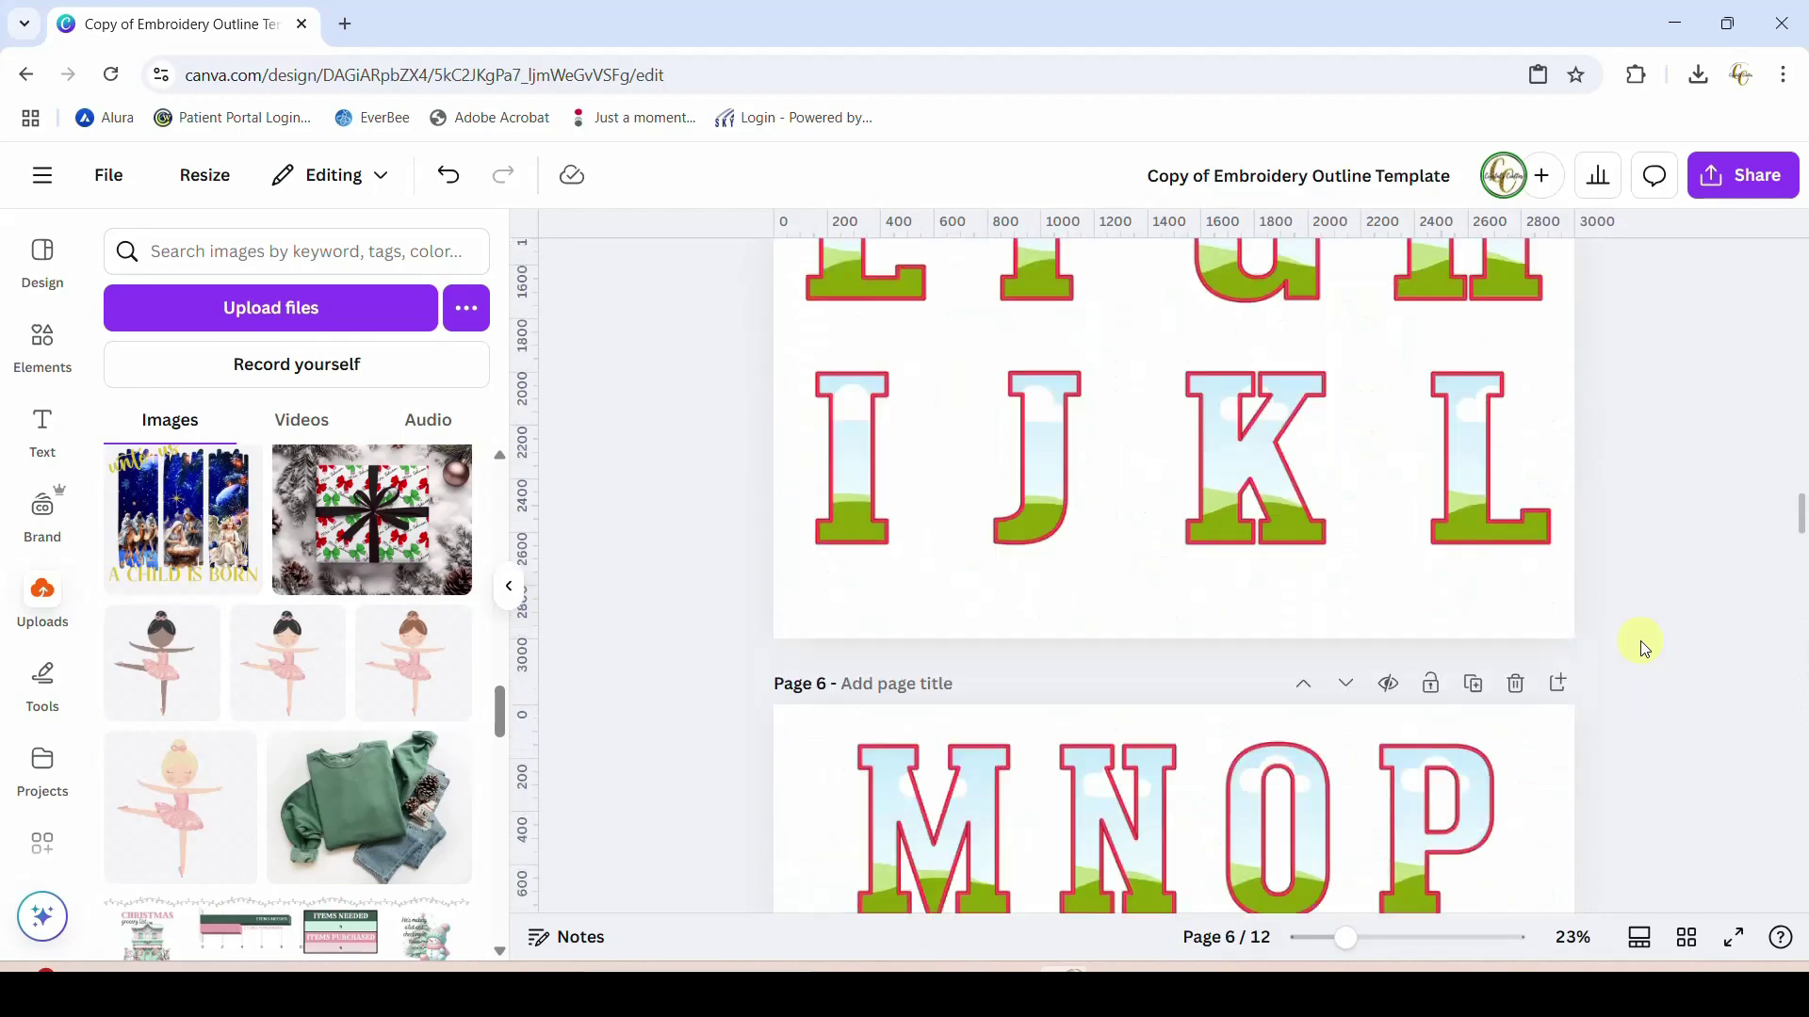
pyautogui.scroll(15, 1641, 646)
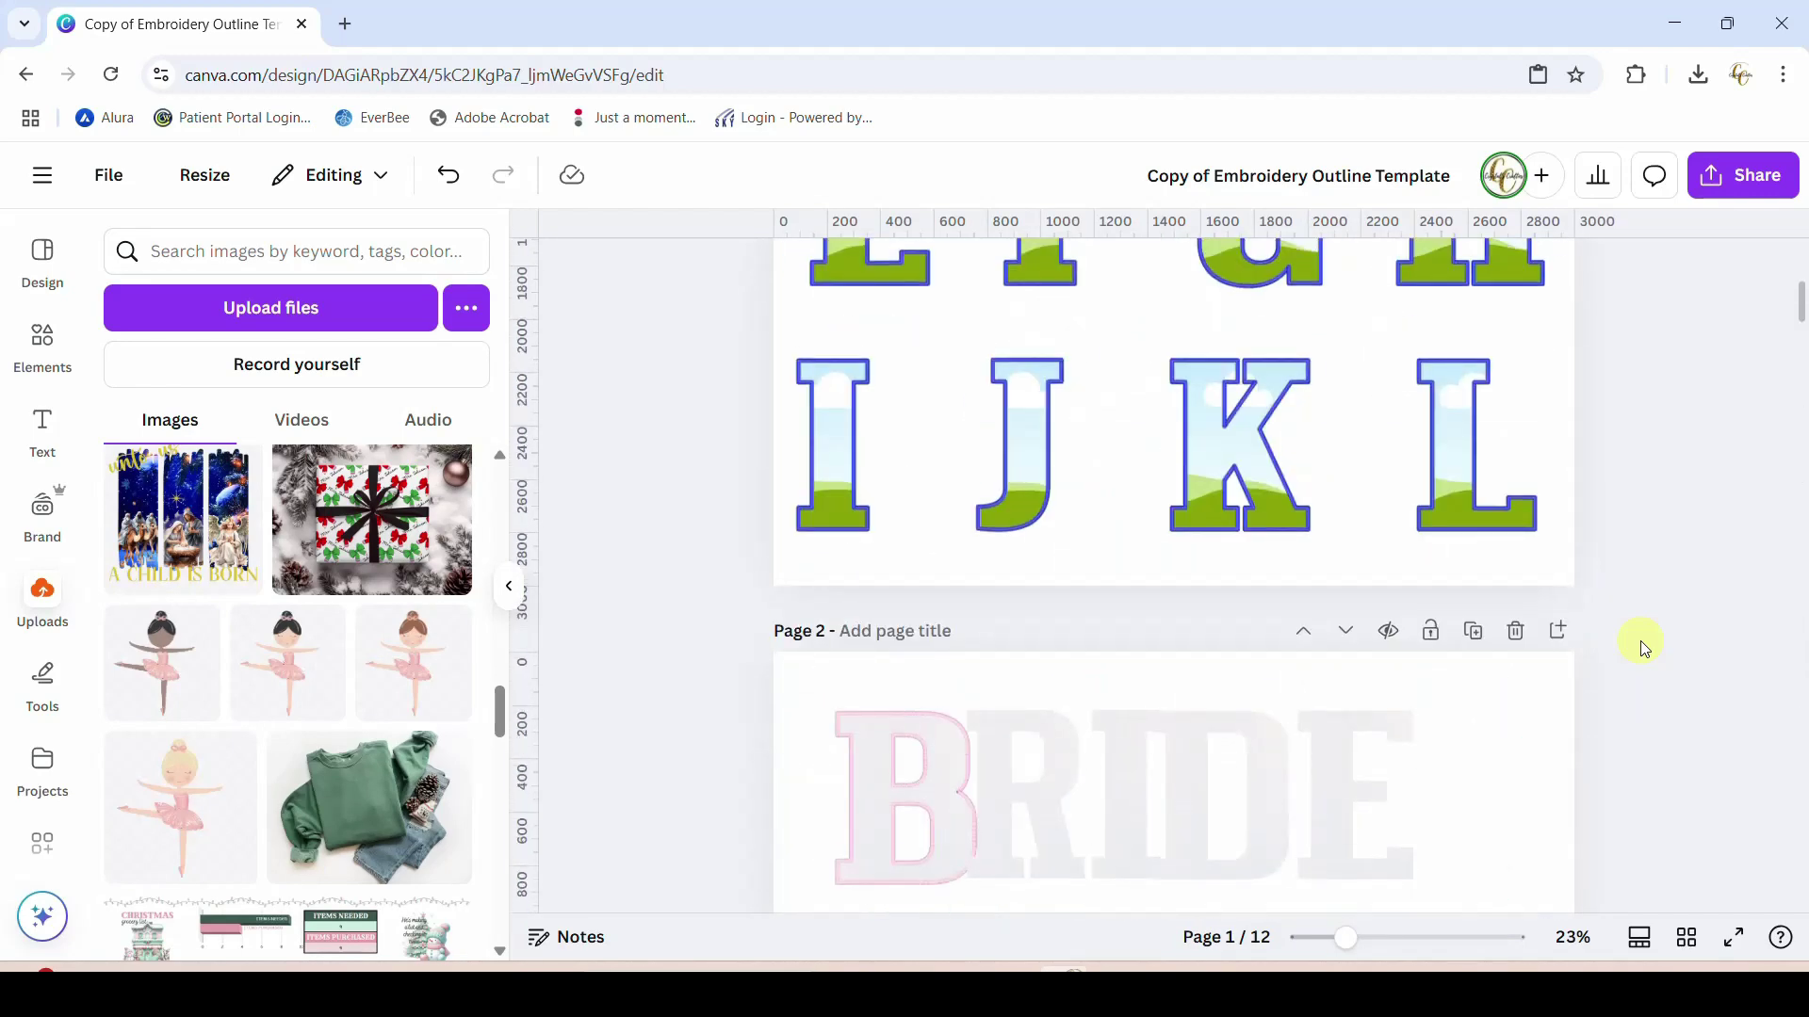
pyautogui.scroll(-3, 1641, 647)
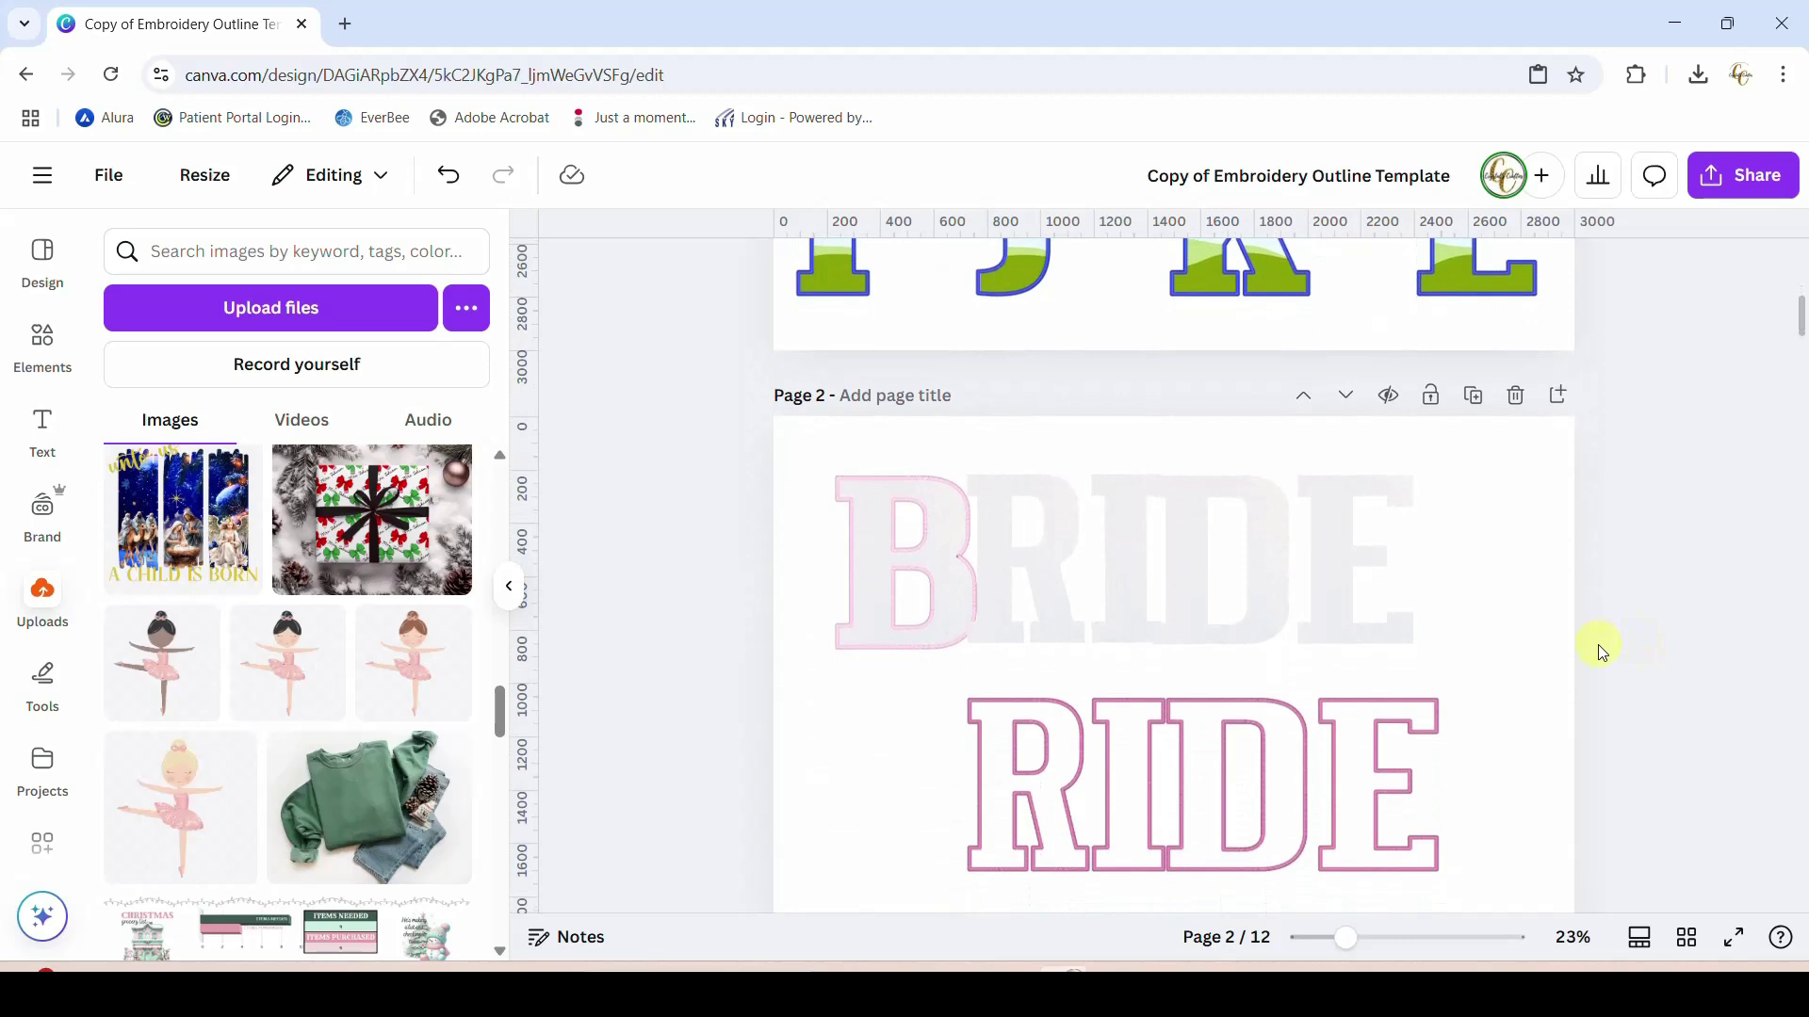
pyautogui.scroll(-2, 1279, 798)
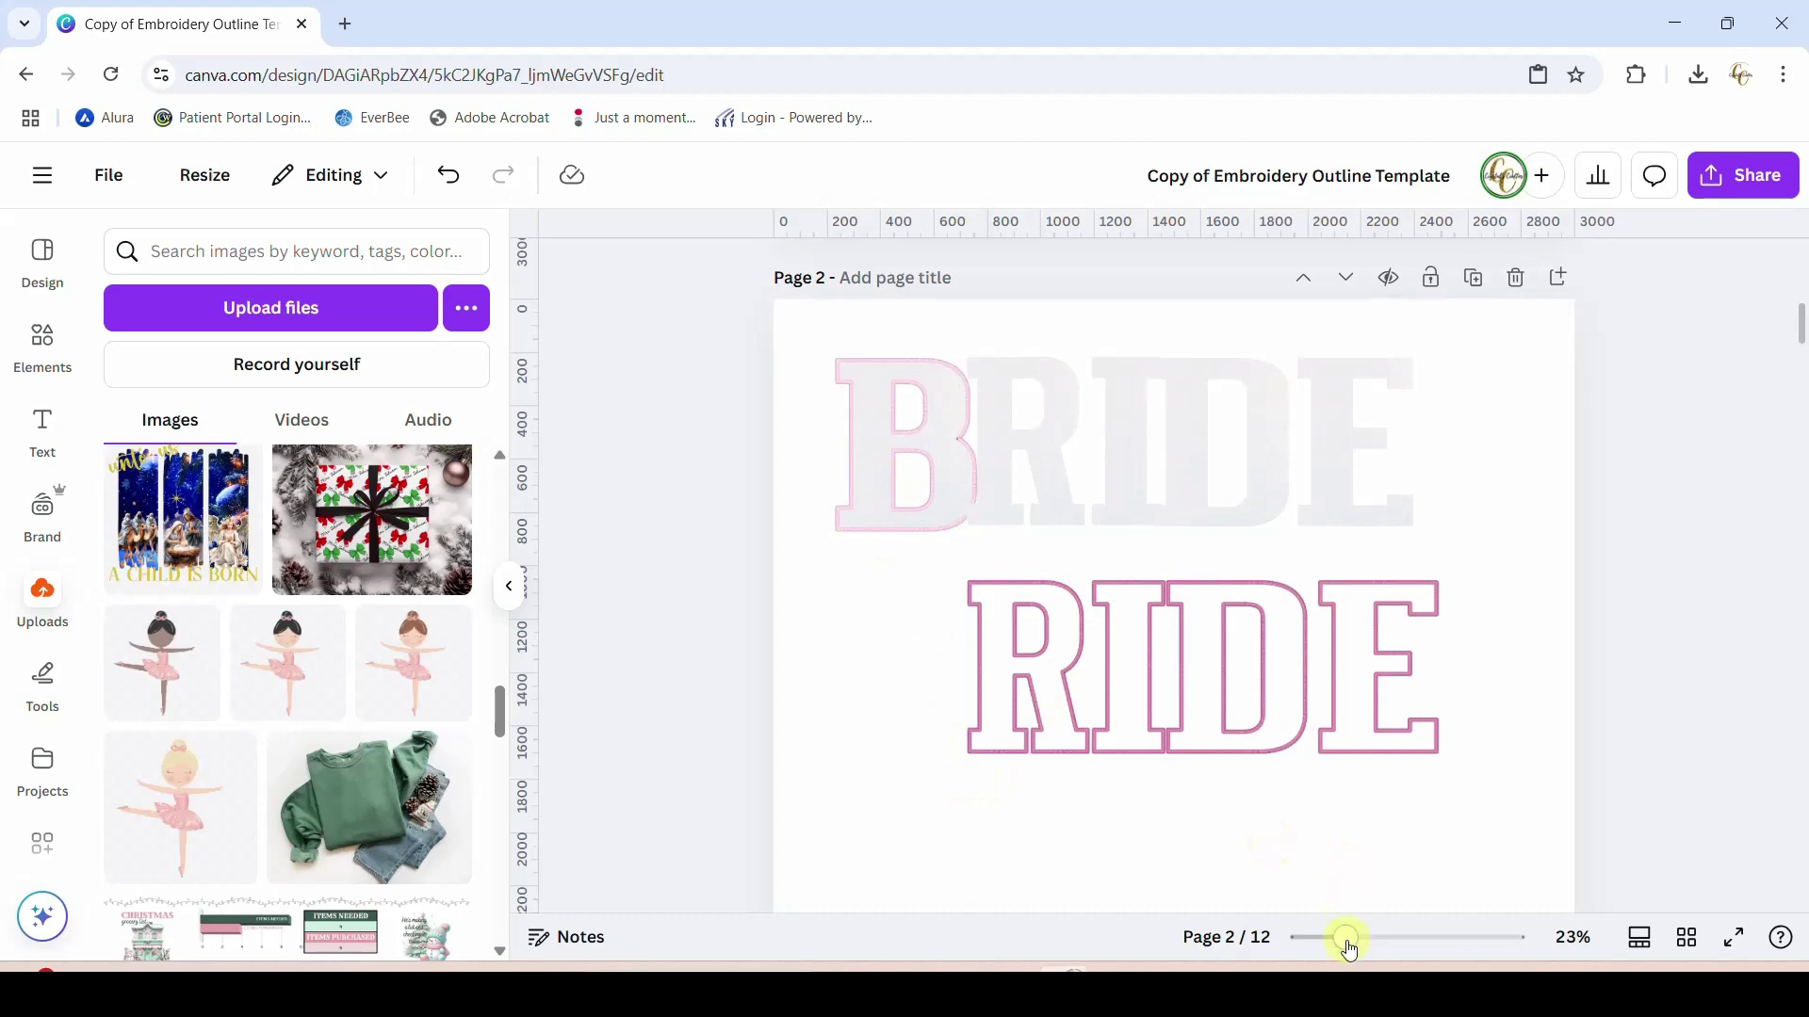
pyautogui.moveTo(1348, 939); pyautogui.dragTo(1394, 933)
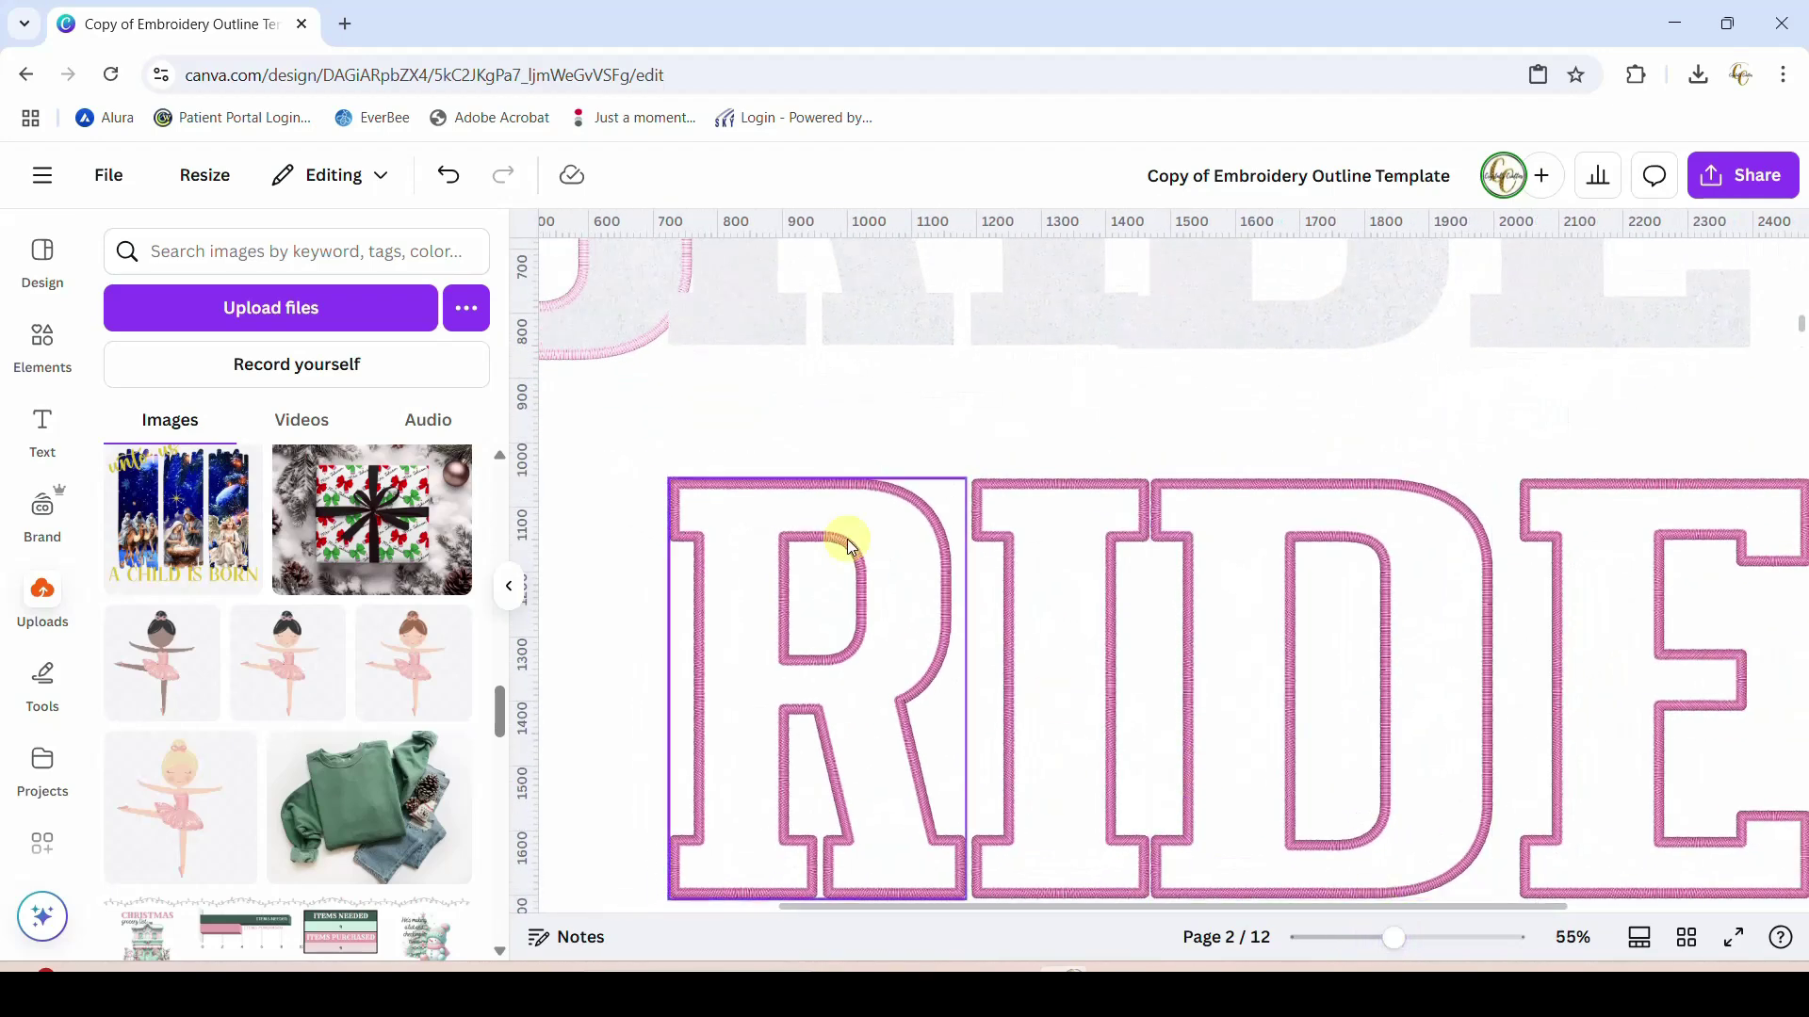
pyautogui.click(577, 357)
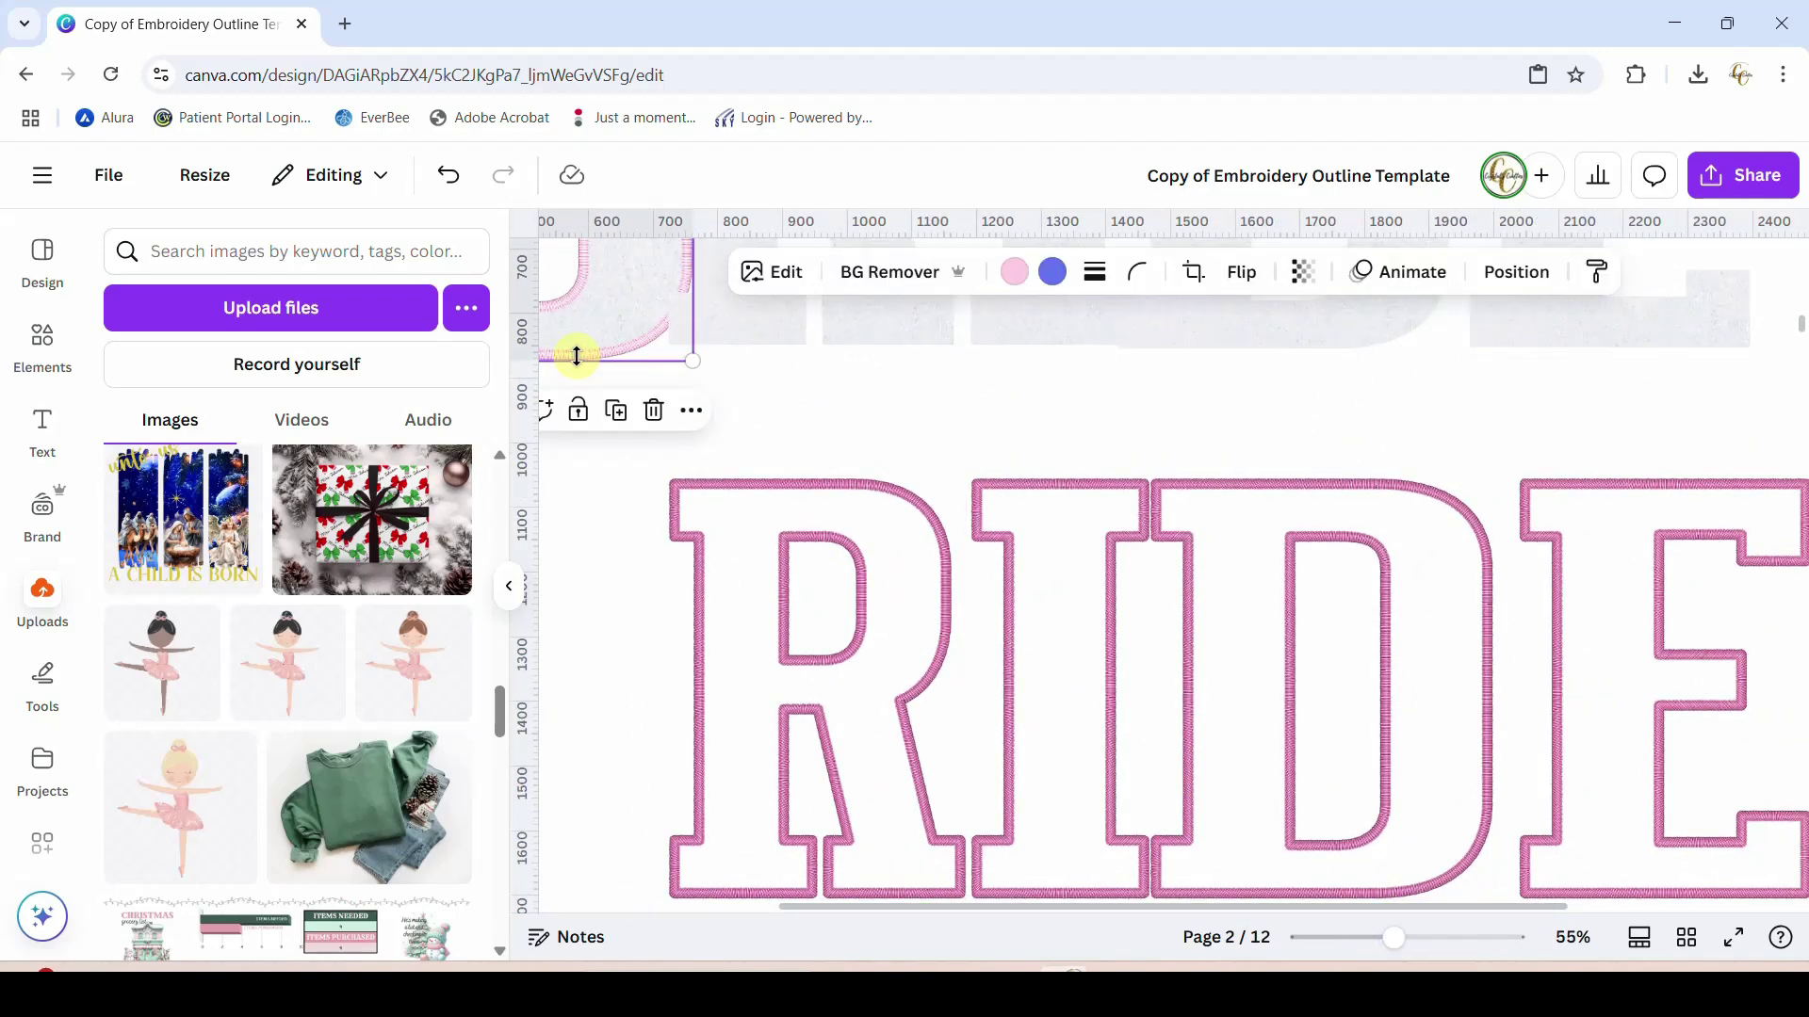
pyautogui.click(774, 278)
pyautogui.click(168, 426)
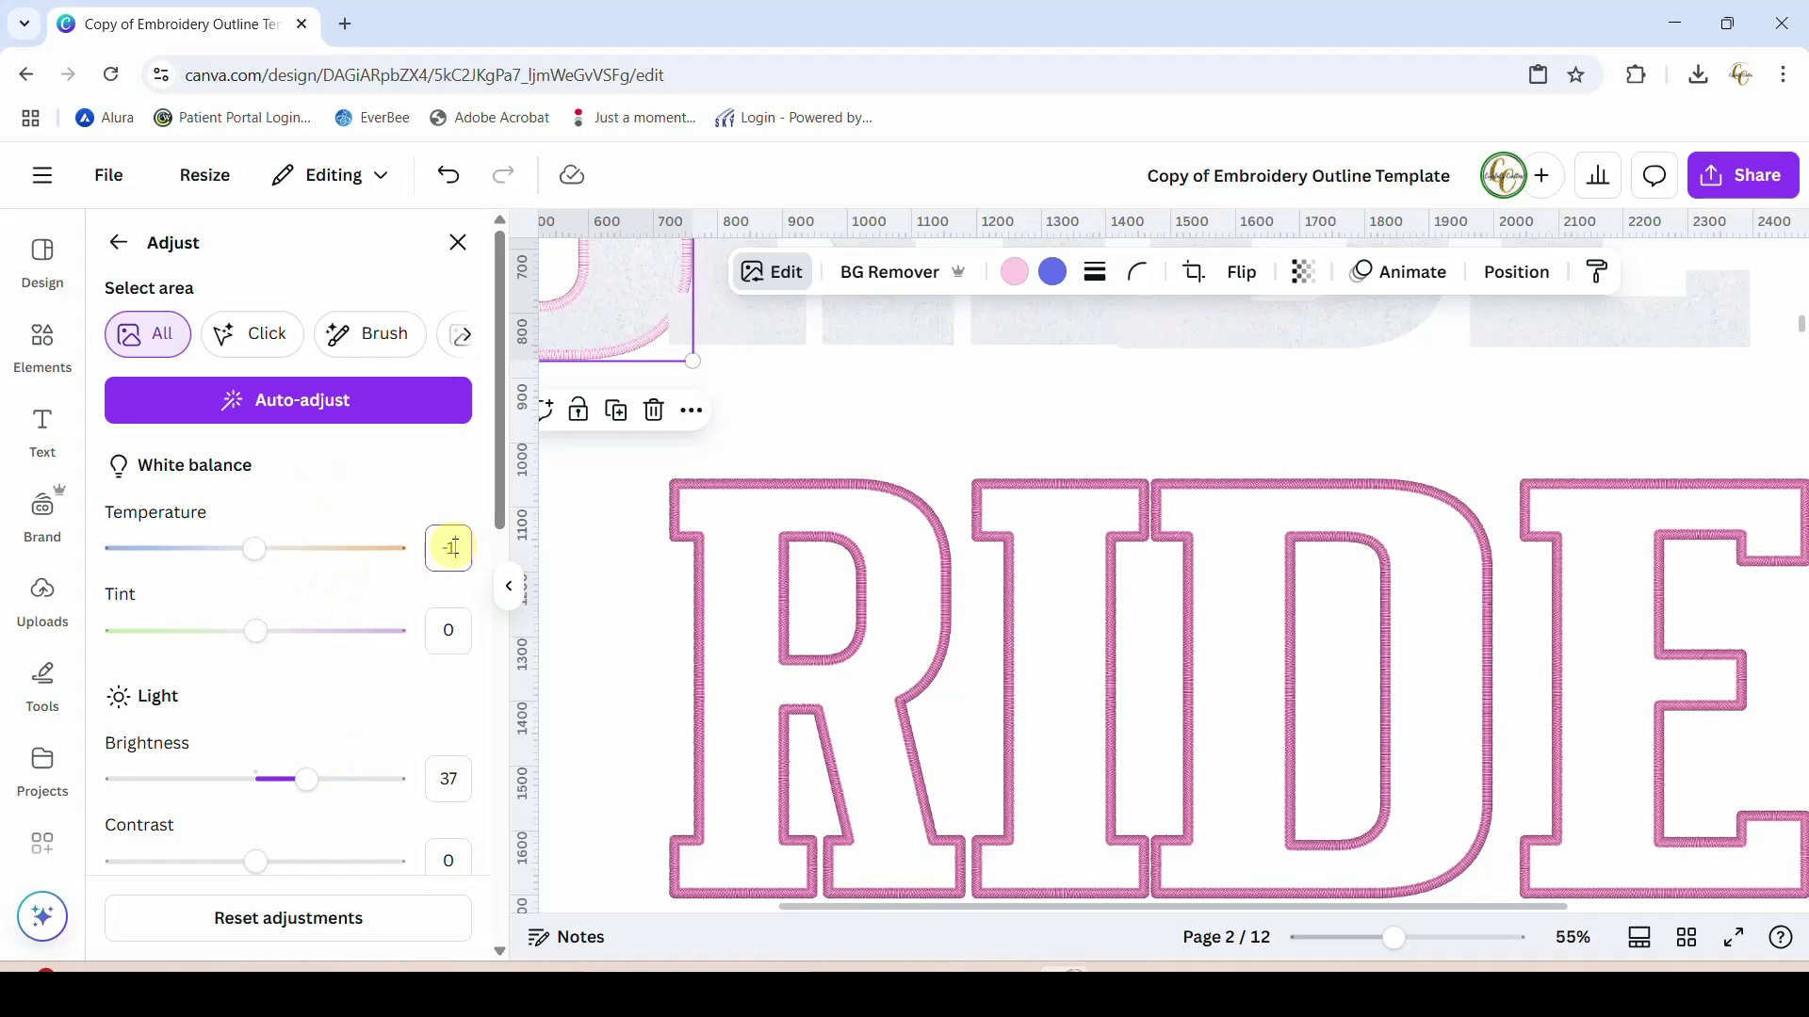
# Try a temperature of 64 on the B outline and set it back to 0
pyautogui.click(343, 549)
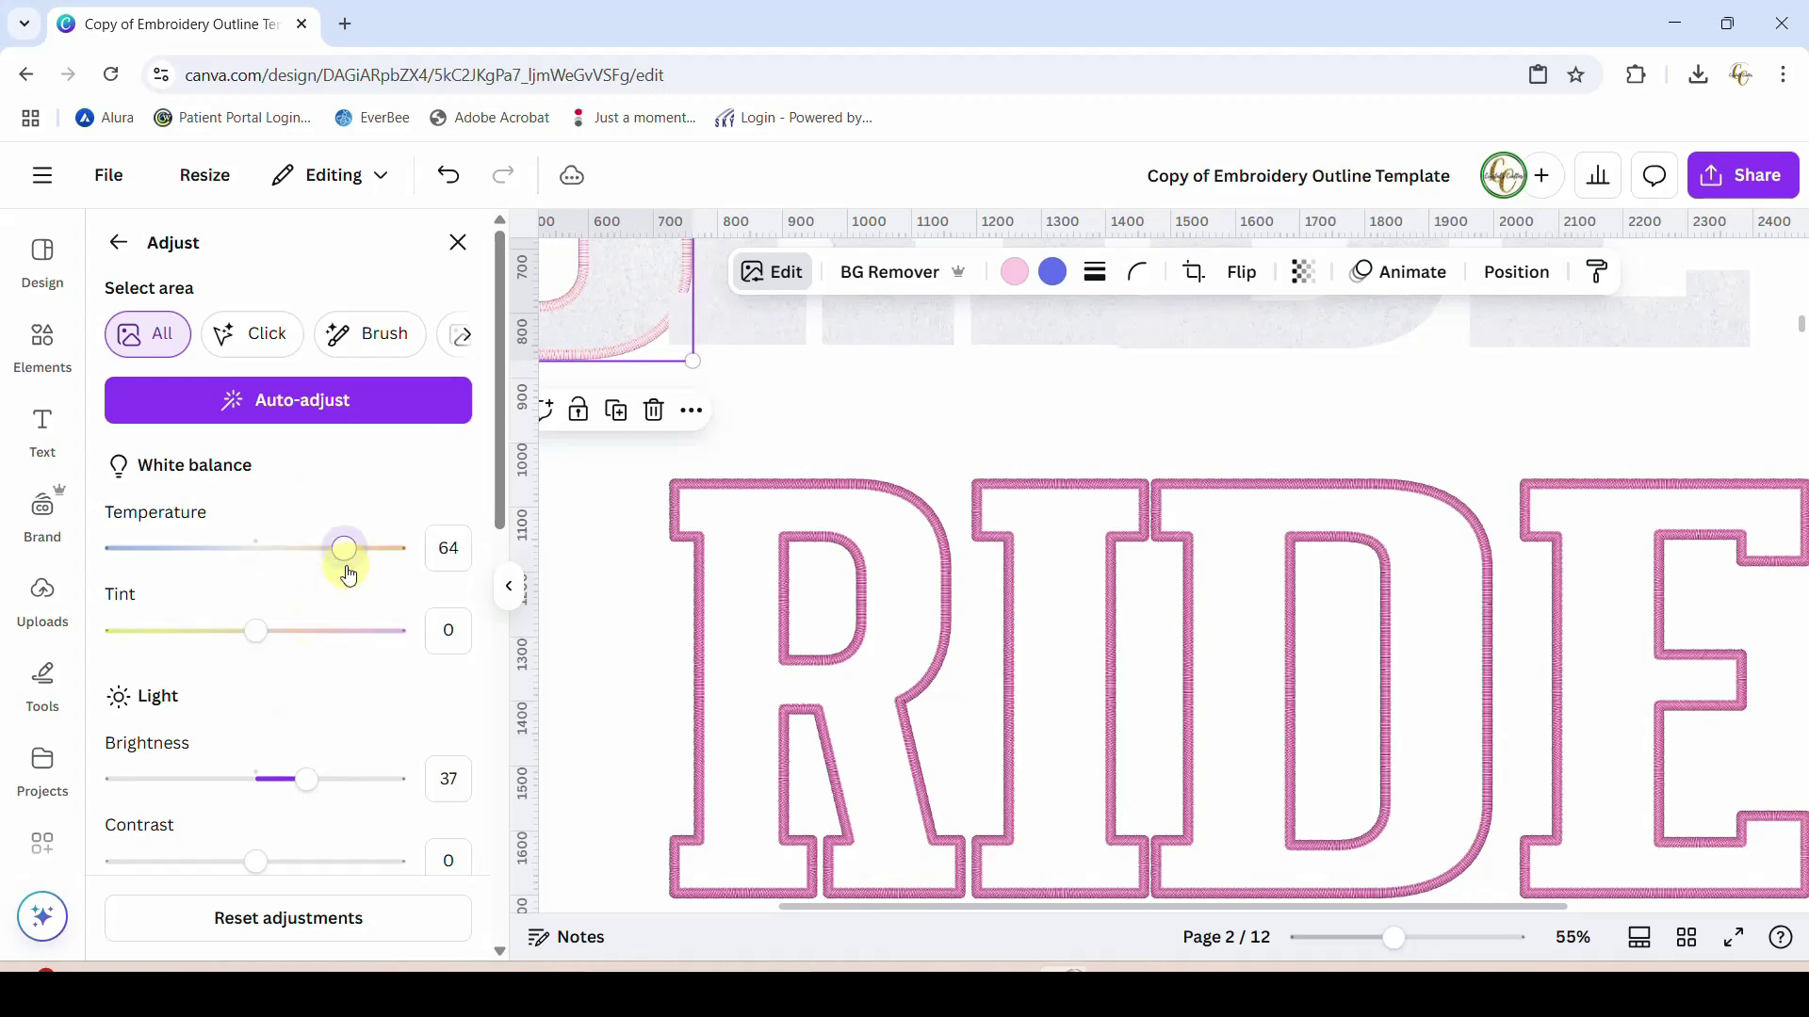
pyautogui.click(462, 545)
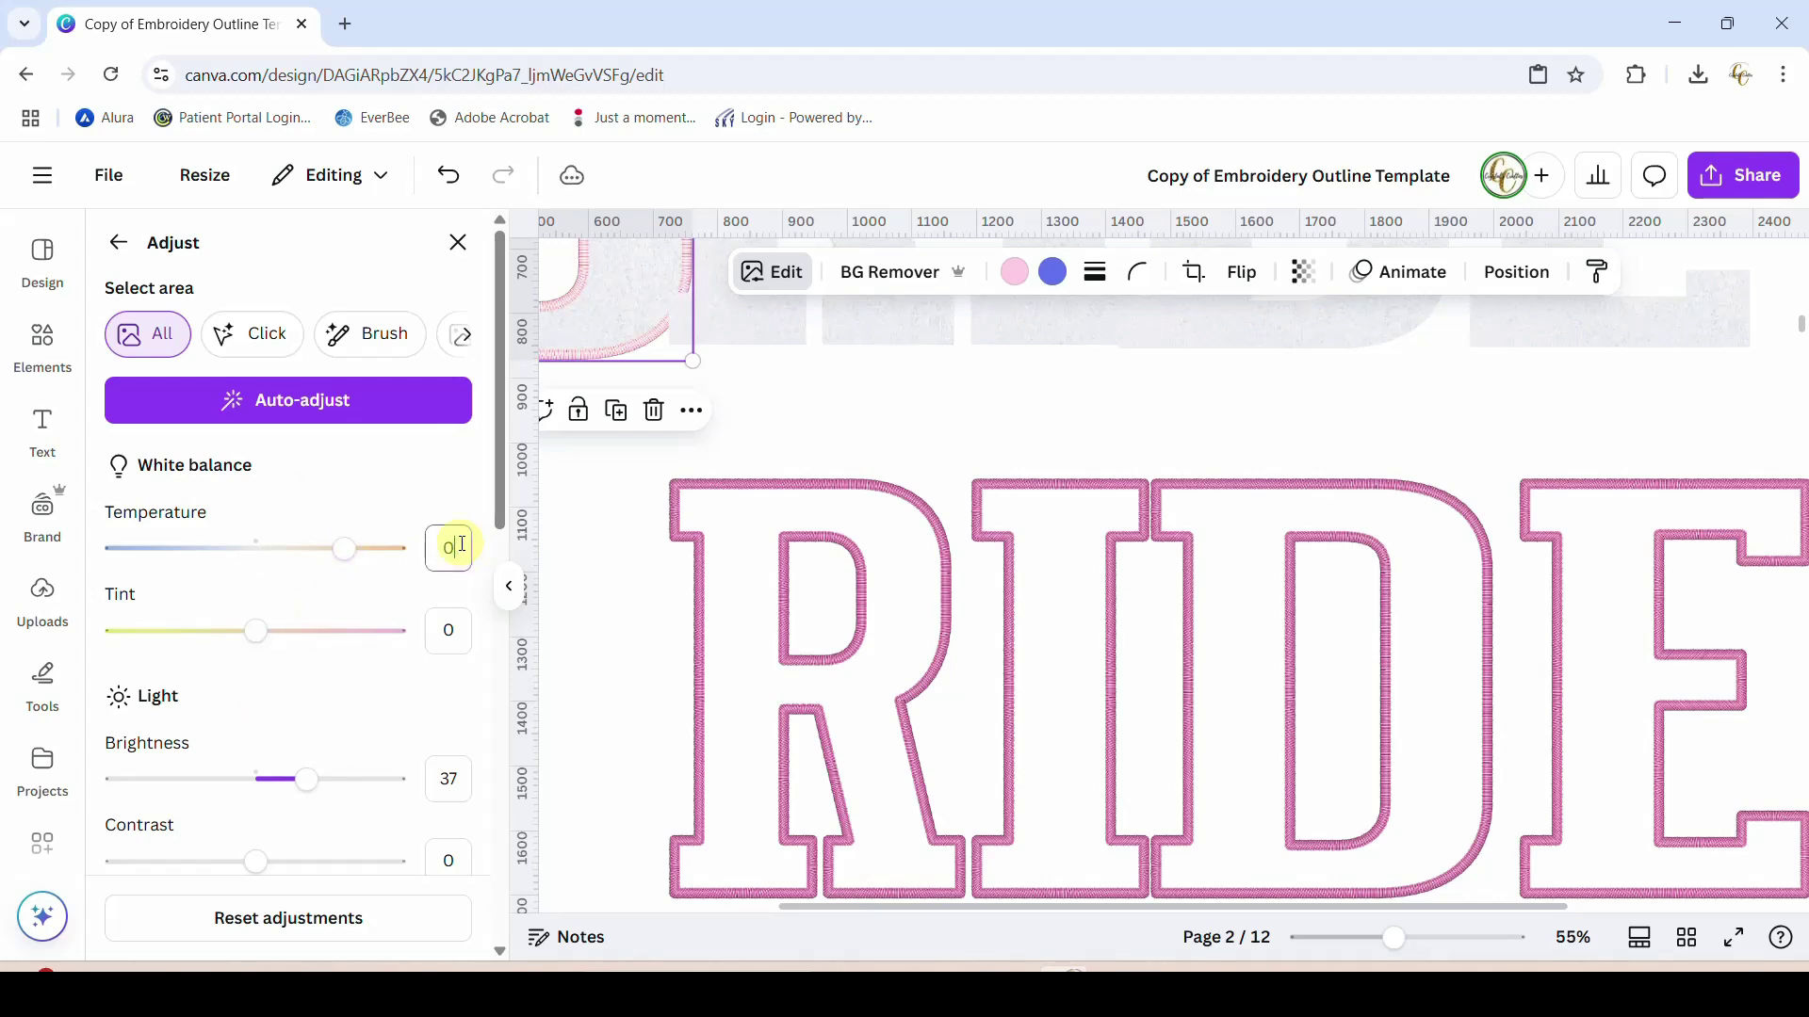
pyautogui.write('0')
pyautogui.press('Return')
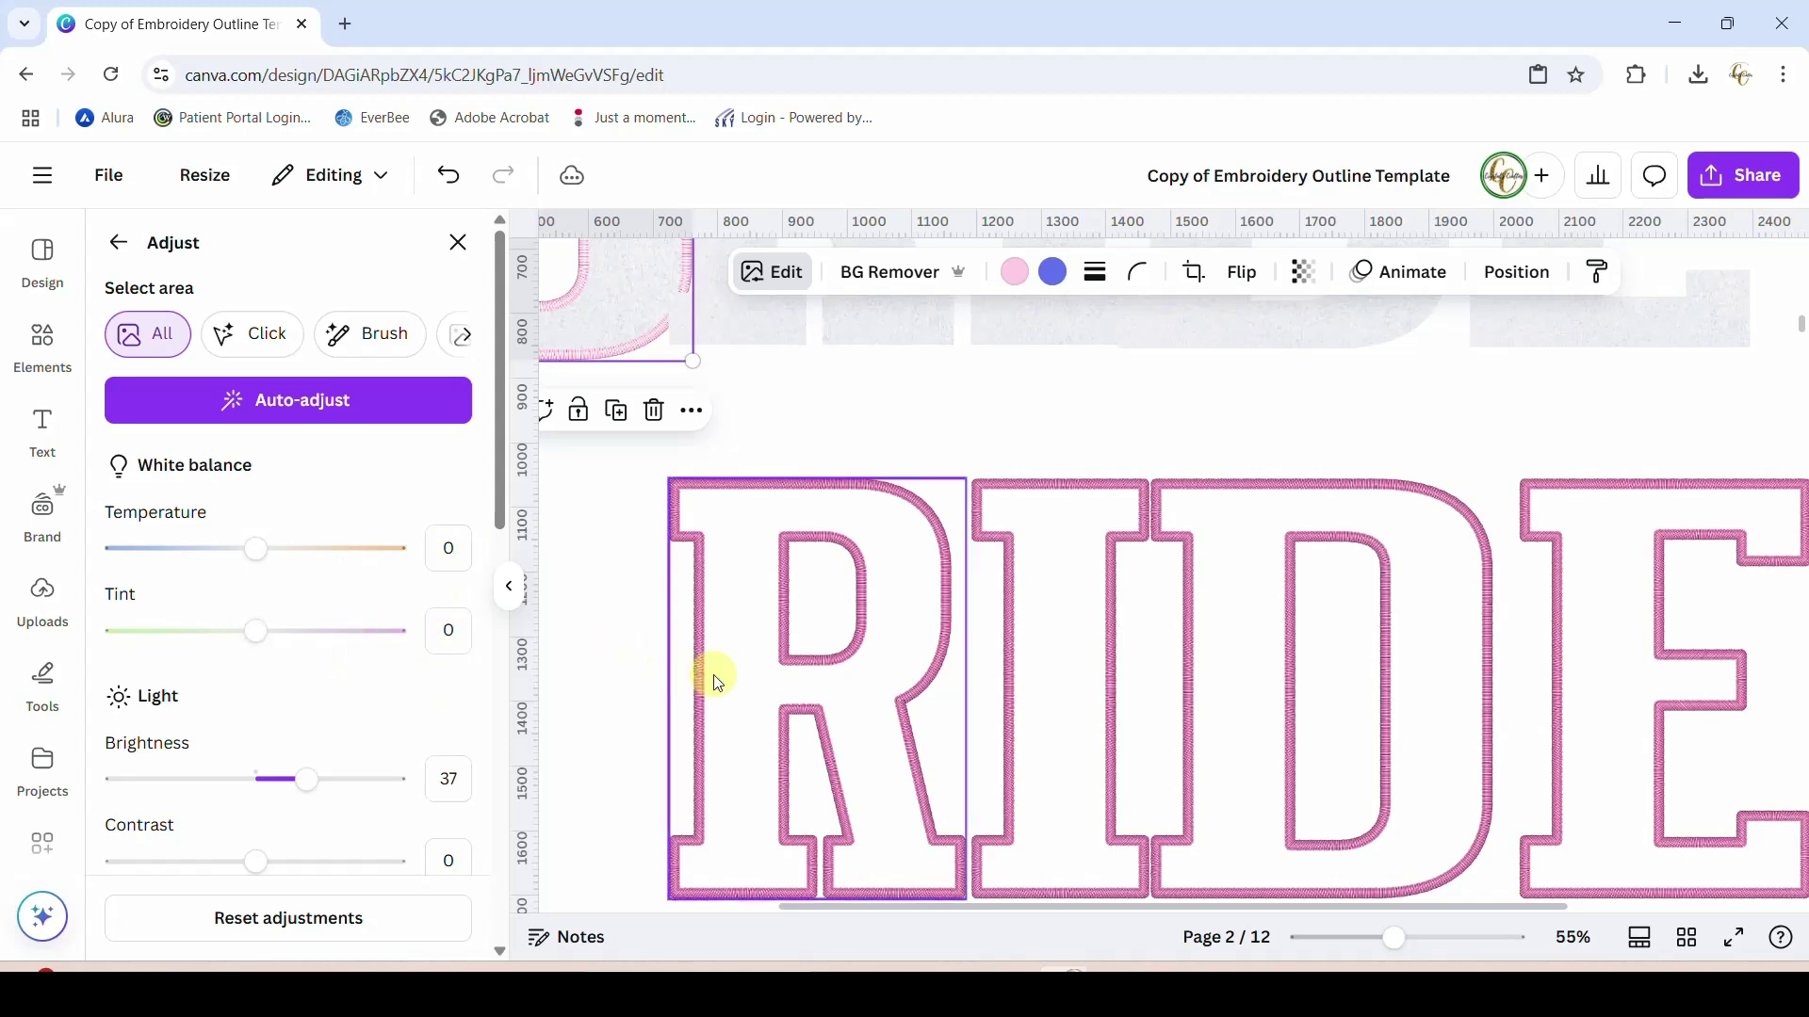
# Compare the light adjustment values of the B outline with those of the R outline
pyautogui.scroll(-3, 356, 710)
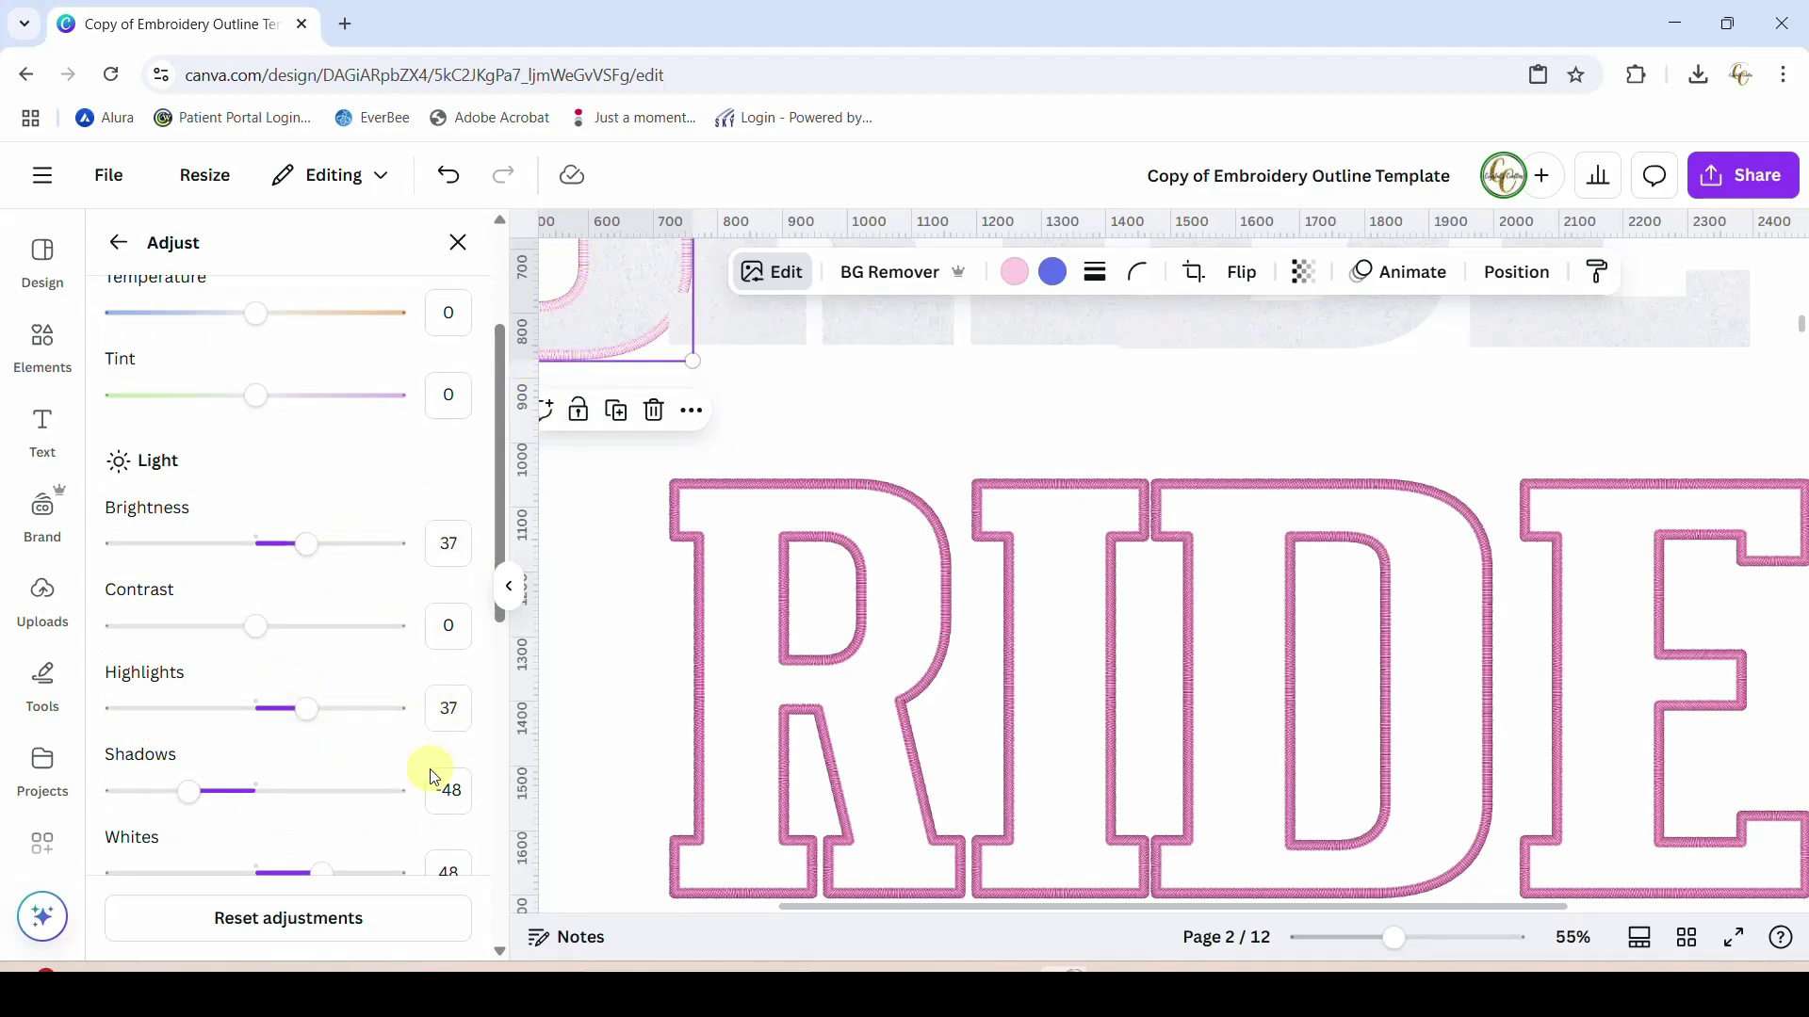
pyautogui.scroll(-1, 433, 778)
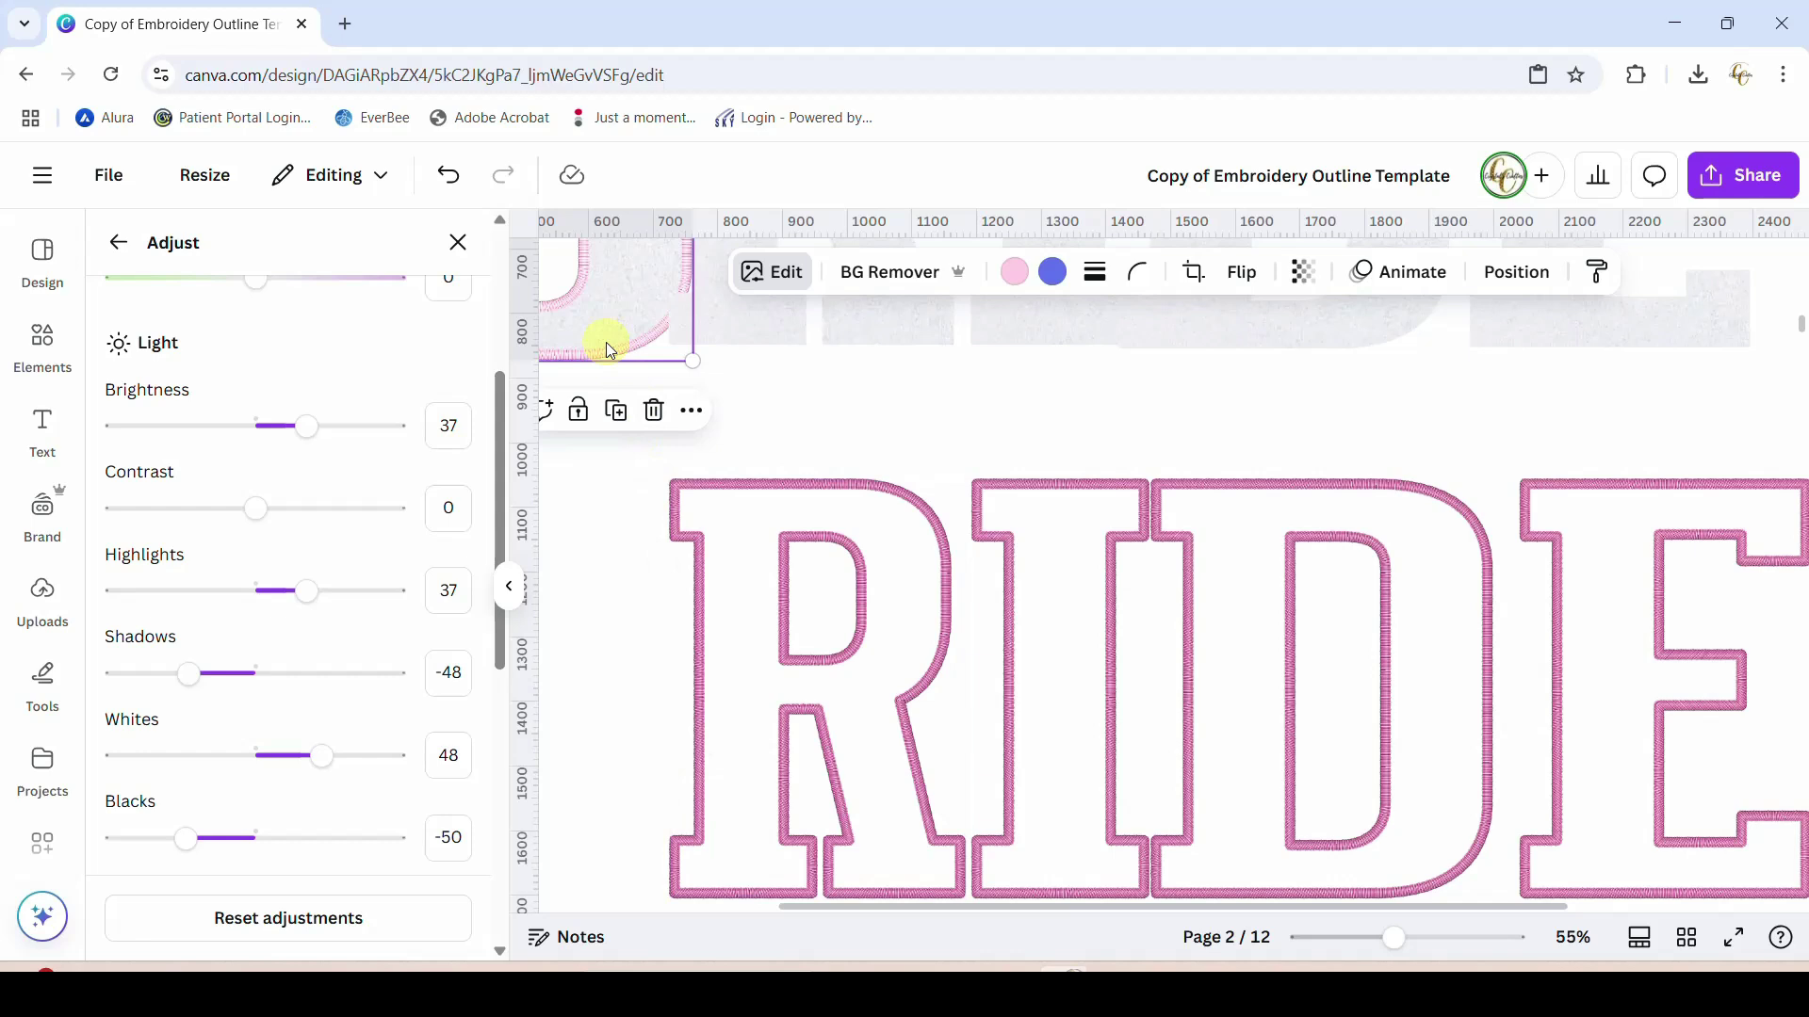
pyautogui.click(692, 597)
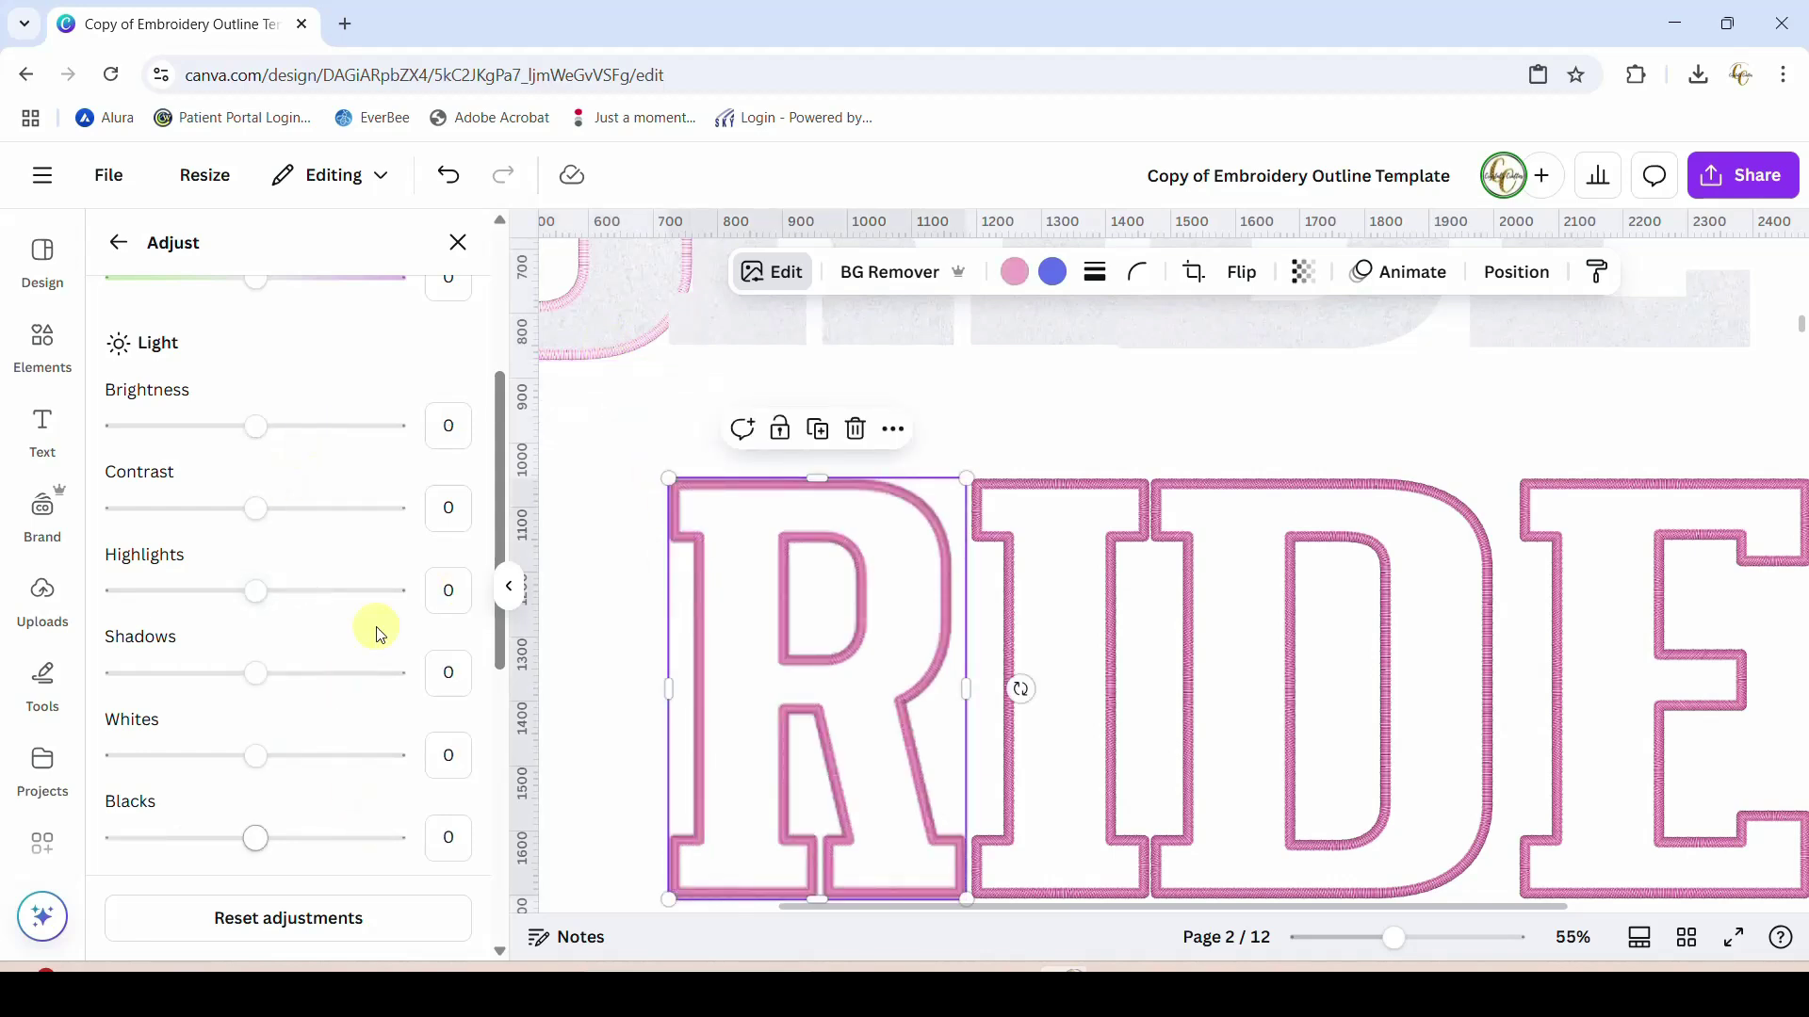
pyautogui.click(570, 361)
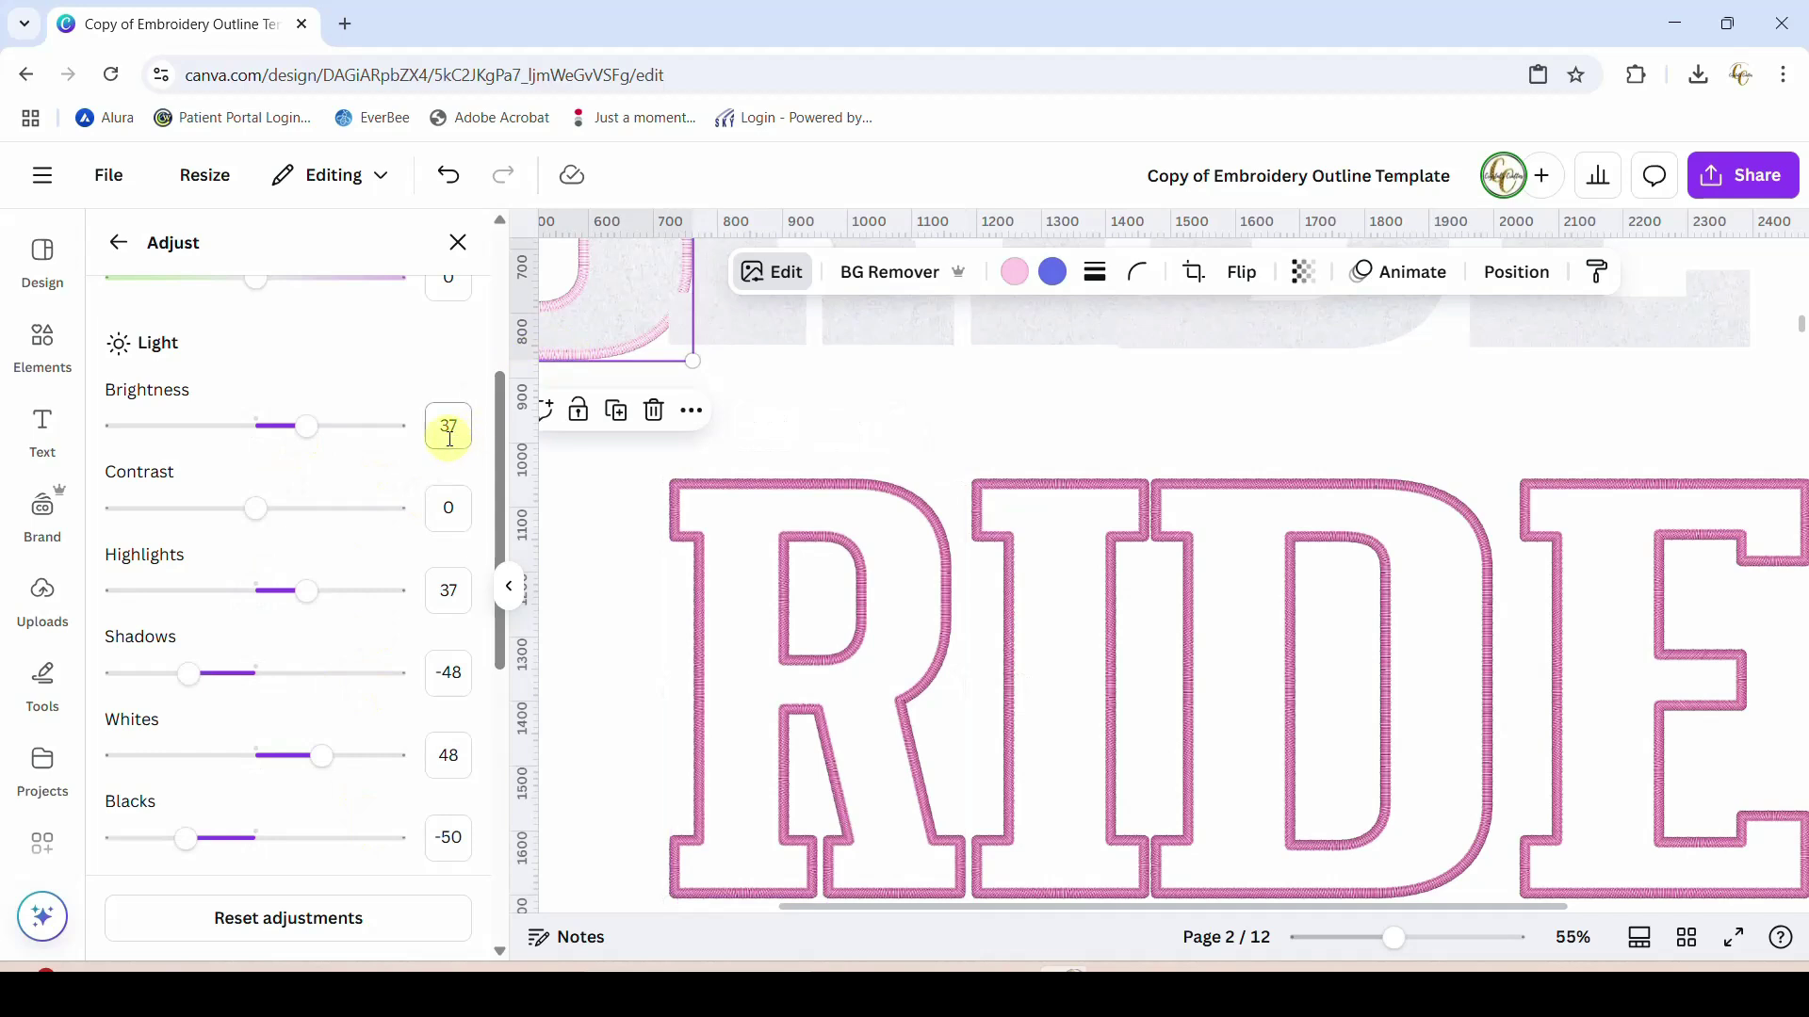
# Set the R outline's brightness and highlights to 37, copying the values from the B outline
pyautogui.click(699, 627)
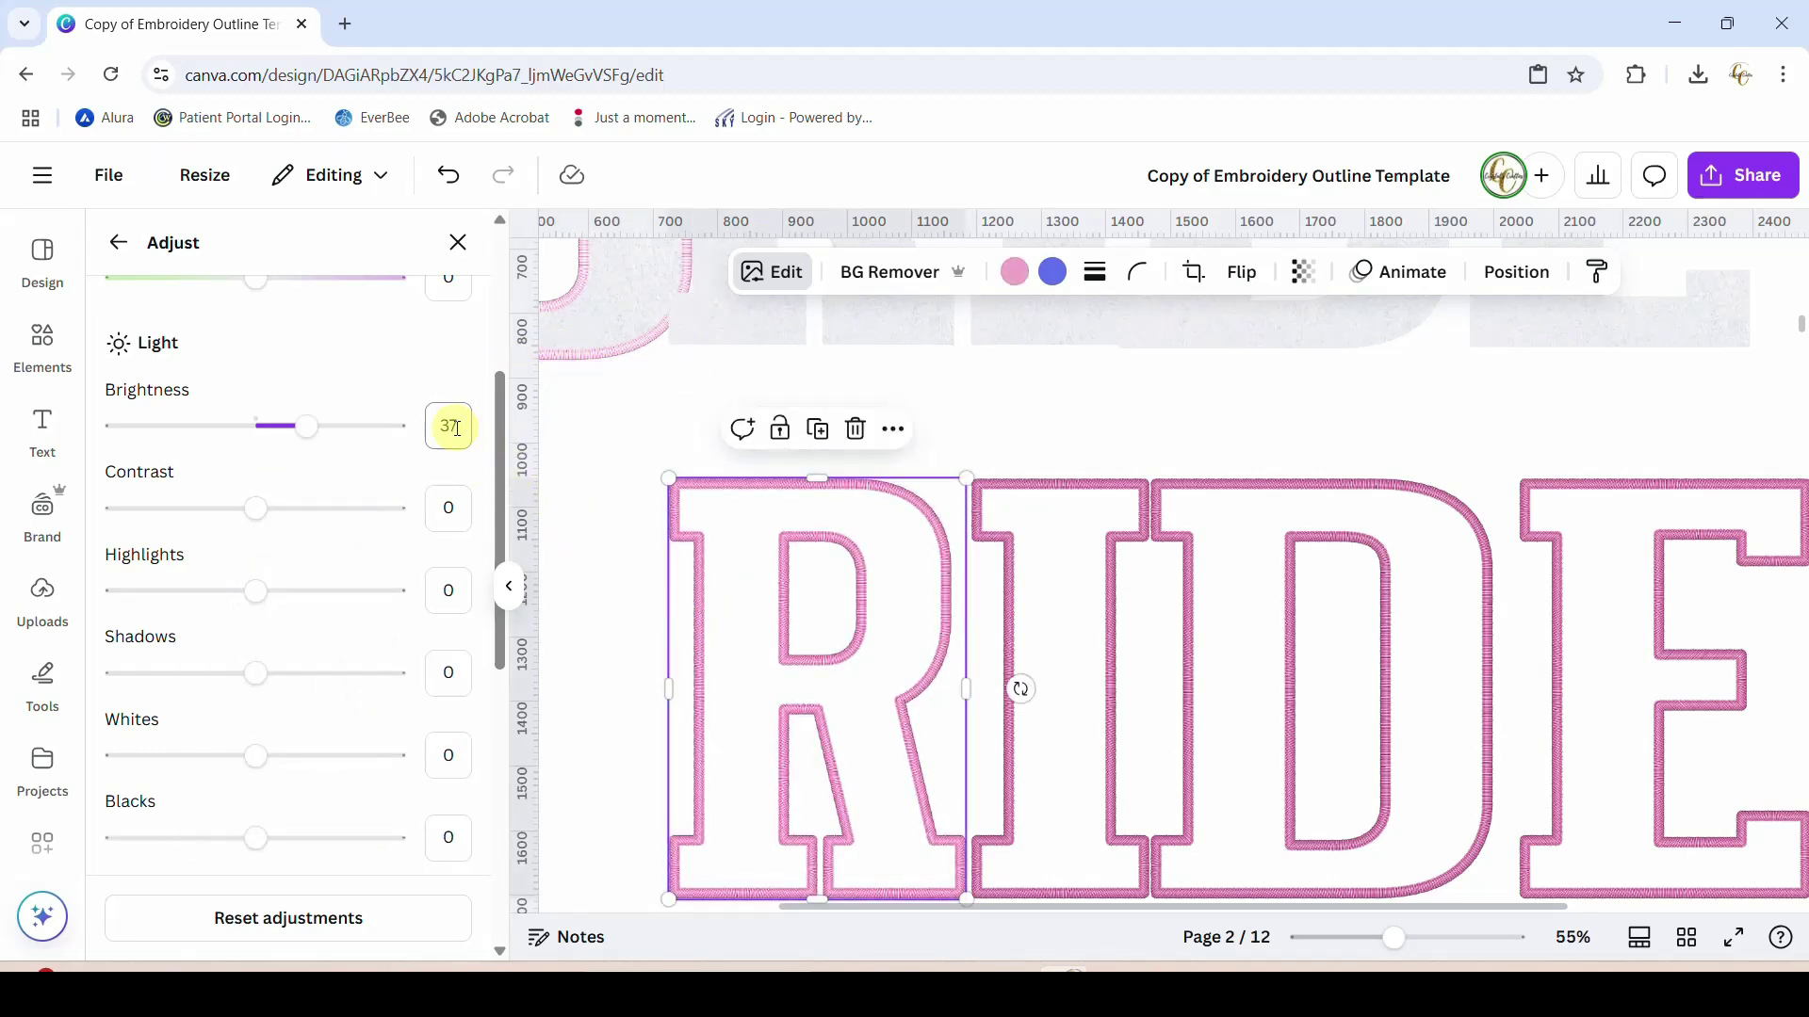
pyautogui.click(607, 355)
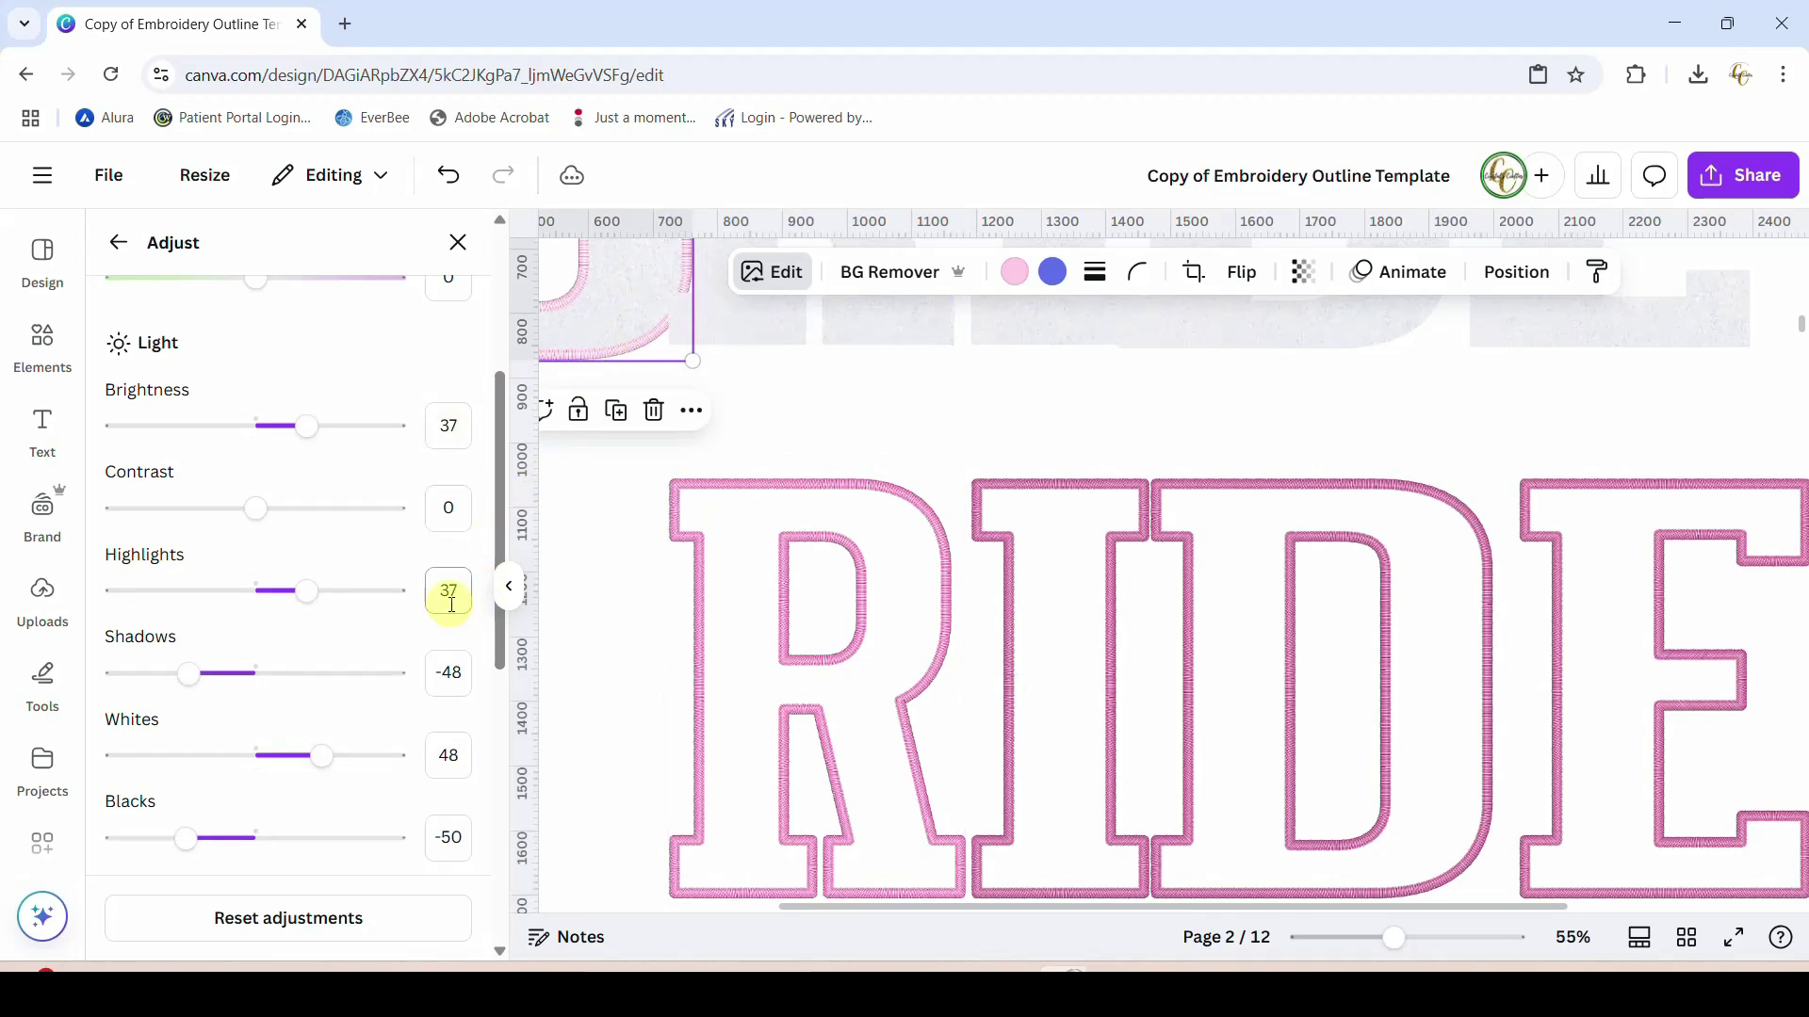
pyautogui.click(899, 703)
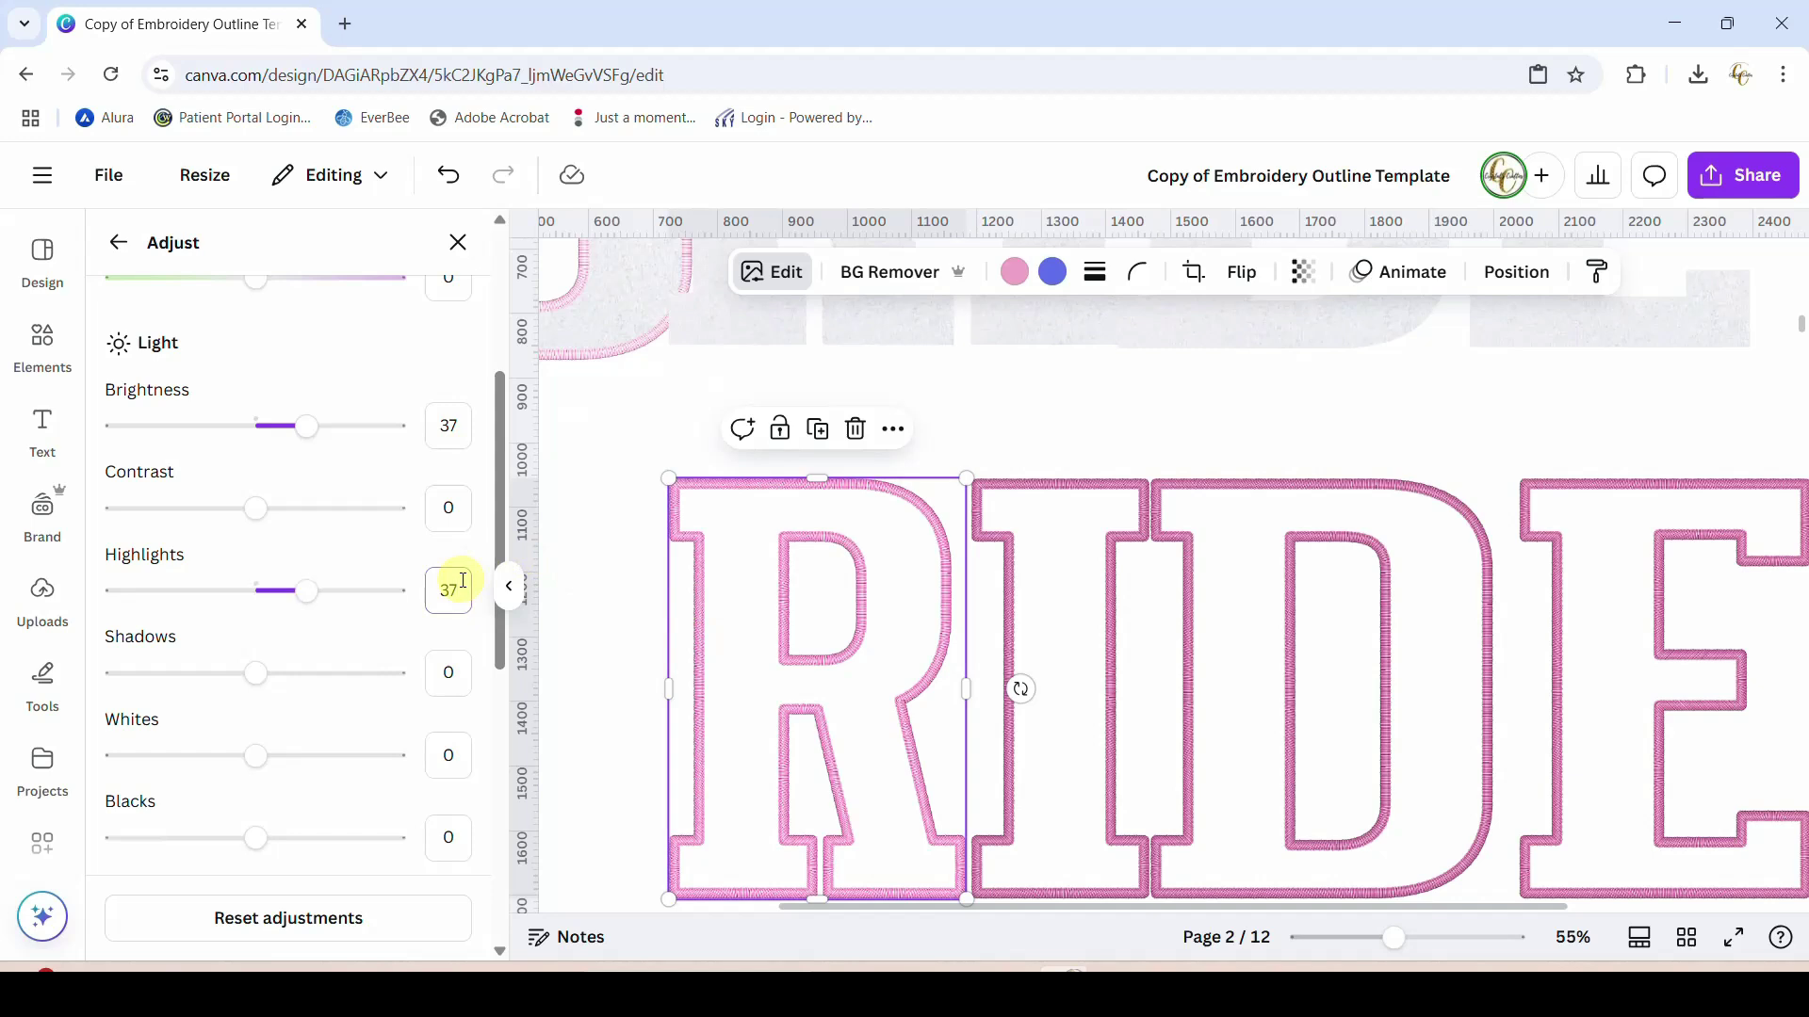
# Set the R outline's shadows to -48 and whites to 48 to match the B outline
pyautogui.click(578, 358)
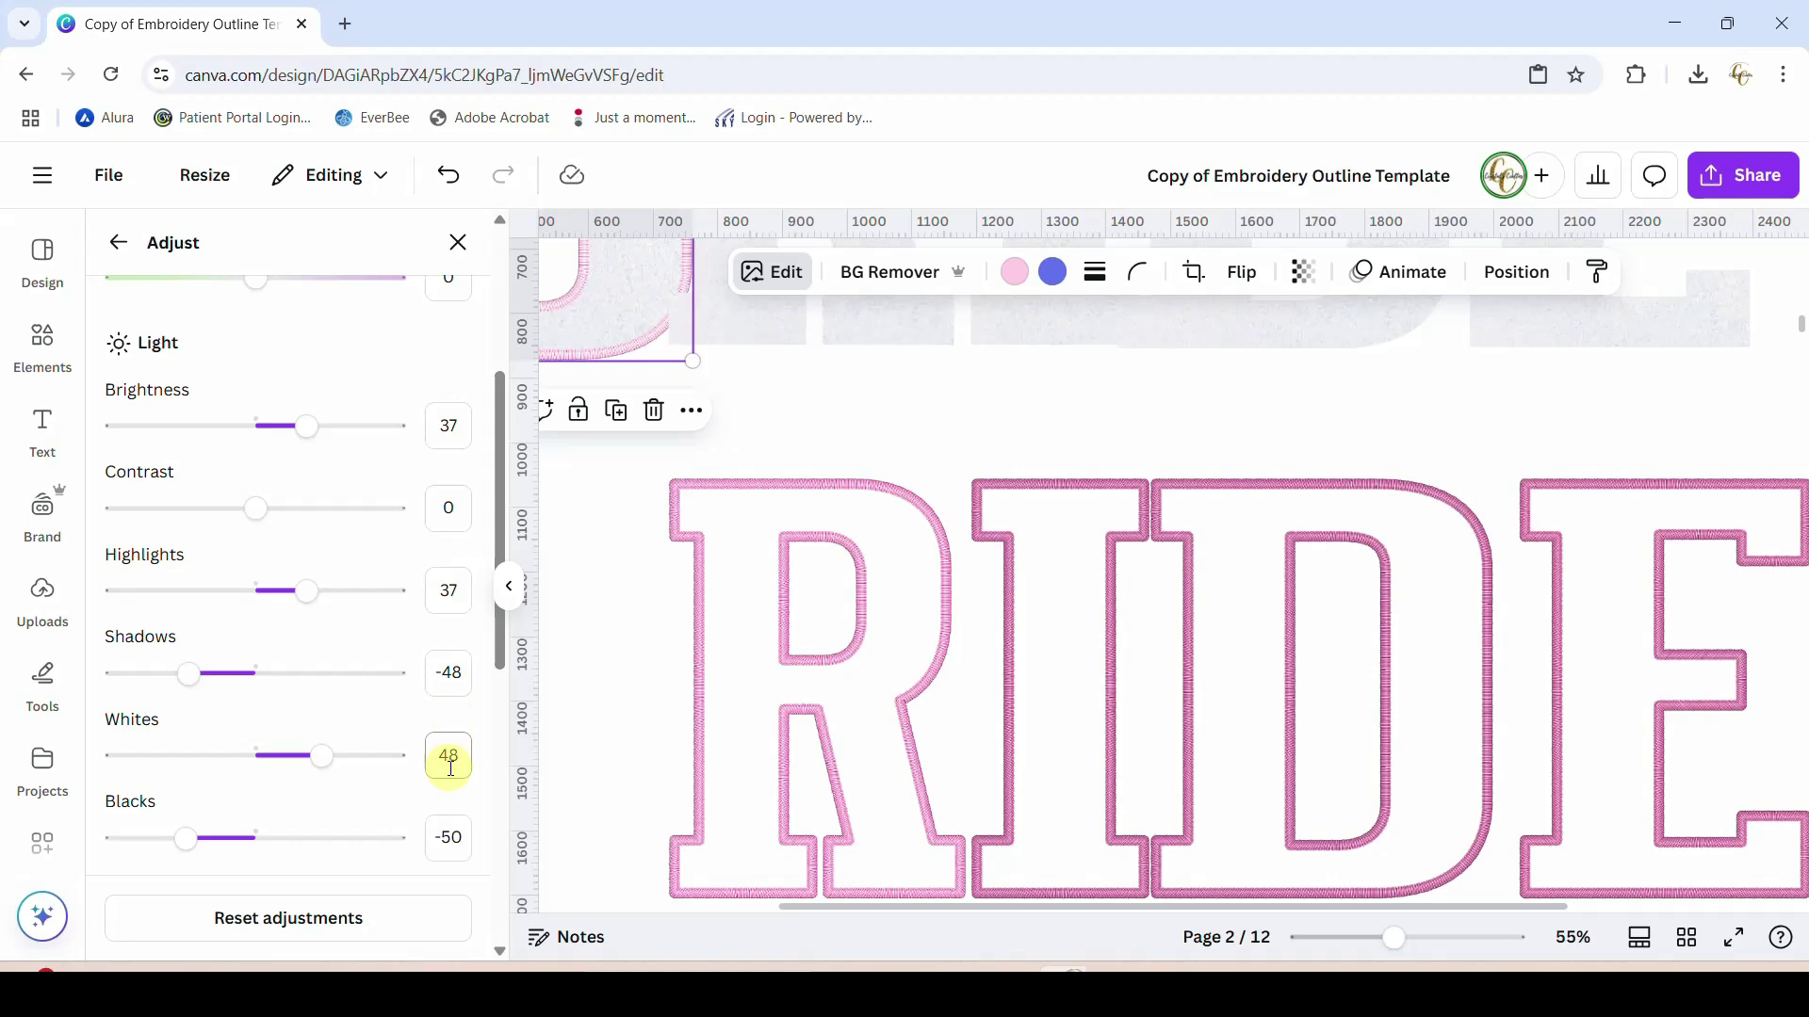
pyautogui.click(685, 772)
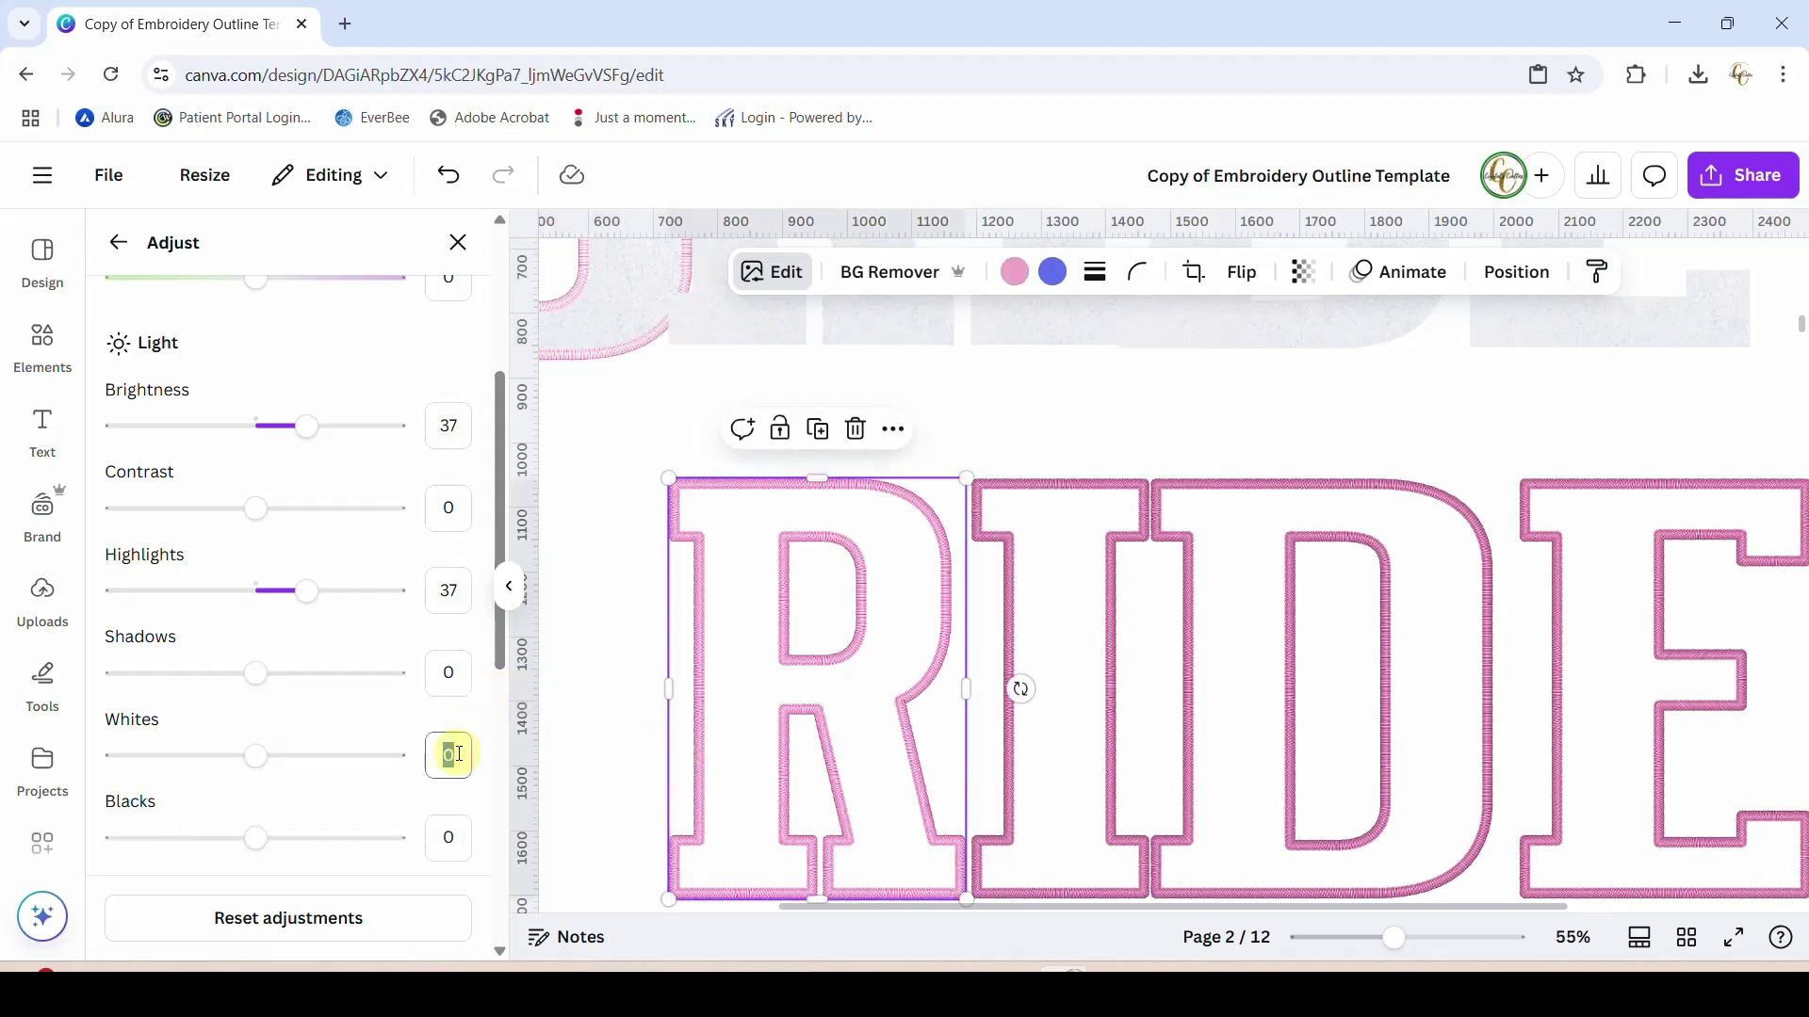
pyautogui.click(456, 672)
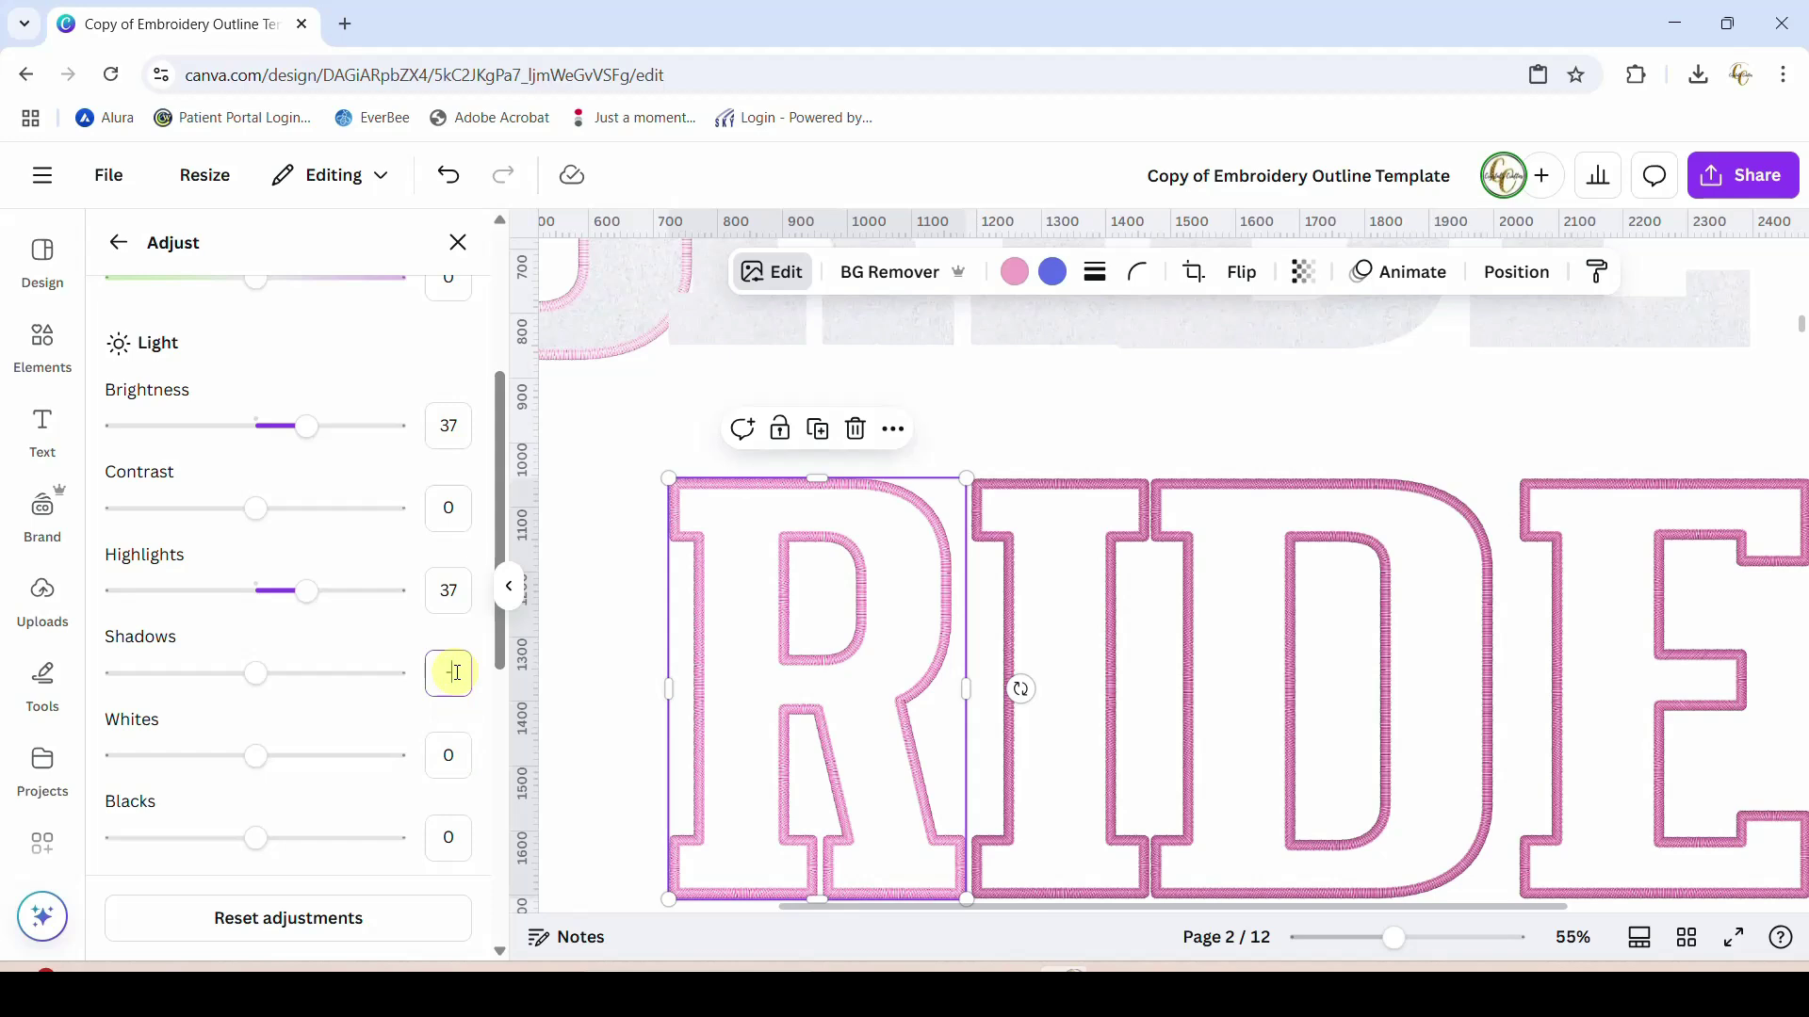
pyautogui.click(455, 757)
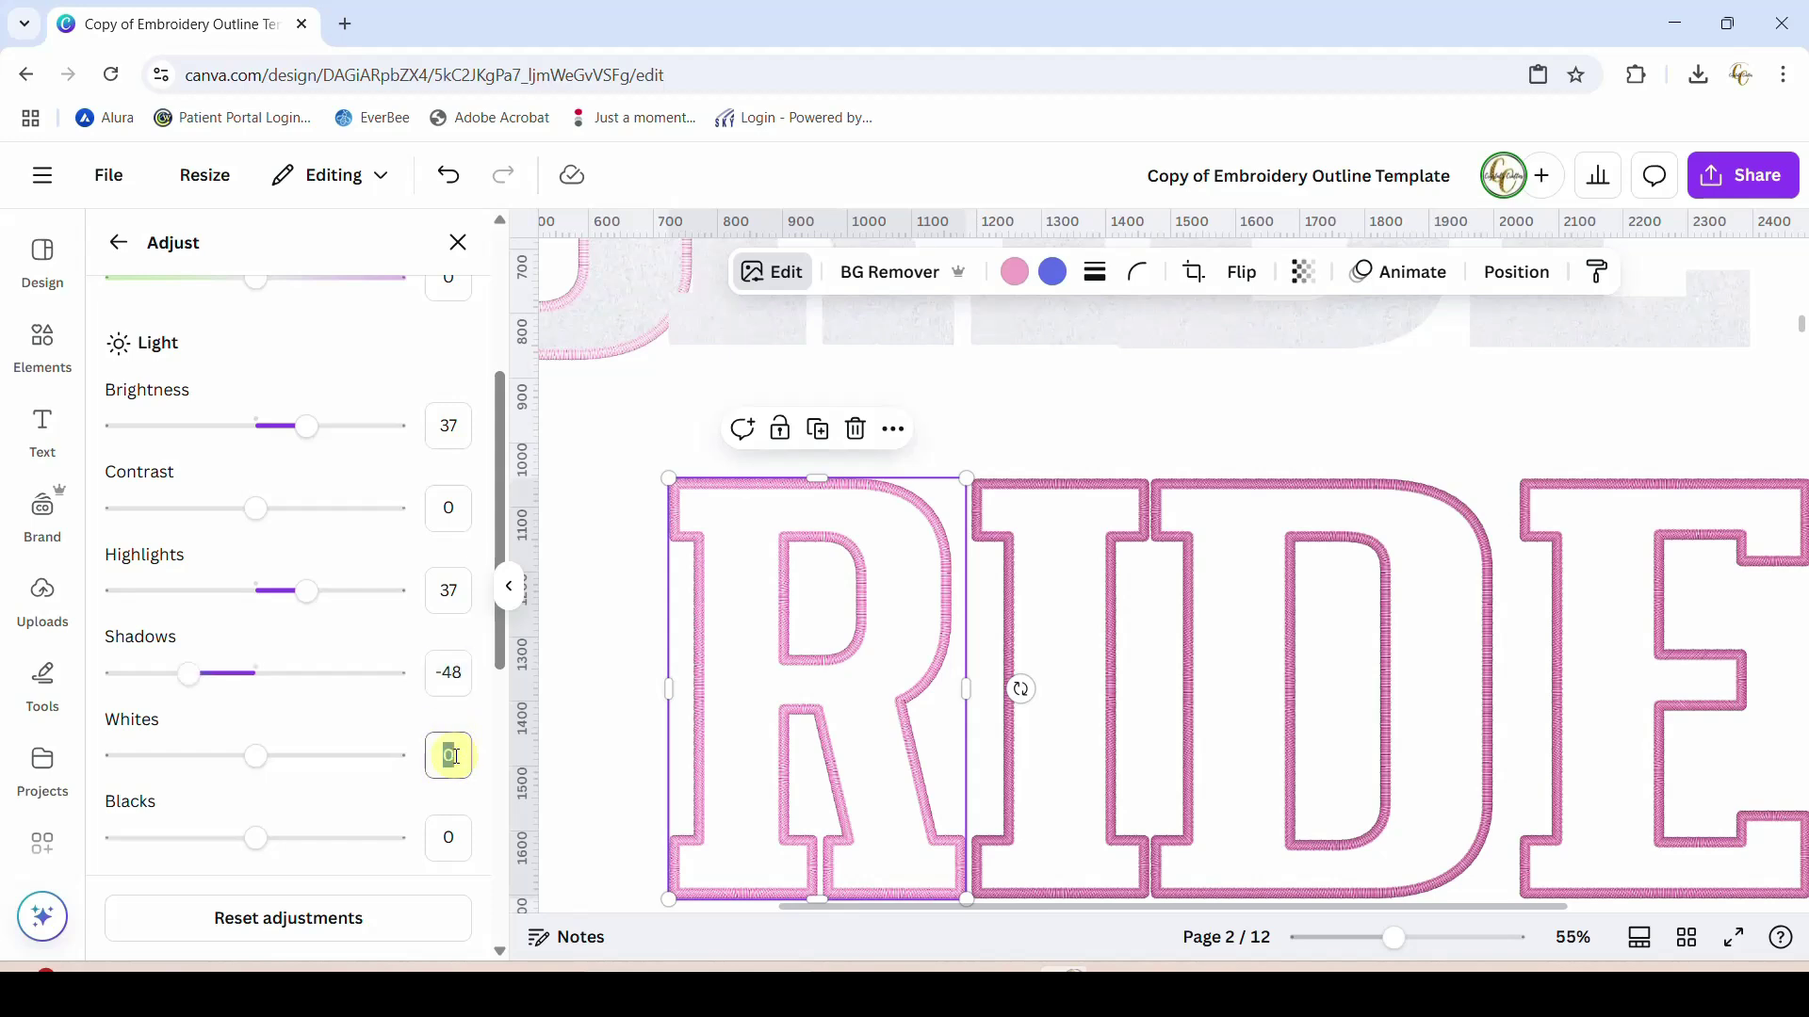
pyautogui.write('48')
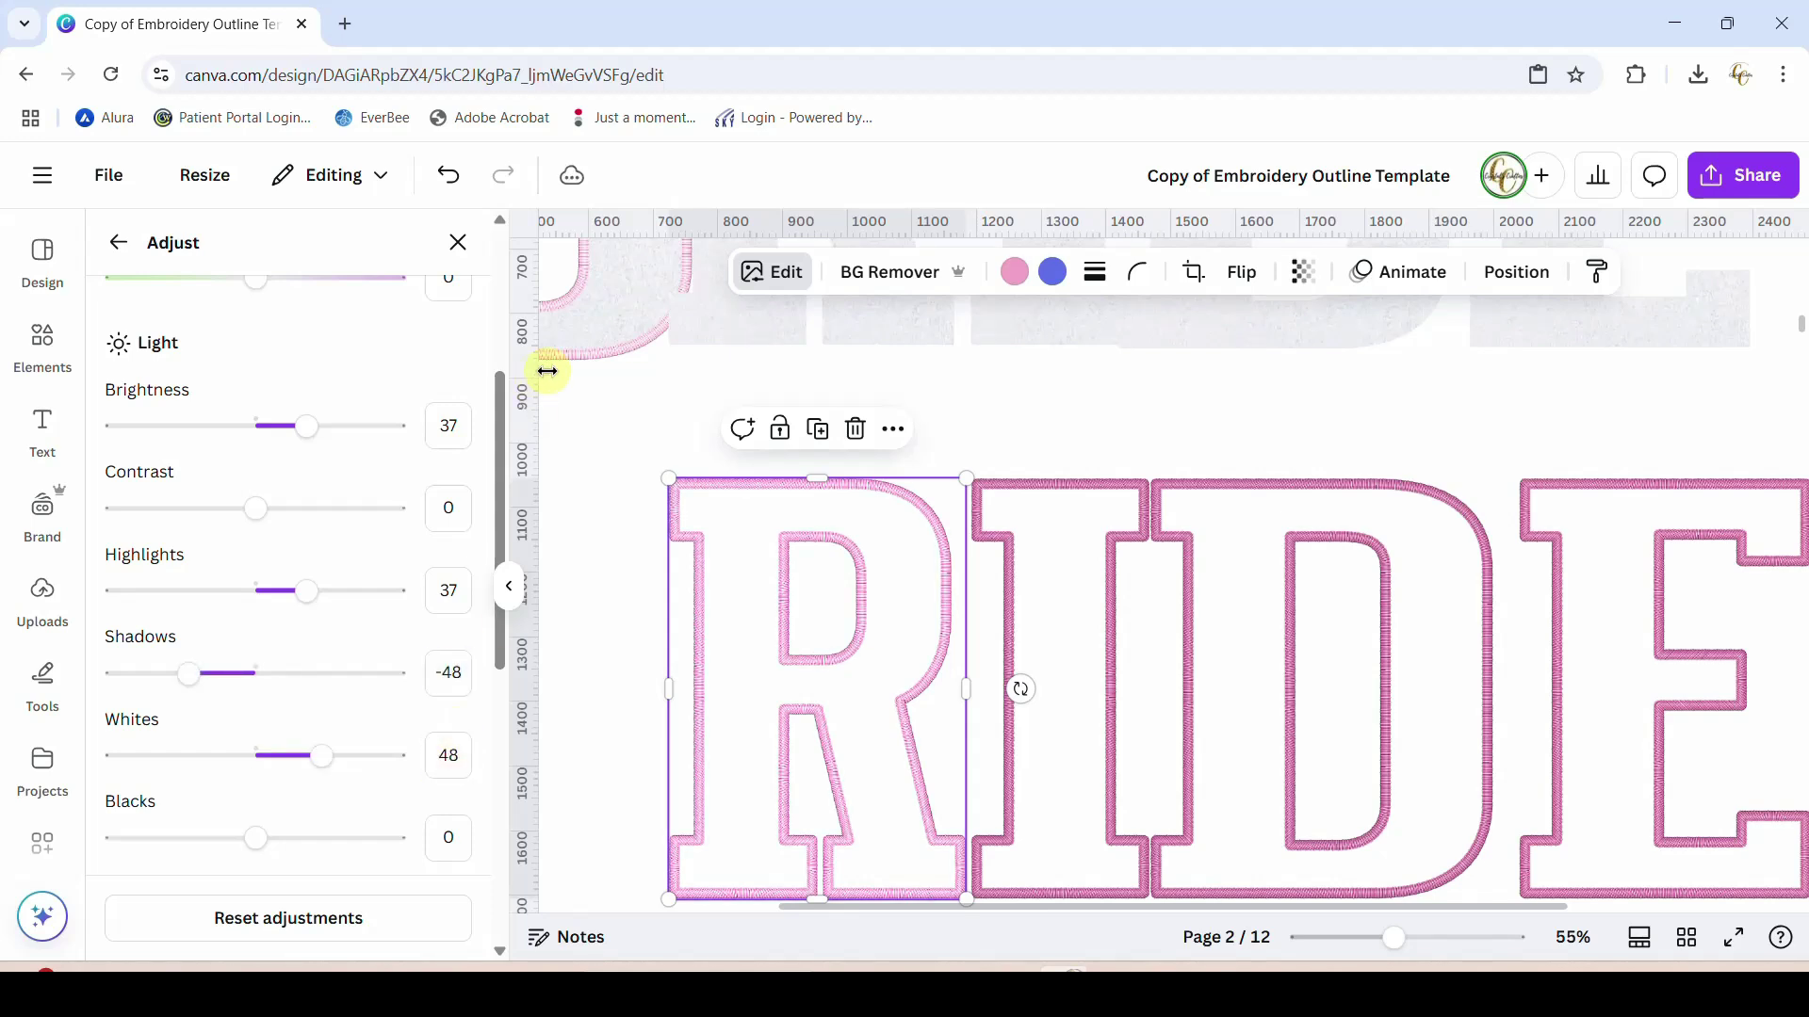
# Check the B outline's remaining light and color adjustments and set the R outline's blacks to -50
pyautogui.click(592, 354)
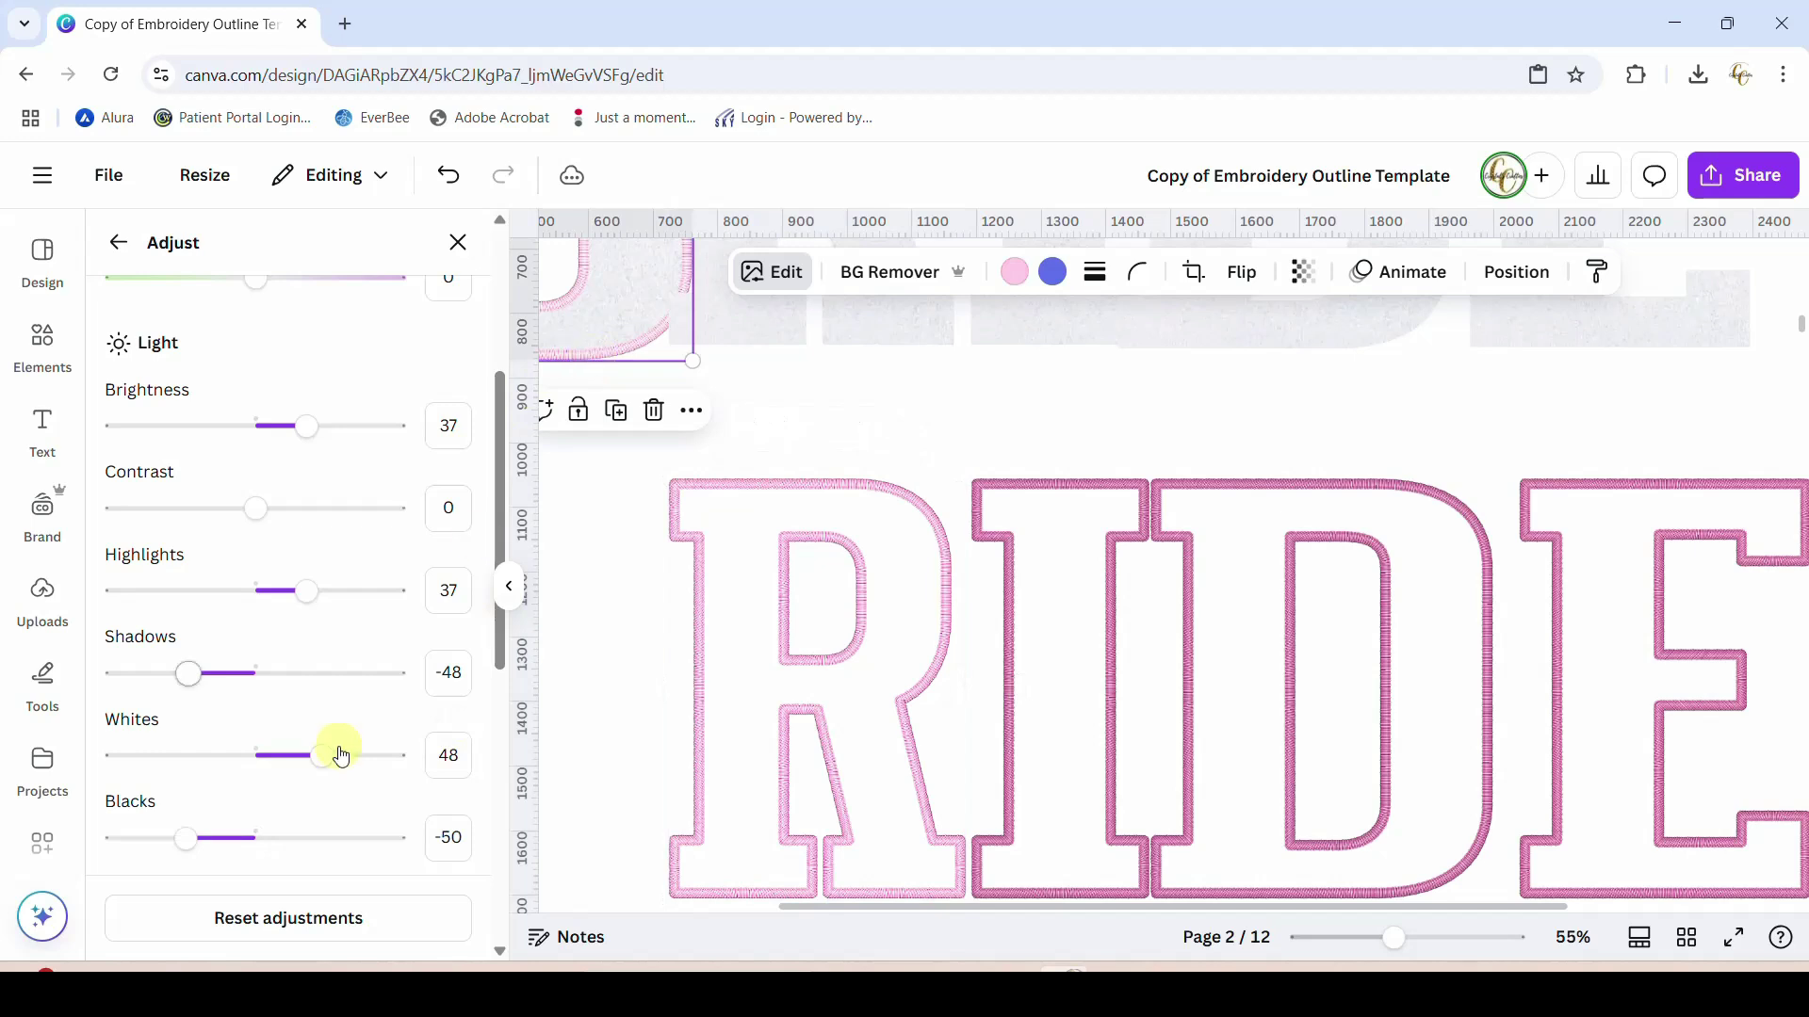
pyautogui.scroll(-1, 339, 752)
pyautogui.scroll(-3, 354, 697)
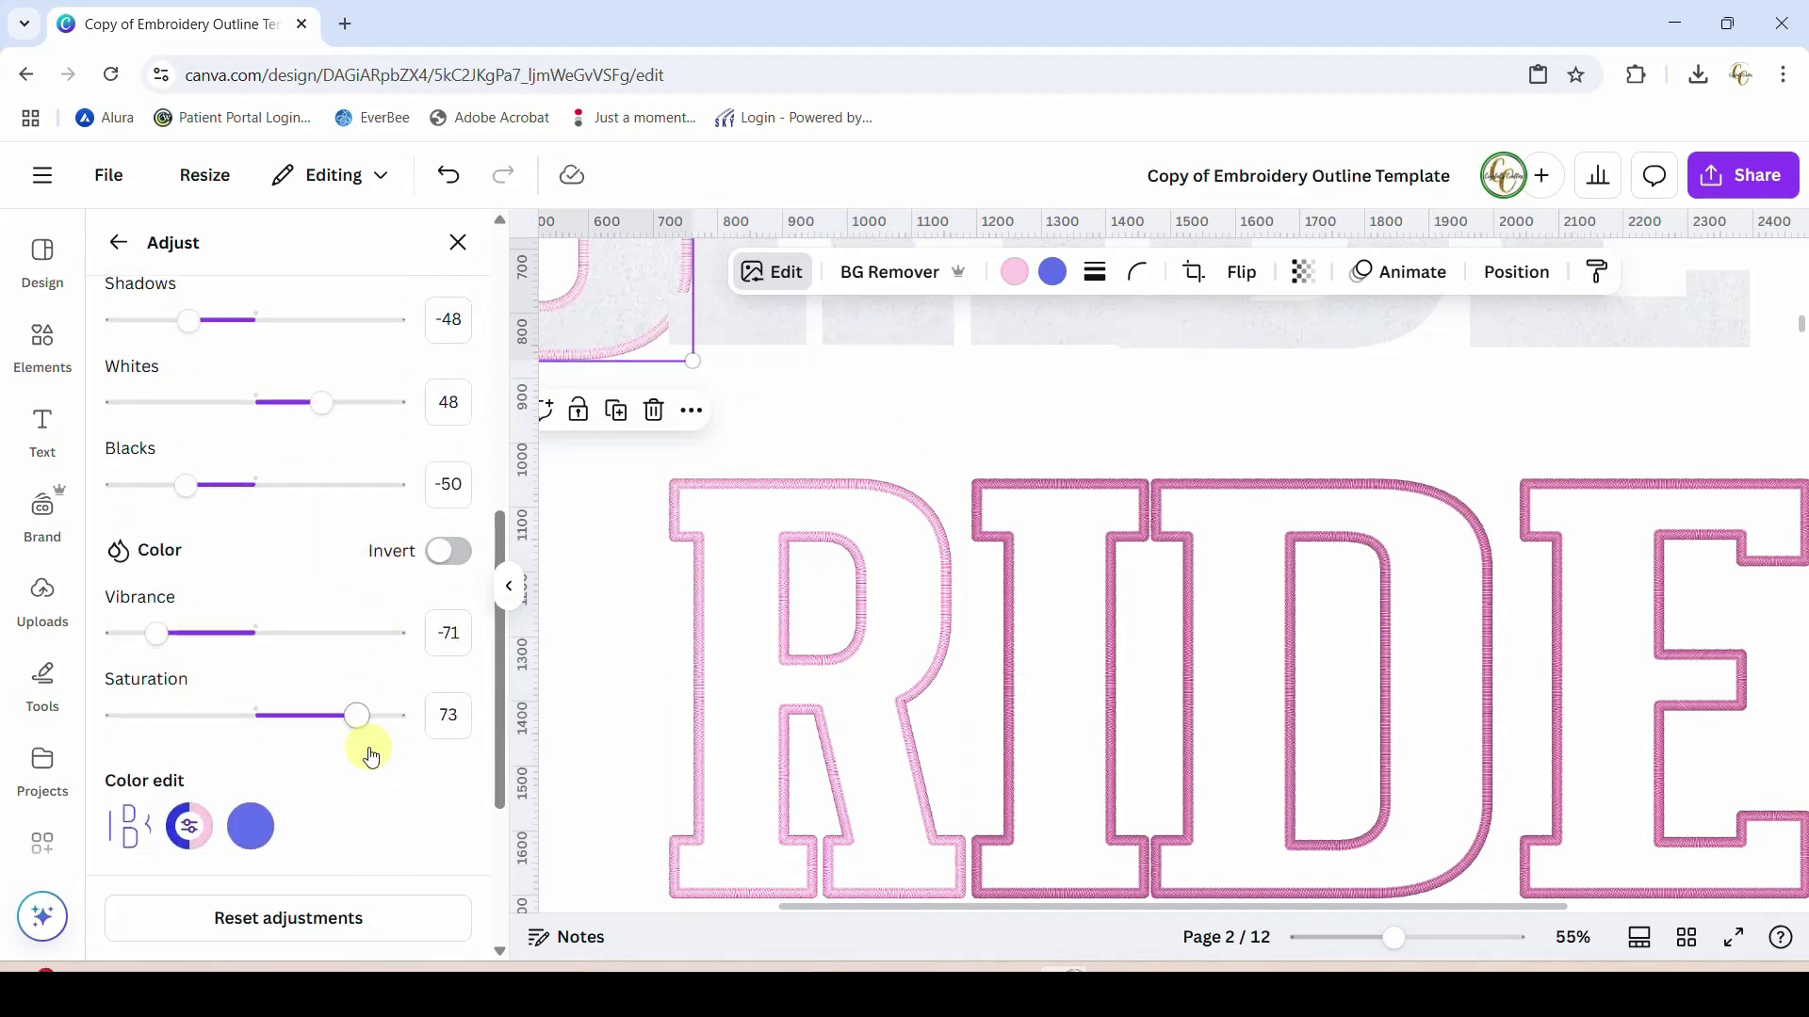
pyautogui.click(701, 592)
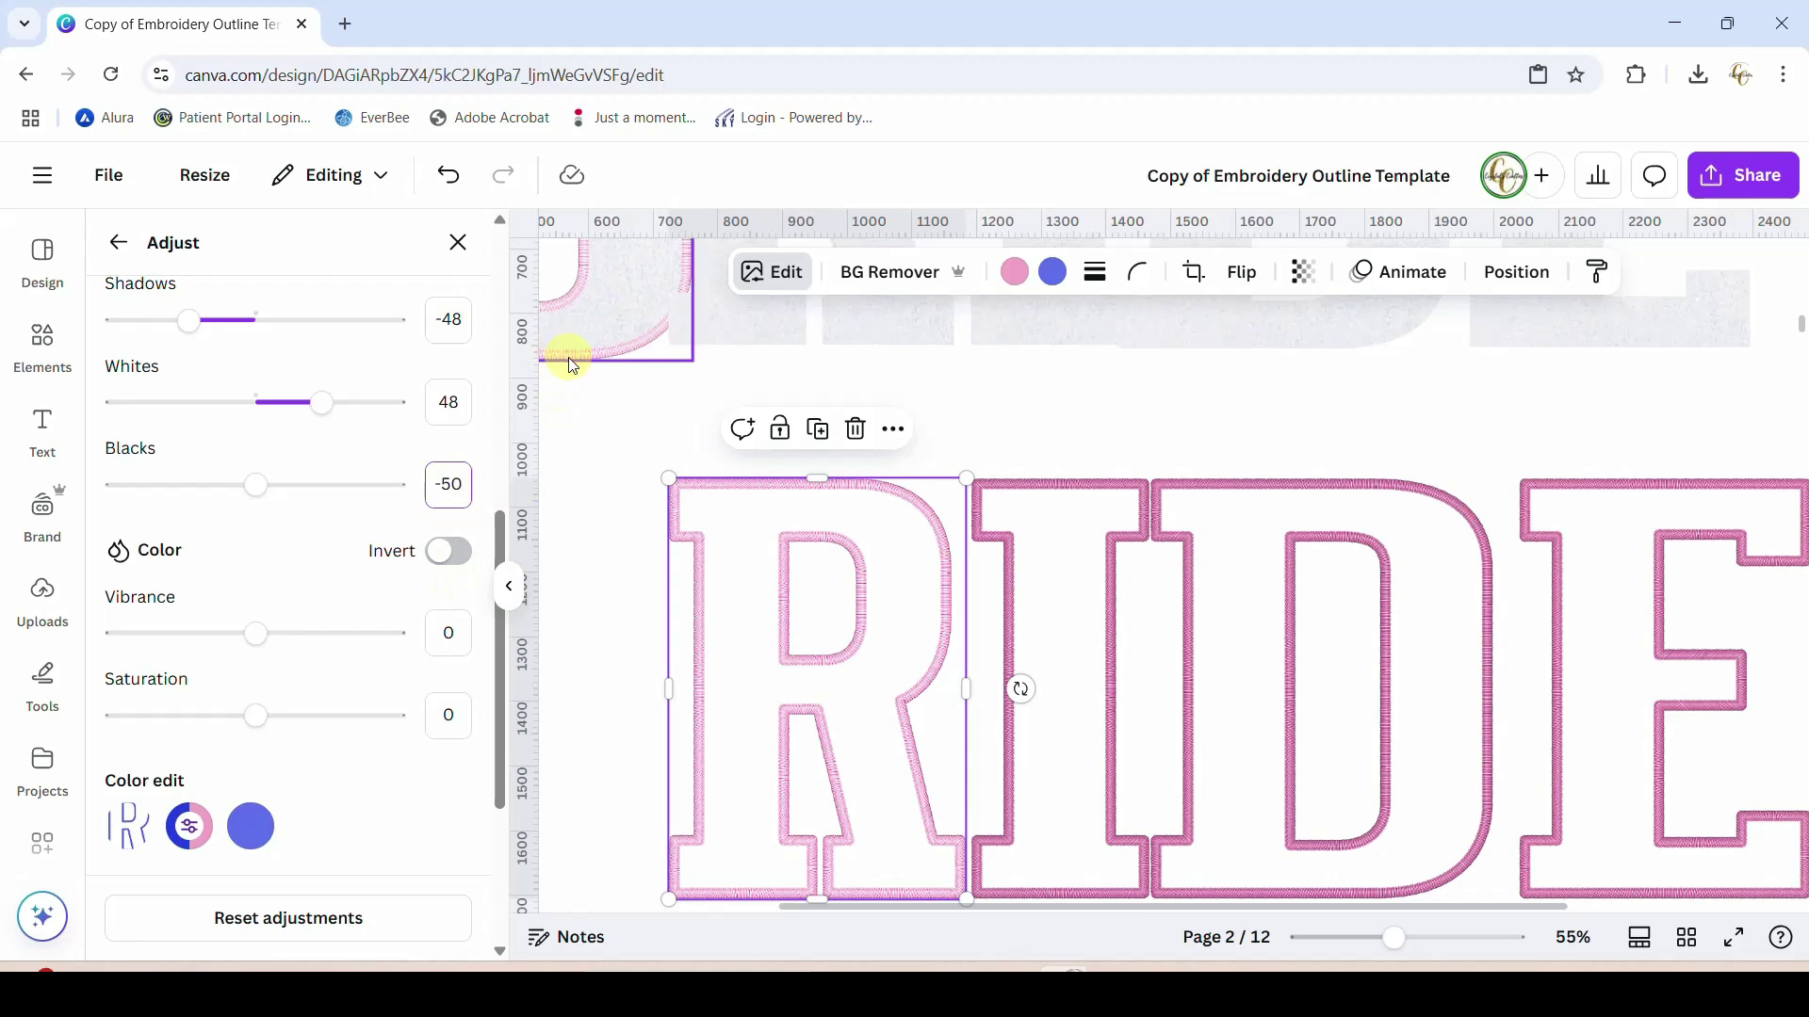
pyautogui.click(569, 359)
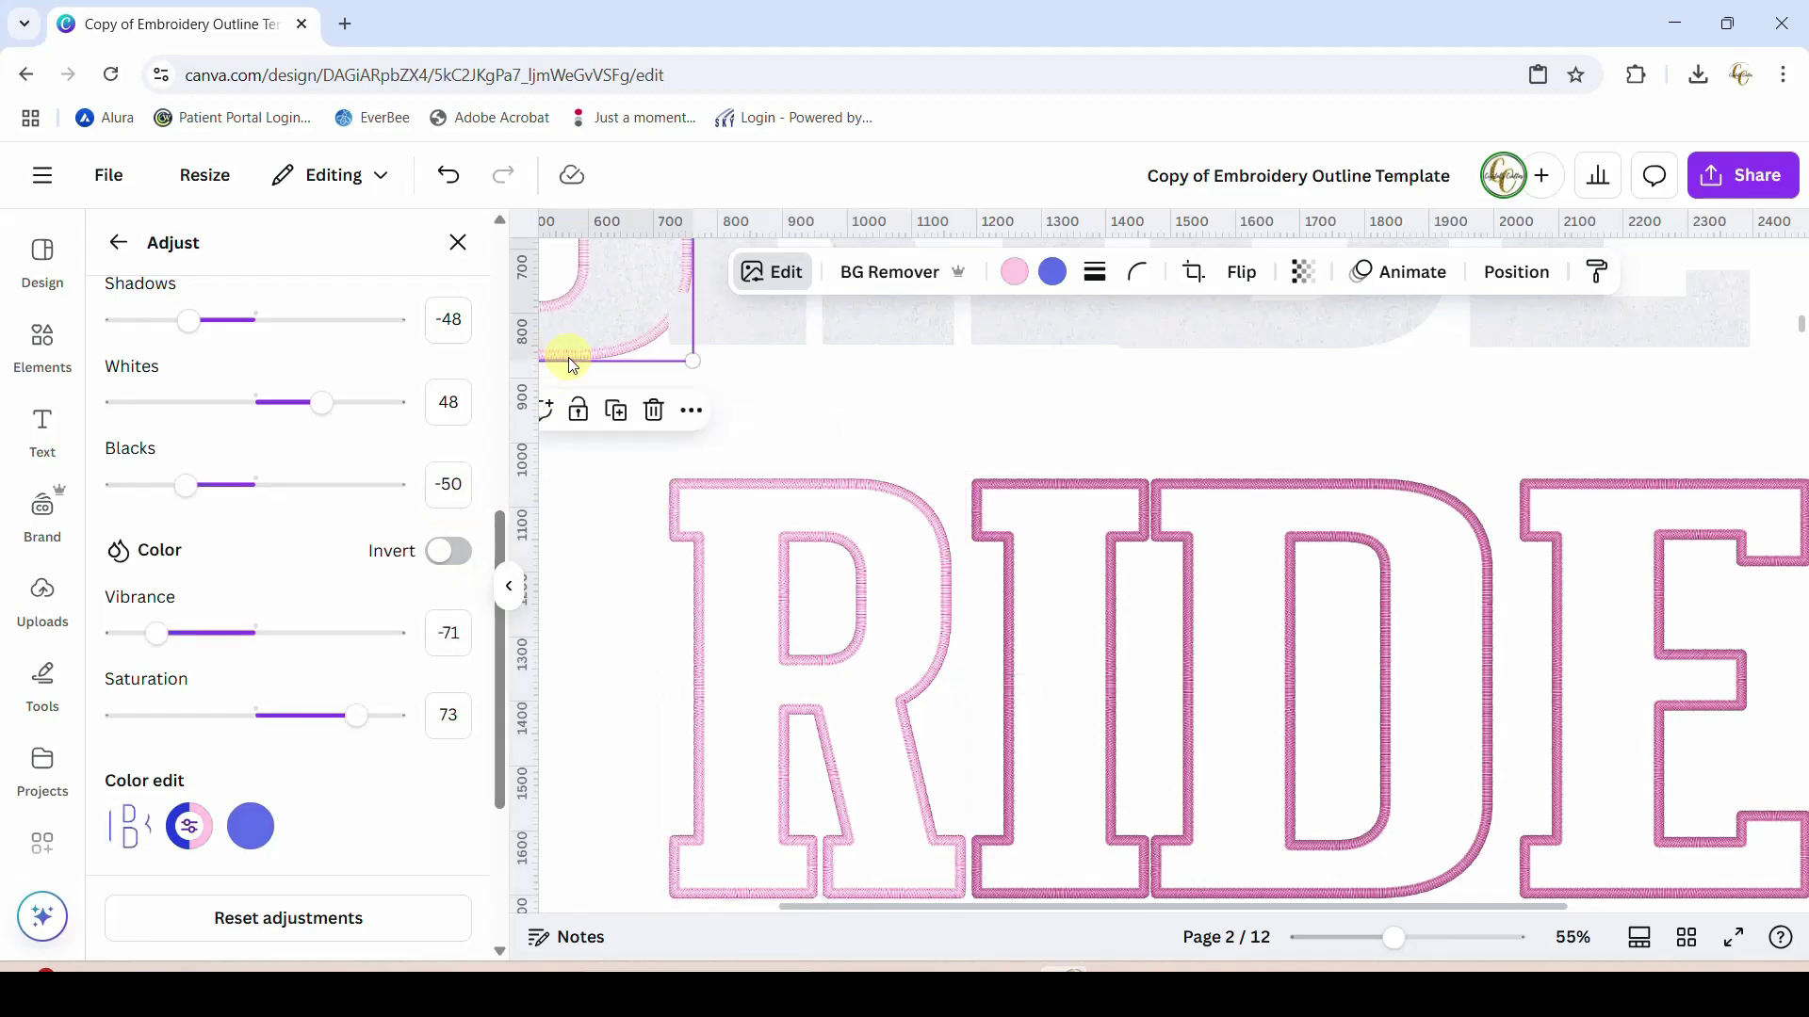
pyautogui.click(692, 635)
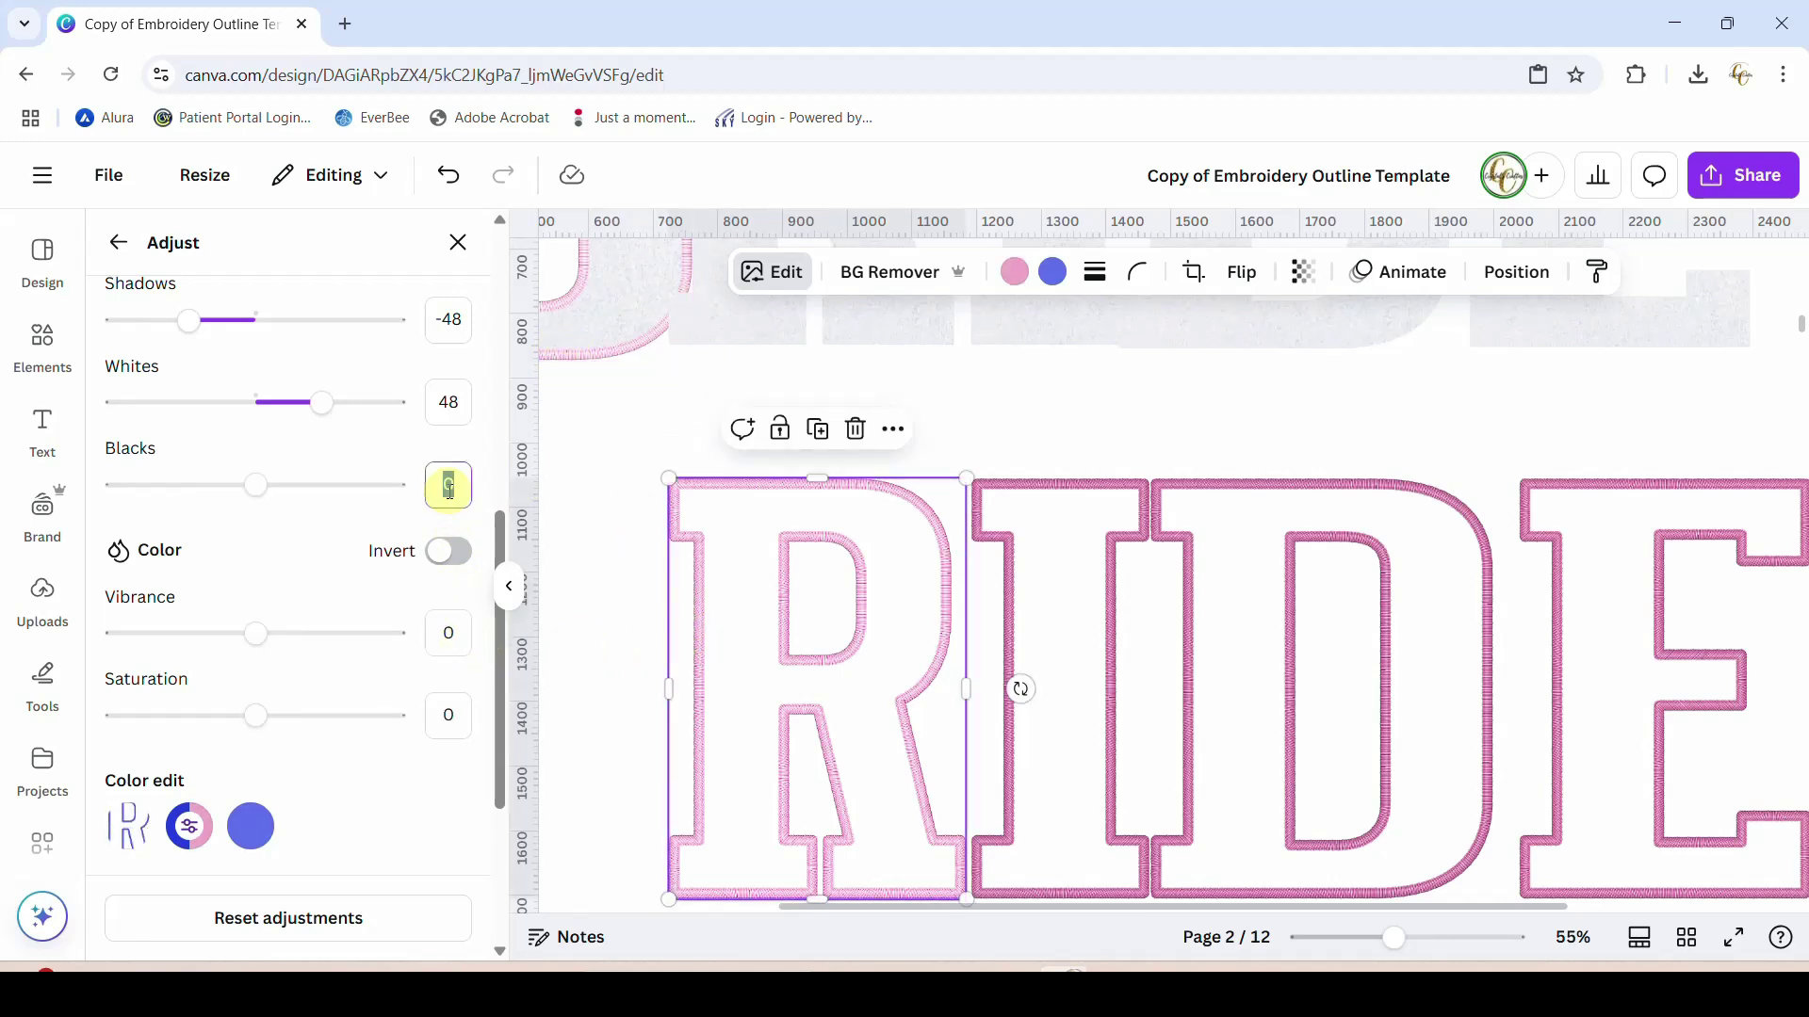
# Set the R outline's vibrance to -71 and saturation to 73
pyautogui.click(455, 634)
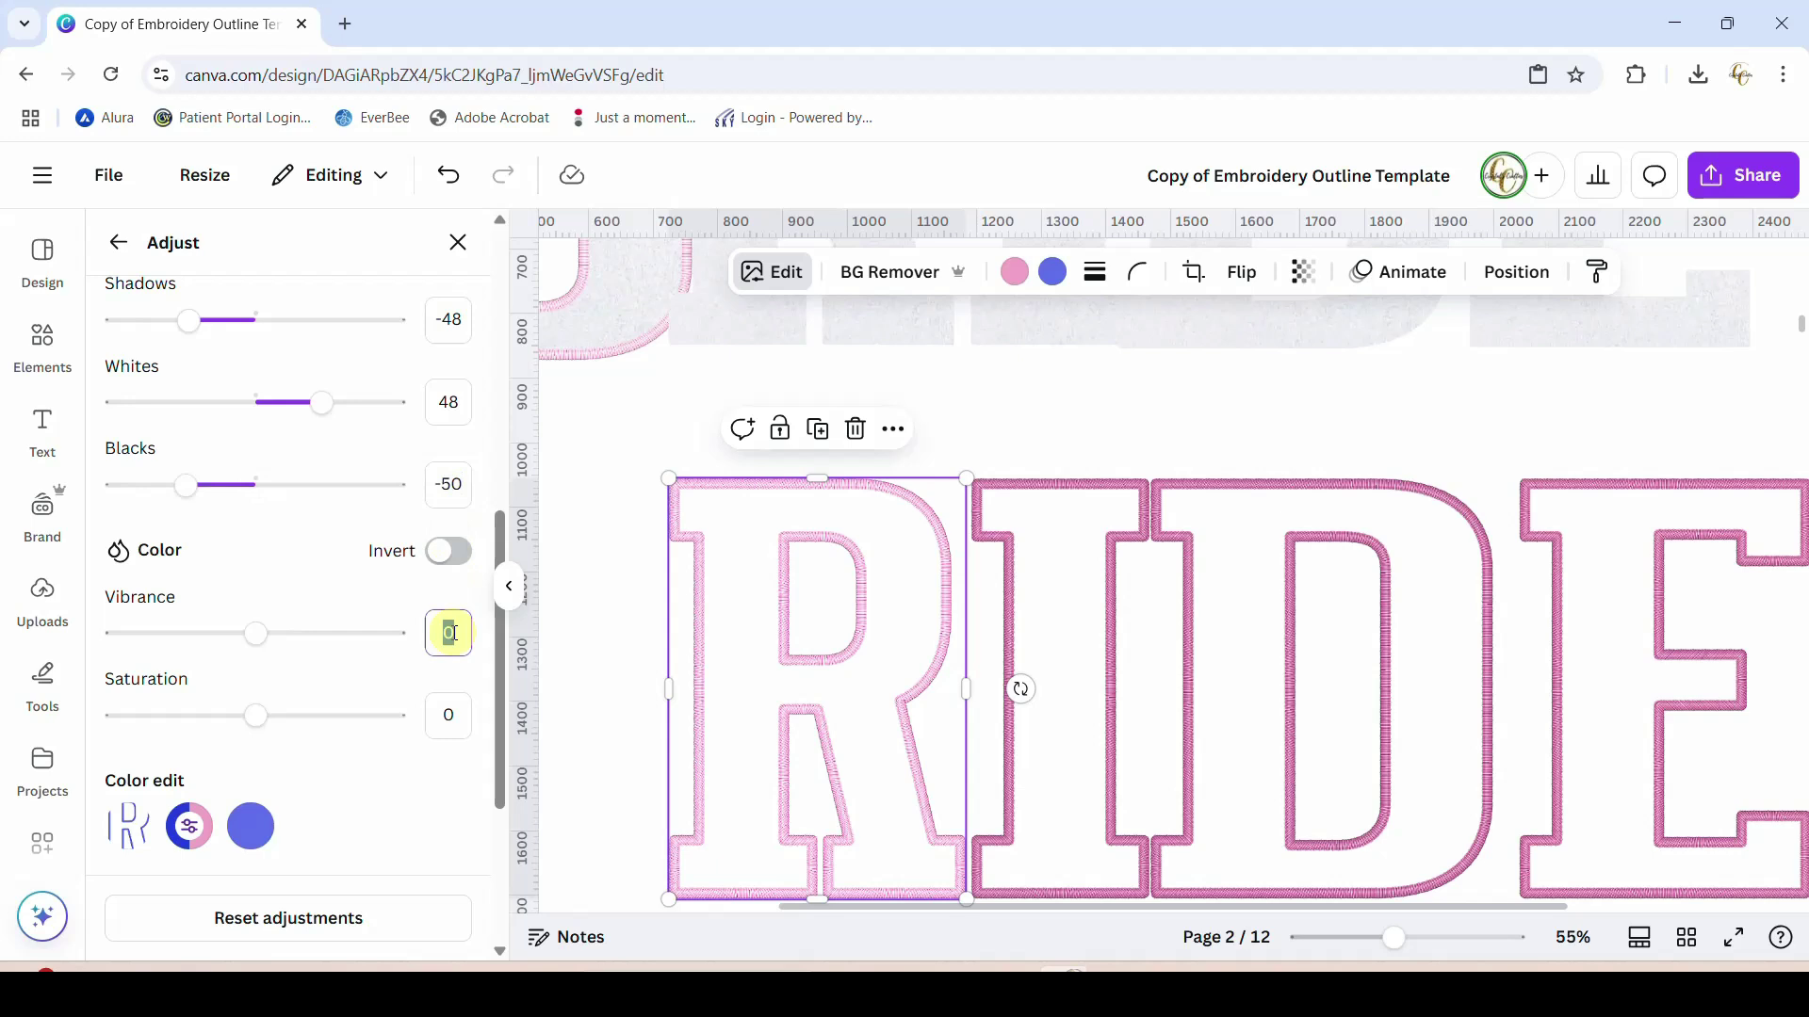
pyautogui.click(450, 712)
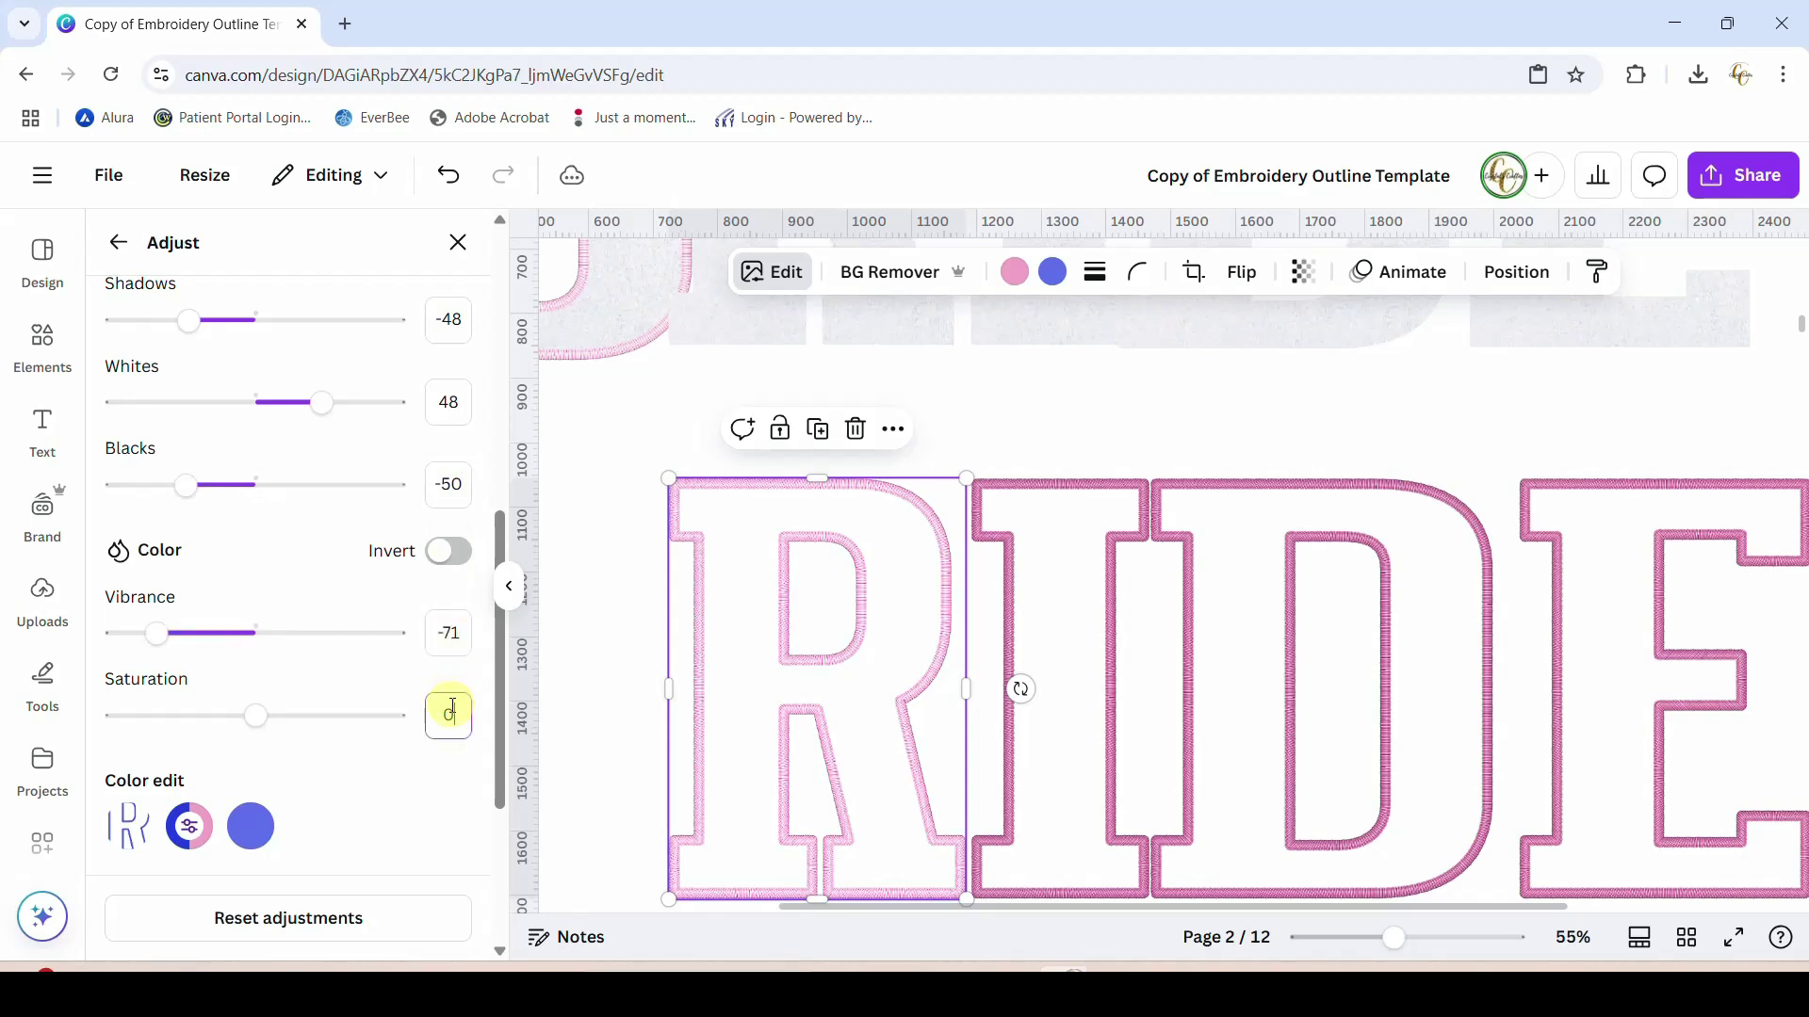
pyautogui.write('73')
pyautogui.click(426, 767)
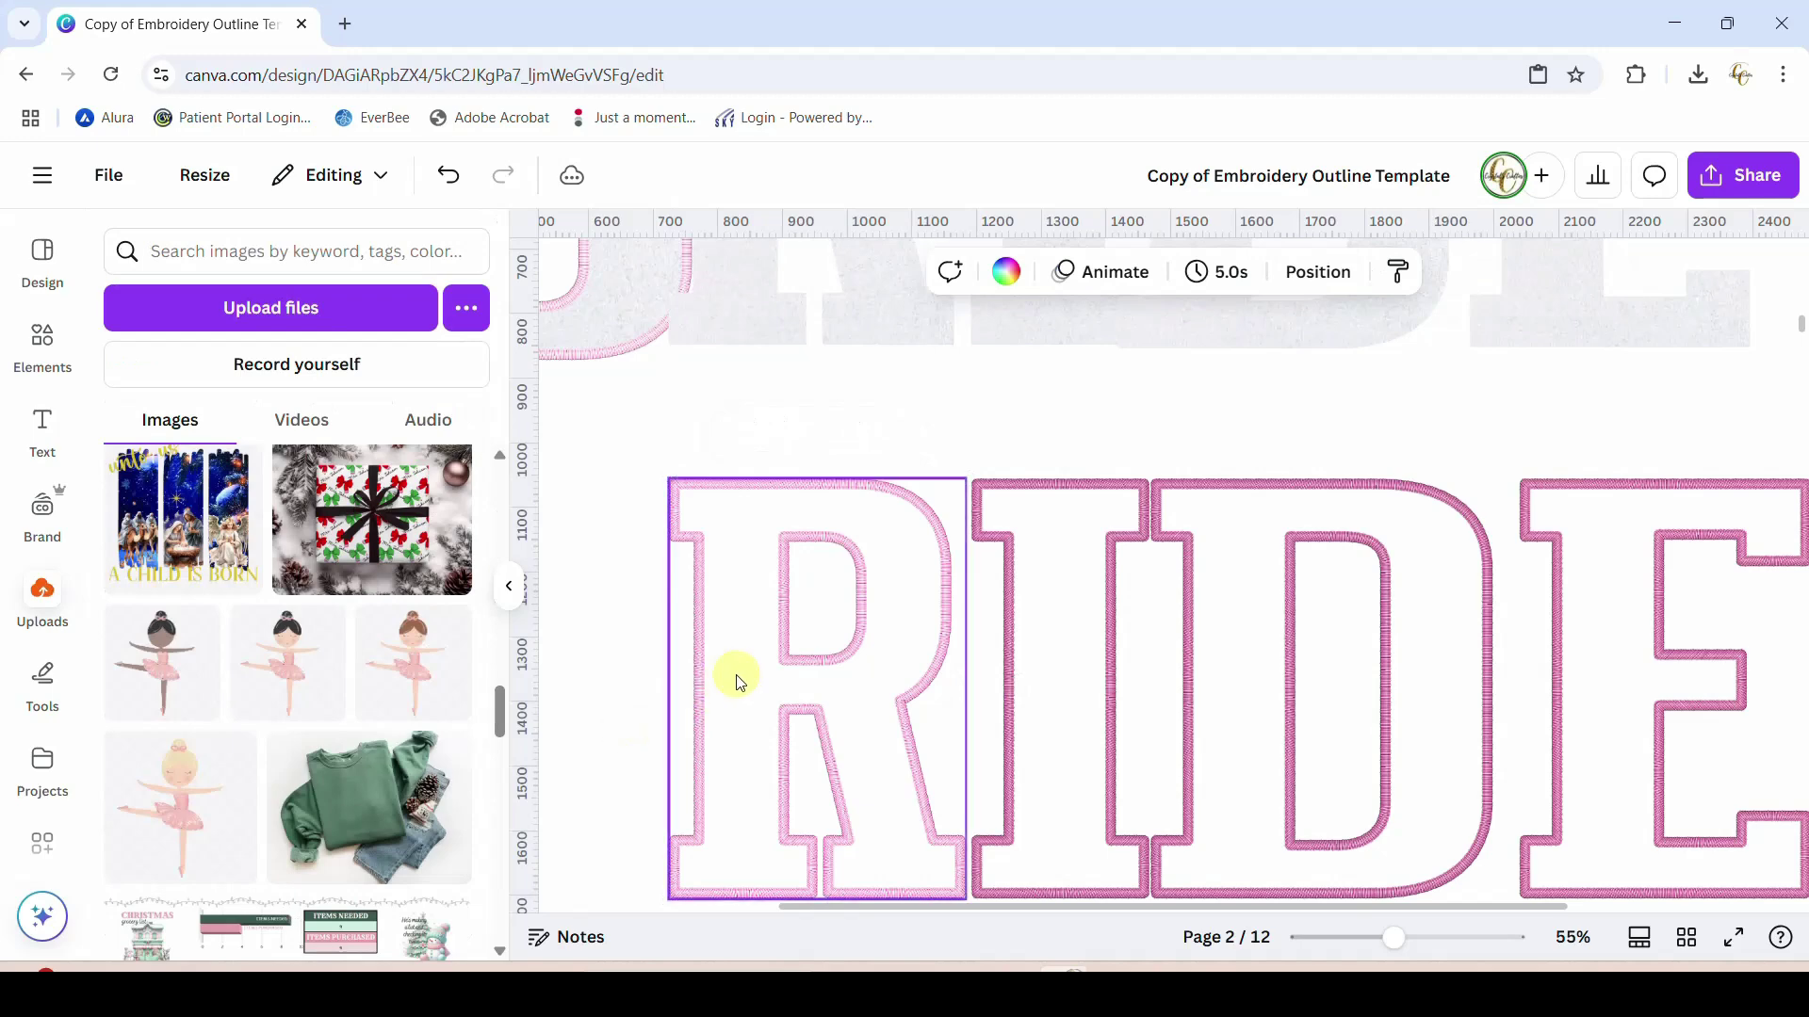
pyautogui.moveTo(711, 718); pyautogui.dragTo(699, 307)
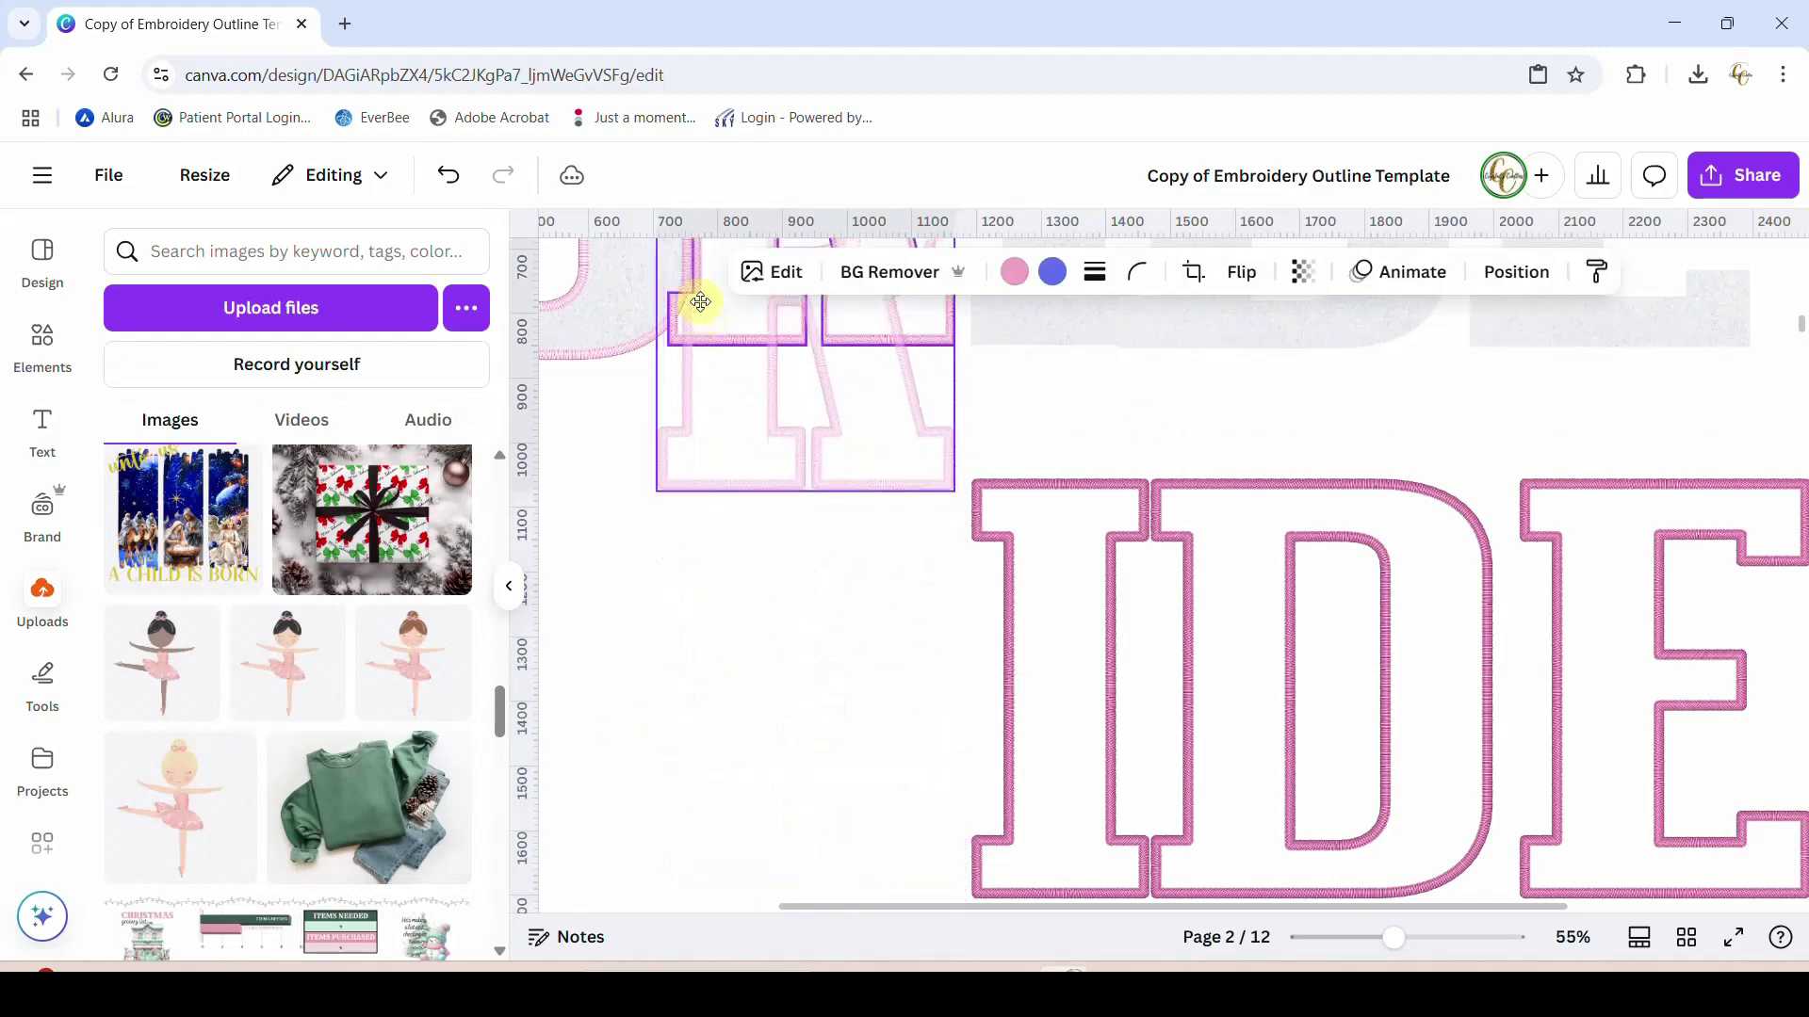
pyautogui.click(767, 687)
pyautogui.scroll(4, 767, 687)
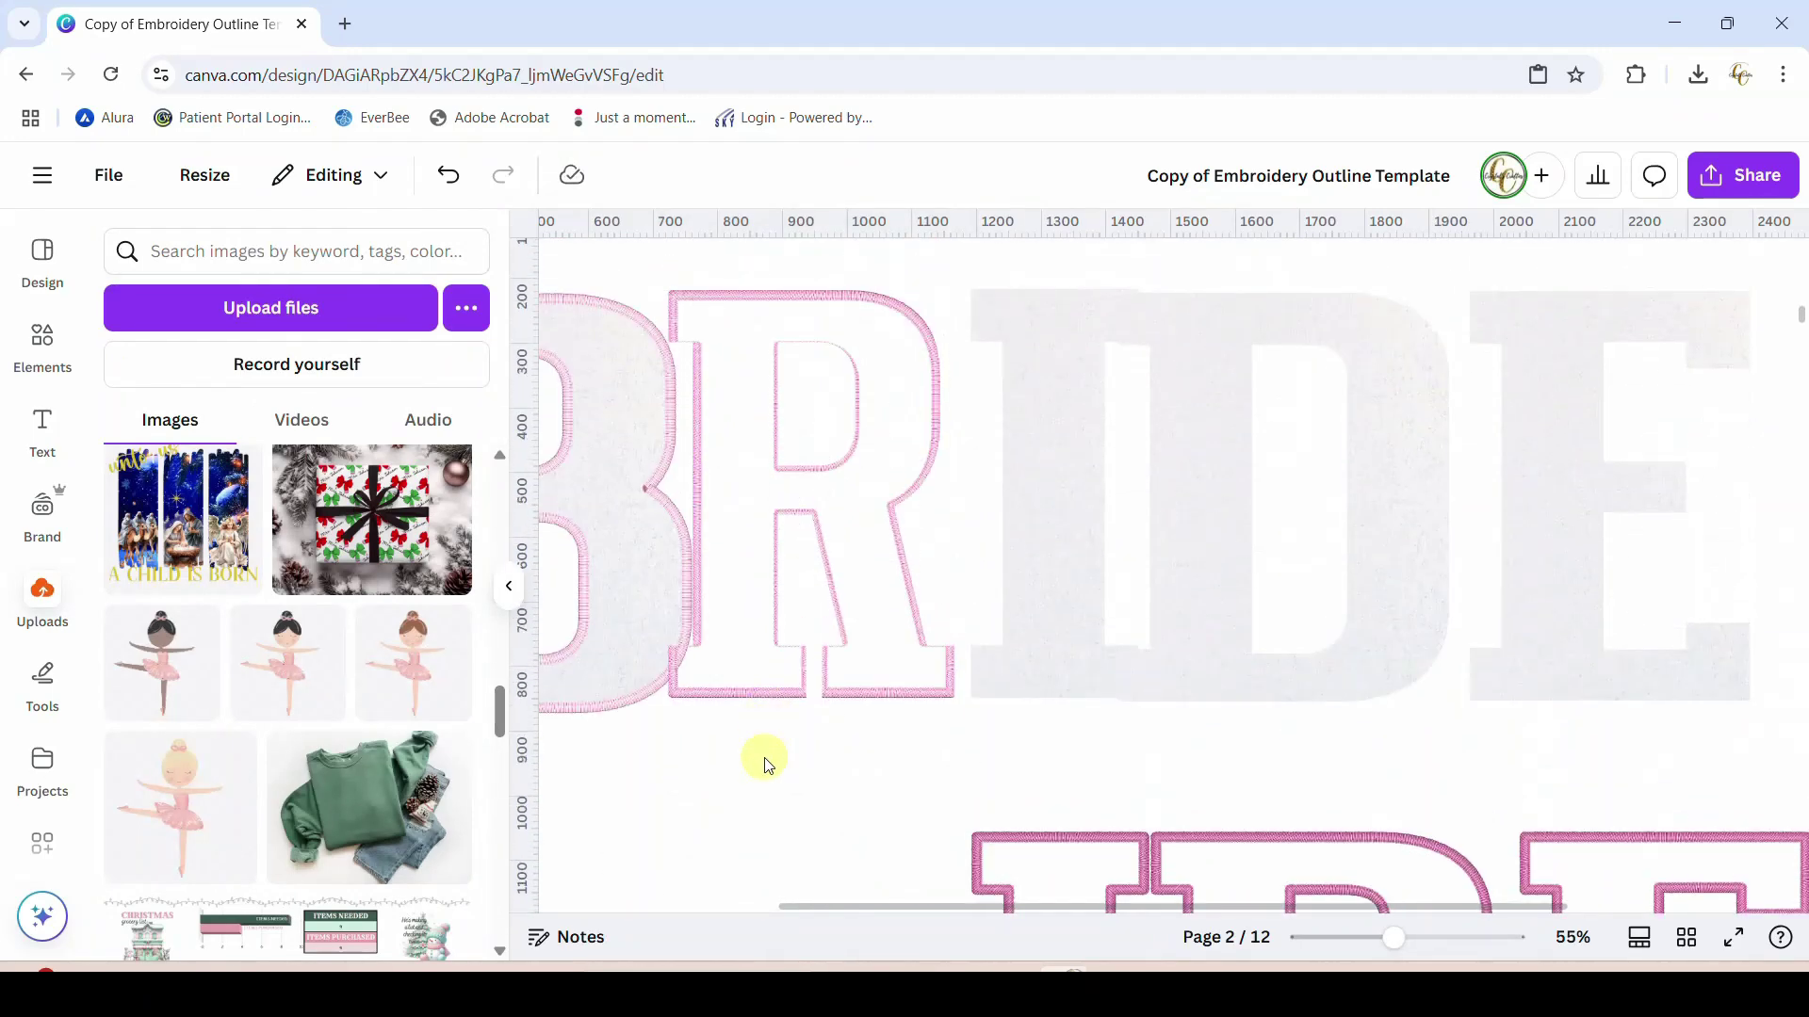
pyautogui.hotkey('ctrl', 'z')
# Move the R outline up onto the textured letter R so that it frames the letter's edges
pyautogui.moveTo(759, 836); pyautogui.dragTo(750, 276)
pyautogui.hotkey('shift', 'Down')
pyautogui.hotkey('shift', 'Down')
pyautogui.hotkey('shift', 'Down')
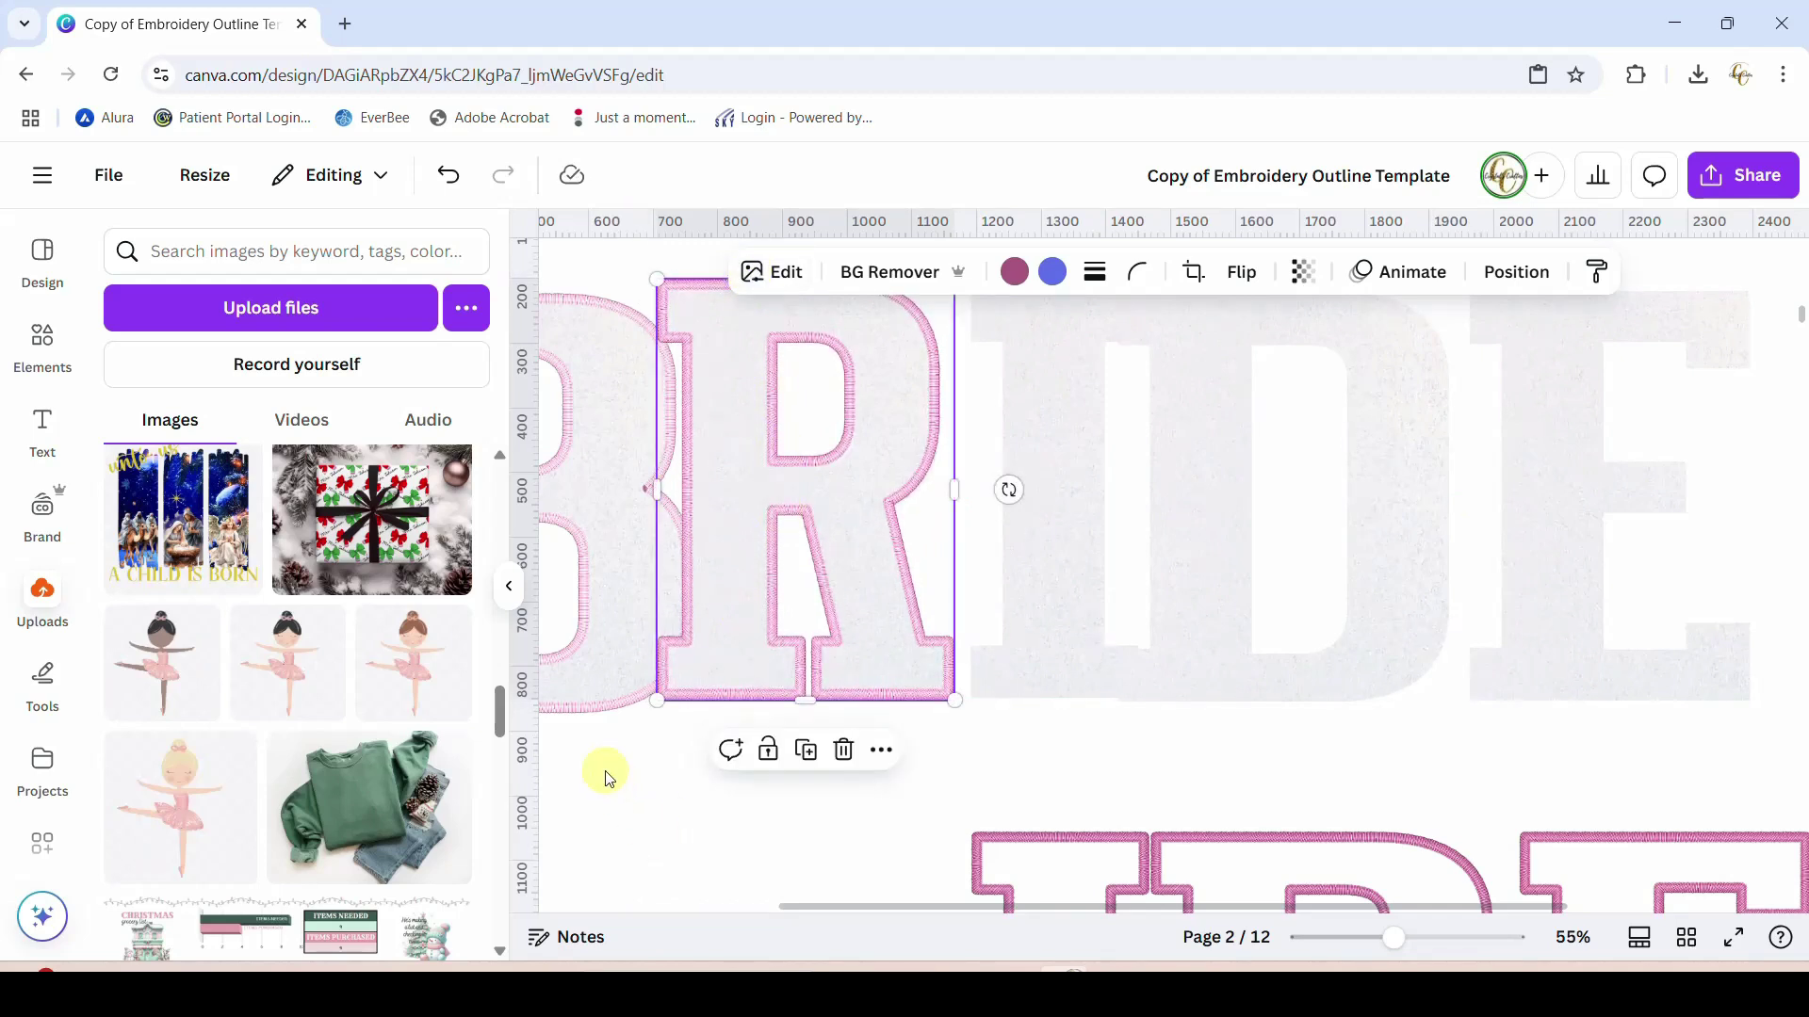
# Look up the B outline's color and apply the same light pink to the I outline
pyautogui.click(579, 708)
pyautogui.click(759, 271)
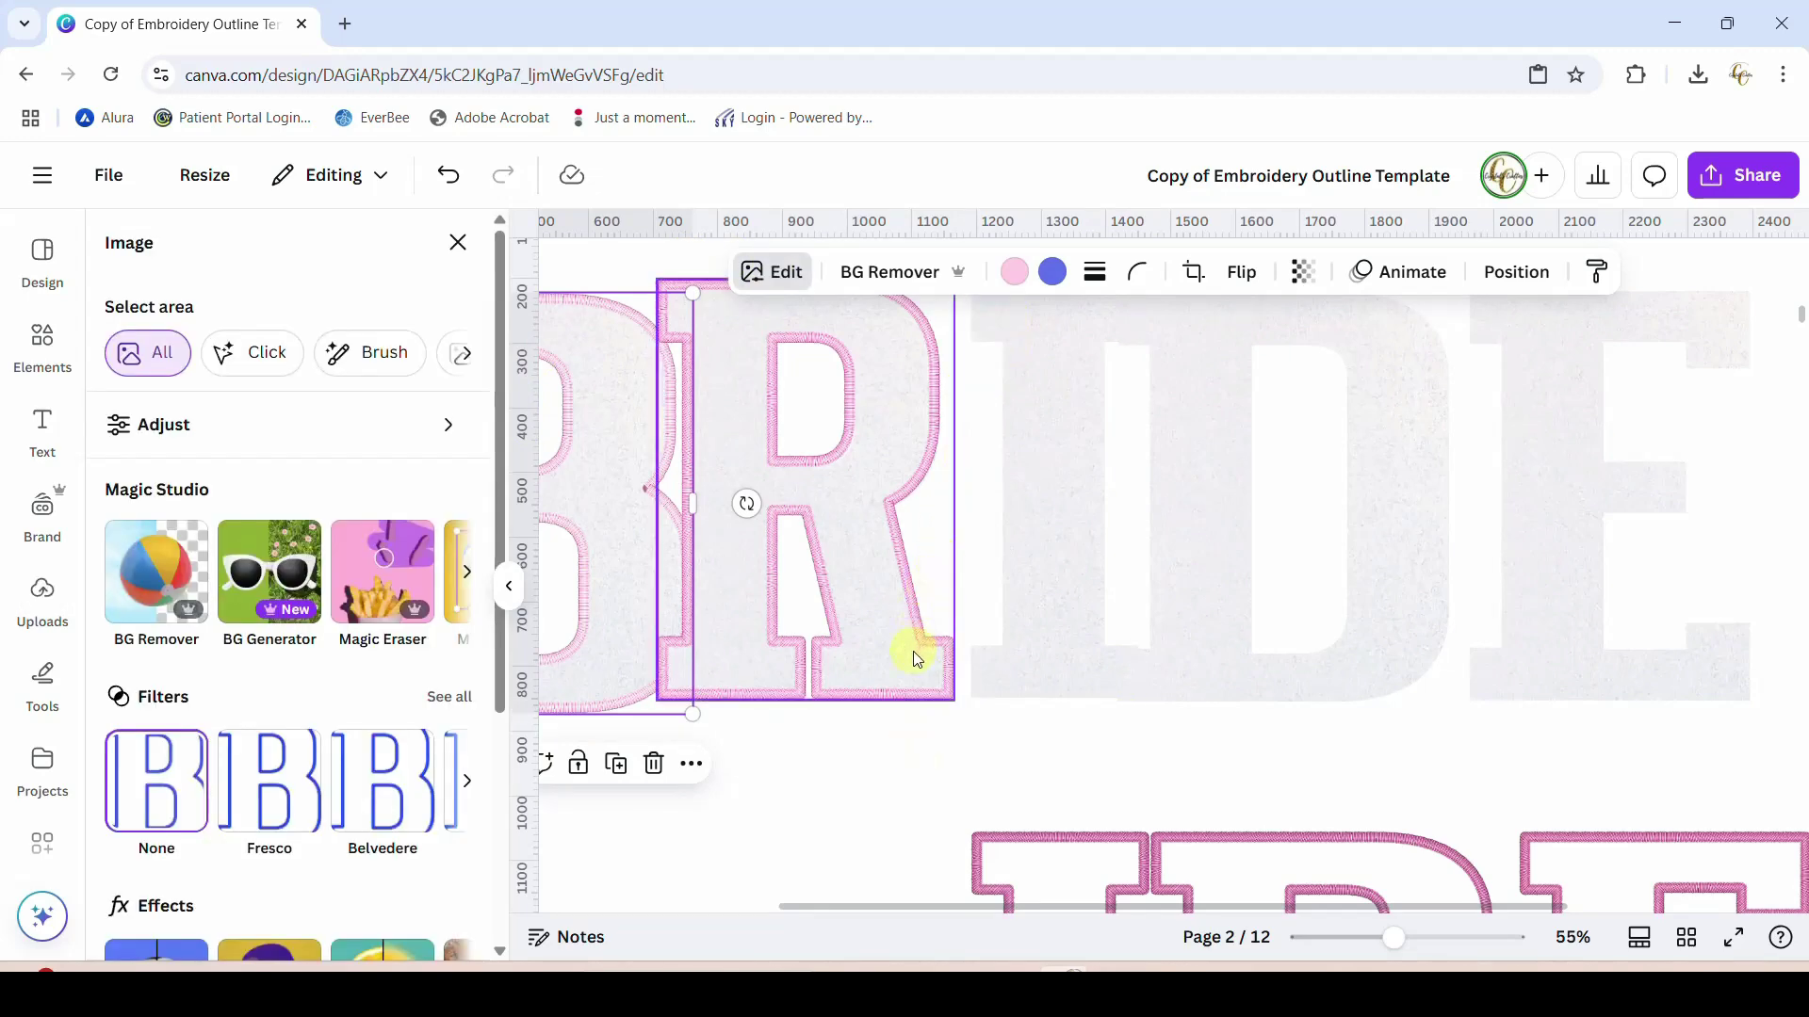
pyautogui.click(1013, 272)
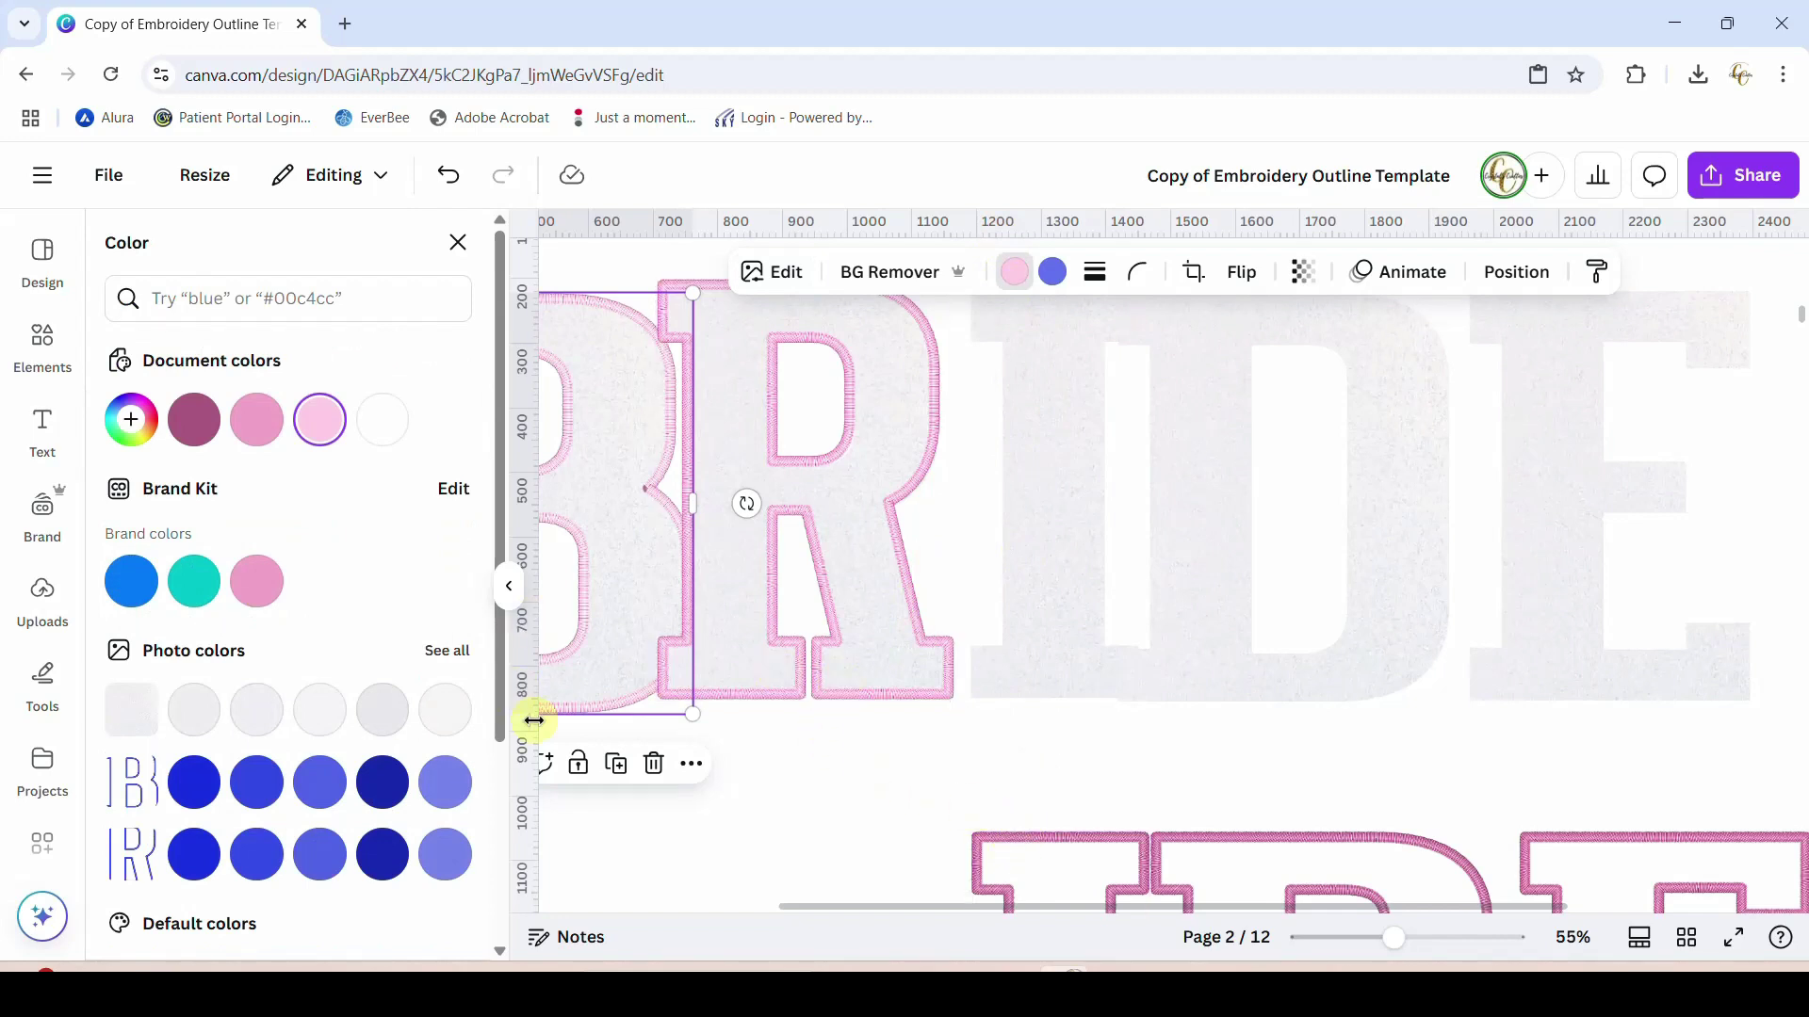
pyautogui.click(1036, 833)
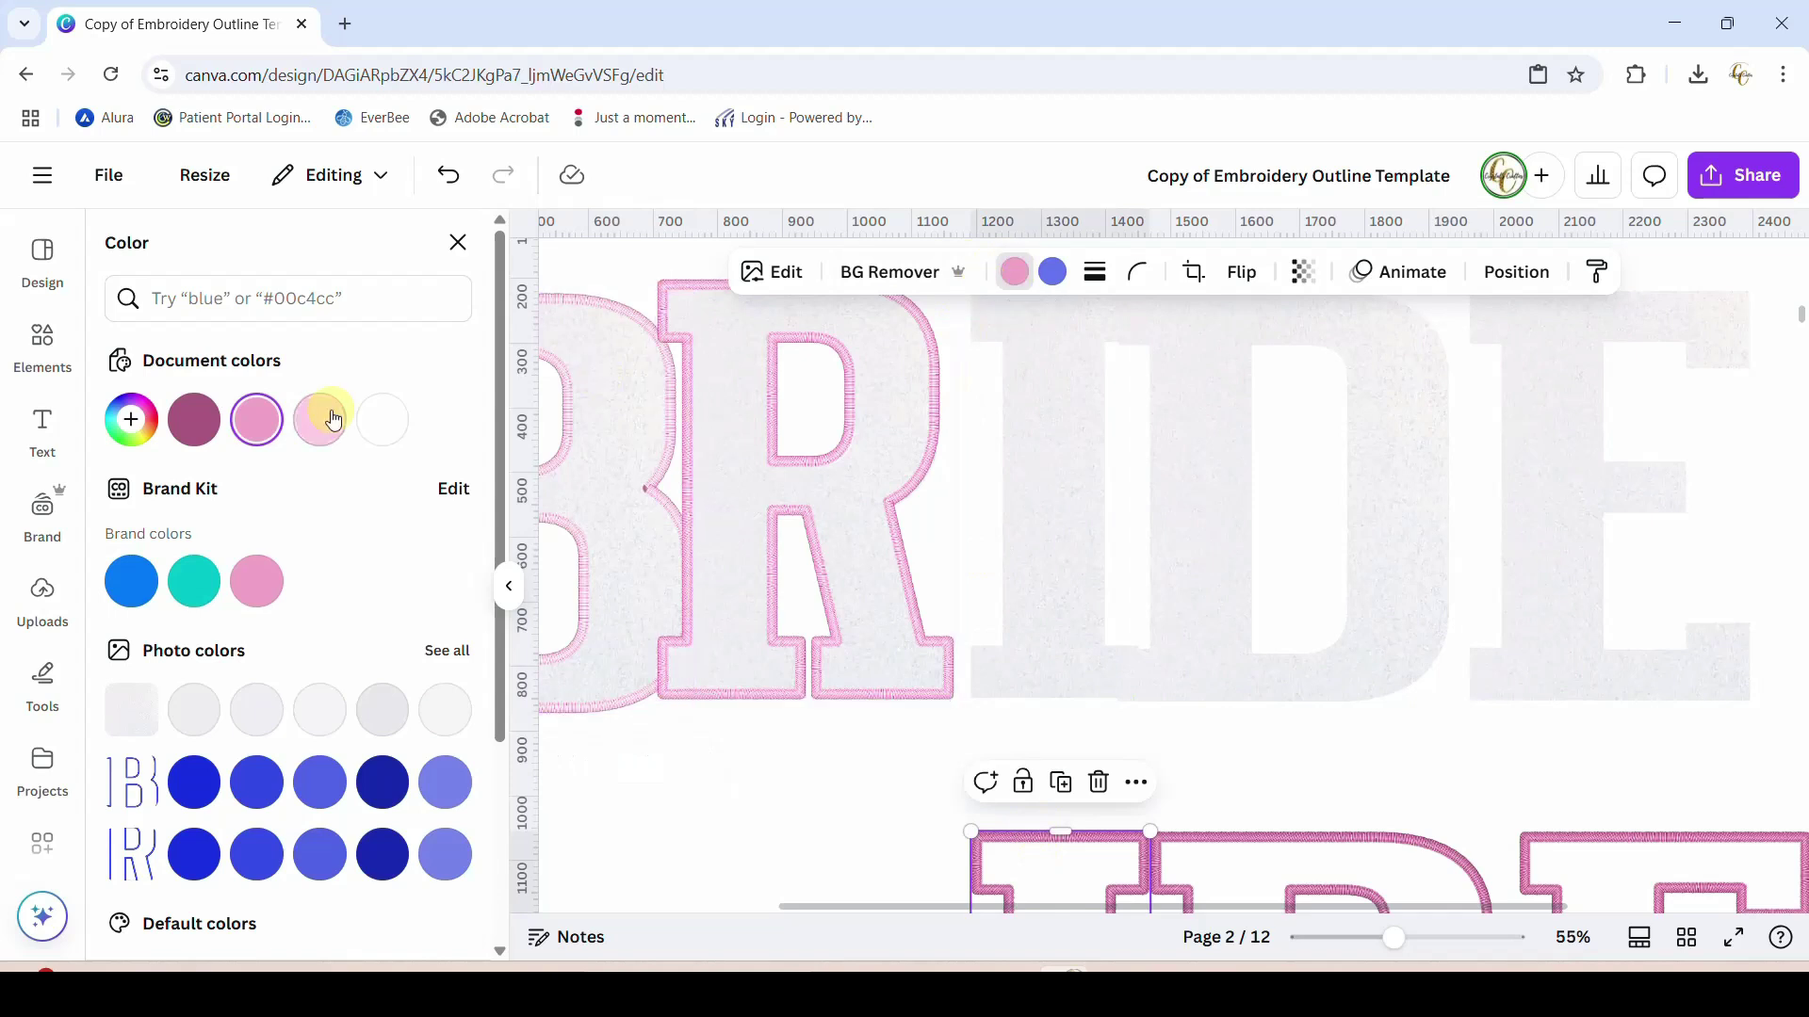
pyautogui.click(1165, 638)
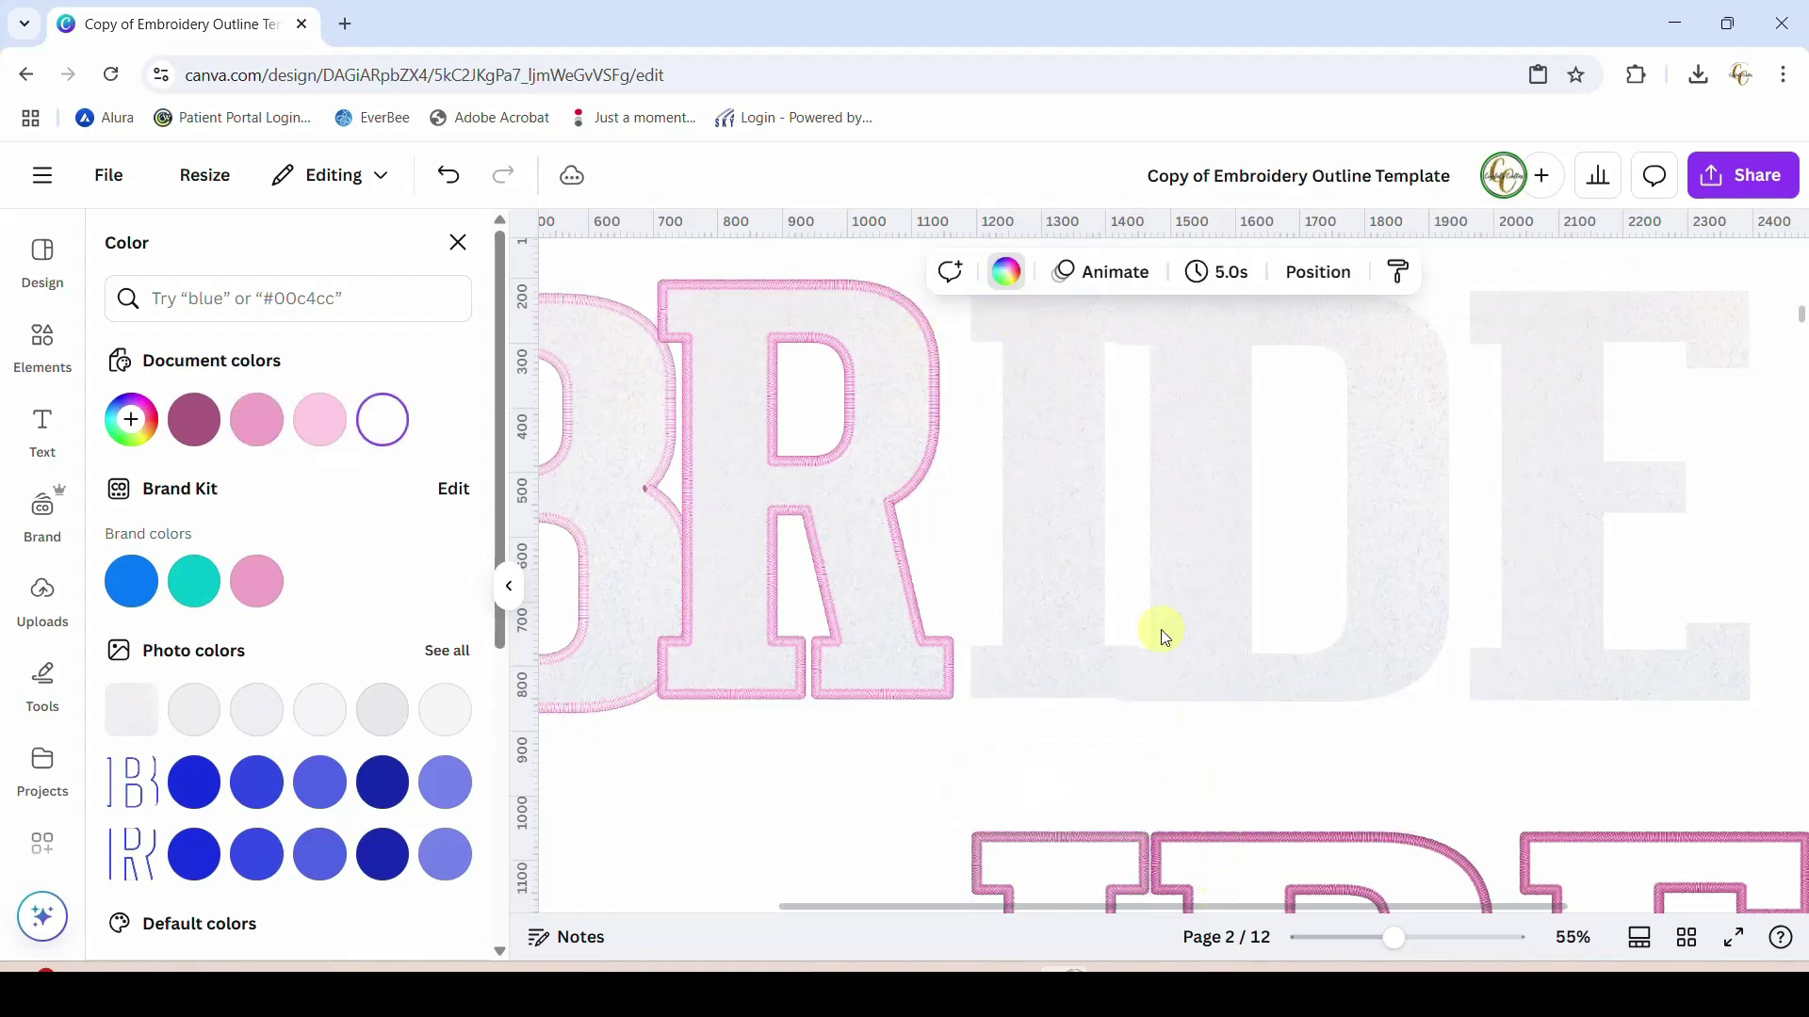
pyautogui.click(330, 438)
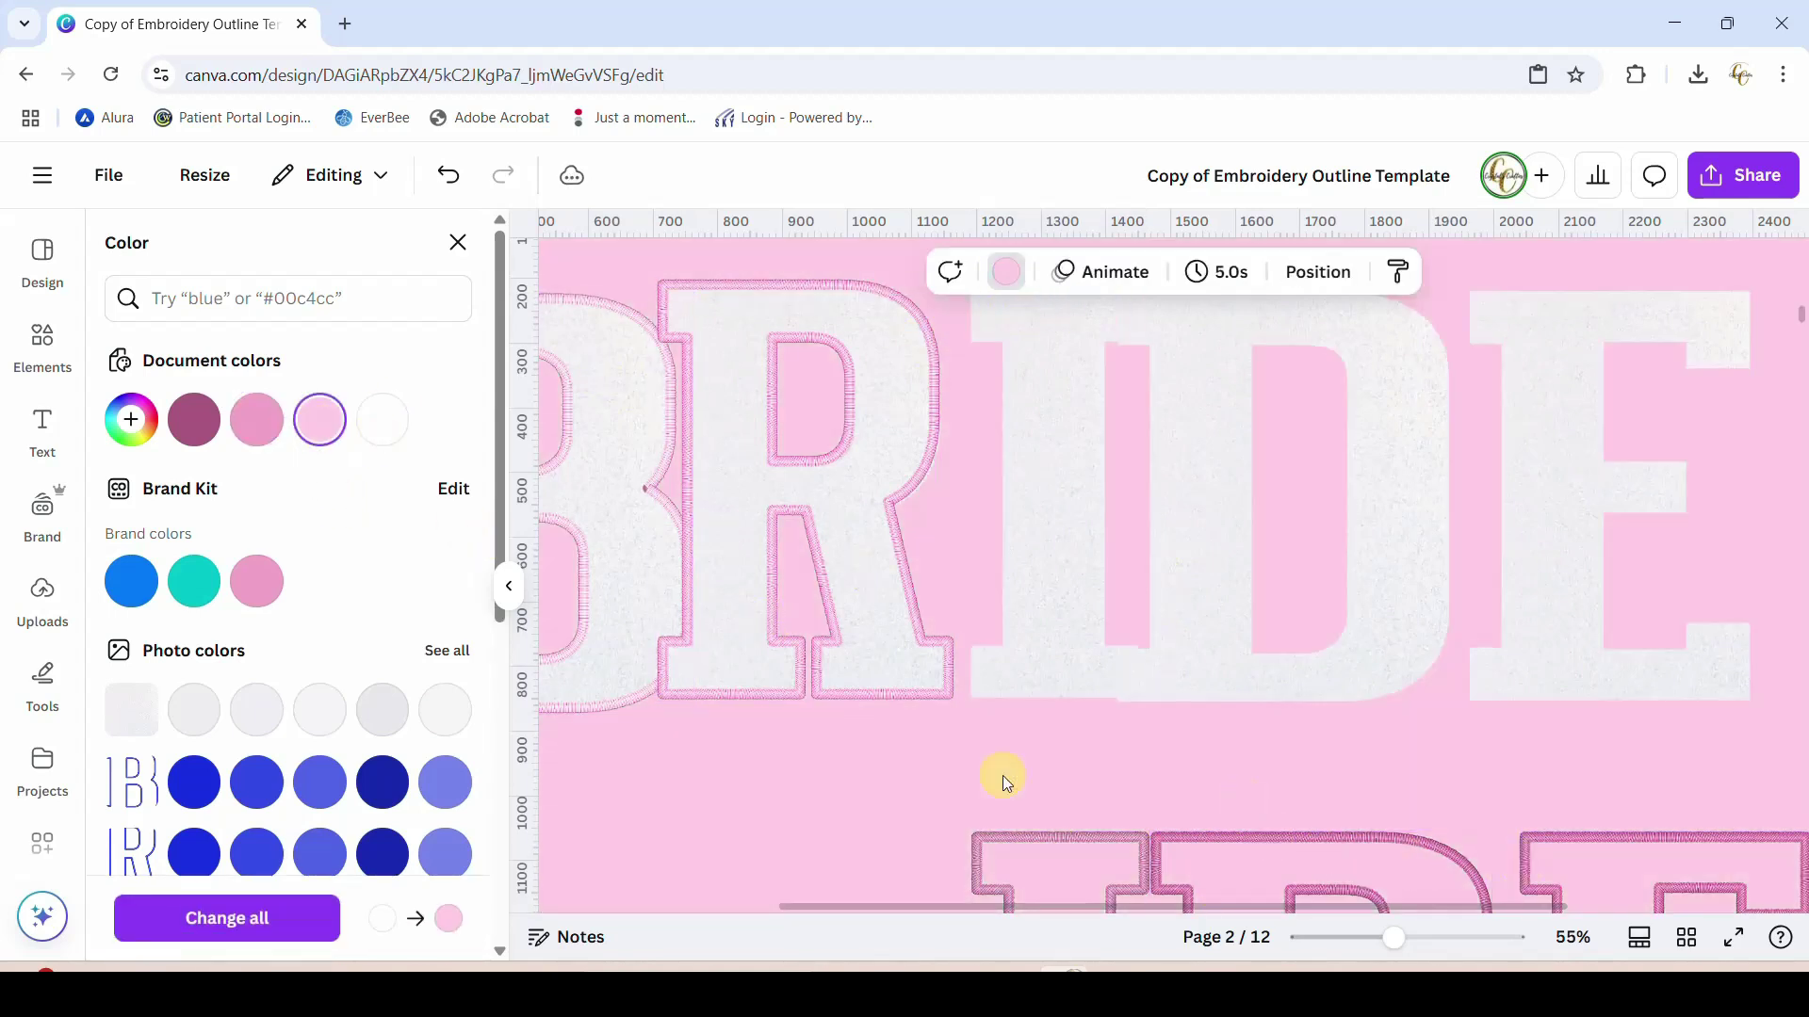
pyautogui.hotkey('ctrl', 'z')
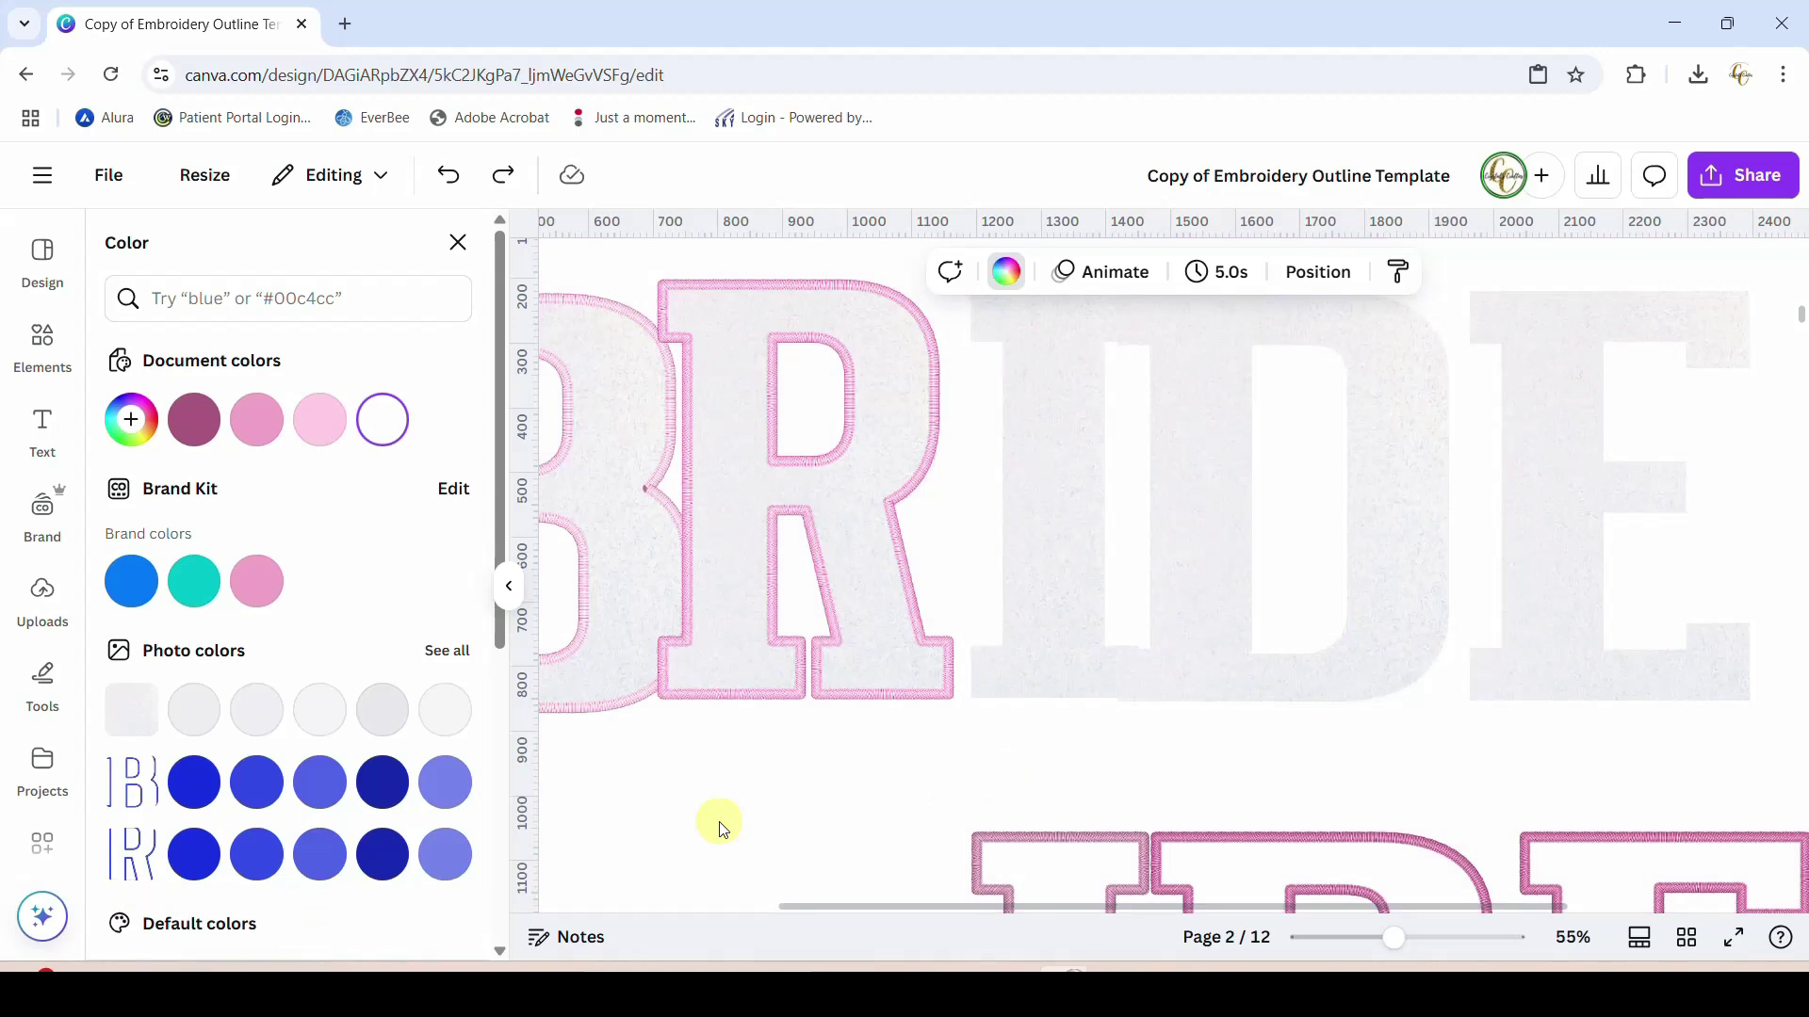
# Recolor the R, D and E outlines to the light pink #ffcde5 from the document colors
pyautogui.click(755, 692)
pyautogui.click(311, 442)
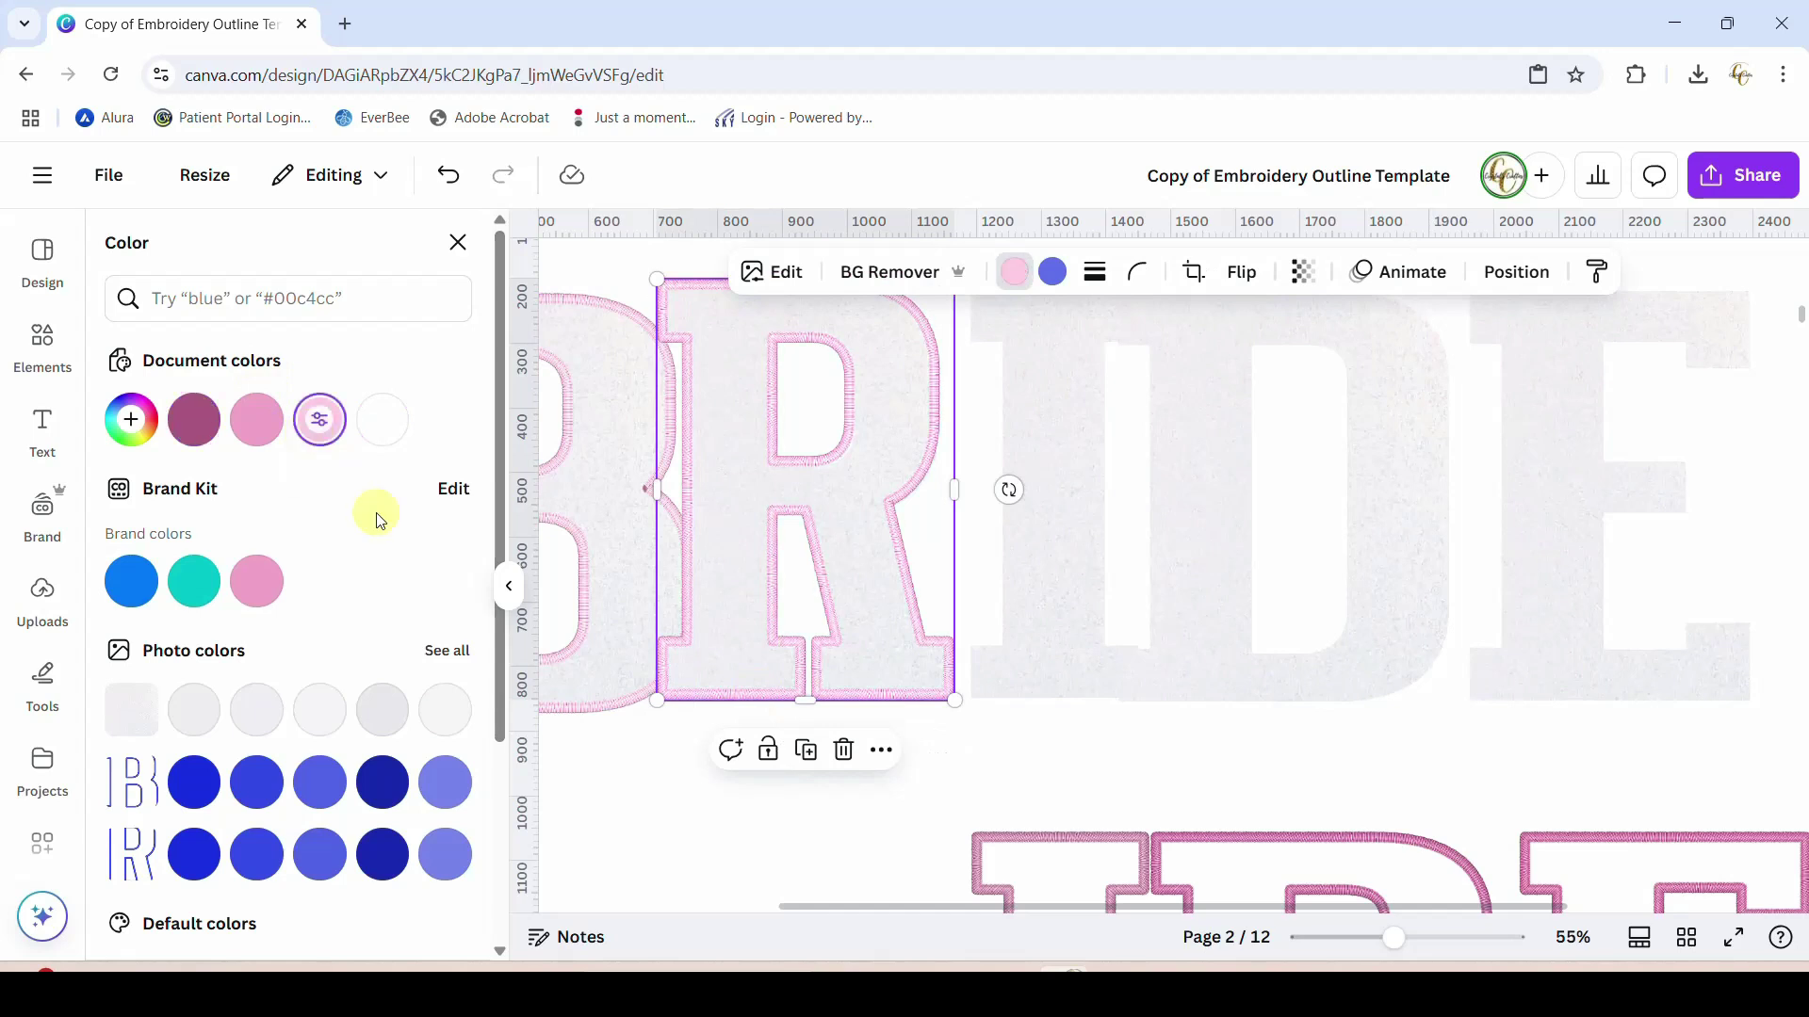
pyautogui.click(618, 847)
pyautogui.click(1094, 837)
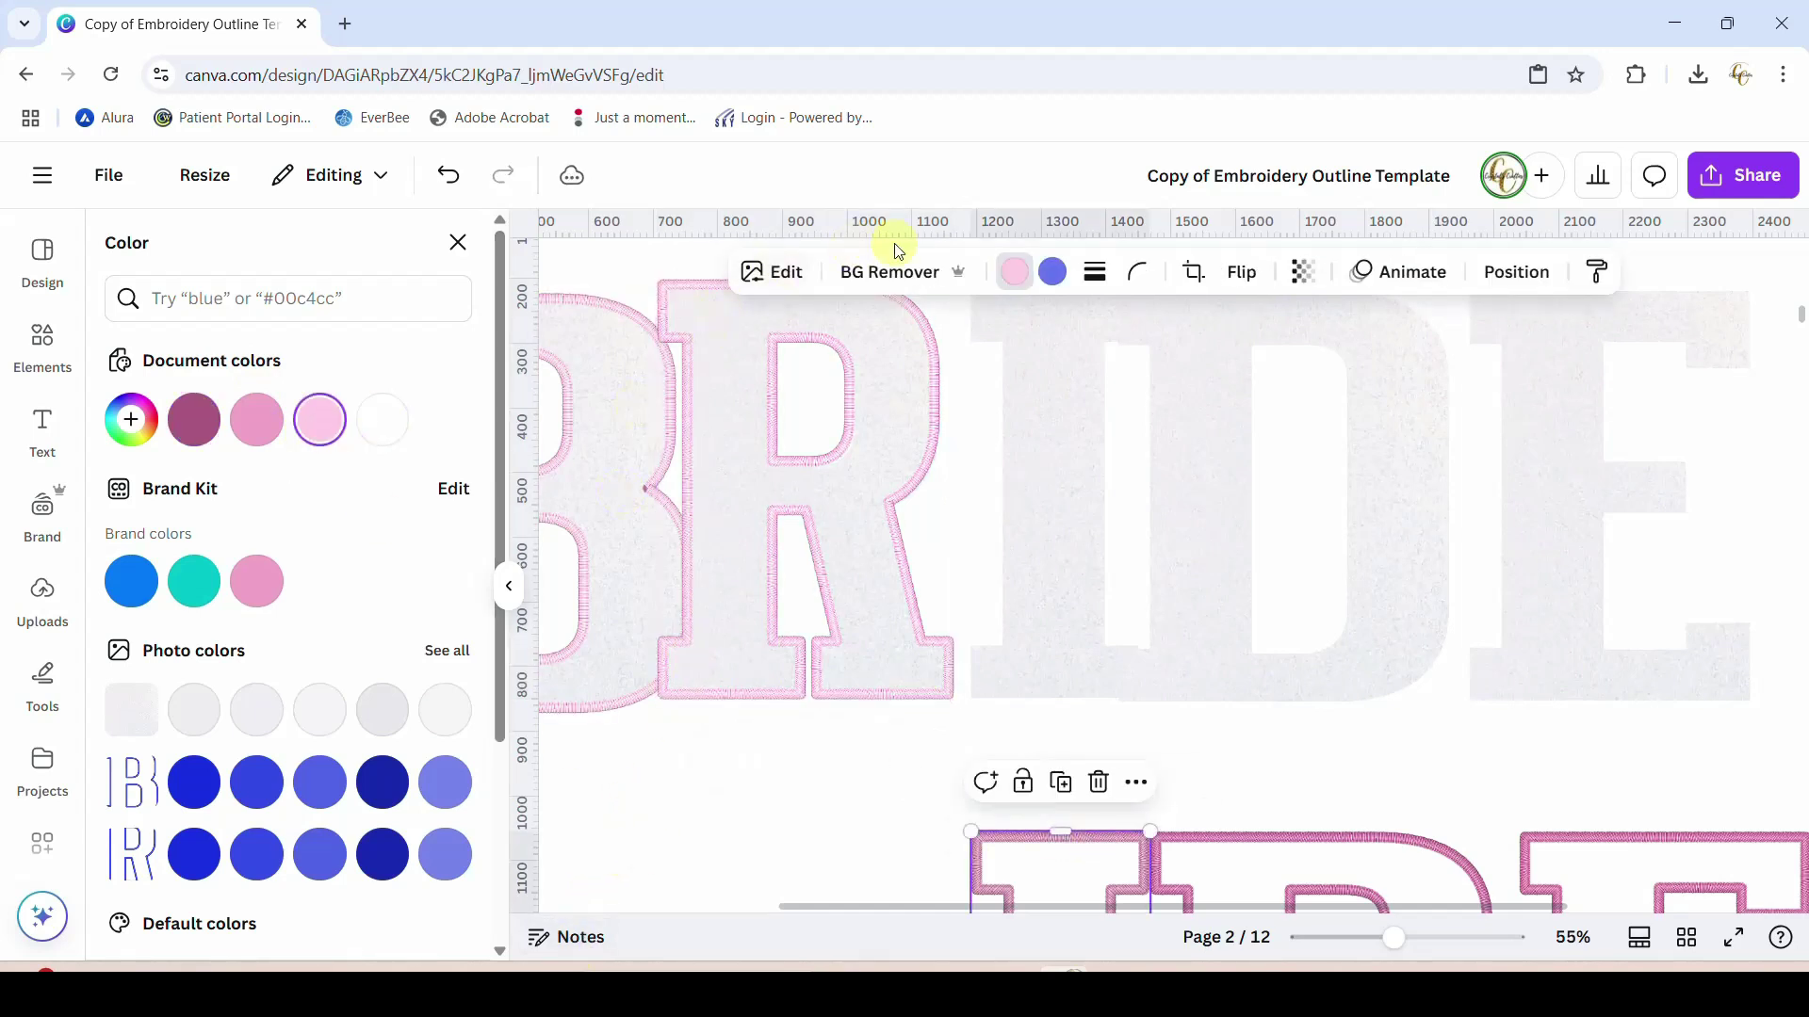
pyautogui.click(1311, 841)
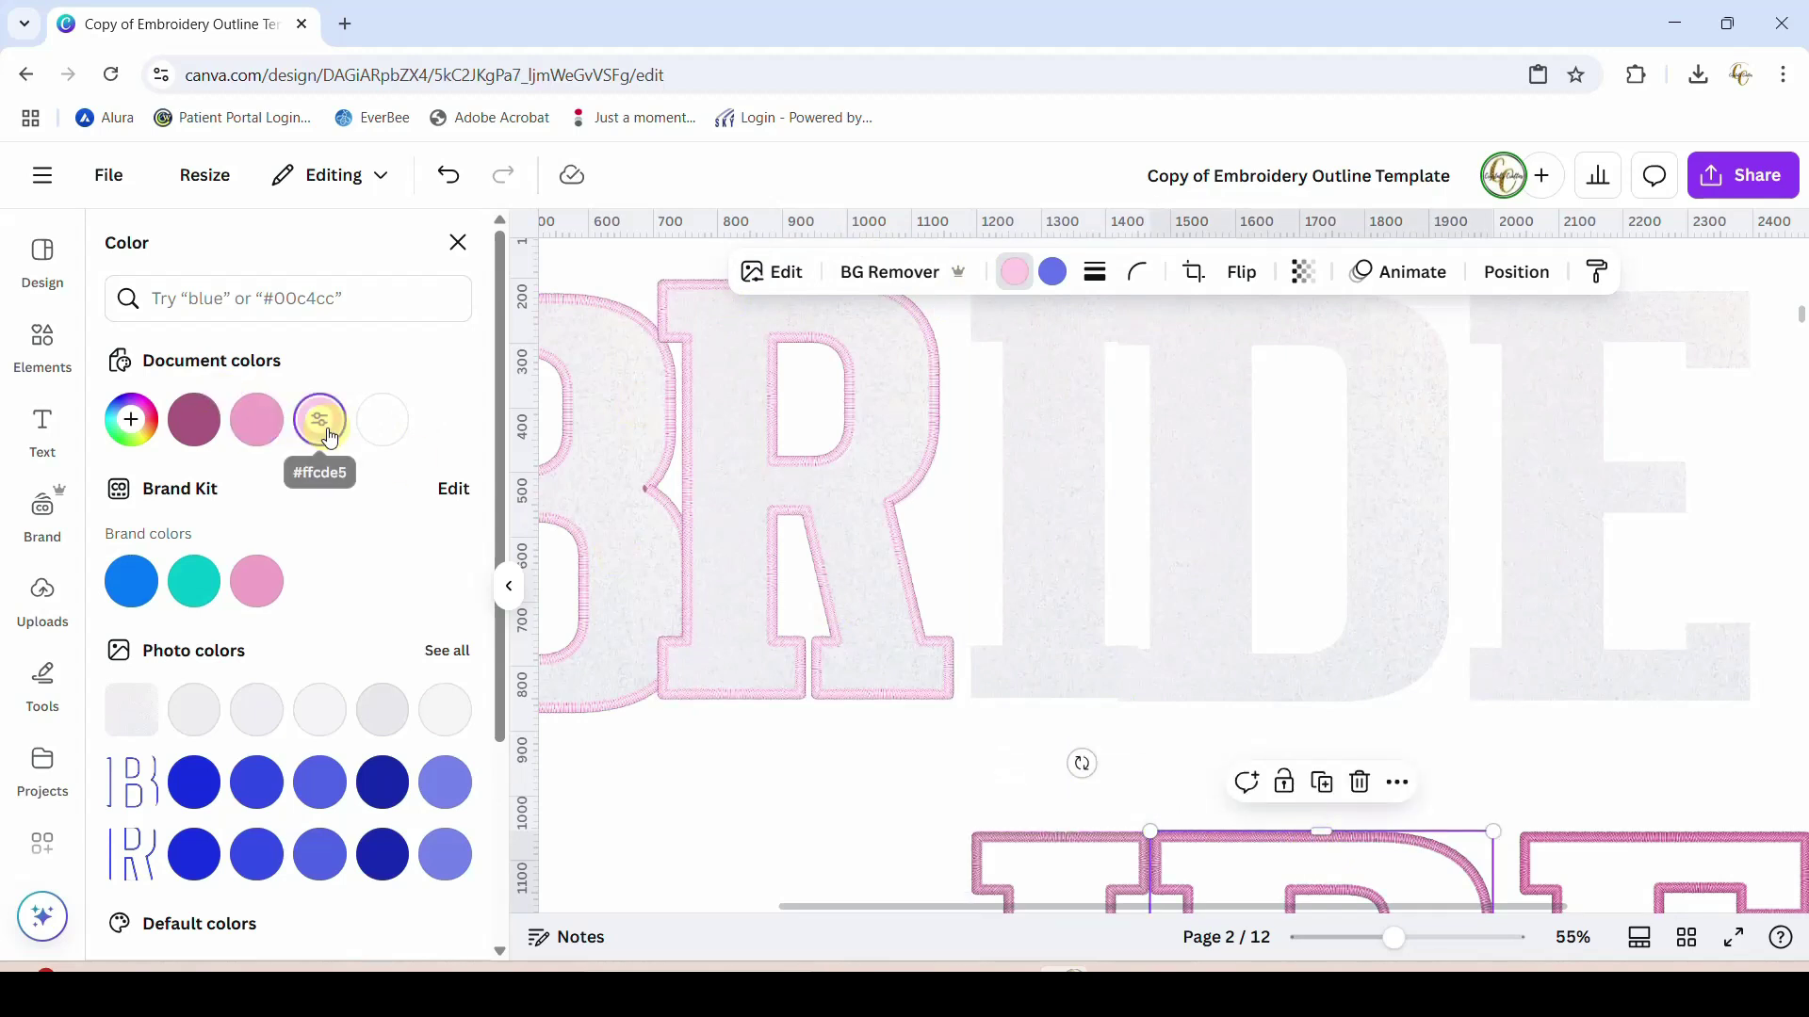
pyautogui.click(1621, 835)
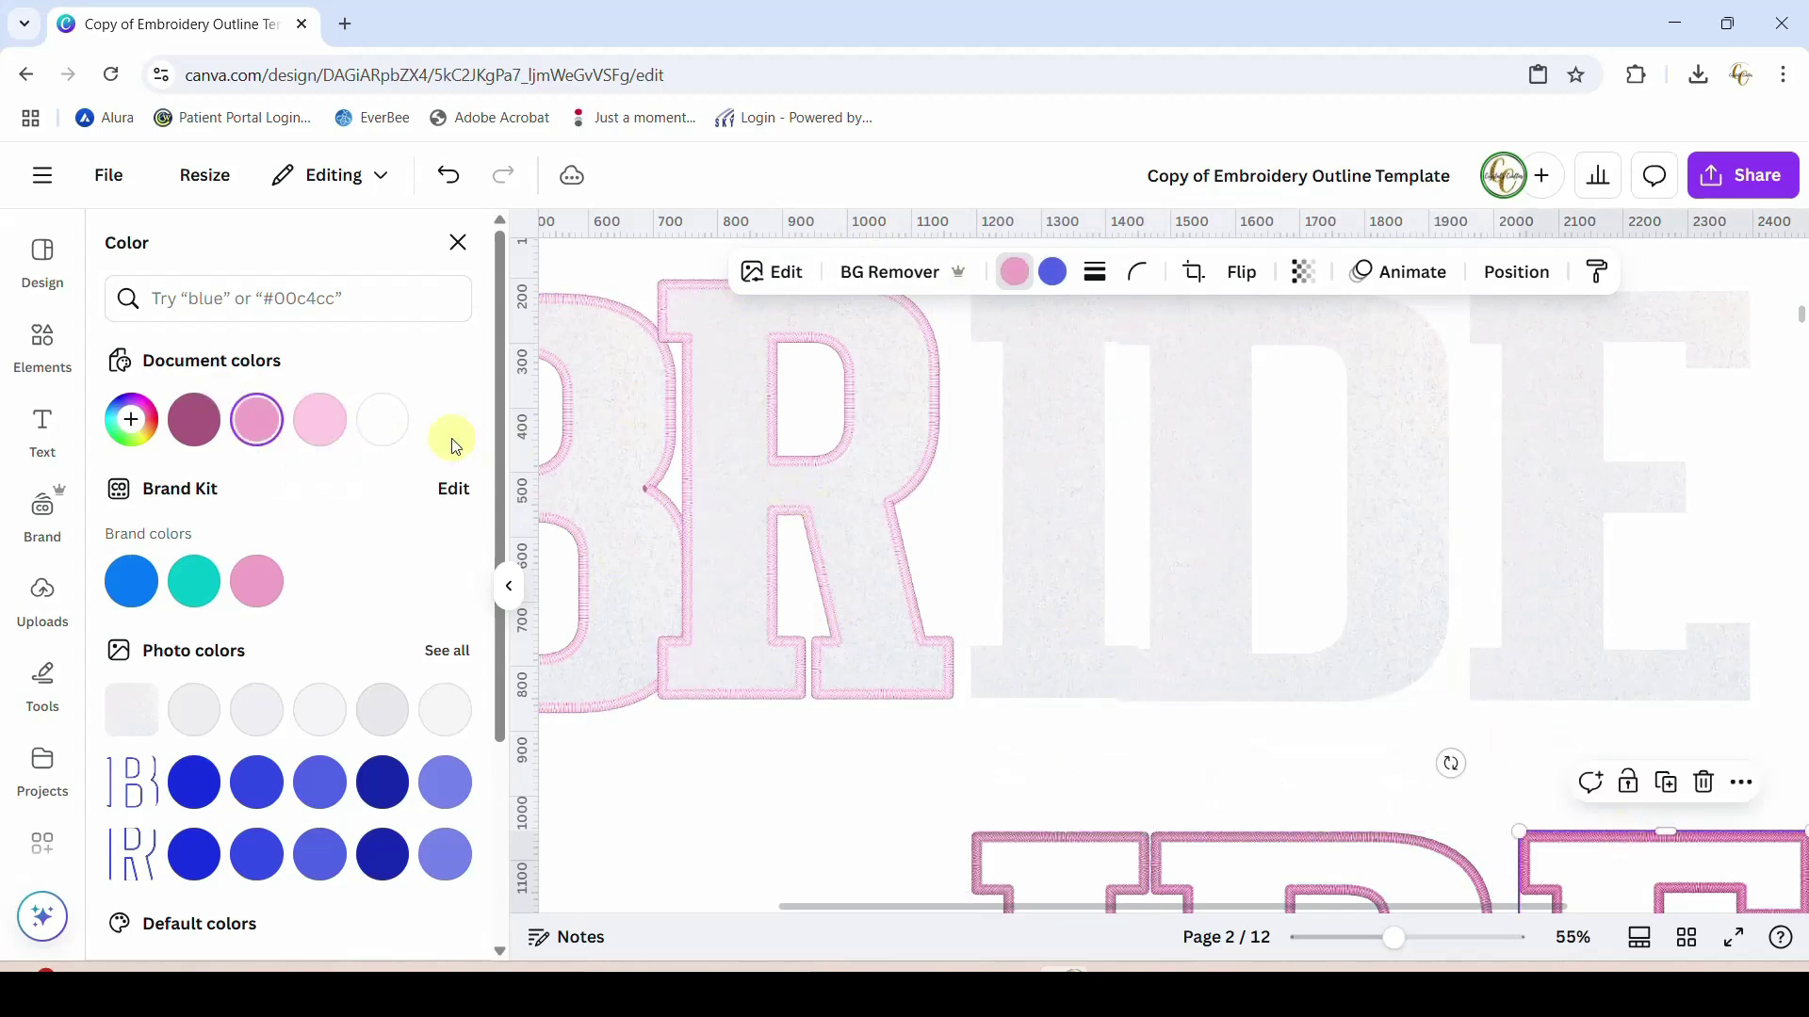
pyautogui.click(997, 810)
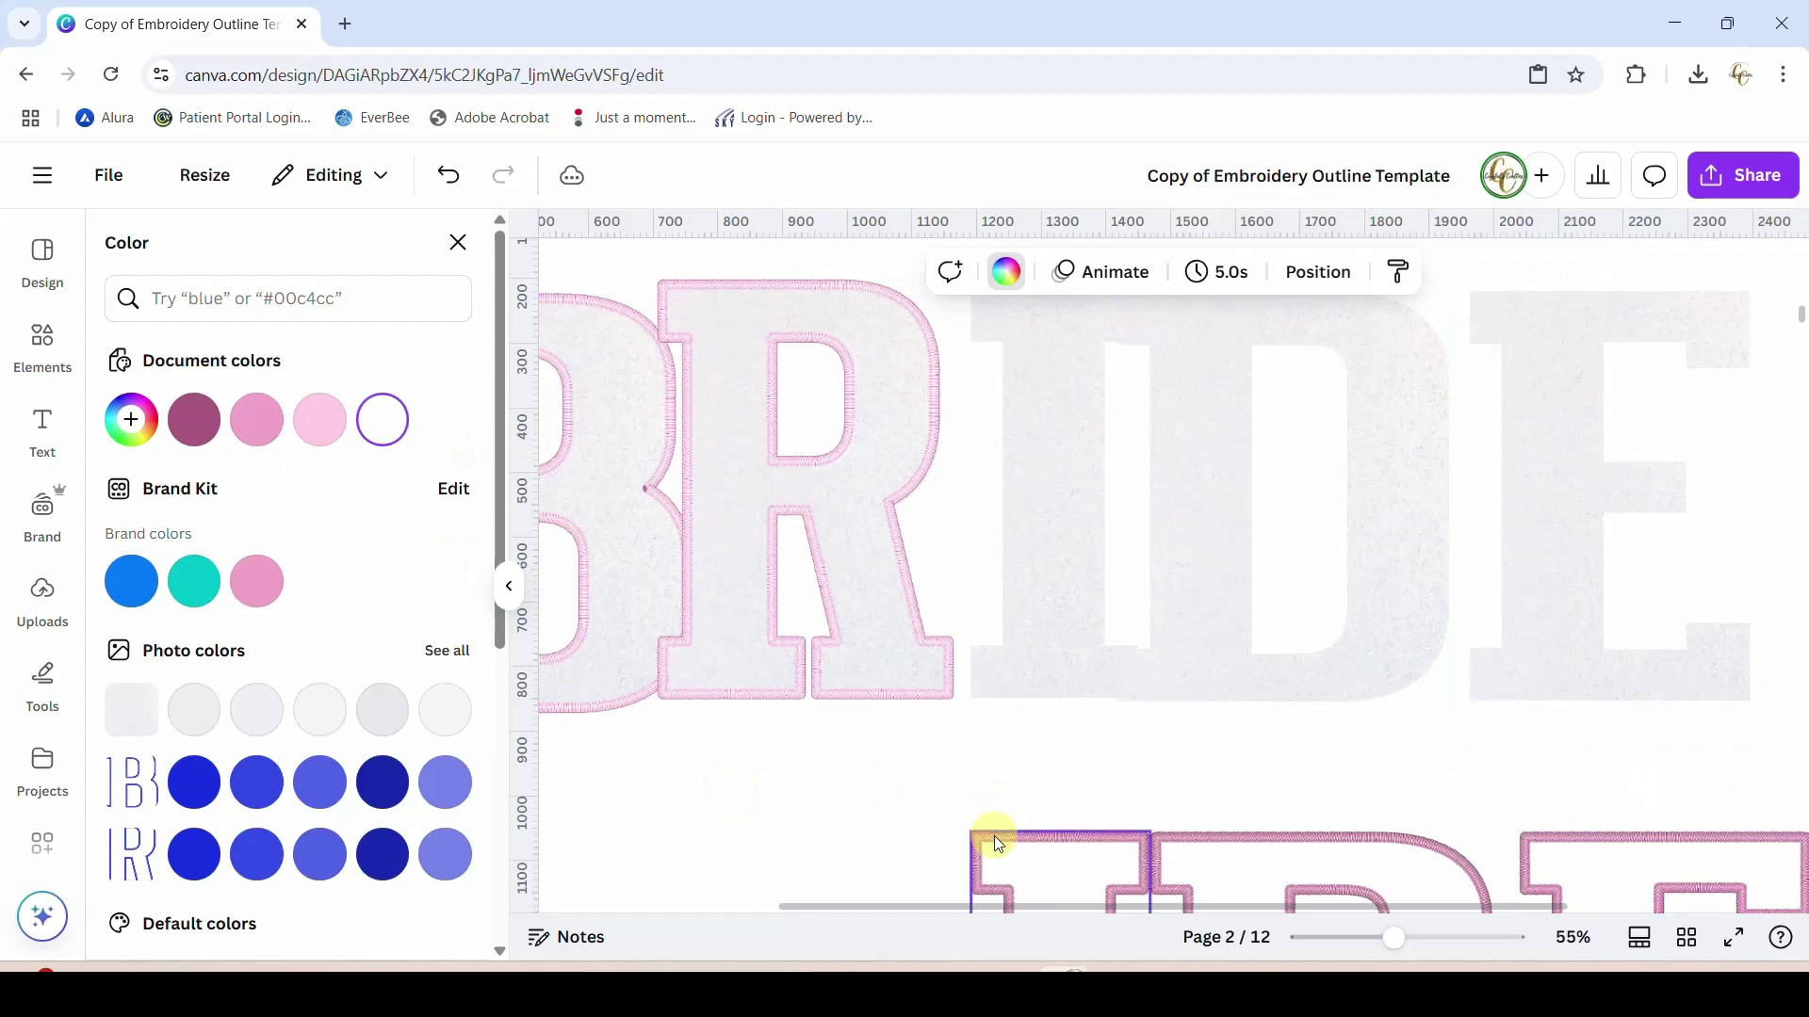
# Move the I outline up onto the textured letter I
pyautogui.moveTo(993, 835); pyautogui.dragTo(981, 289)
pyautogui.click(886, 837)
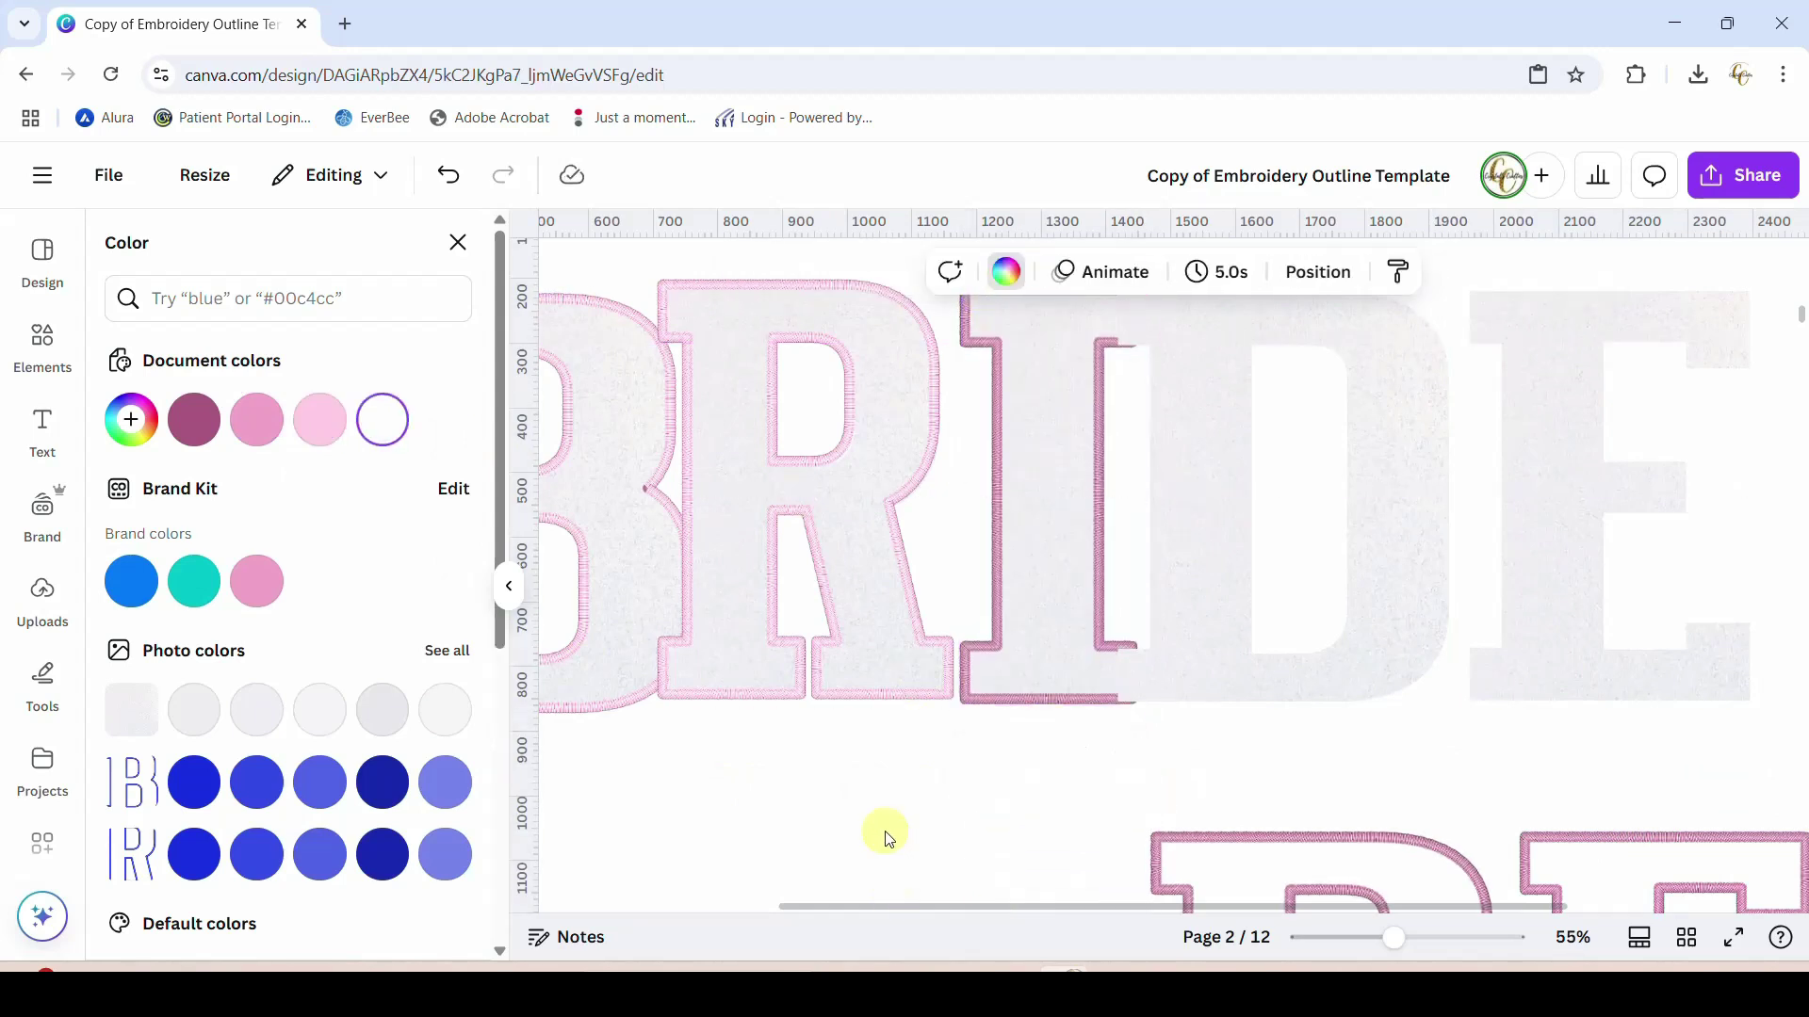
# Look up the B outline's image adjustments and set the I outline's brightness to 37, highlights to 37 and shadows to -48
pyautogui.click(601, 709)
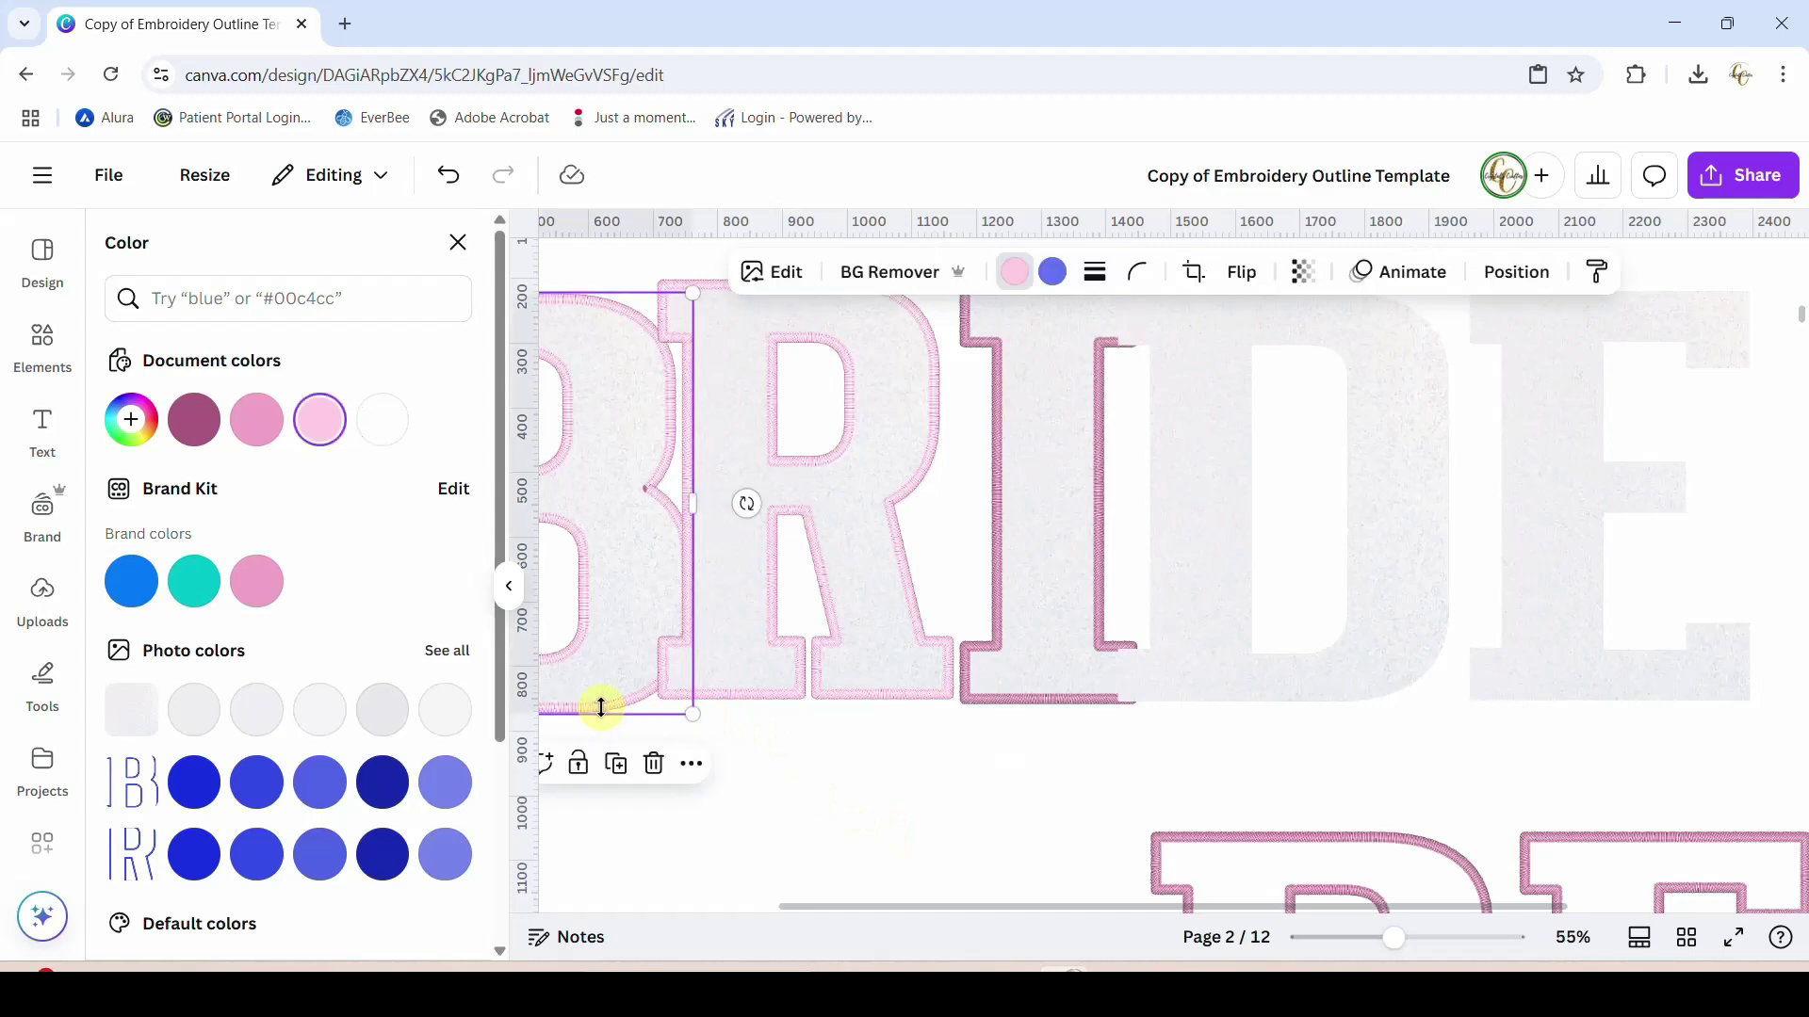
pyautogui.click(777, 271)
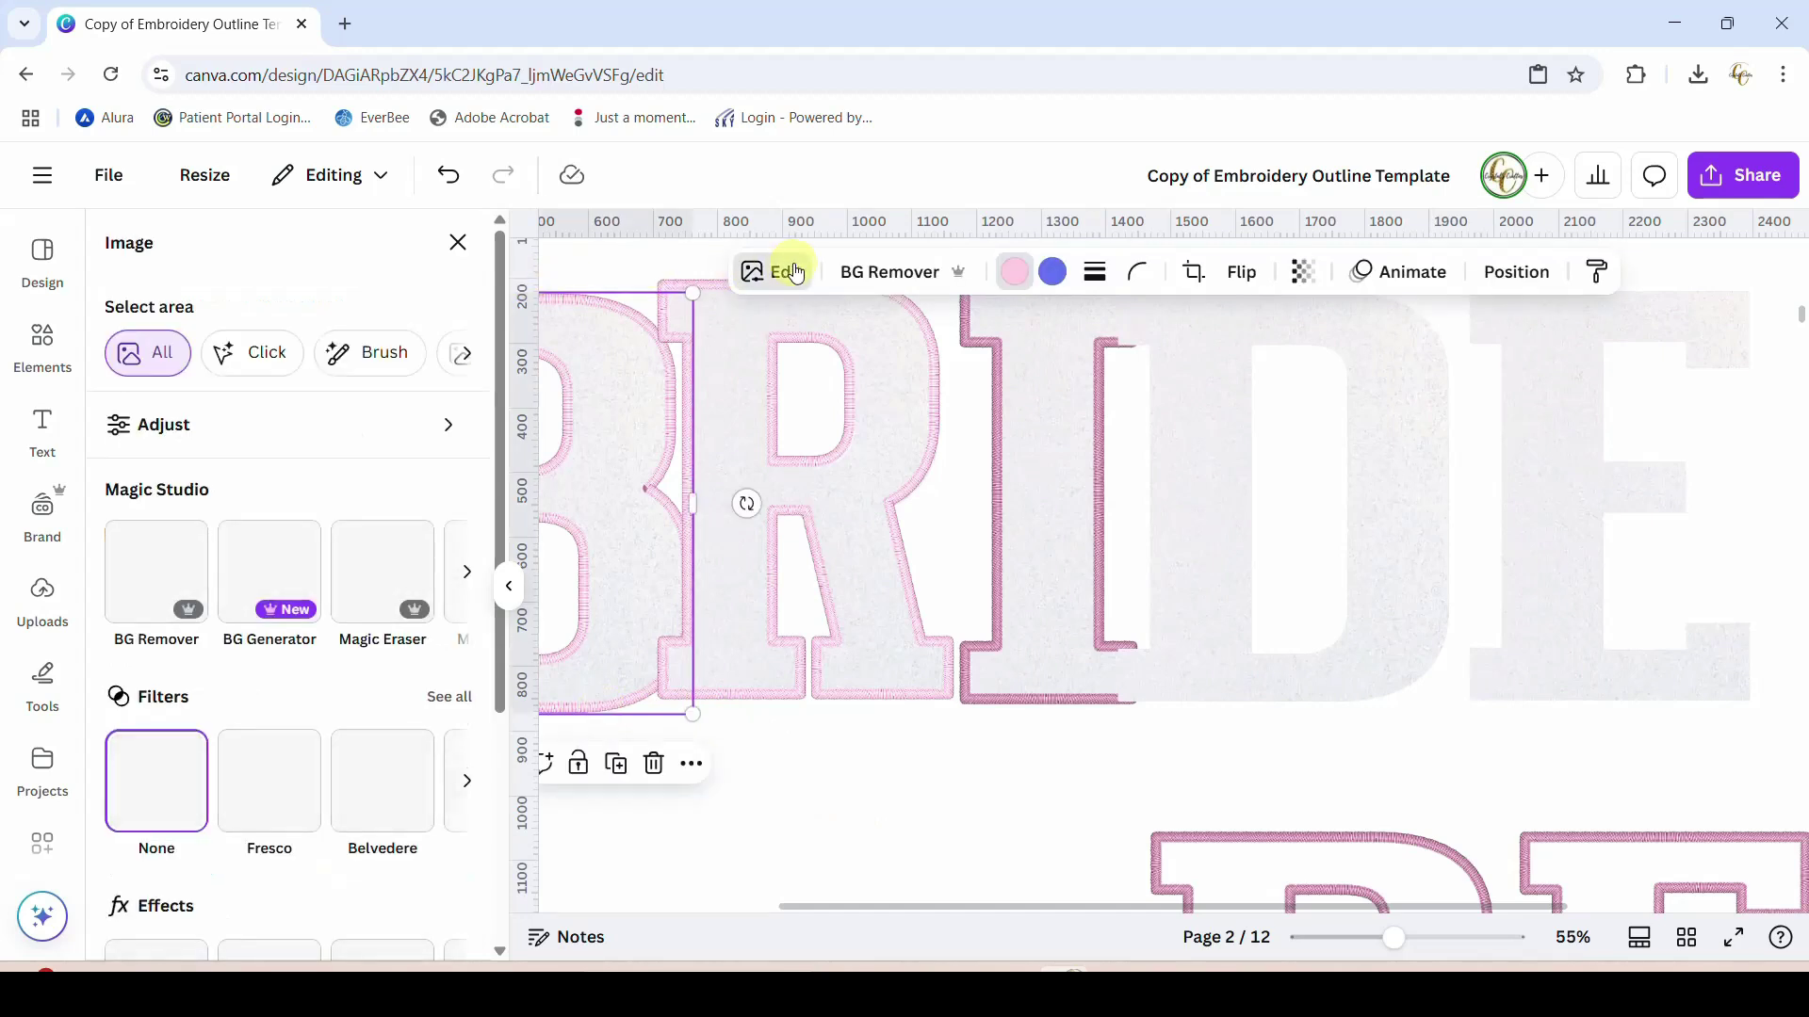
pyautogui.click(136, 424)
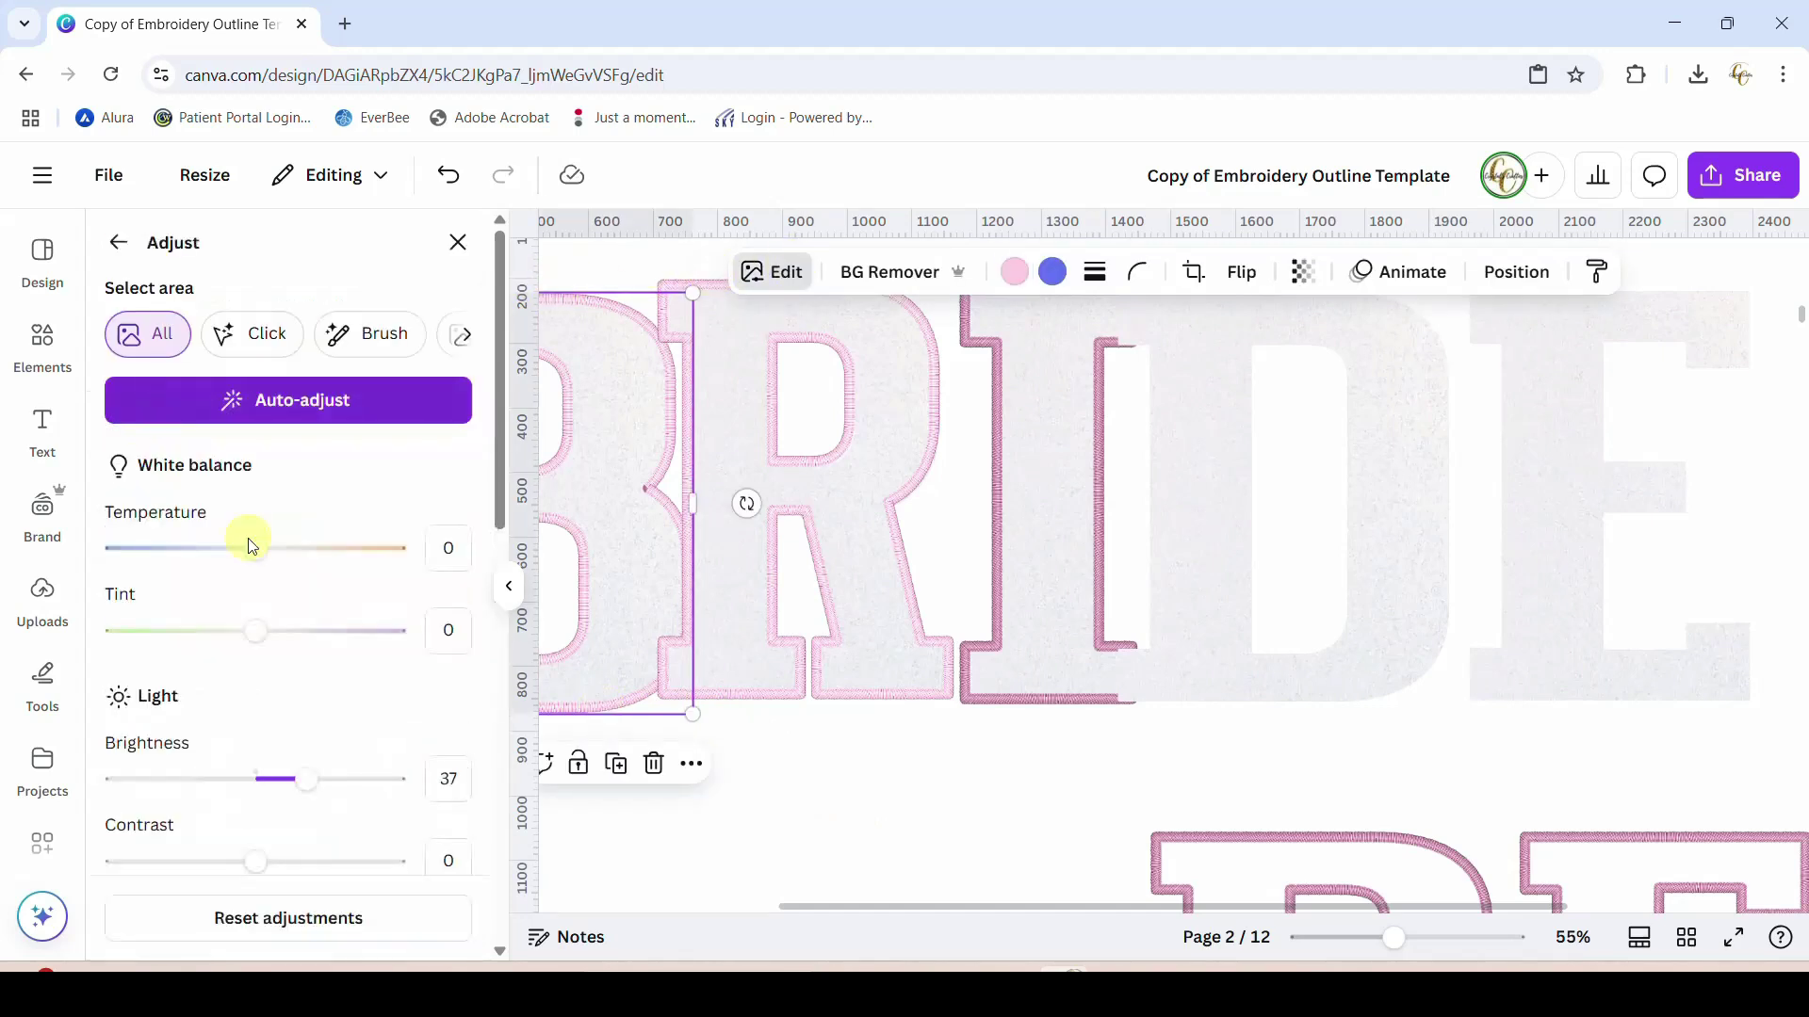
pyautogui.scroll(-3, 377, 744)
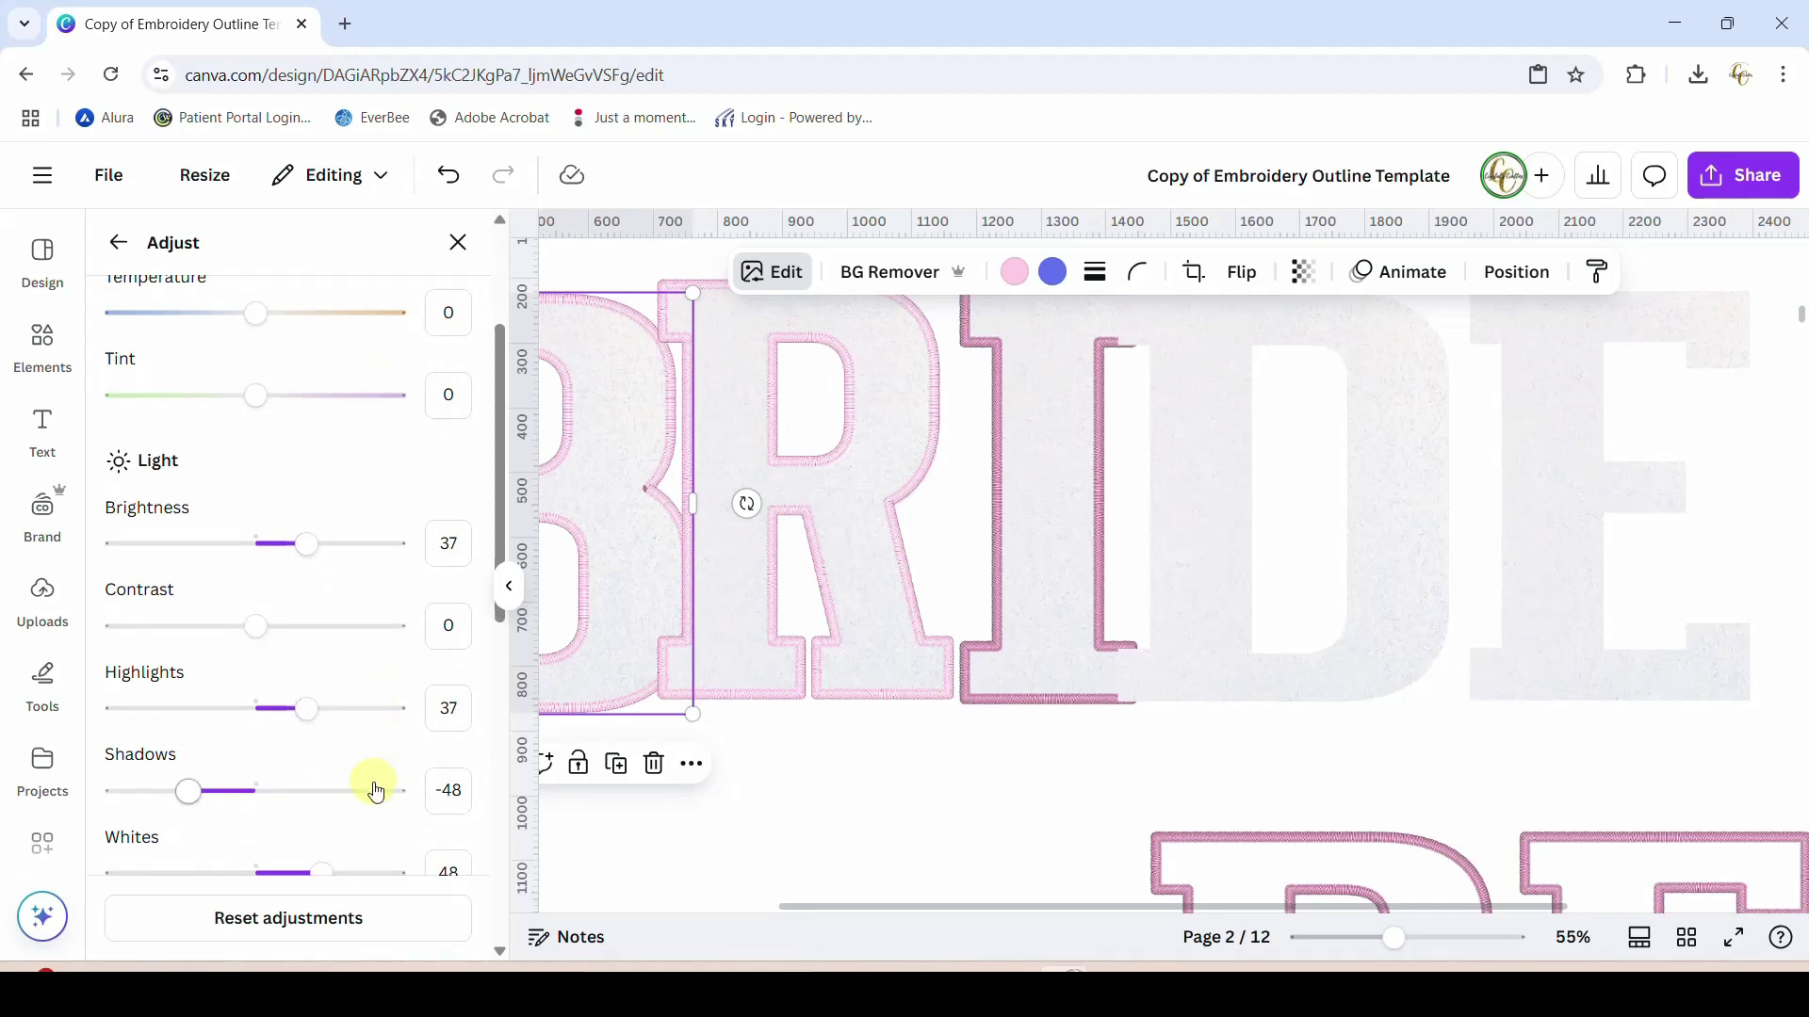
pyautogui.click(1039, 695)
pyautogui.click(459, 543)
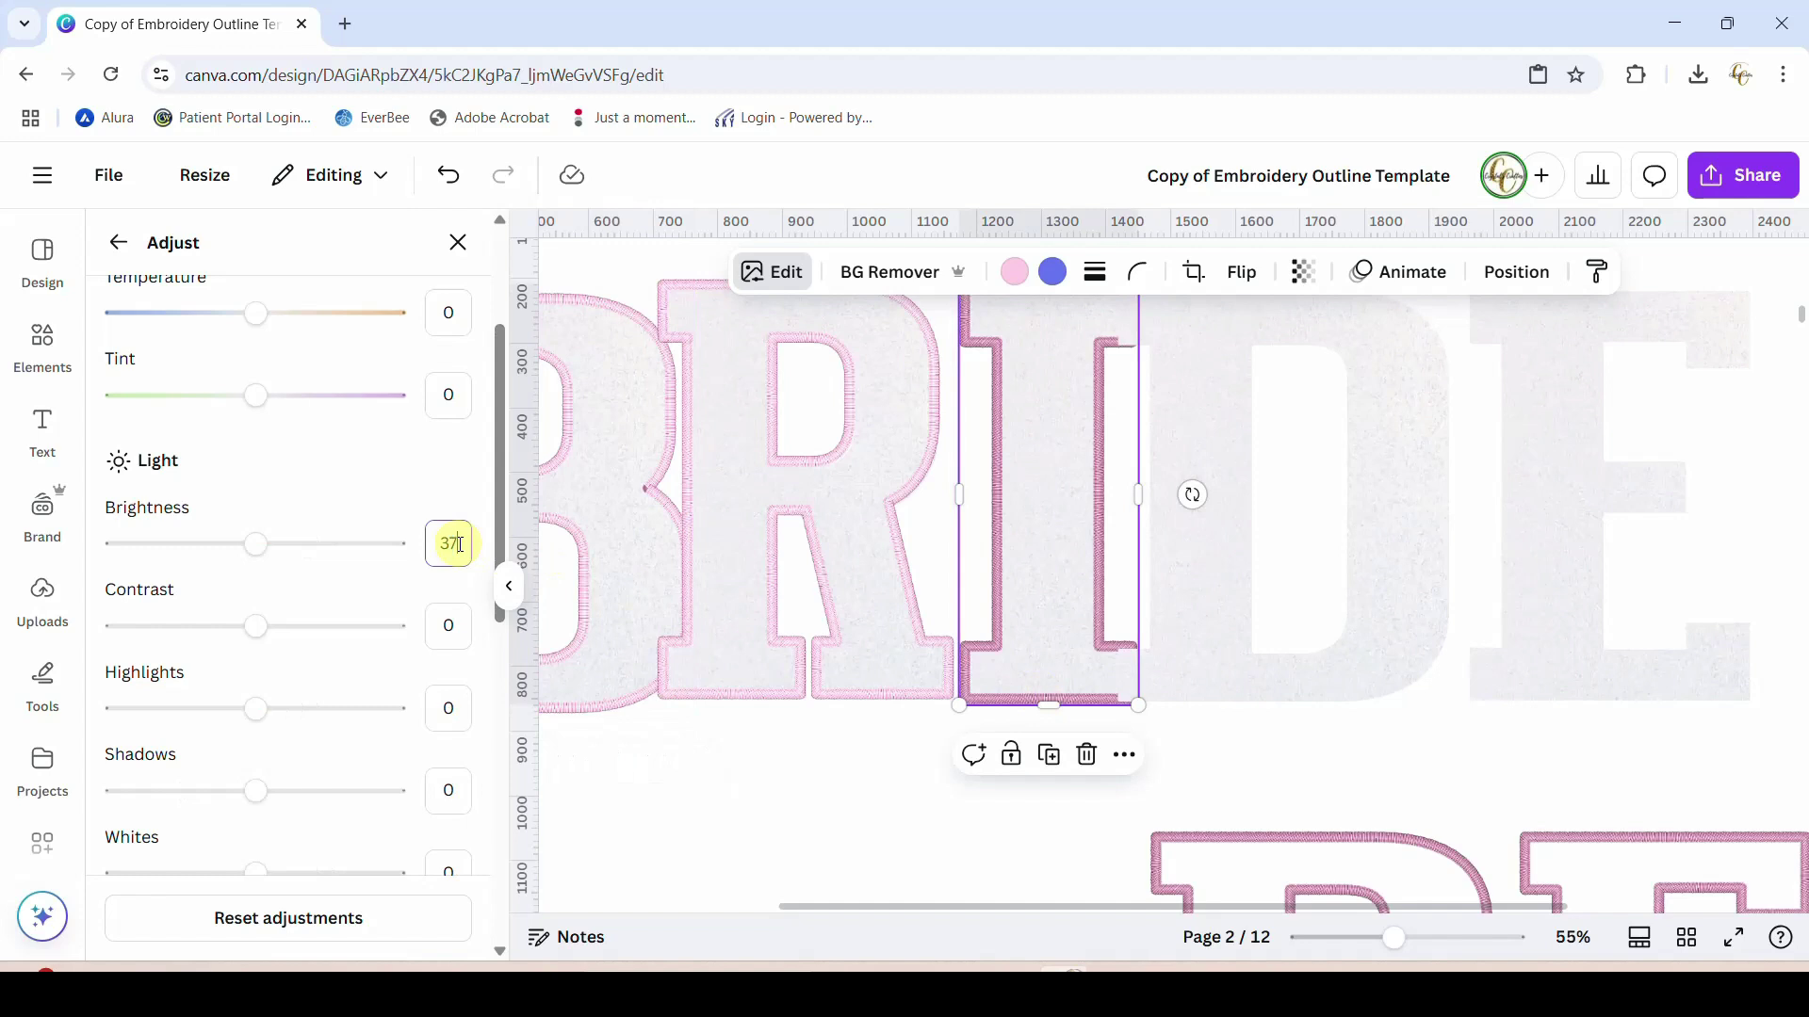
pyautogui.write('37')
pyautogui.press('Return')
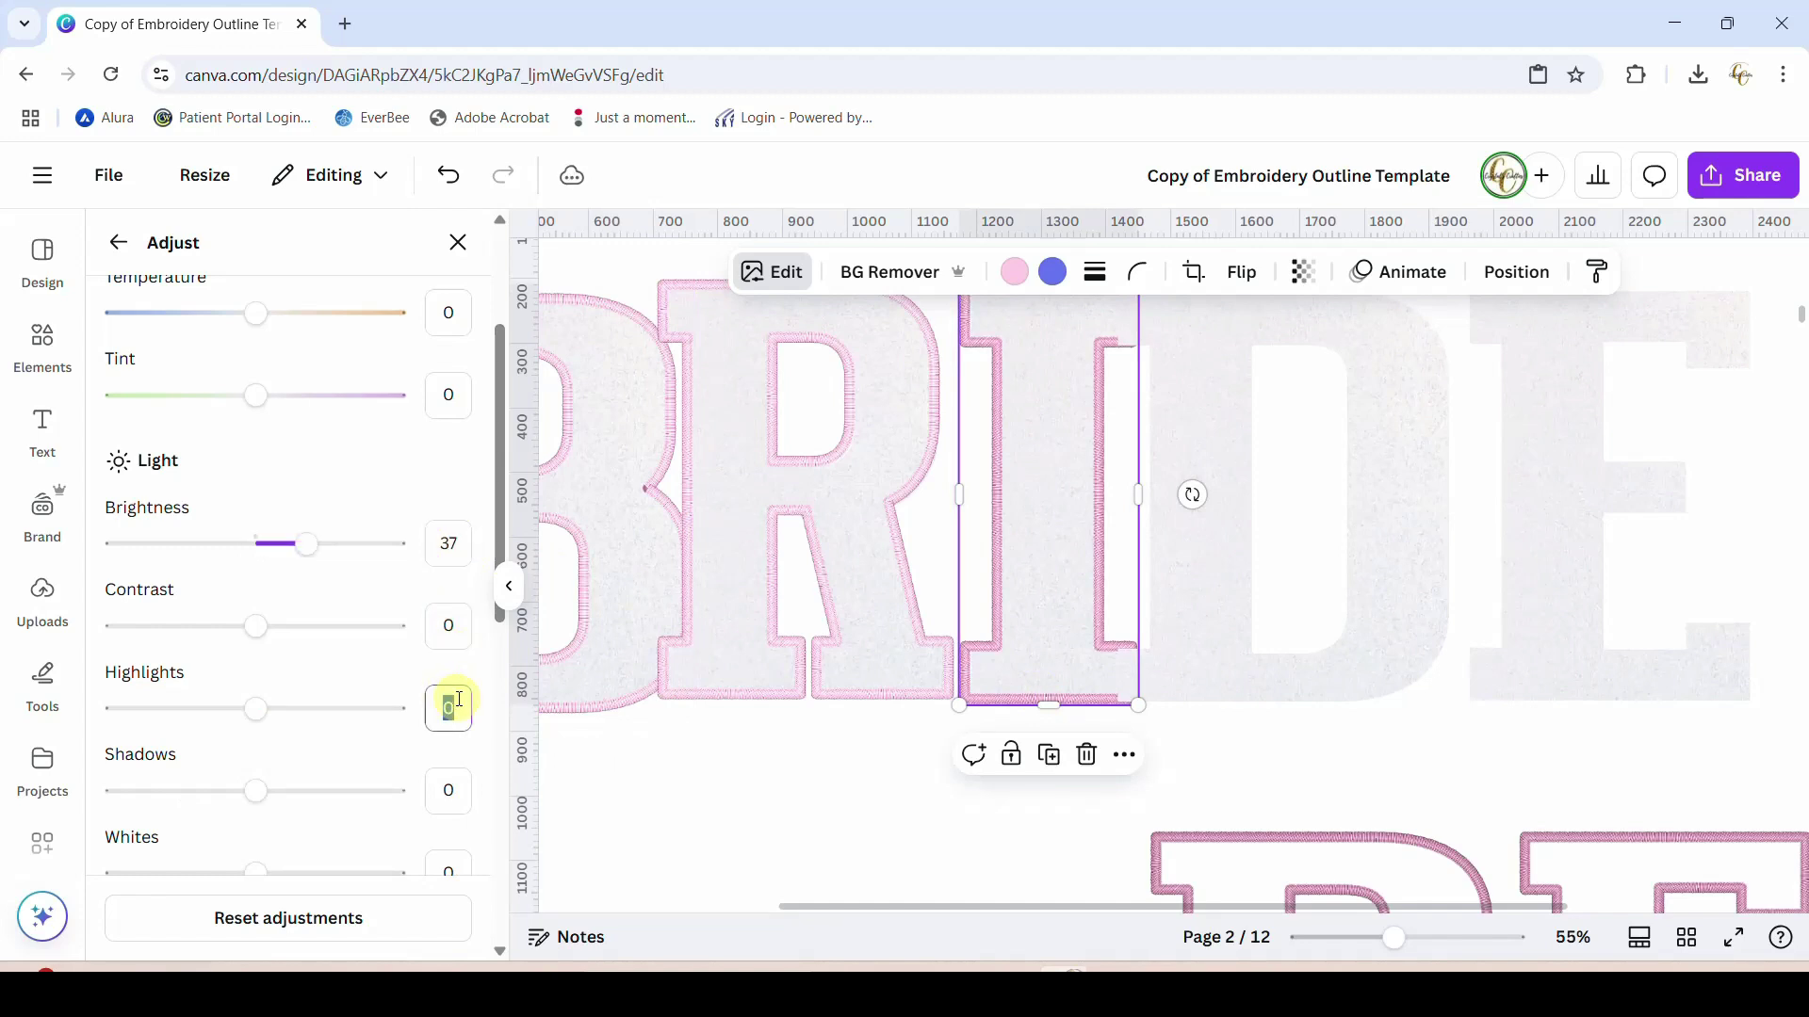
pyautogui.click(453, 790)
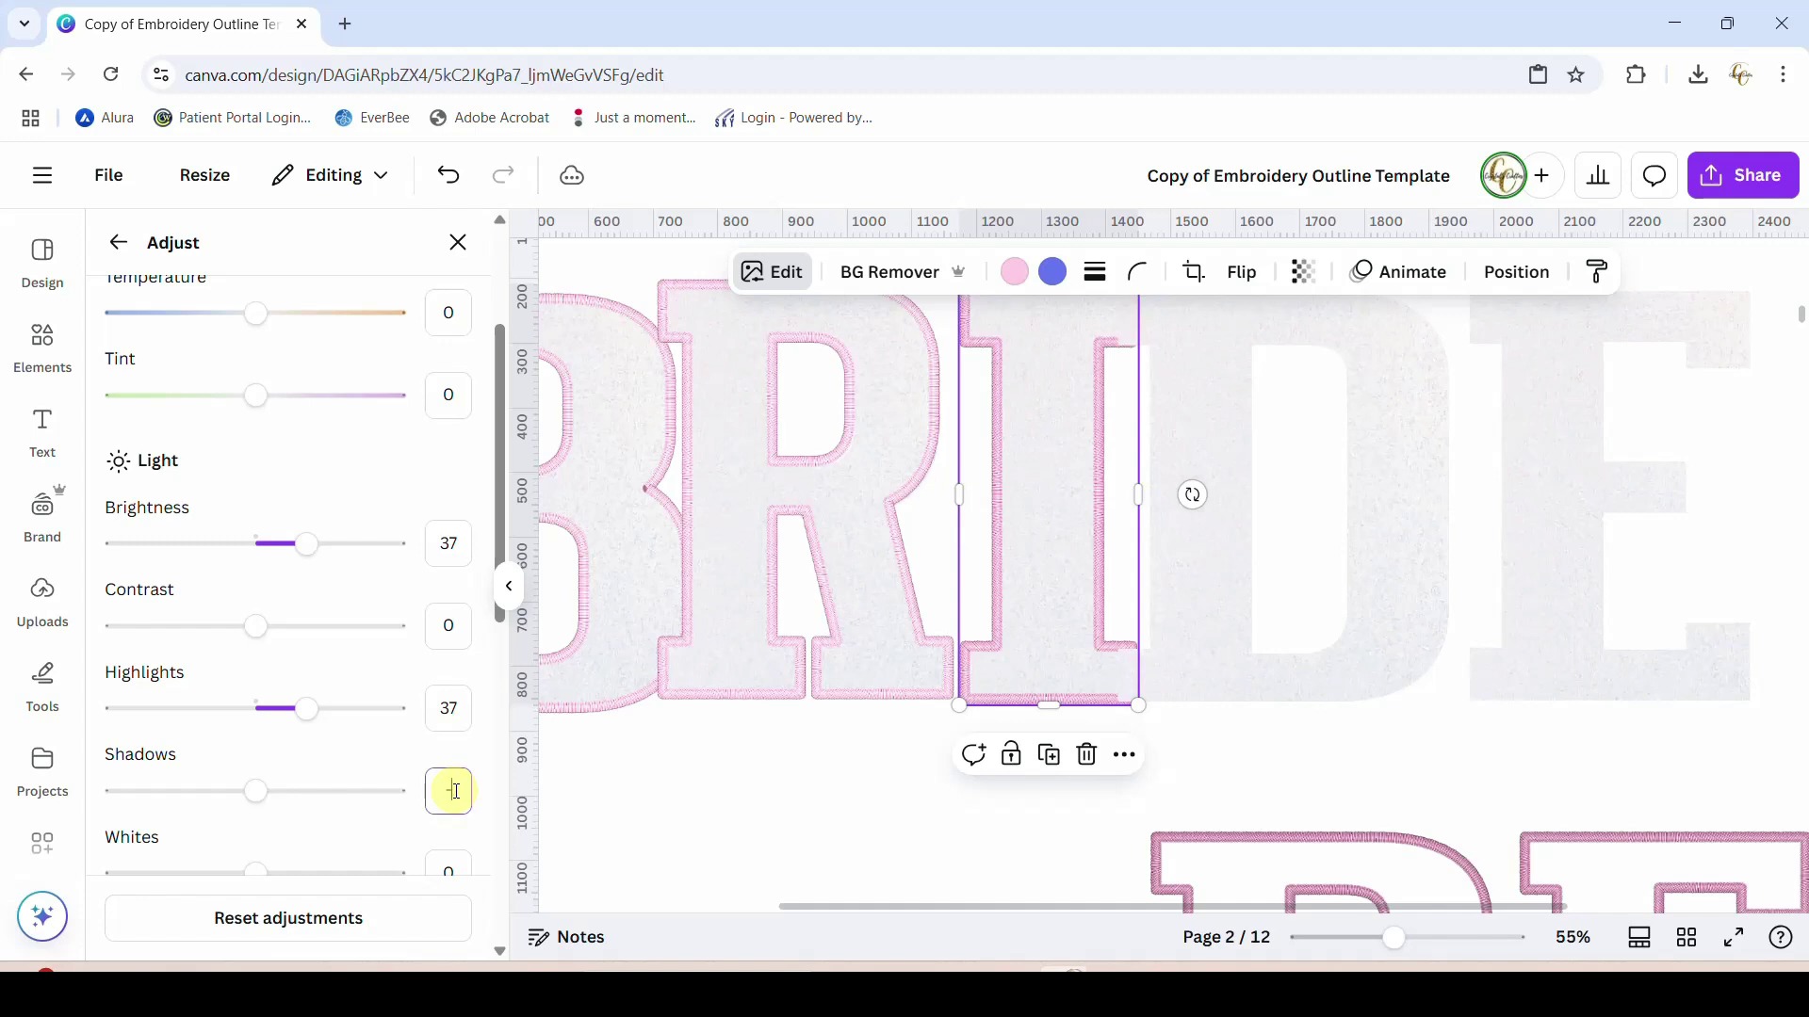
pyautogui.press('Return')
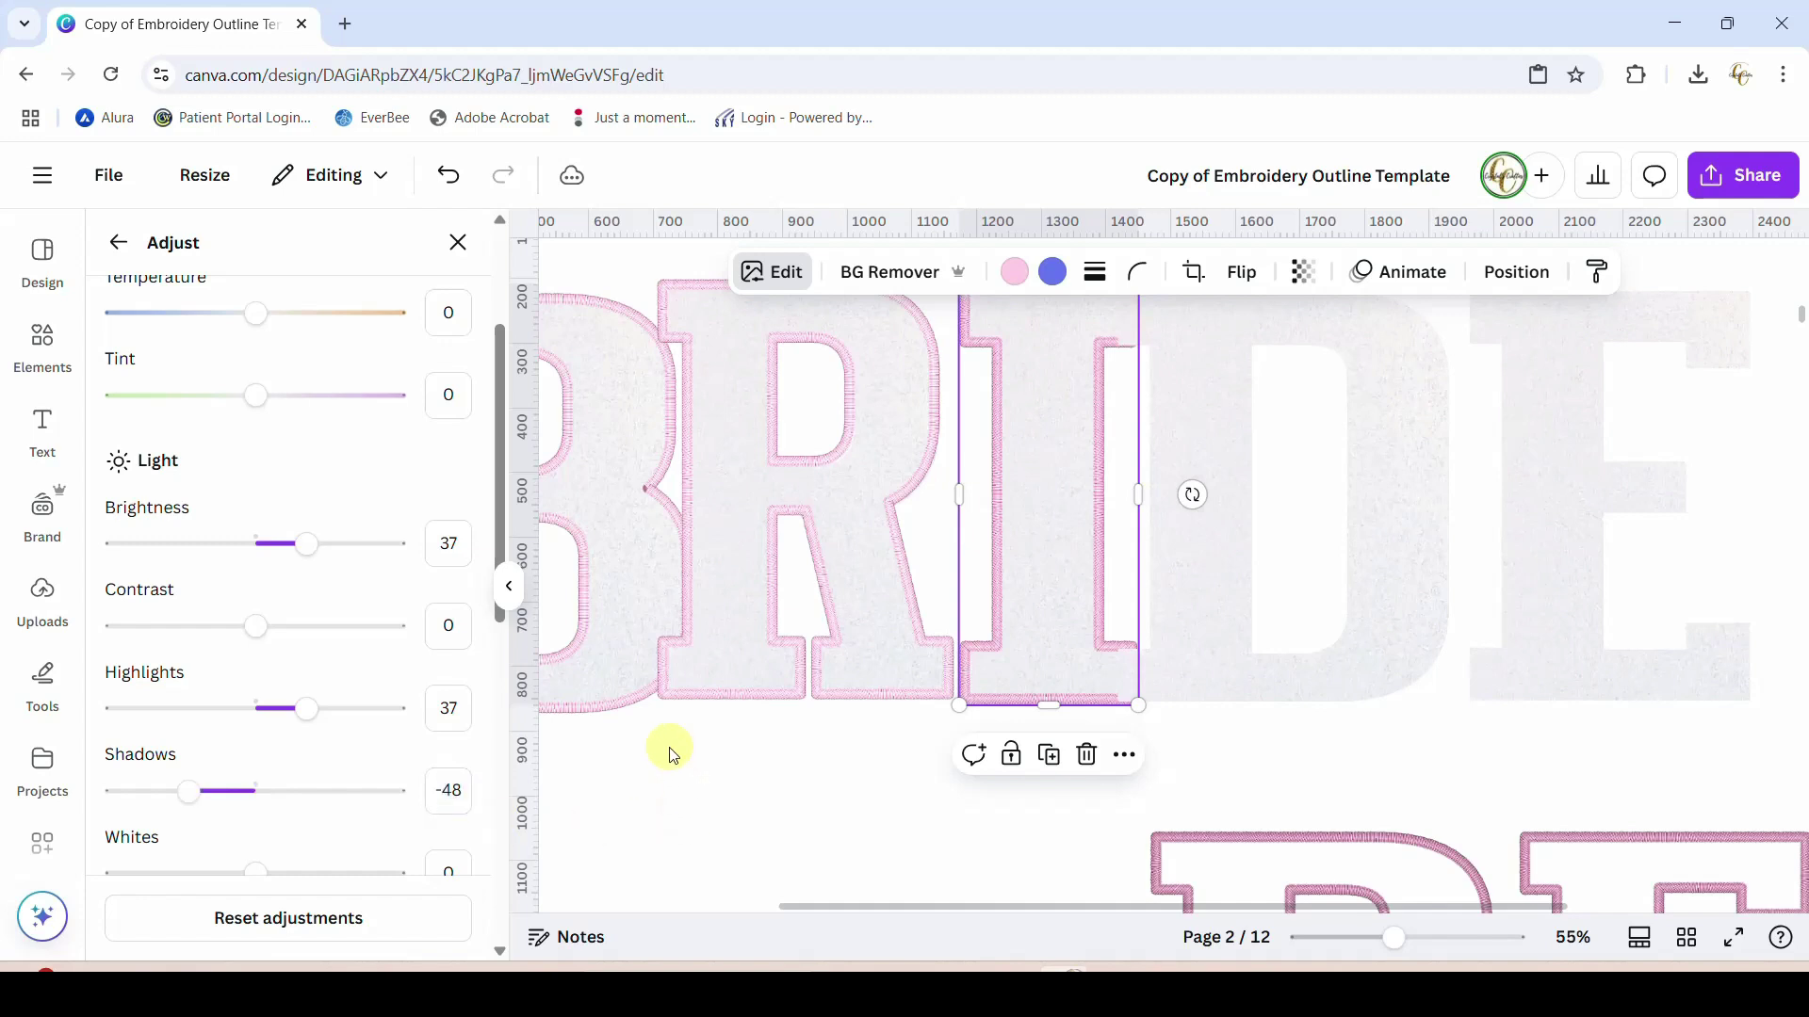
# Match the I outline's whites and blacks to the B outline, setting whites to 48 and blacks to -50
pyautogui.click(602, 705)
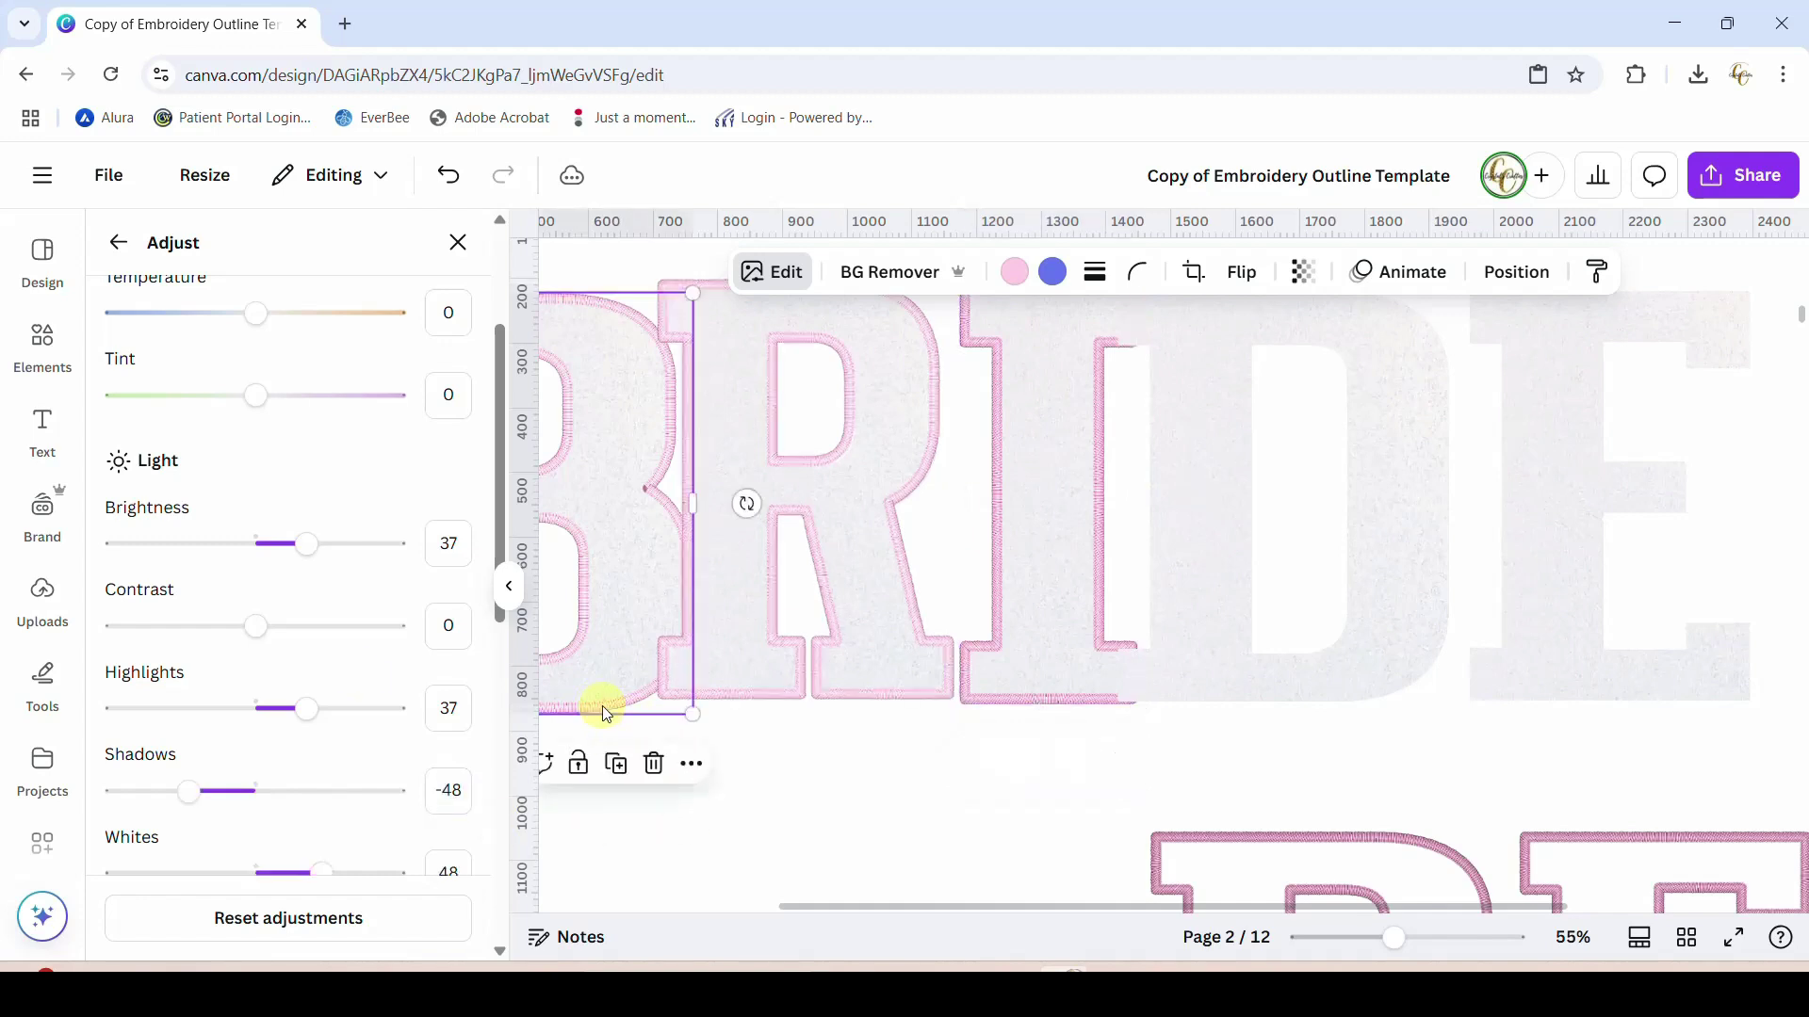
pyautogui.scroll(-3, 295, 667)
pyautogui.moveTo(256, 637); pyautogui.dragTo(329, 633)
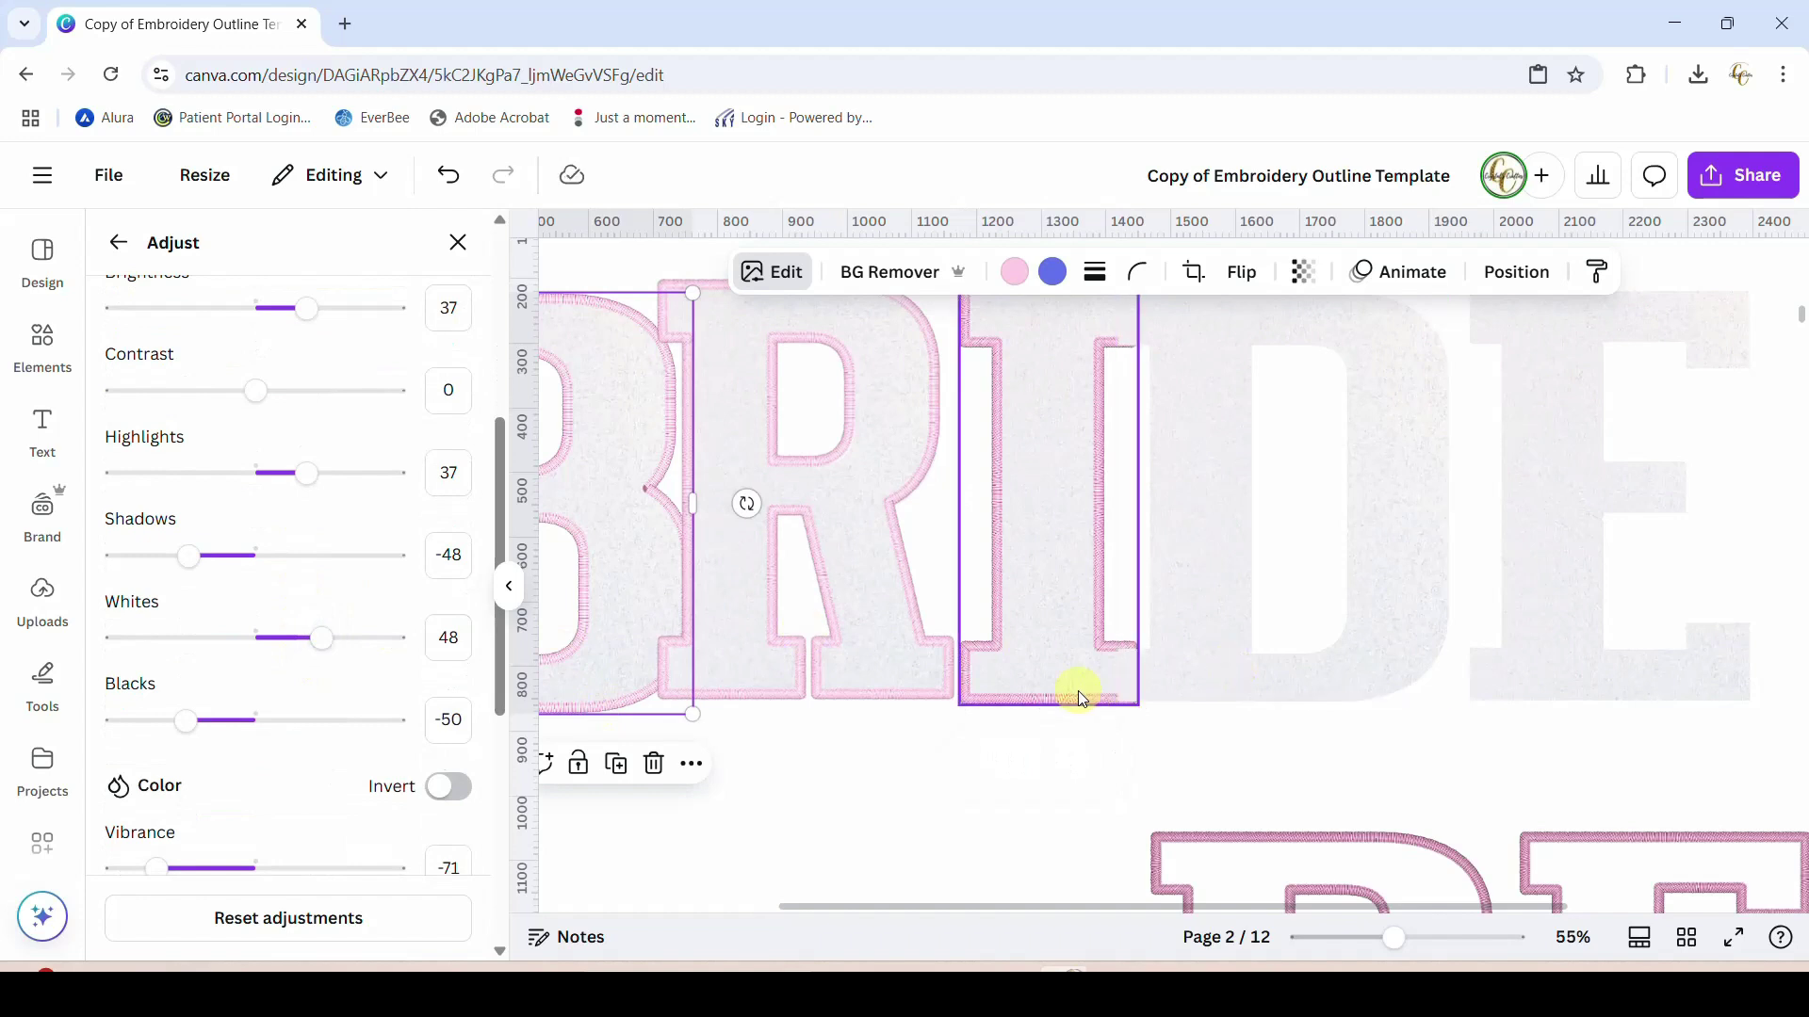
pyautogui.click(1033, 691)
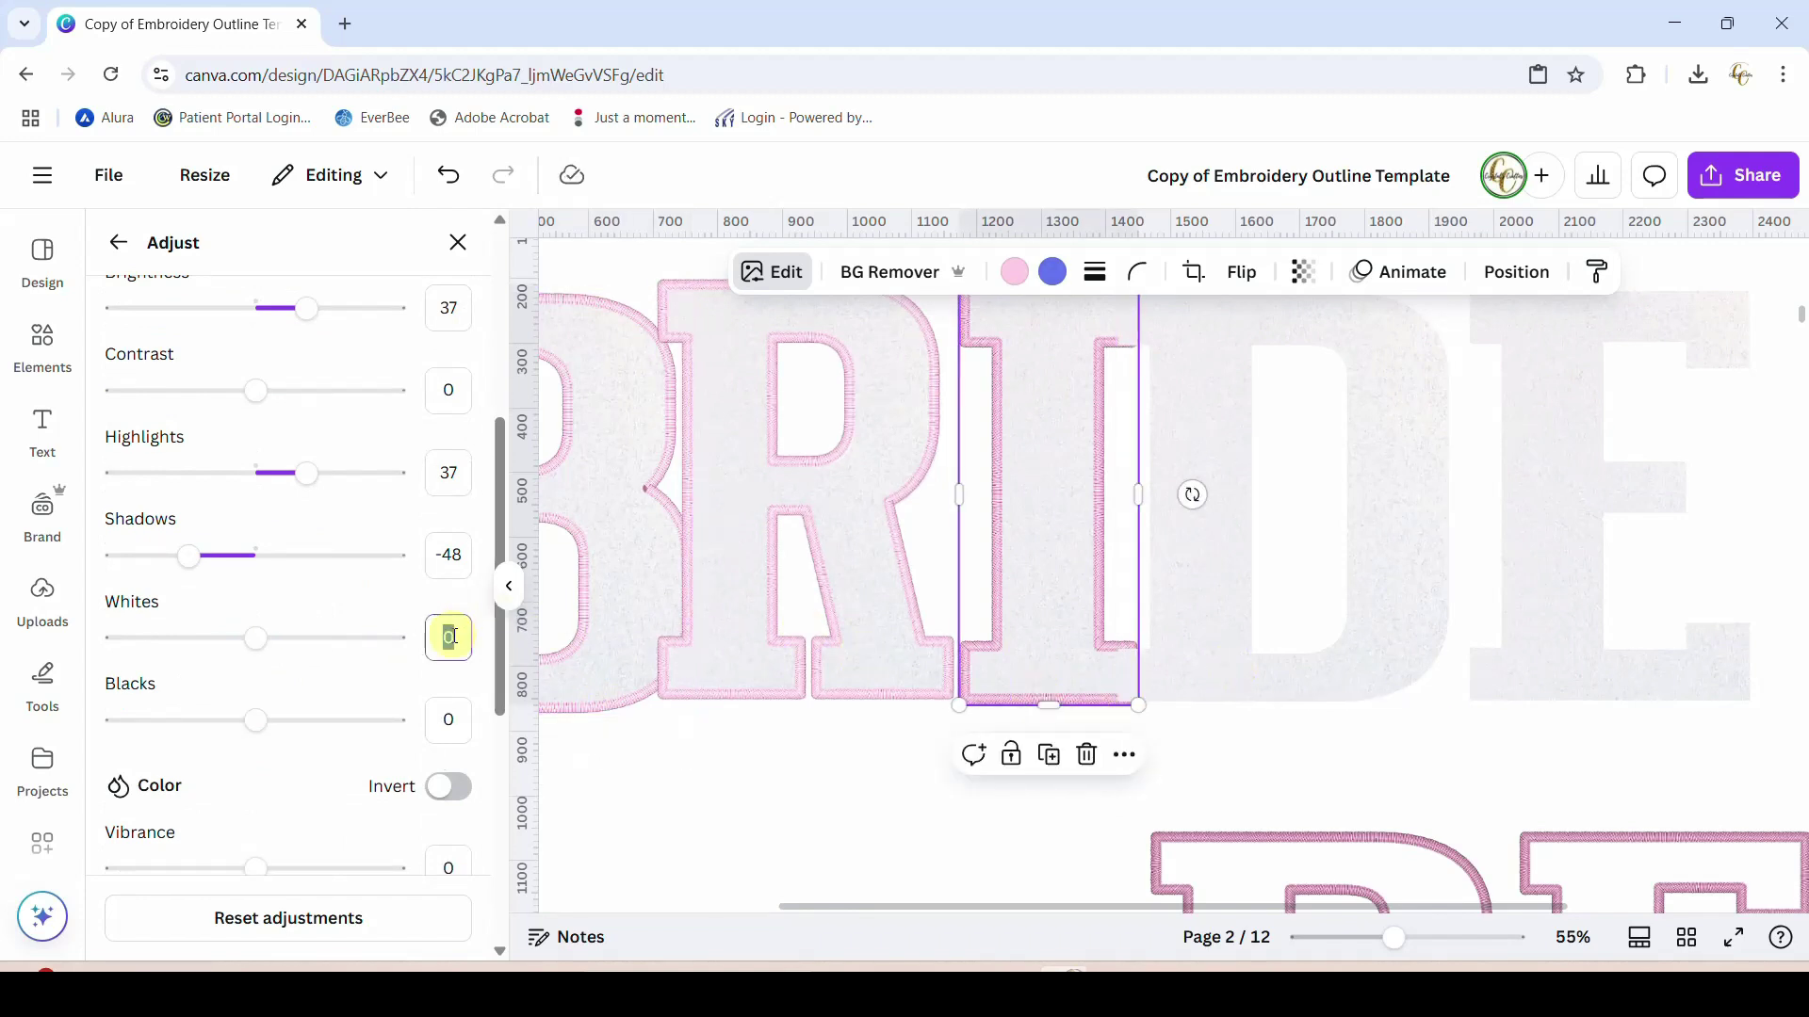
pyautogui.click(450, 725)
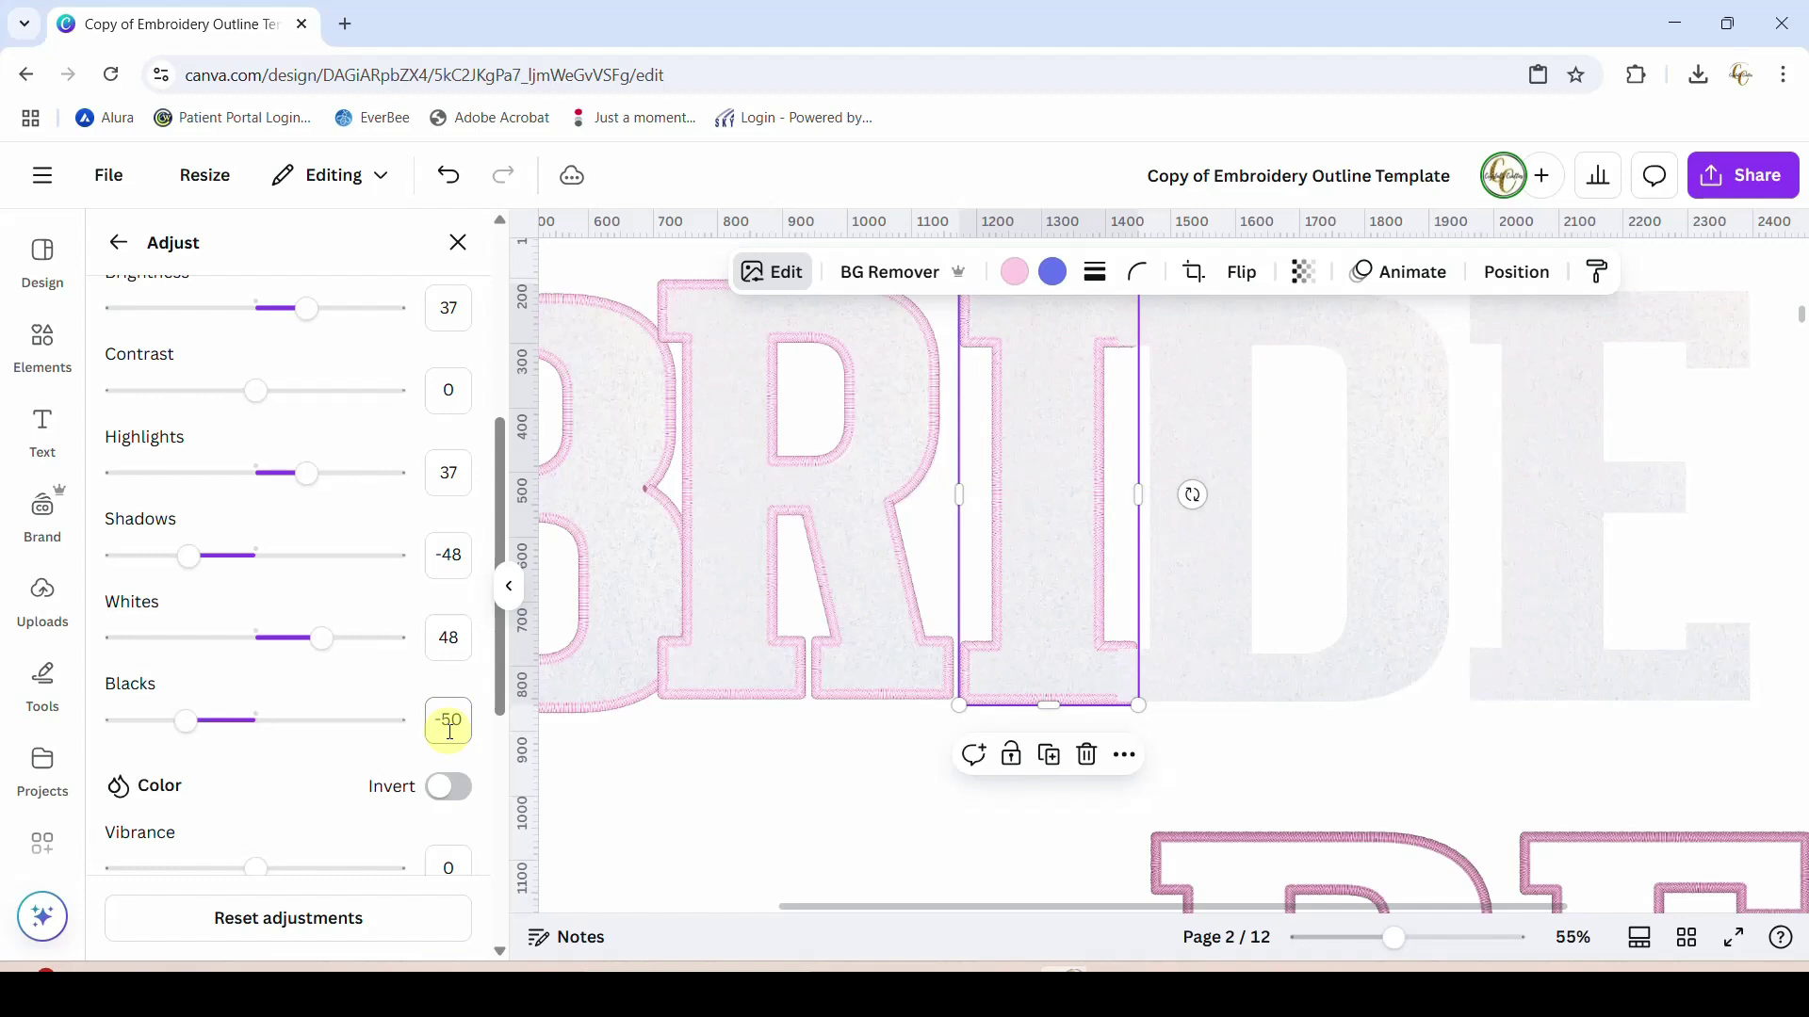
# Match the I outline's color adjustments to the B outline, setting vibrance to -71 and saturation to 73, then deselect it
pyautogui.click(591, 701)
pyautogui.scroll(-3, 442, 706)
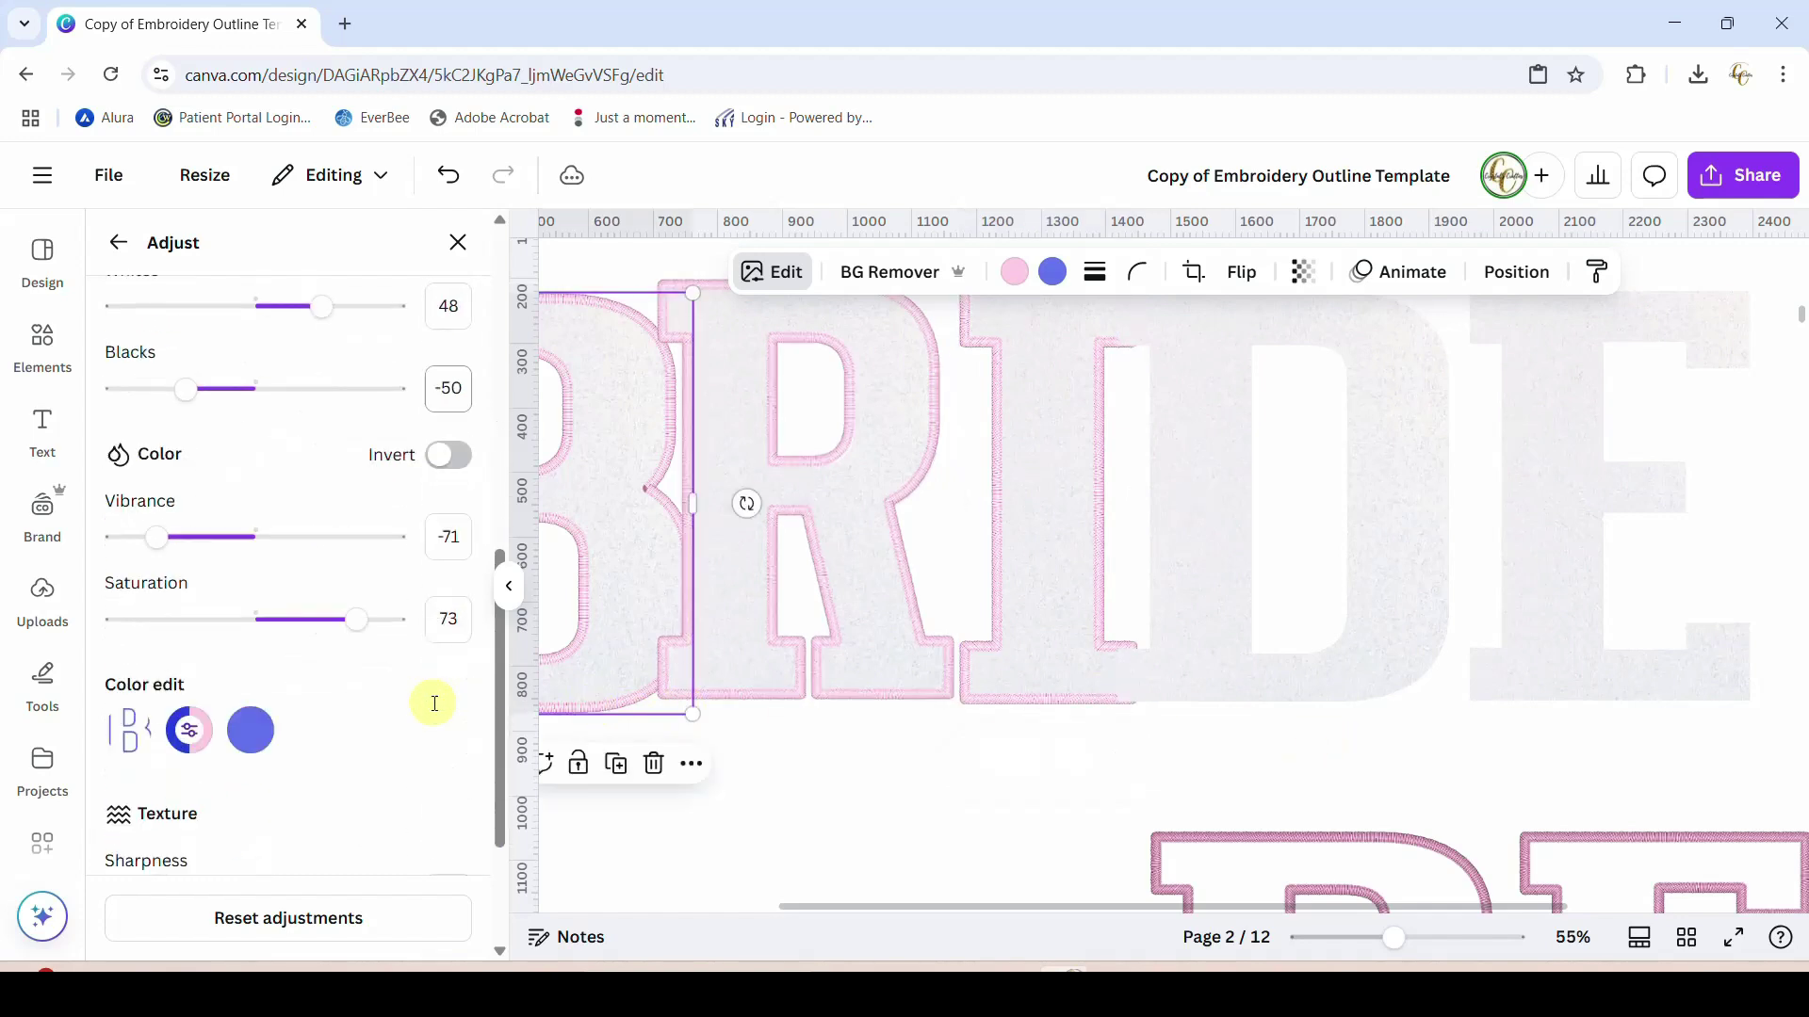
pyautogui.click(1057, 699)
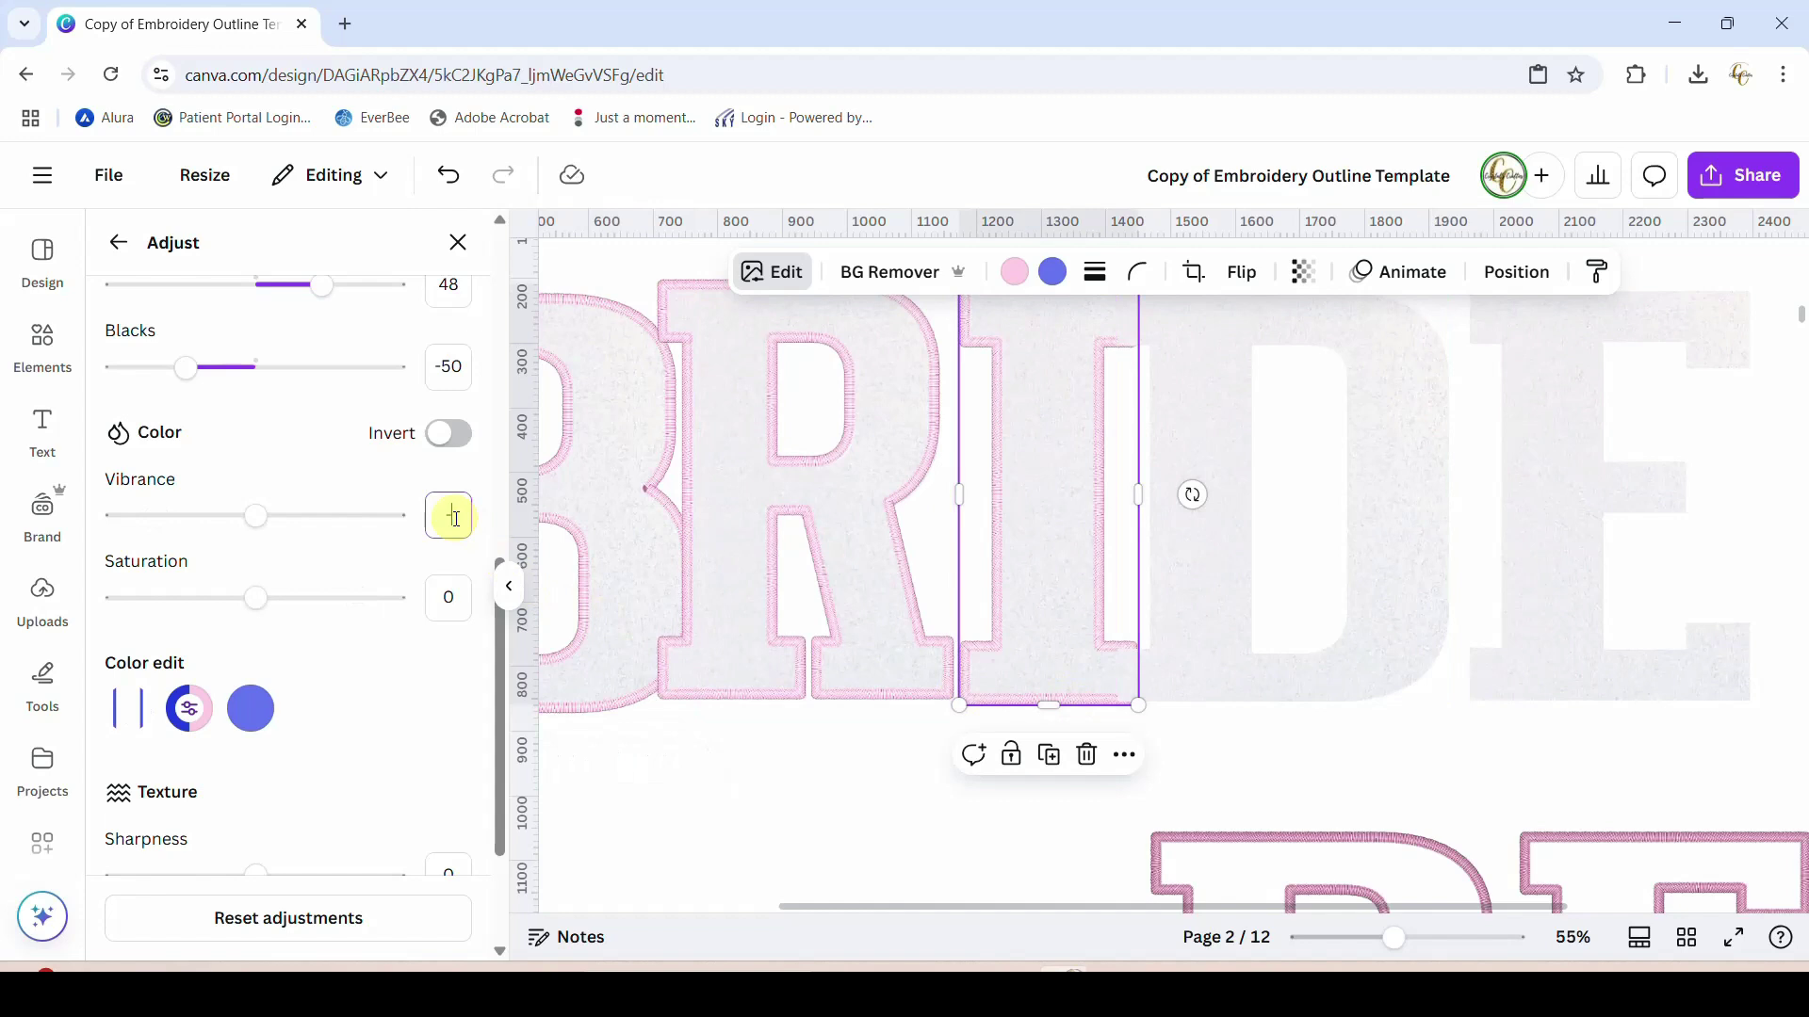
pyautogui.click(451, 601)
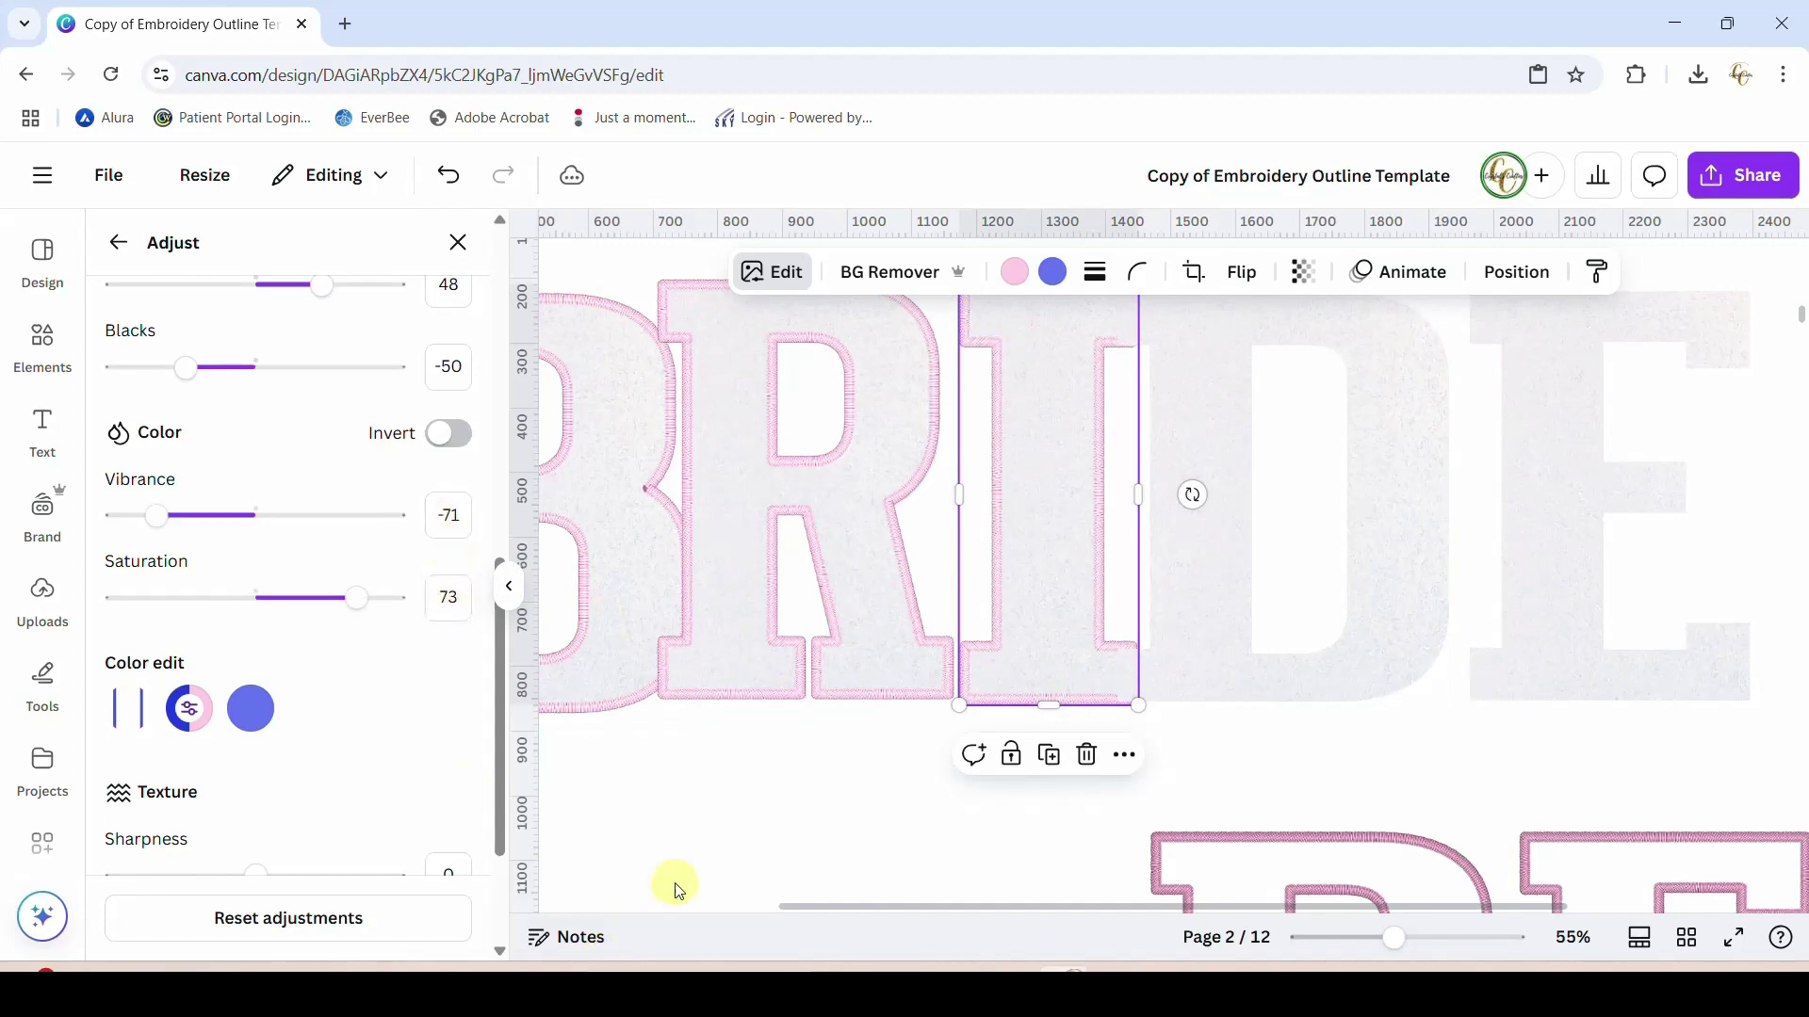
pyautogui.click(726, 829)
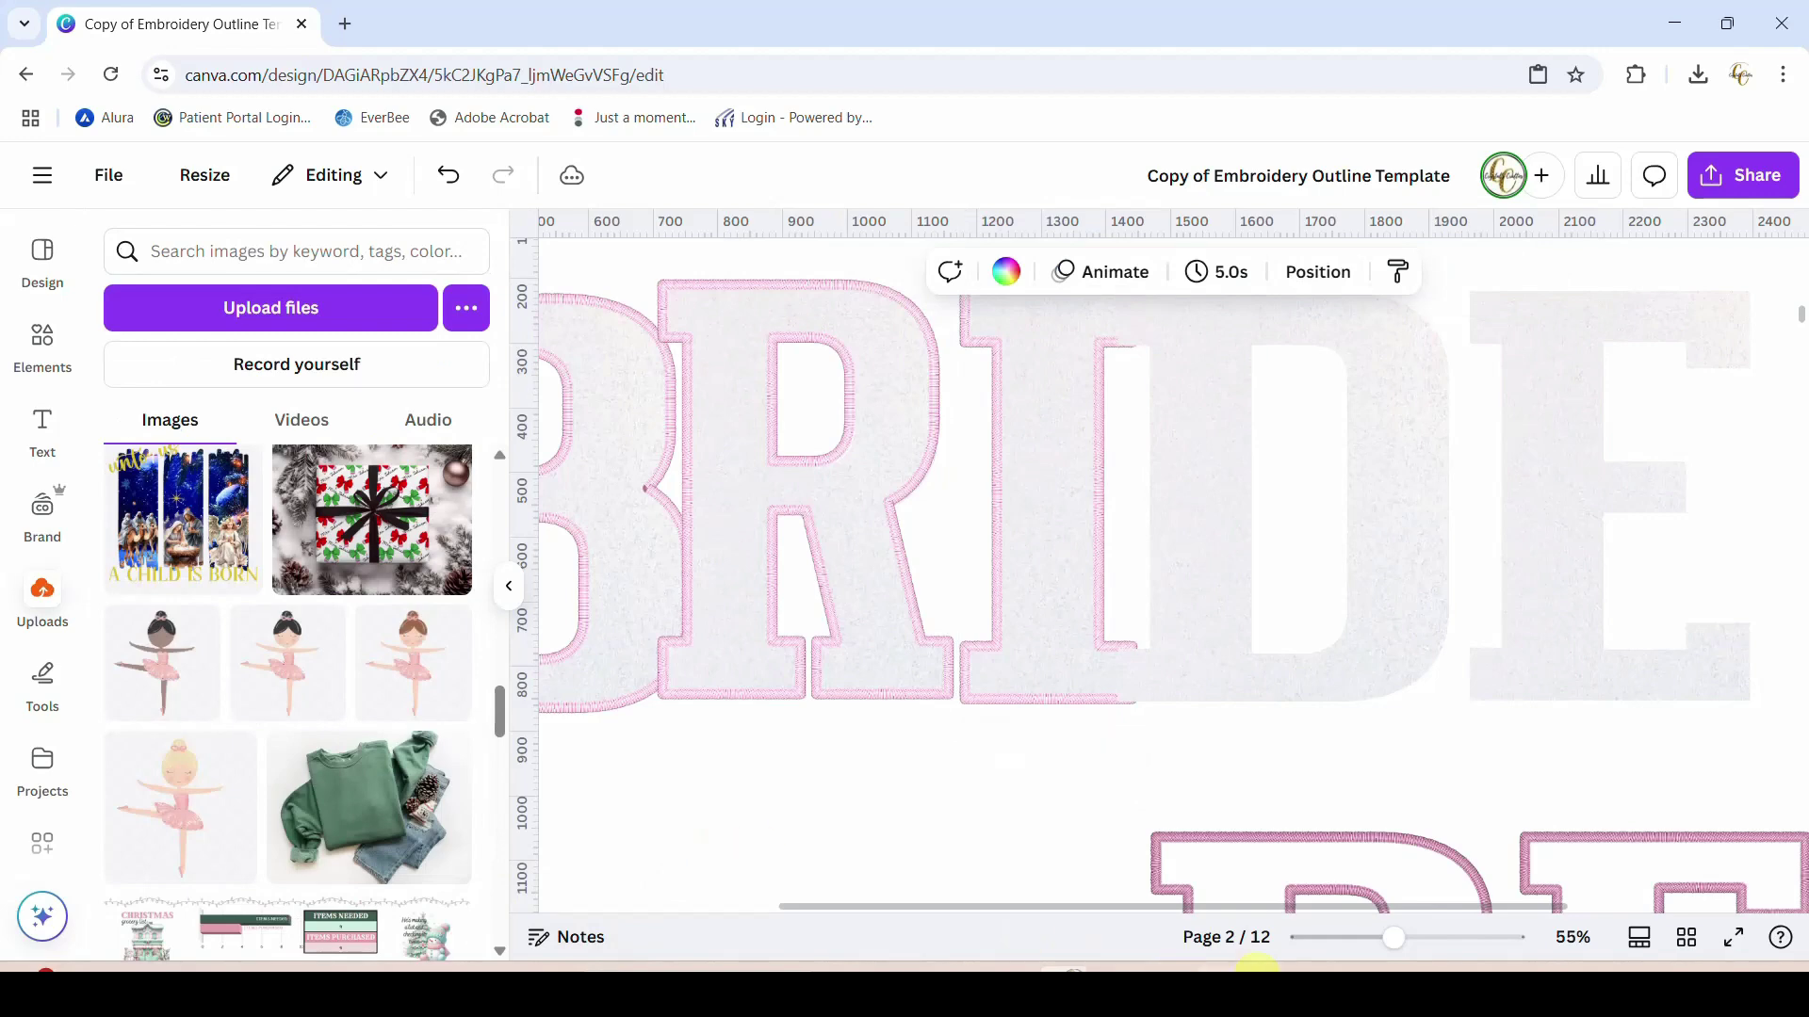
# Examine the outlined alphabet letter frames on page 1 and the partly outlined BRIDE lettering on page 2
pyautogui.moveTo(1379, 947); pyautogui.dragTo(1368, 942)
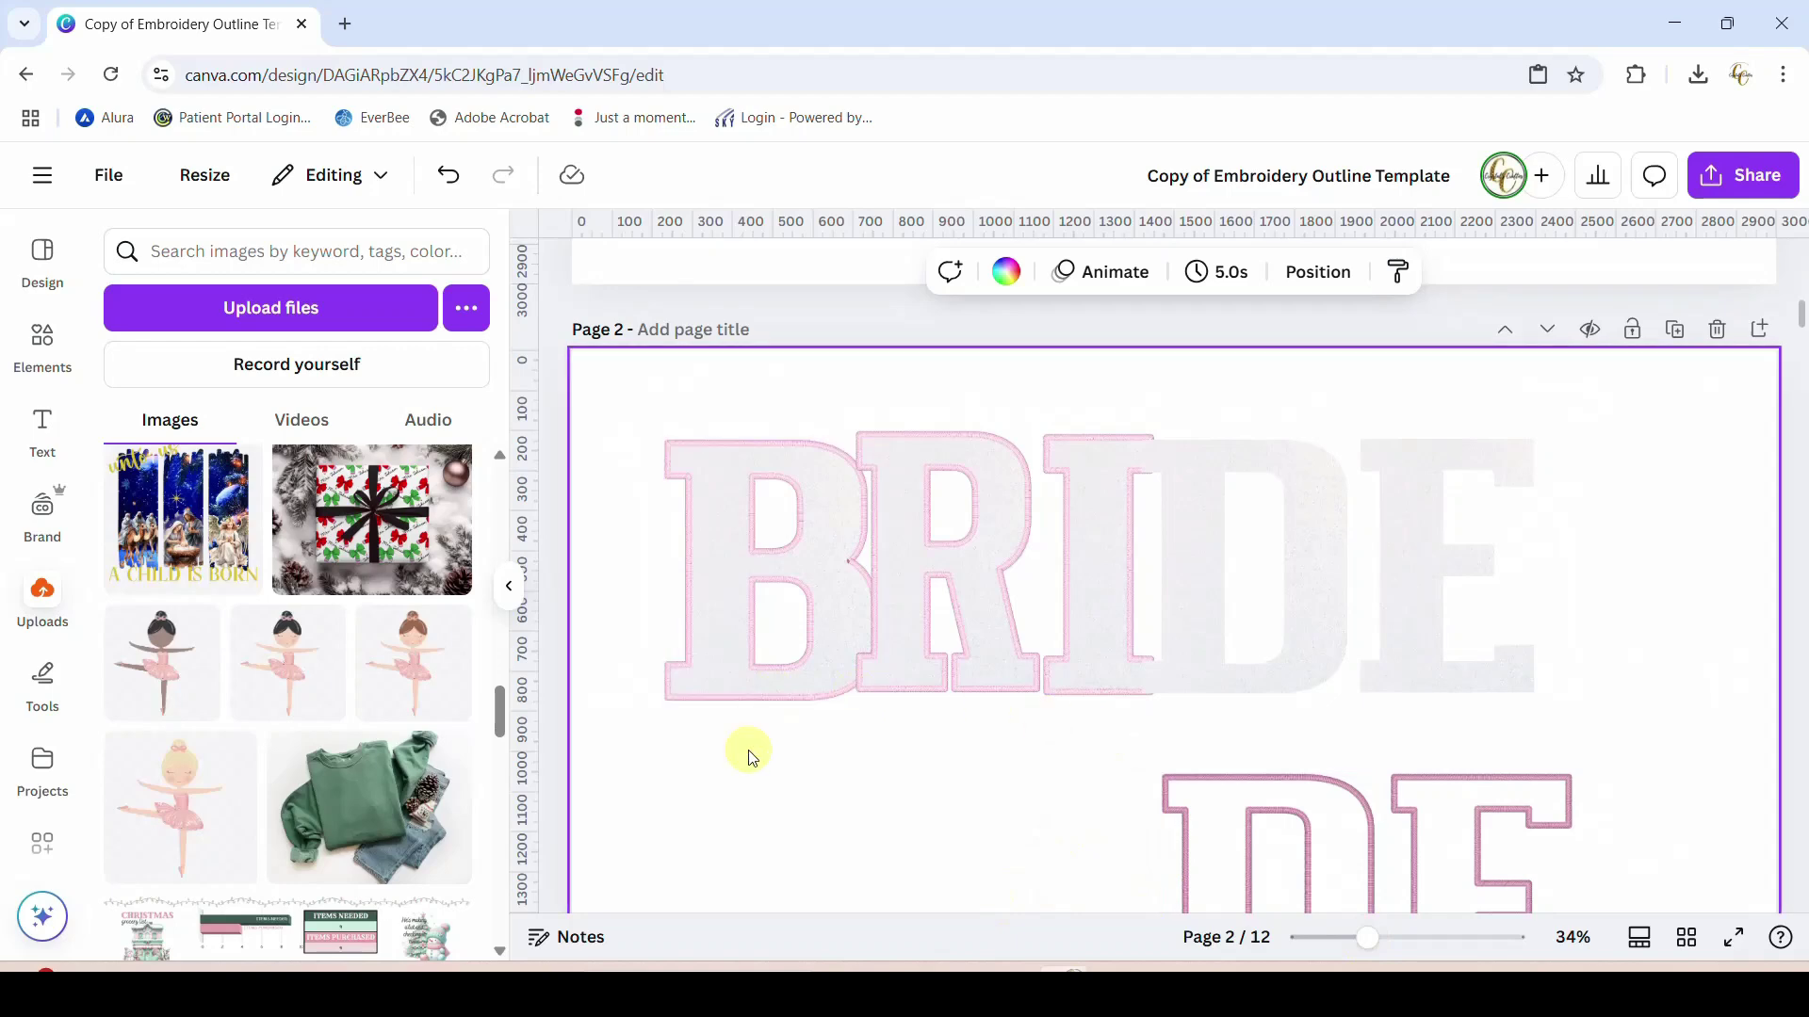
pyautogui.scroll(-7, 765, 765)
pyautogui.scroll(15, 765, 765)
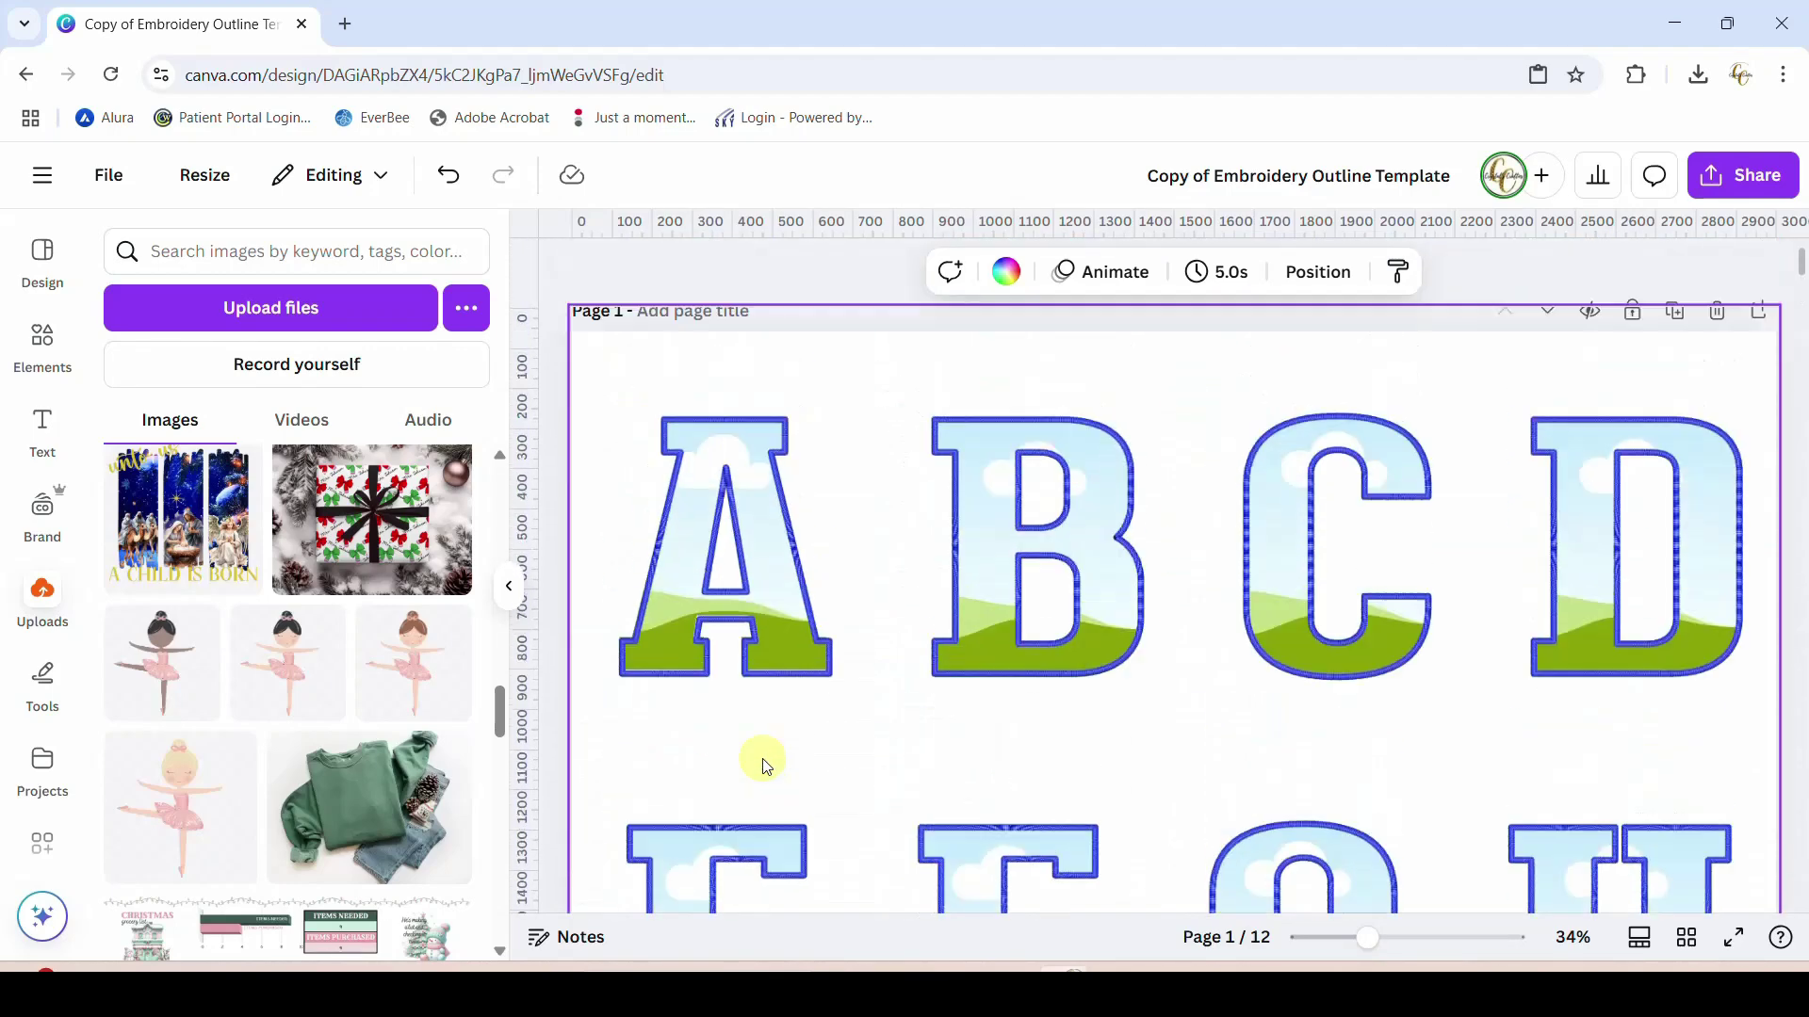
pyautogui.scroll(-3, 765, 765)
pyautogui.scroll(3, 765, 765)
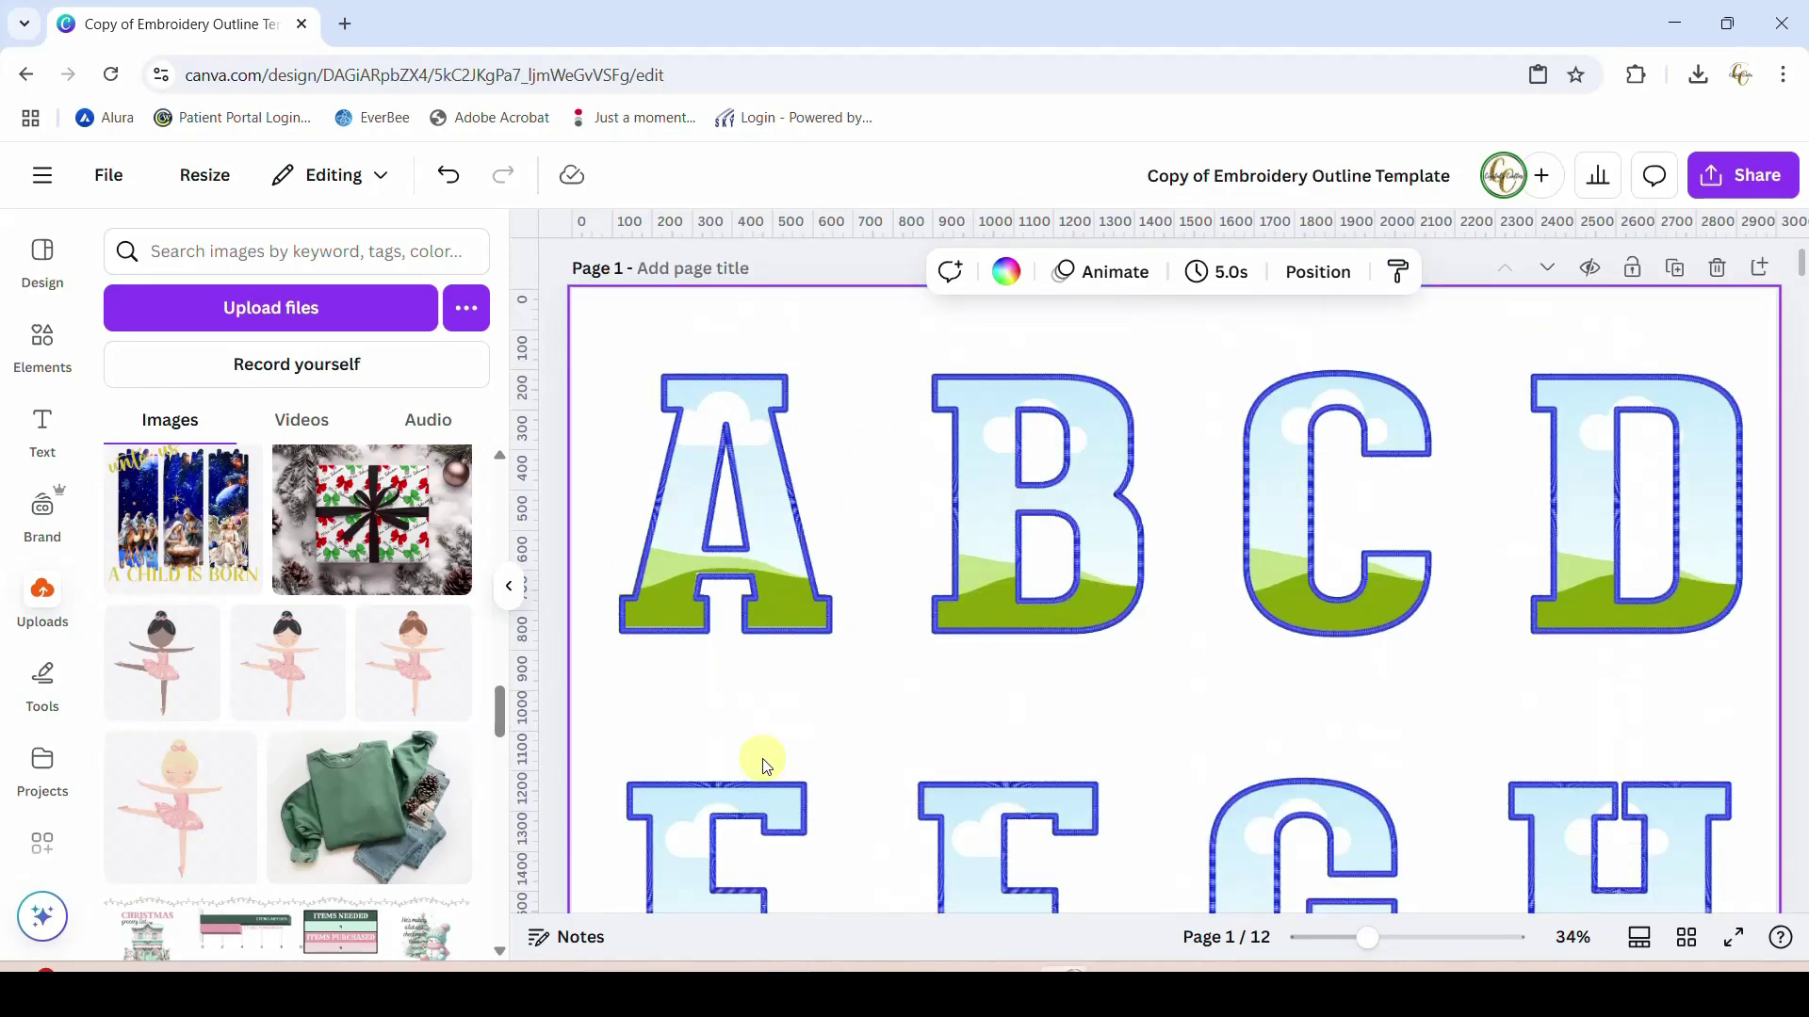
pyautogui.scroll(1, 765, 765)
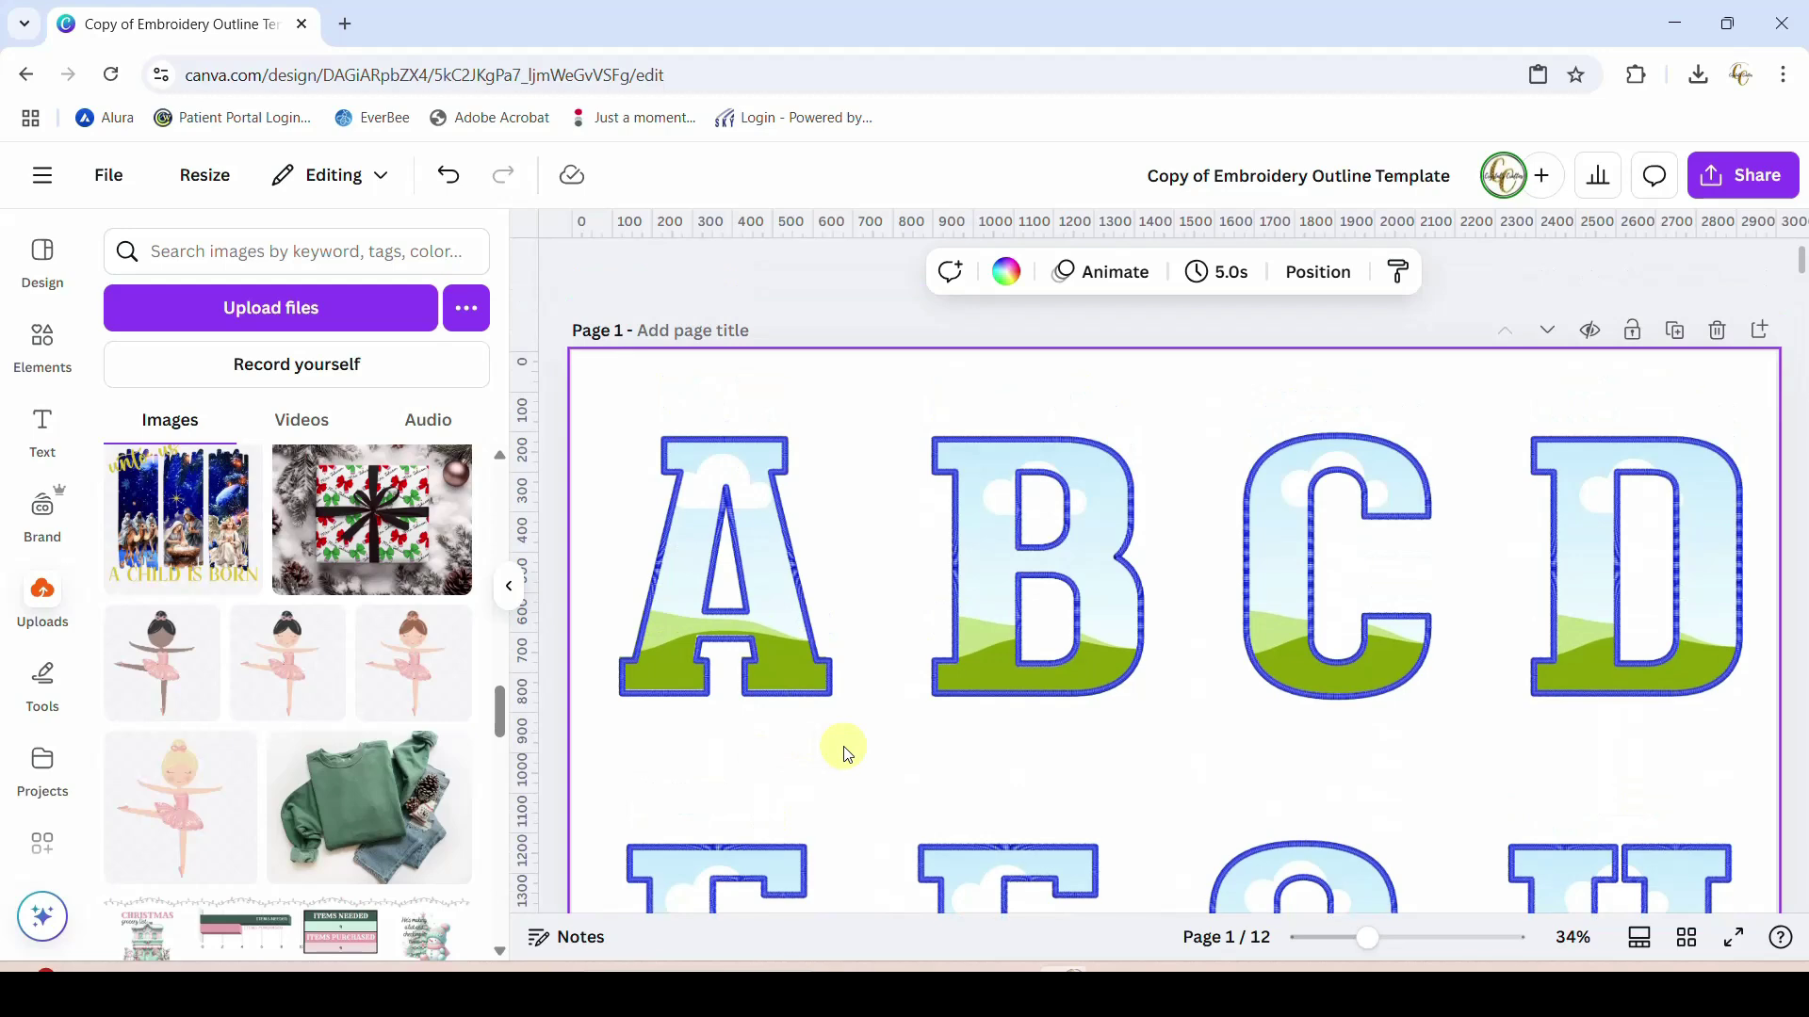
pyautogui.scroll(-7, 843, 753)
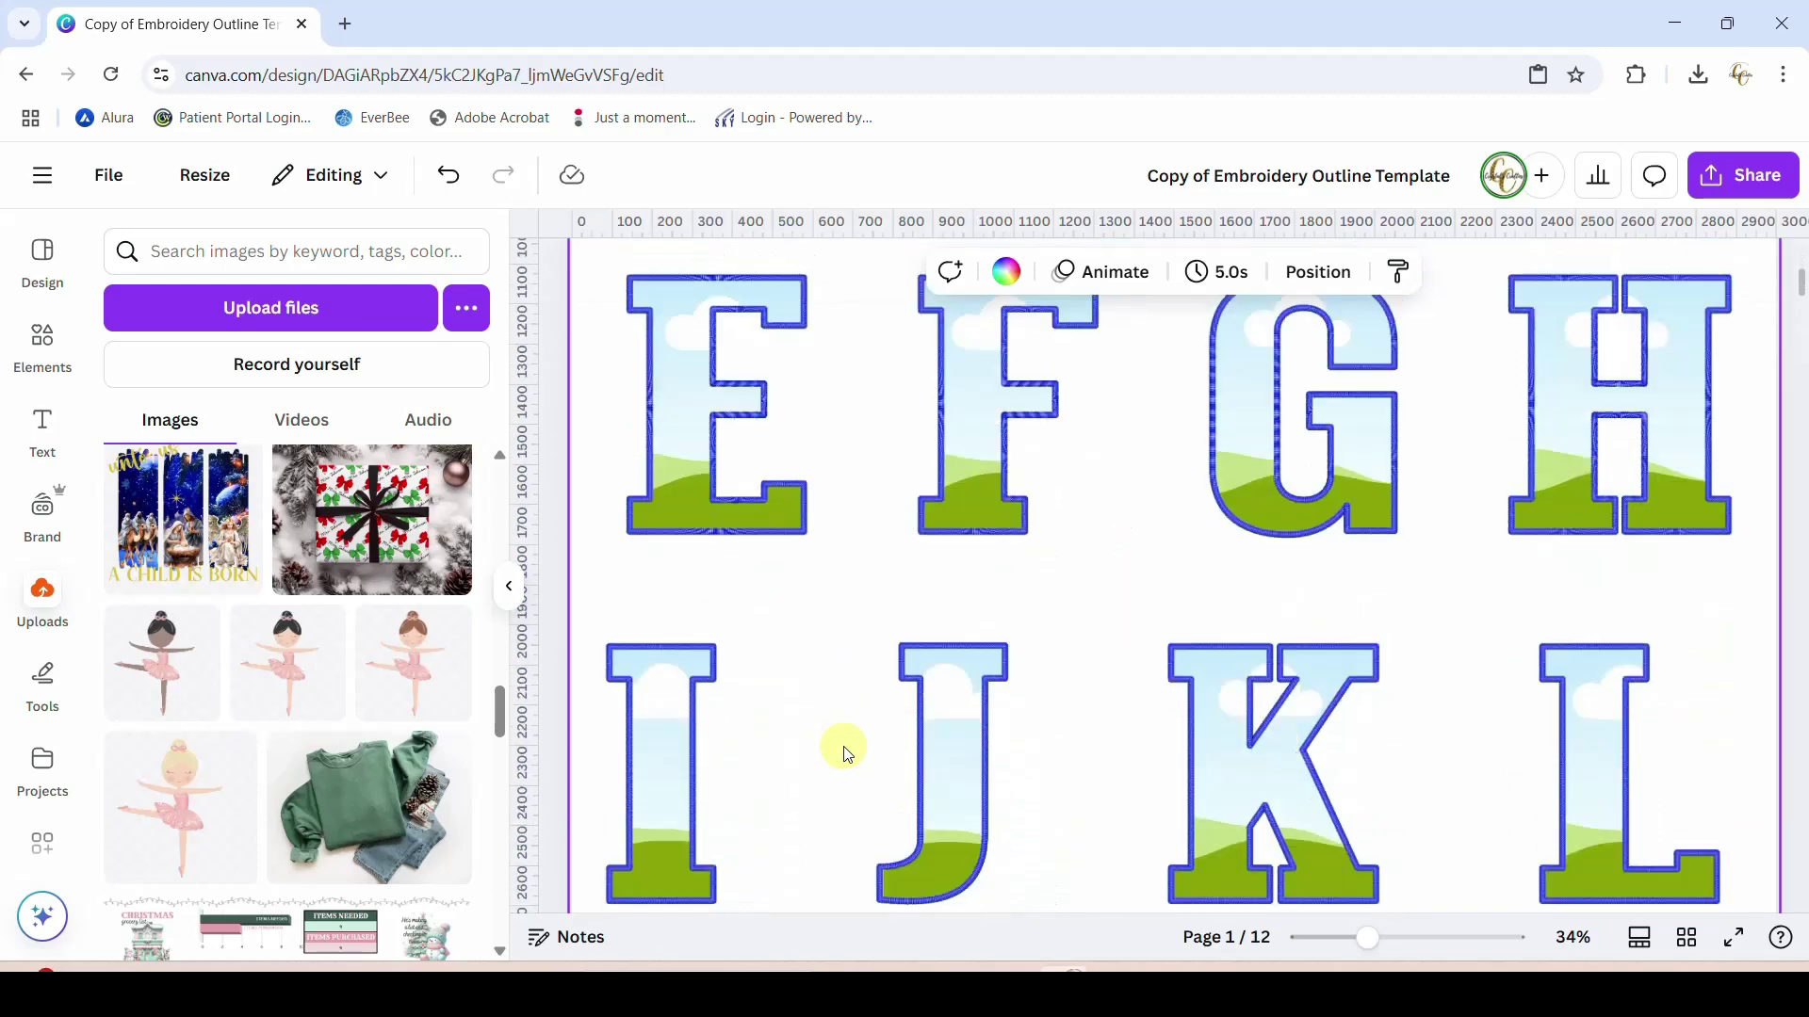
pyautogui.scroll(-4, 843, 754)
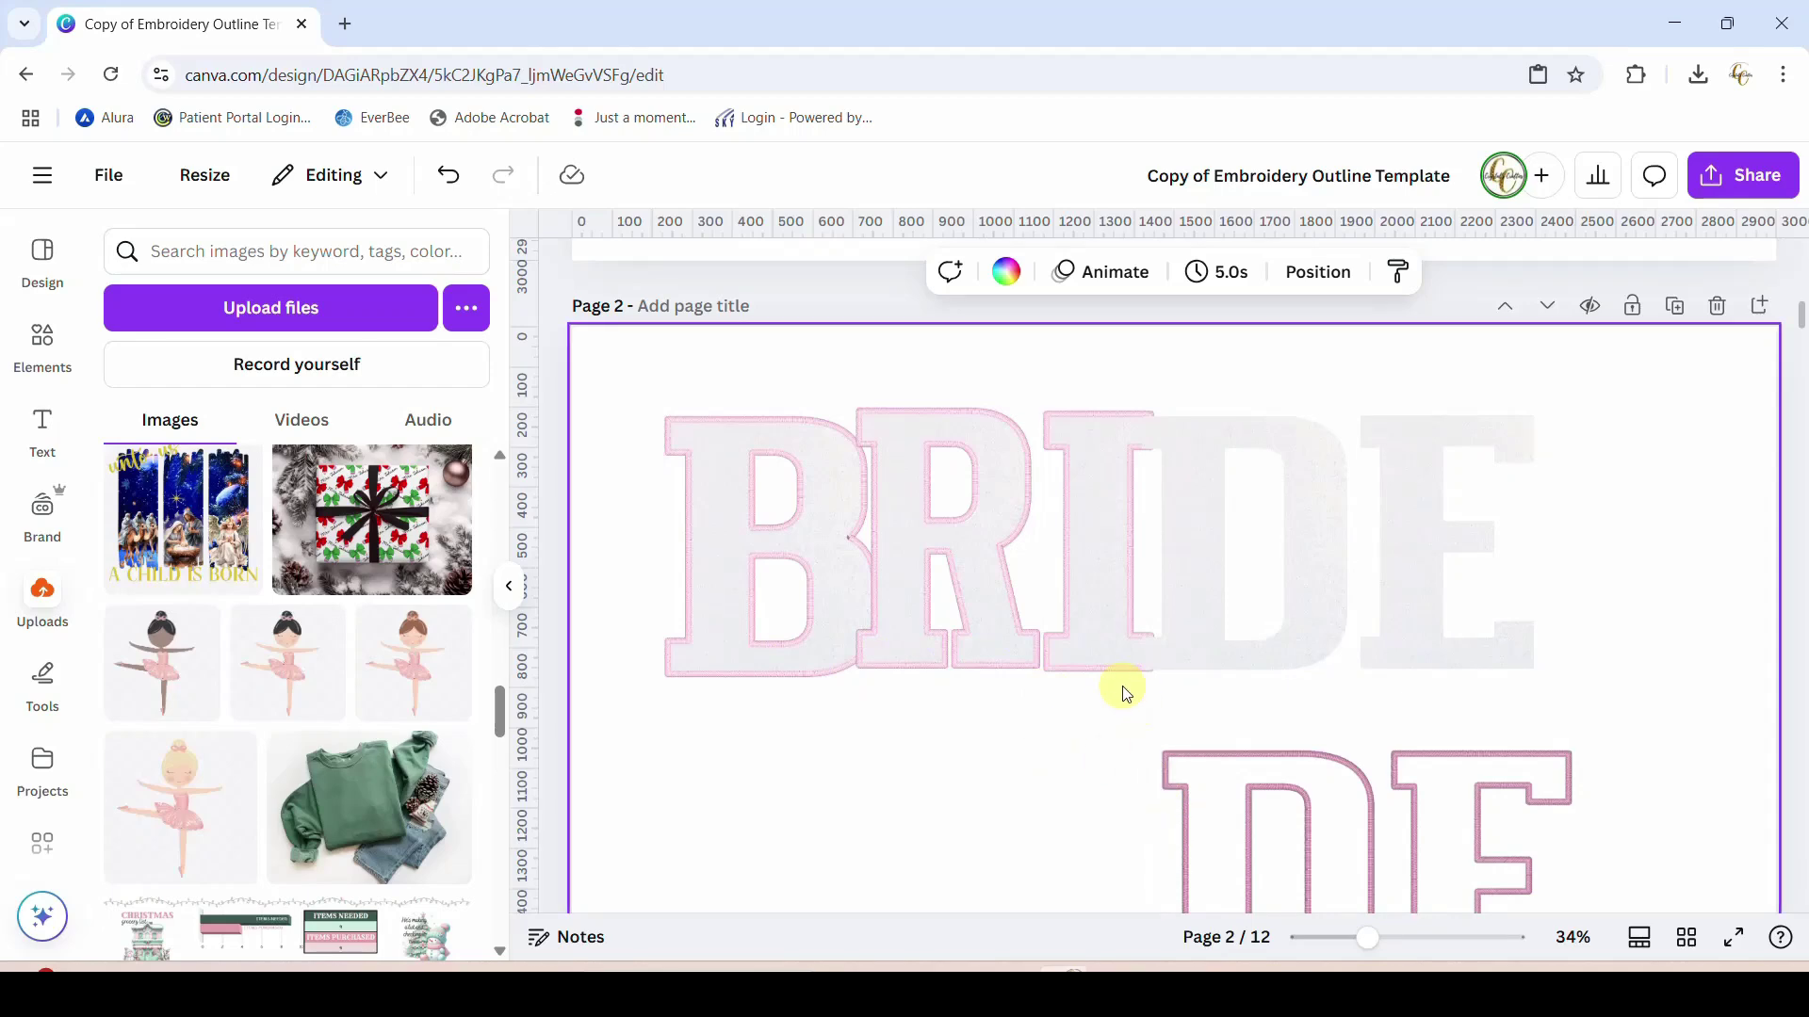
# Inspect the I outline's stitching up close and check its light pink among the document colors
pyautogui.moveTo(1373, 947); pyautogui.dragTo(1427, 937)
pyautogui.scroll(5, 1245, 728)
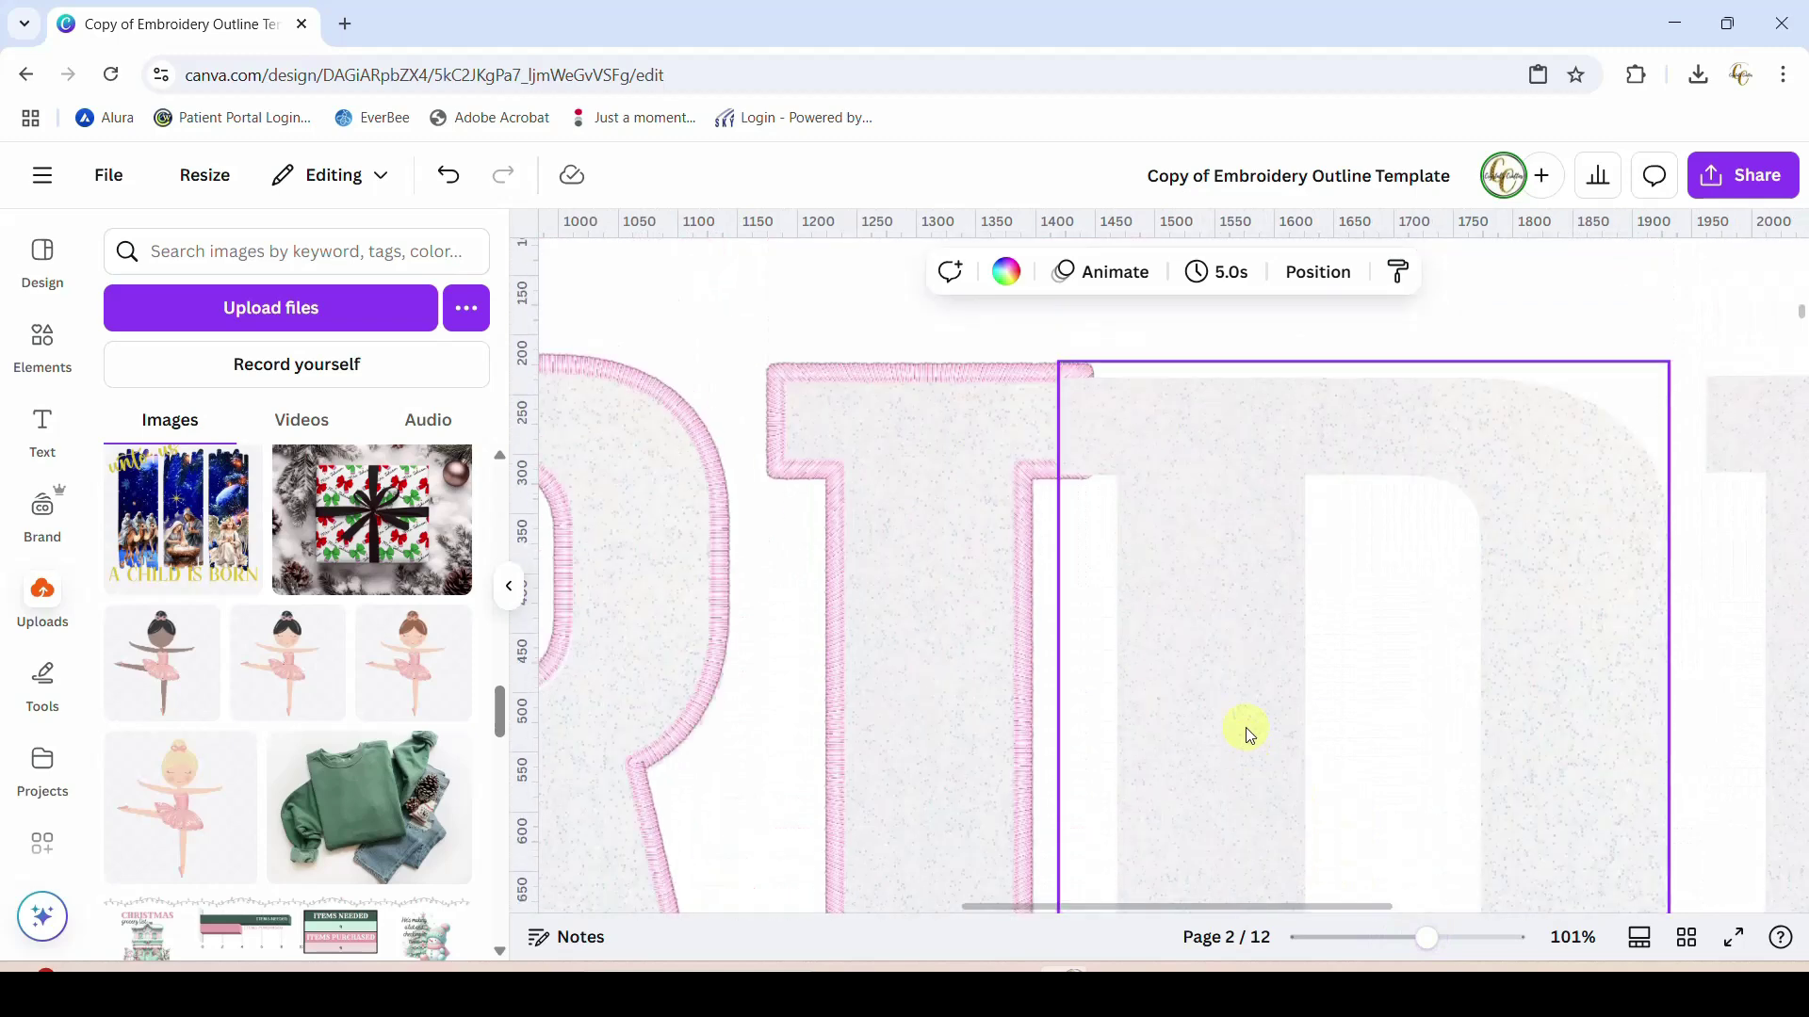
pyautogui.click(929, 496)
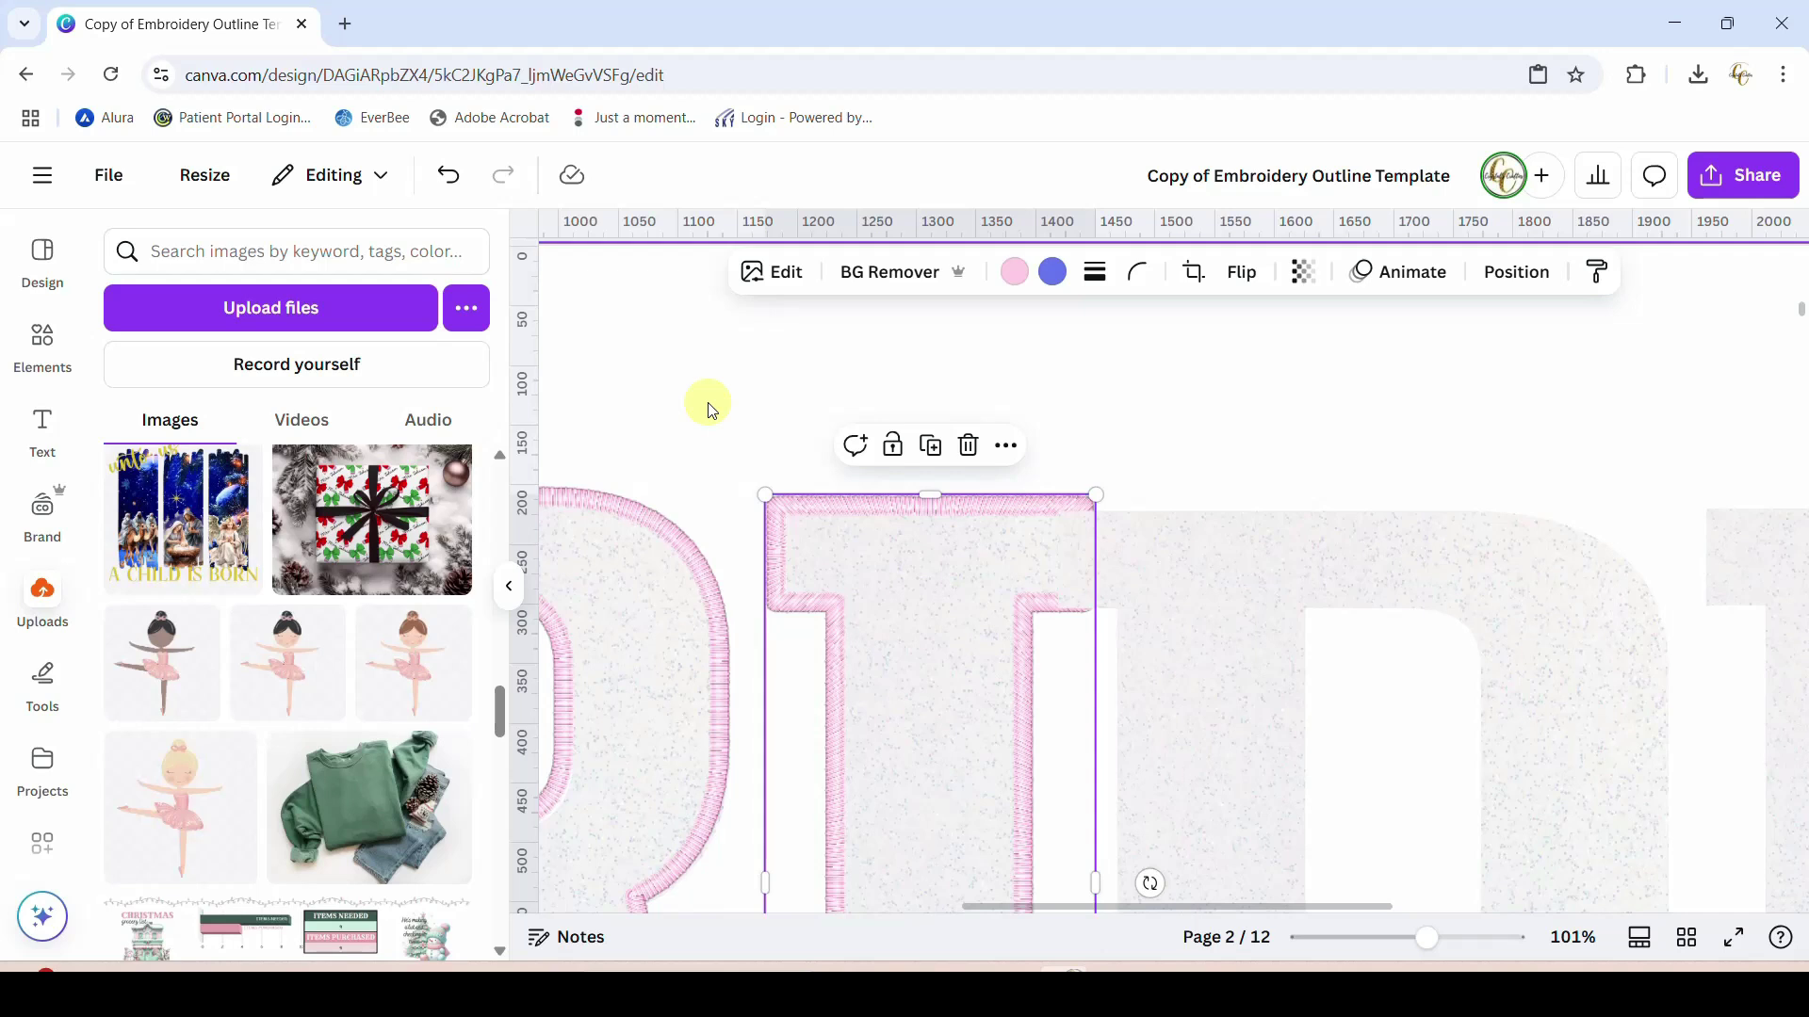
pyautogui.click(1013, 275)
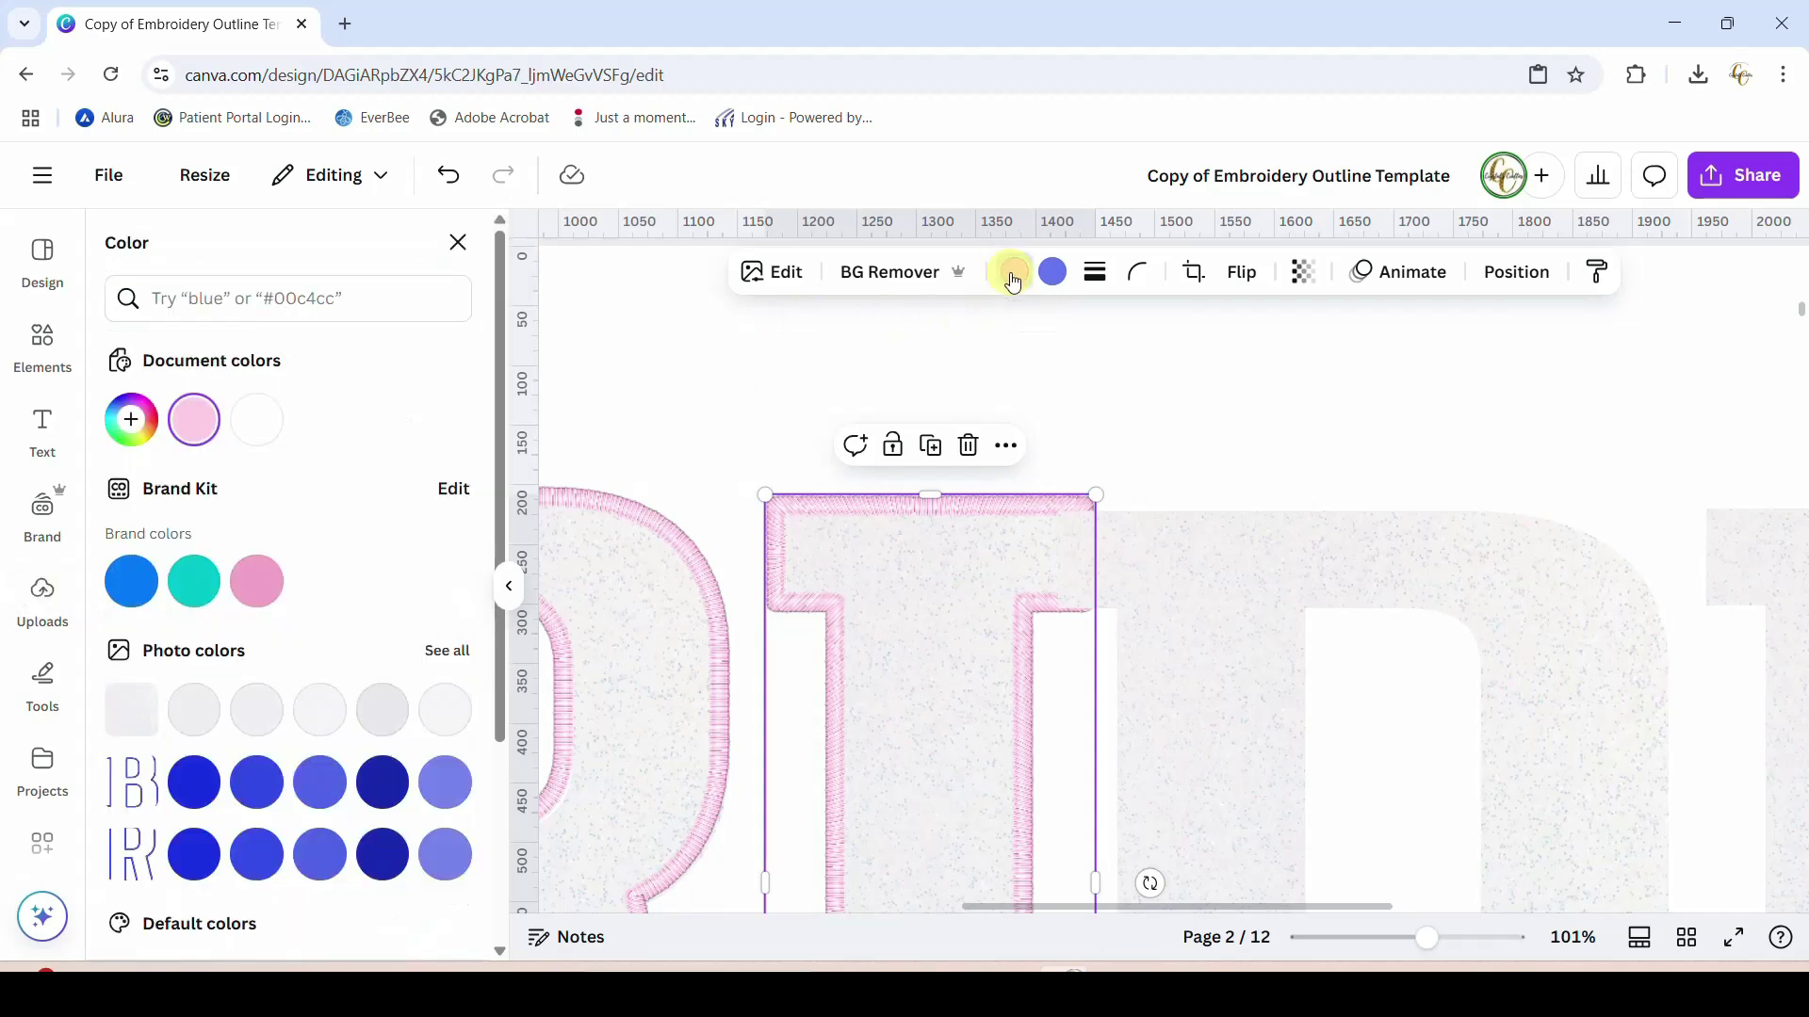
pyautogui.click(193, 426)
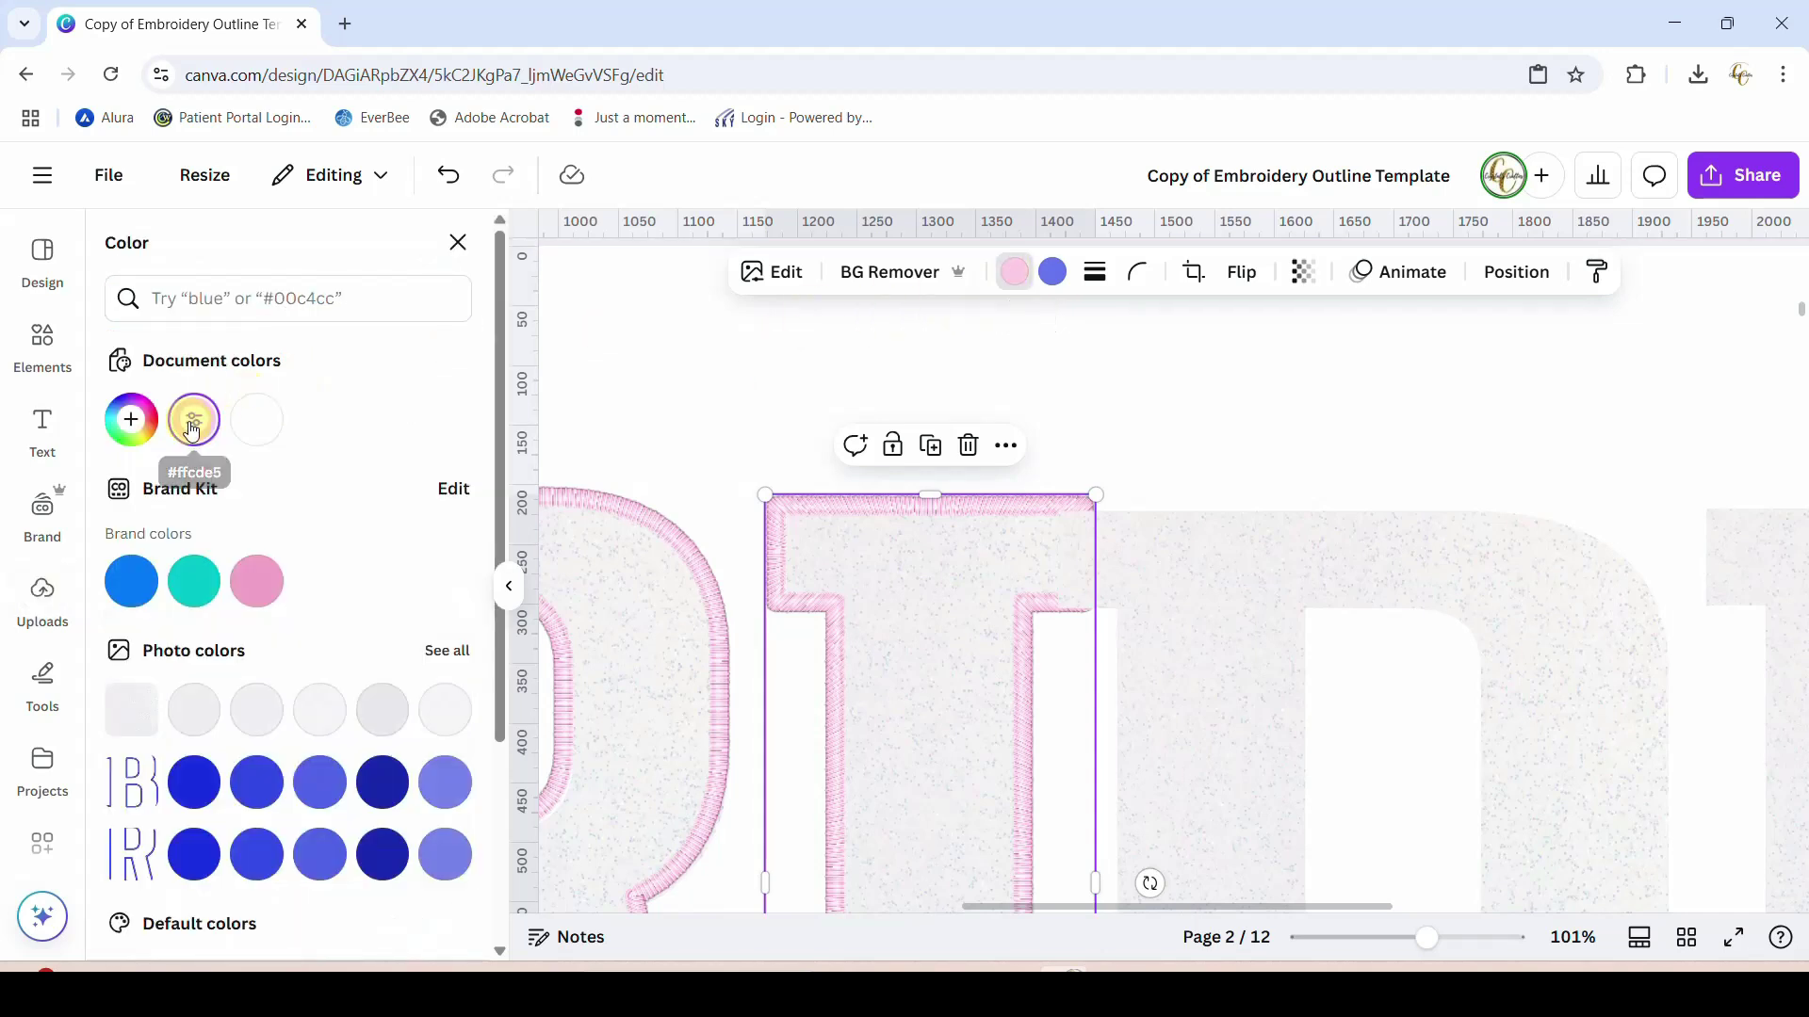
pyautogui.click(192, 426)
pyautogui.click(302, 416)
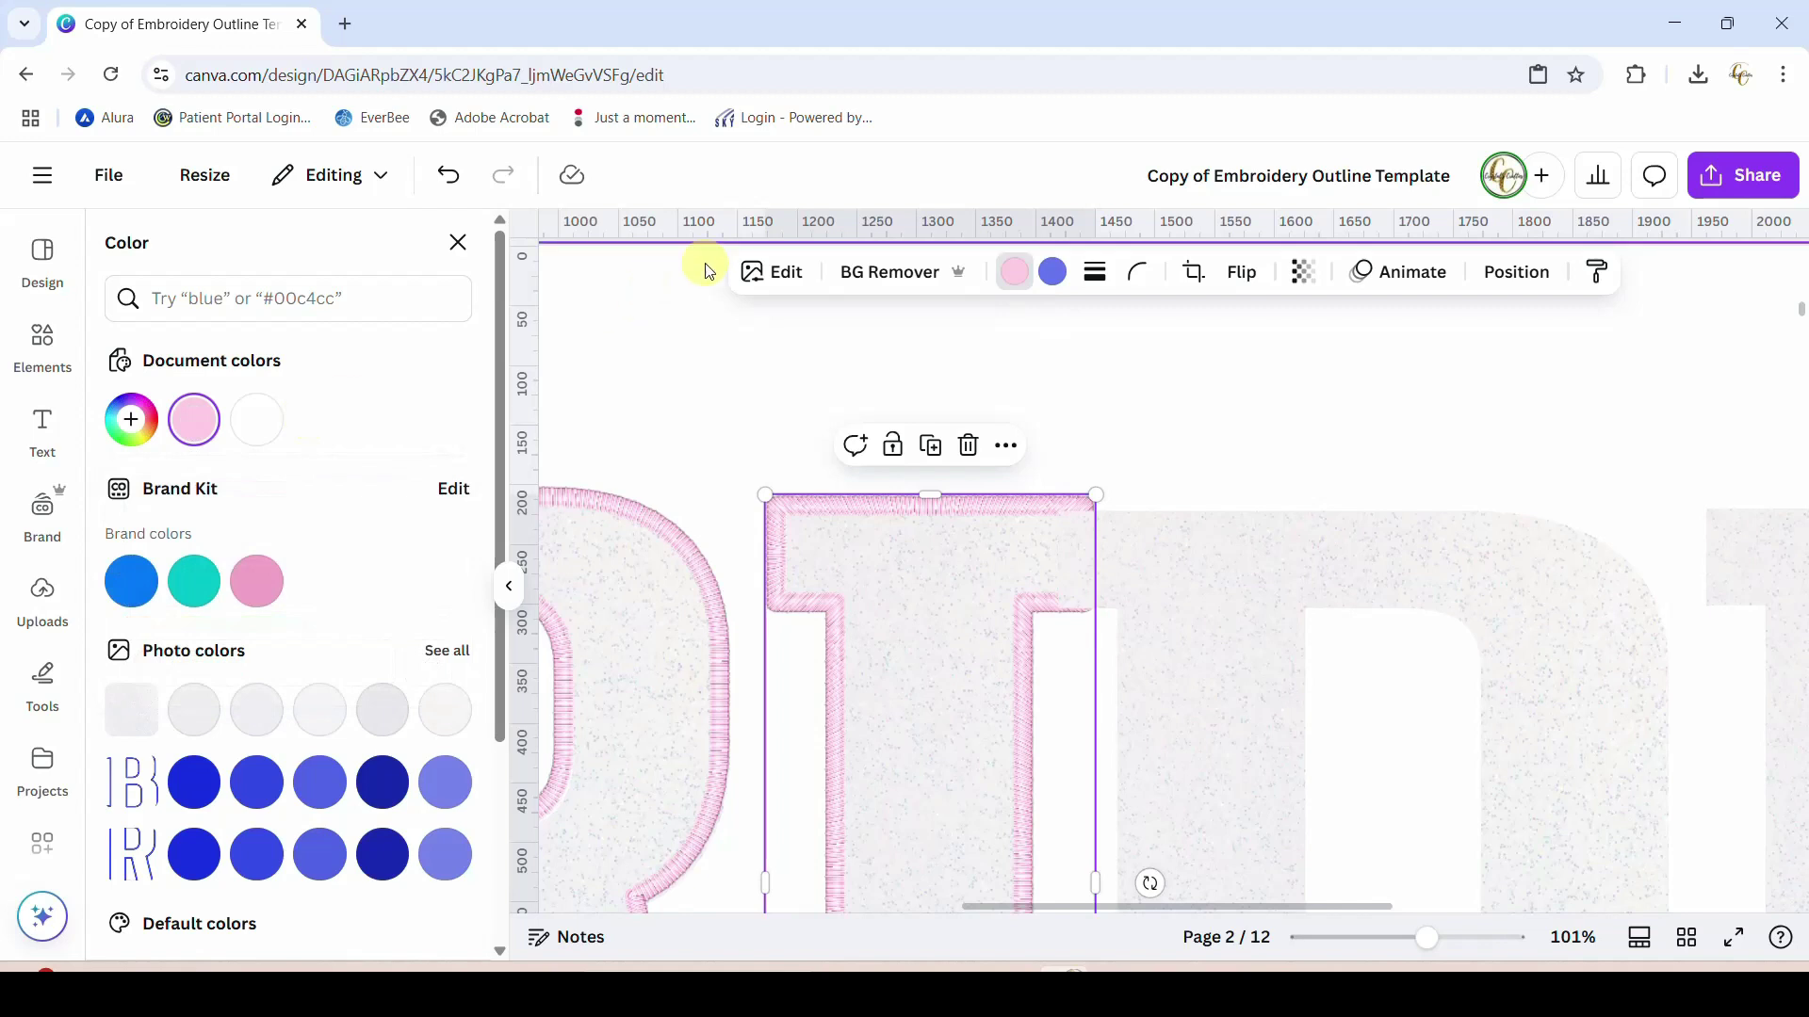
# Raise the whites adjustment of the I outline to 93
pyautogui.click(772, 272)
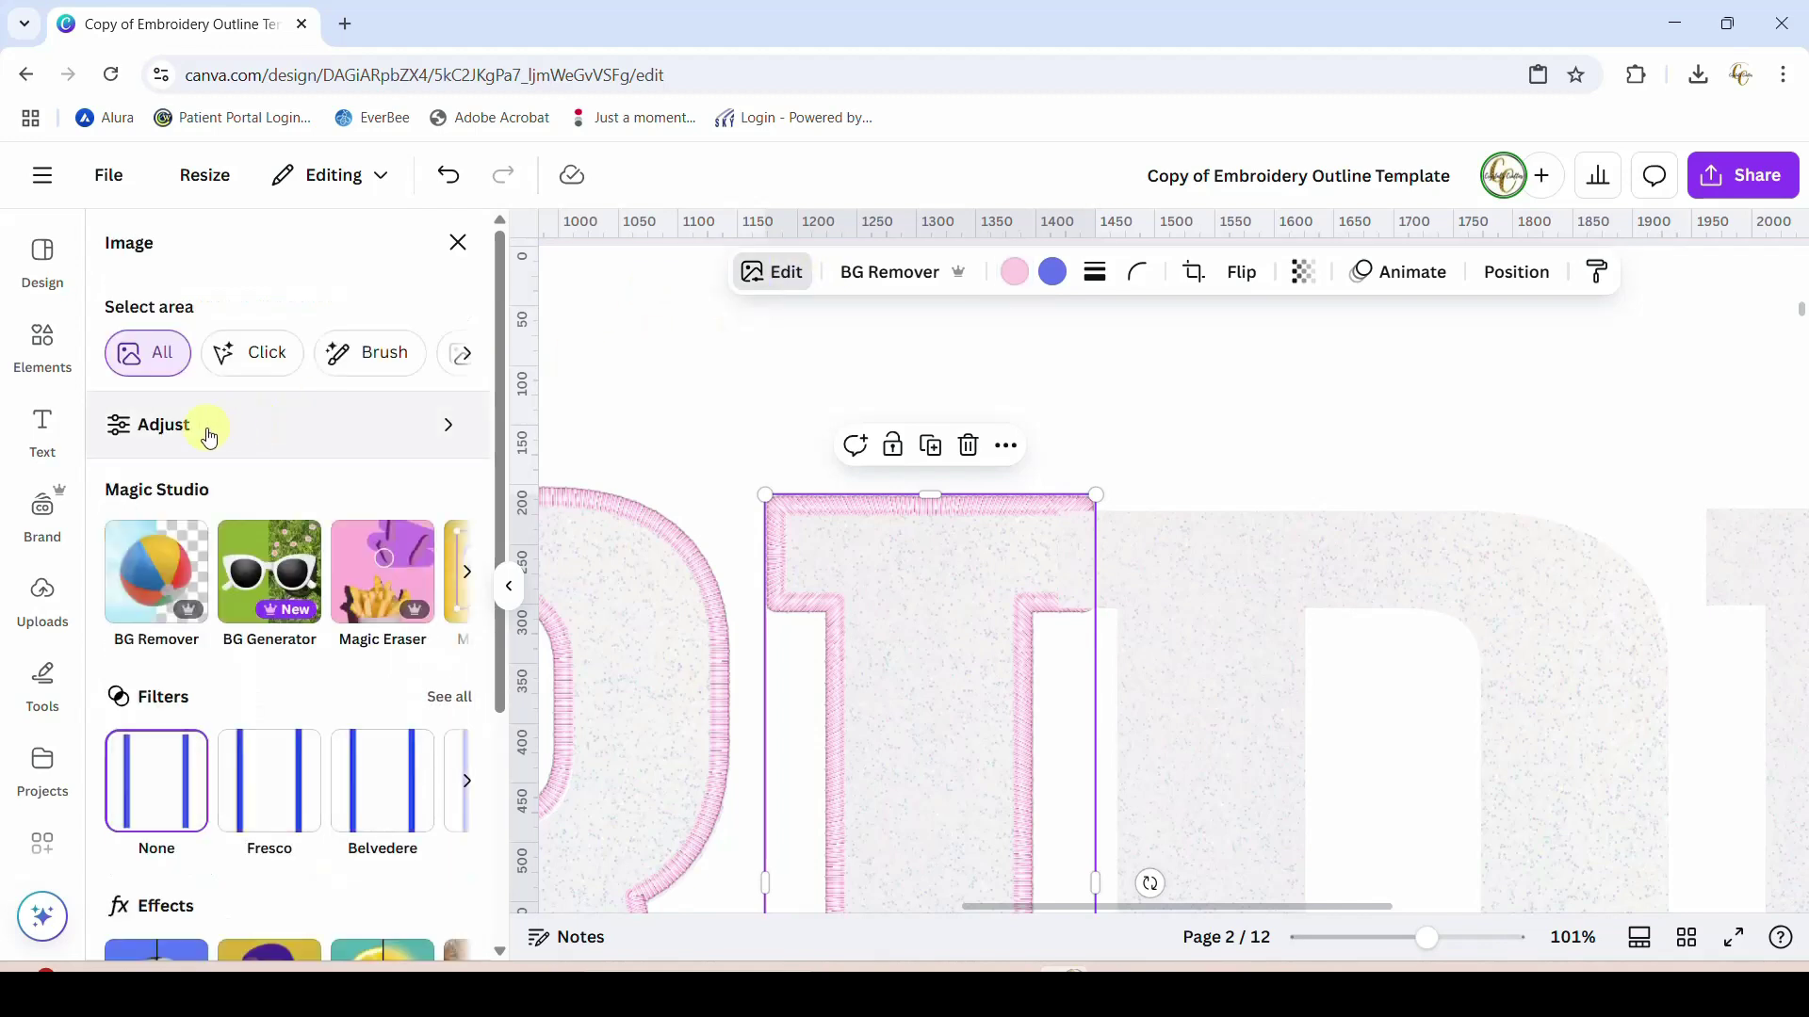
pyautogui.click(208, 436)
pyautogui.scroll(-5, 243, 579)
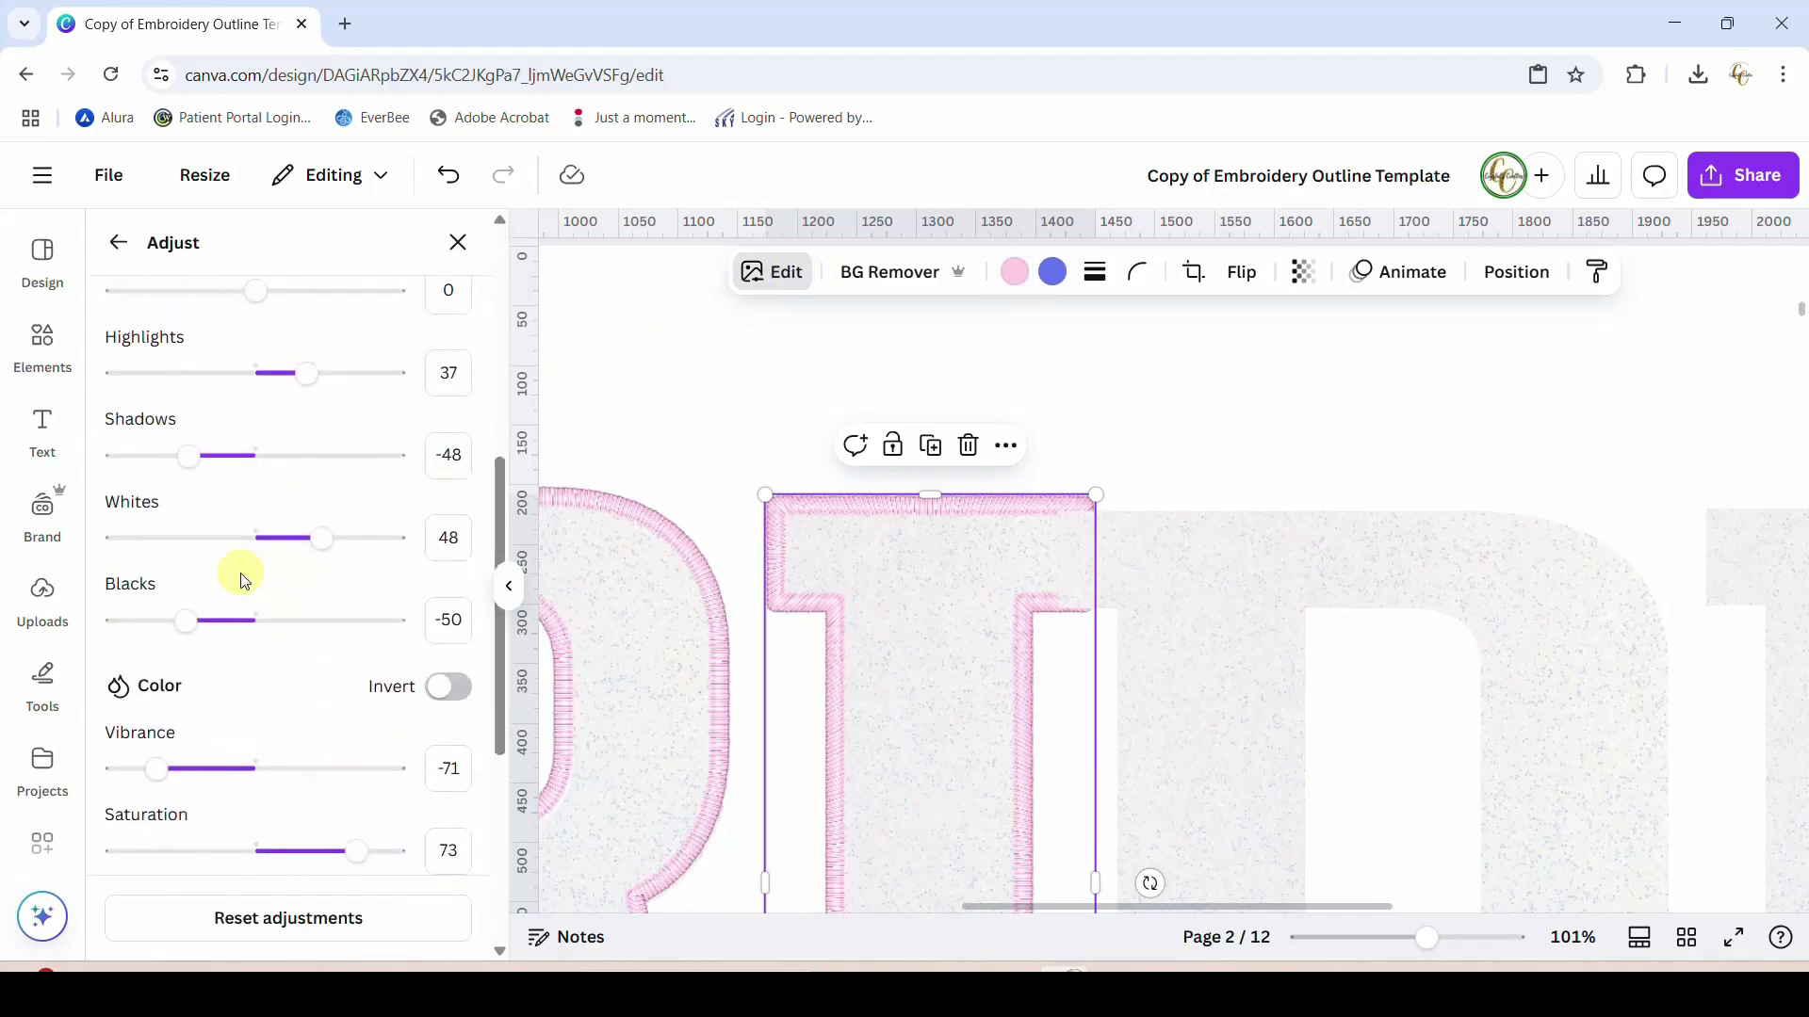
pyautogui.scroll(-2, 243, 580)
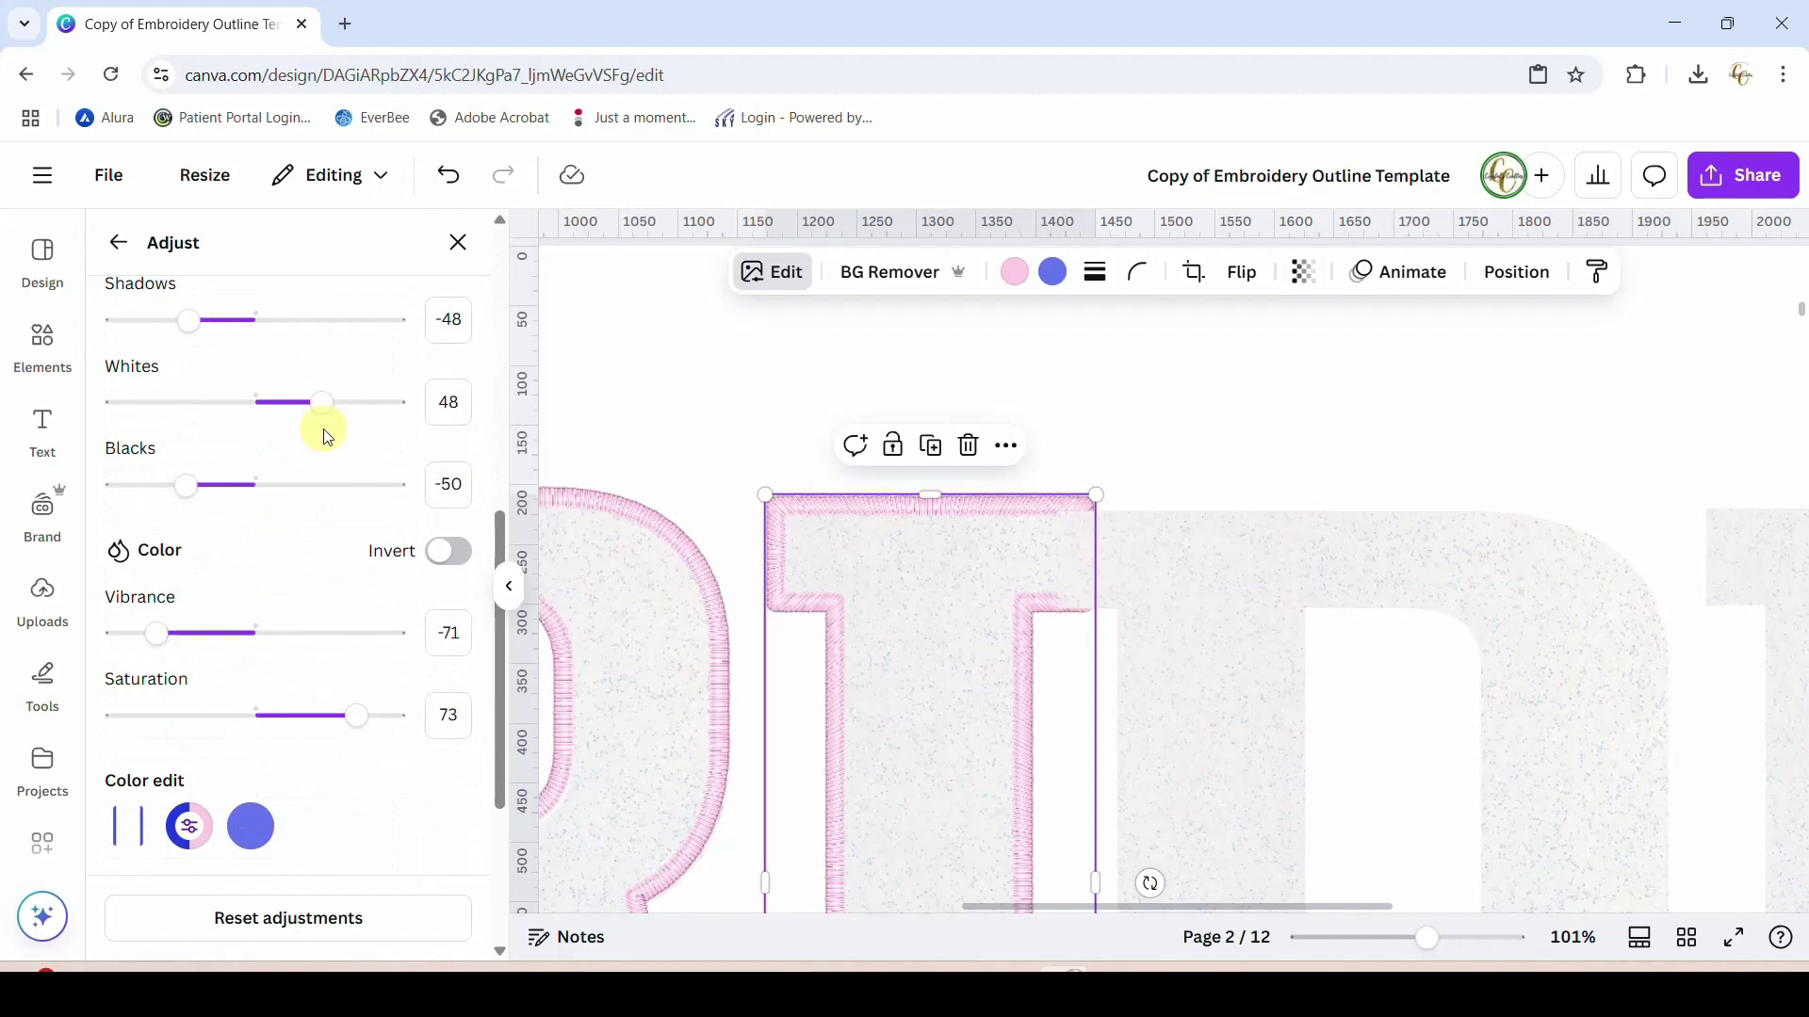
pyautogui.moveTo(322, 402); pyautogui.dragTo(389, 396)
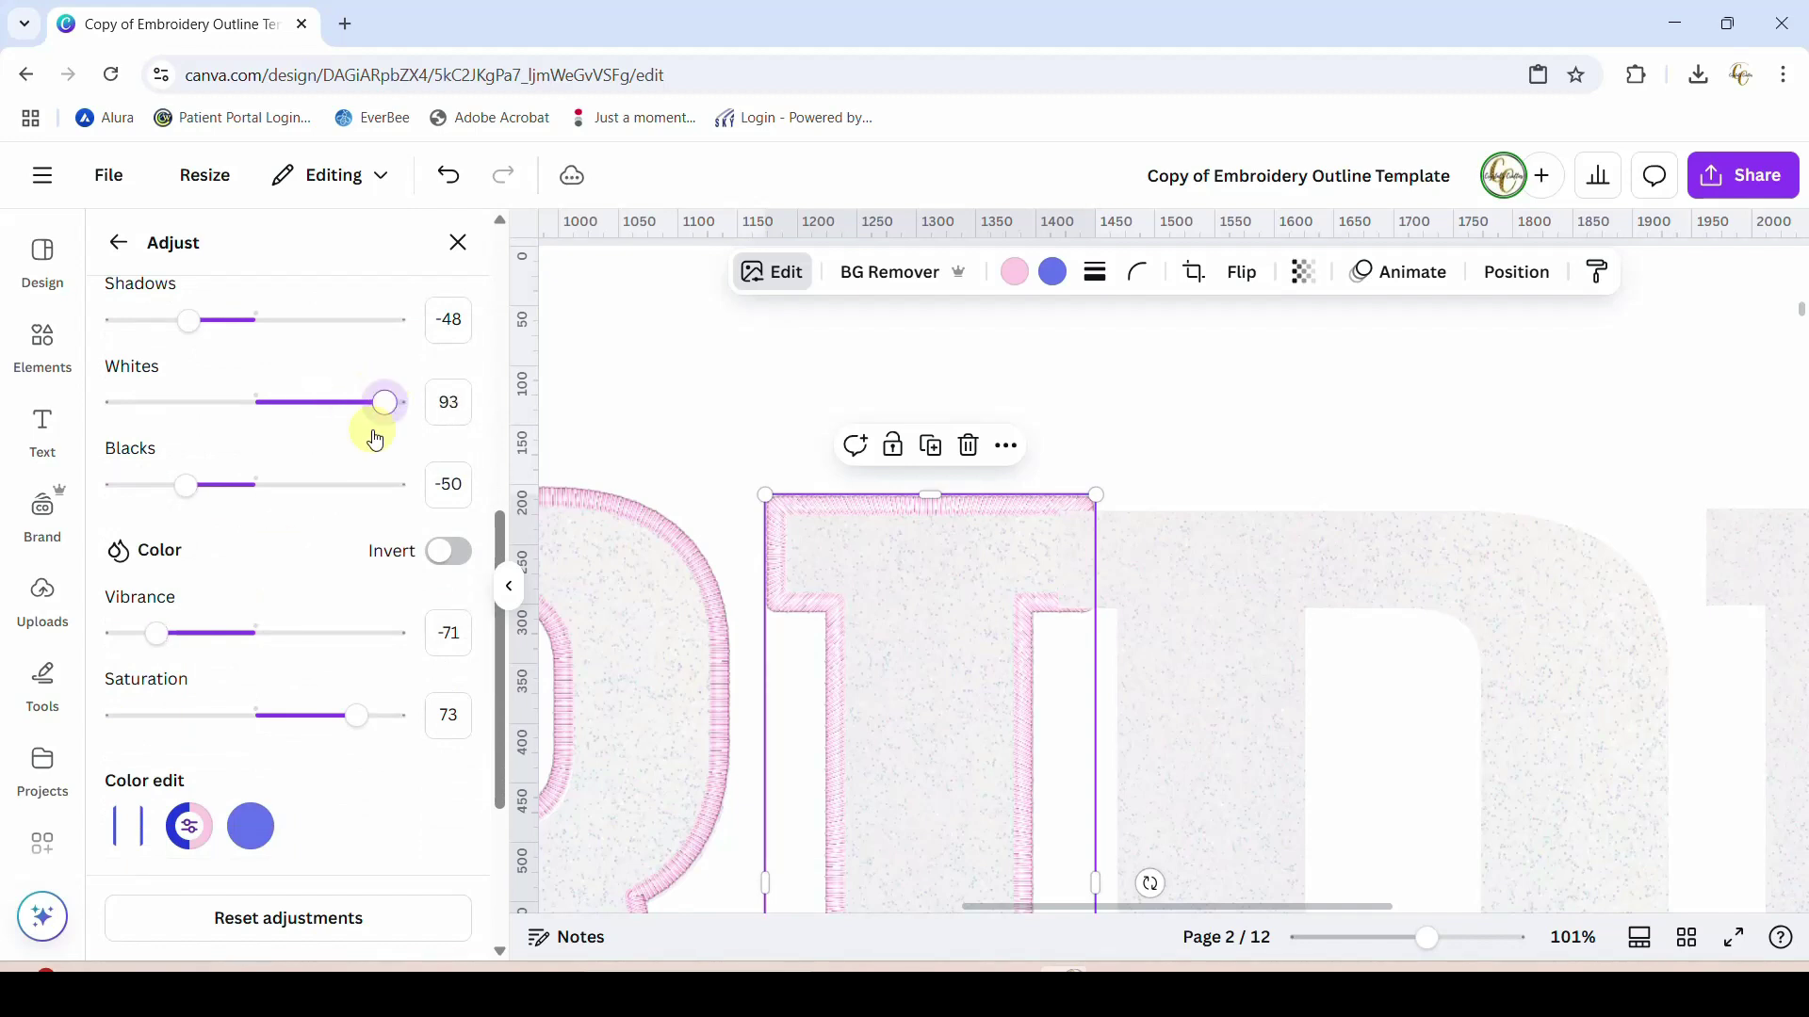
# Recolor the I outline white from the document colors
pyautogui.scroll(3, 375, 440)
pyautogui.click(1014, 272)
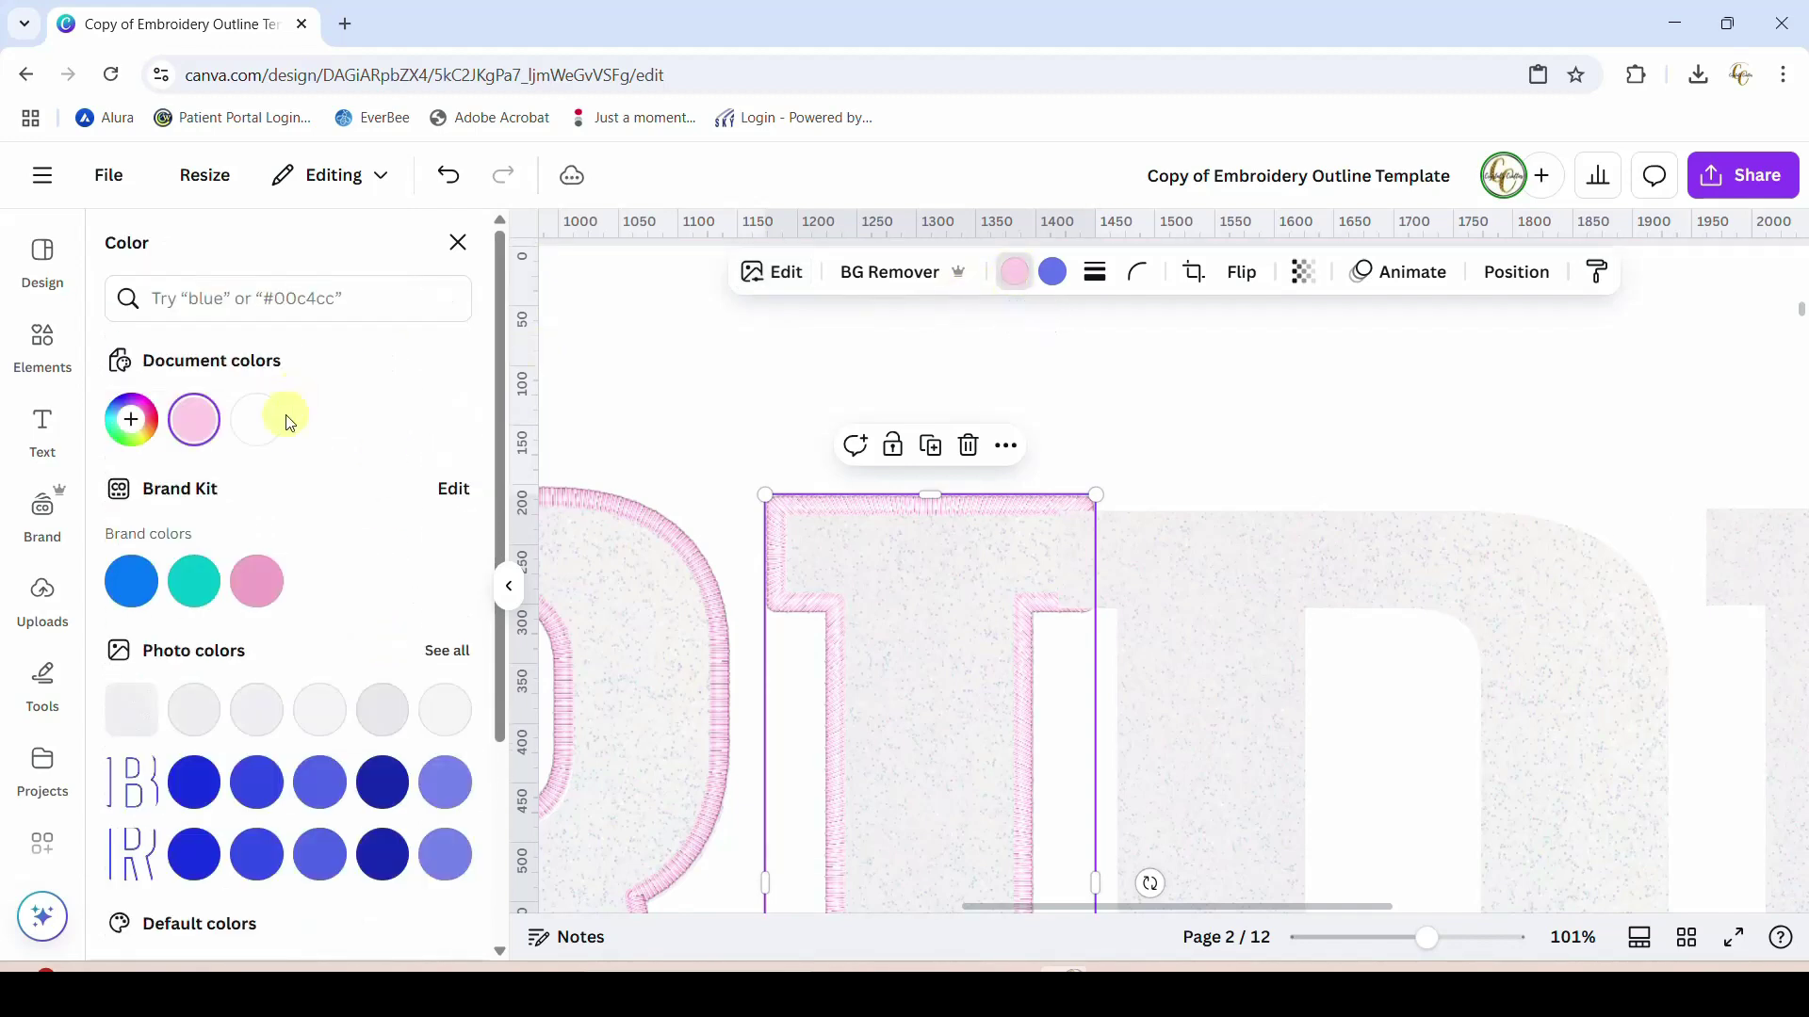
pyautogui.click(256, 420)
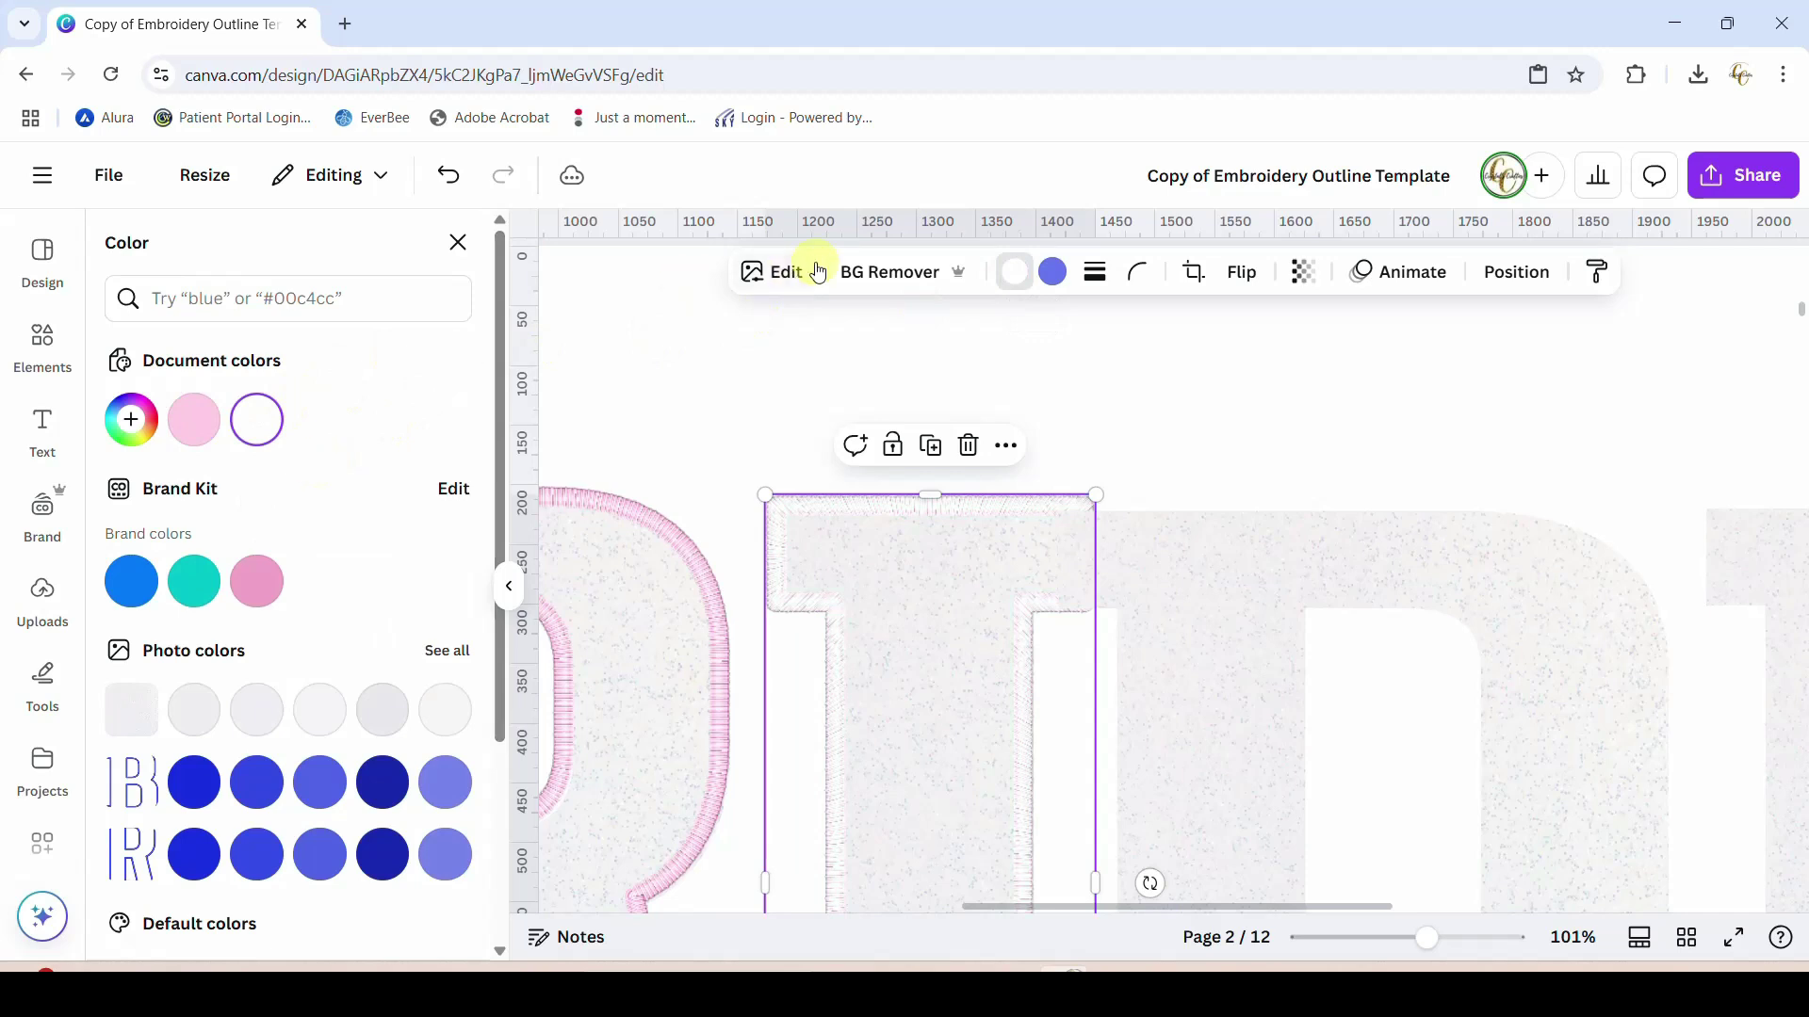
# Adjust the I outline's brightness to 61, highlights to 49, shadows to -96 and whites to 41
pyautogui.click(787, 274)
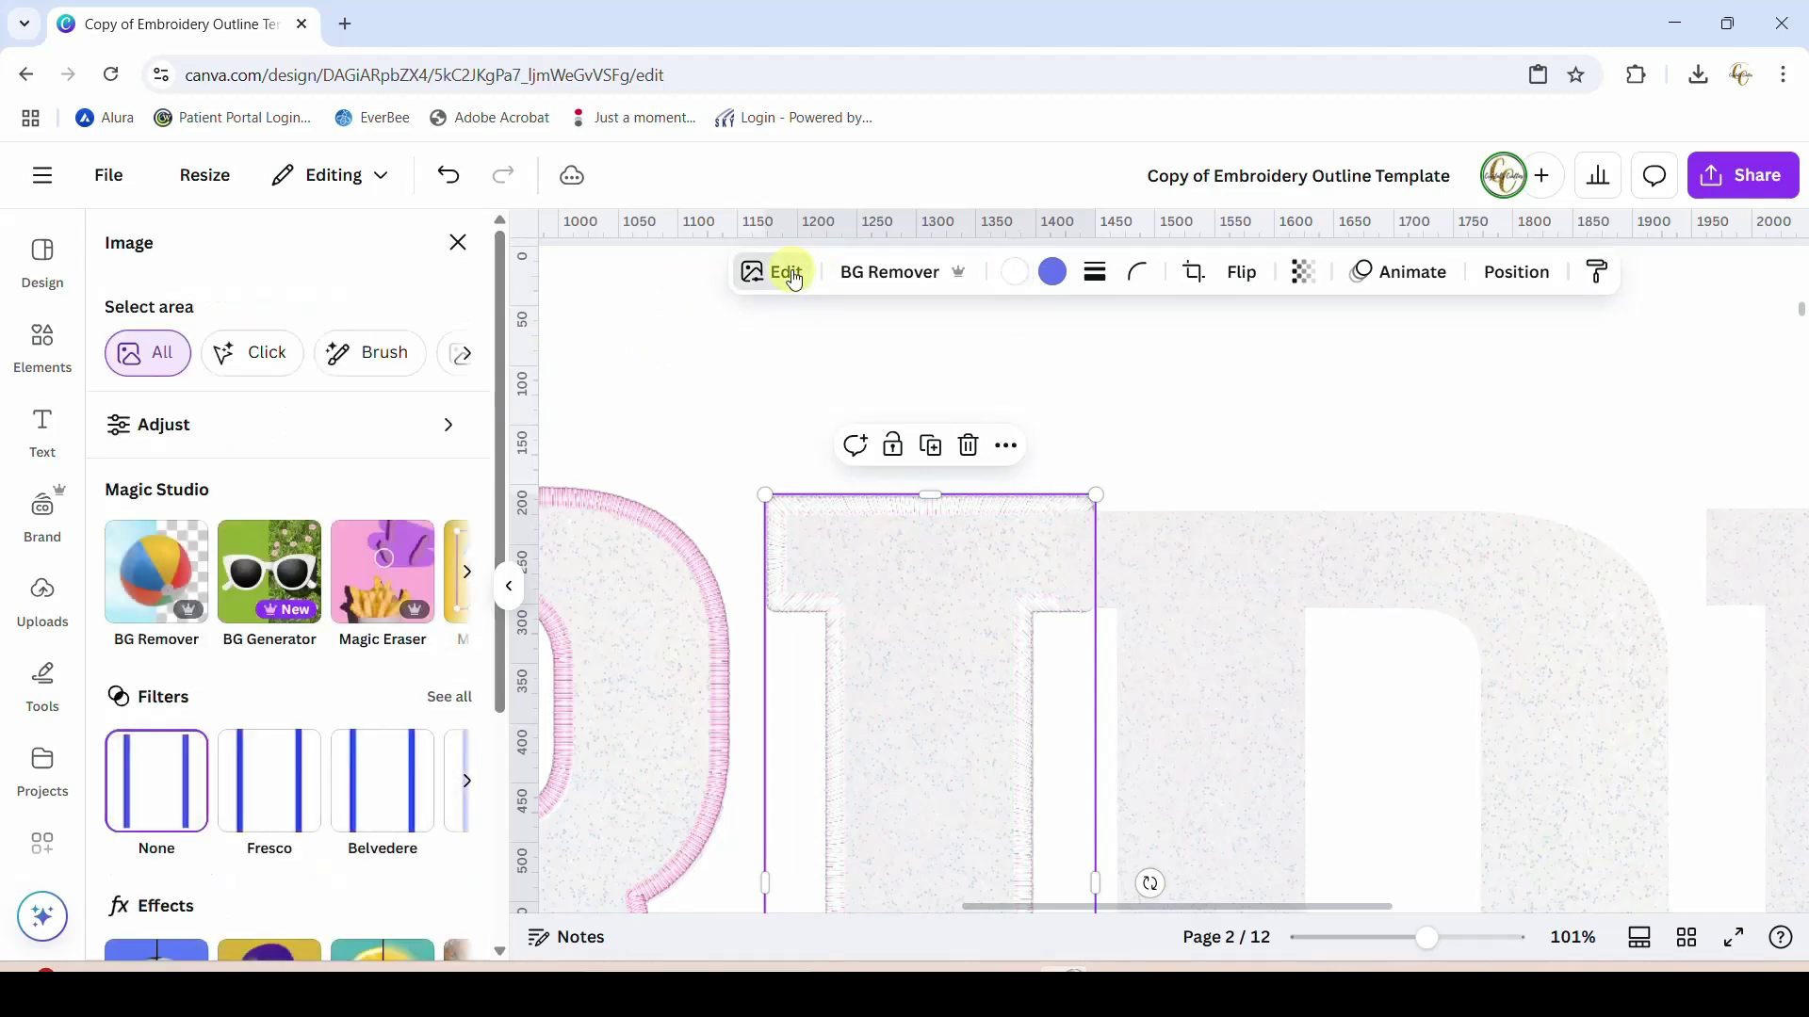
pyautogui.click(166, 435)
pyautogui.scroll(-3, 193, 514)
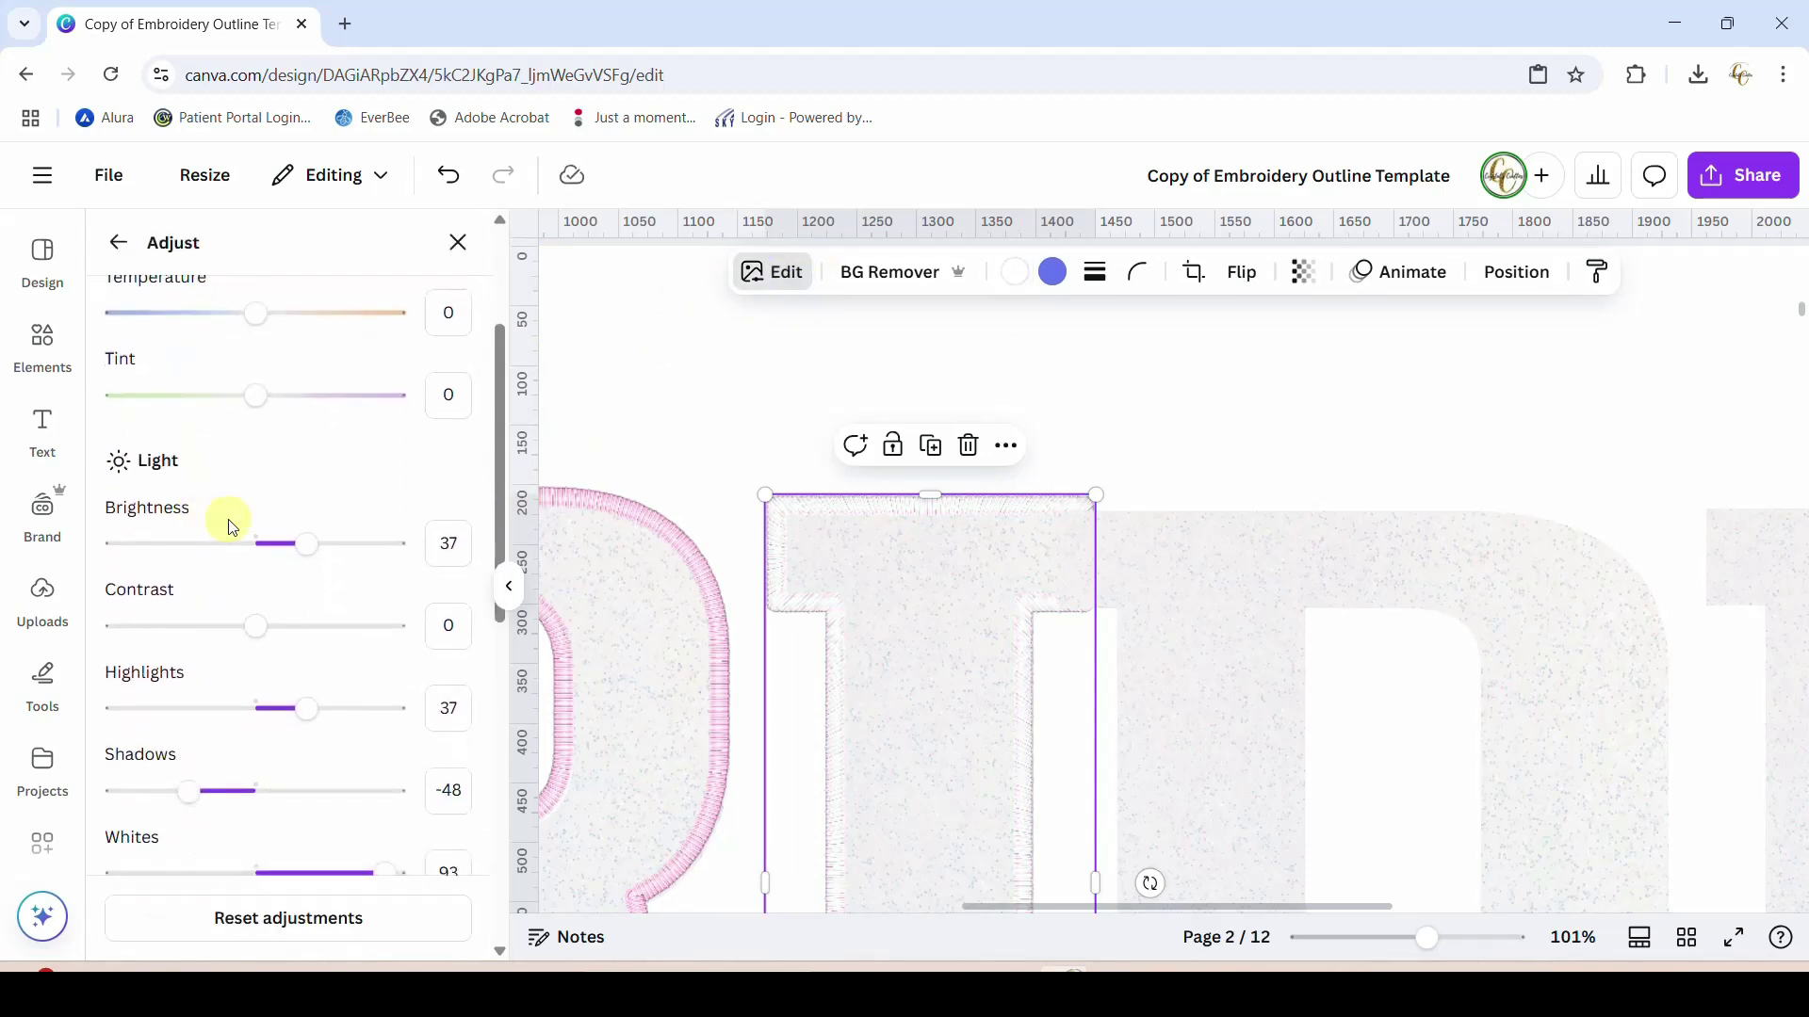
pyautogui.moveTo(308, 558)
pyautogui.mouseDown()
pyautogui.moveTo(357, 545)
pyautogui.moveTo(339, 545)
pyautogui.mouseUp()
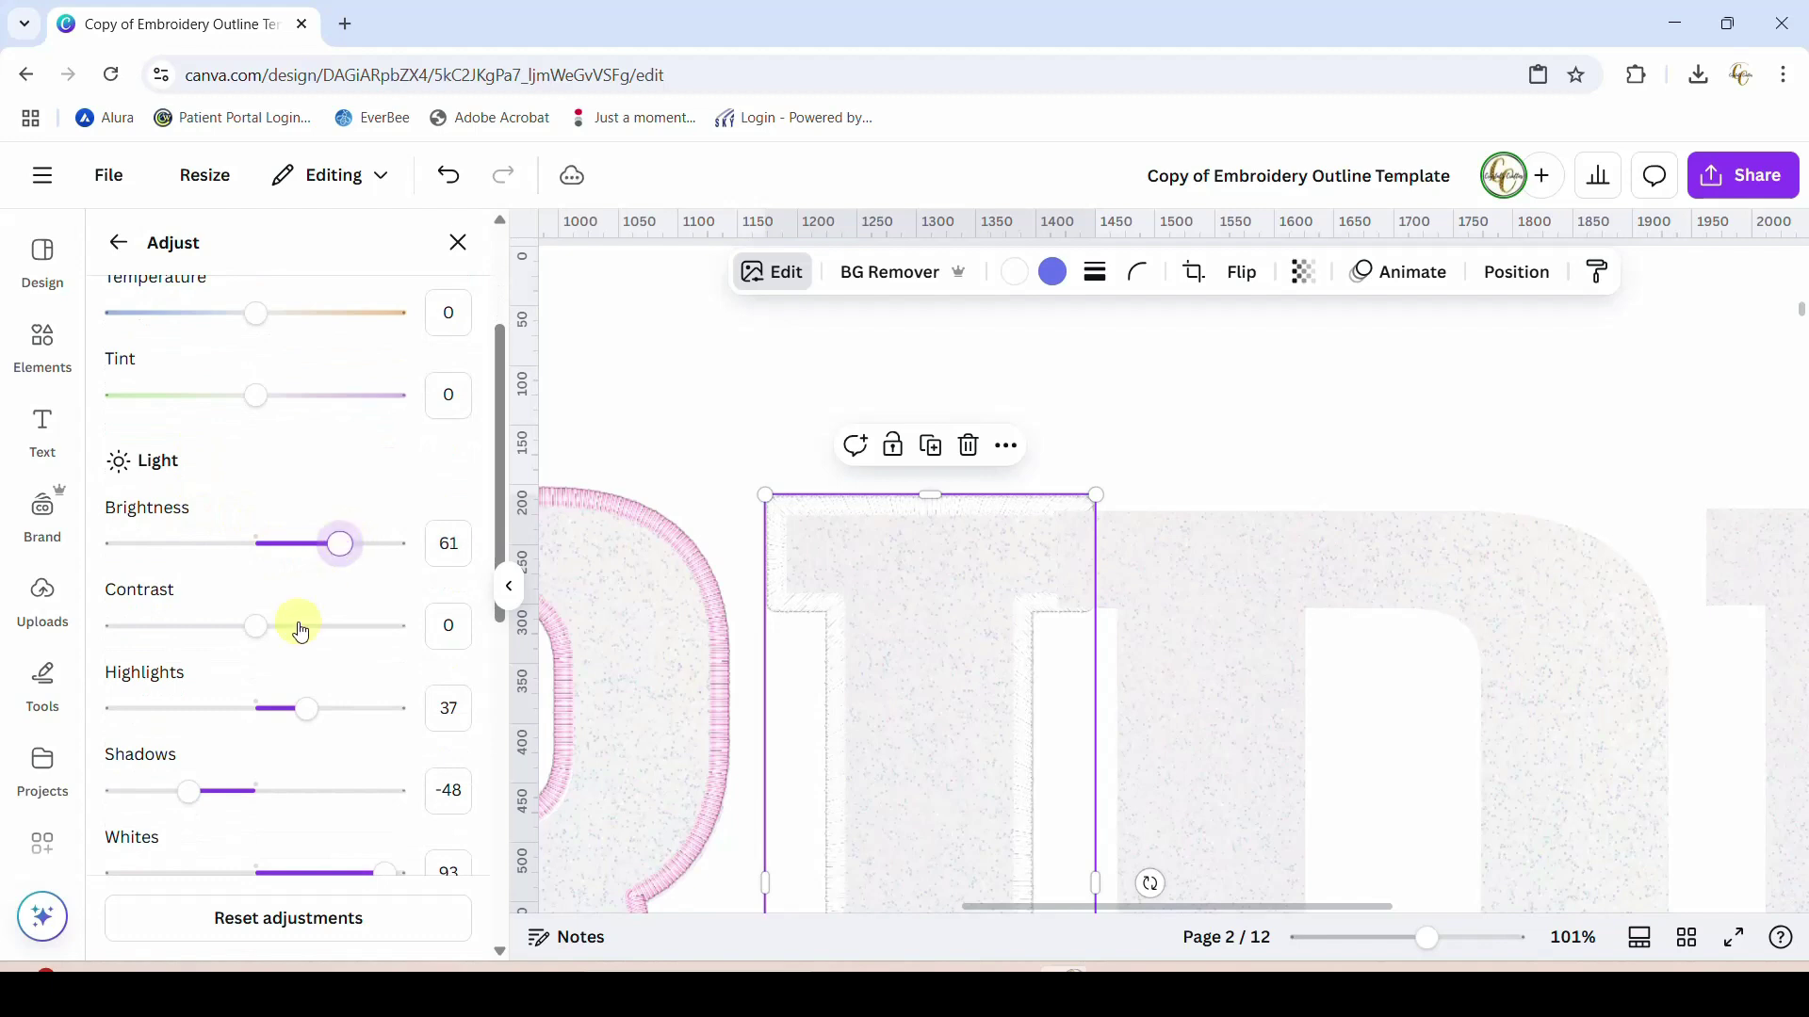
pyautogui.moveTo(297, 711); pyautogui.dragTo(323, 710)
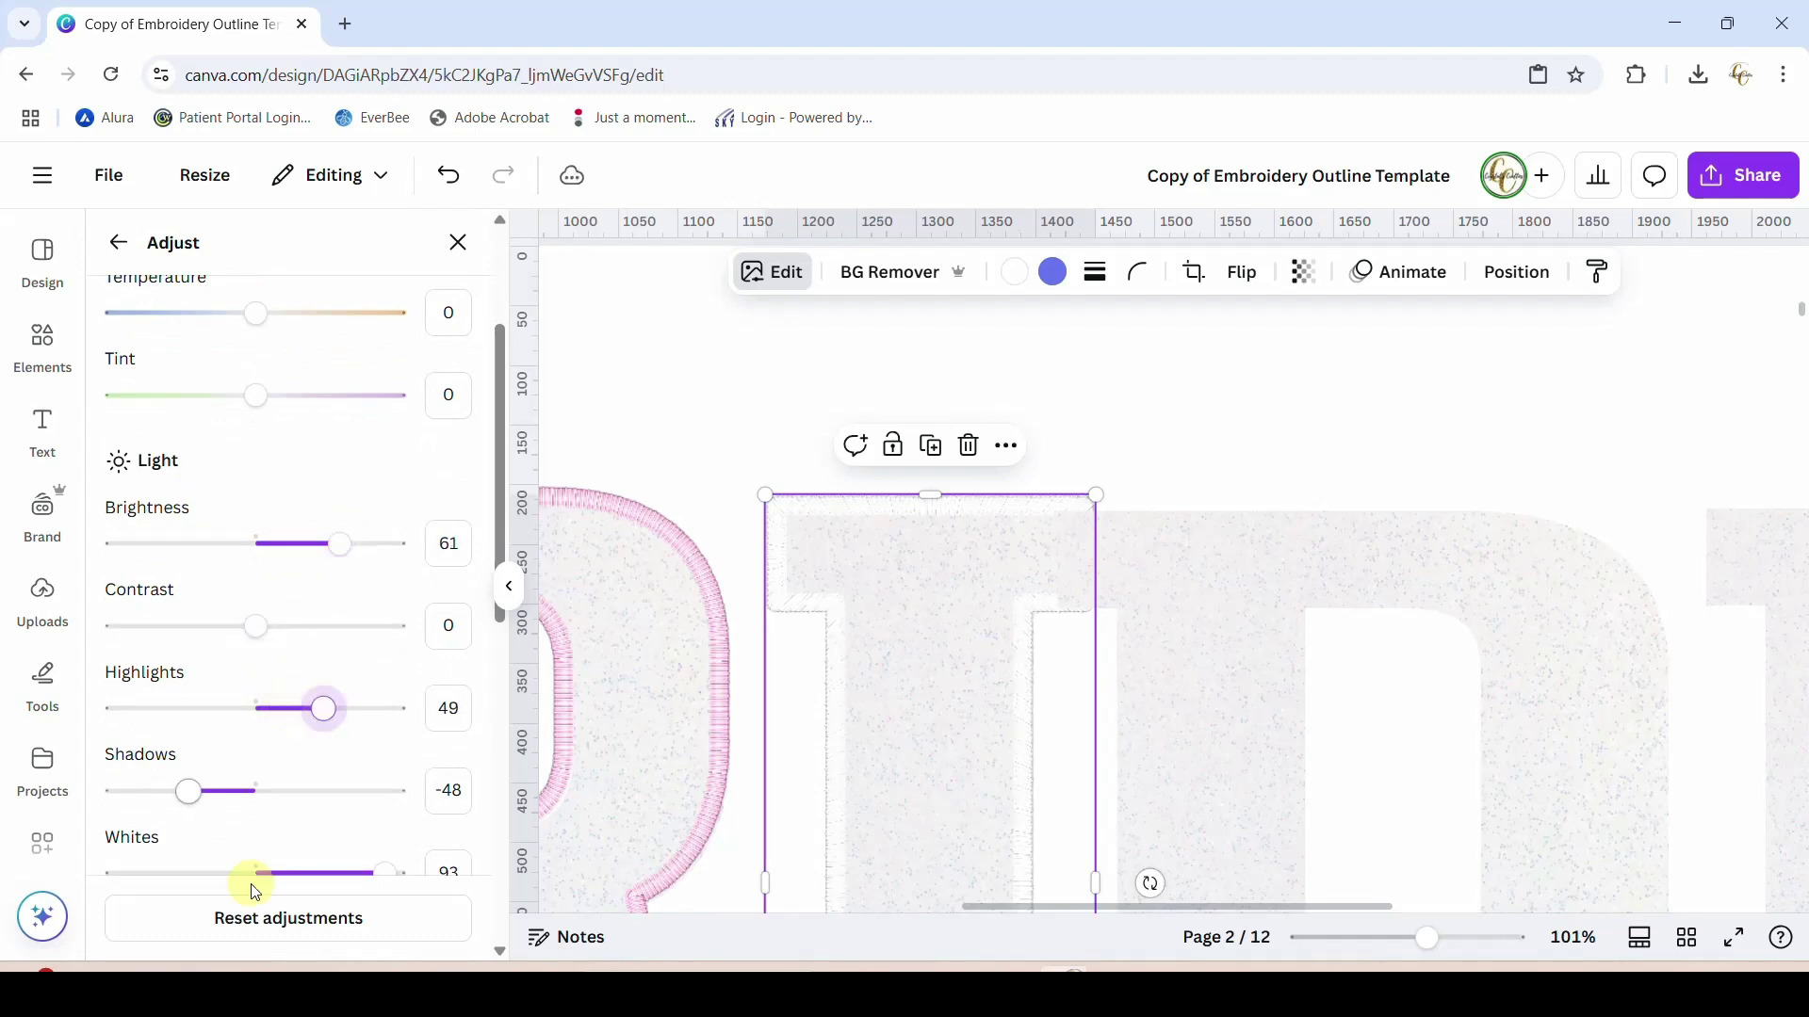
pyautogui.moveTo(188, 794); pyautogui.dragTo(121, 791)
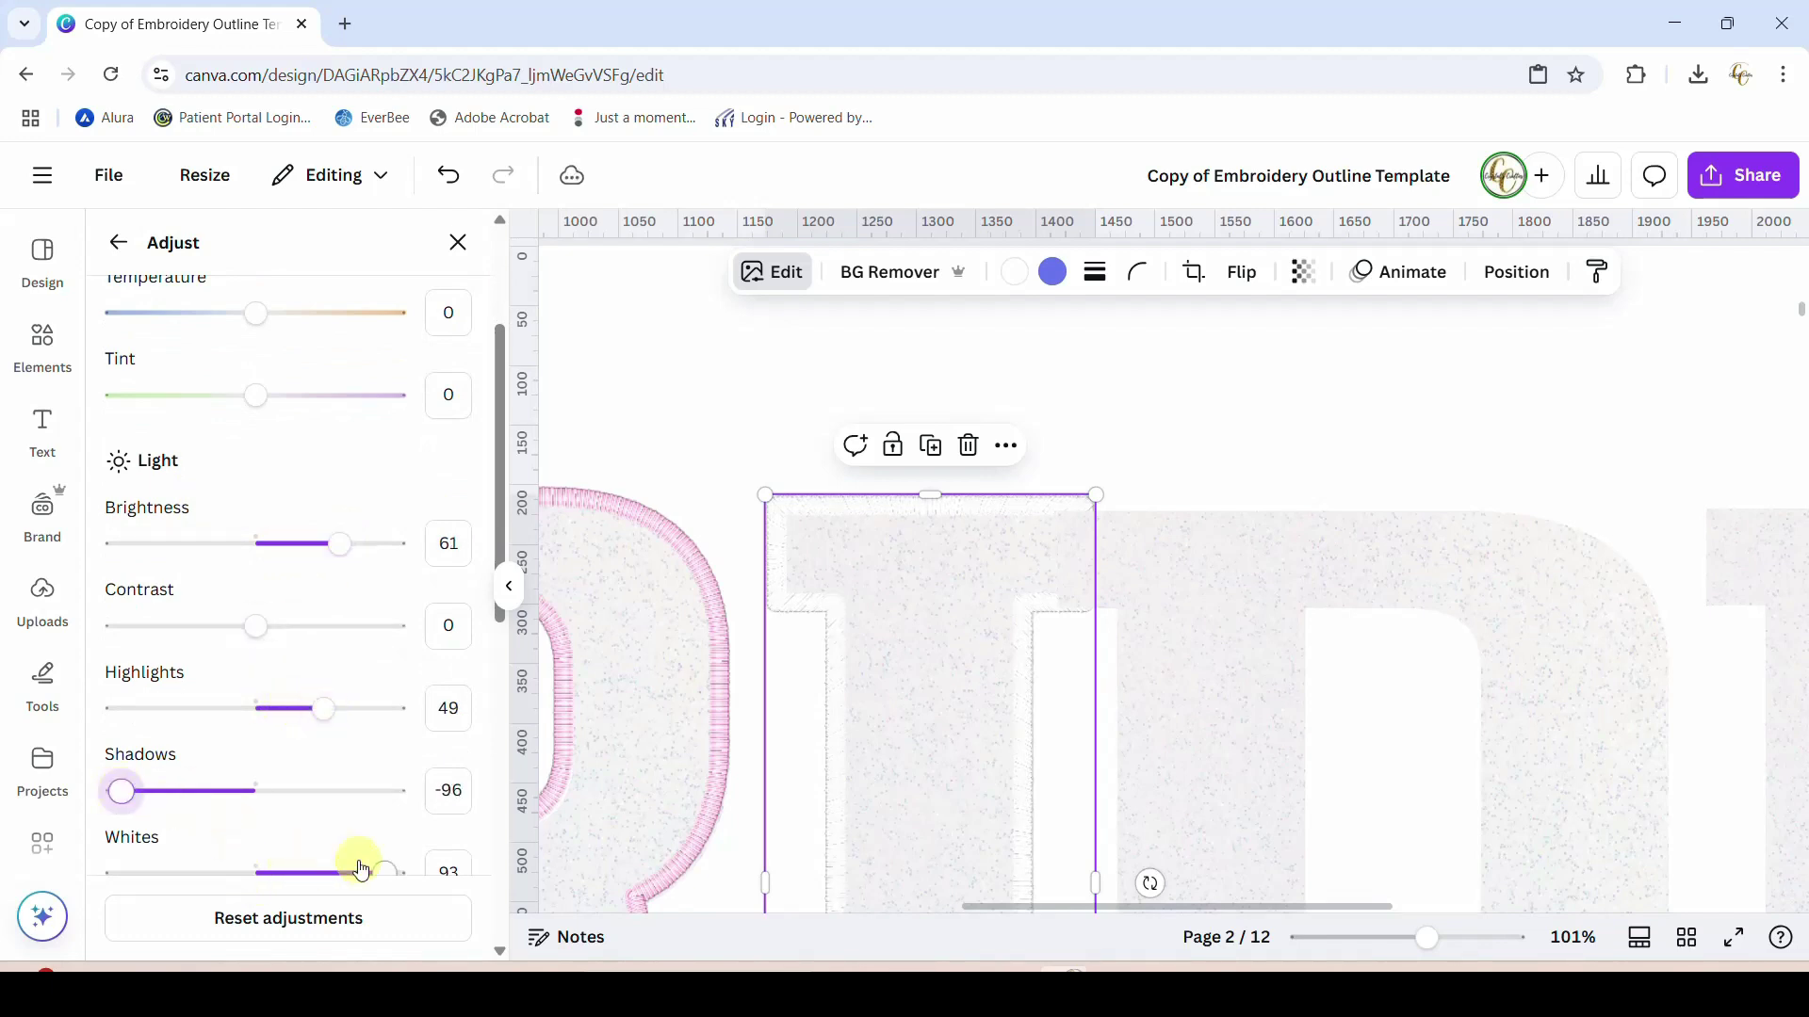
pyautogui.scroll(-3, 358, 848)
pyautogui.moveTo(384, 650); pyautogui.dragTo(311, 640)
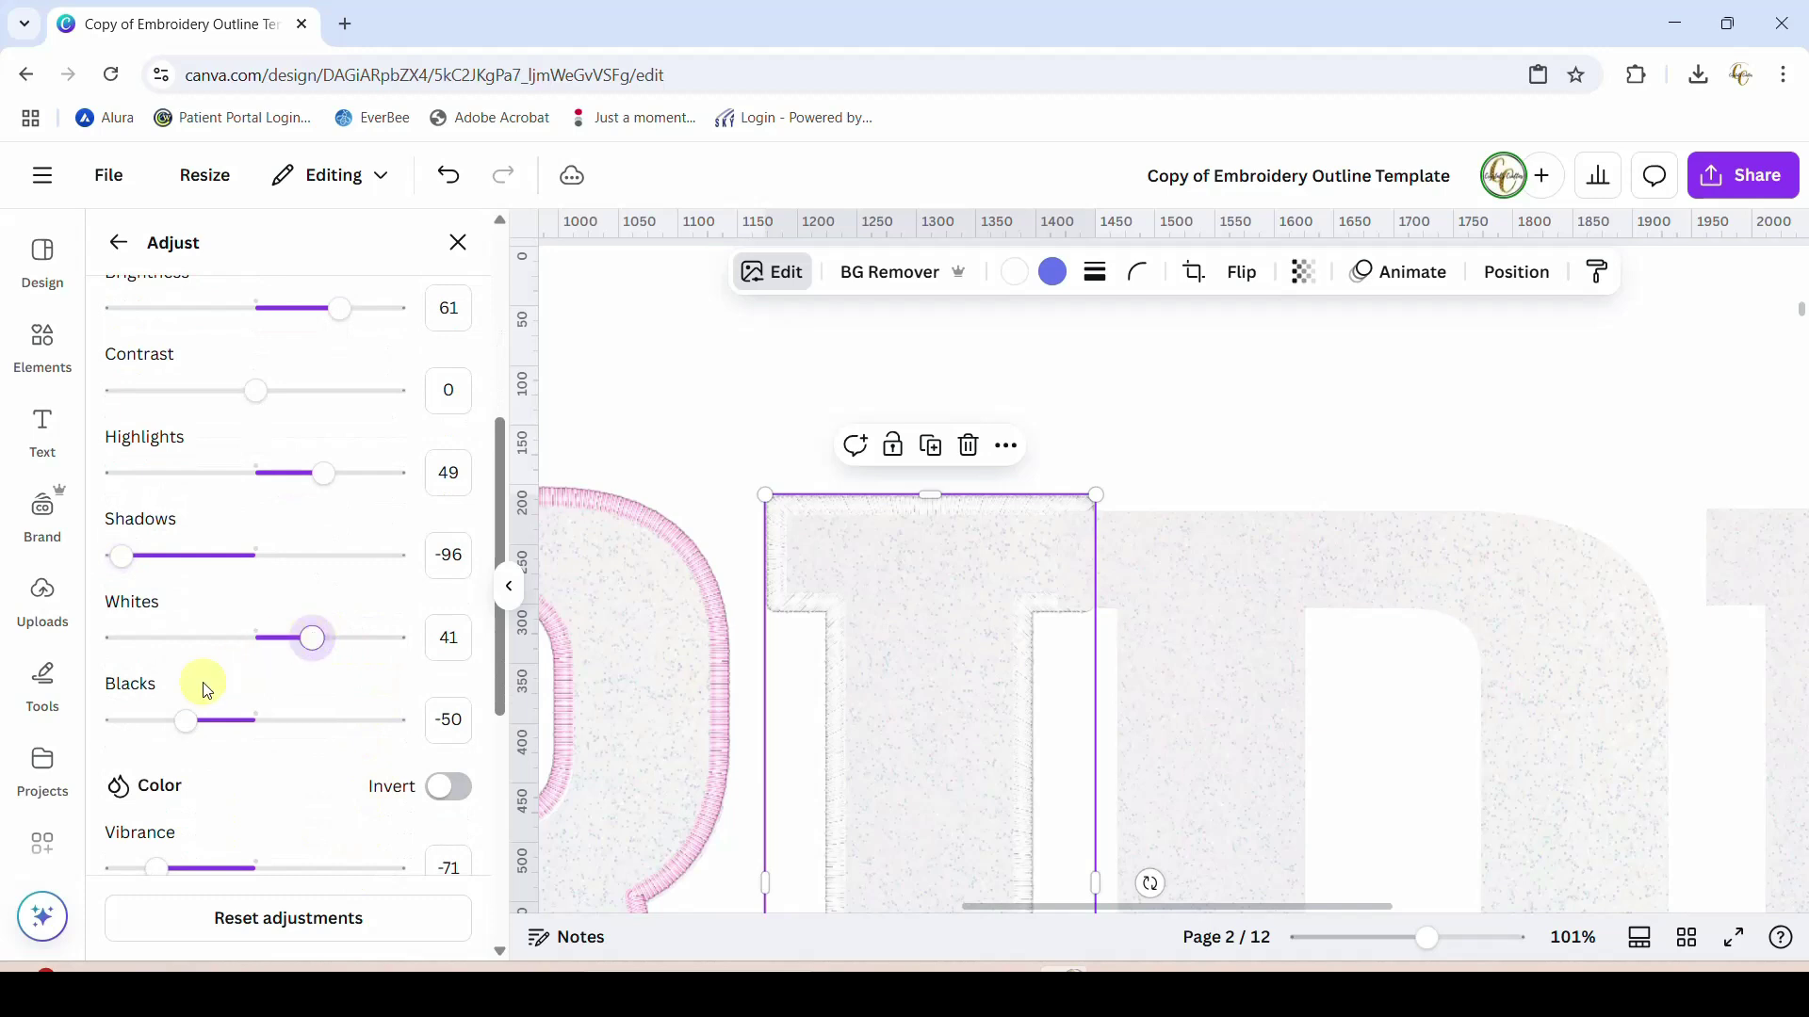
# Set the I outline's blacks to 0, vibrance to -1 and saturation to -47
pyautogui.moveTo(181, 723); pyautogui.dragTo(257, 765)
pyautogui.scroll(-2, 250, 732)
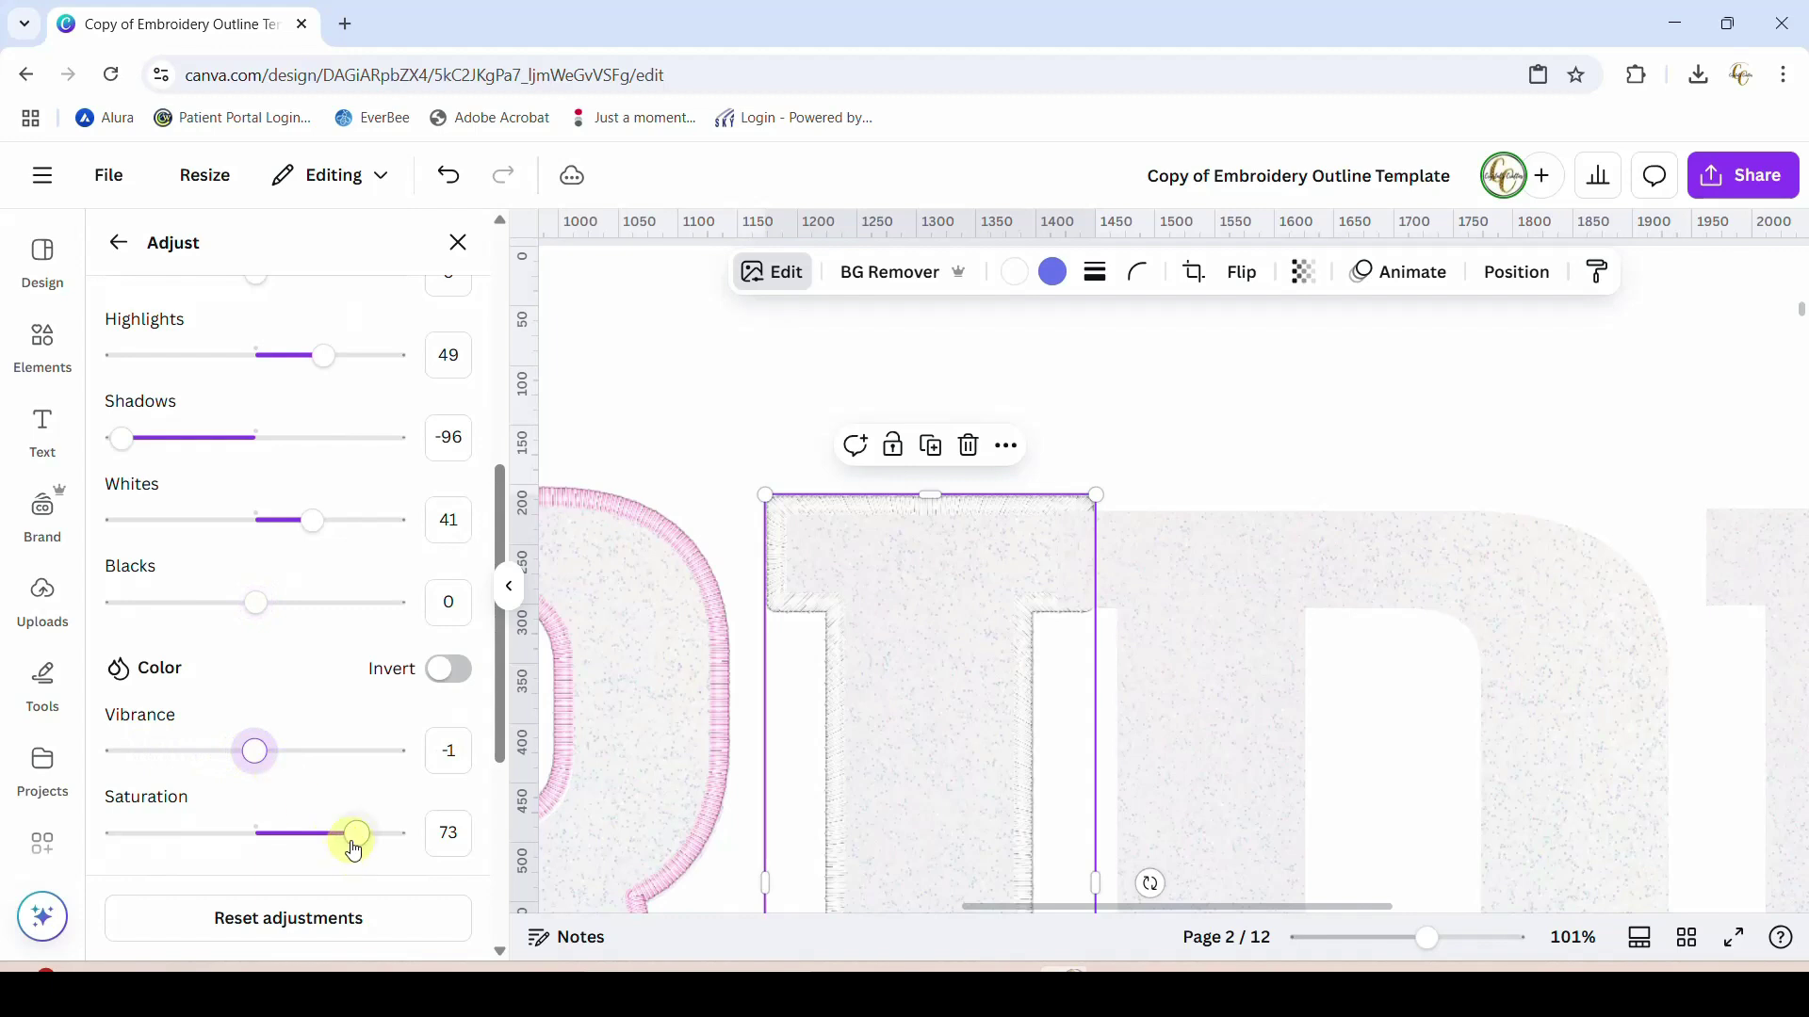
pyautogui.moveTo(355, 845); pyautogui.dragTo(188, 839)
# Raise the I outline's texture settings to sharpness 32 and clarity 33
pyautogui.scroll(-4, 335, 819)
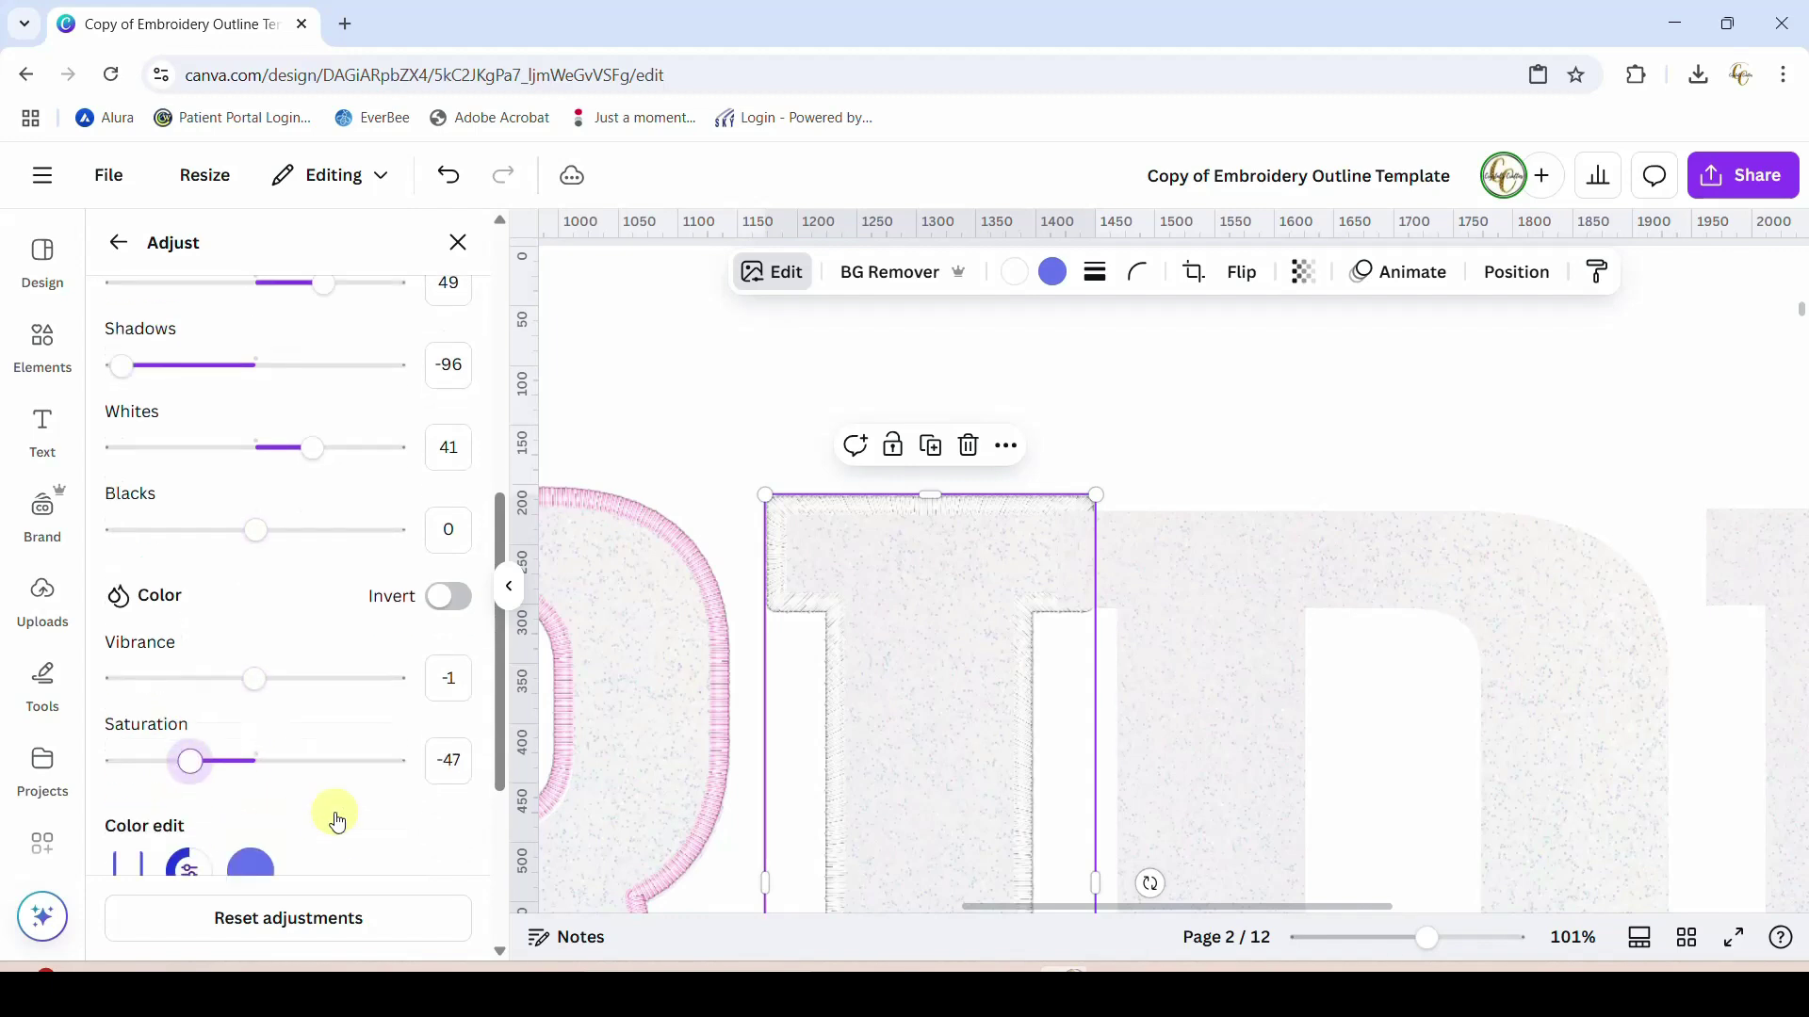
pyautogui.moveTo(262, 773); pyautogui.dragTo(303, 774)
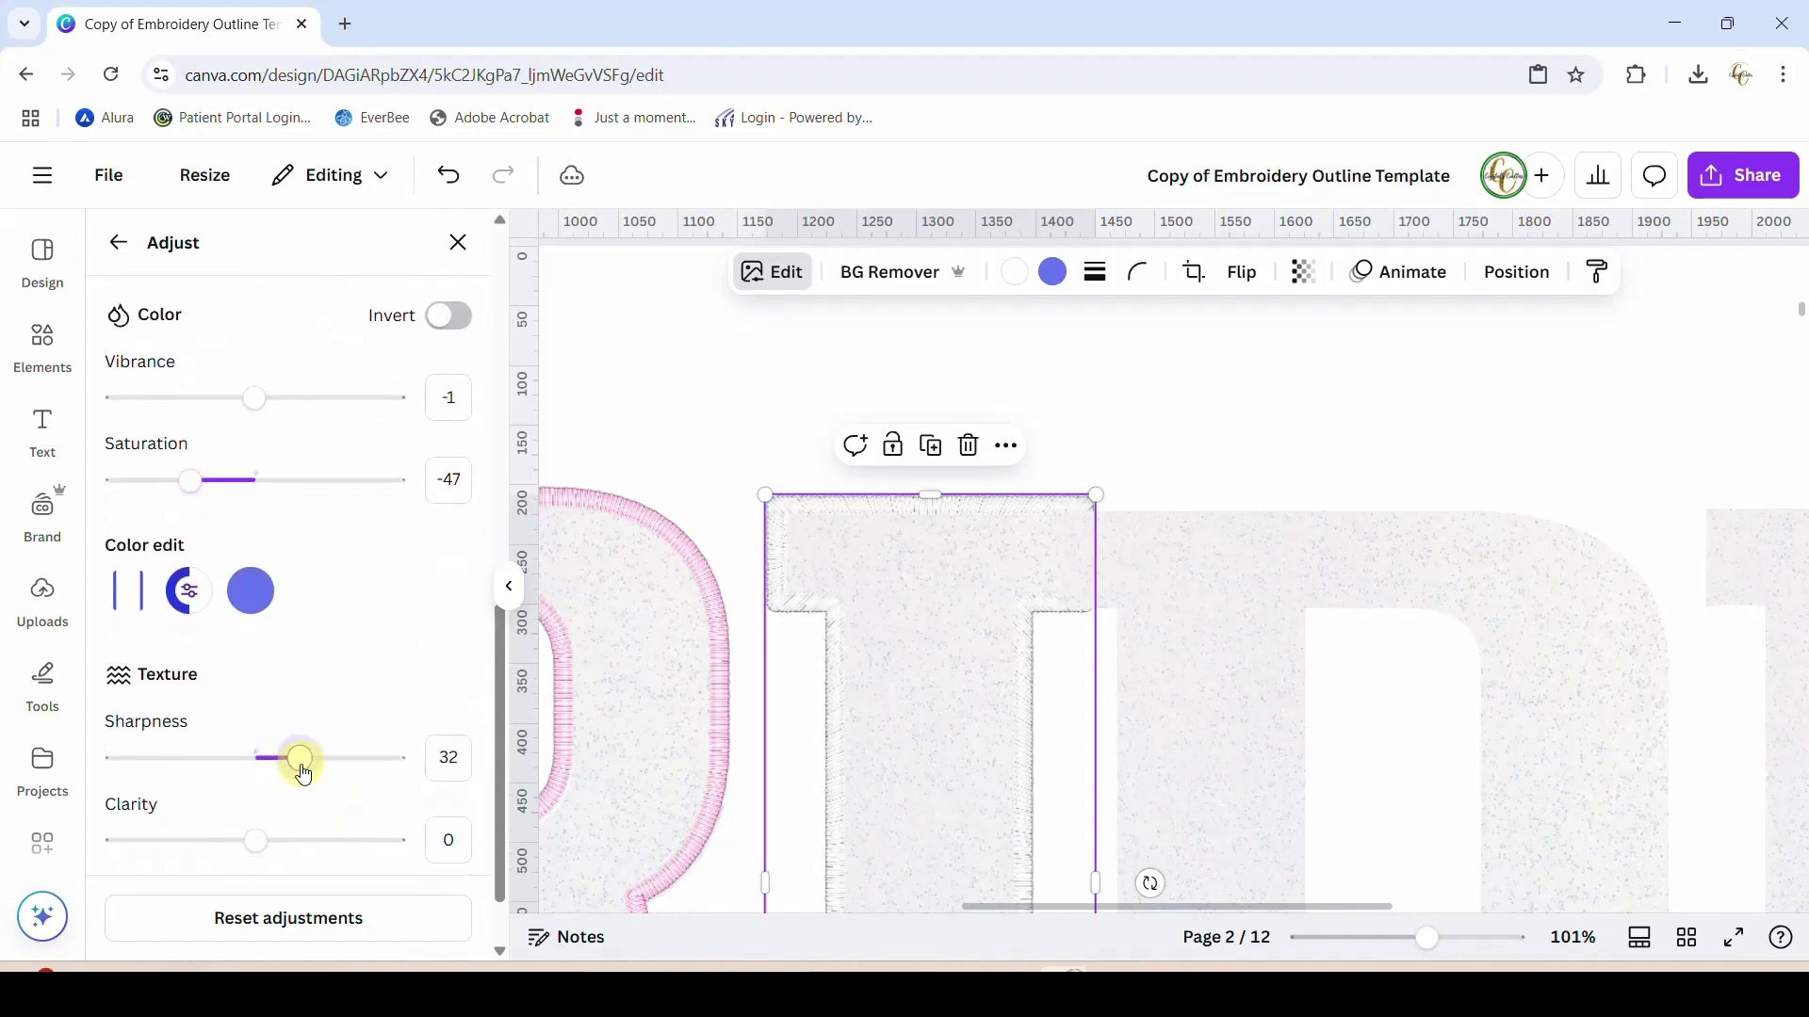
pyautogui.moveTo(254, 843); pyautogui.dragTo(303, 845)
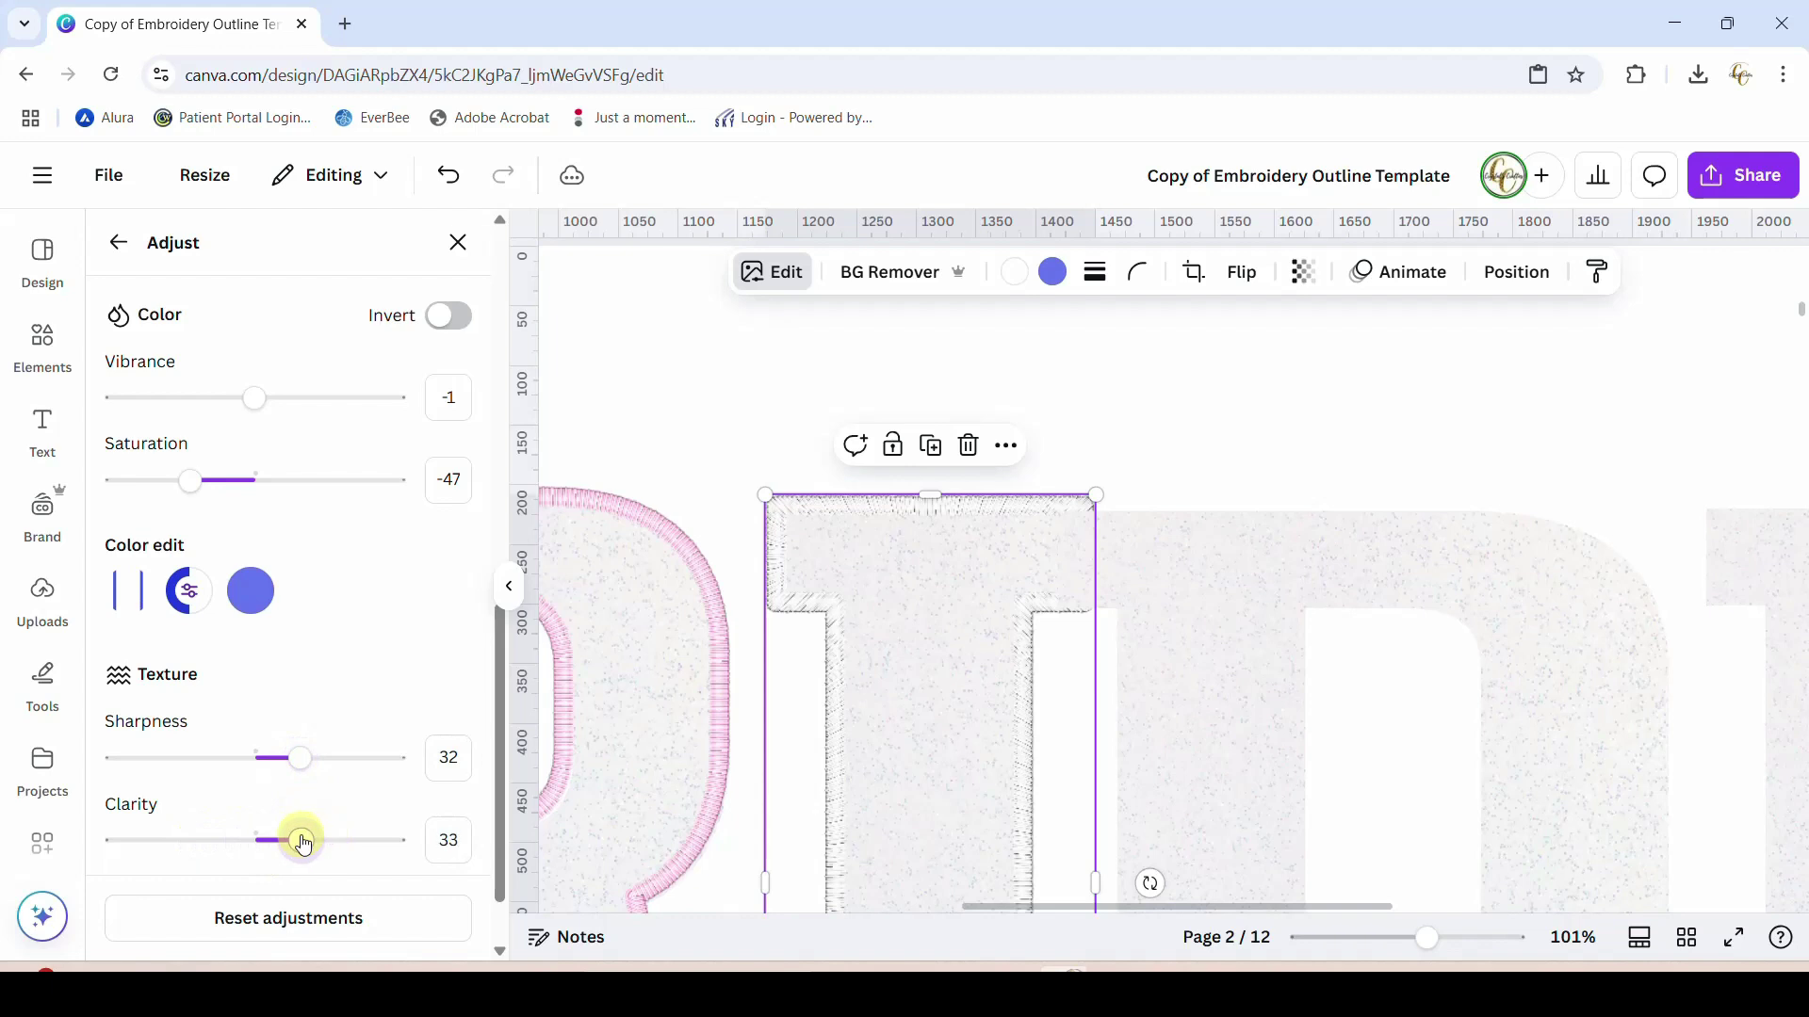
# Set the I outline's brightness to 35, contrast to 8, highlights to 32 and shadows to -73
pyautogui.scroll(10, 322, 785)
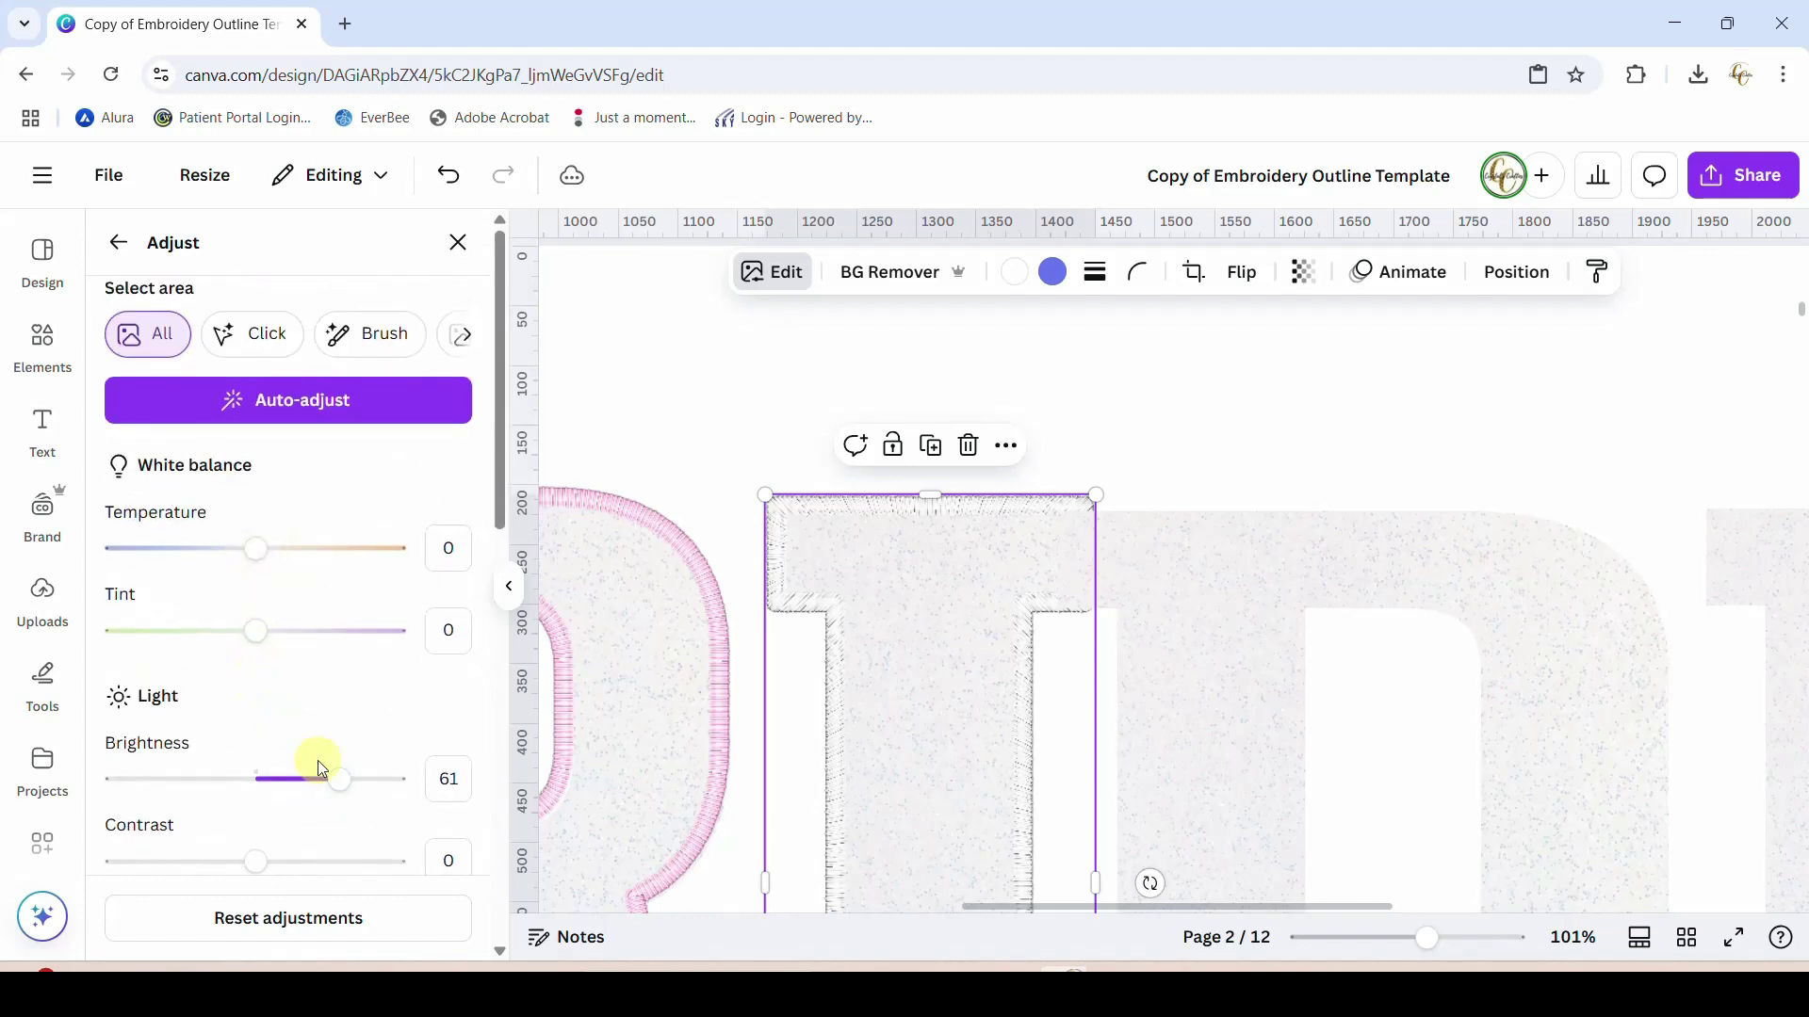
pyautogui.moveTo(339, 793); pyautogui.dragTo(295, 798)
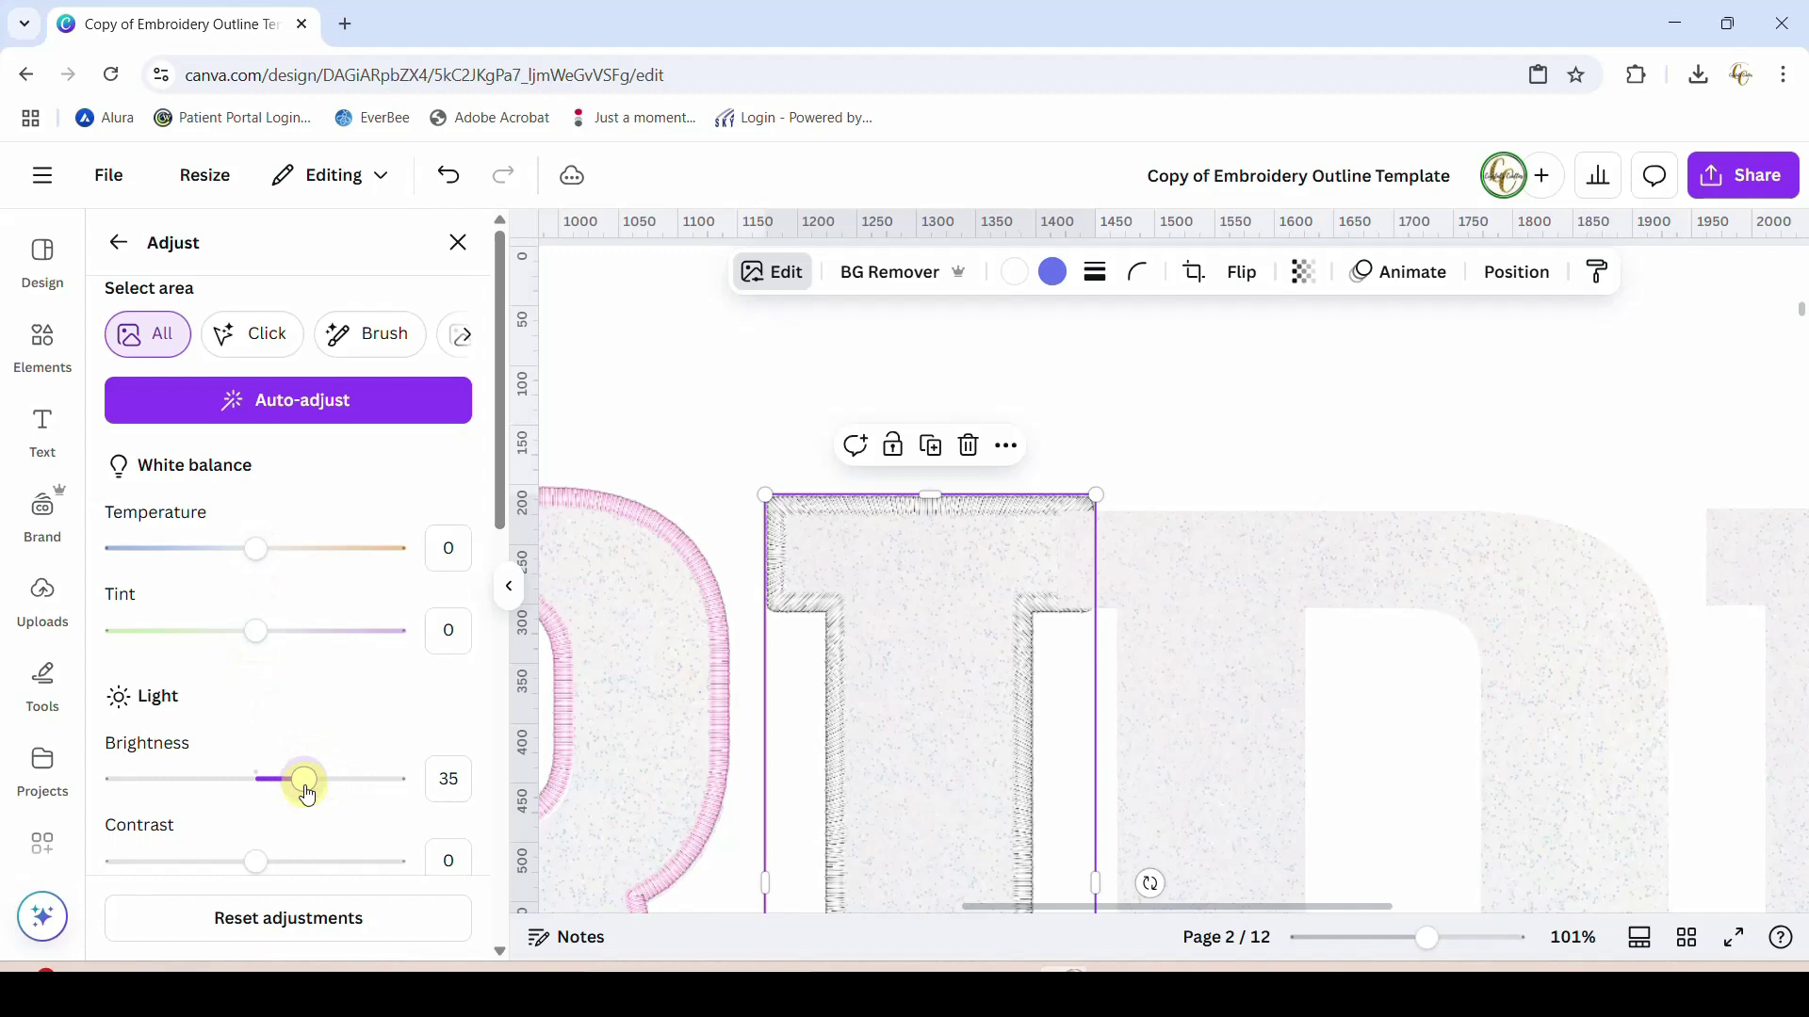
pyautogui.scroll(-3, 307, 796)
pyautogui.moveTo(256, 627)
pyautogui.mouseDown()
pyautogui.moveTo(202, 625)
pyautogui.moveTo(311, 638)
pyautogui.moveTo(270, 660)
pyautogui.mouseUp()
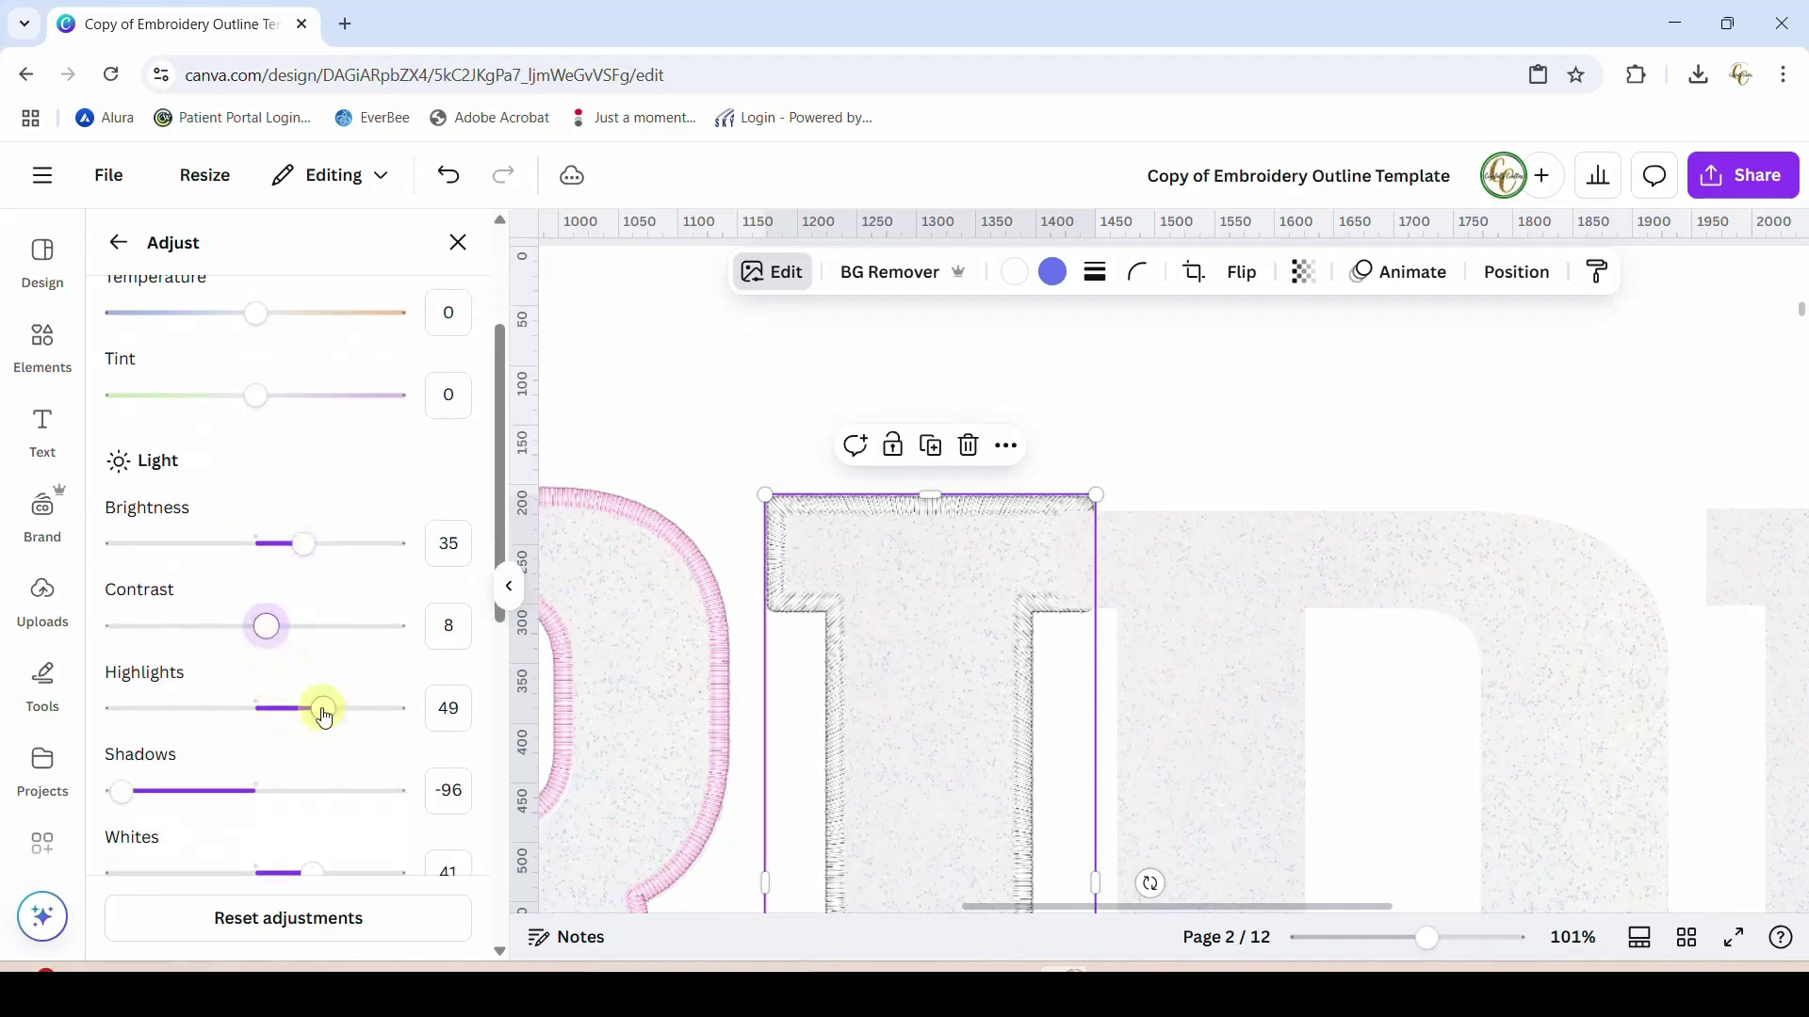
pyautogui.moveTo(324, 718); pyautogui.dragTo(302, 721)
pyautogui.moveTo(125, 801); pyautogui.dragTo(153, 799)
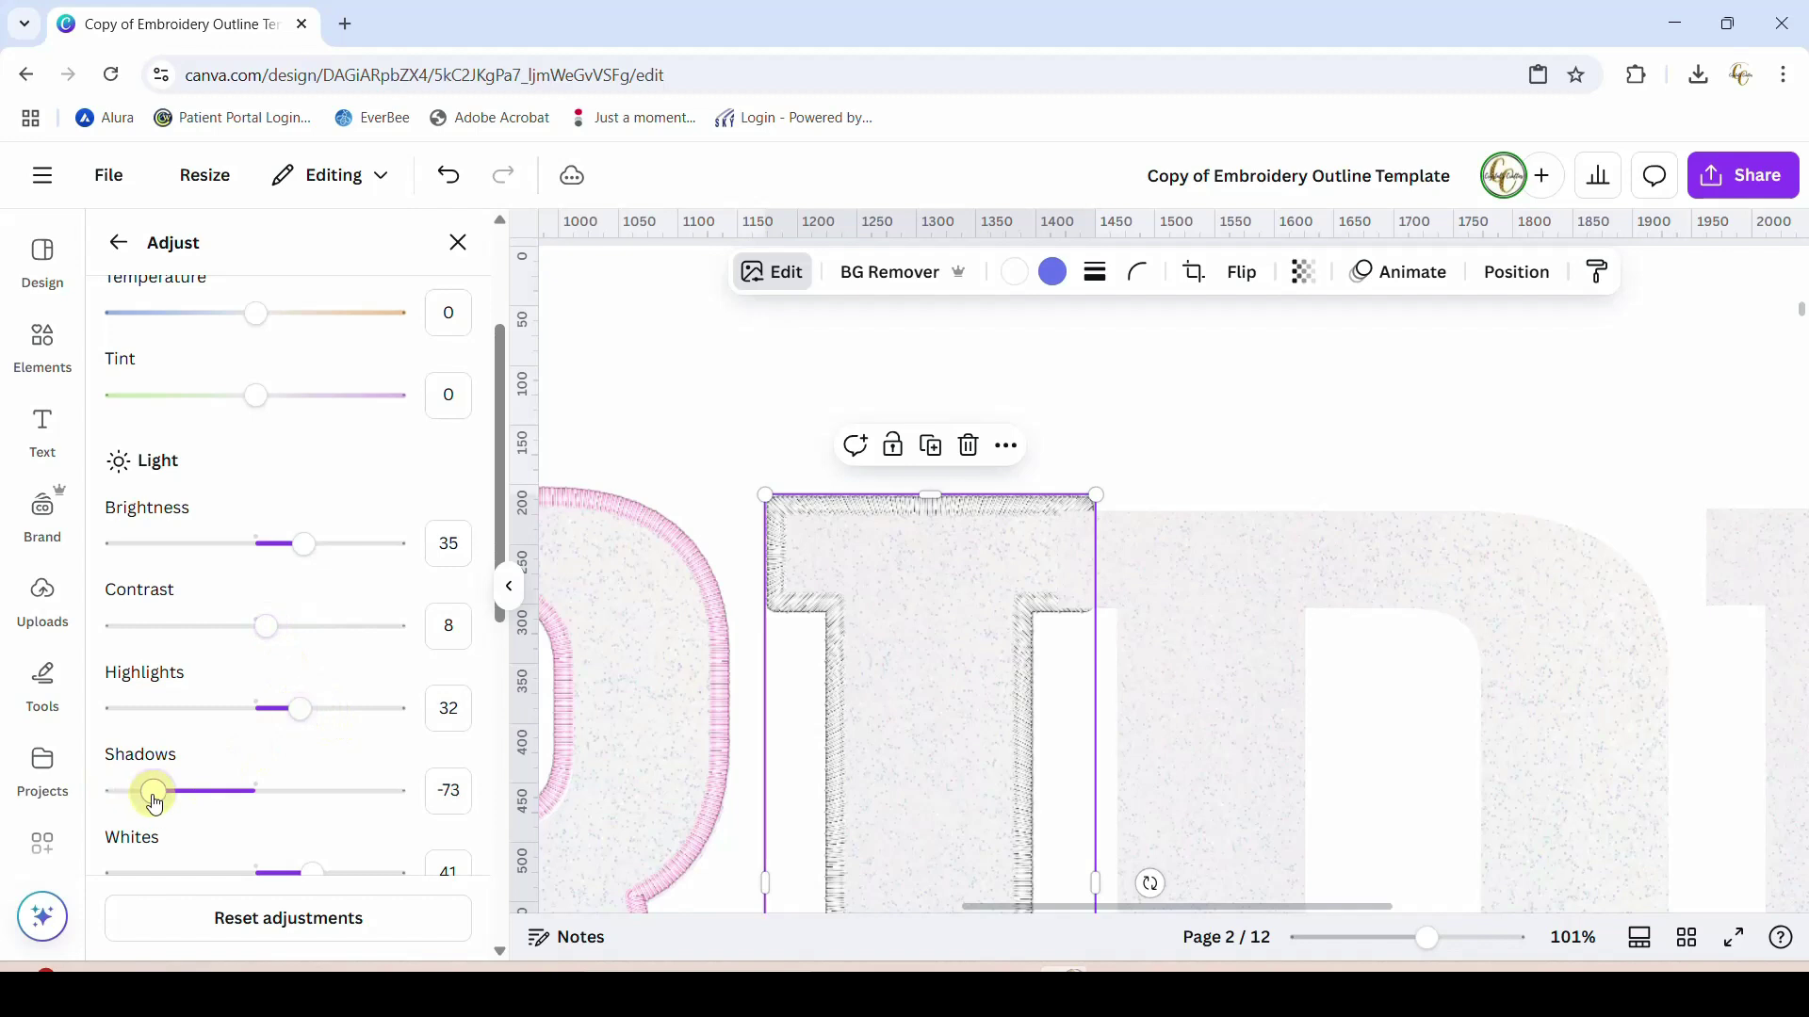
# Set the I outline's whites to 65 and blacks to -51, and deselect the outline
pyautogui.scroll(-2, 166, 800)
pyautogui.moveTo(309, 773); pyautogui.dragTo(348, 759)
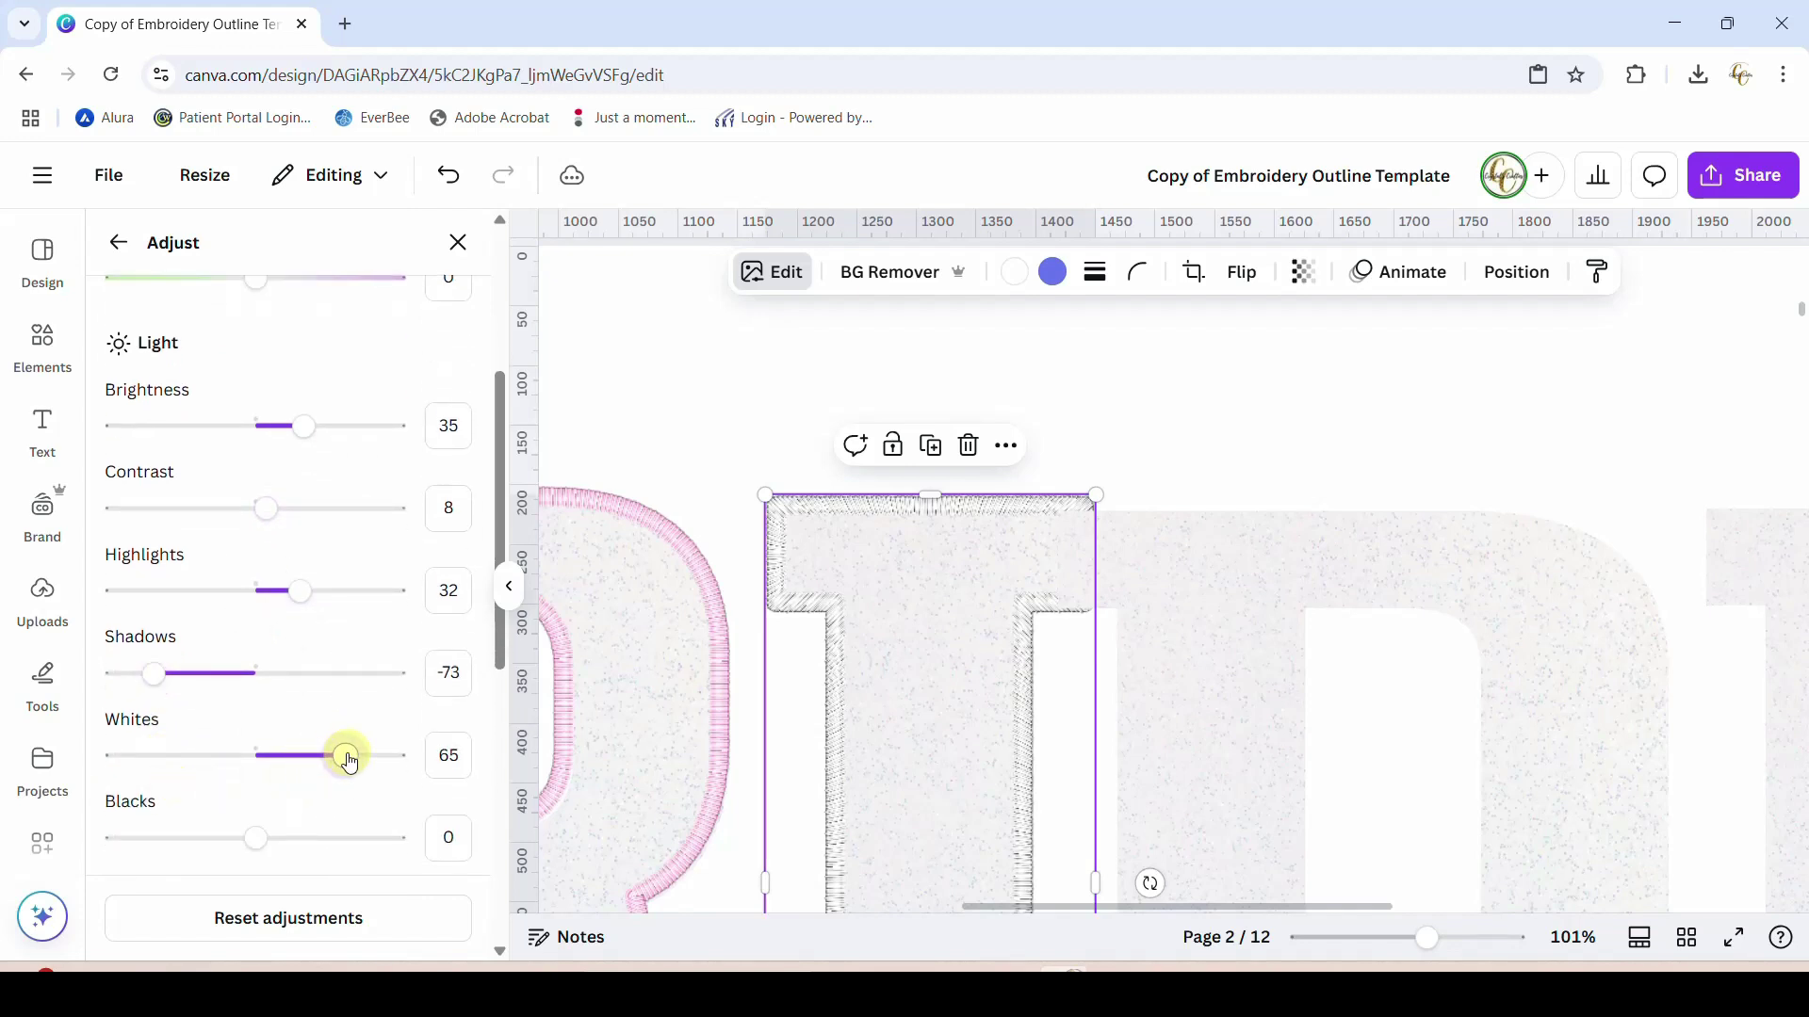
pyautogui.moveTo(254, 844); pyautogui.dragTo(183, 849)
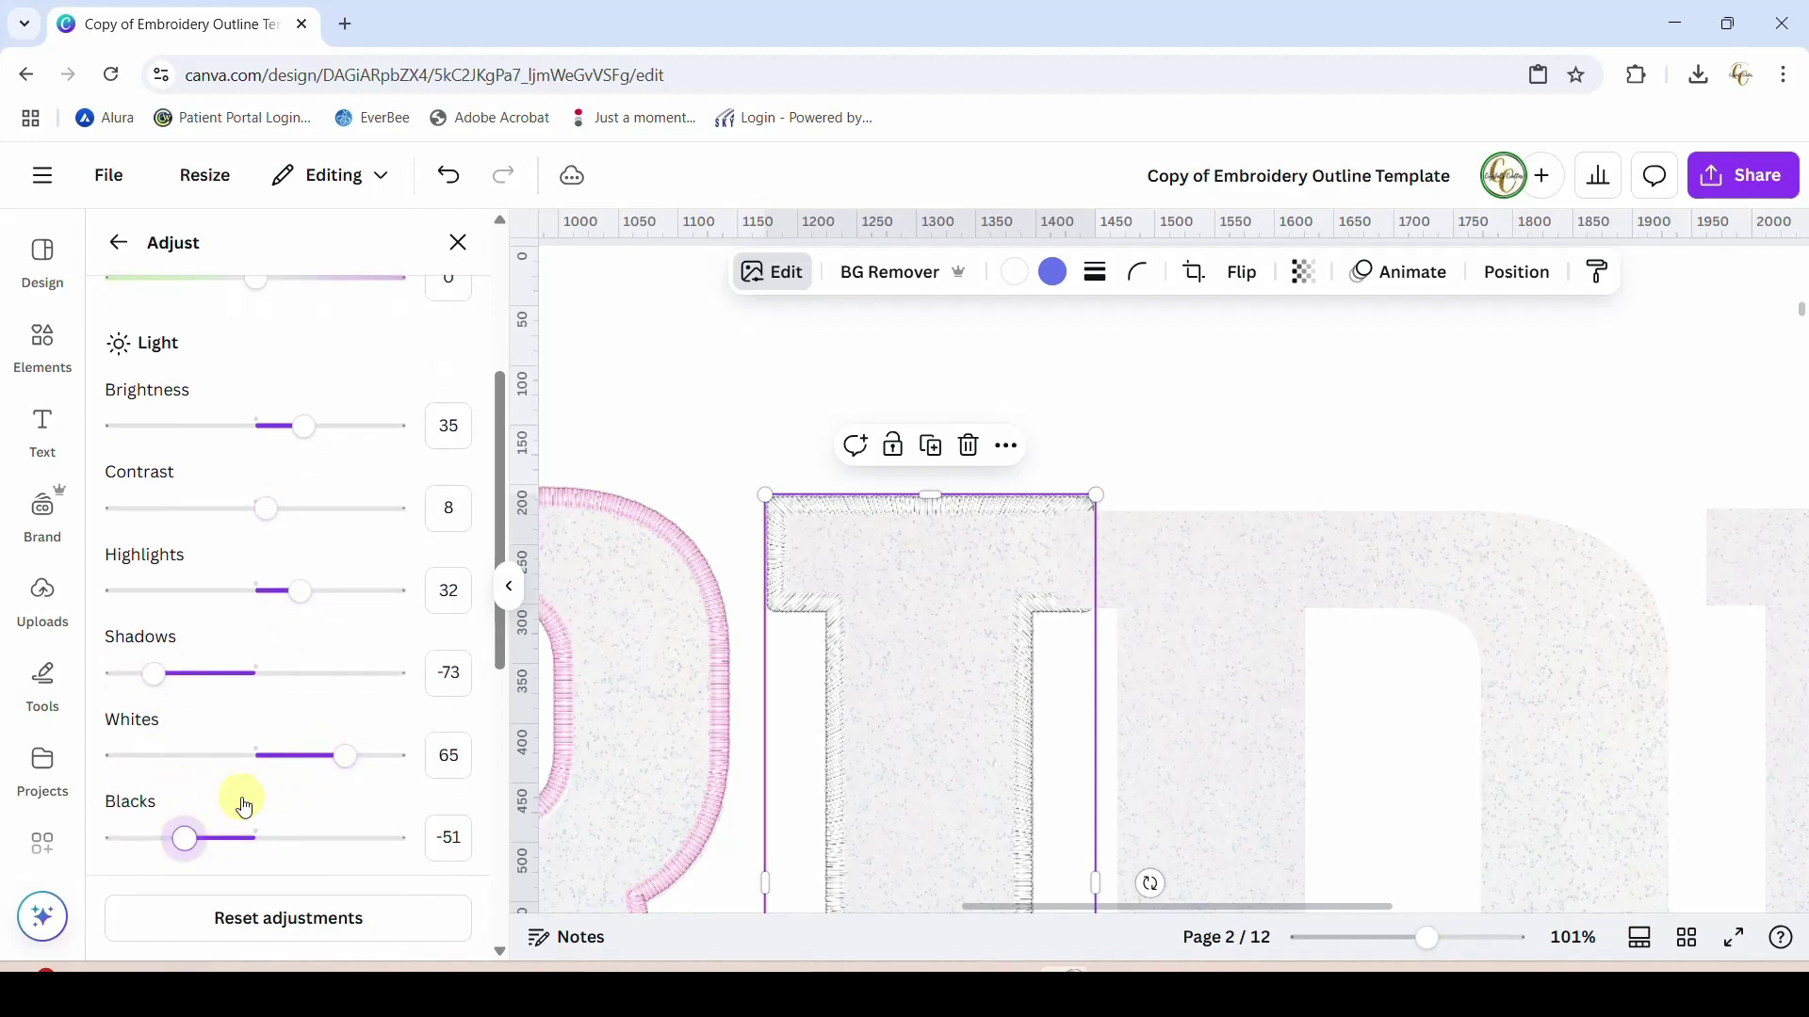
pyautogui.click(1197, 644)
# Recolor the separate pink D outline below the BRIDE letter frames black and look at its stitching up close
pyautogui.scroll(-3, 1391, 654)
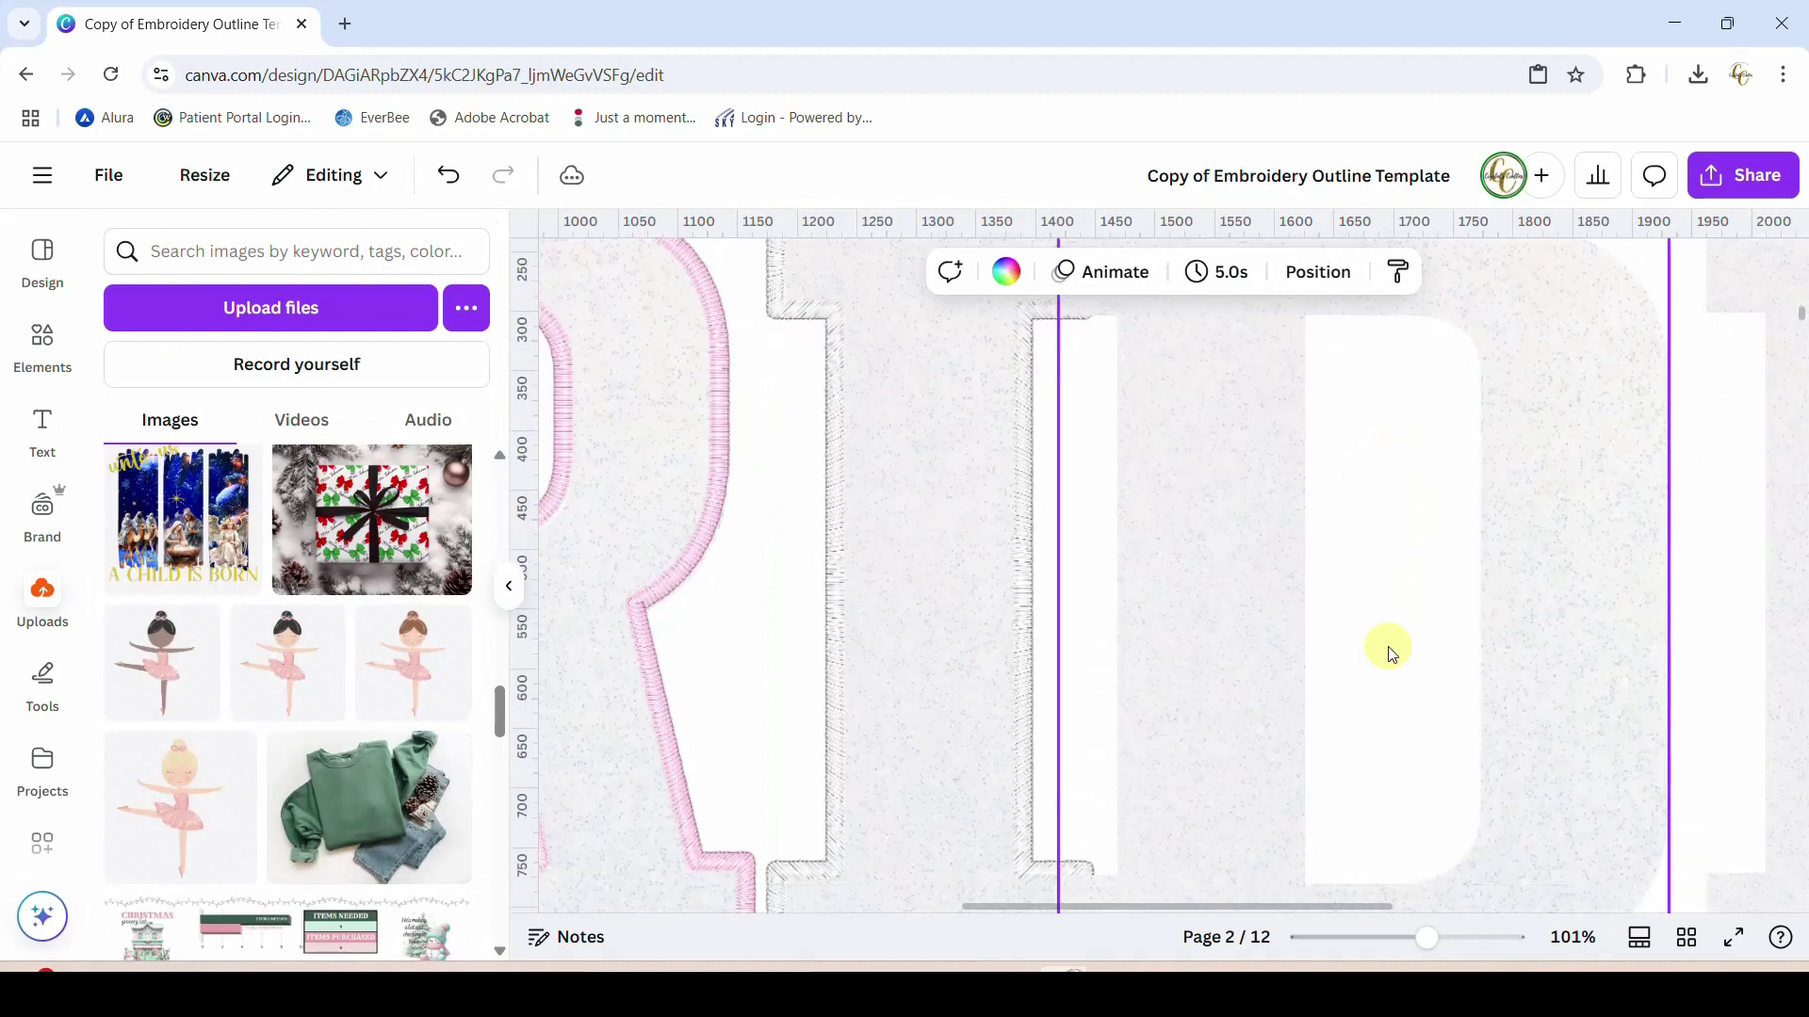
pyautogui.scroll(-1, 1391, 654)
pyautogui.moveTo(1424, 938)
pyautogui.mouseDown()
pyautogui.moveTo(1382, 959)
pyautogui.moveTo(1413, 940)
pyautogui.mouseUp()
pyautogui.click(1242, 731)
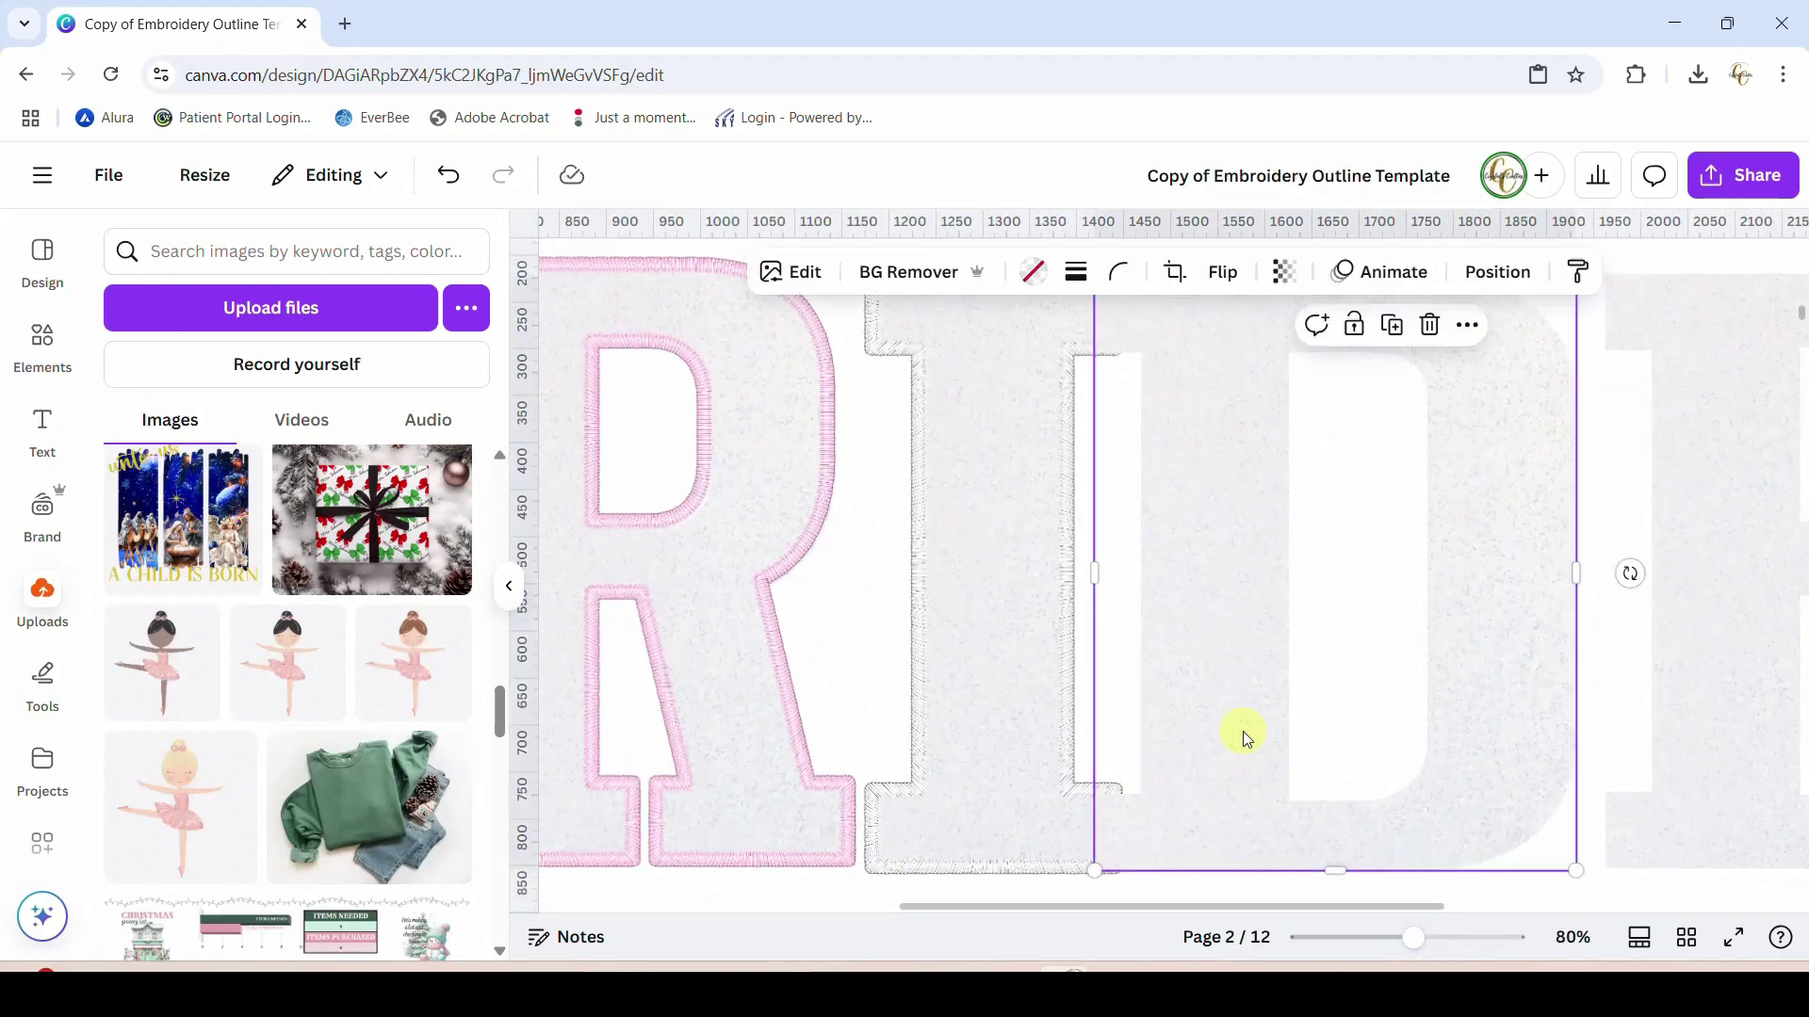
pyautogui.scroll(-5, 1242, 731)
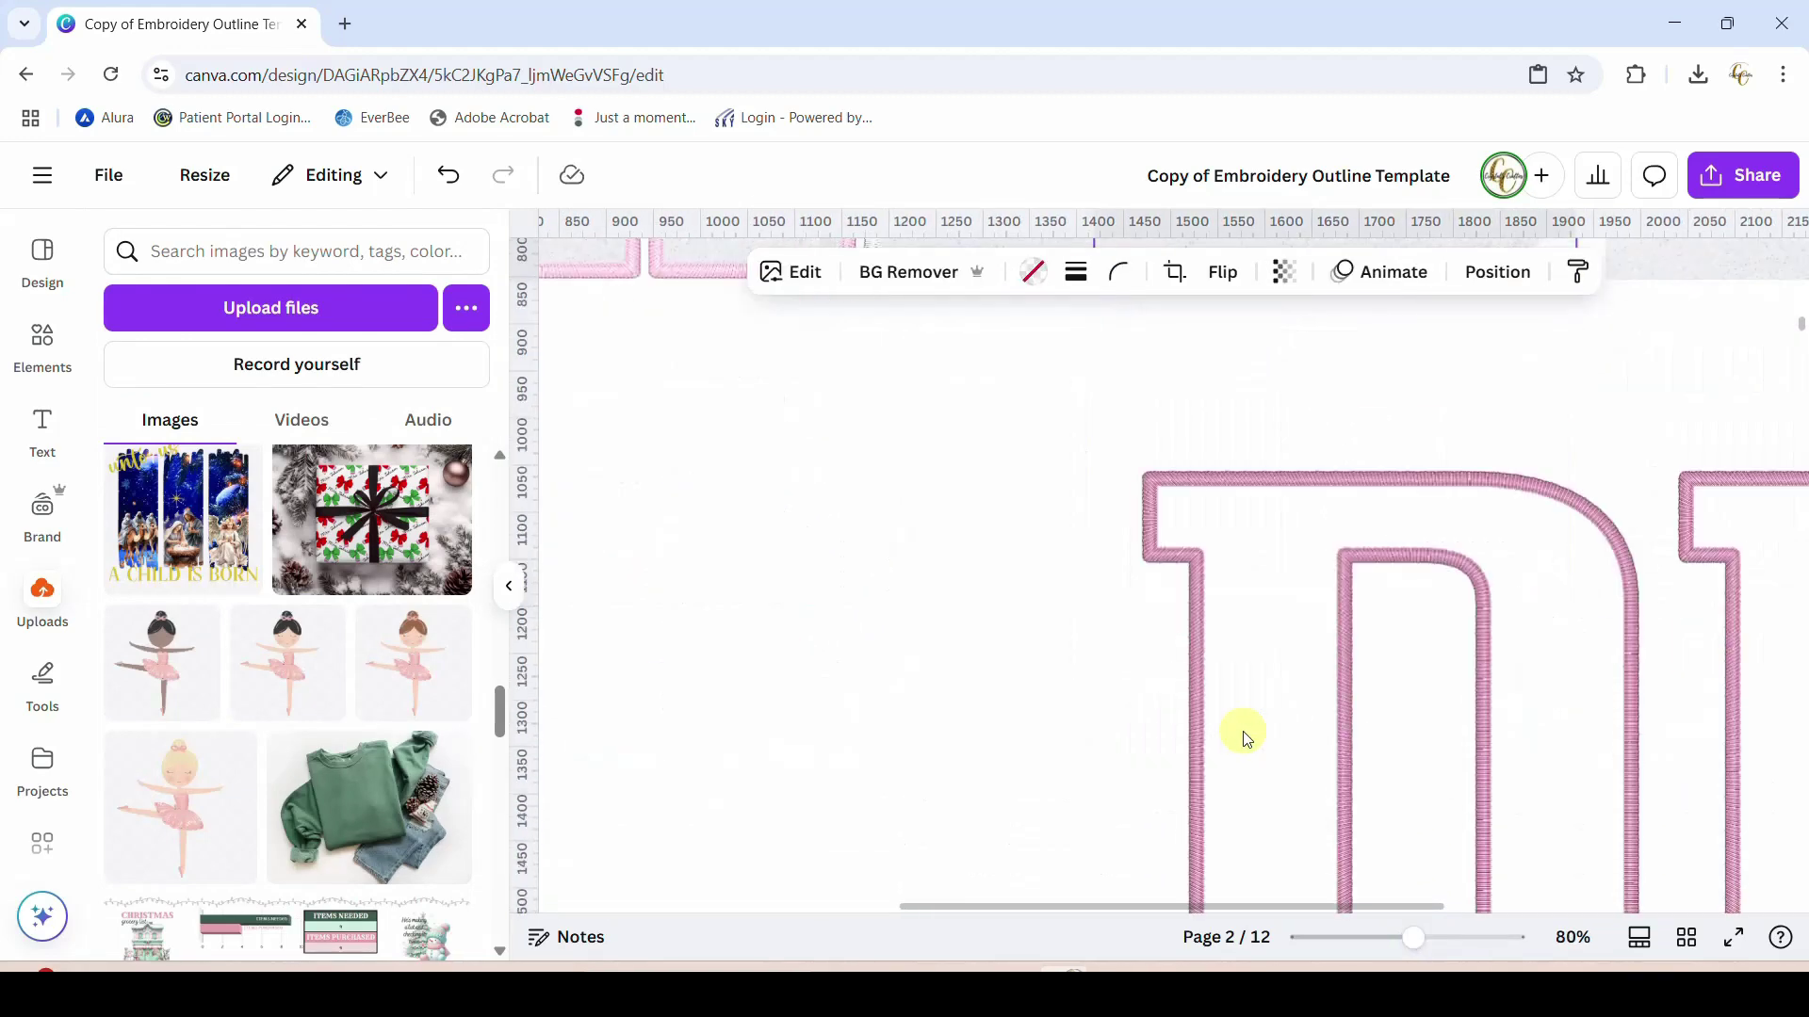
pyautogui.click(1194, 814)
pyautogui.click(1015, 289)
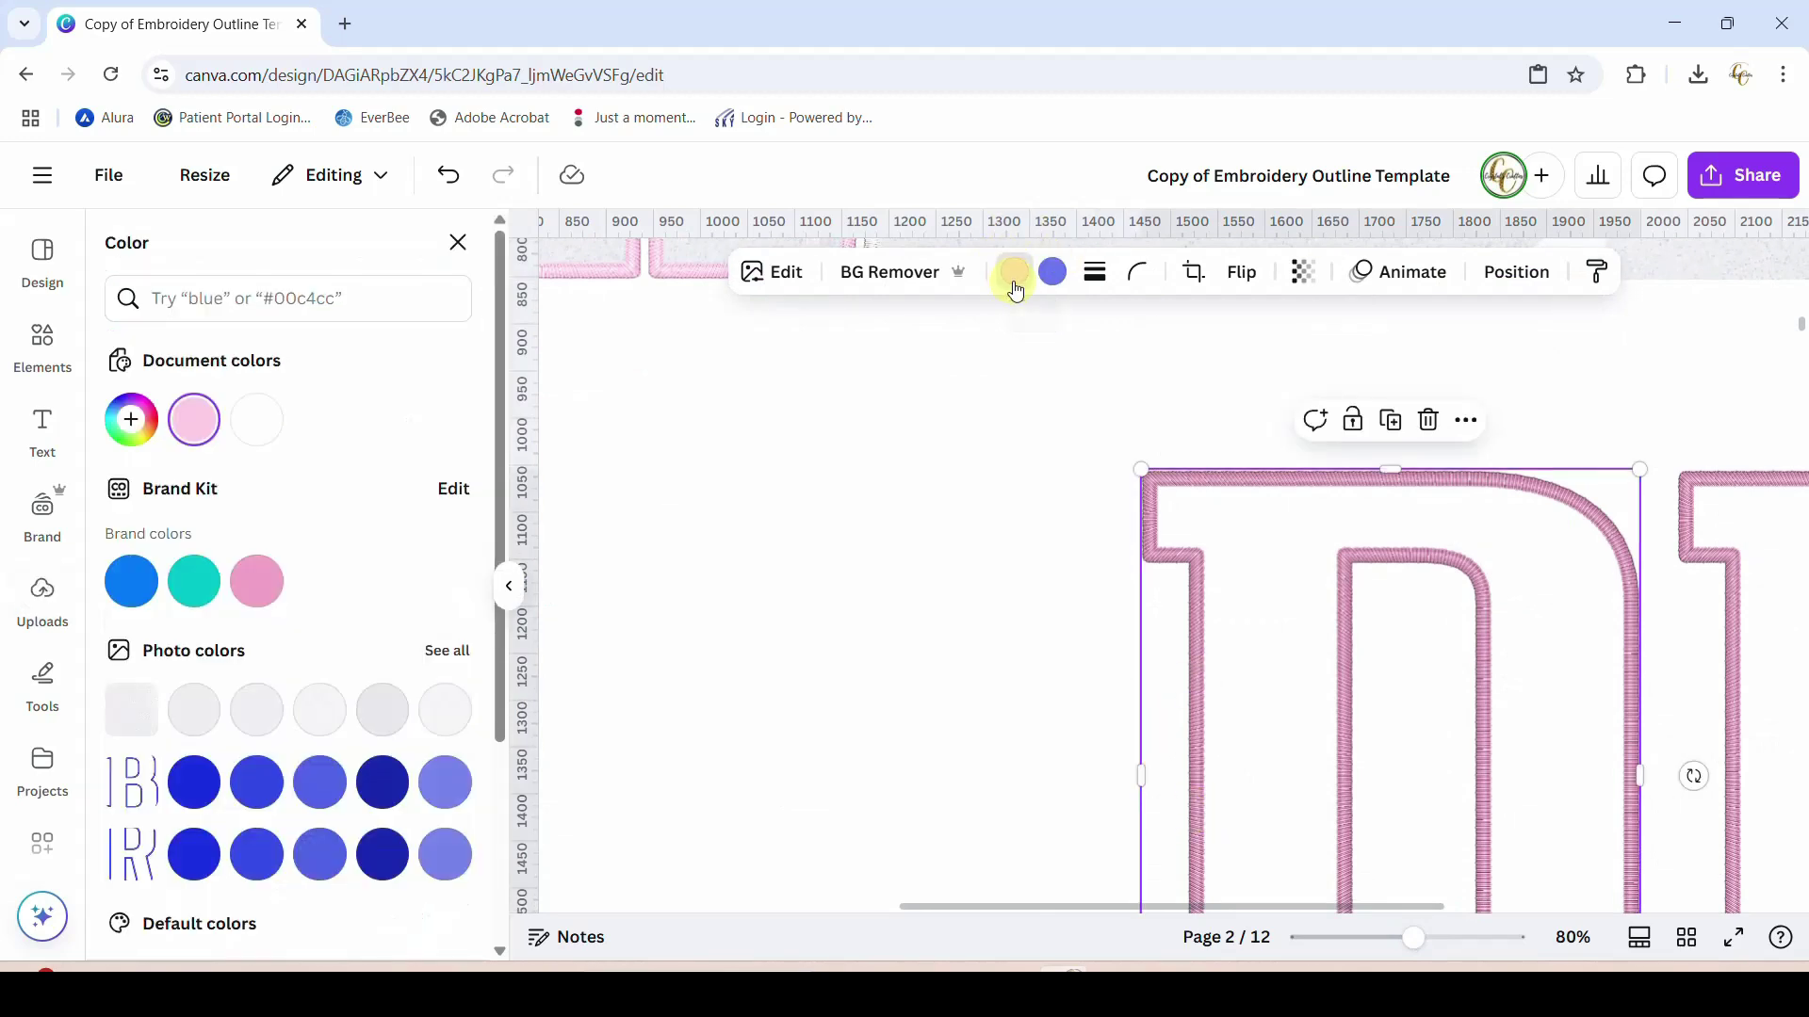
pyautogui.scroll(-3, 269, 570)
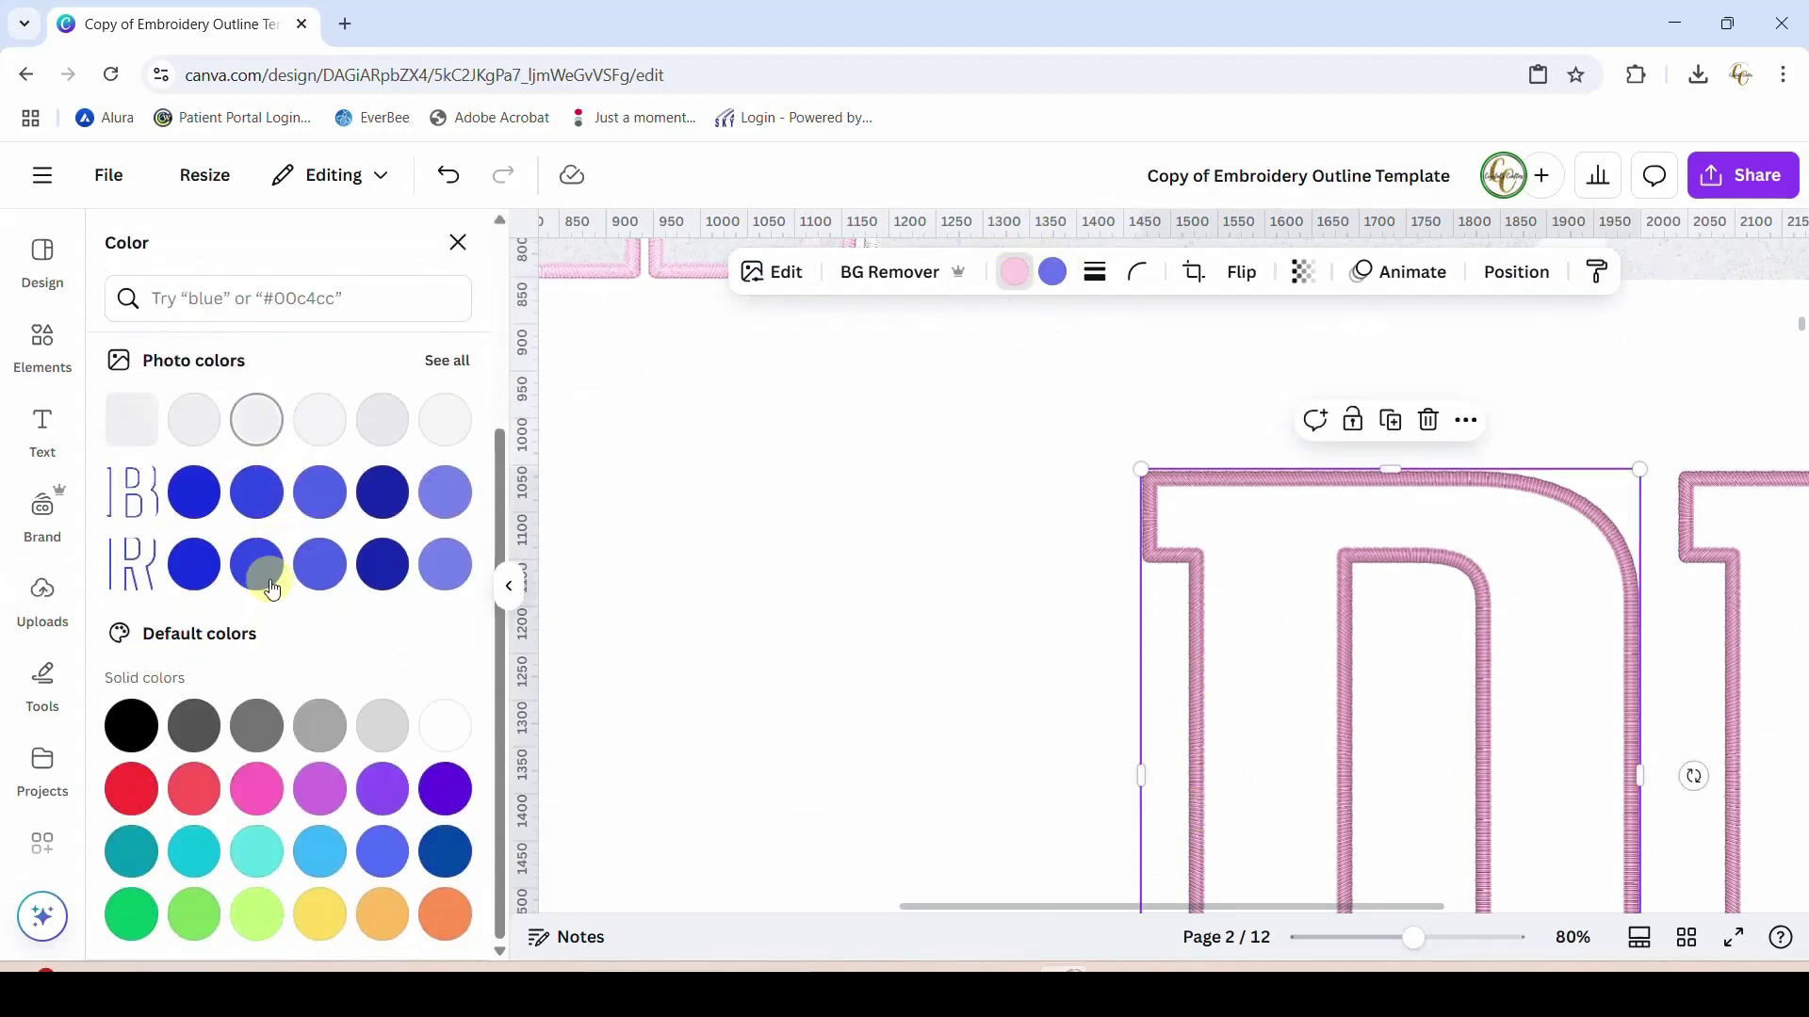
pyautogui.click(131, 726)
pyautogui.click(924, 662)
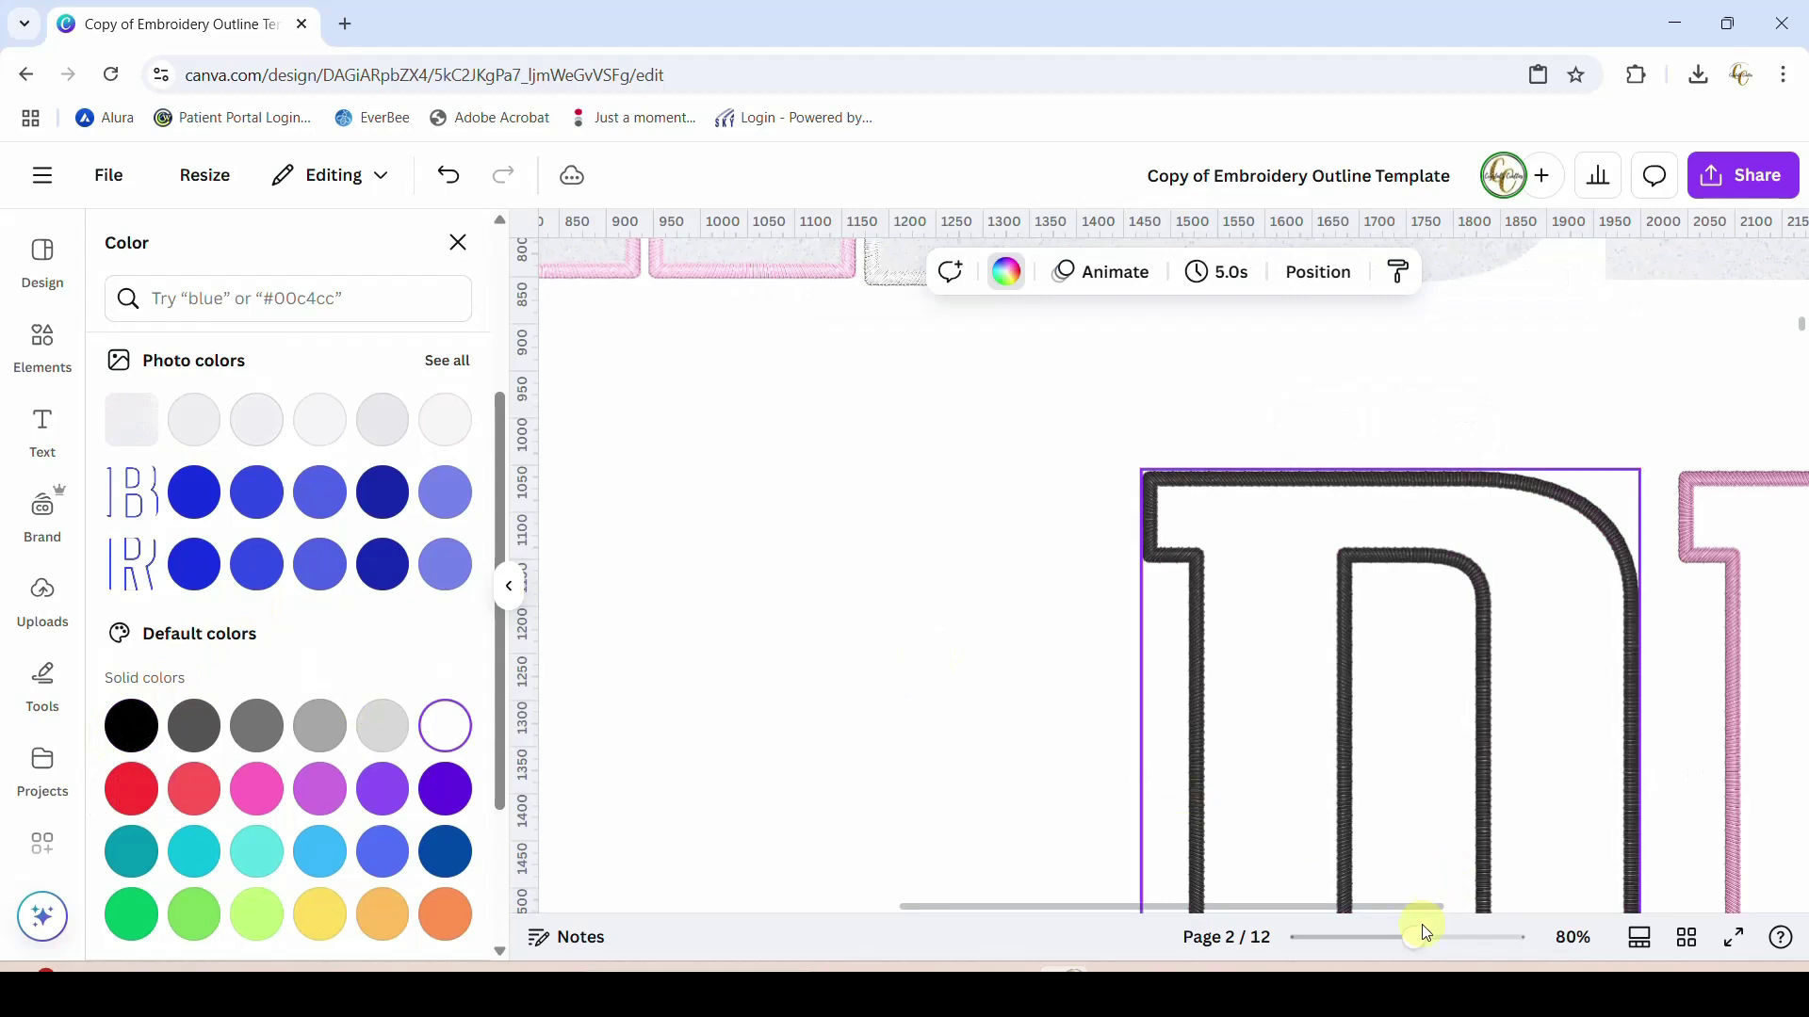
pyautogui.moveTo(1416, 937)
pyautogui.mouseDown()
pyautogui.moveTo(1472, 935)
pyautogui.moveTo(1422, 936)
pyautogui.mouseUp()
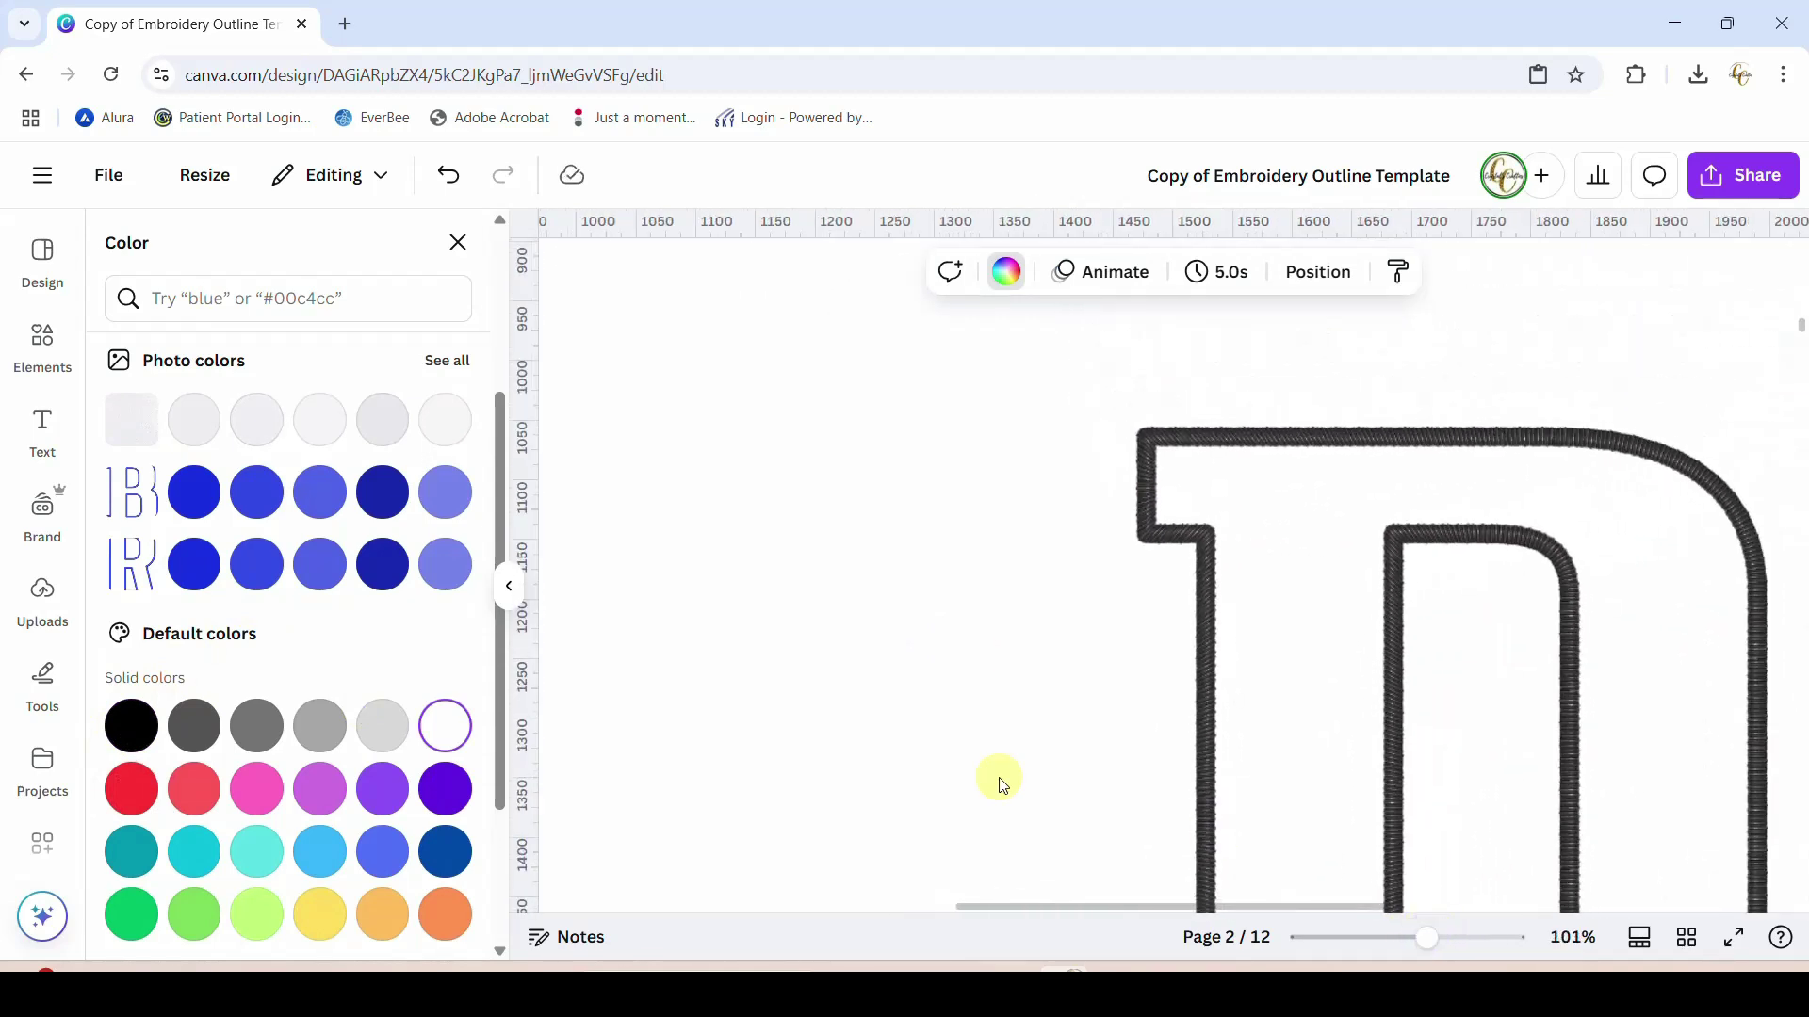